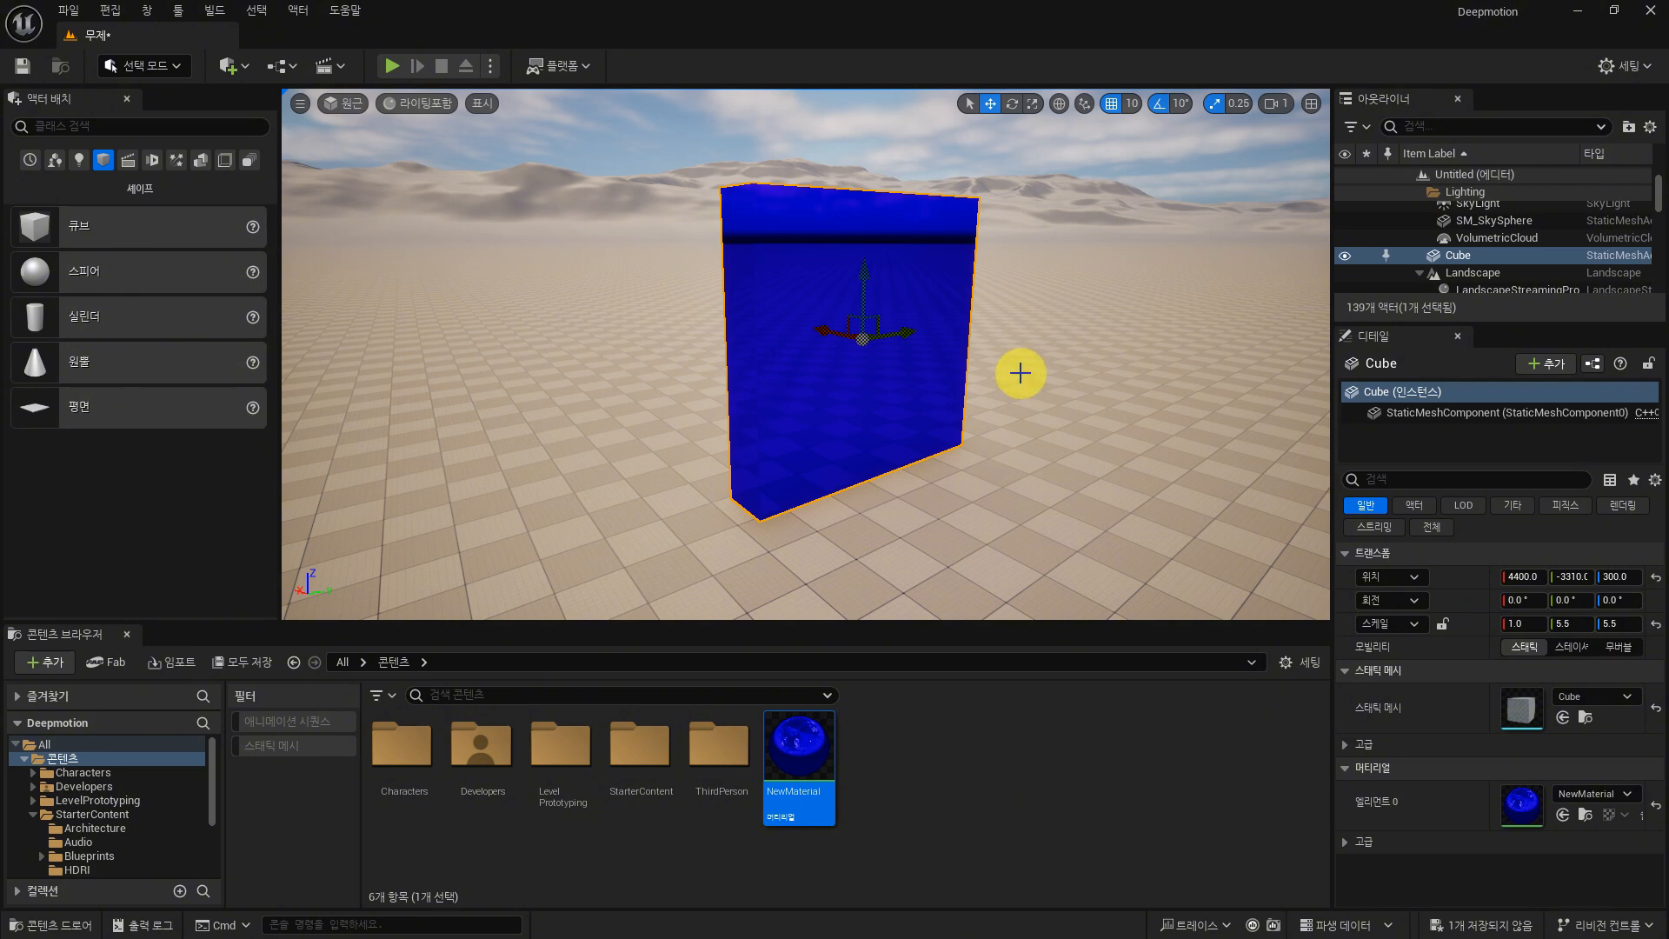
# Step: Stretch the blue cube's height to a Z scale of 8.75 and raise it to a Z location of 440
pyautogui.click(1118, 444)
pyautogui.moveTo(1118, 443); pyautogui.dragTo(874, 331, button='right')
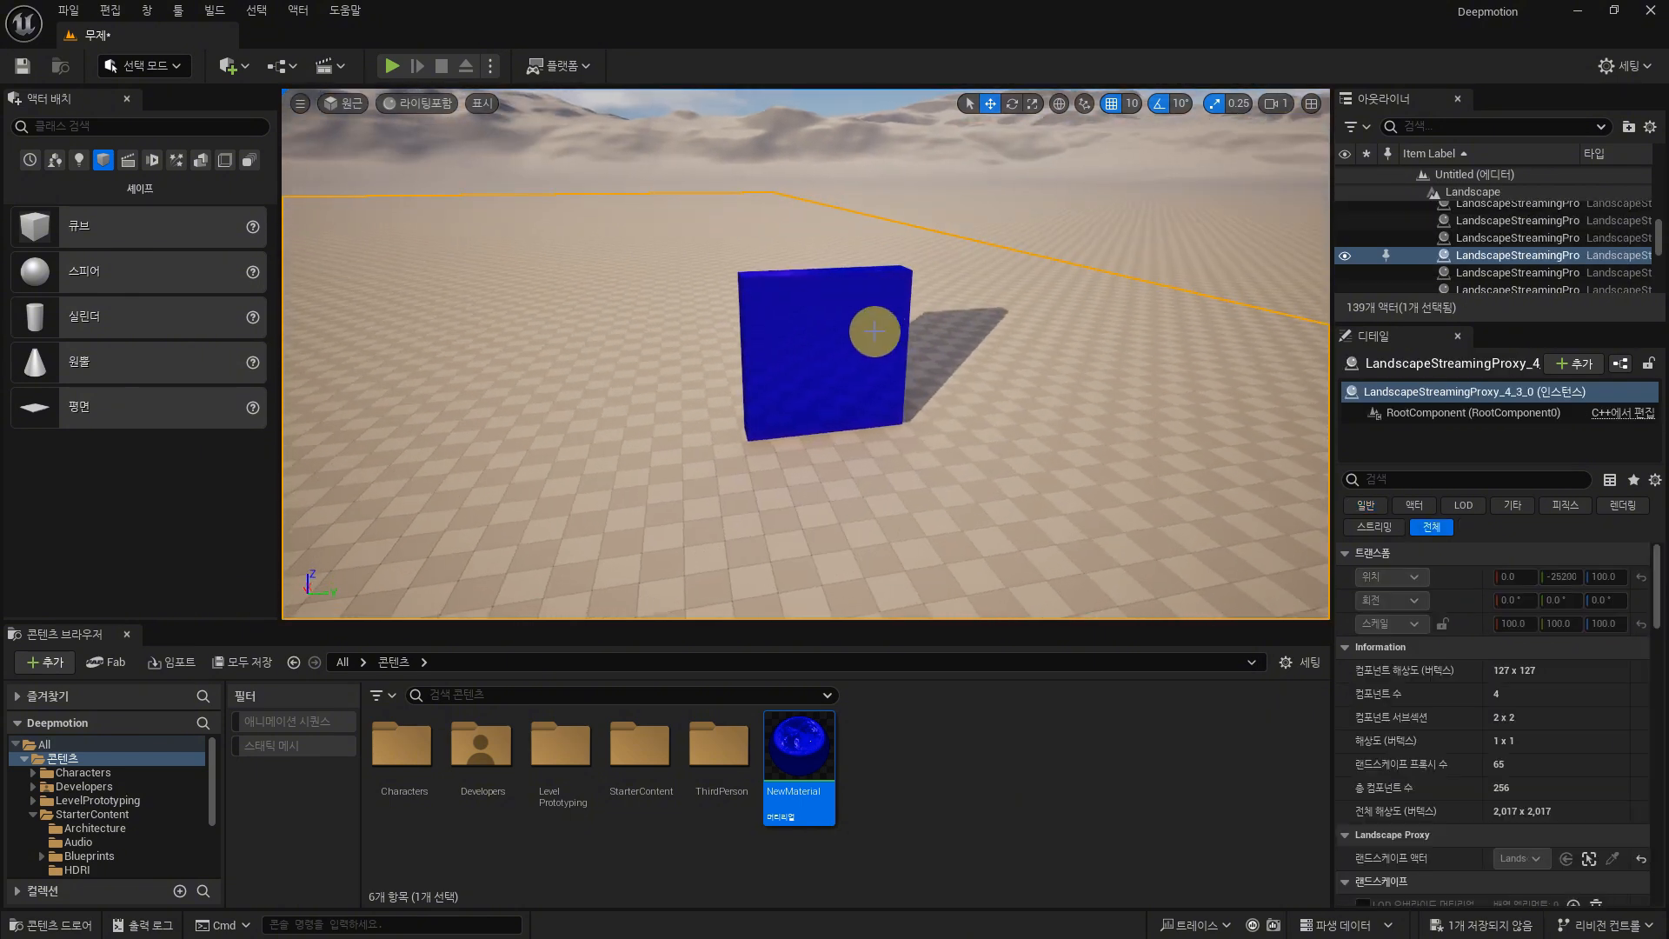
pyautogui.click(875, 331)
pyautogui.press('r')
pyautogui.moveTo(825, 295); pyautogui.dragTo(824, 221)
pyautogui.press('w')
pyautogui.moveTo(826, 300); pyautogui.dragTo(826, 248)
# Step: Thicken the blue cube along the X axis to a scale of 2.75
pyautogui.scroll(5, 848, 480)
pyautogui.keyDown('alt'); pyautogui.moveTo(823, 492); pyautogui.dragTo(926, 417); pyautogui.keyUp('alt')
pyautogui.press('r')
pyautogui.moveTo(785, 257); pyautogui.dragTo(724, 260)
pyautogui.scroll(-6, 1079, 412)
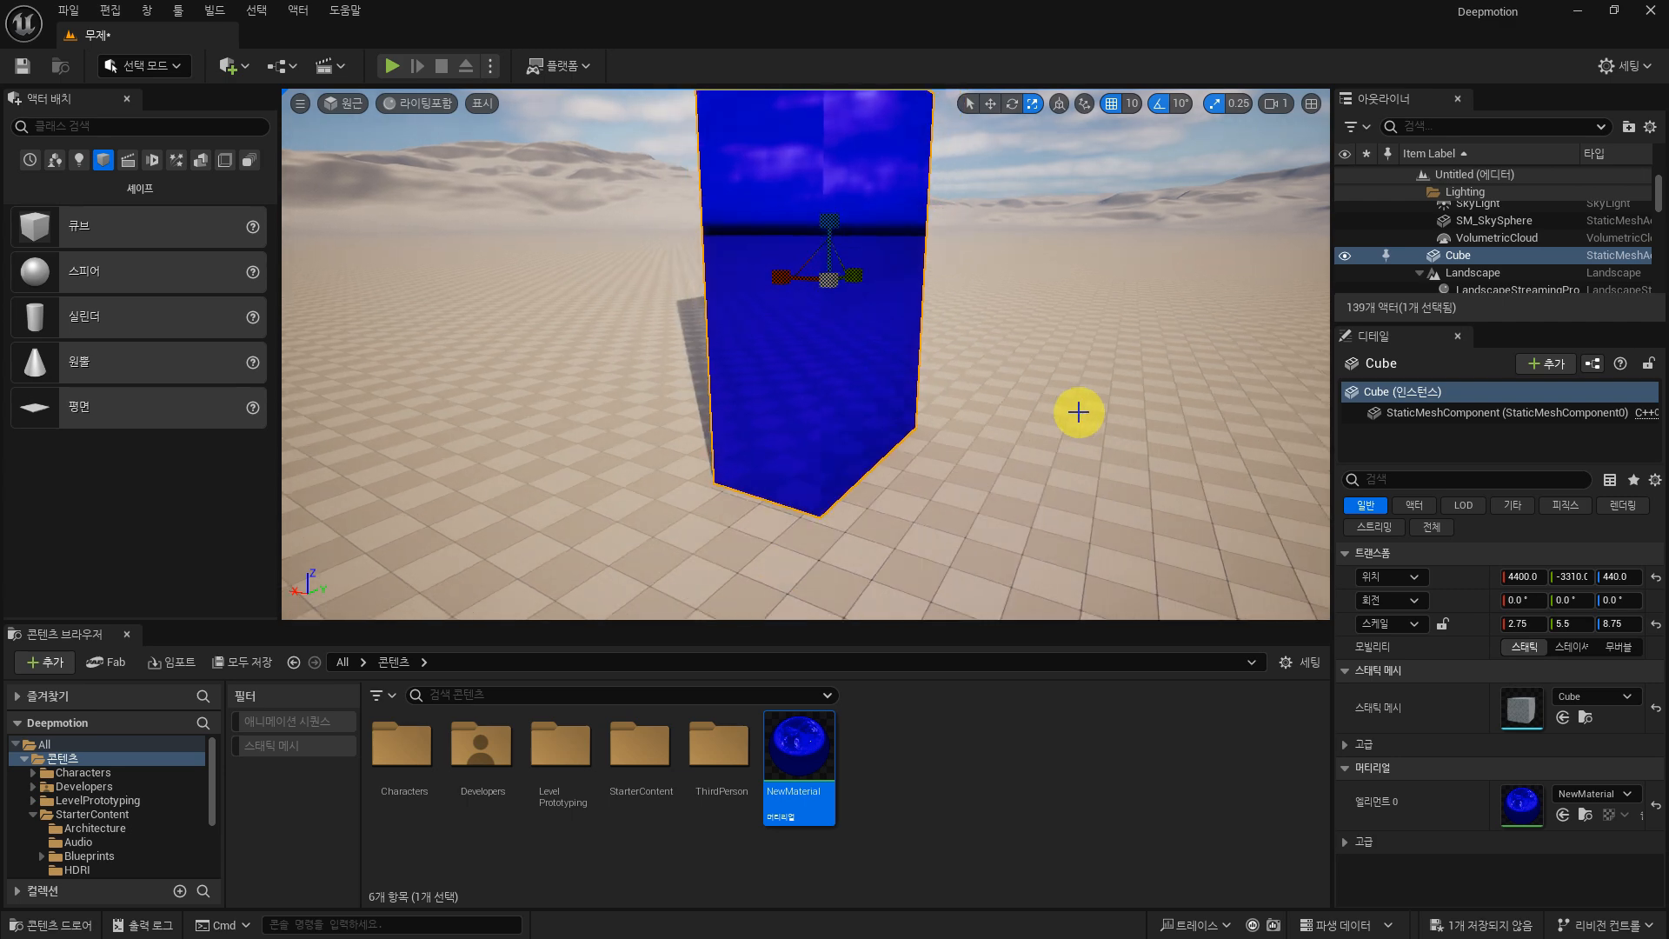
pyautogui.scroll(-2, 1079, 412)
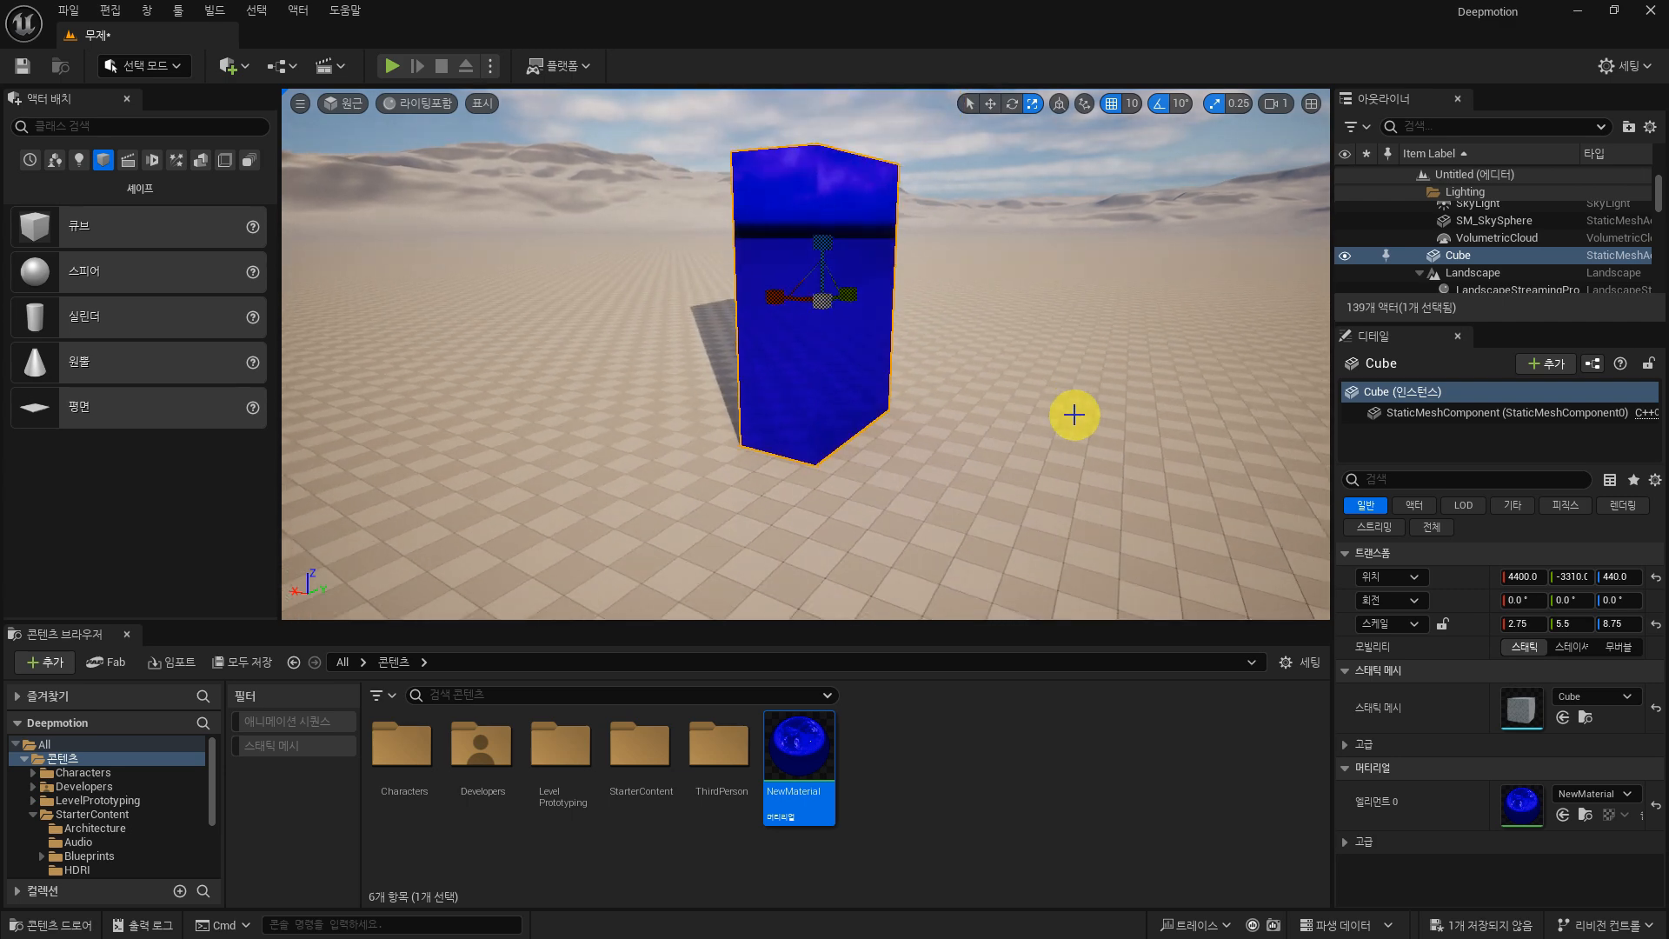
pyautogui.keyDown('alt'); pyautogui.moveTo(1004, 303); pyautogui.dragTo(944, 322); pyautogui.keyUp('alt')
pyautogui.moveTo(1004, 304); pyautogui.dragTo(997, 280, button='right')
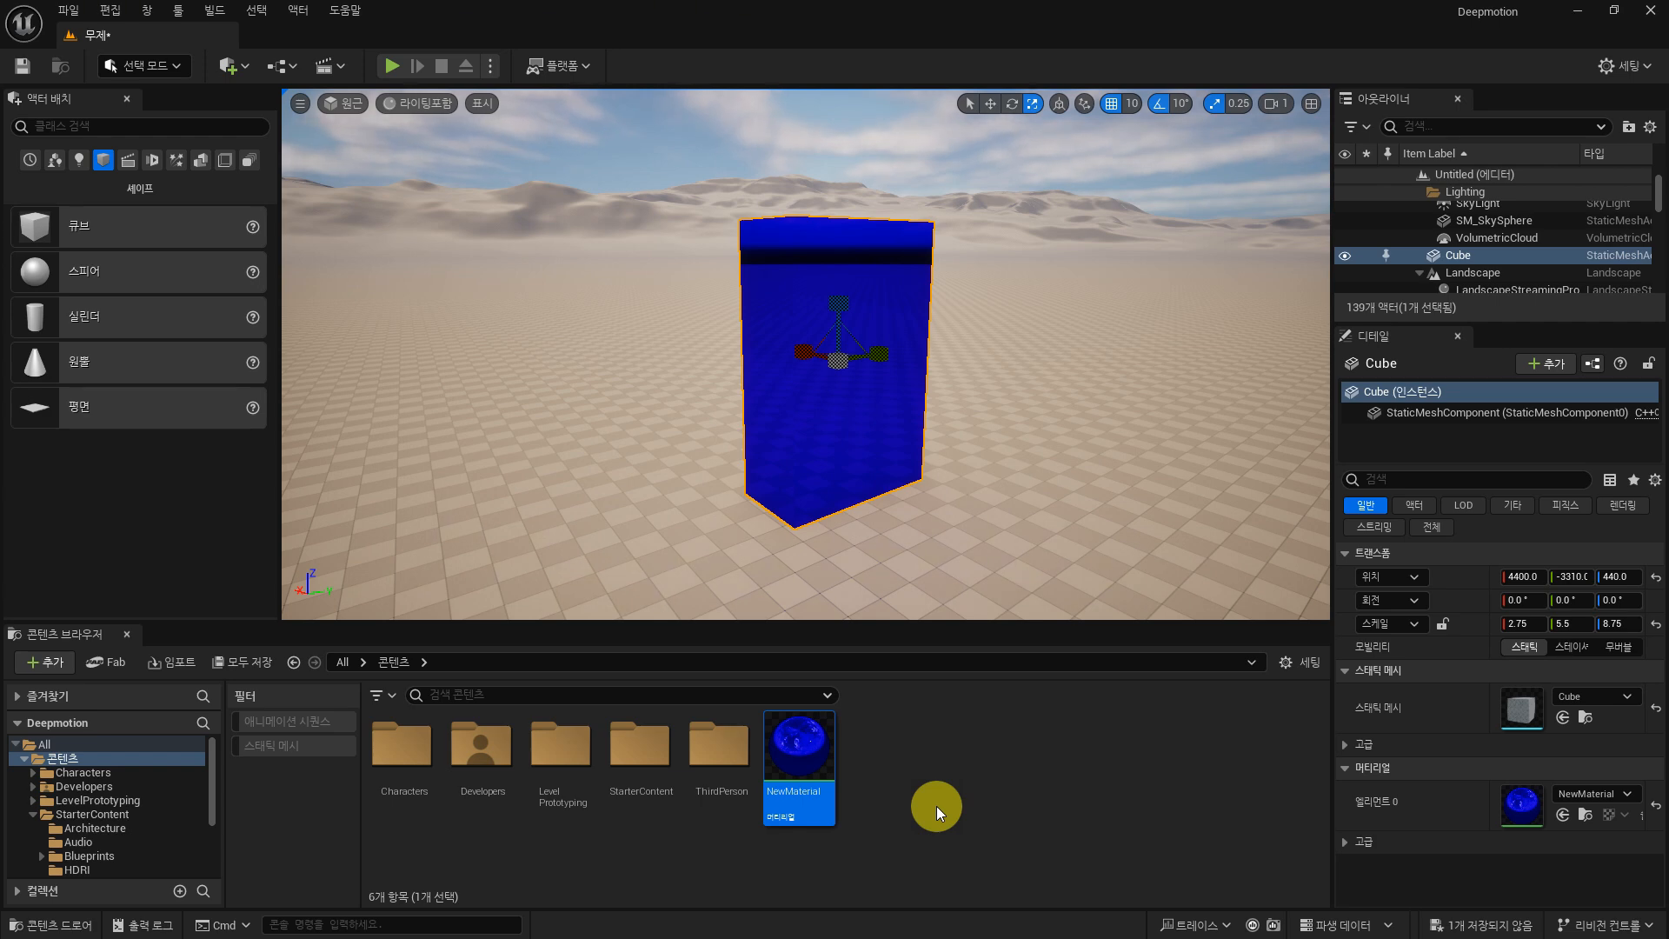
# Step: Switch to Fracture mode and dock the floating Level Statistics window between the Outliner and the Details
pyautogui.click(166, 64)
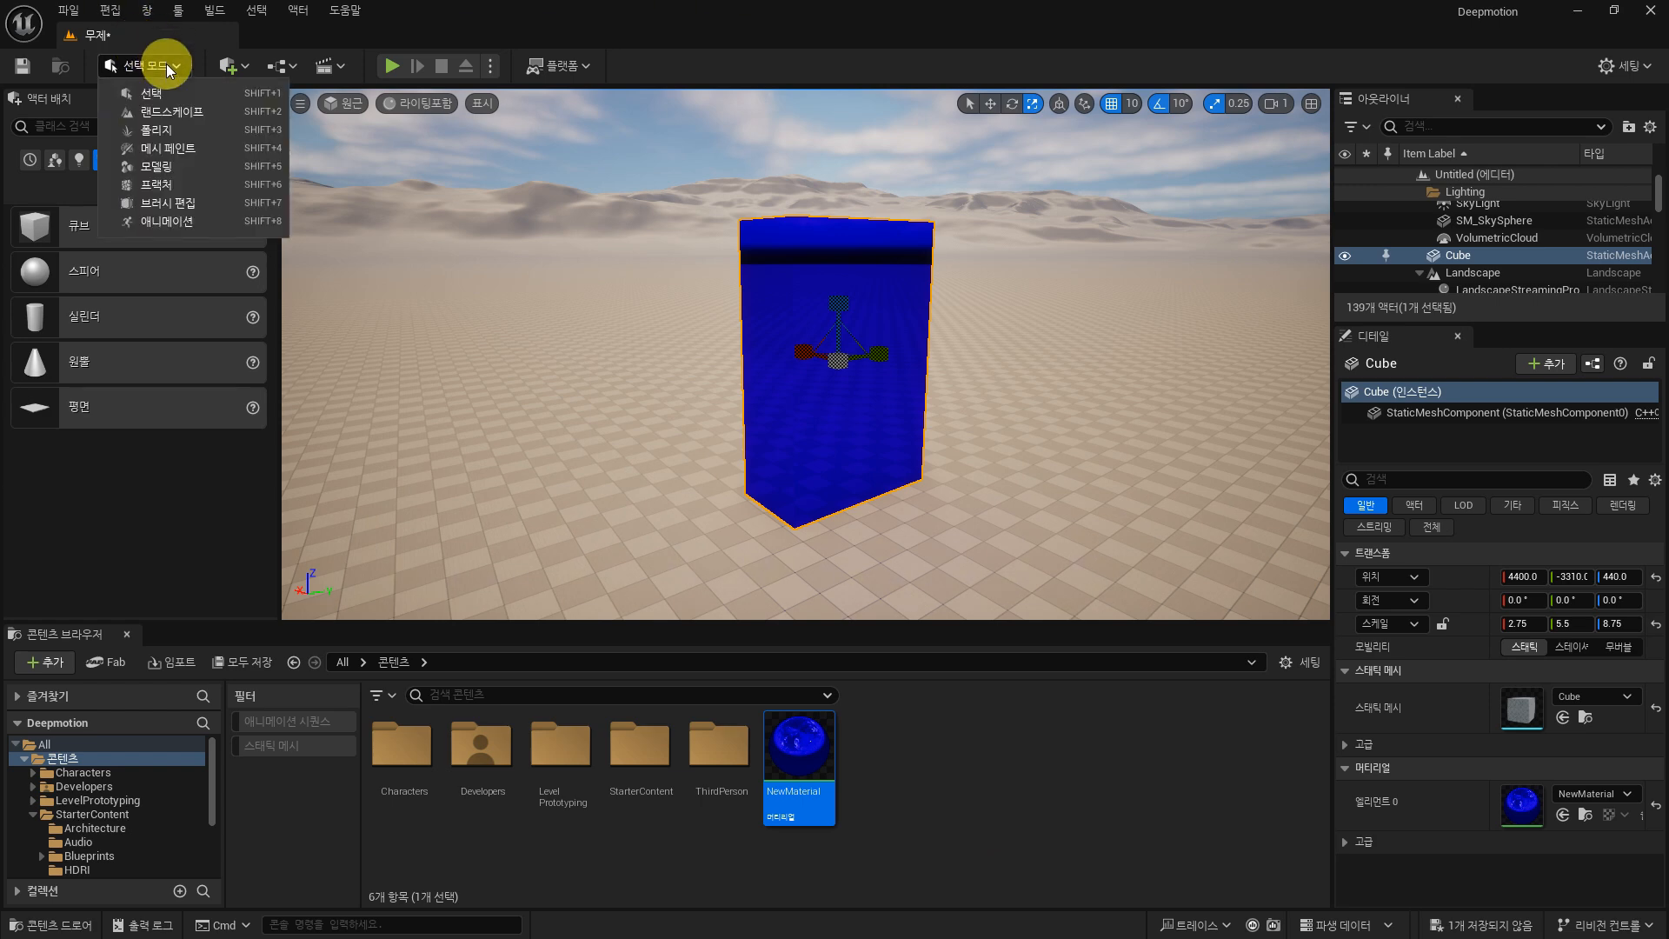
pyautogui.click(195, 186)
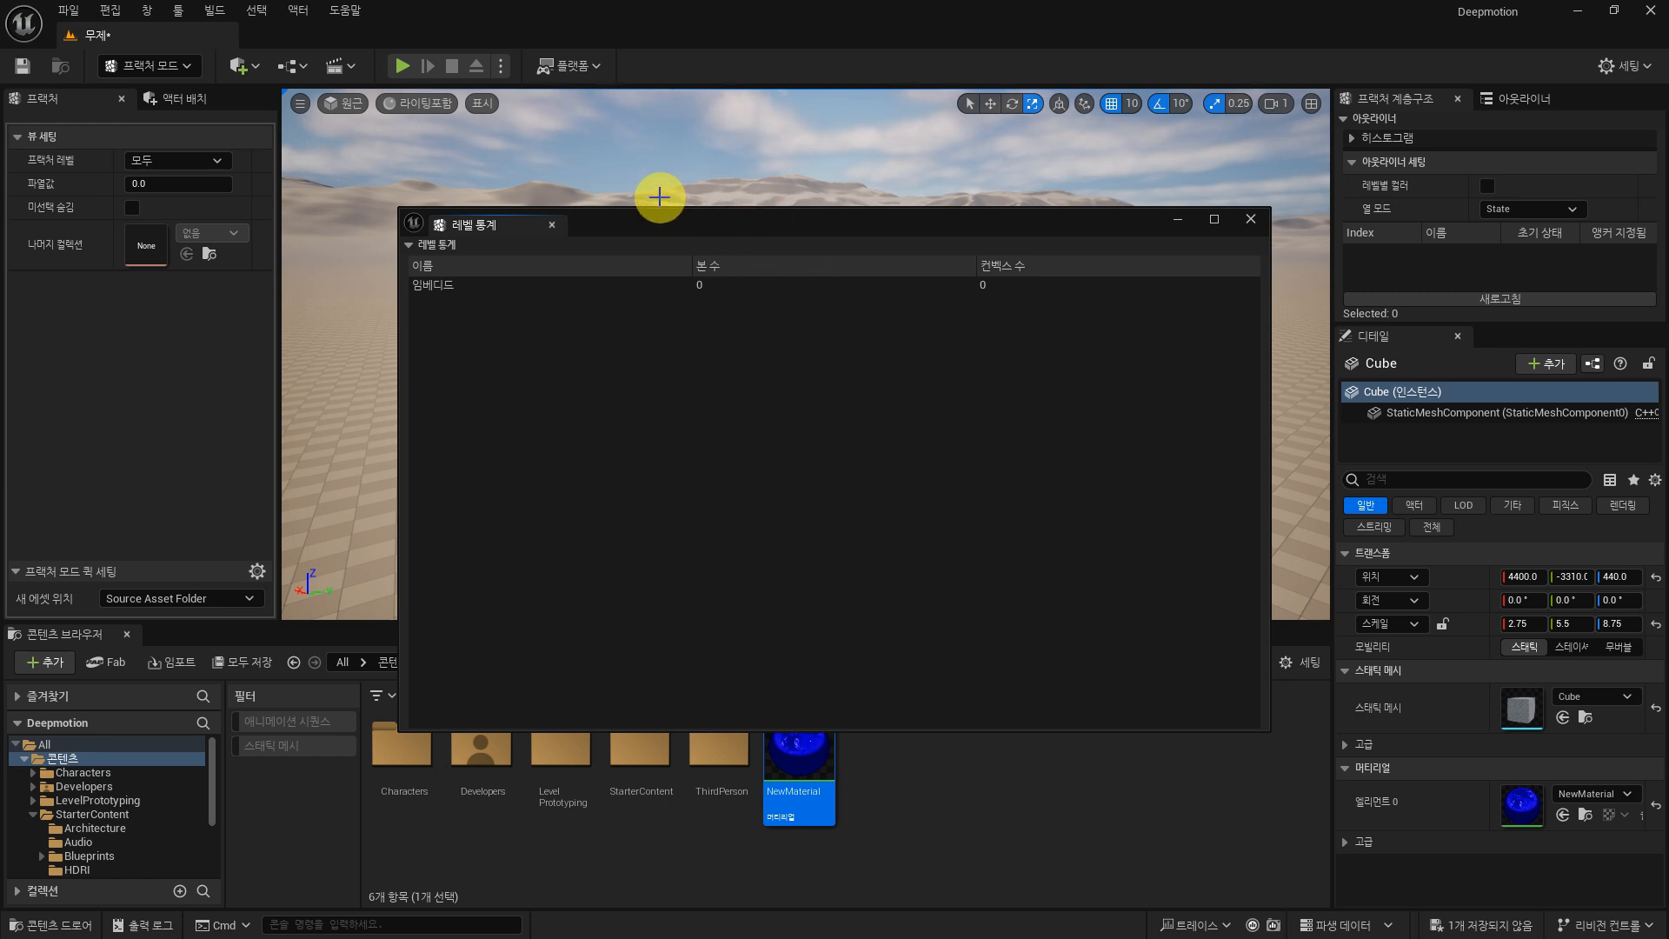
pyautogui.moveTo(518, 221); pyautogui.dragTo(1563, 94)
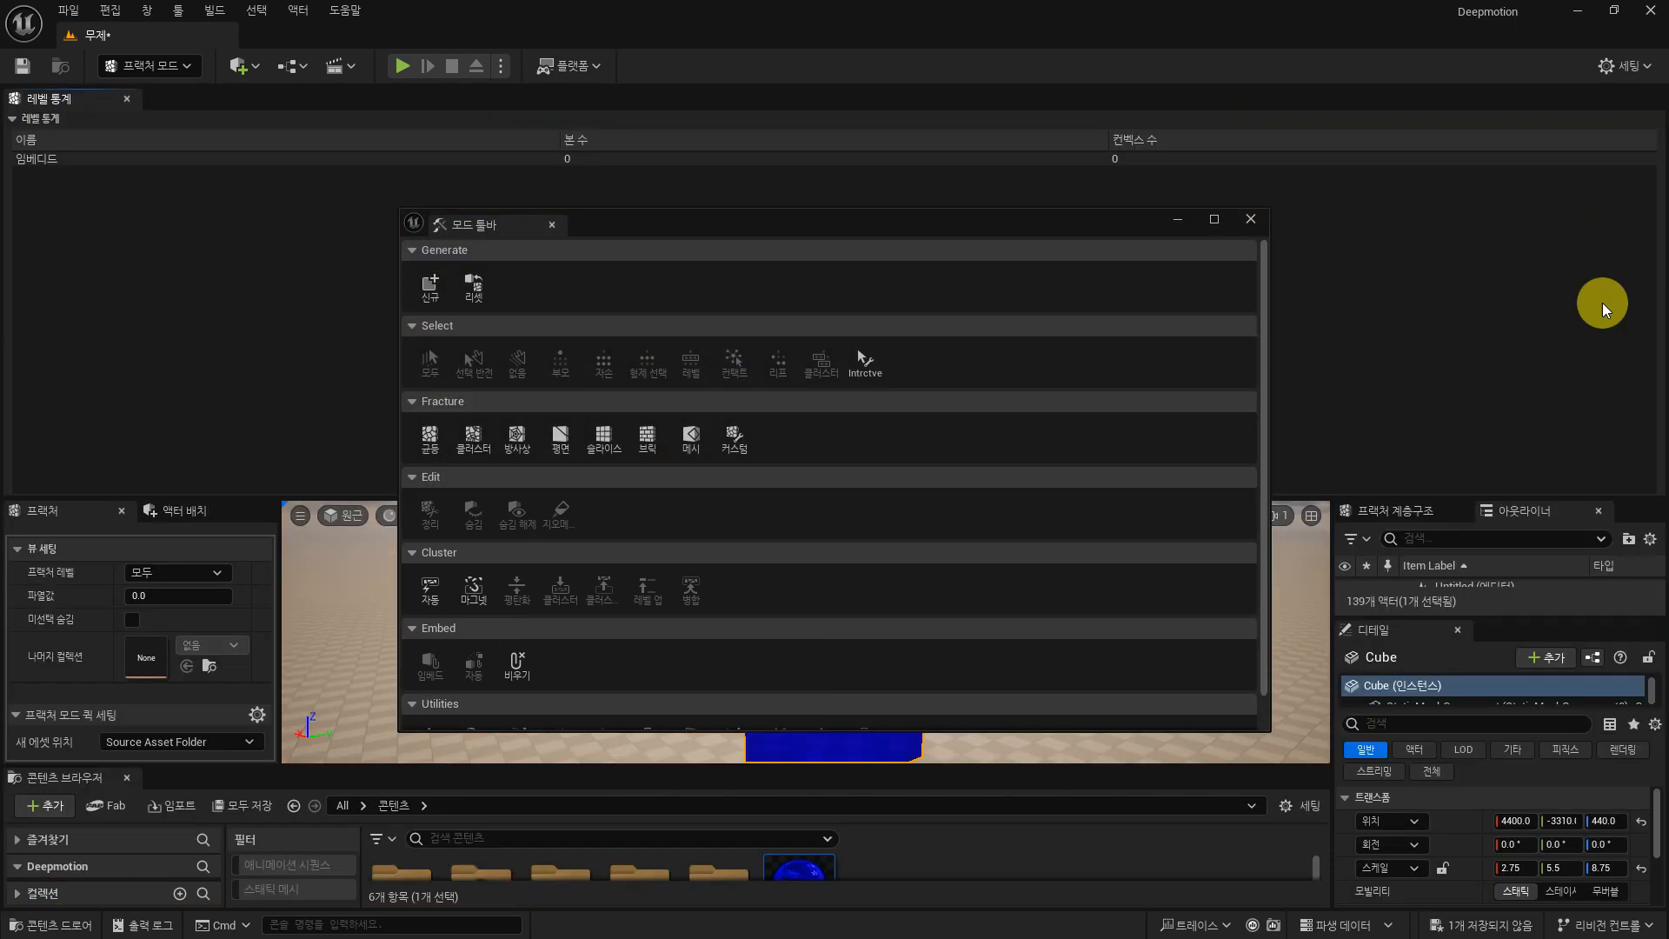
pyautogui.moveTo(26, 111); pyautogui.dragTo(1566, 386)
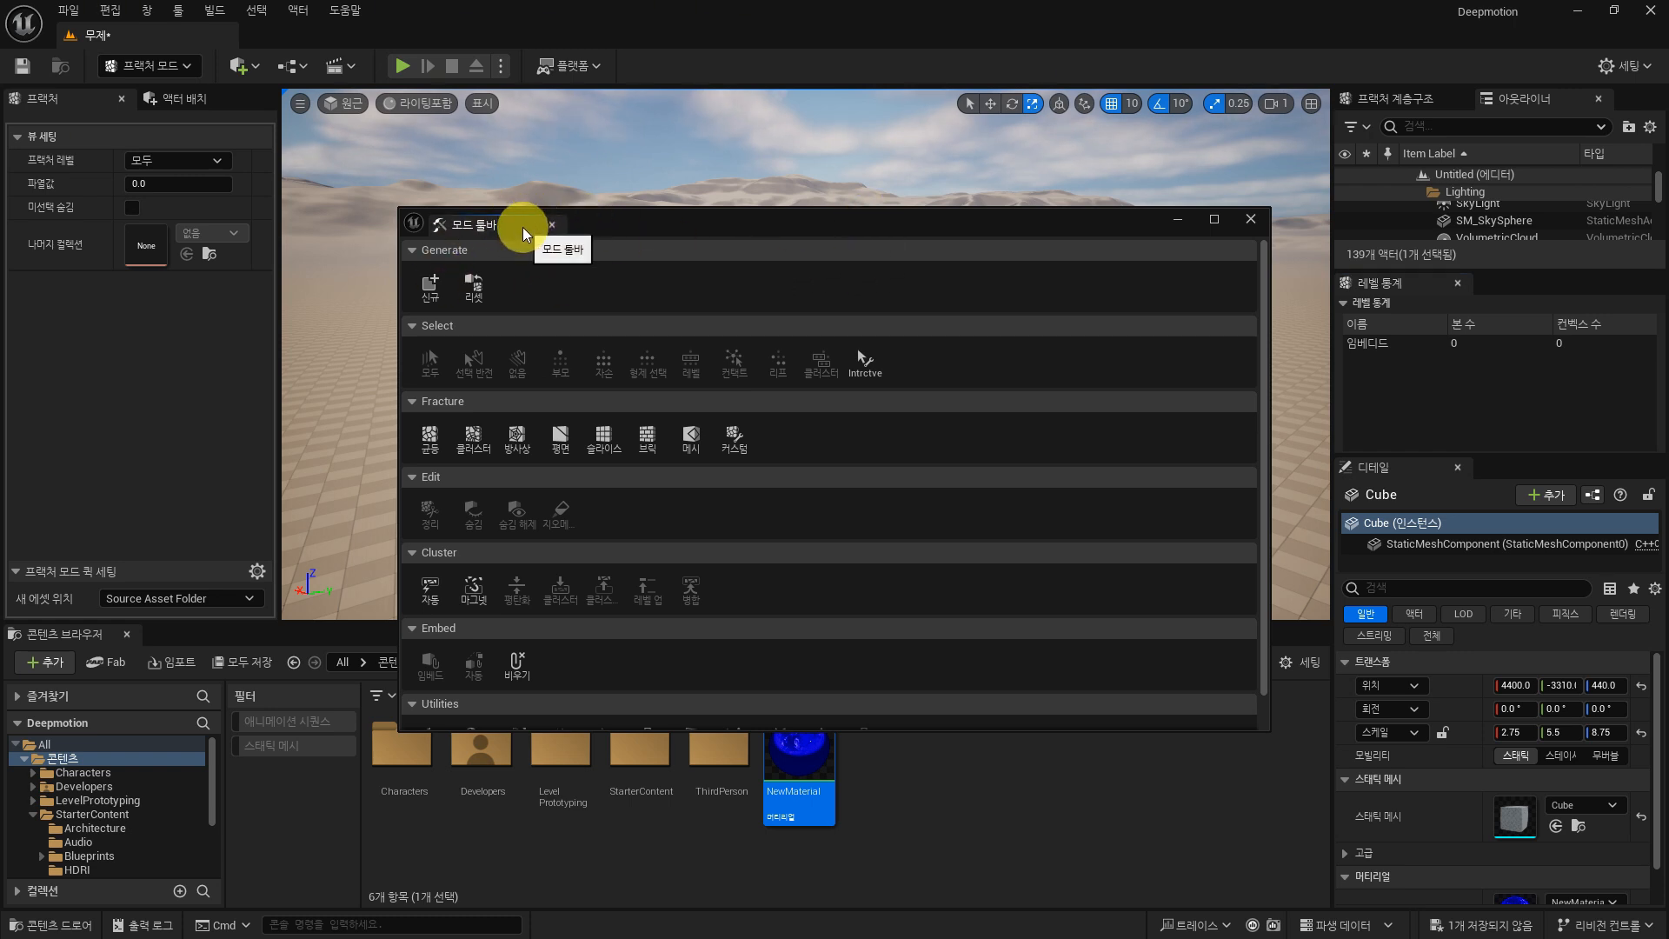
# Step: Close Place Actors and dock the floating Mode Toolbar beside the Fracture settings, with the toolbar in front
pyautogui.click(258, 98)
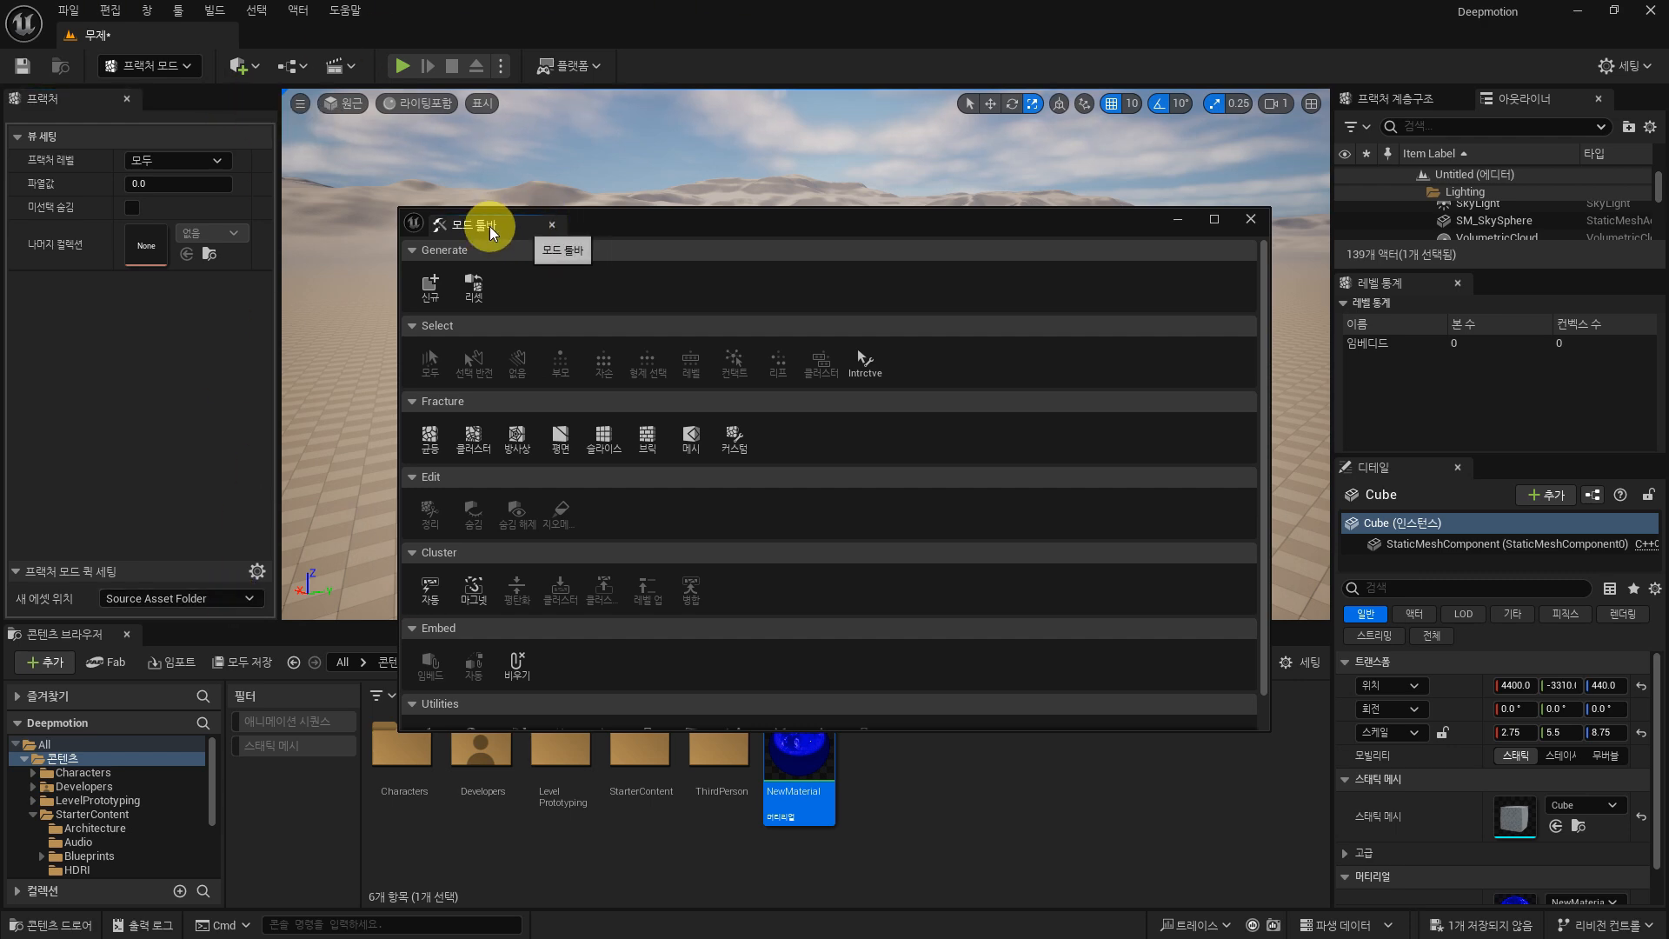
pyautogui.moveTo(489, 226); pyautogui.dragTo(231, 106)
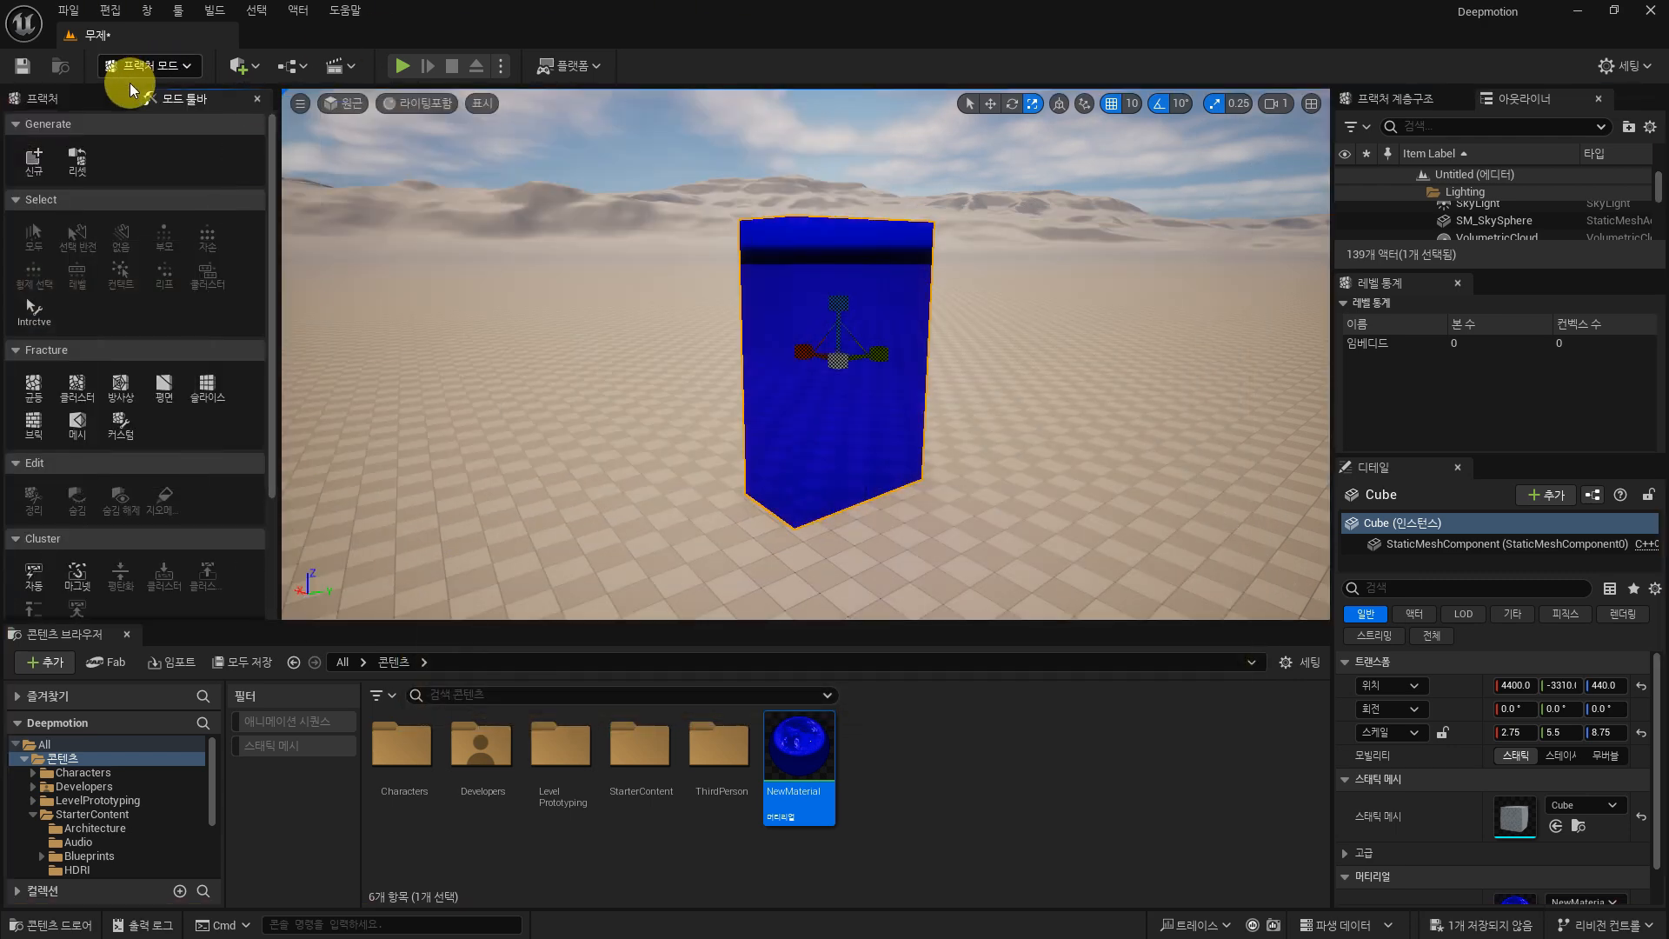
pyautogui.click(100, 98)
pyautogui.click(193, 101)
pyautogui.click(60, 97)
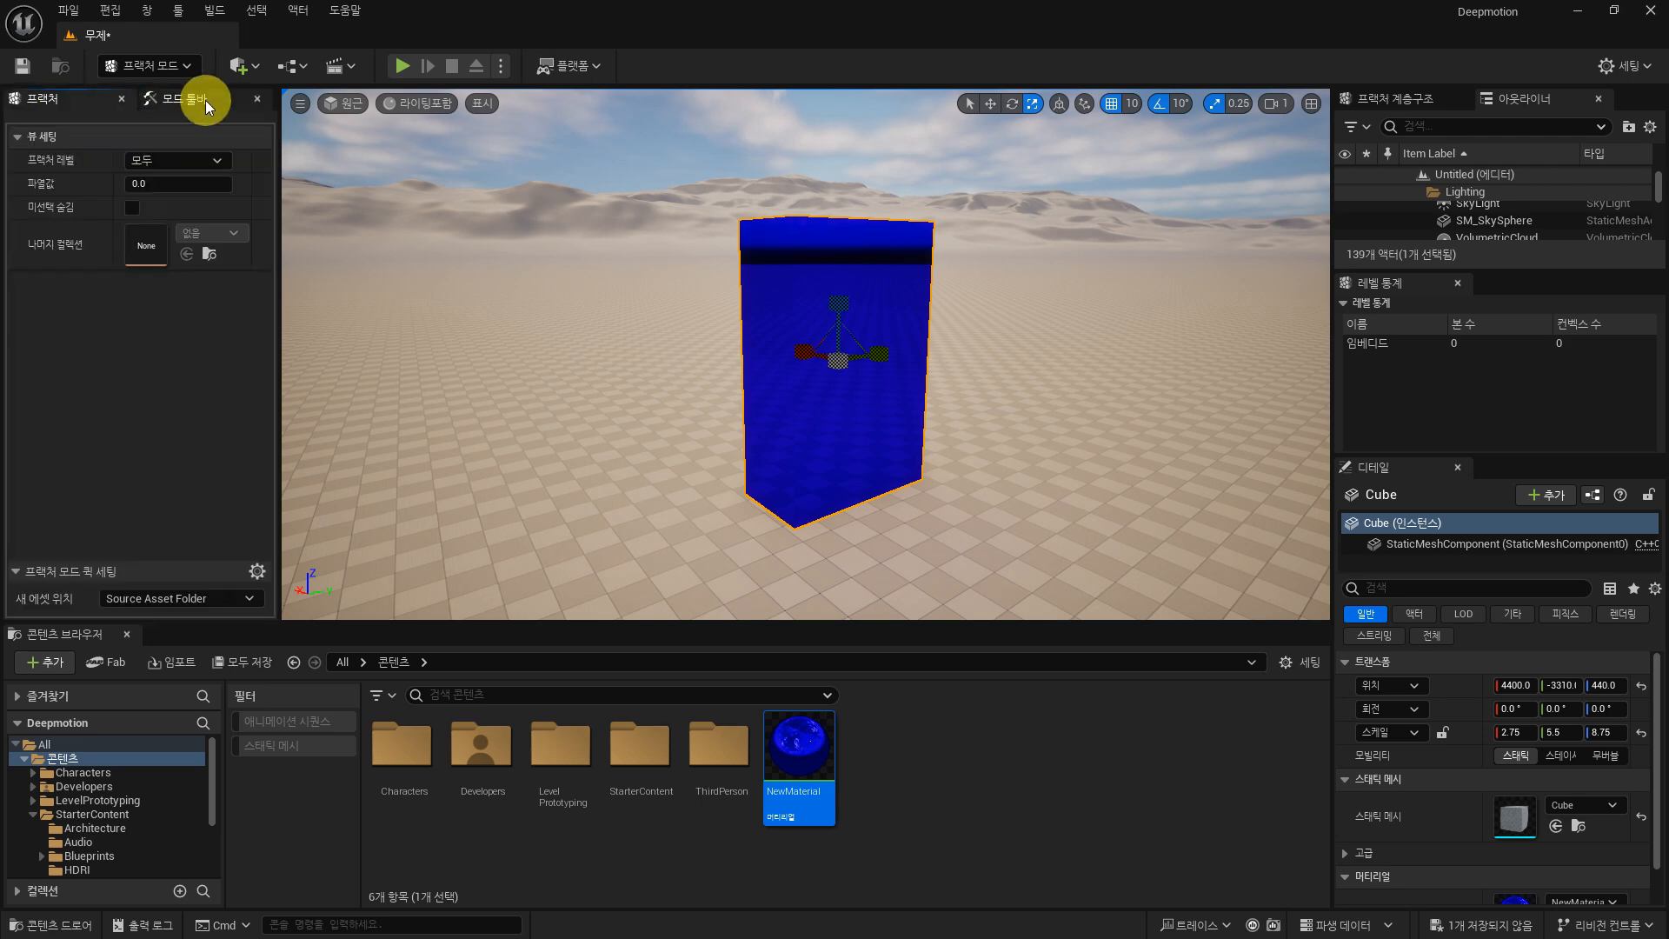
pyautogui.click(205, 101)
pyautogui.click(85, 102)
pyautogui.click(207, 101)
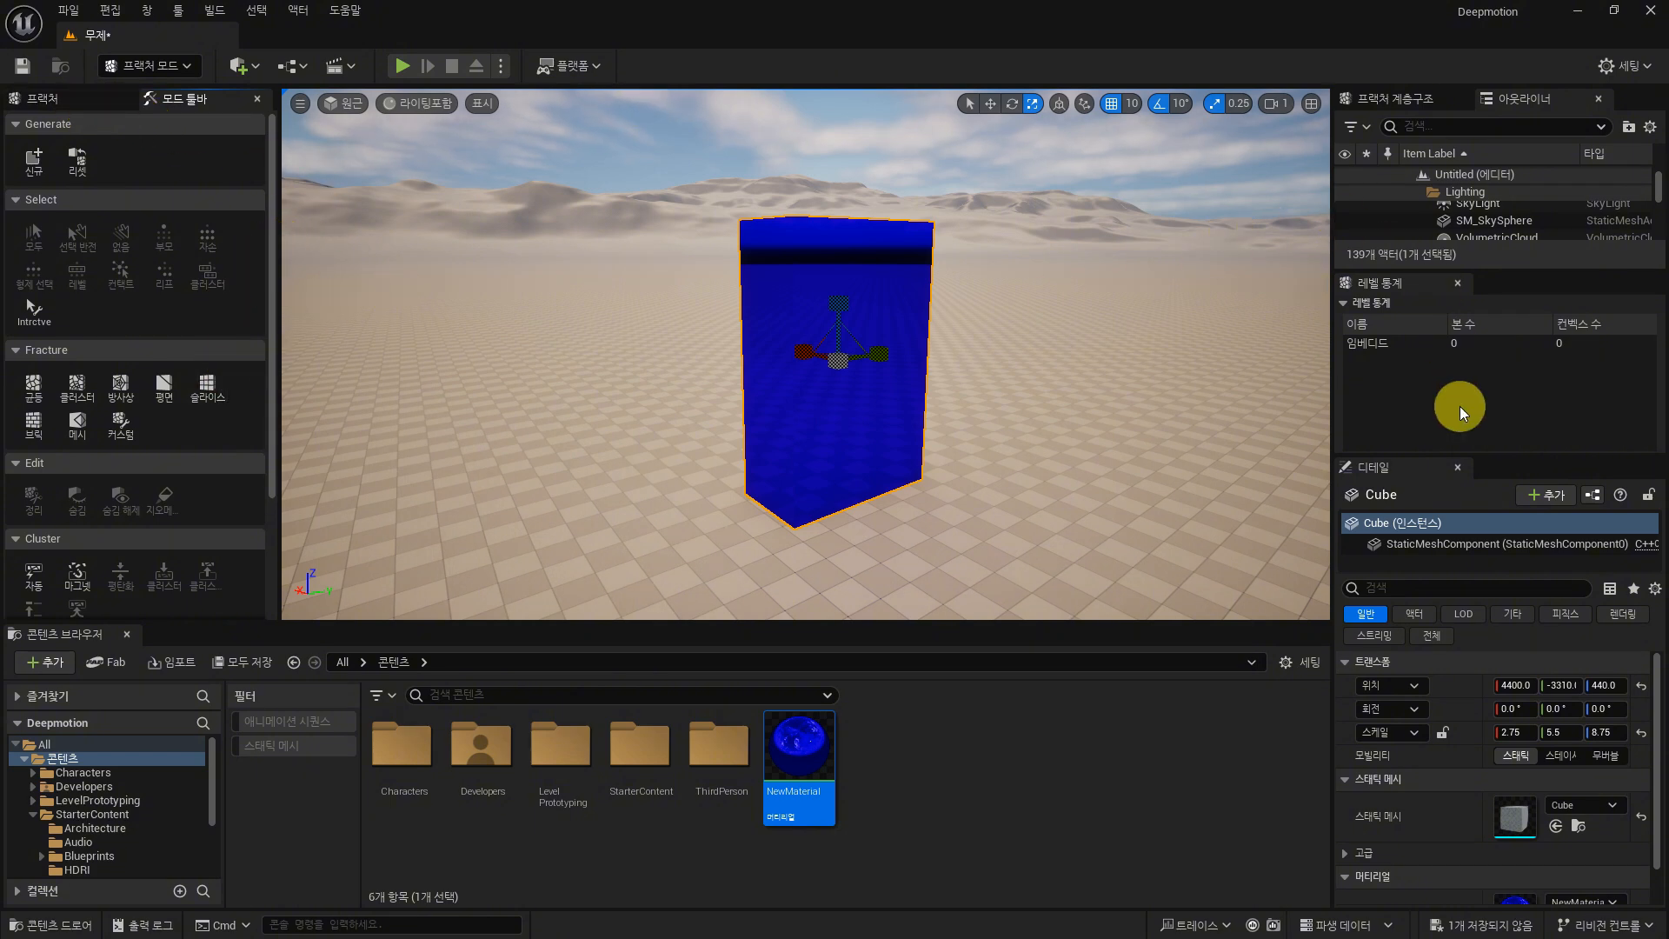
# Step: Run the level in Simulate mode to watch how the cube behaves, and stop the simulation
pyautogui.moveTo(969, 461); pyautogui.dragTo(995, 476, button='right')
pyautogui.click(504, 62)
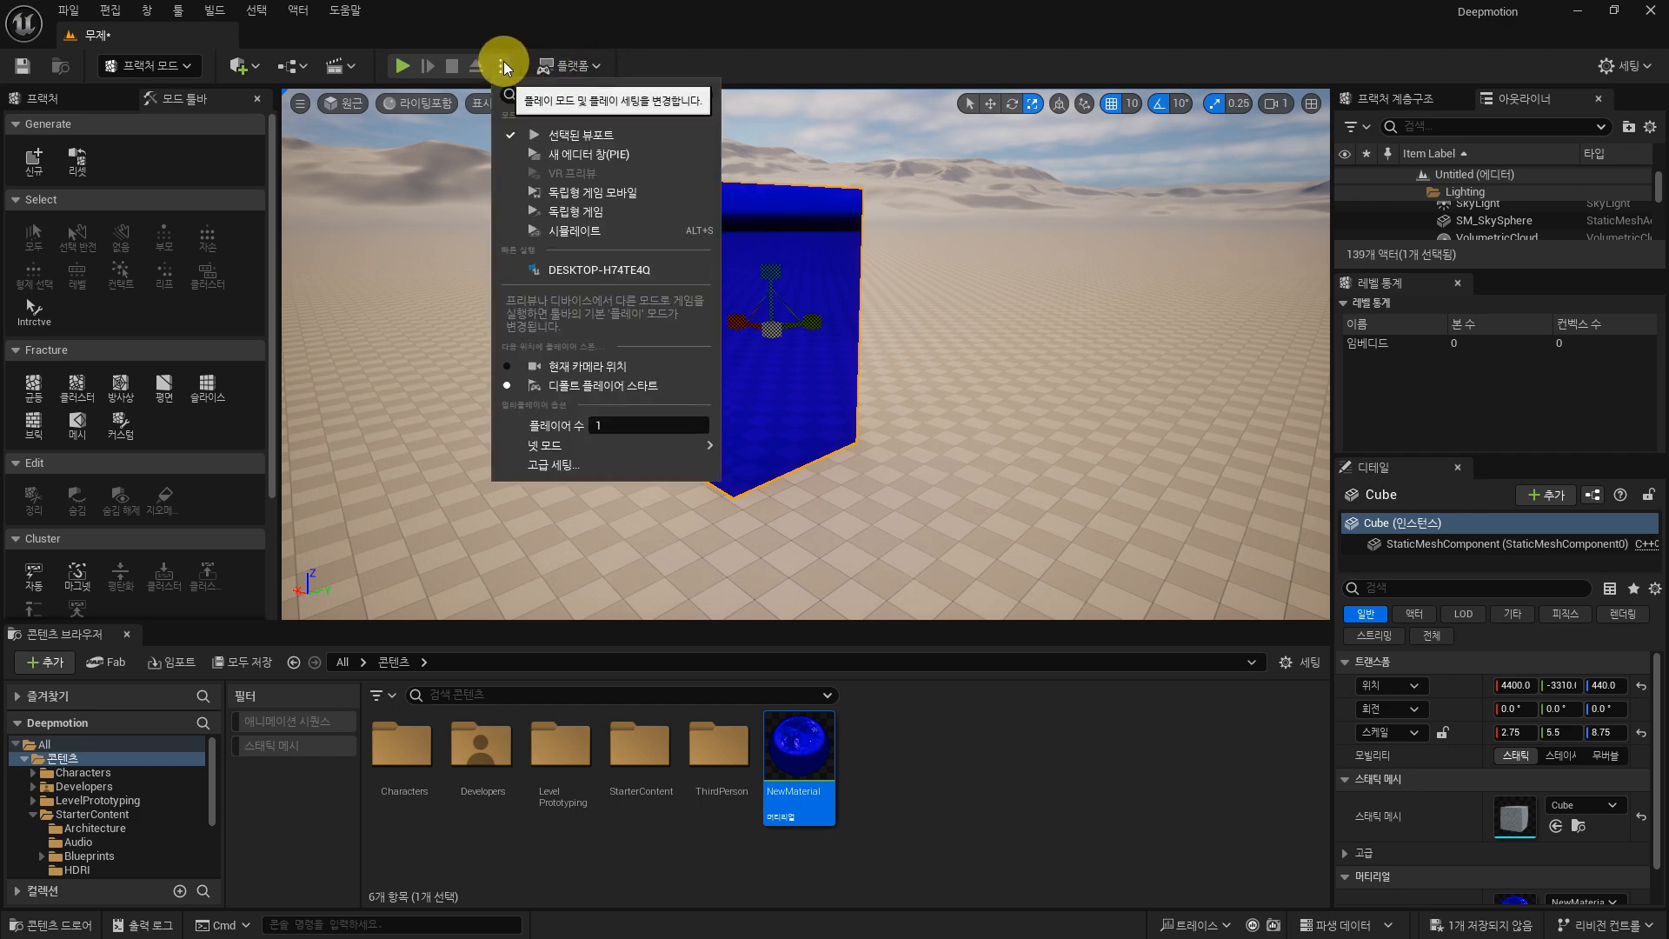
pyautogui.click(581, 237)
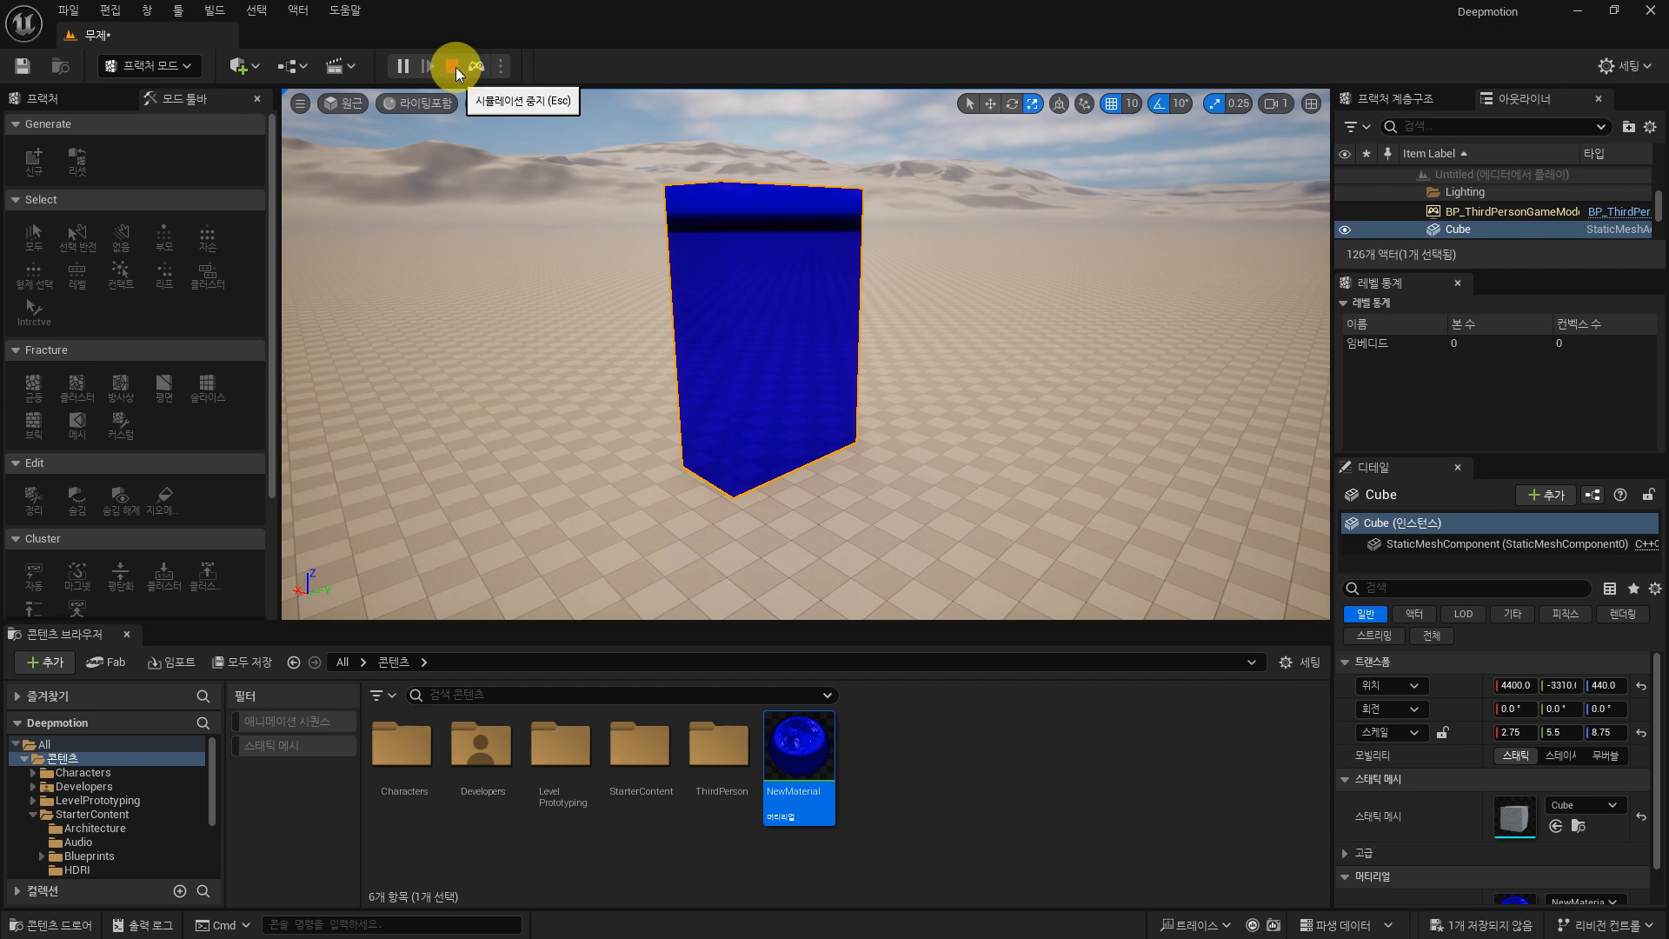
pyautogui.click(454, 66)
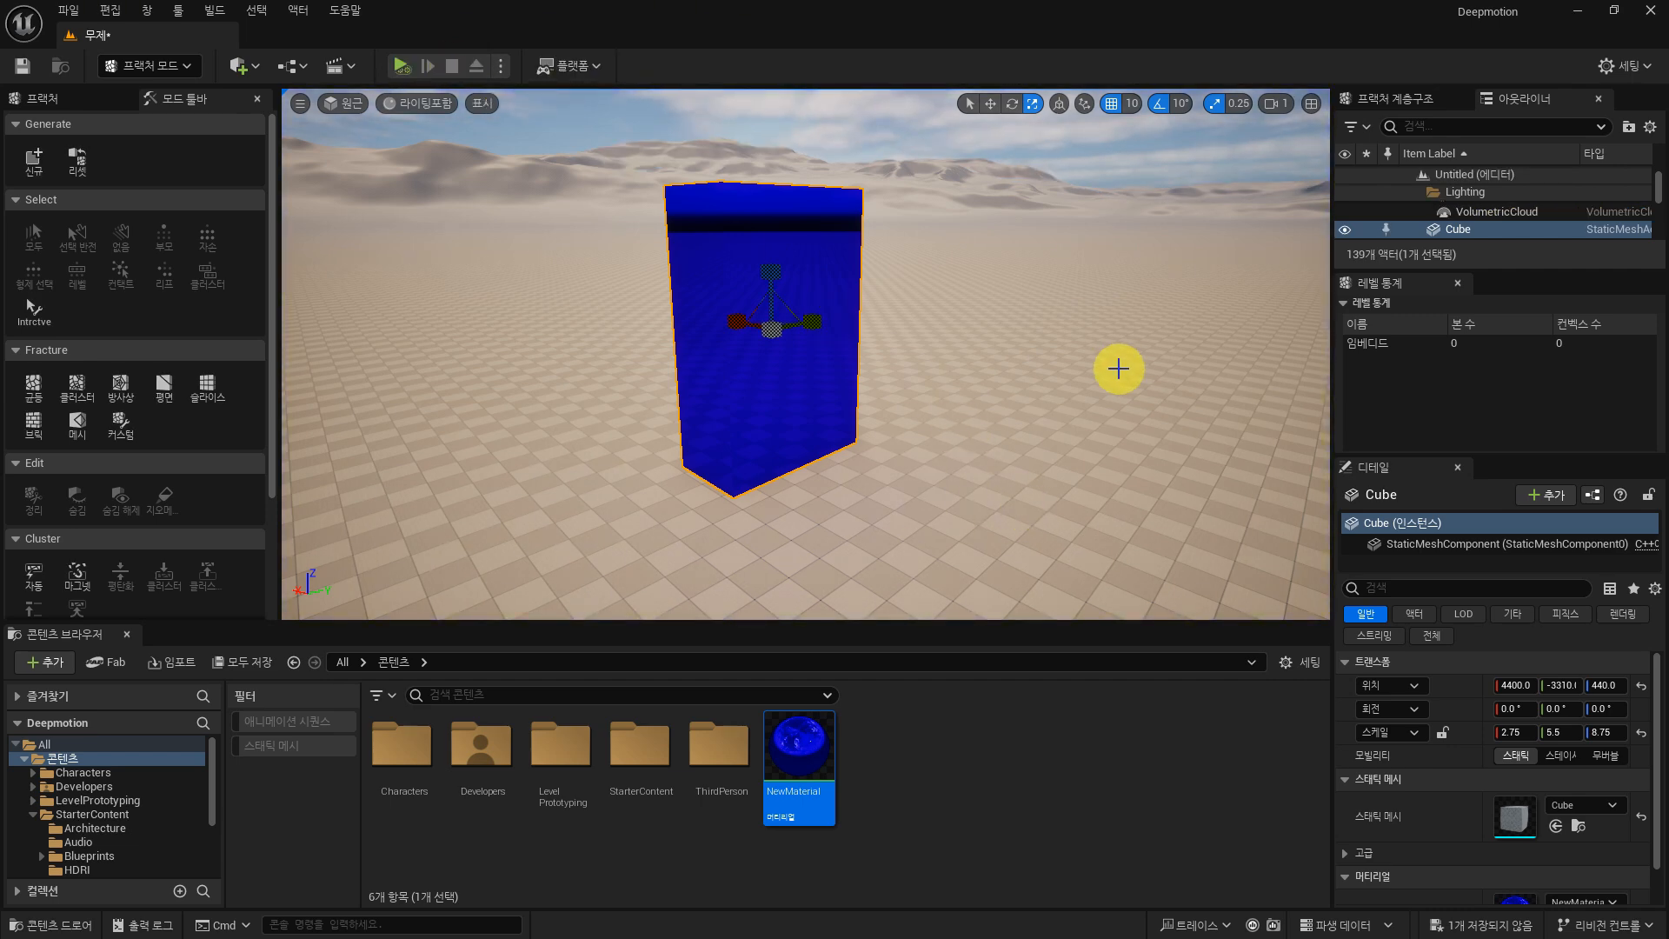
# Step: Filter the cube's details by "피직", enable Simulate Physics (피직스 시뮬레이트), and clear the filter
pyautogui.click(1483, 589)
pyautogui.write('v')
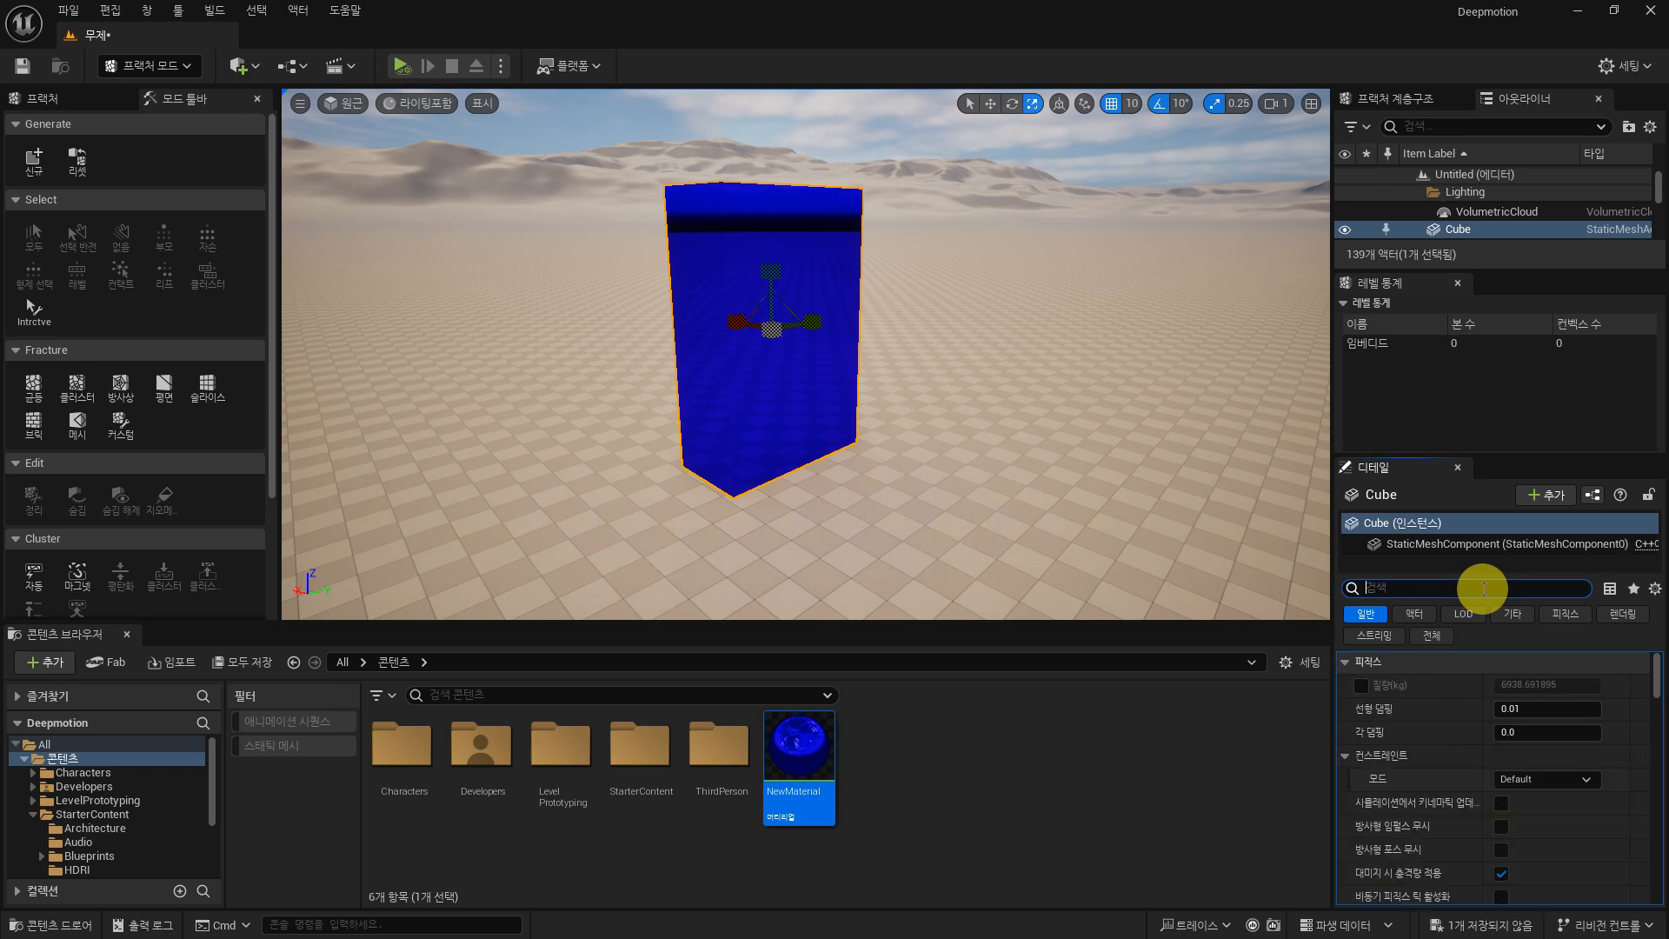
pyautogui.press('BackSpace')
pyautogui.write('피직')
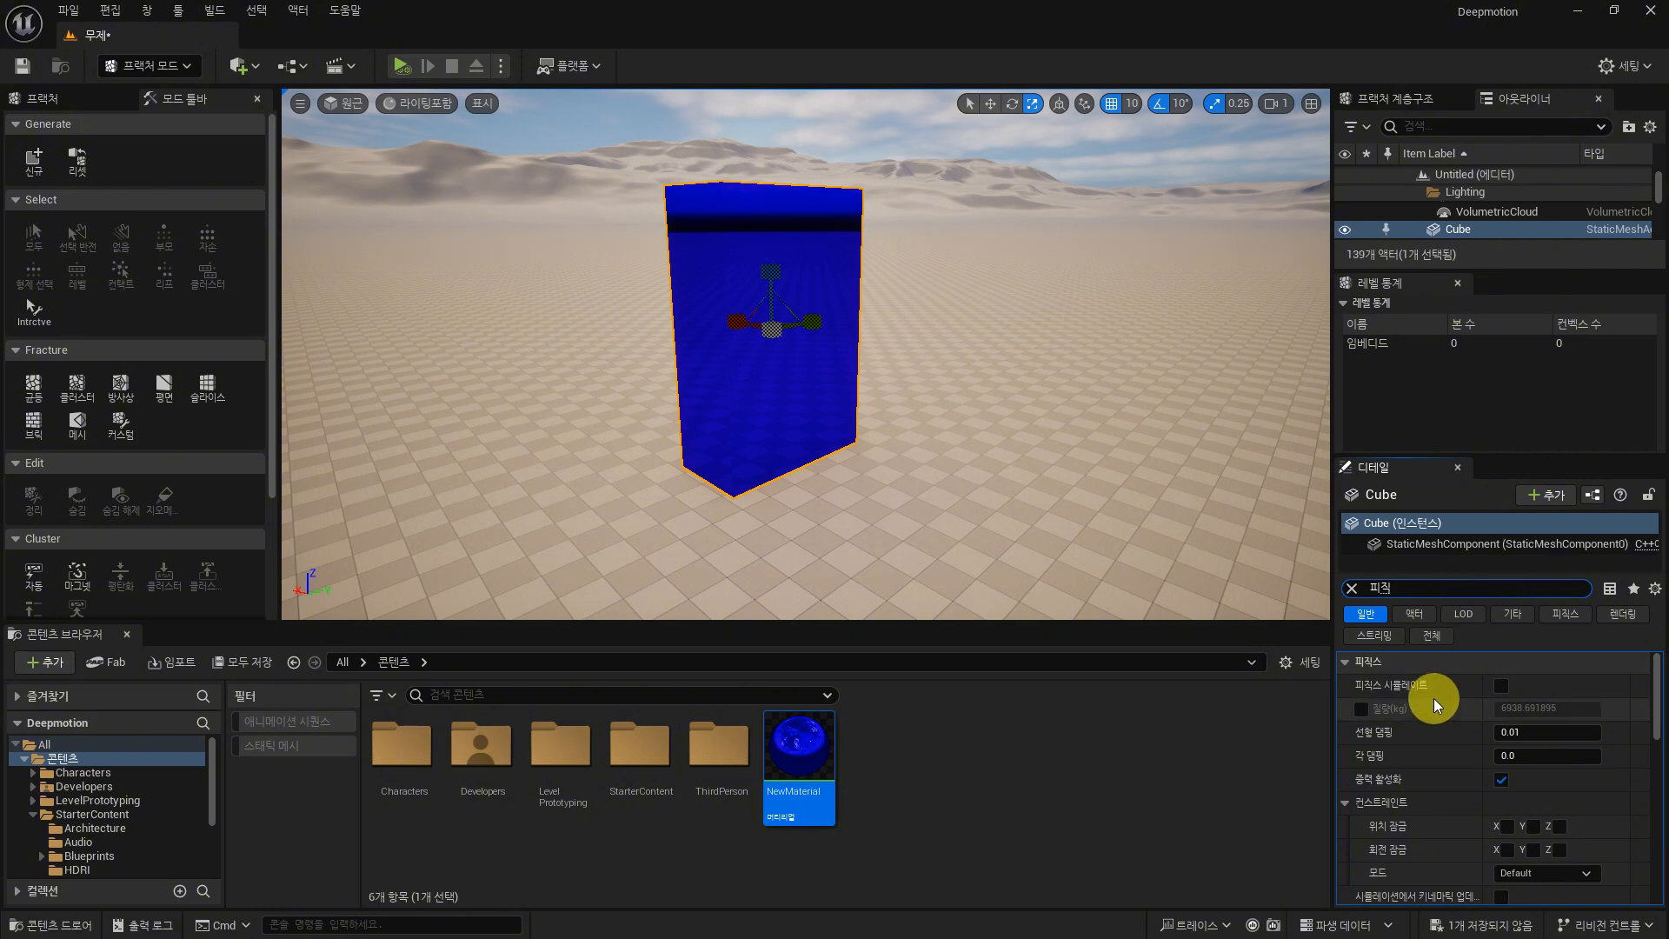
pyautogui.click(1501, 686)
pyautogui.click(1353, 588)
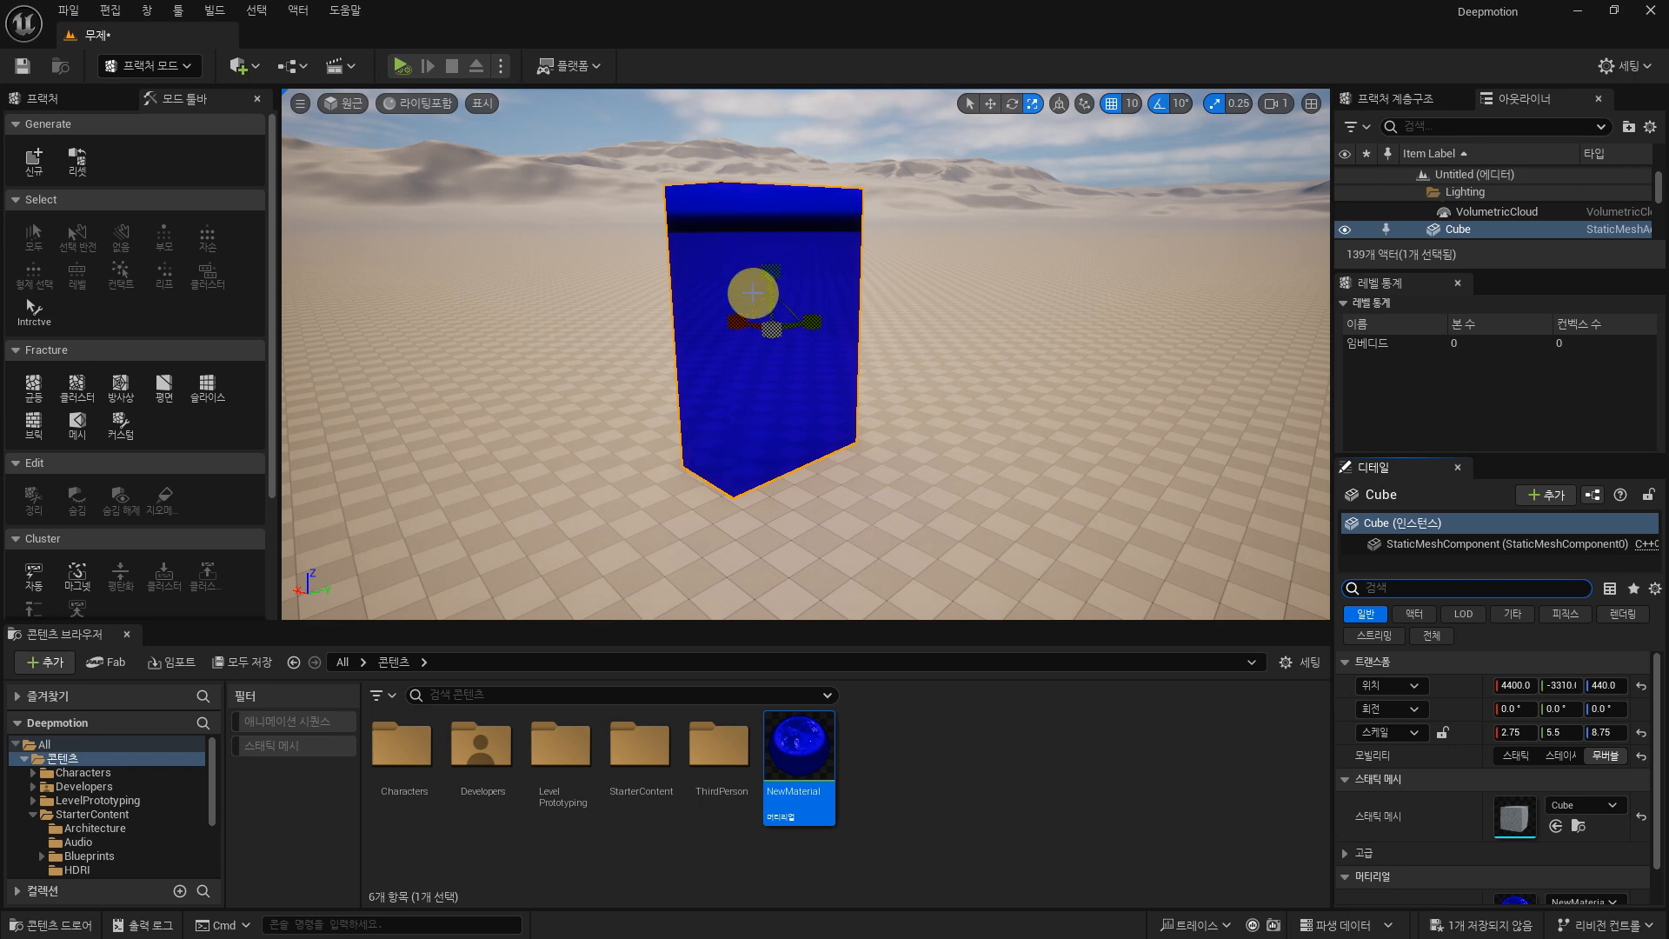
# Step: Simulate the level with the cube's physics enabled, stop it, and return to Fracture mode
pyautogui.click(401, 66)
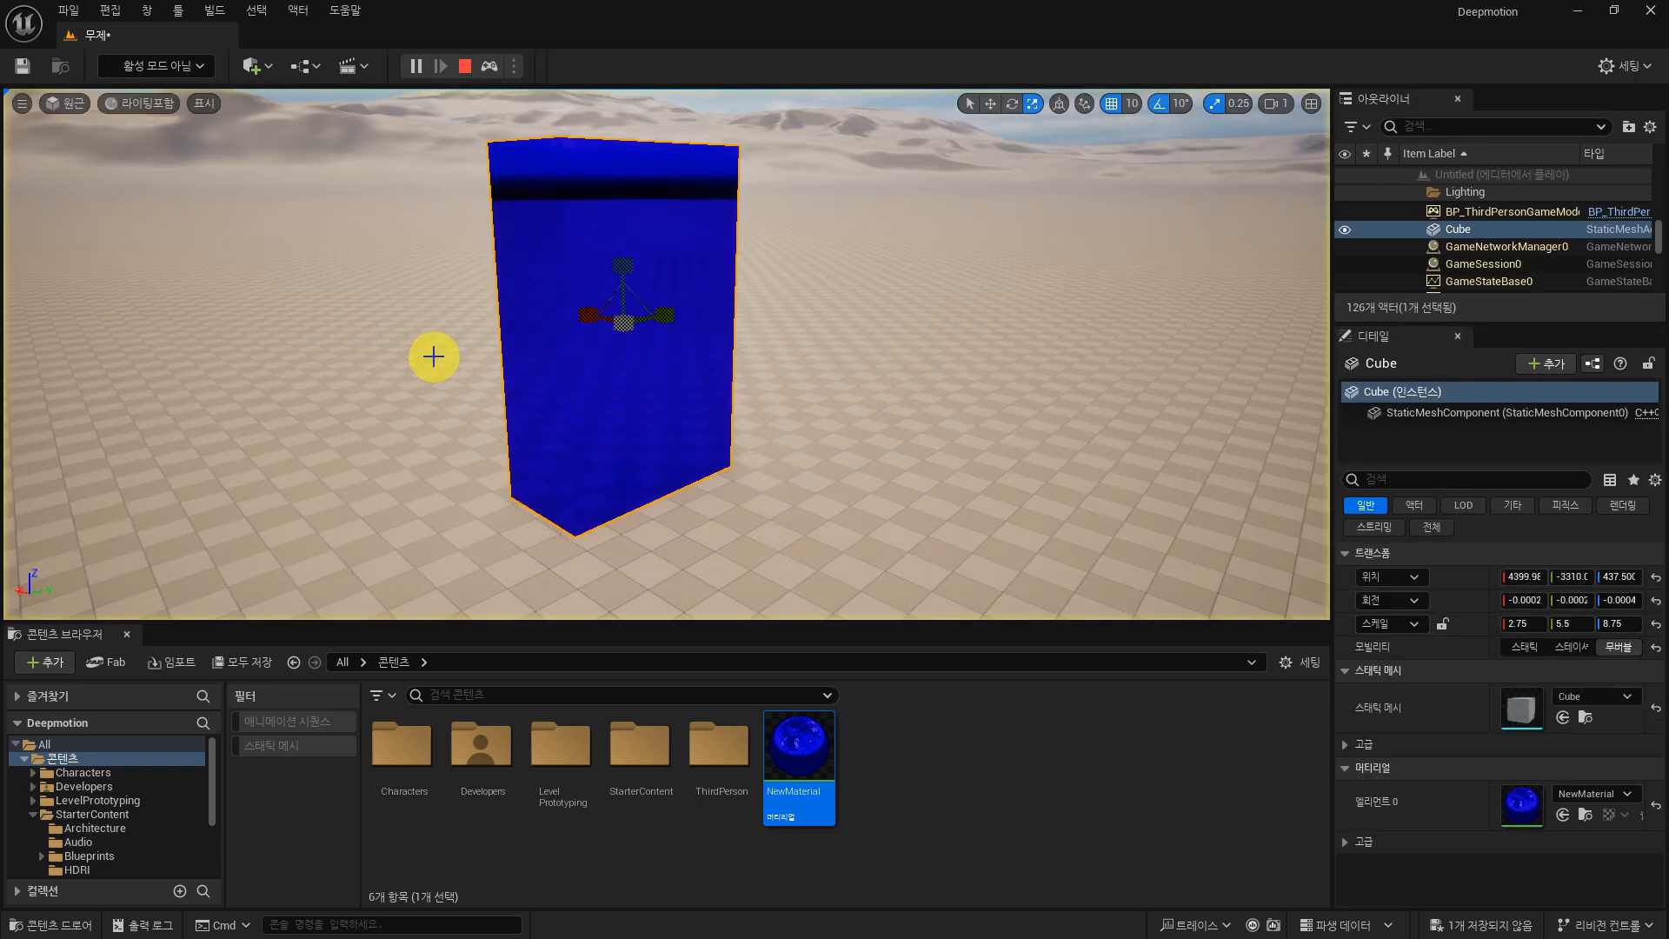
pyautogui.click(465, 66)
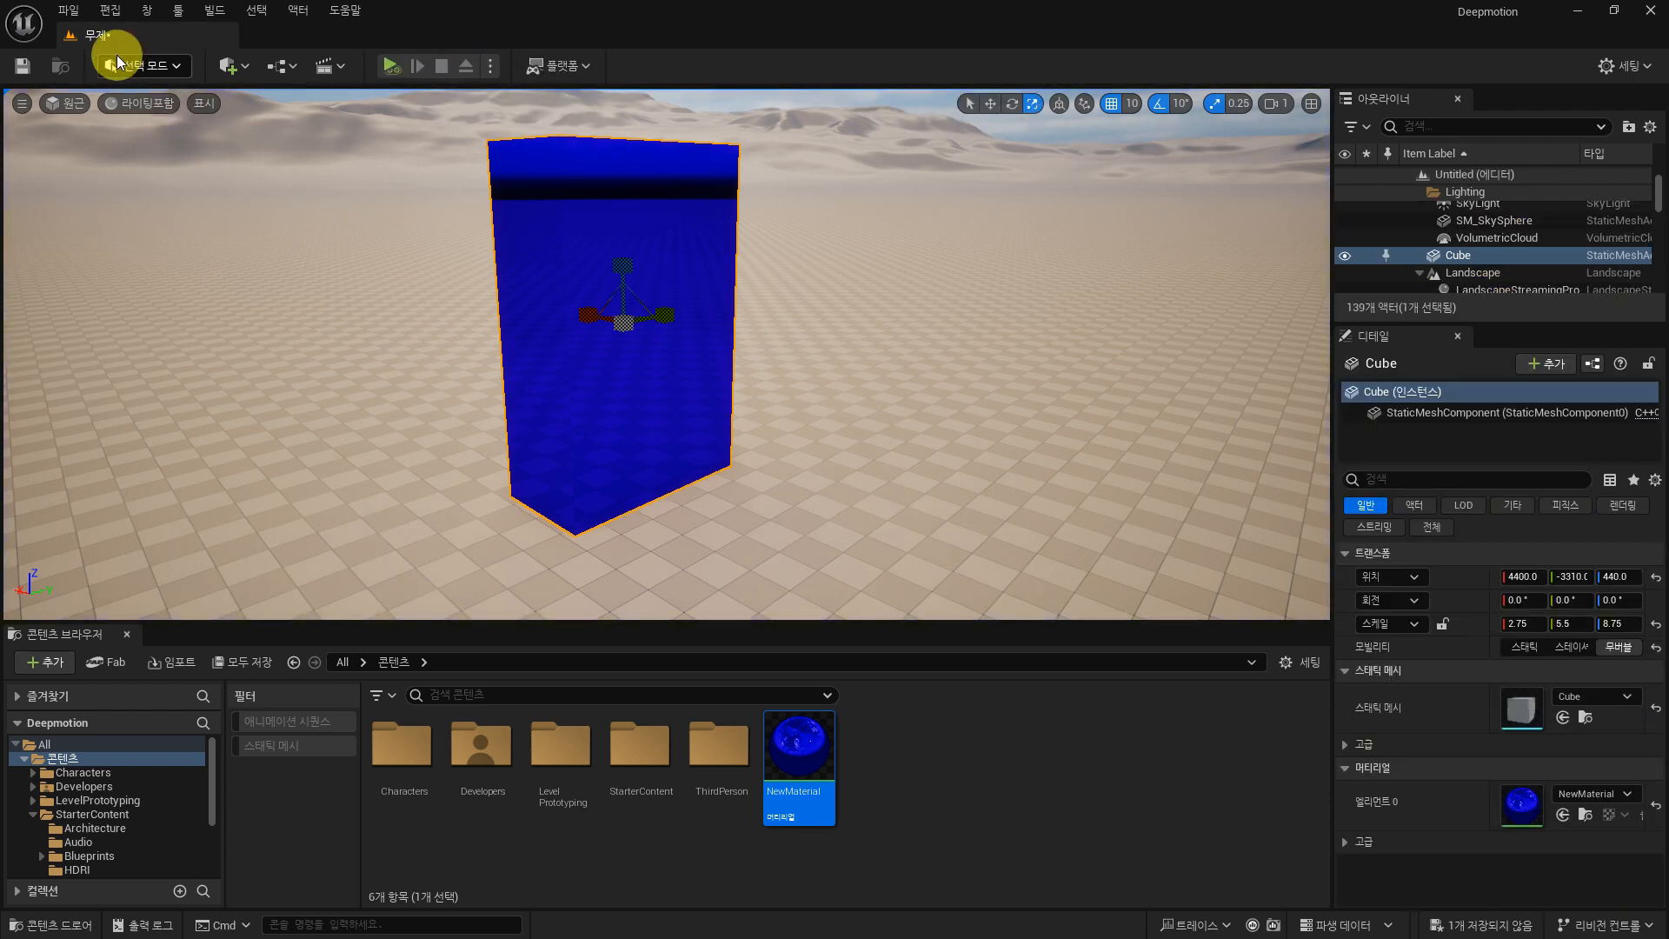
pyautogui.click(142, 68)
pyautogui.click(167, 184)
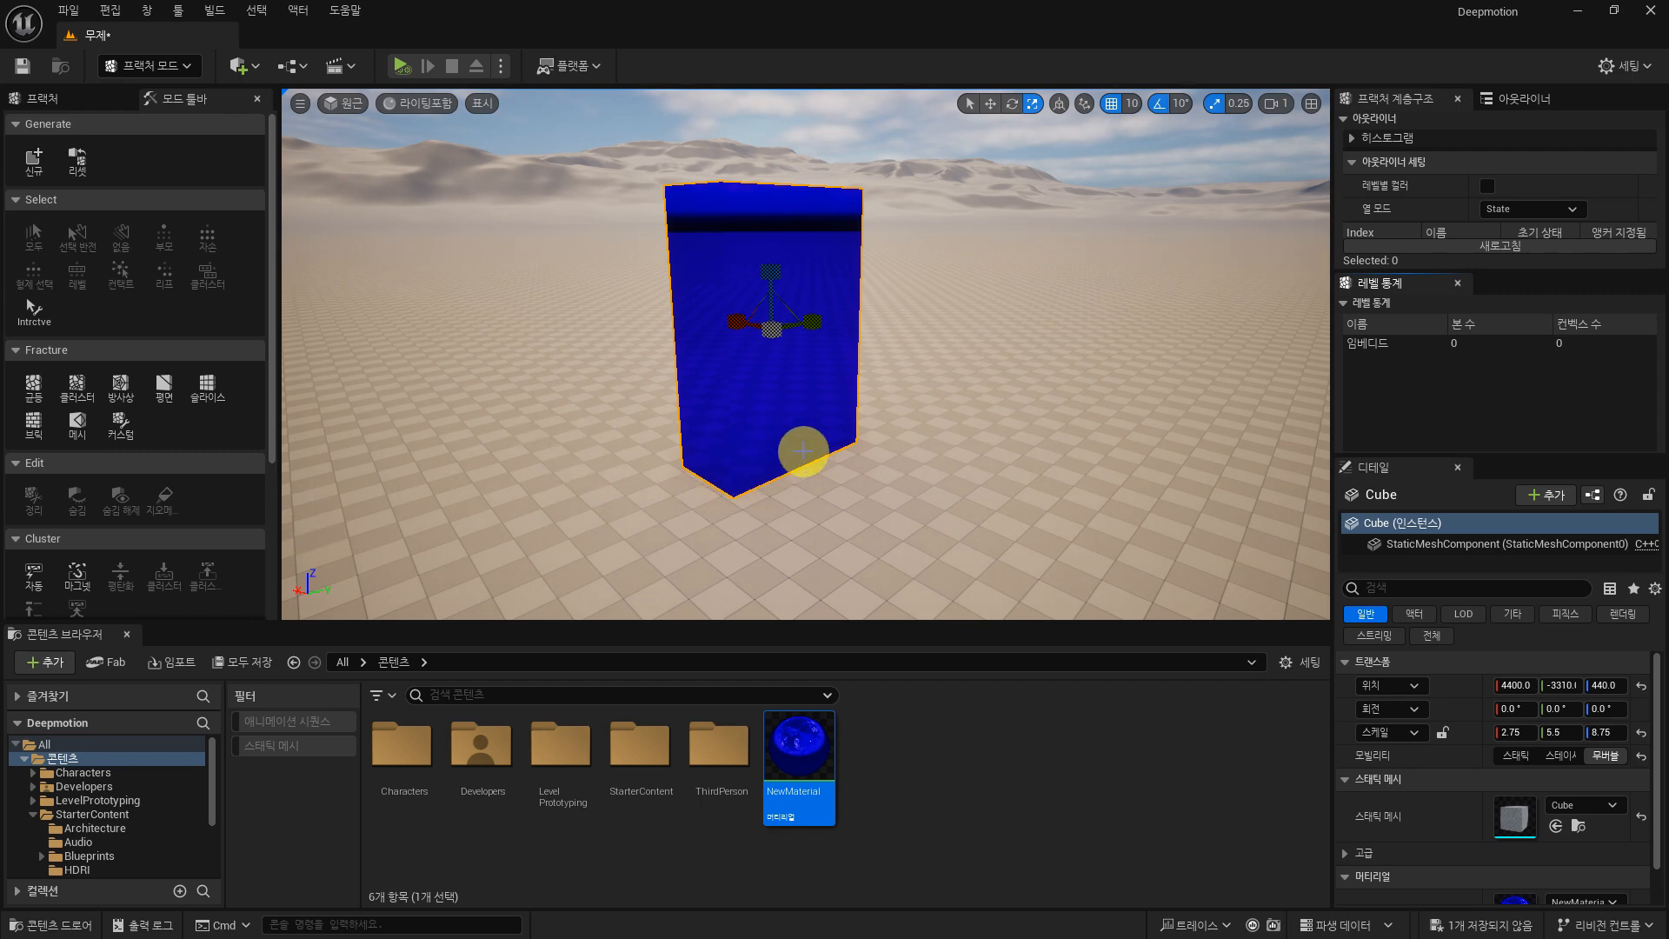
# Step: Enlarge the cube to a scale of 6.25, 9.0, 12.25 and raise it to a Z location of 610
pyautogui.scroll(-3, 786, 391)
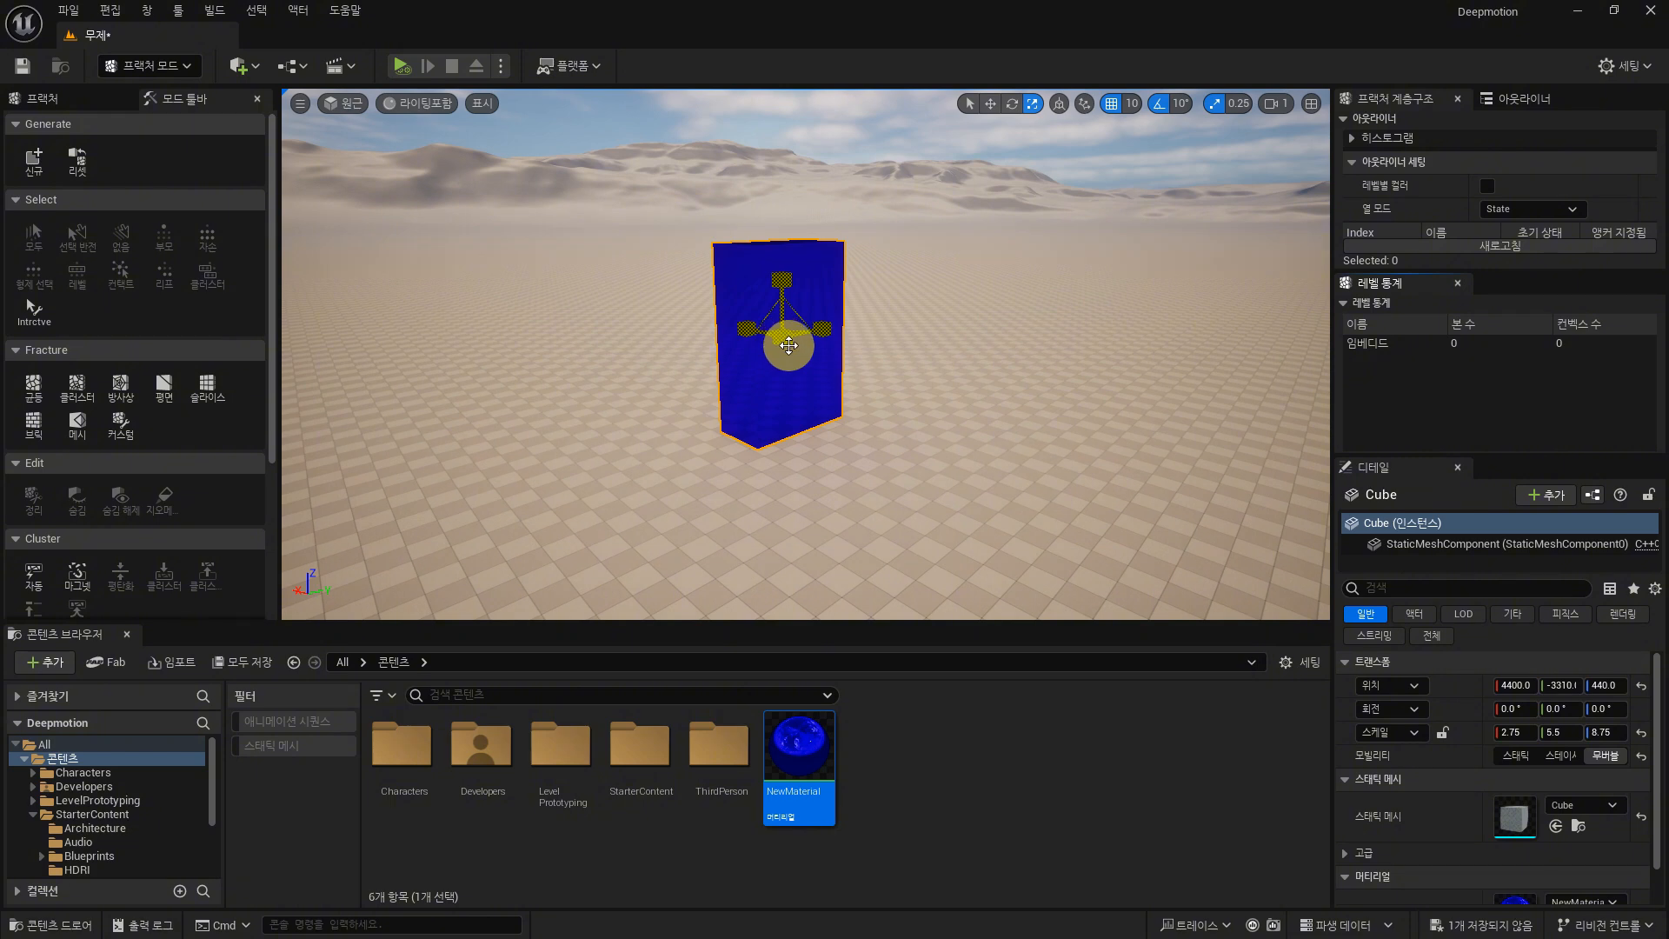
pyautogui.moveTo(791, 334); pyautogui.dragTo(786, 228)
pyautogui.press('w')
pyautogui.keyDown('alt'); pyautogui.moveTo(874, 370); pyautogui.dragTo(823, 334); pyautogui.keyUp('alt')
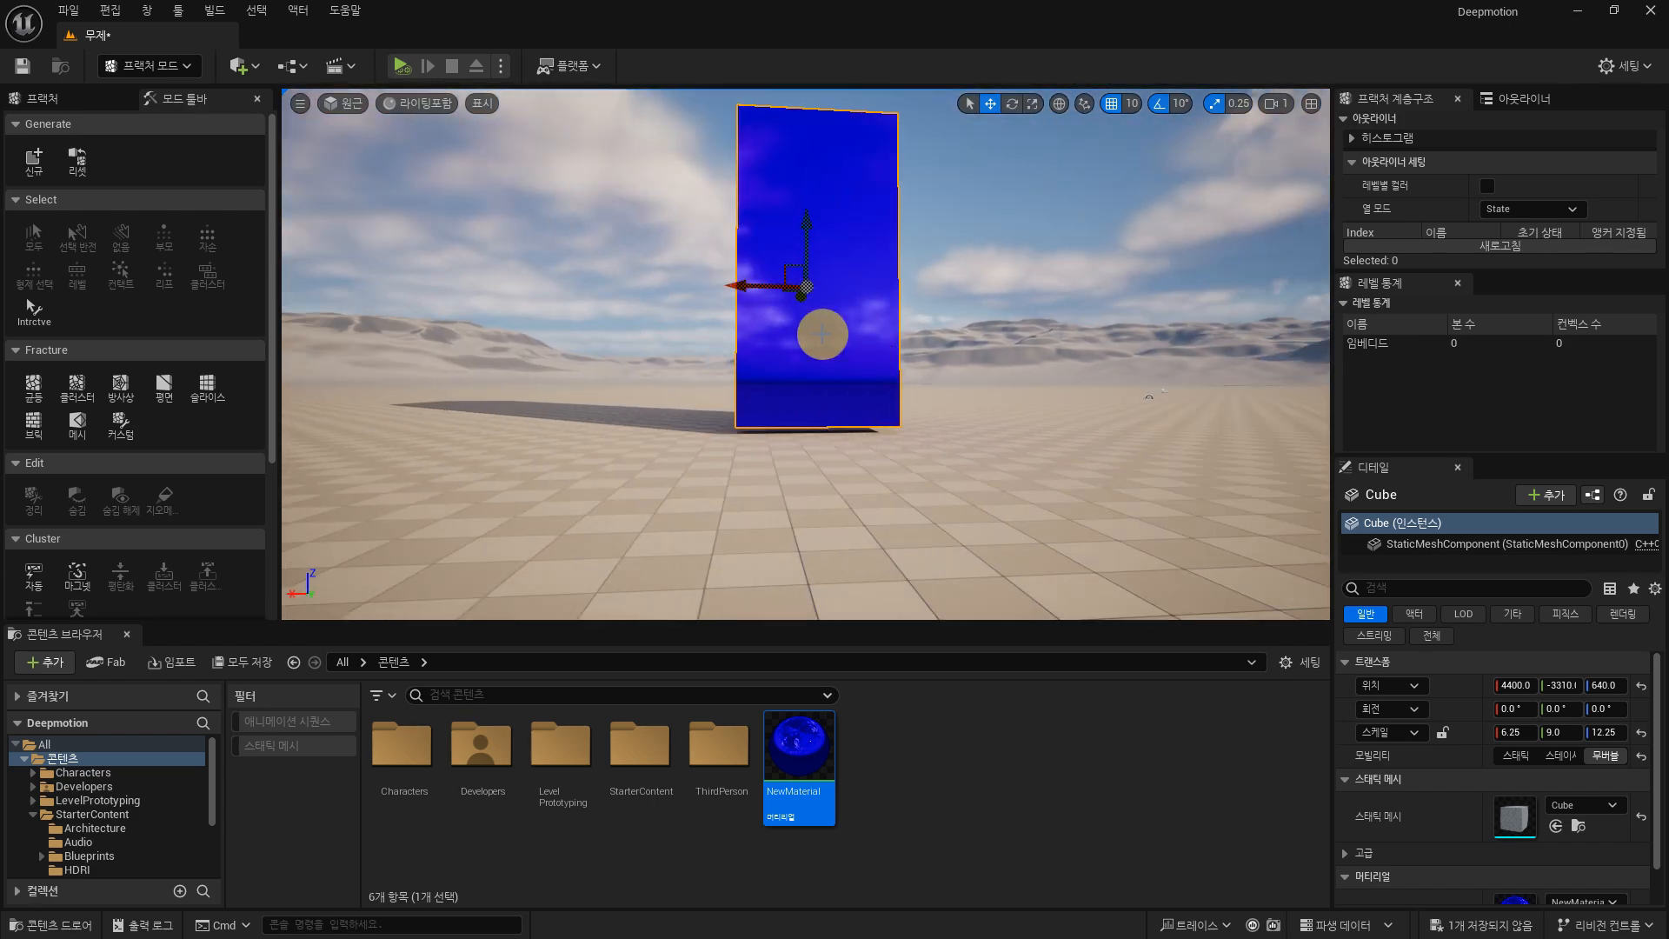
pyautogui.moveTo(808, 220); pyautogui.dragTo(810, 228)
pyautogui.keyDown('alt'); pyautogui.moveTo(1021, 219); pyautogui.dragTo(777, 349); pyautogui.keyUp('alt')
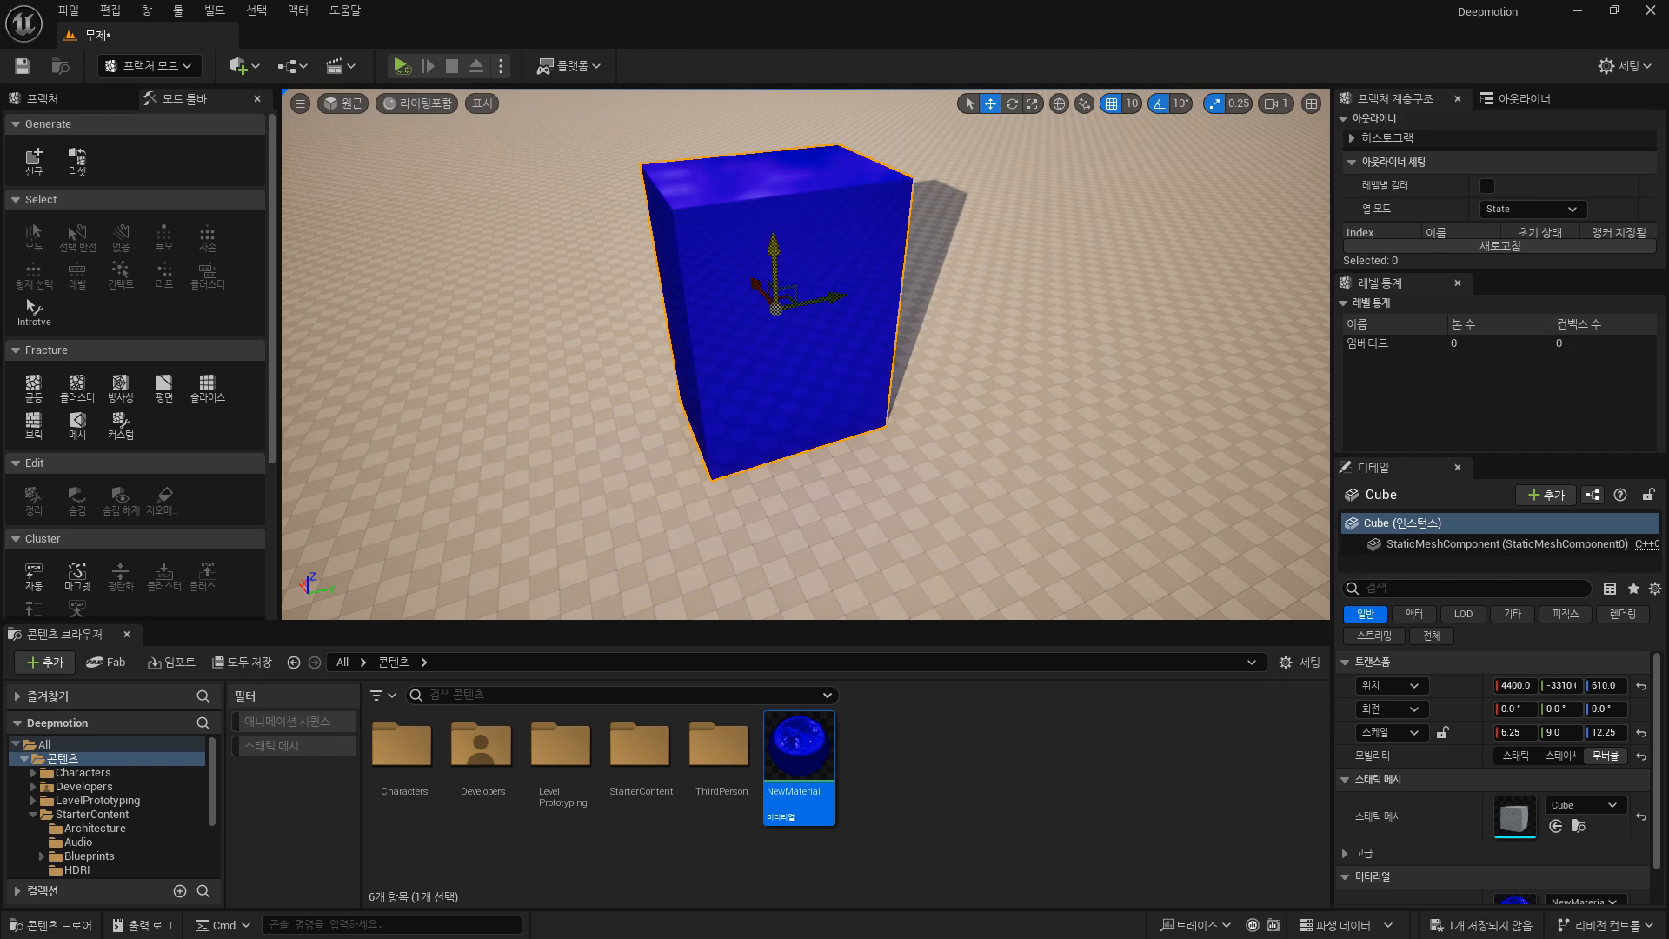
# Step: Try lowering the cube to a Z location of 500, and undo the move
pyautogui.moveTo(780, 248); pyautogui.dragTo(769, 534)
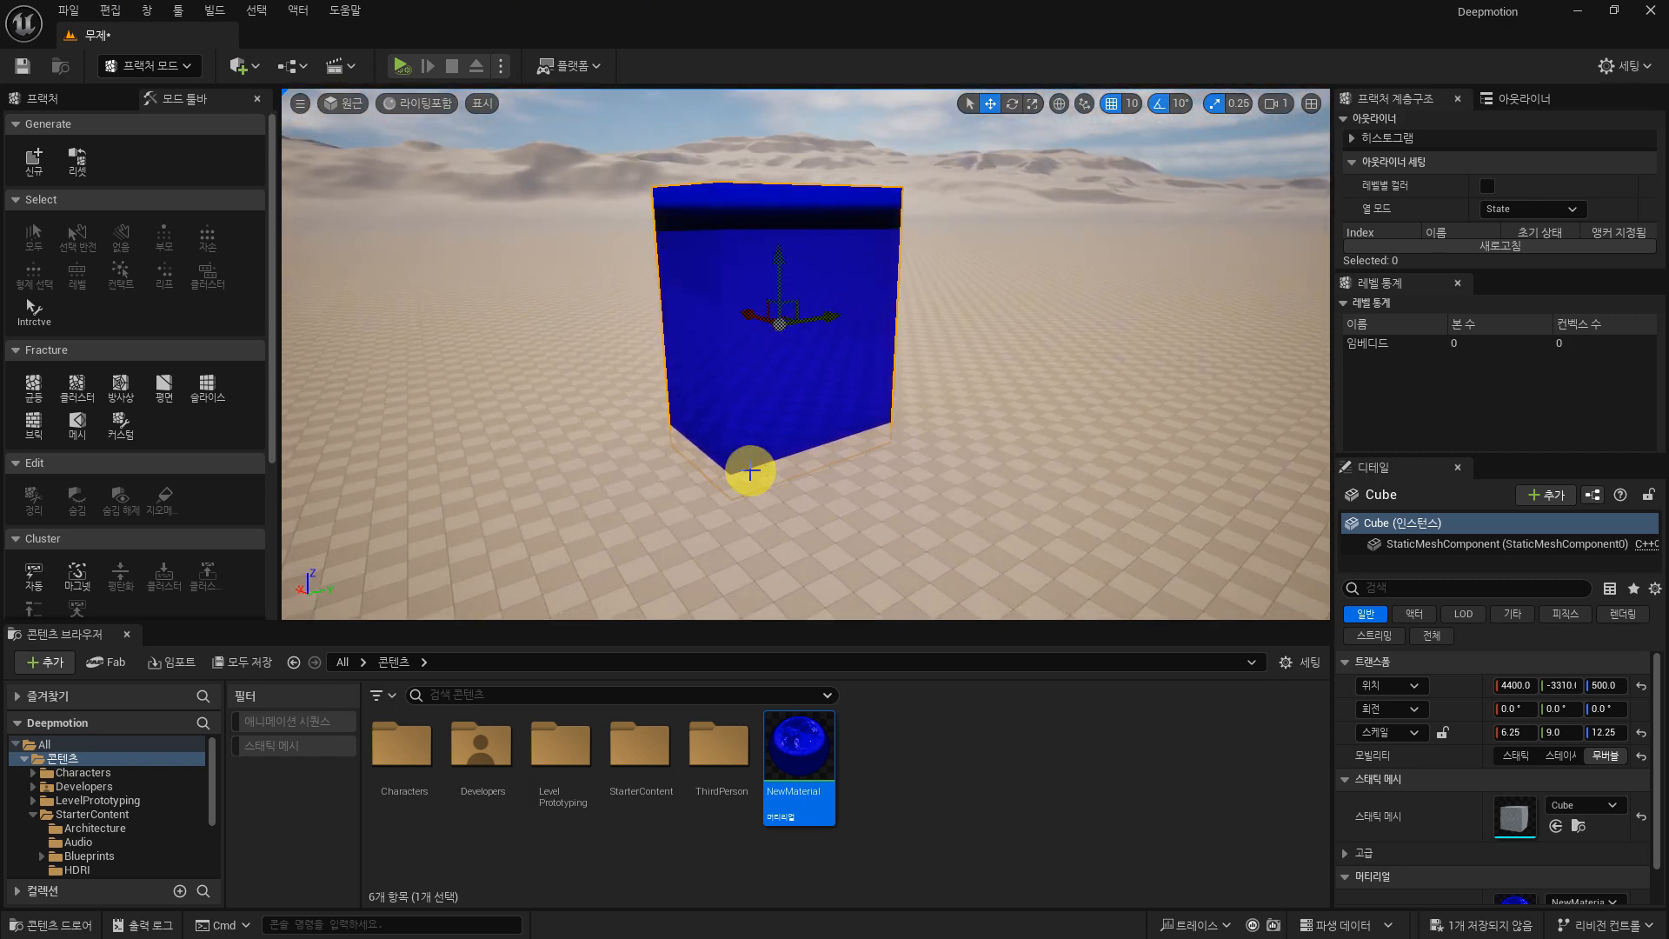
pyautogui.hotkey('ctrl', 'z')
pyautogui.keyDown('alt'); pyautogui.moveTo(933, 279); pyautogui.dragTo(924, 415); pyautogui.keyUp('alt')
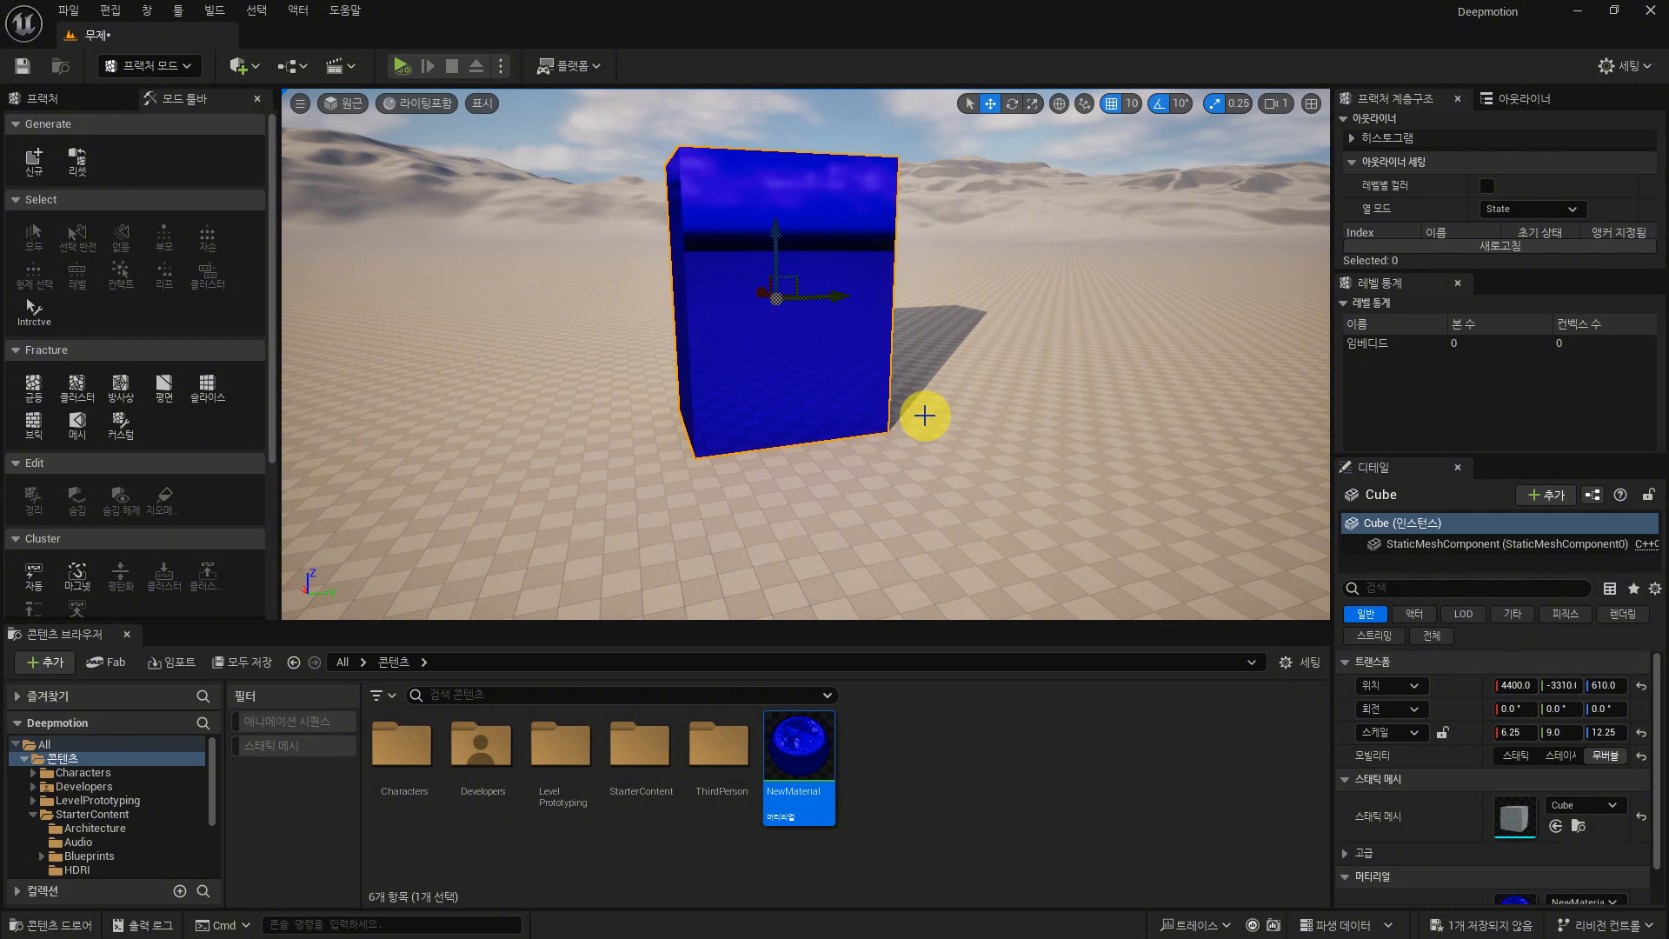
# Step: Filter the cube's details by "피직" to check its Simulate Physics option, leaving it enabled, and clear the filter
pyautogui.click(1408, 588)
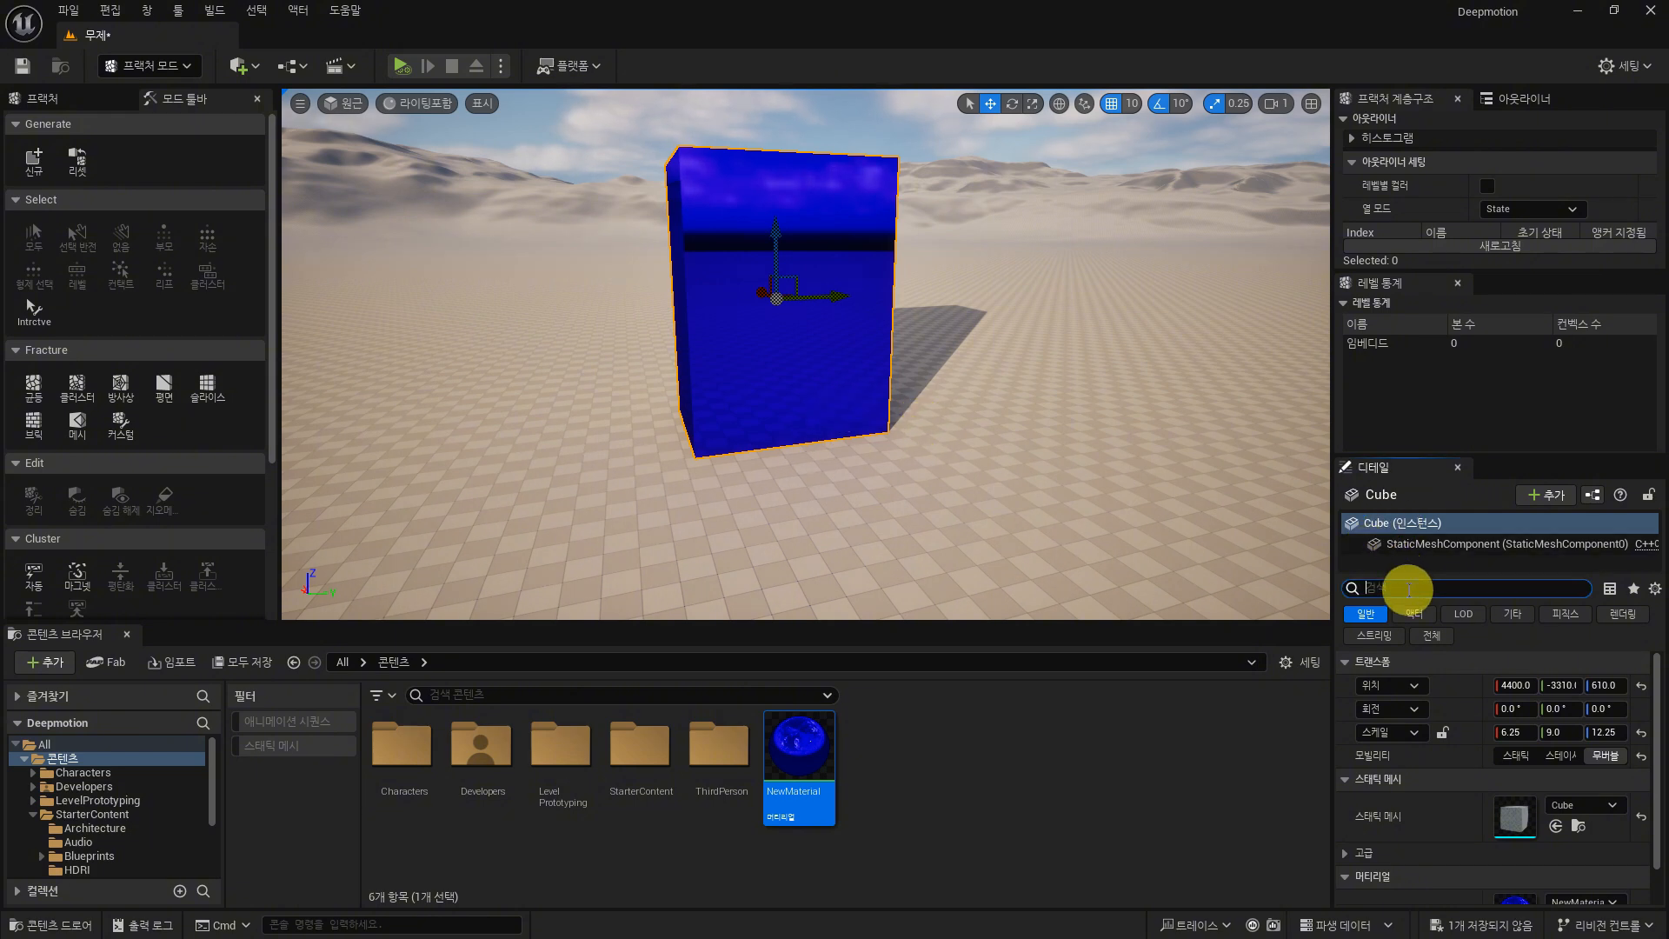
pyautogui.write('피직')
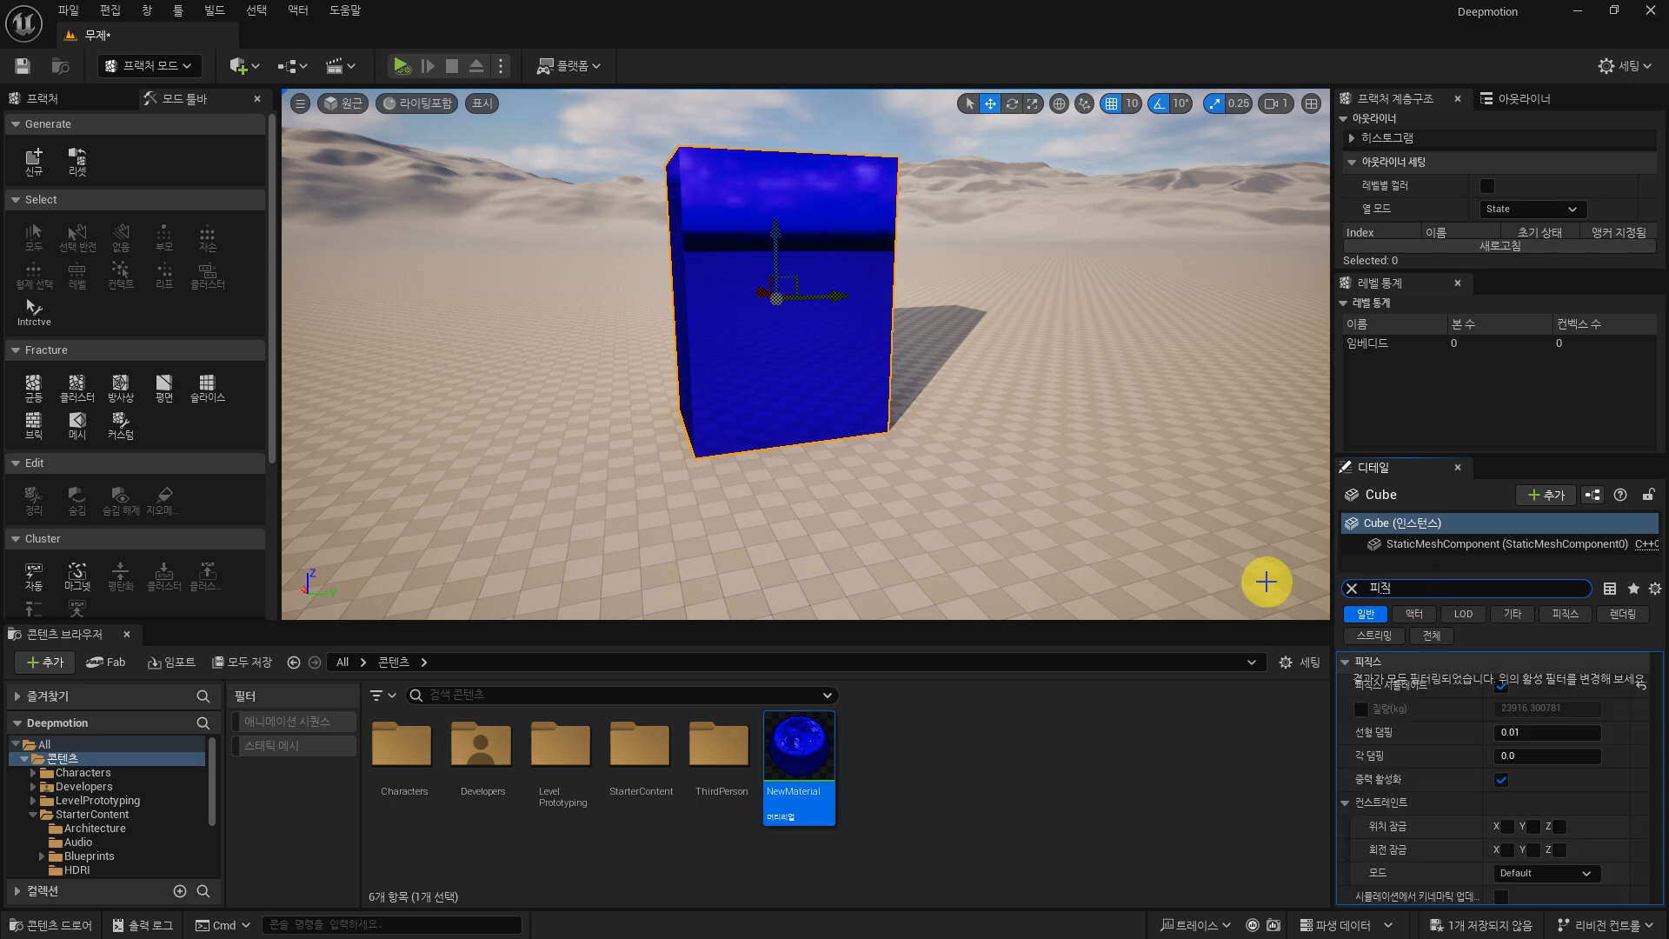
pyautogui.click(1500, 681)
pyautogui.click(1500, 685)
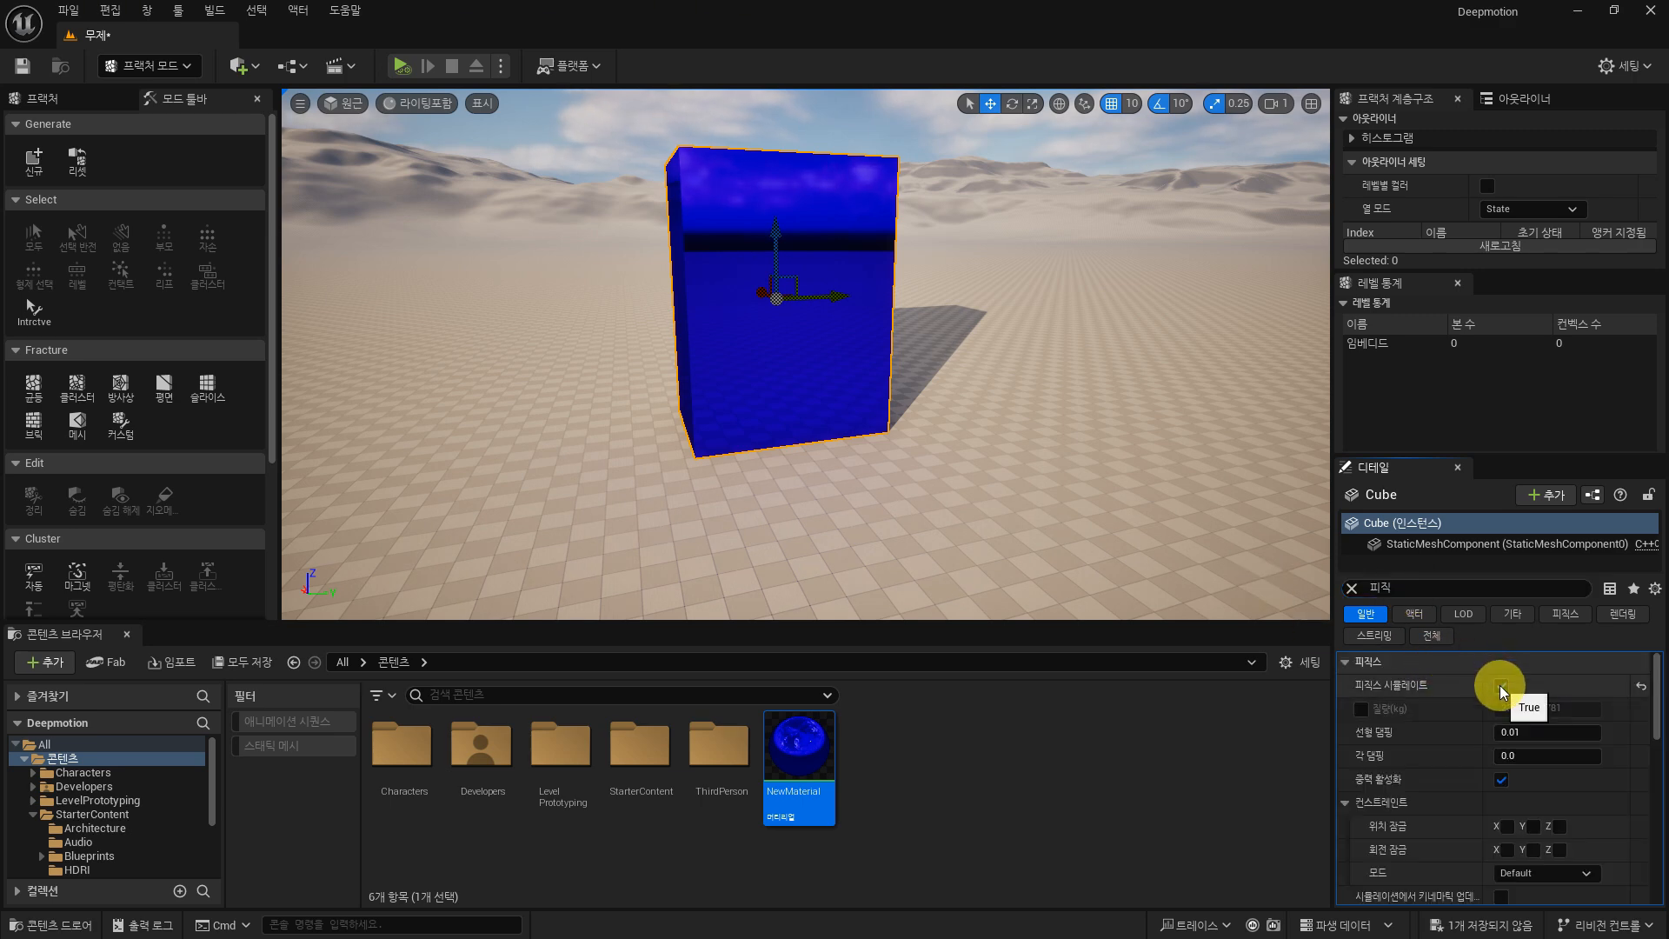
pyautogui.click(1352, 589)
# Step: Generate a geometry collection named GC_Cube from the cube, saved in the project's root 콘텐츠 folder
pyautogui.scroll(-2, 874, 285)
pyautogui.scroll(-2, 823, 287)
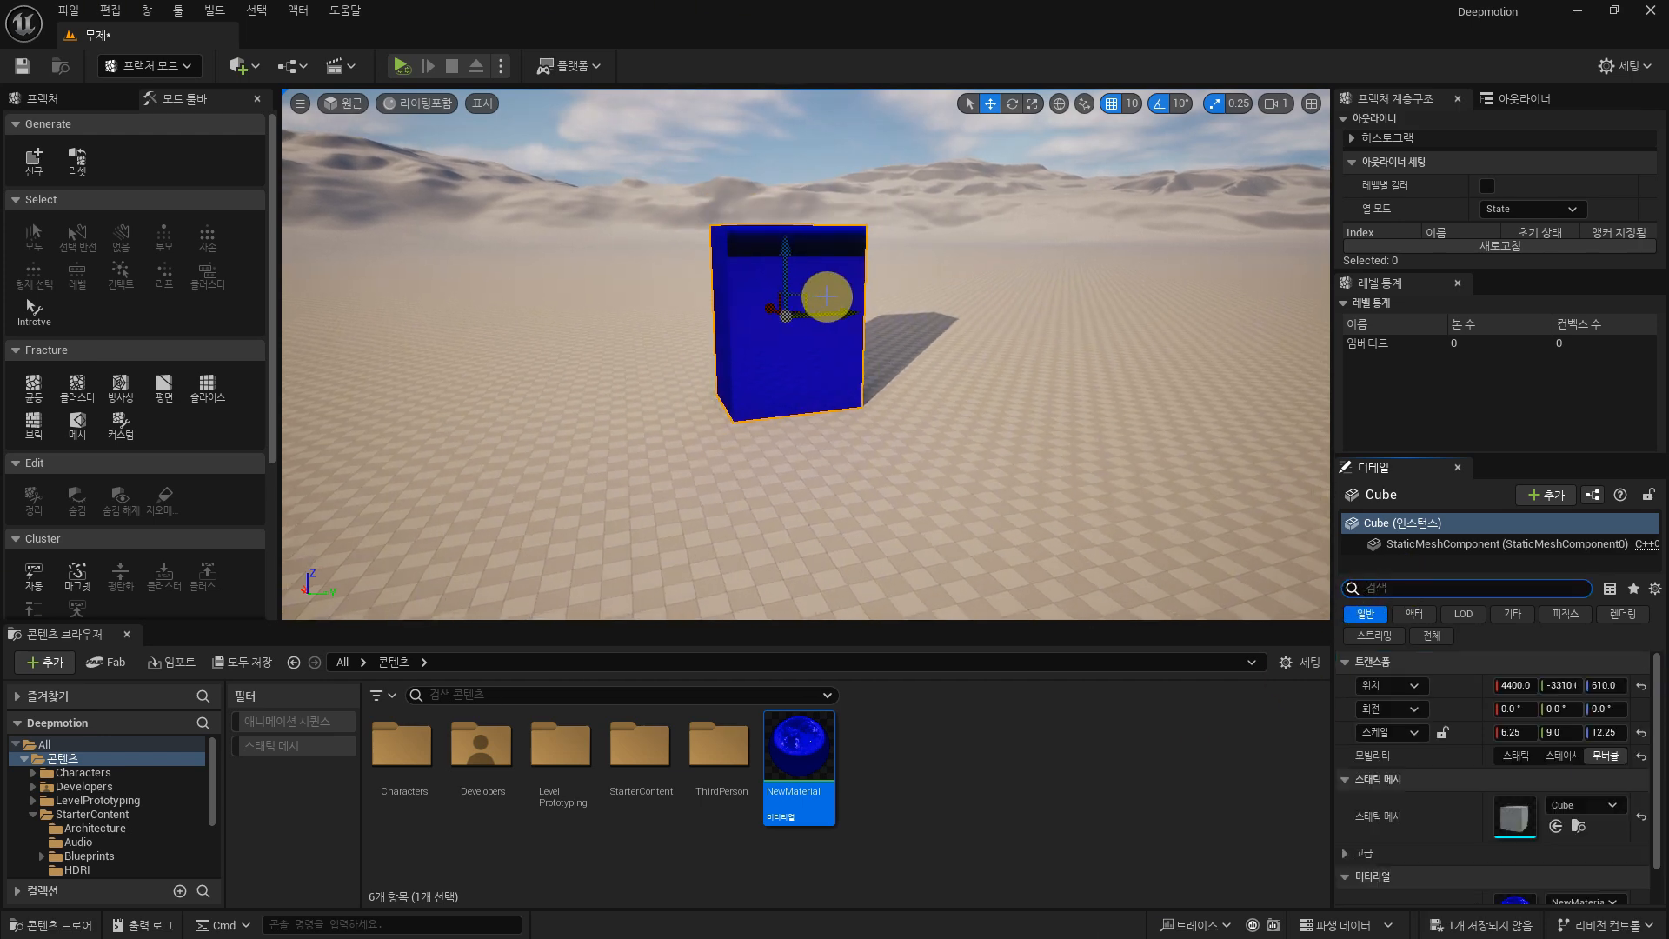
pyautogui.moveTo(794, 248); pyautogui.dragTo(794, 249, button='right')
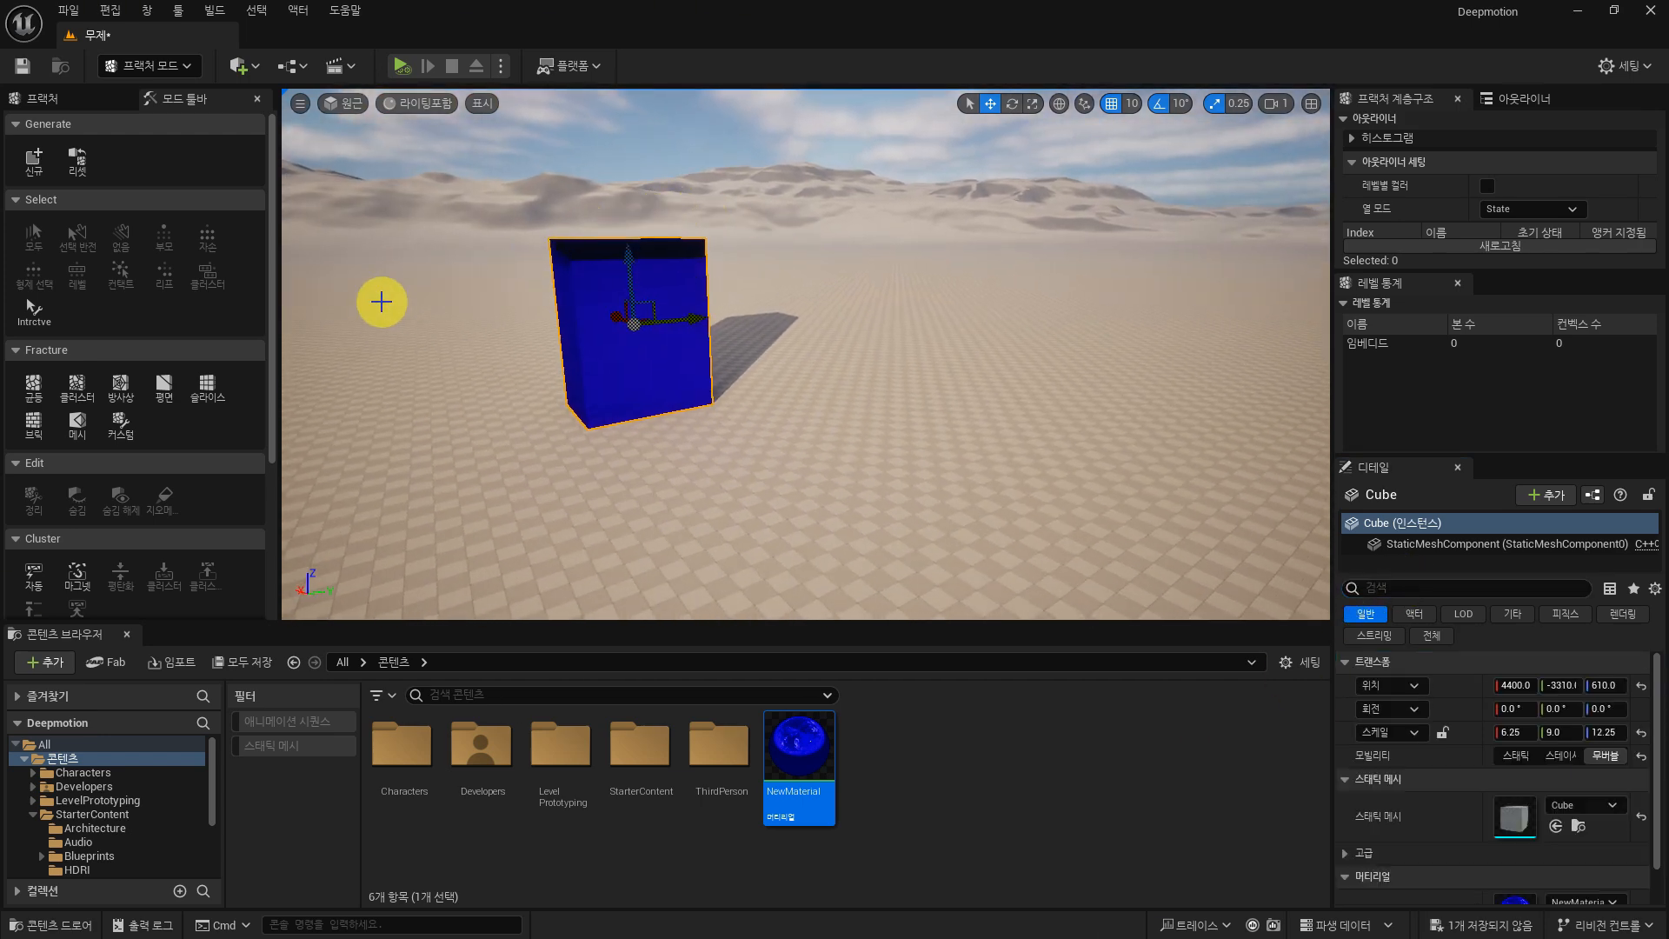
pyautogui.click(36, 155)
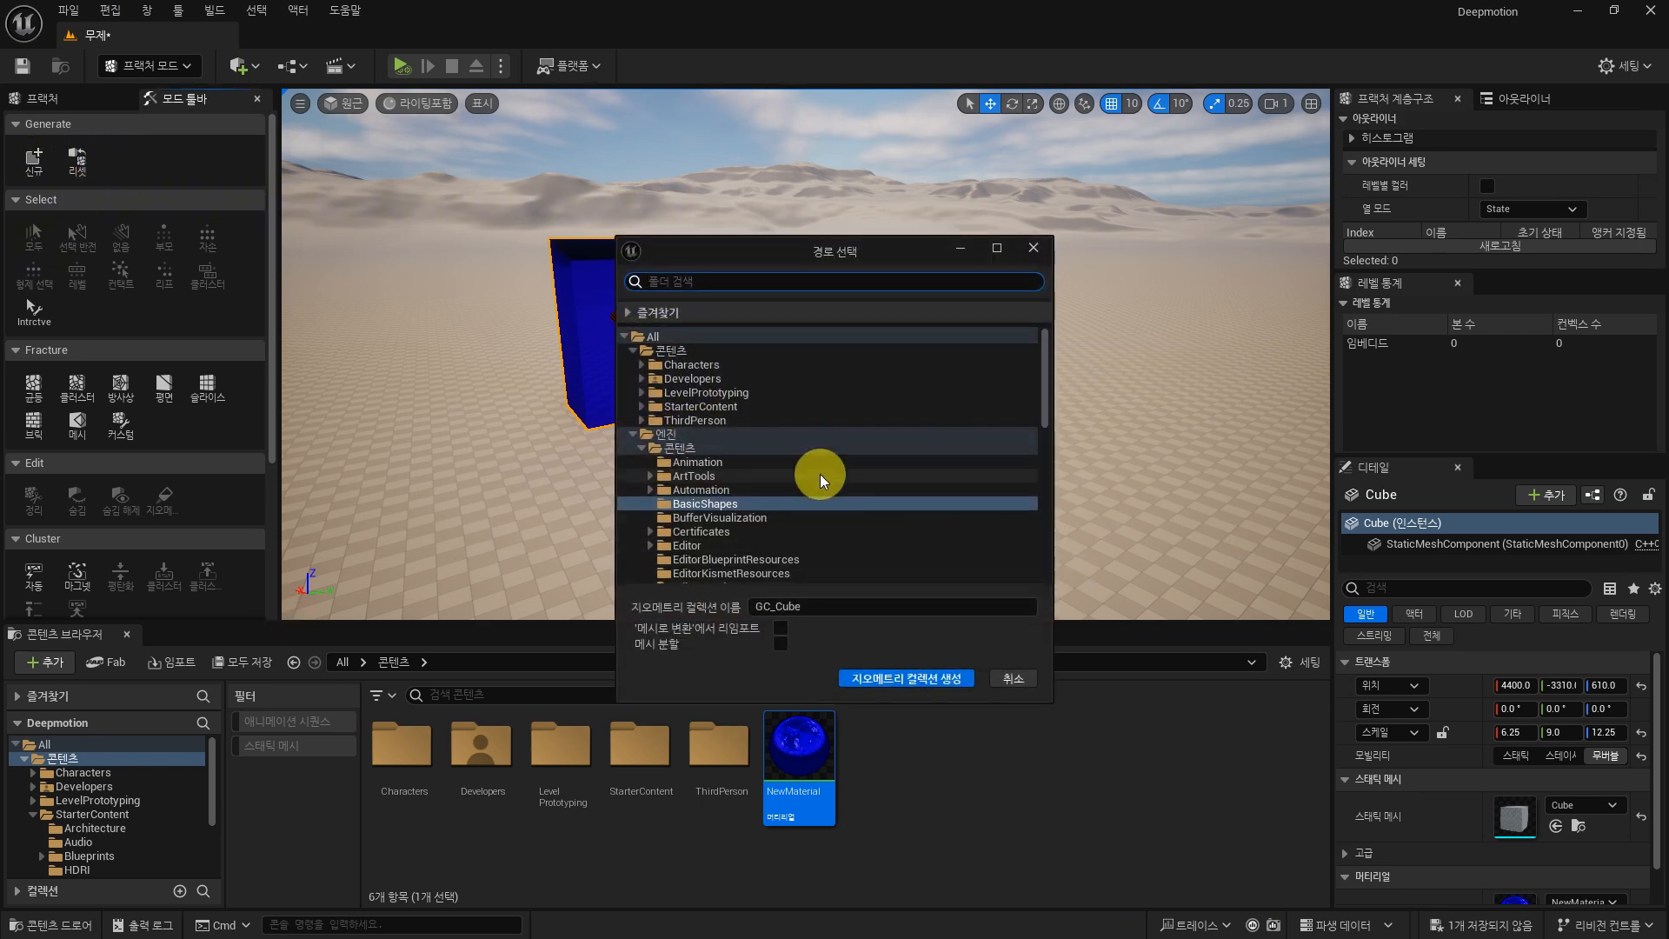
pyautogui.click(676, 351)
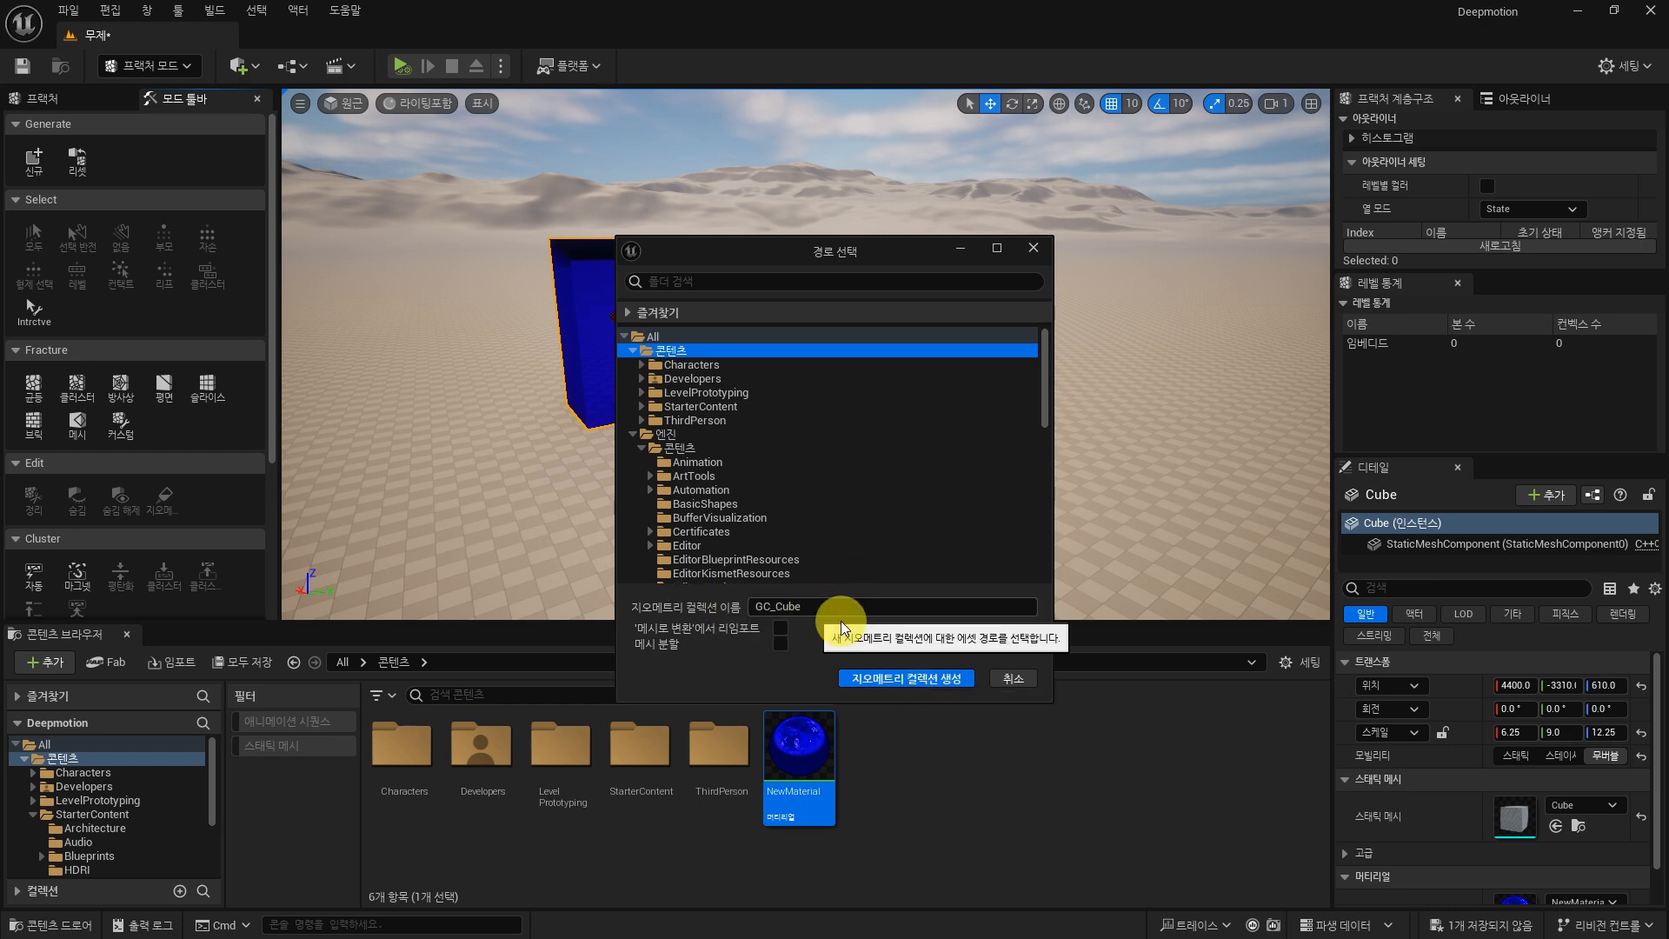
pyautogui.click(957, 680)
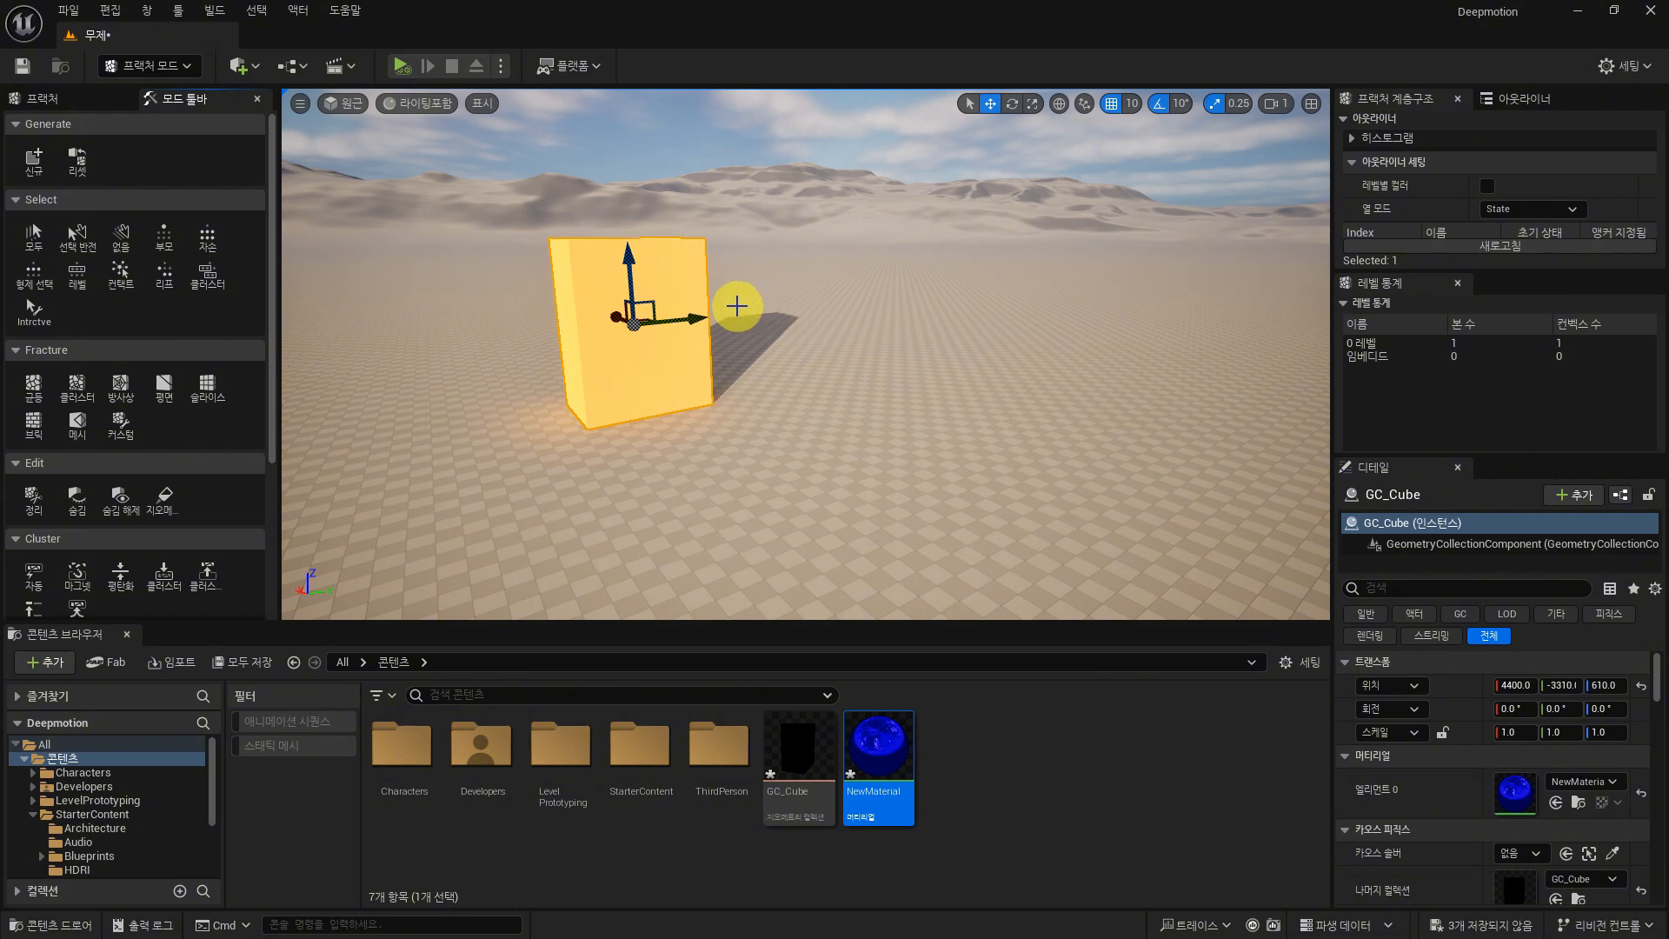
pyautogui.scroll(-5, 147, 383)
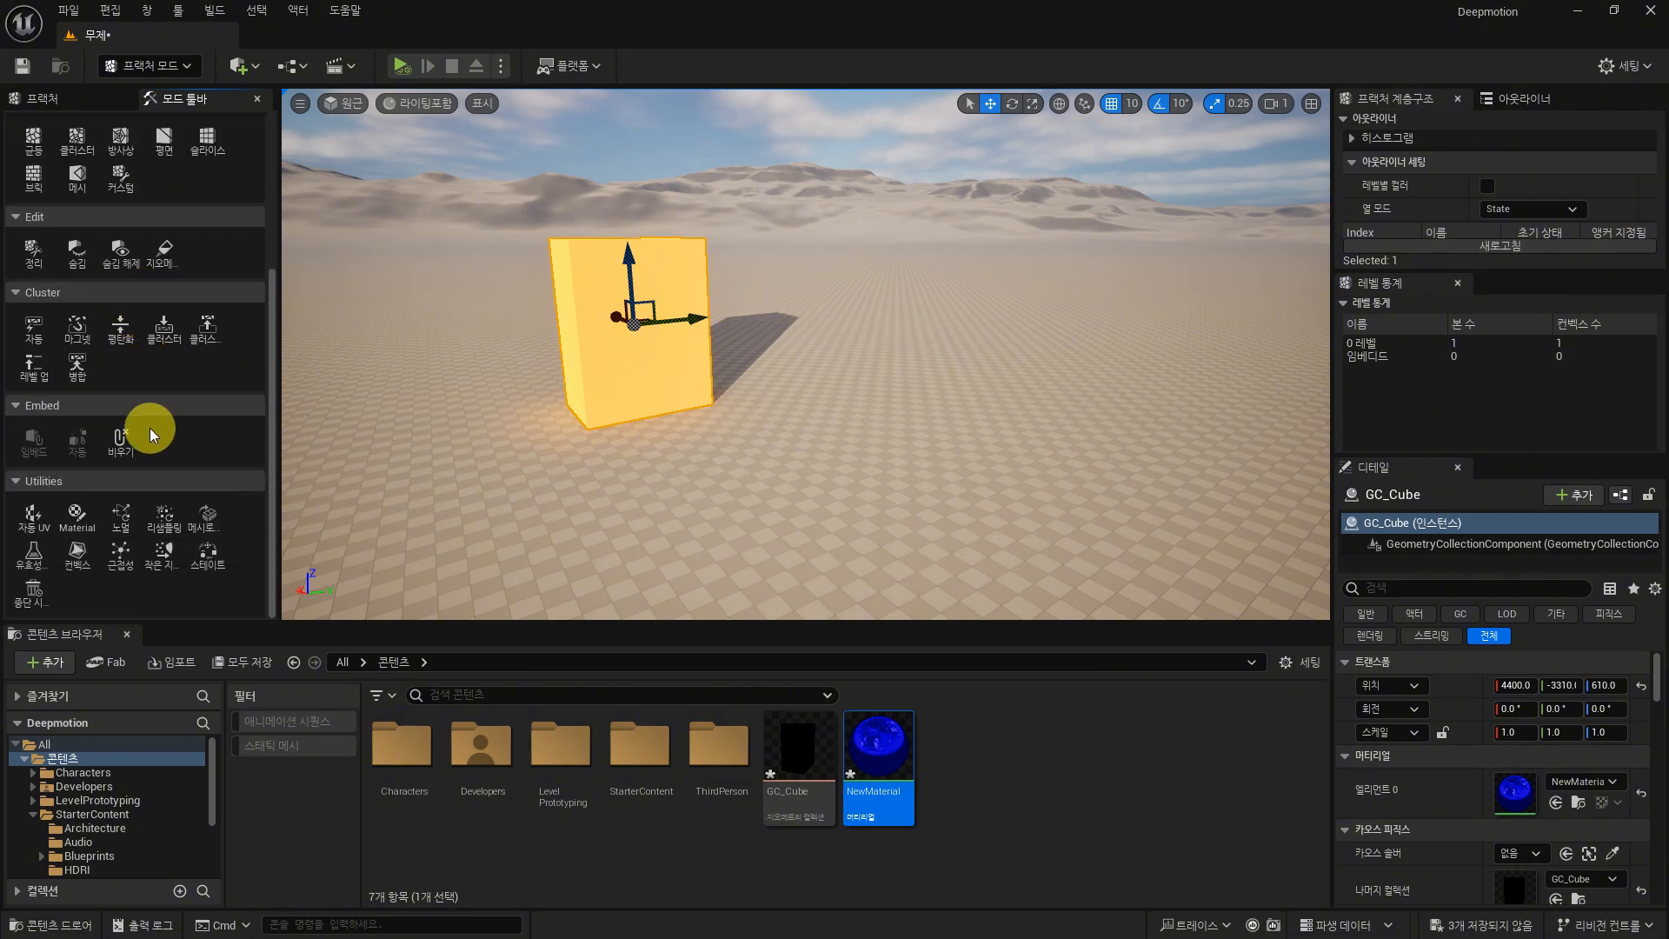
# Step: Start the Uniform fracture tool on GC_Cube and inspect the previewed fracture pattern from several sides
pyautogui.scroll(5, 150, 427)
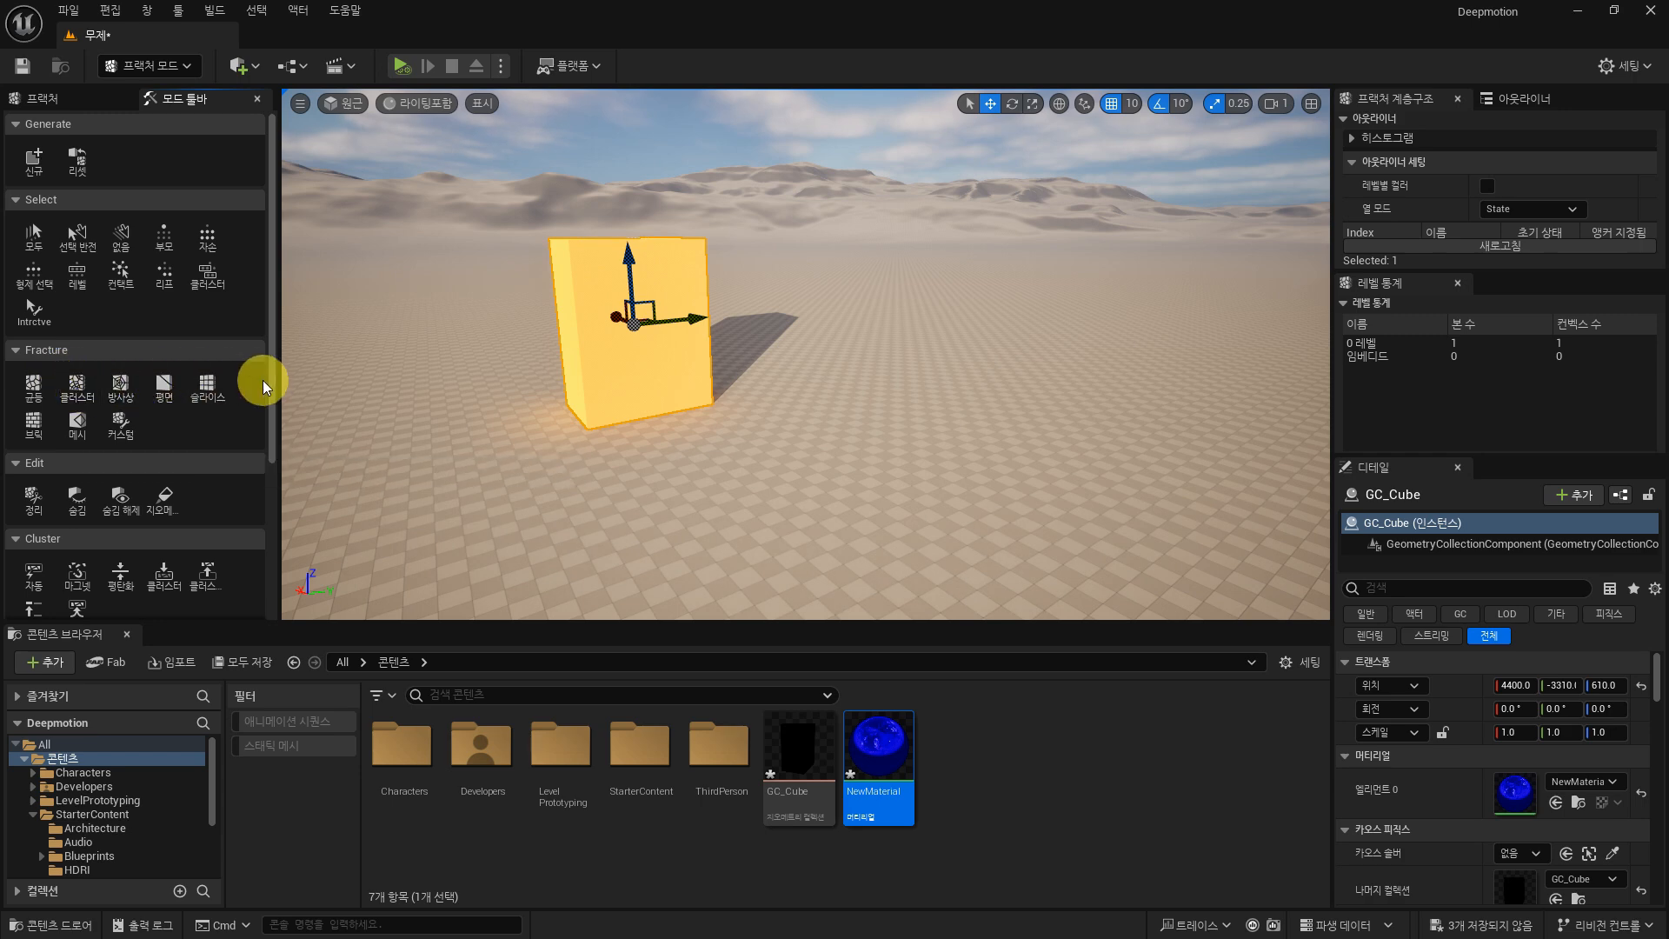
pyautogui.moveTo(448, 378); pyautogui.dragTo(206, 303, button='right')
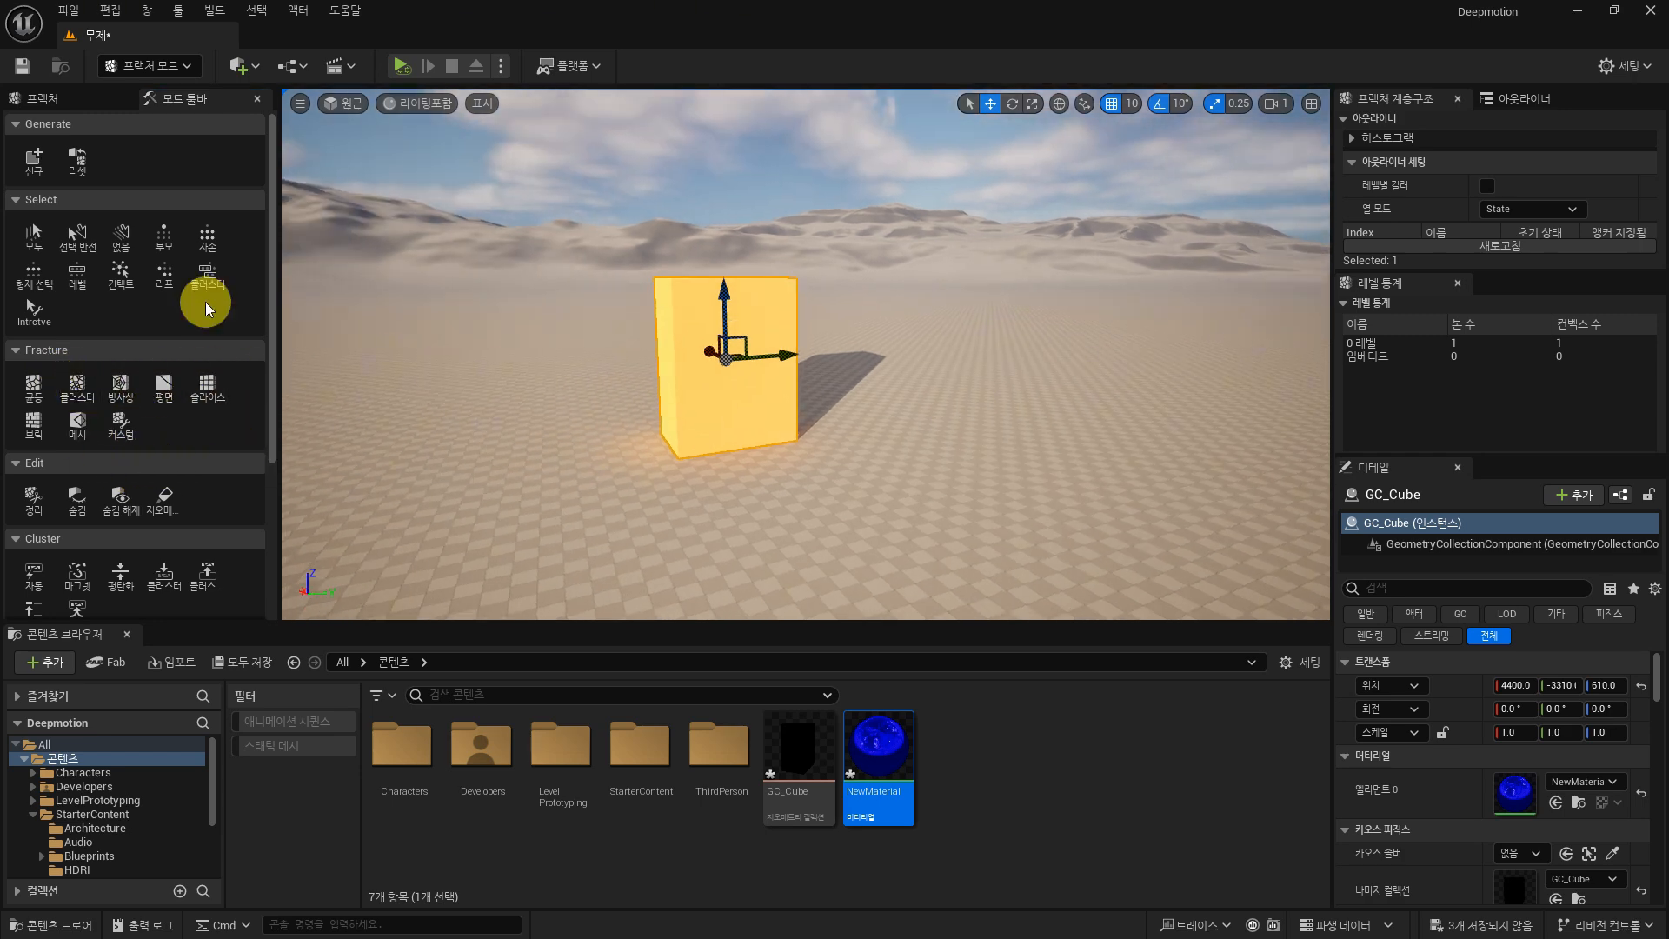
pyautogui.click(35, 386)
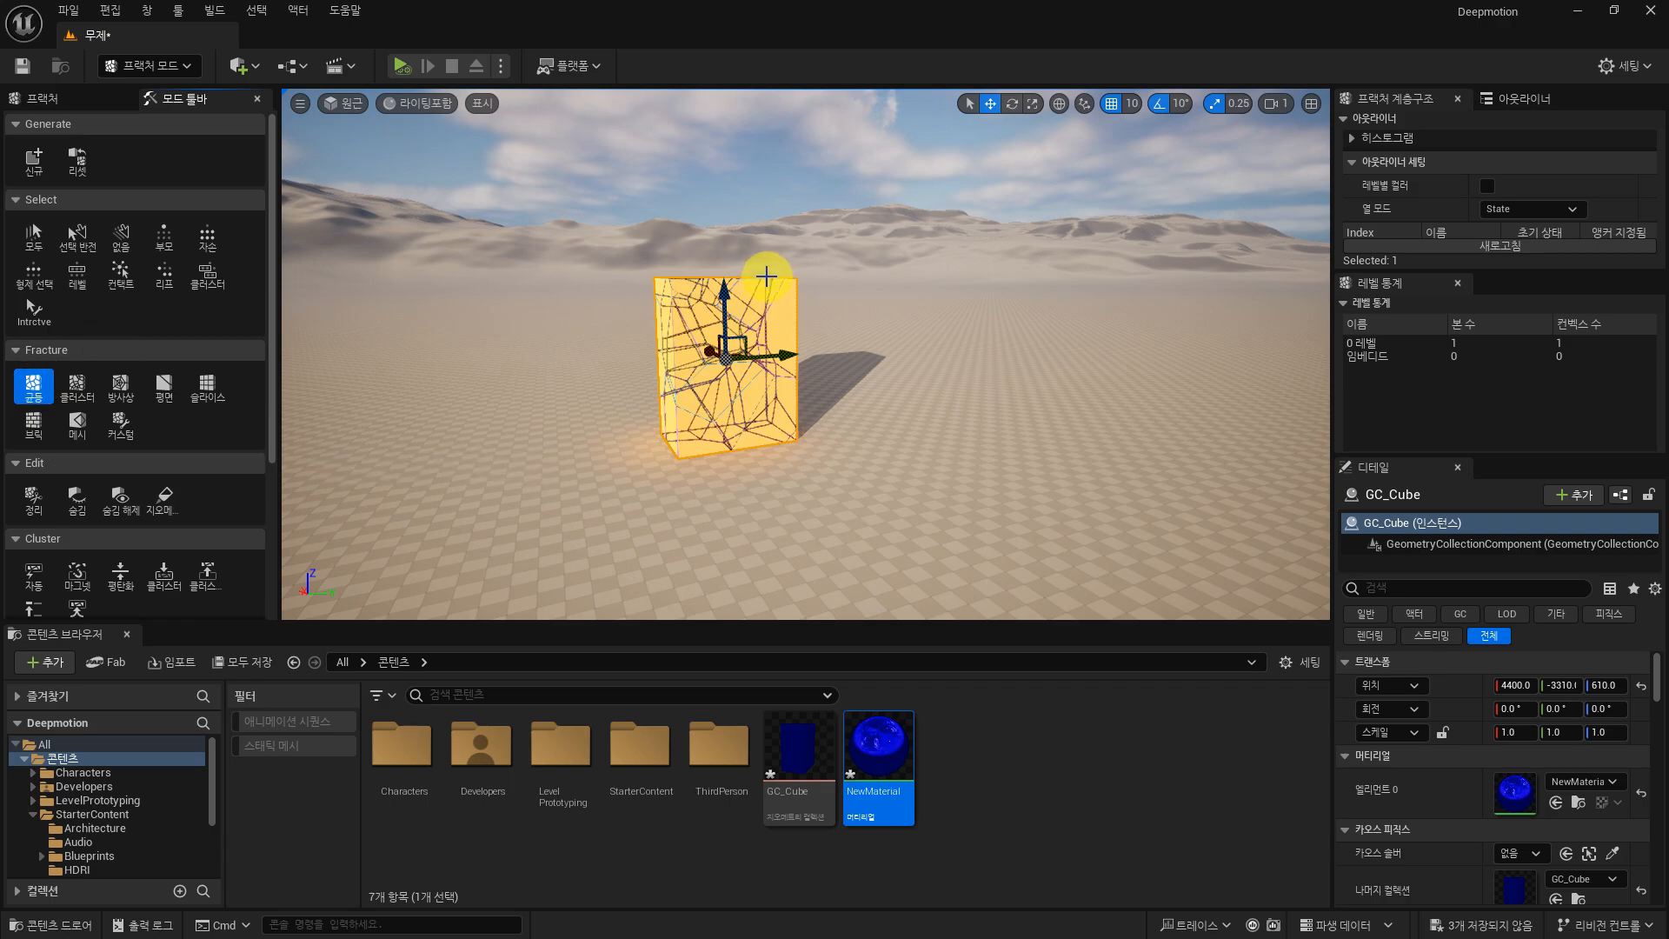
pyautogui.scroll(2, 781, 310)
pyautogui.scroll(5, 781, 306)
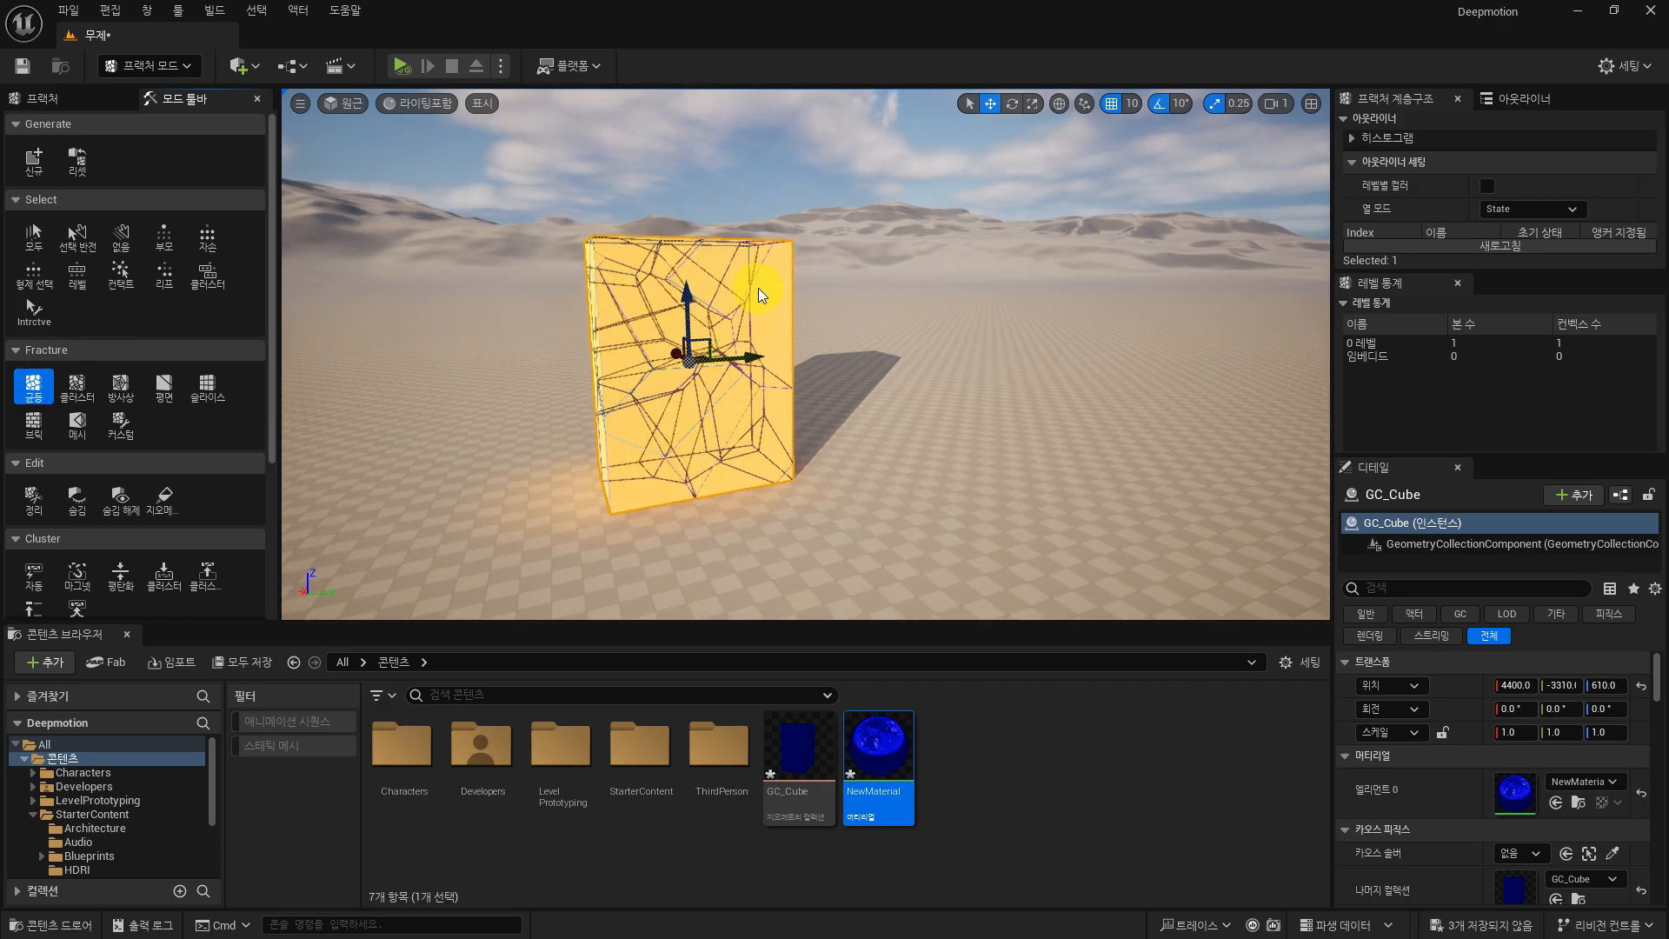
pyautogui.keyDown('alt'); pyautogui.moveTo(415, 277); pyautogui.dragTo(704, 282); pyautogui.keyUp('alt')
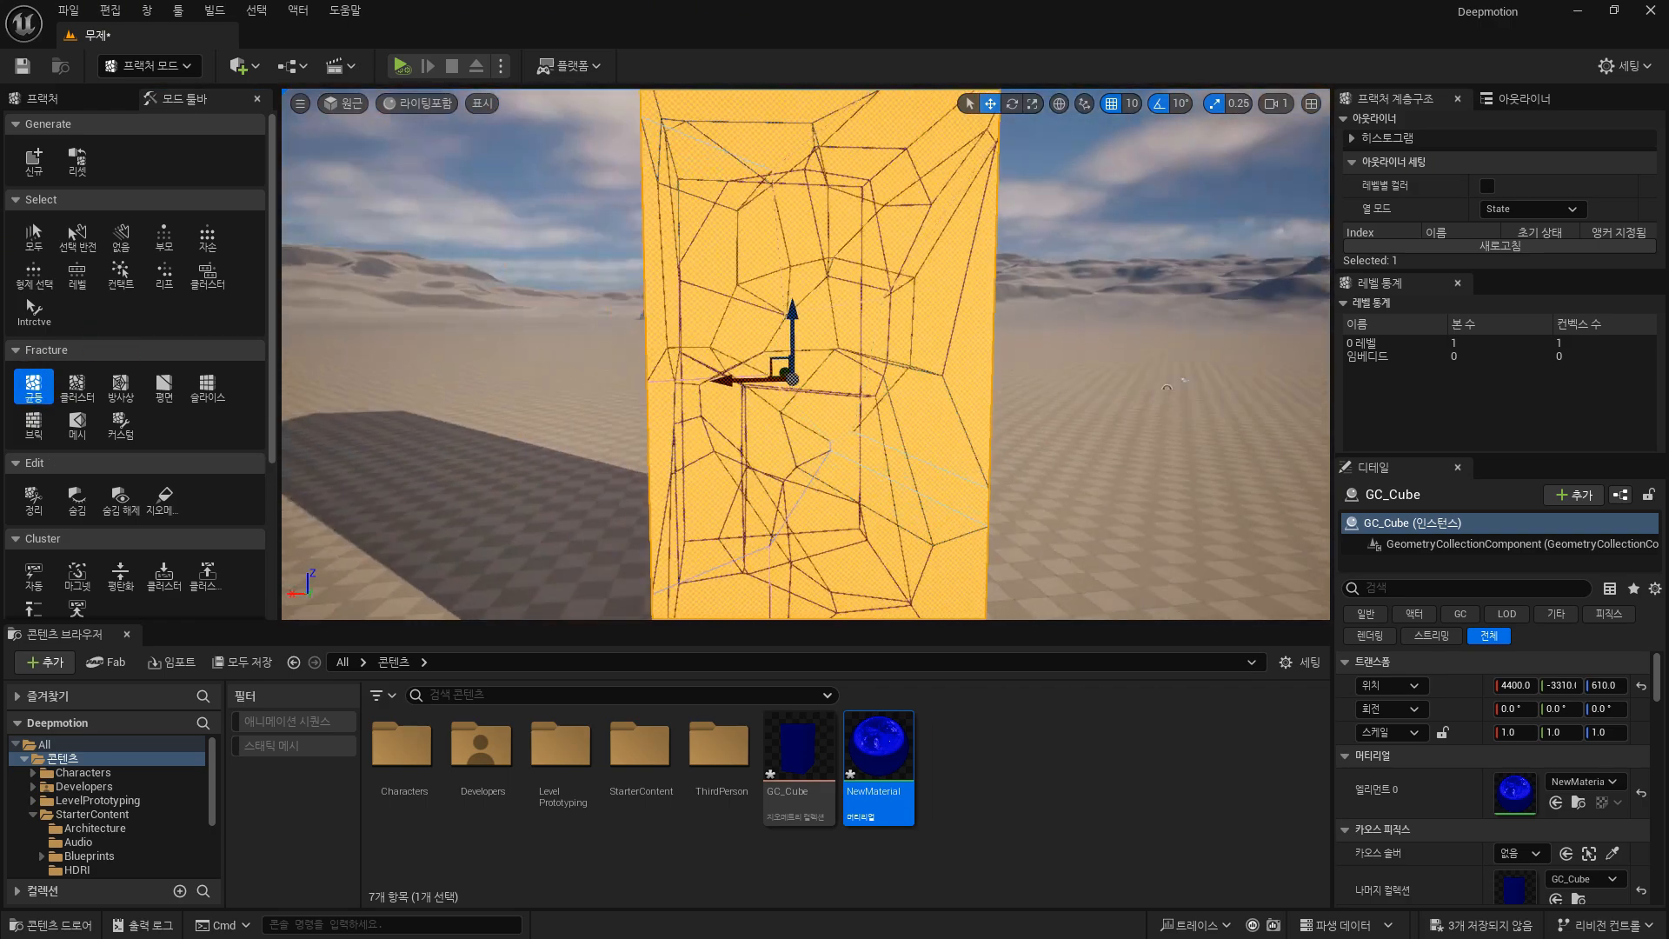
pyautogui.keyDown('alt'); pyautogui.moveTo(608, 305); pyautogui.dragTo(656, 315); pyautogui.keyUp('alt')
pyautogui.moveTo(650, 319); pyautogui.dragTo(707, 371, button='right')
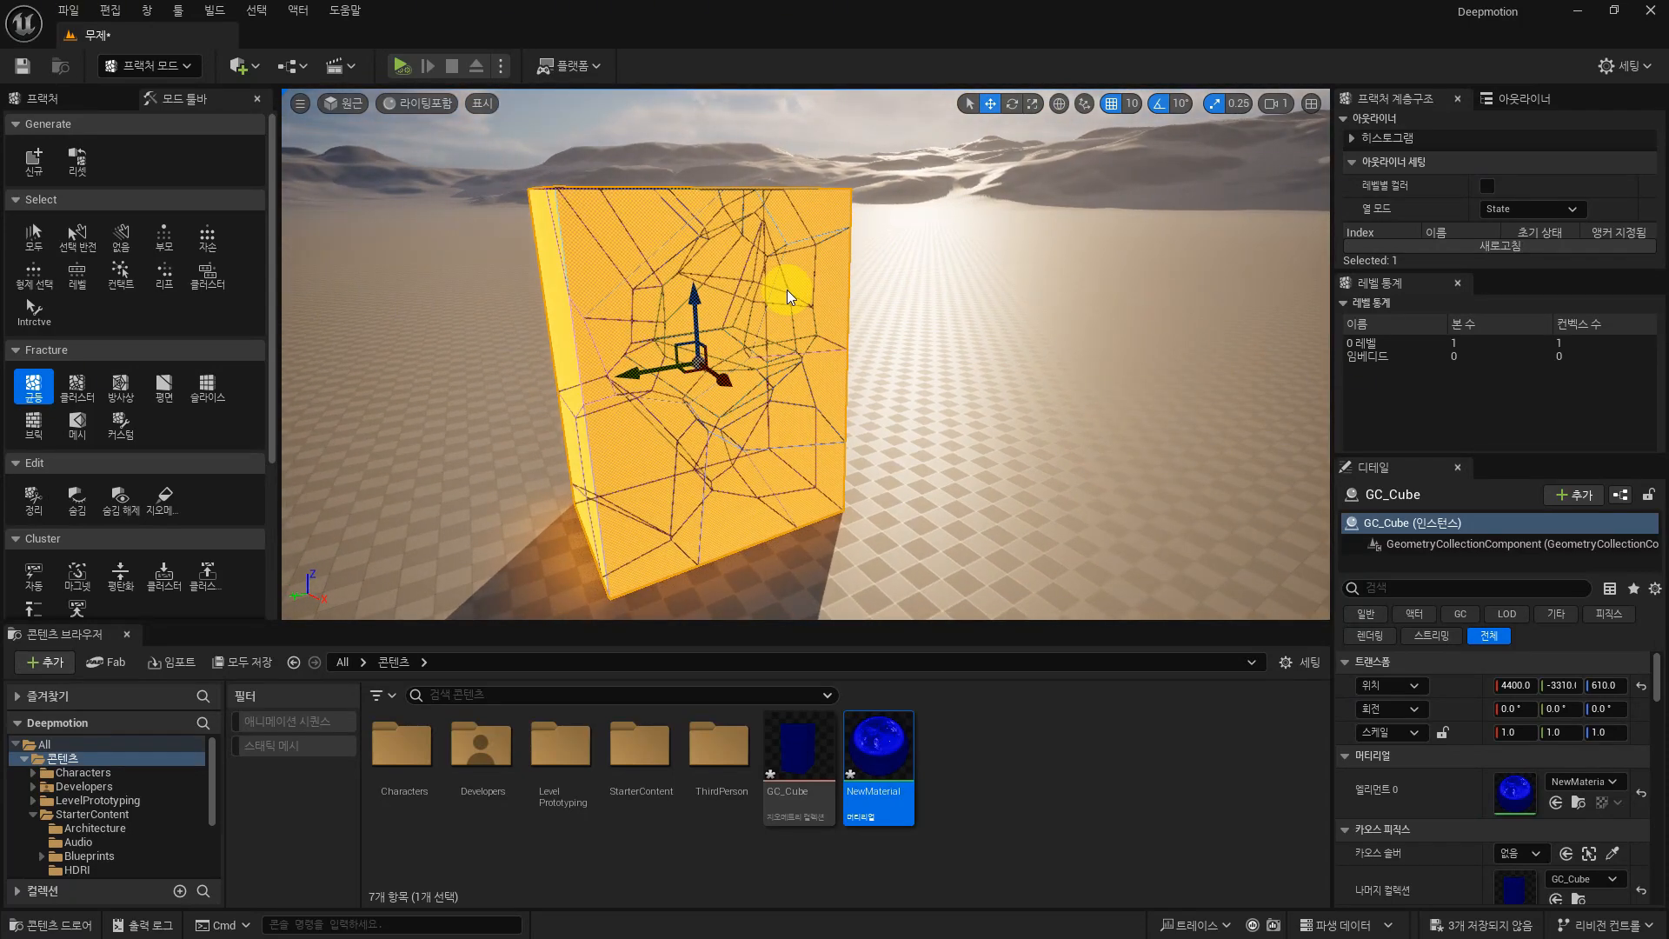
# Step: Compare the Cluster and Uniform fracture previews on the cube, ending with the Uniform tool active
pyautogui.click(76, 385)
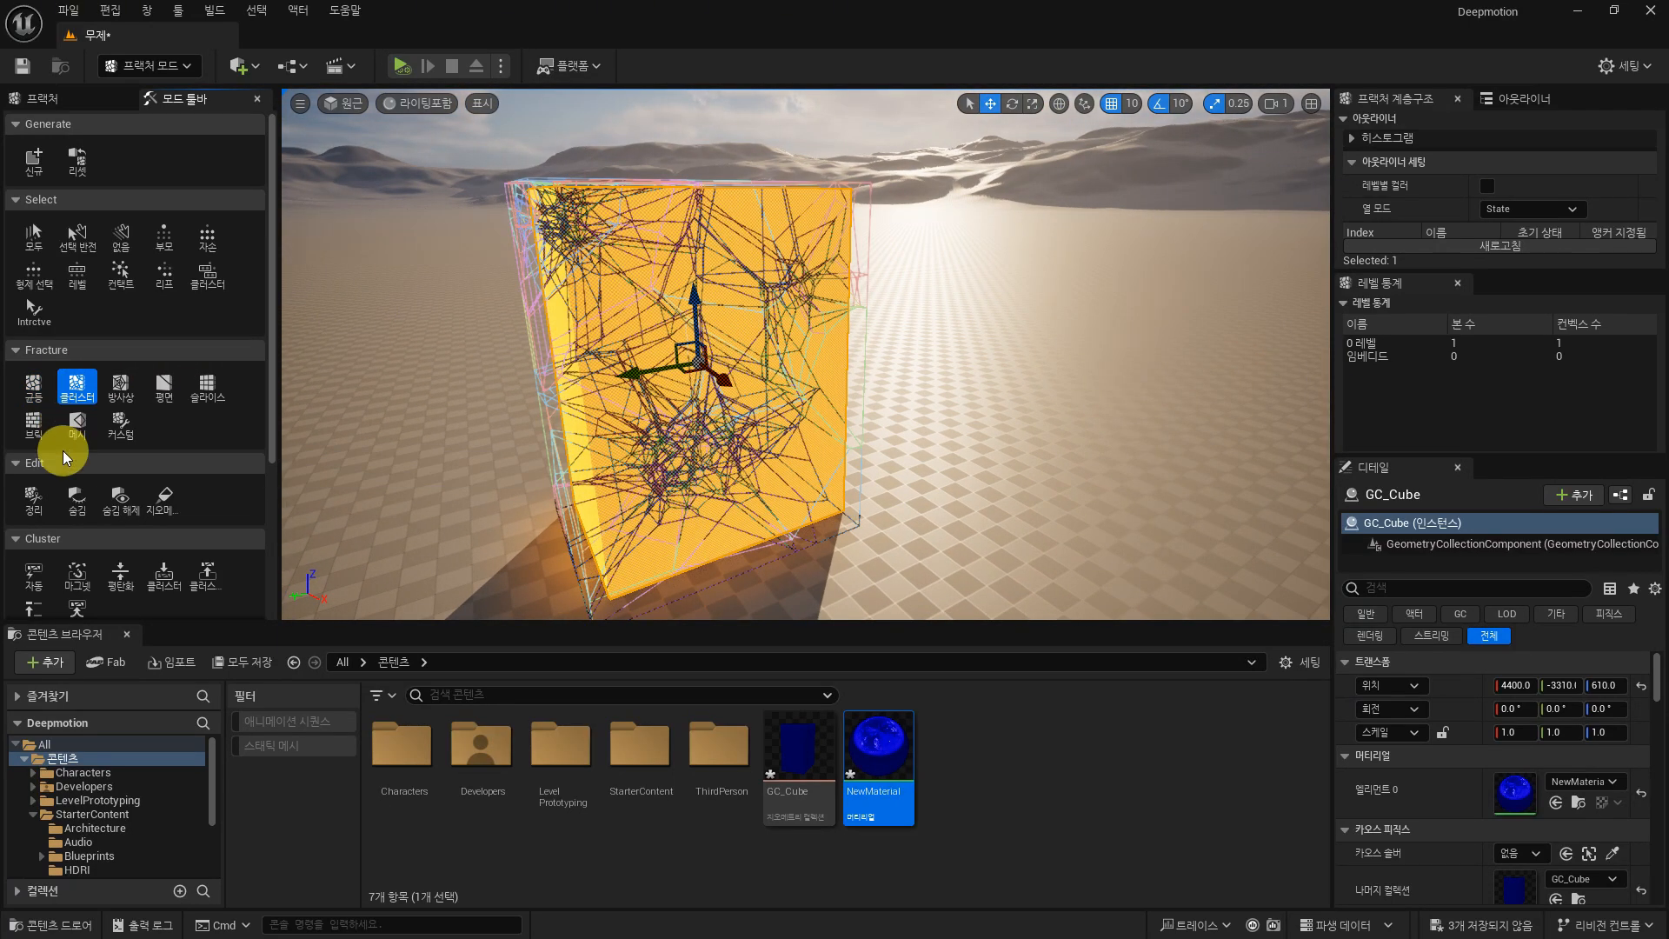
pyautogui.click(39, 389)
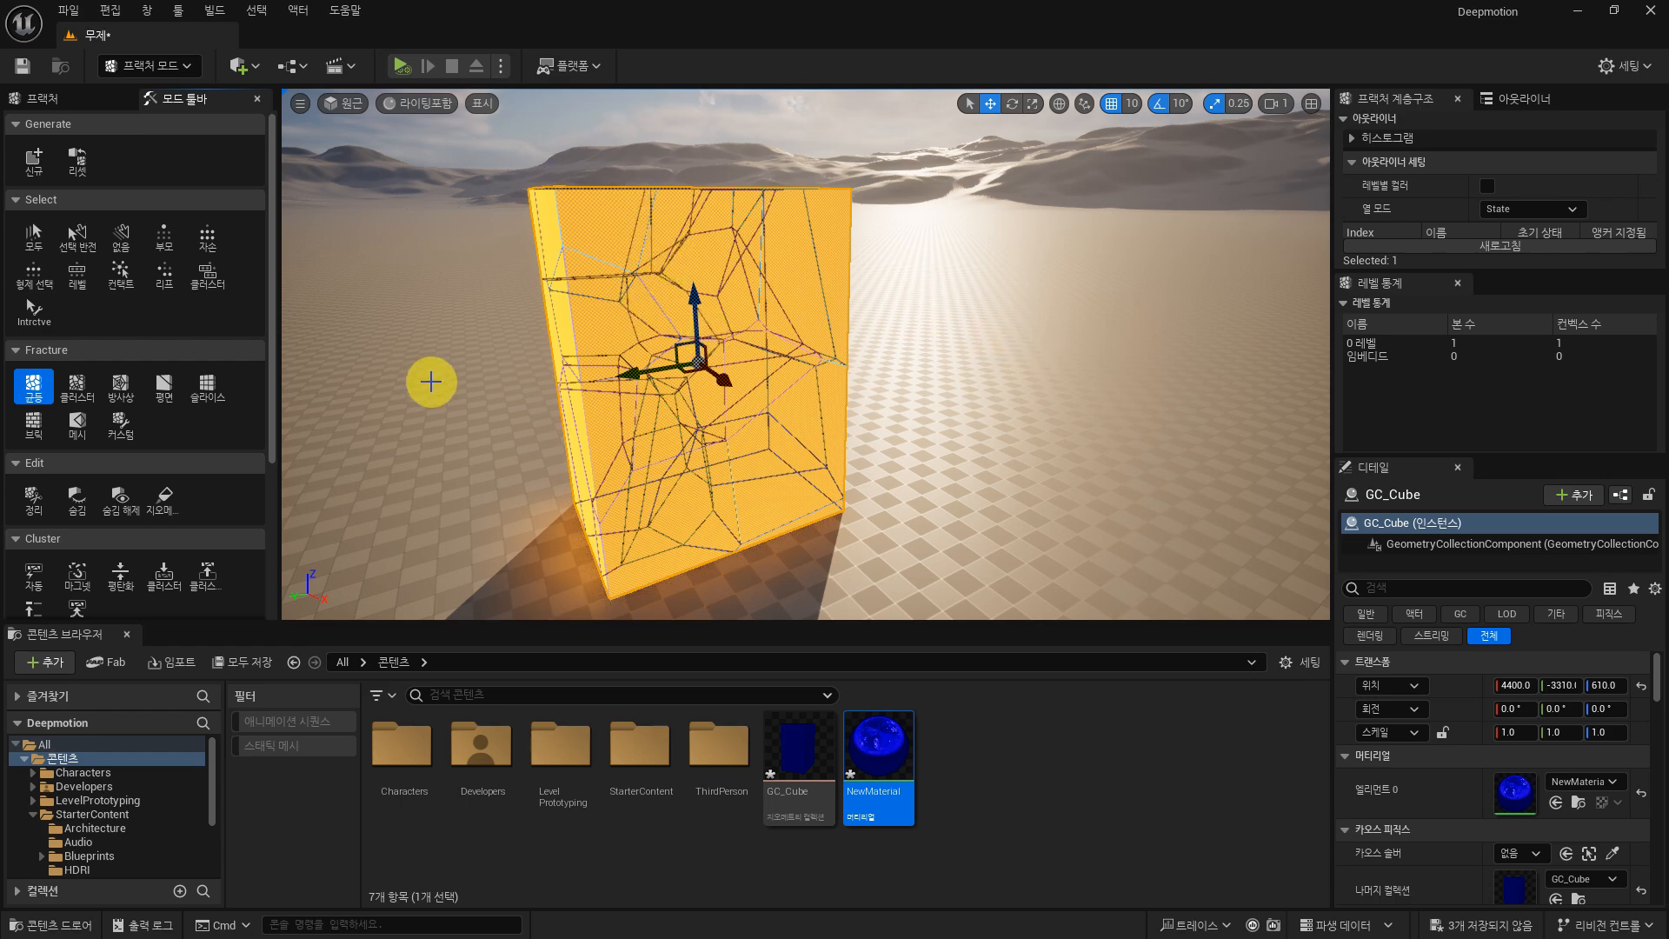
pyautogui.keyDown('alt'); pyautogui.moveTo(430, 381); pyautogui.dragTo(913, 370); pyautogui.keyUp('alt')
pyautogui.keyDown('alt'); pyautogui.moveTo(862, 449); pyautogui.dragTo(858, 441); pyautogui.keyUp('alt')
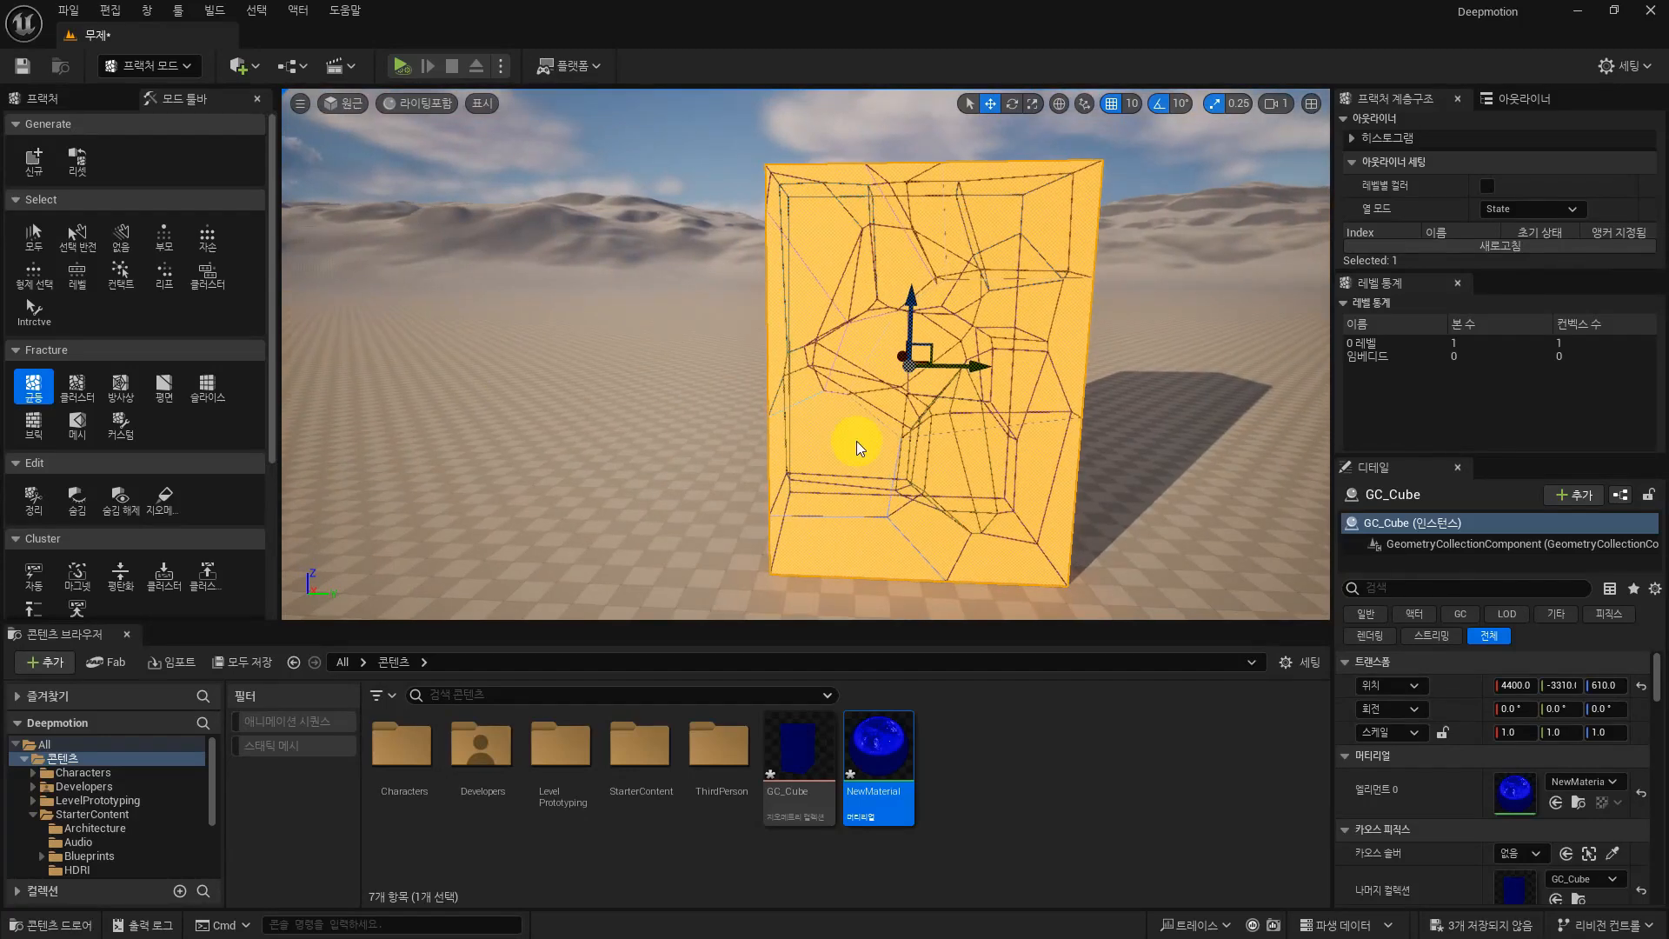
pyautogui.keyDown('alt'); pyautogui.moveTo(1047, 373); pyautogui.dragTo(619, 298); pyautogui.keyUp('alt')
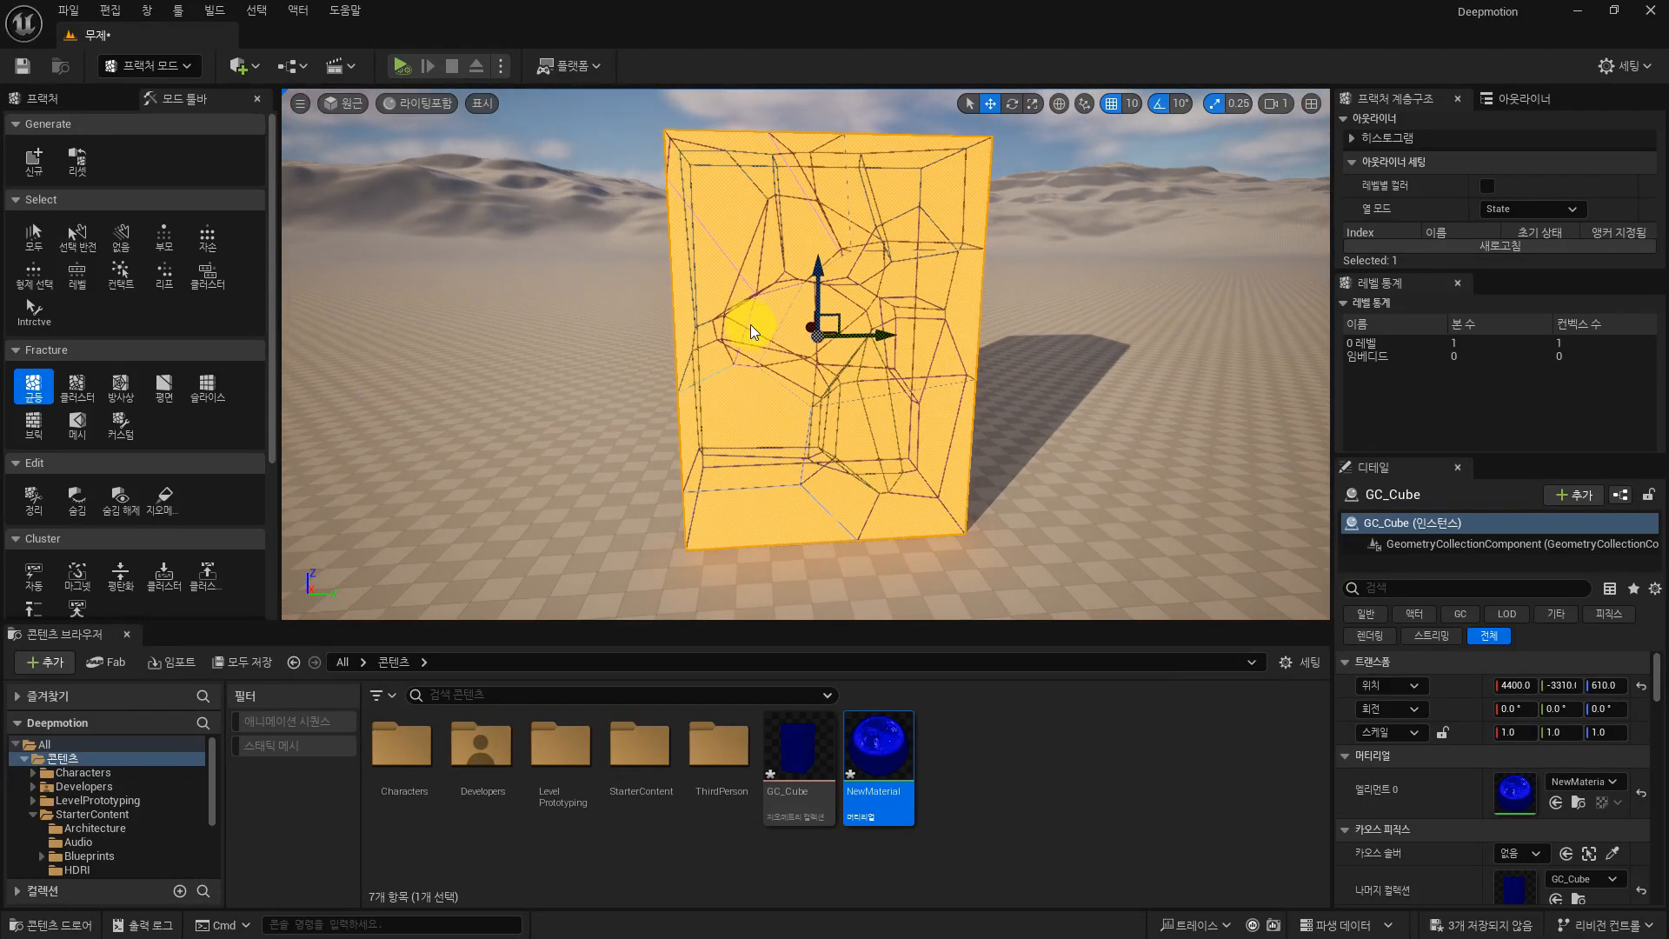
pyautogui.click(49, 97)
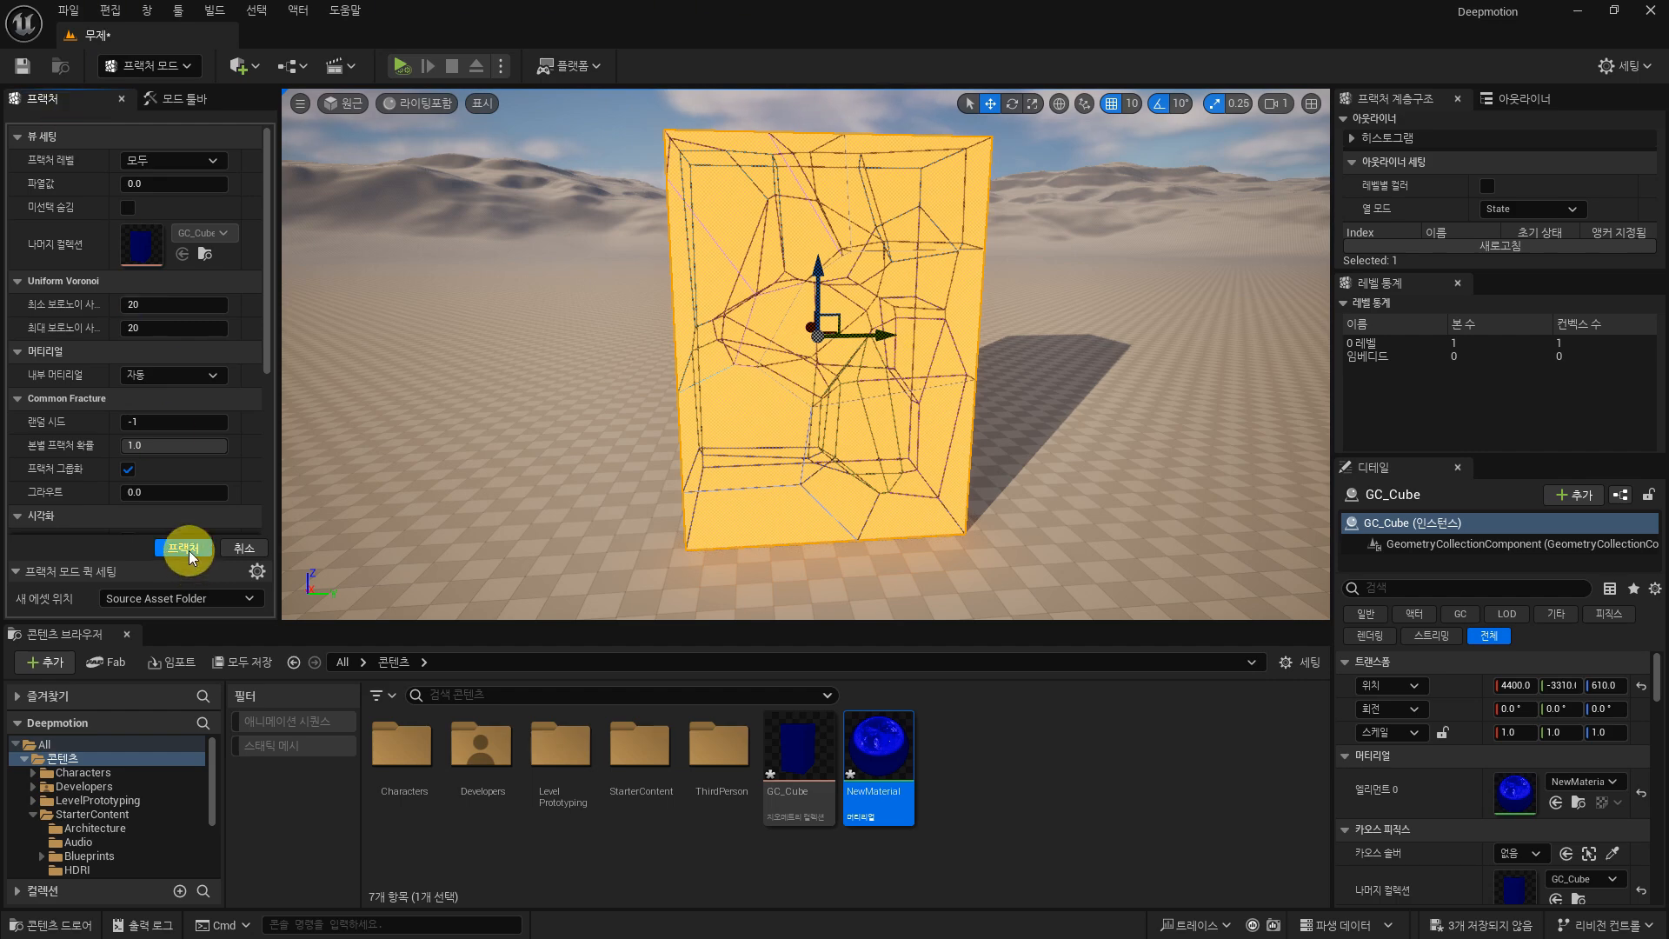
pyautogui.click(188, 97)
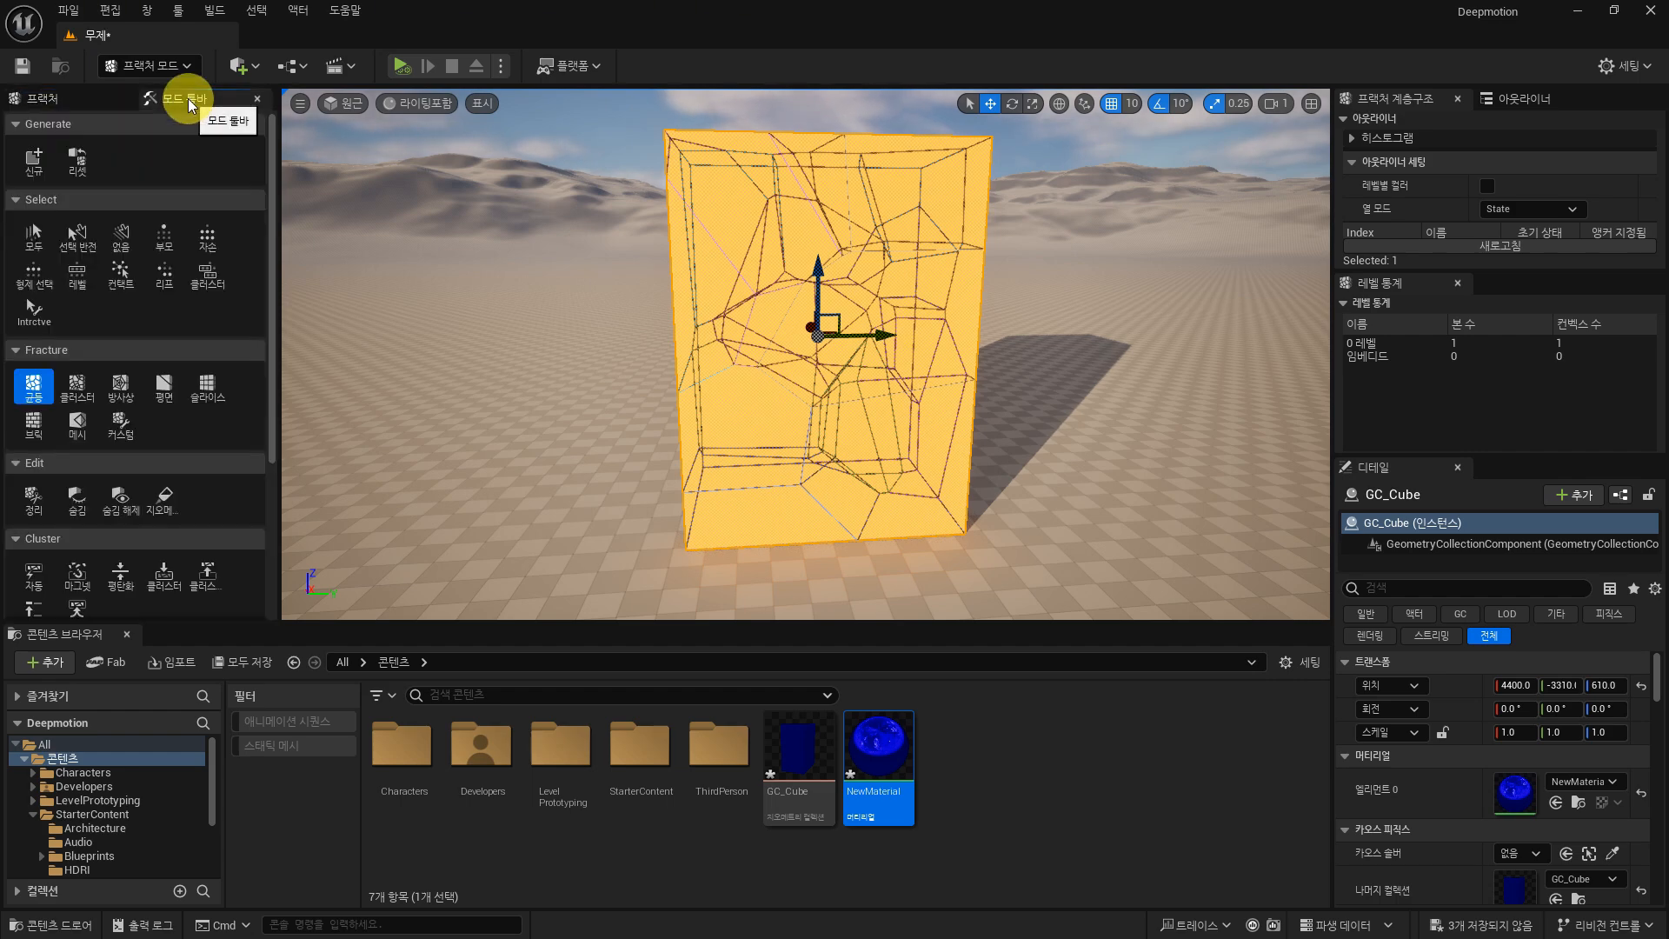
pyautogui.keyDown('alt'); pyautogui.moveTo(1097, 424); pyautogui.dragTo(470, 339); pyautogui.keyUp('alt')
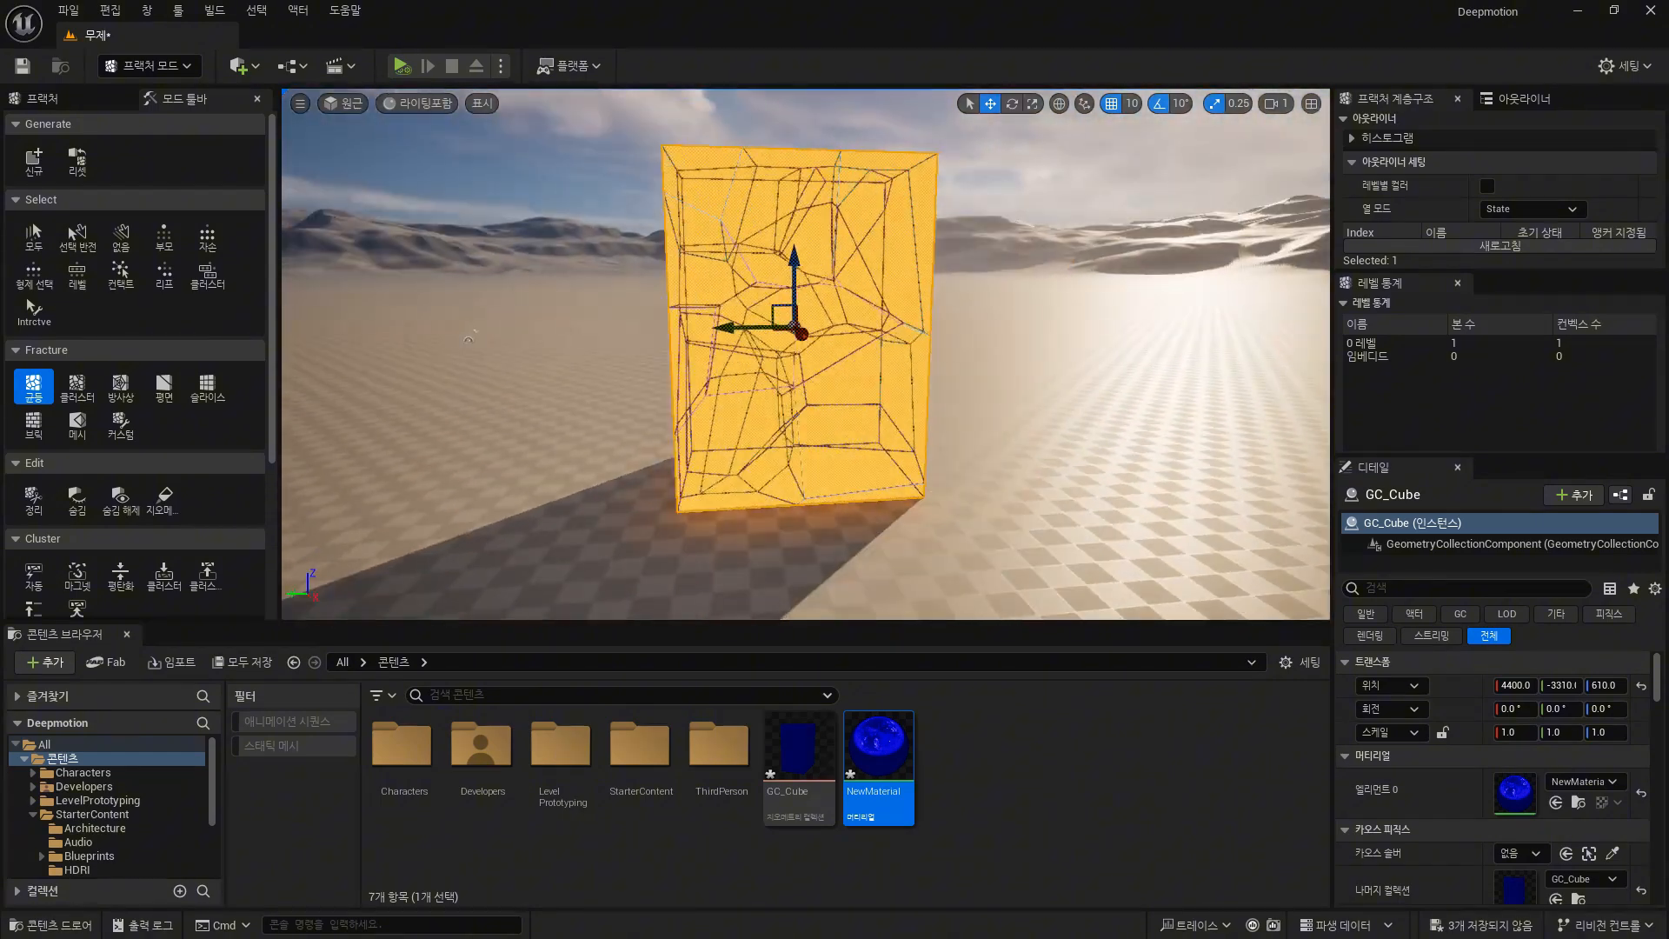
pyautogui.click(75, 399)
pyautogui.keyDown('alt'); pyautogui.moveTo(954, 313); pyautogui.dragTo(905, 305); pyautogui.keyUp('alt')
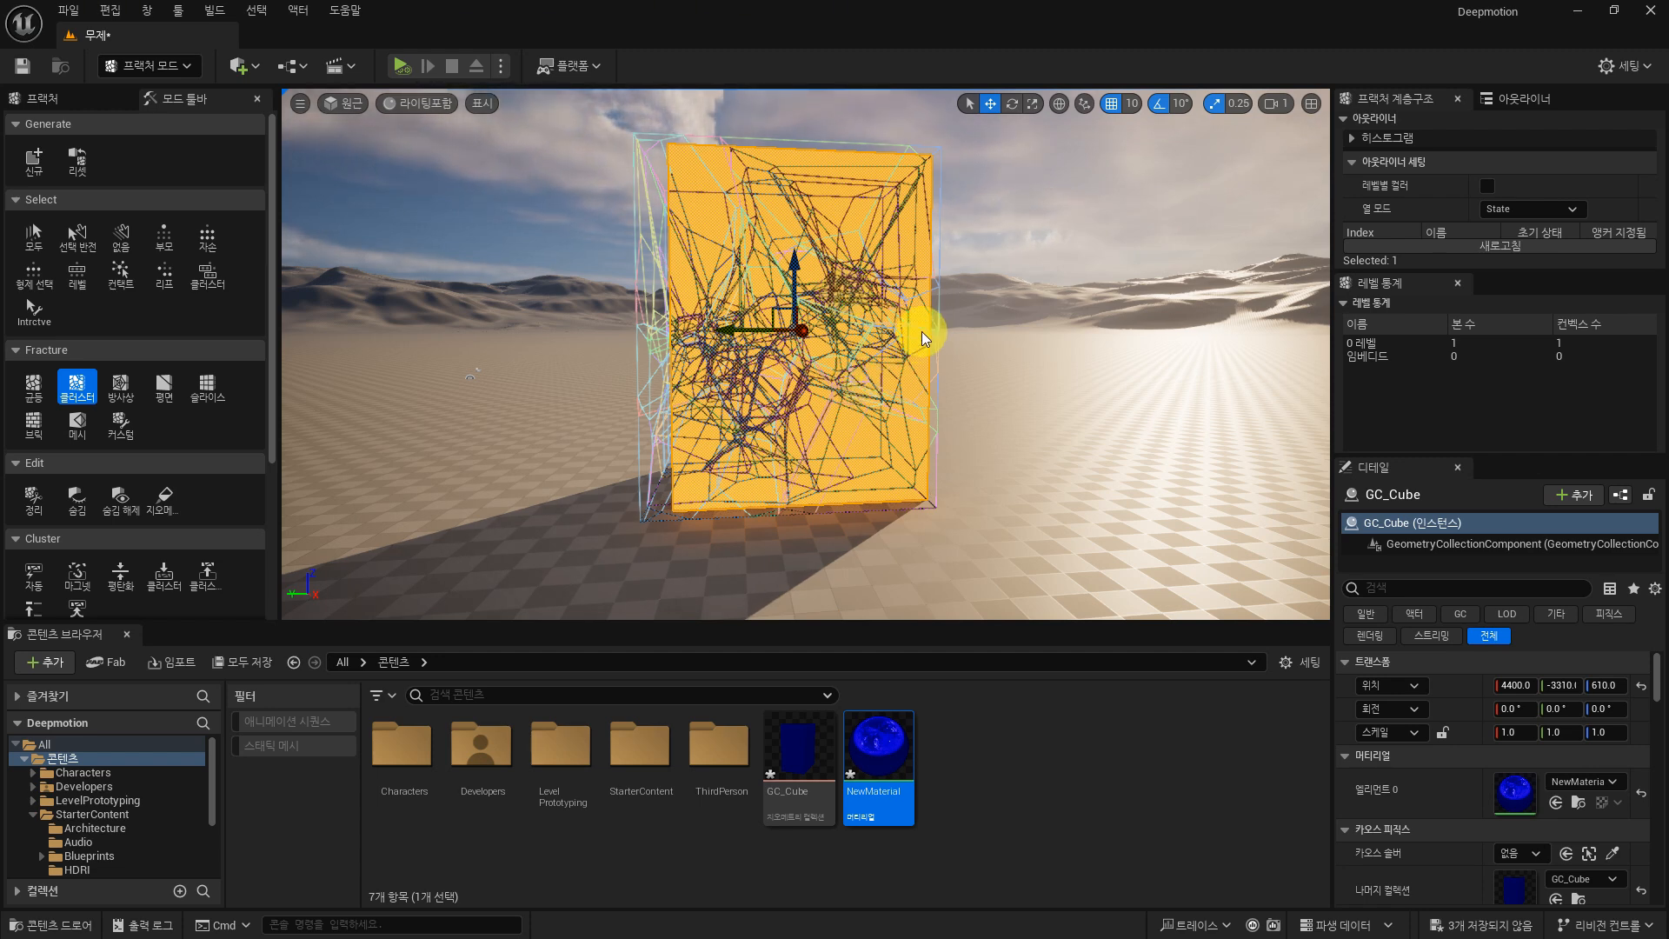
pyautogui.click(44, 386)
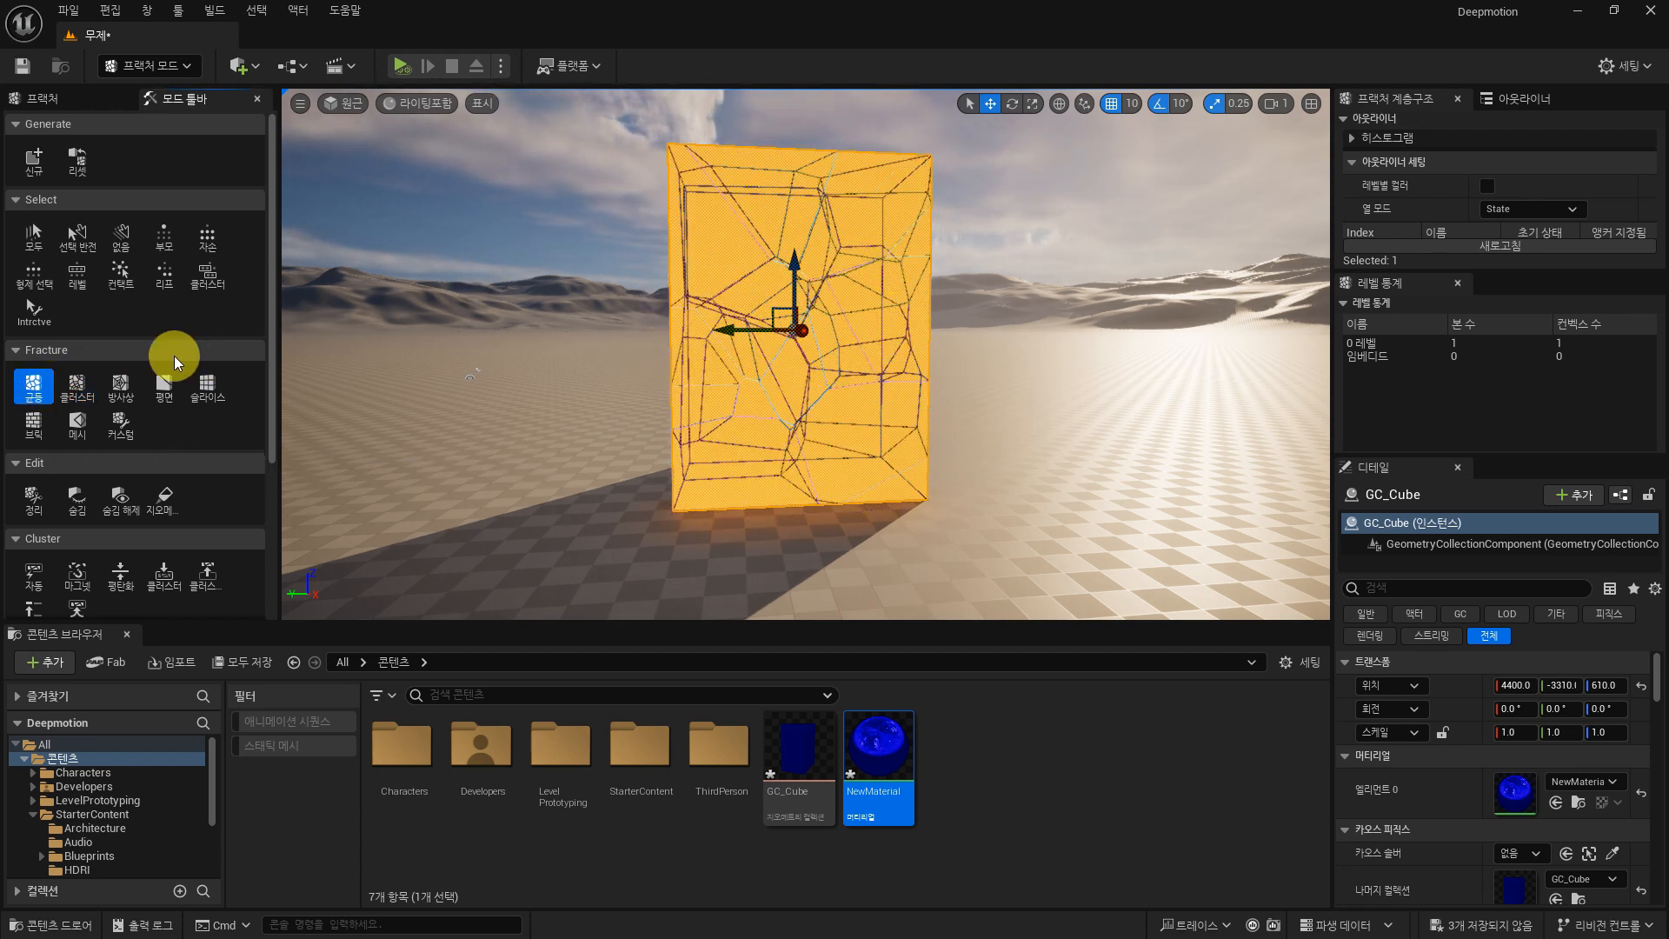
# Step: Fracture the cube with Uniform Voronoi, using a minimum of 30 and a maximum of 40 sites
pyautogui.click(41, 98)
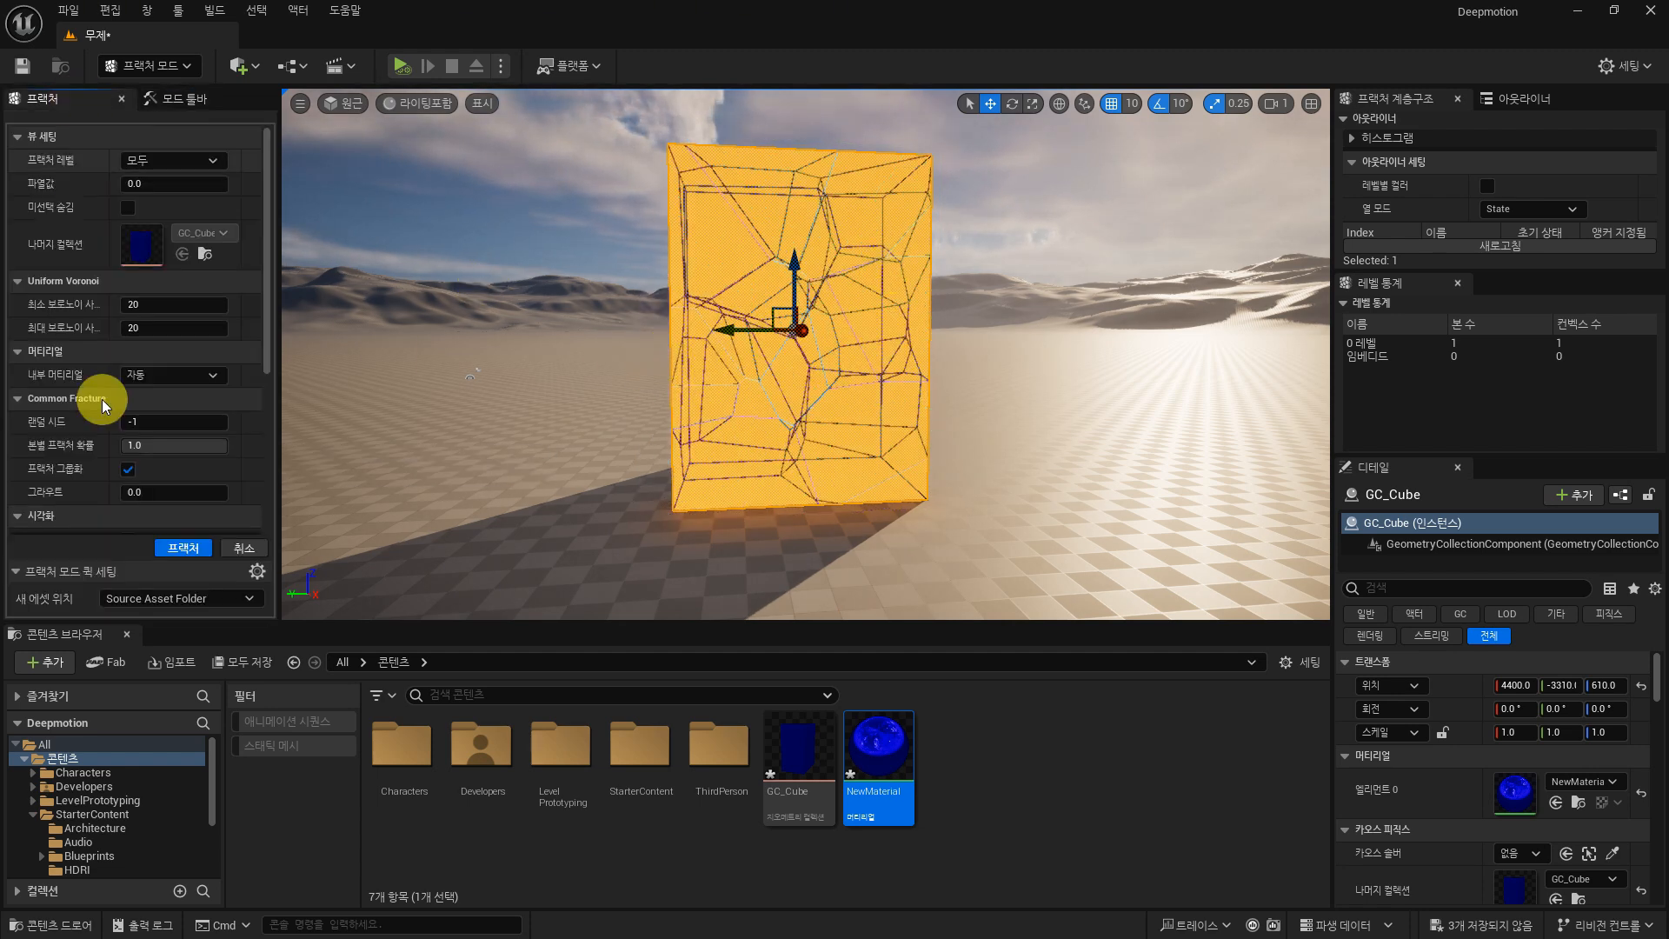
pyautogui.write('30')
pyautogui.press('Return')
pyautogui.click(157, 327)
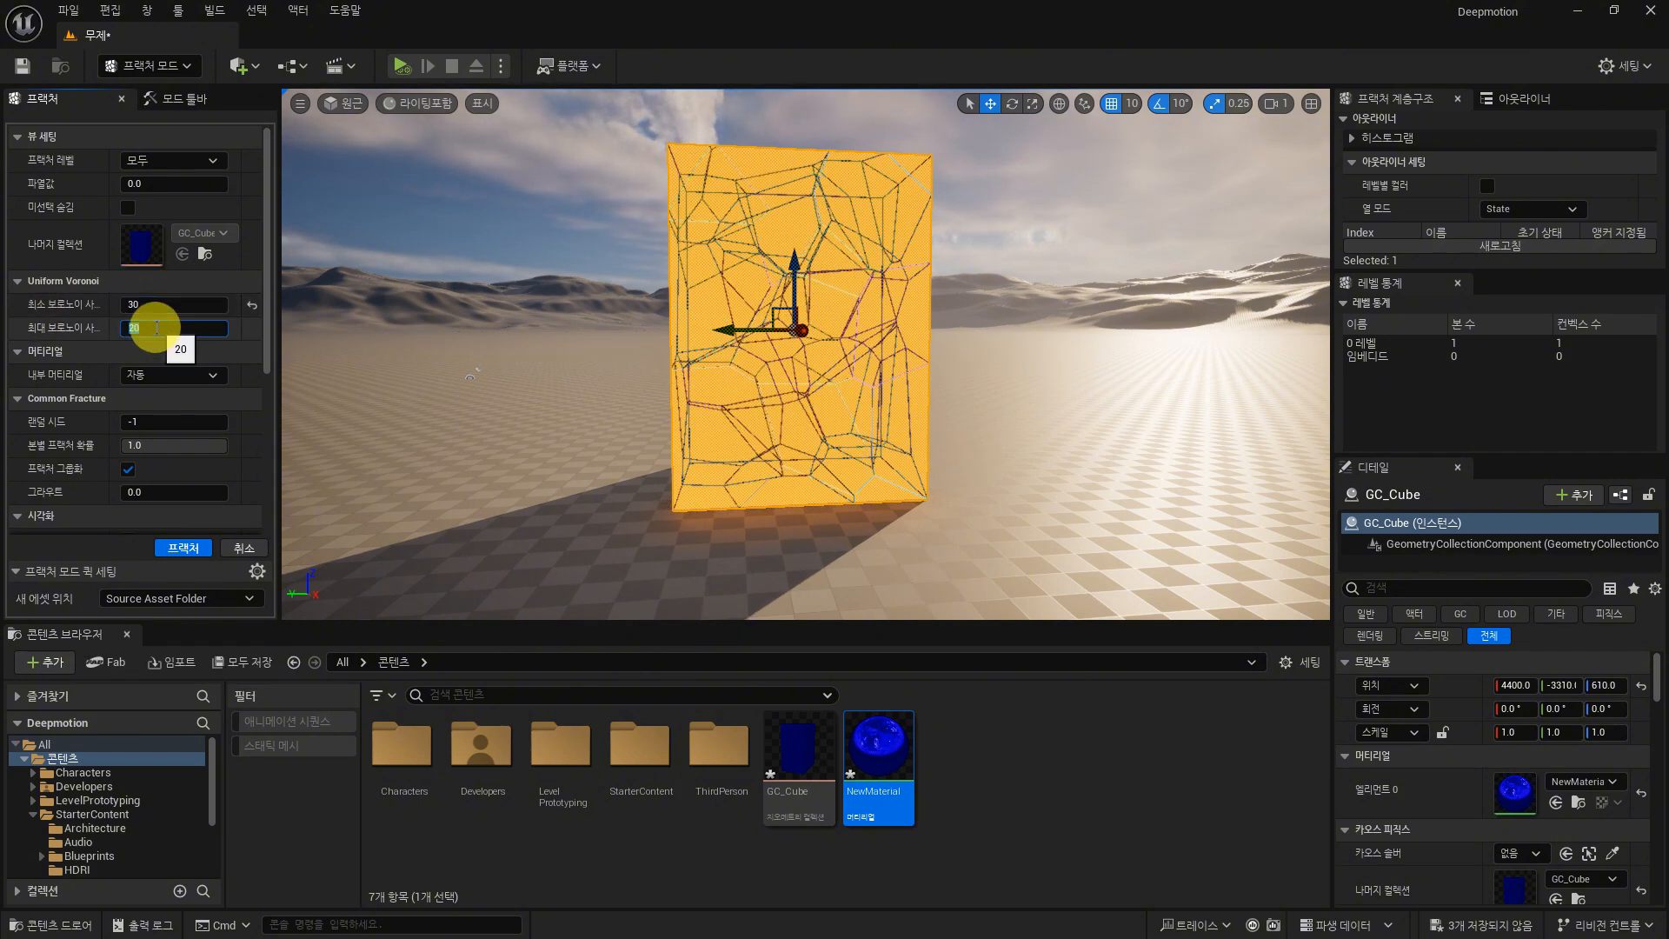
pyautogui.write('40')
pyautogui.press('Return')
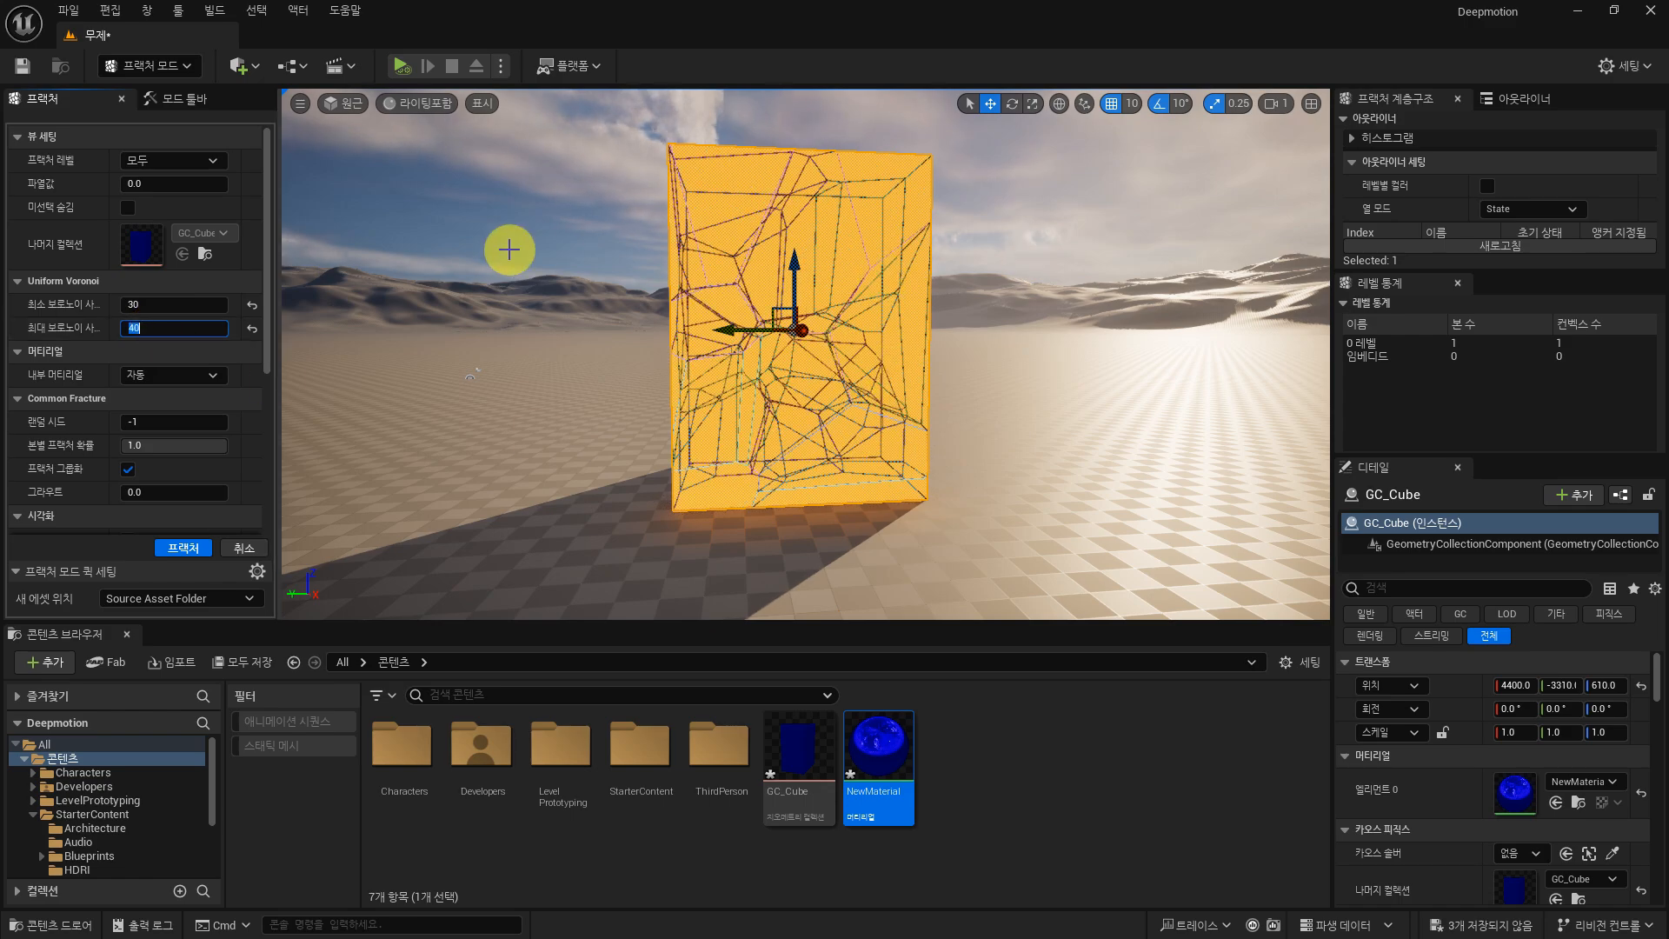
pyautogui.moveTo(509, 250)
pyautogui.keyDown('alt'); pyautogui.mouseDown()
pyautogui.moveTo(782, 300)
pyautogui.moveTo(939, 292)
pyautogui.moveTo(591, 296)
pyautogui.moveTo(507, 249)
pyautogui.mouseUp(); pyautogui.keyUp('alt')
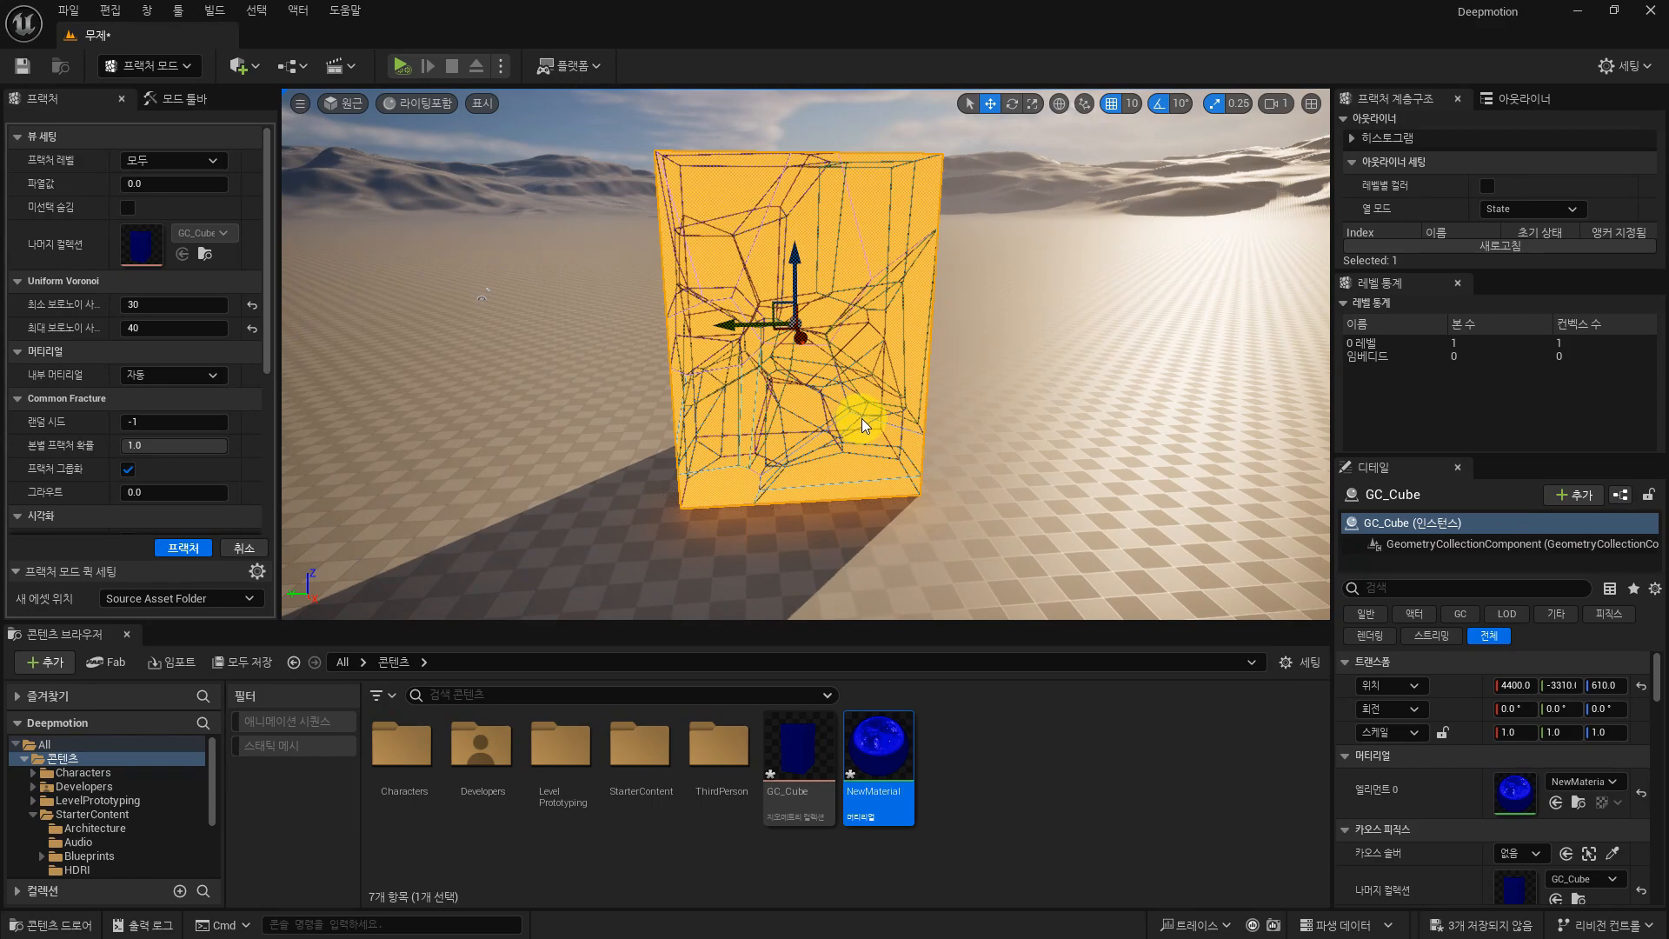
pyautogui.click(193, 547)
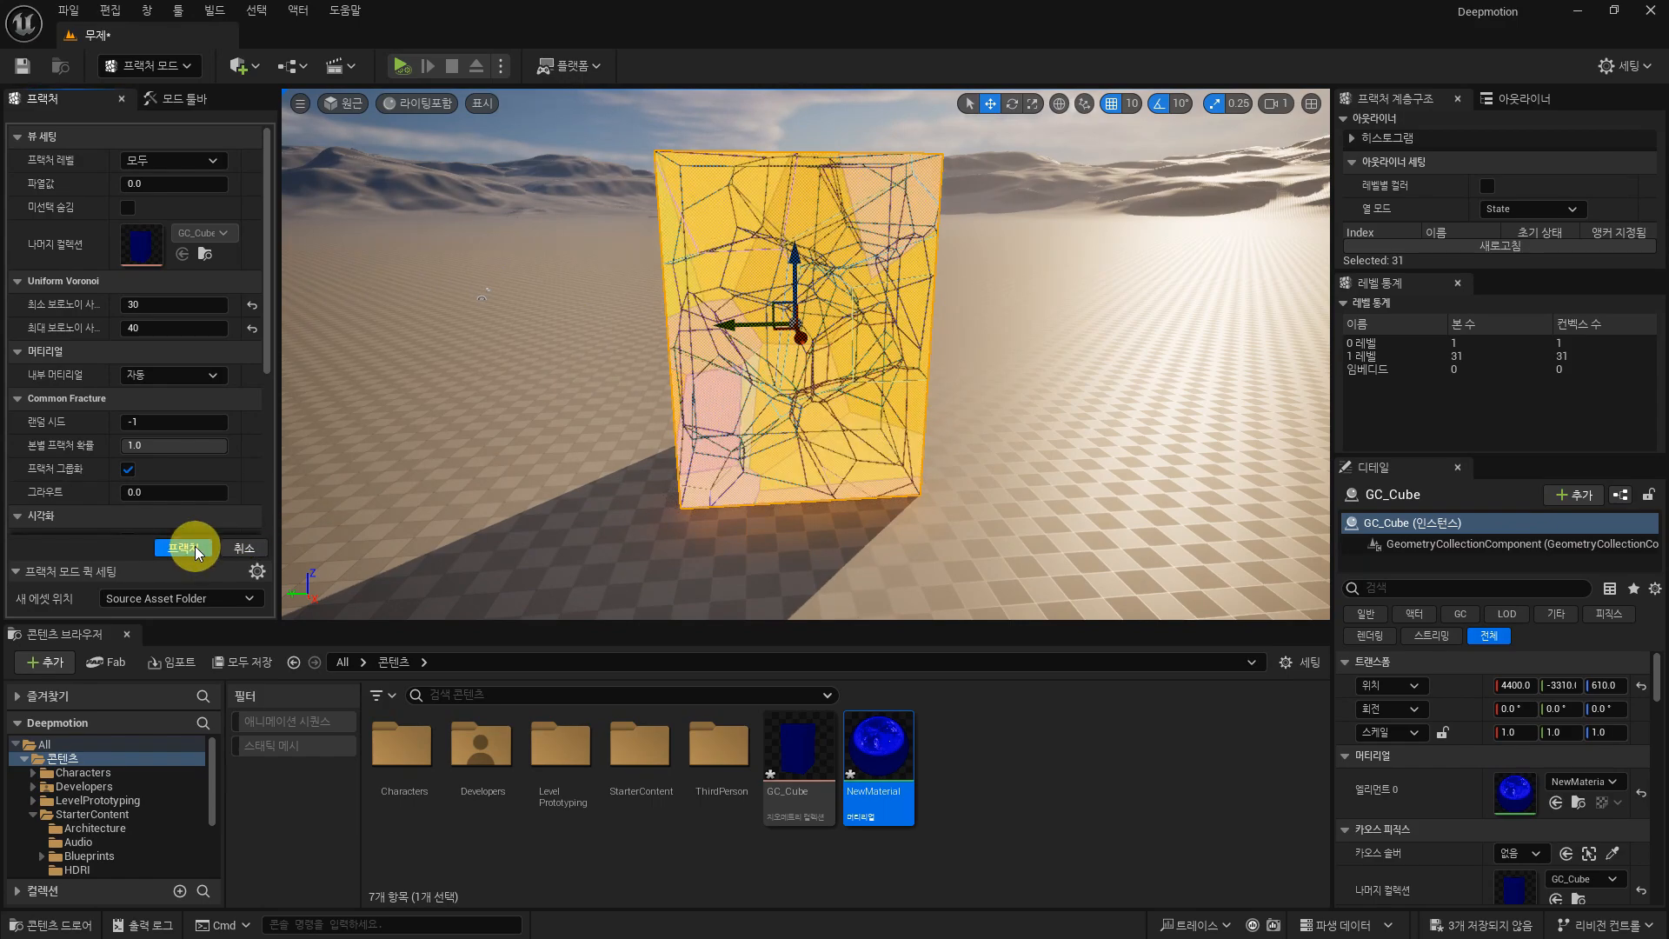
# Step: Select three of the fractured pieces around the cube's base, replacing the selection of all pieces
pyautogui.keyDown('alt'); pyautogui.moveTo(513, 319); pyautogui.dragTo(574, 315); pyautogui.keyUp('alt')
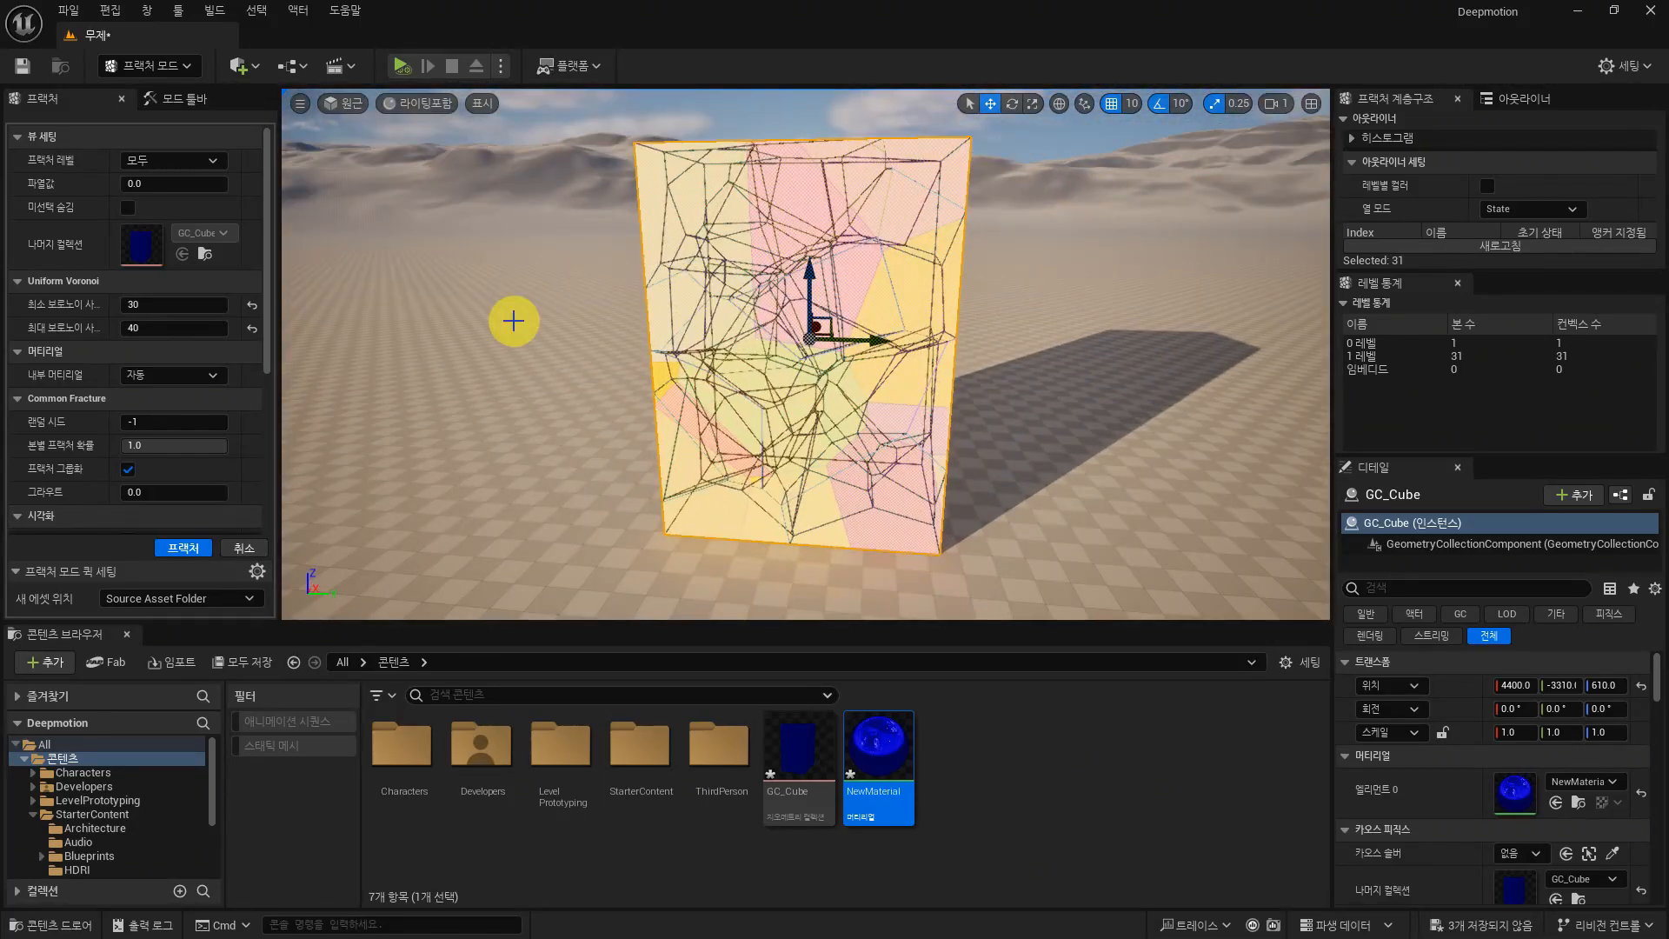
pyautogui.scroll(-4, 969, 350)
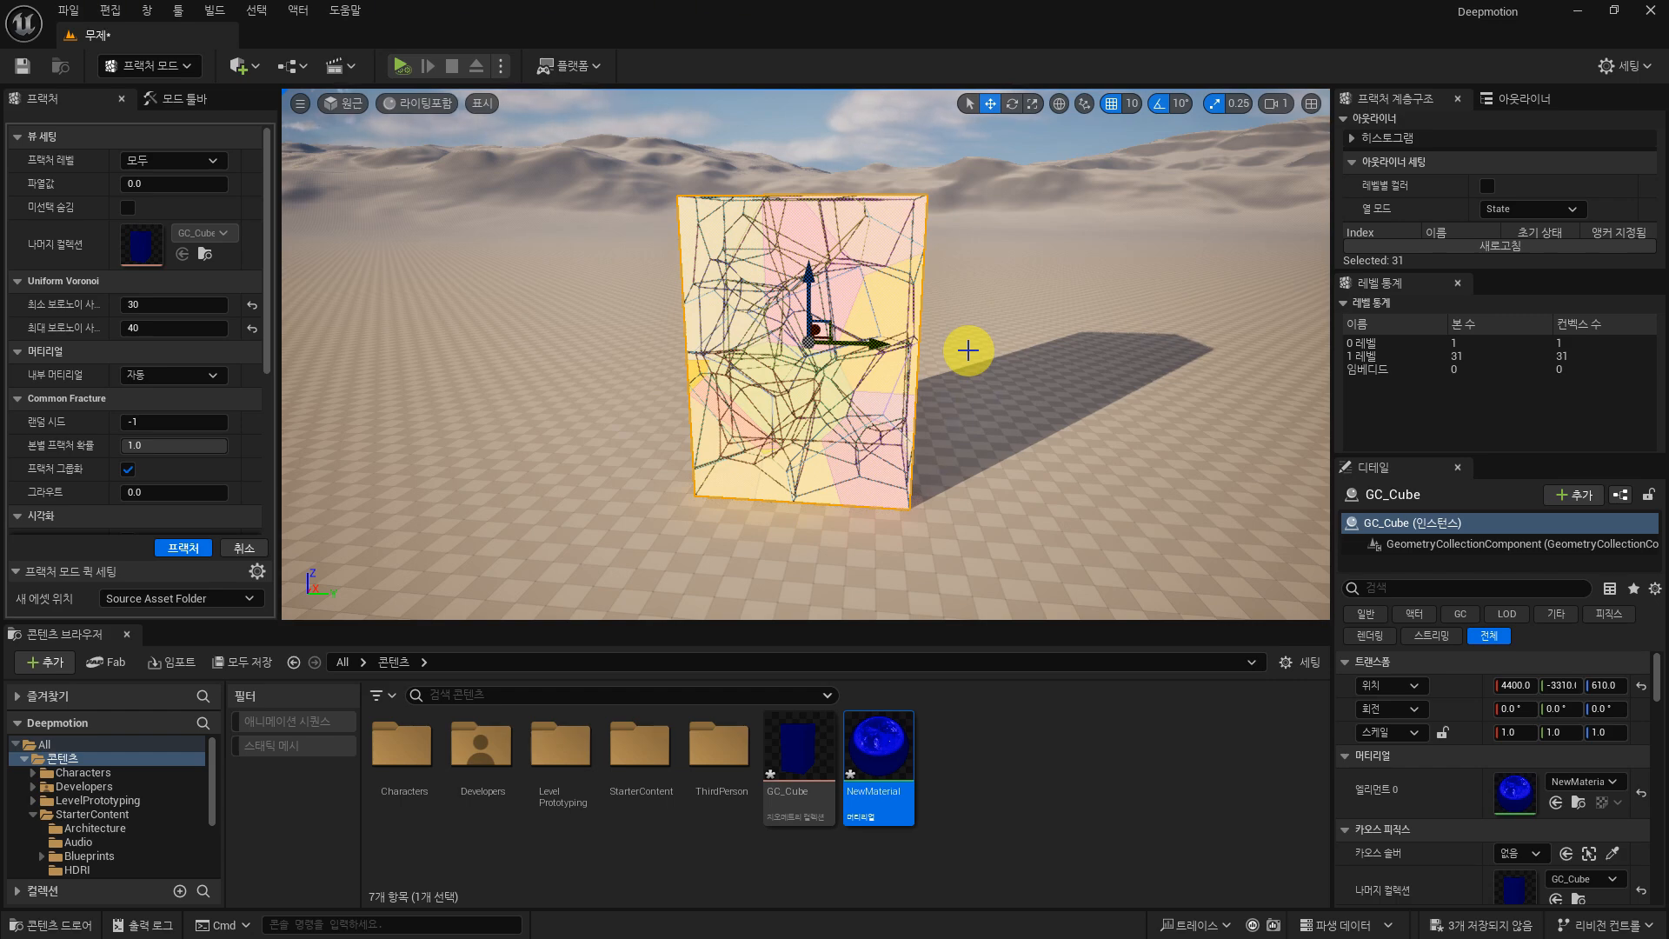
pyautogui.keyDown('alt'); pyautogui.moveTo(991, 384); pyautogui.dragTo(435, 382); pyautogui.keyUp('alt')
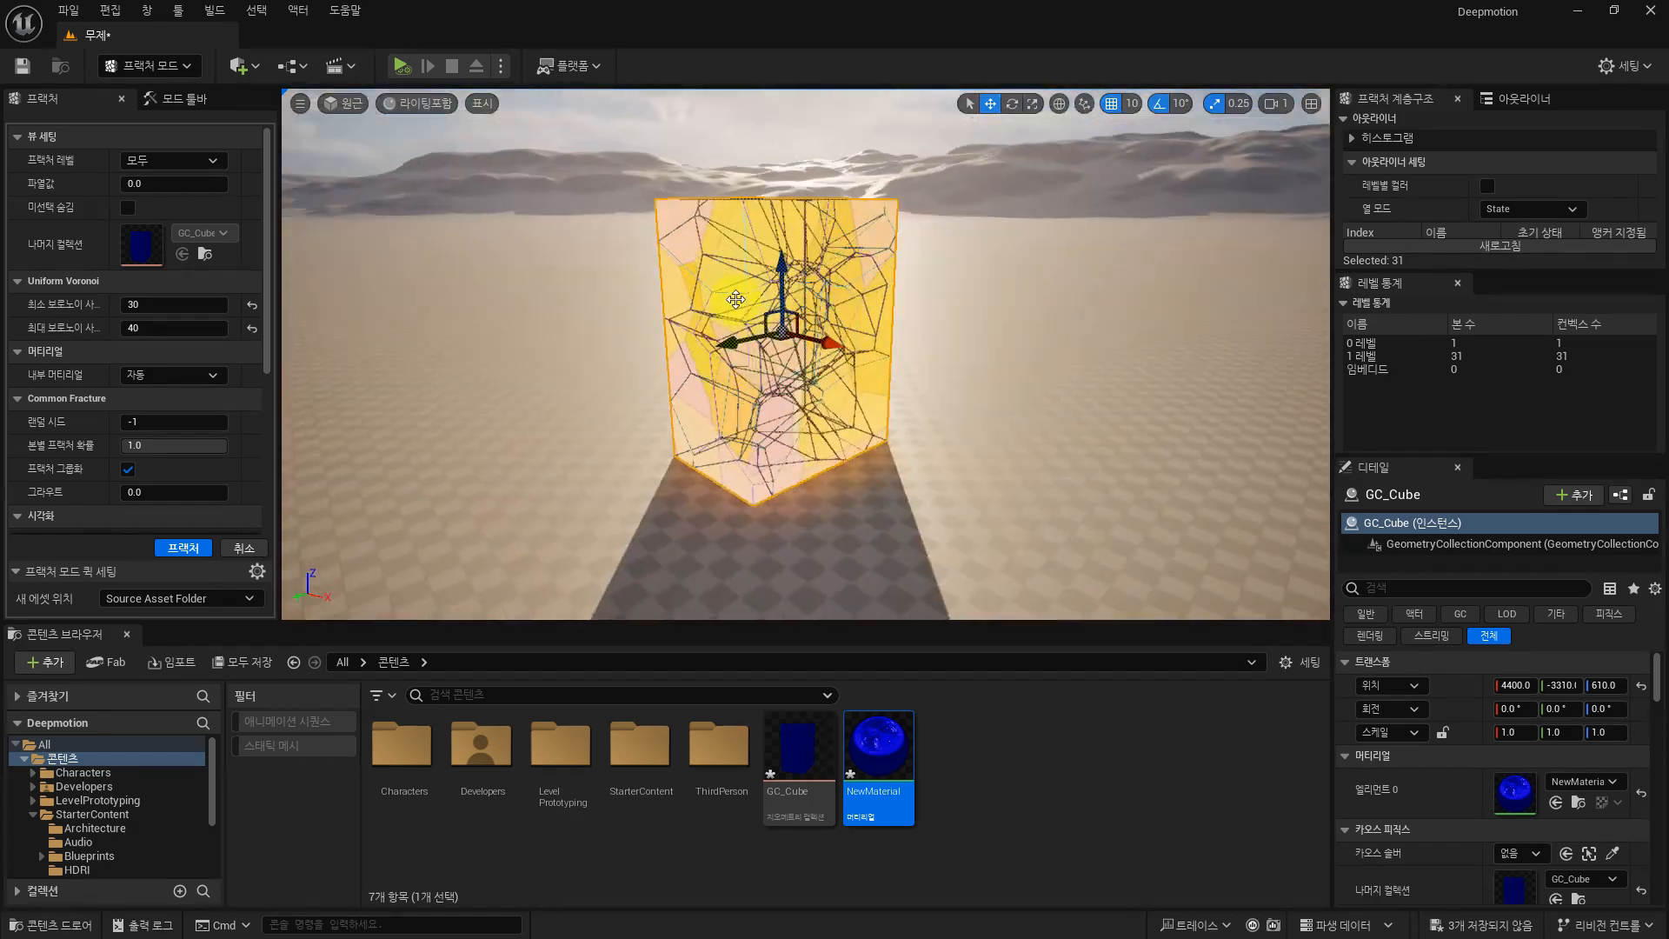
pyautogui.click(176, 113)
pyautogui.keyDown('alt'); pyautogui.moveTo(913, 402); pyautogui.dragTo(920, 521); pyautogui.keyUp('alt')
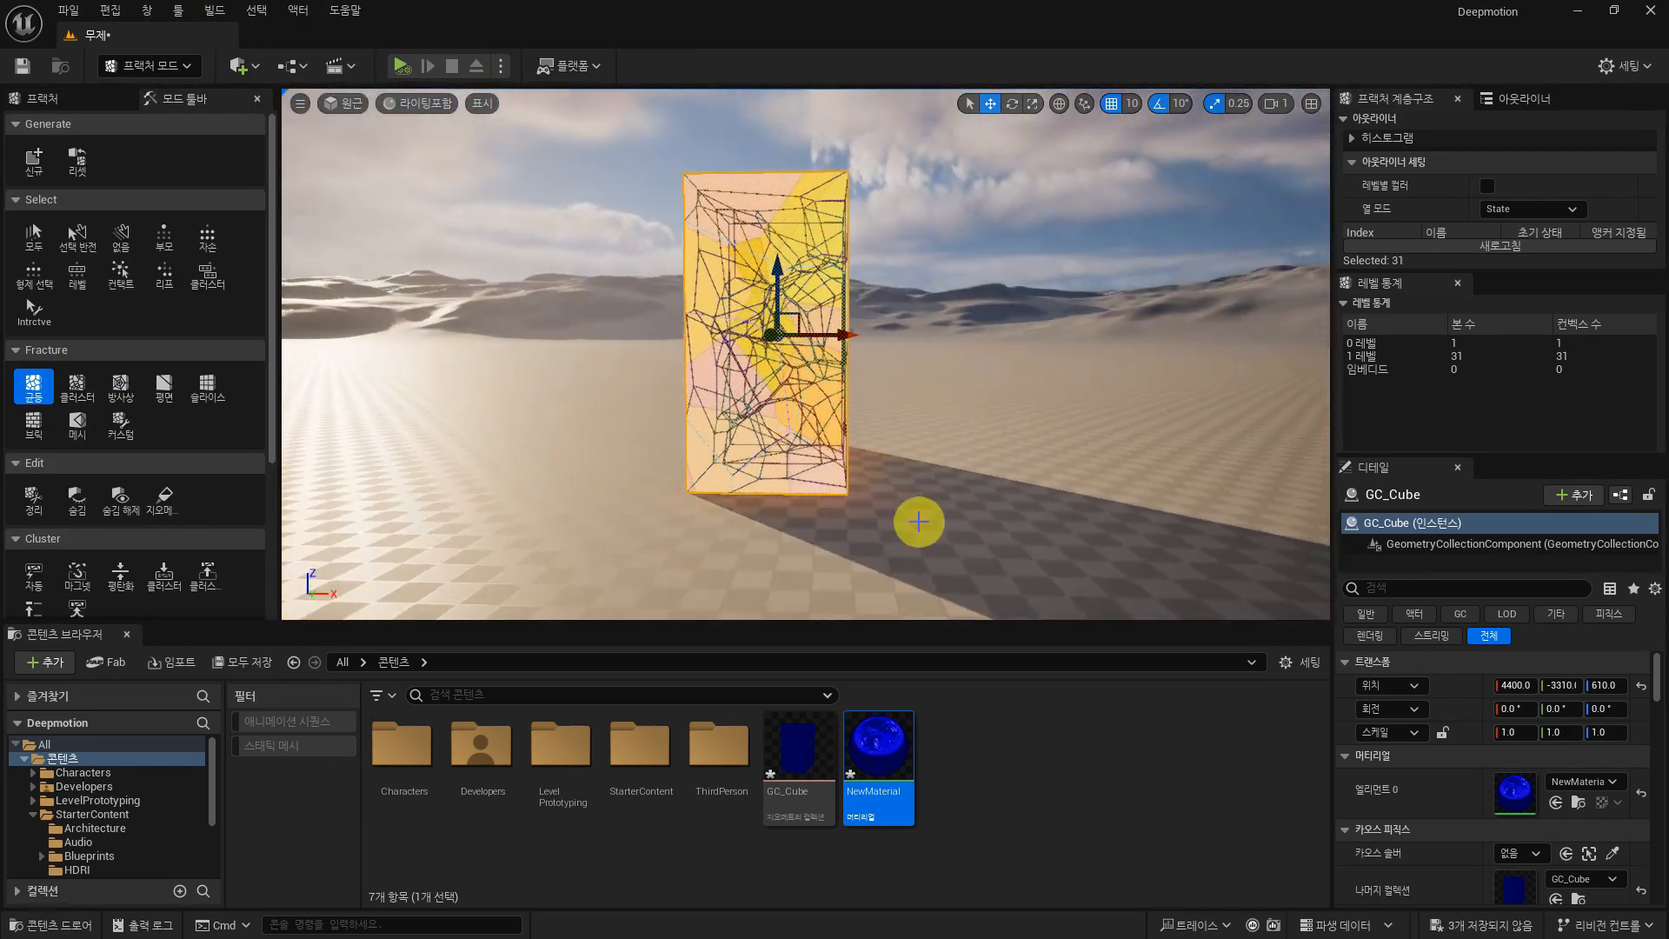
pyautogui.click(706, 462)
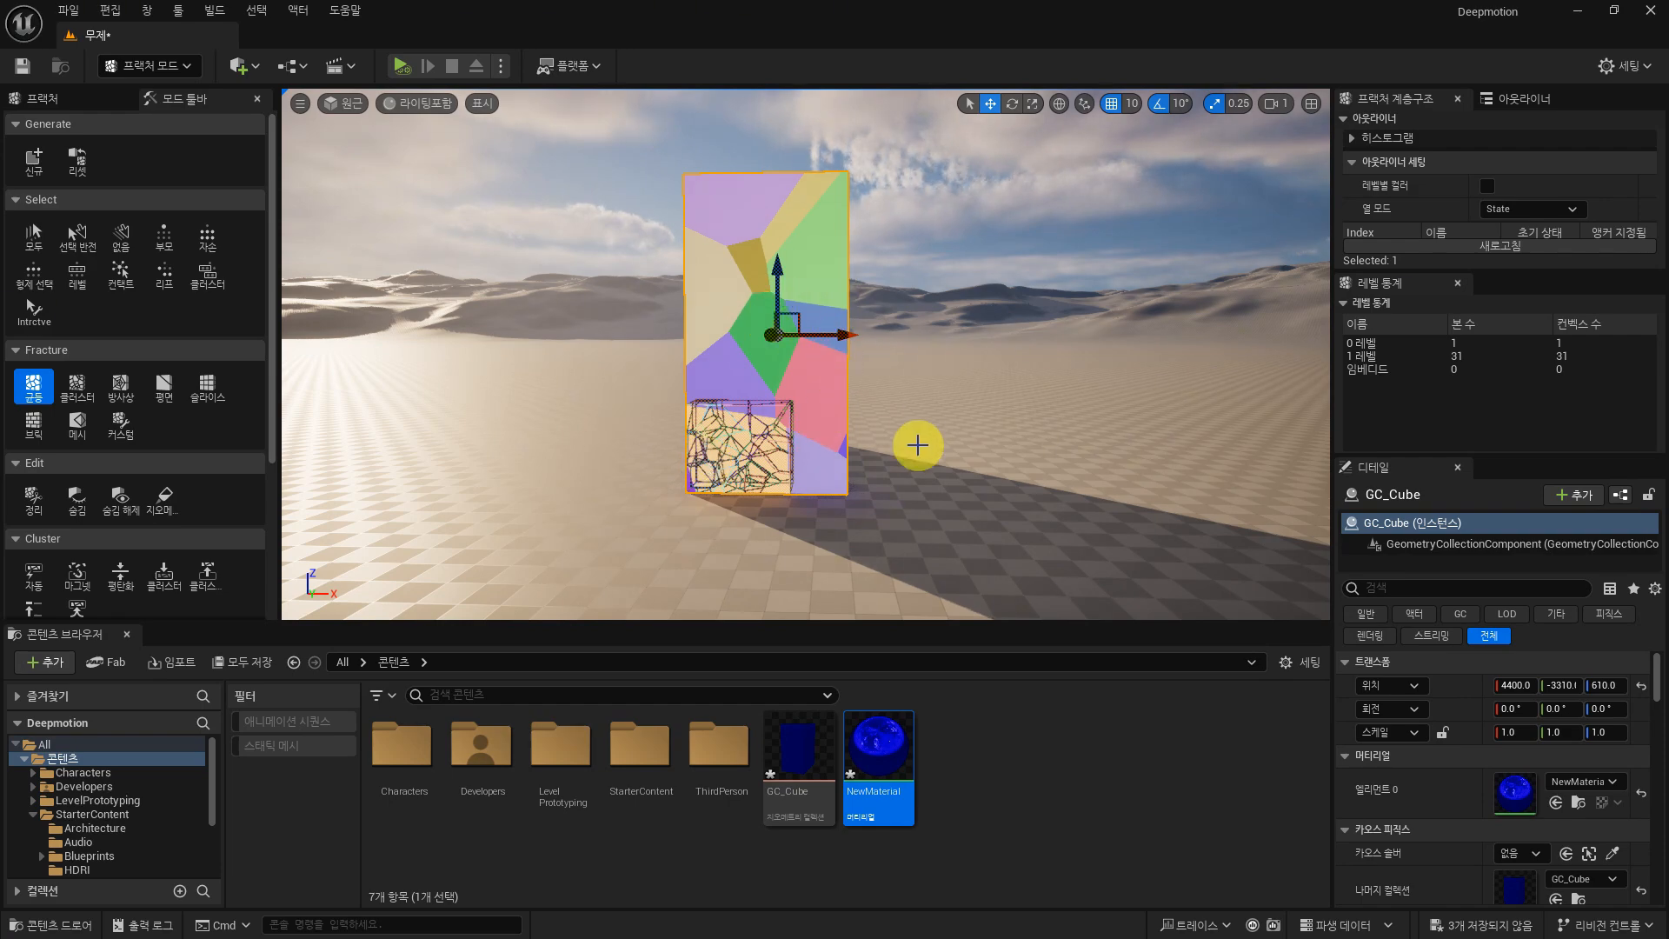
pyautogui.keyDown('alt'); pyautogui.moveTo(918, 446); pyautogui.dragTo(1217, 456); pyautogui.keyUp('alt')
pyautogui.keyDown('shift'); pyautogui.click(798, 472); pyautogui.keyUp('shift')
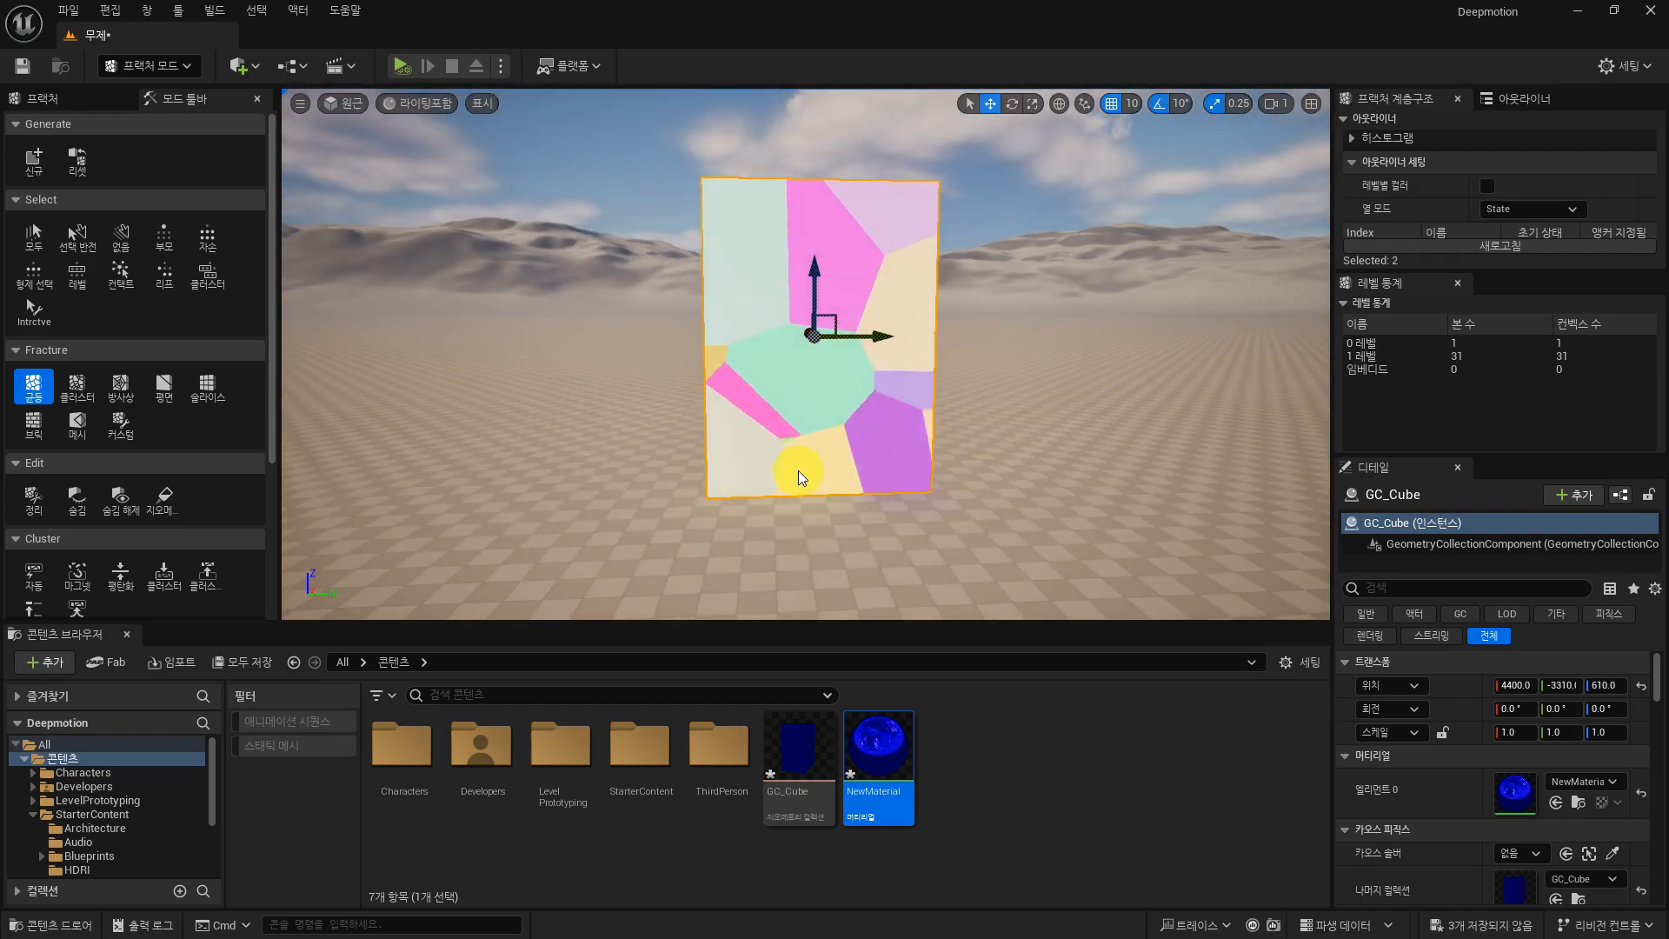
pyautogui.keyDown('shift'); pyautogui.click(722, 443); pyautogui.keyUp('shift')
pyautogui.keyDown('alt'); pyautogui.moveTo(574, 436); pyautogui.dragTo(1160, 396); pyautogui.keyUp('alt')
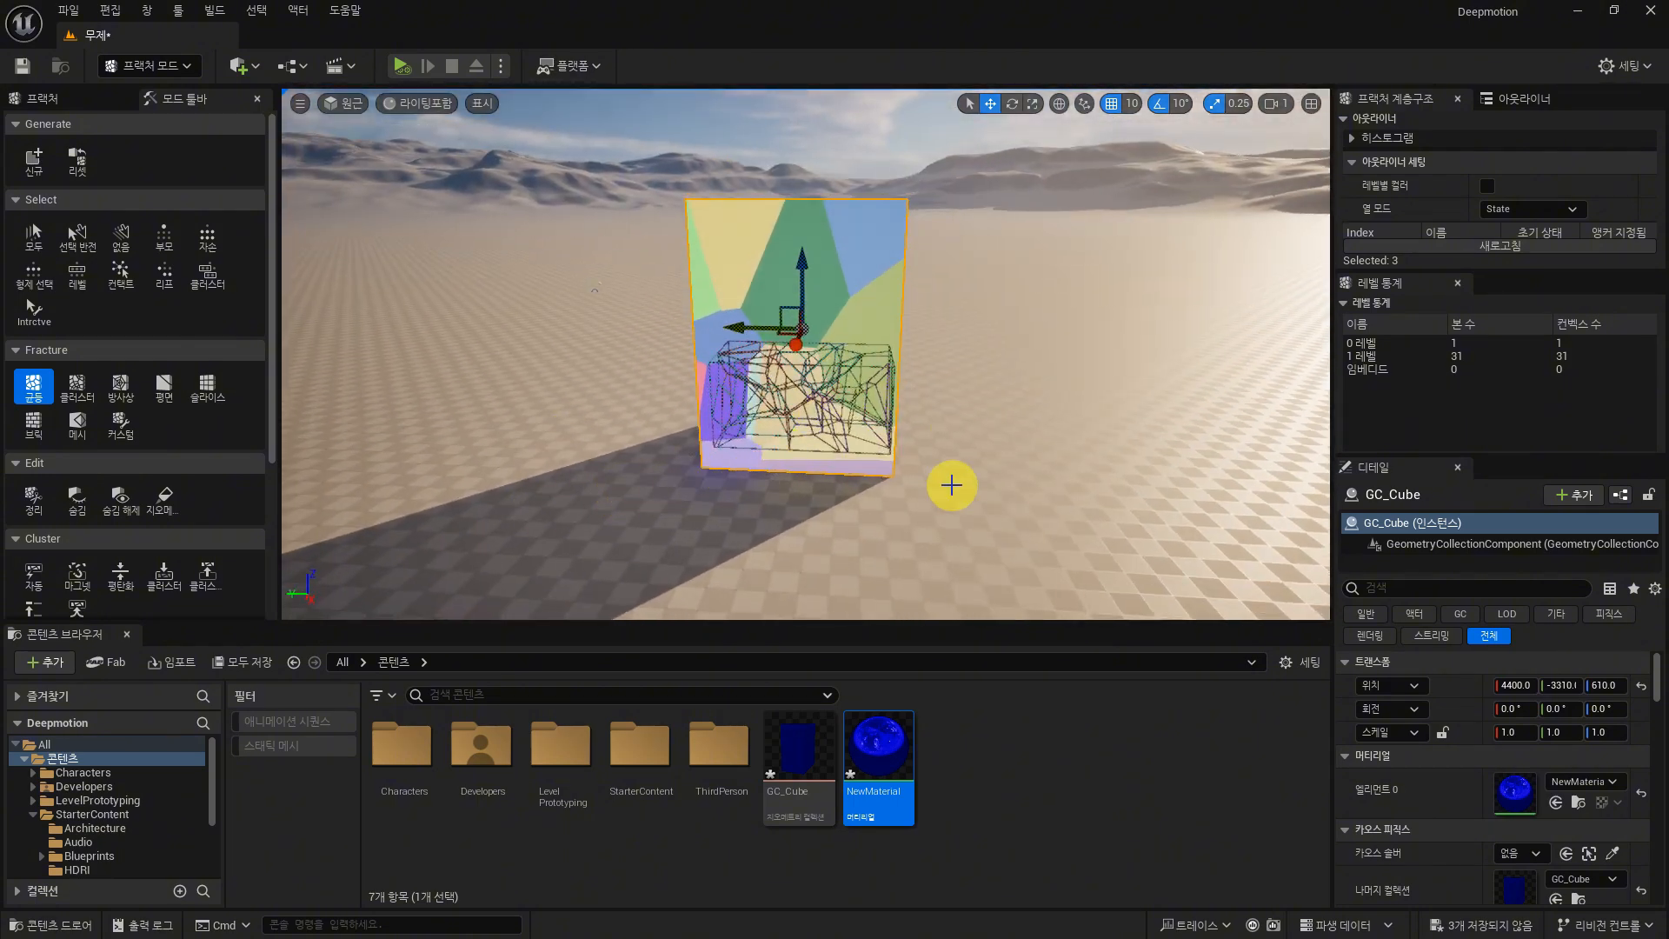
# Step: Fracture the three selected base pieces with Uniform Voronoi, setting both the minimum and maximum sites to 20
pyautogui.click(39, 389)
pyautogui.click(61, 99)
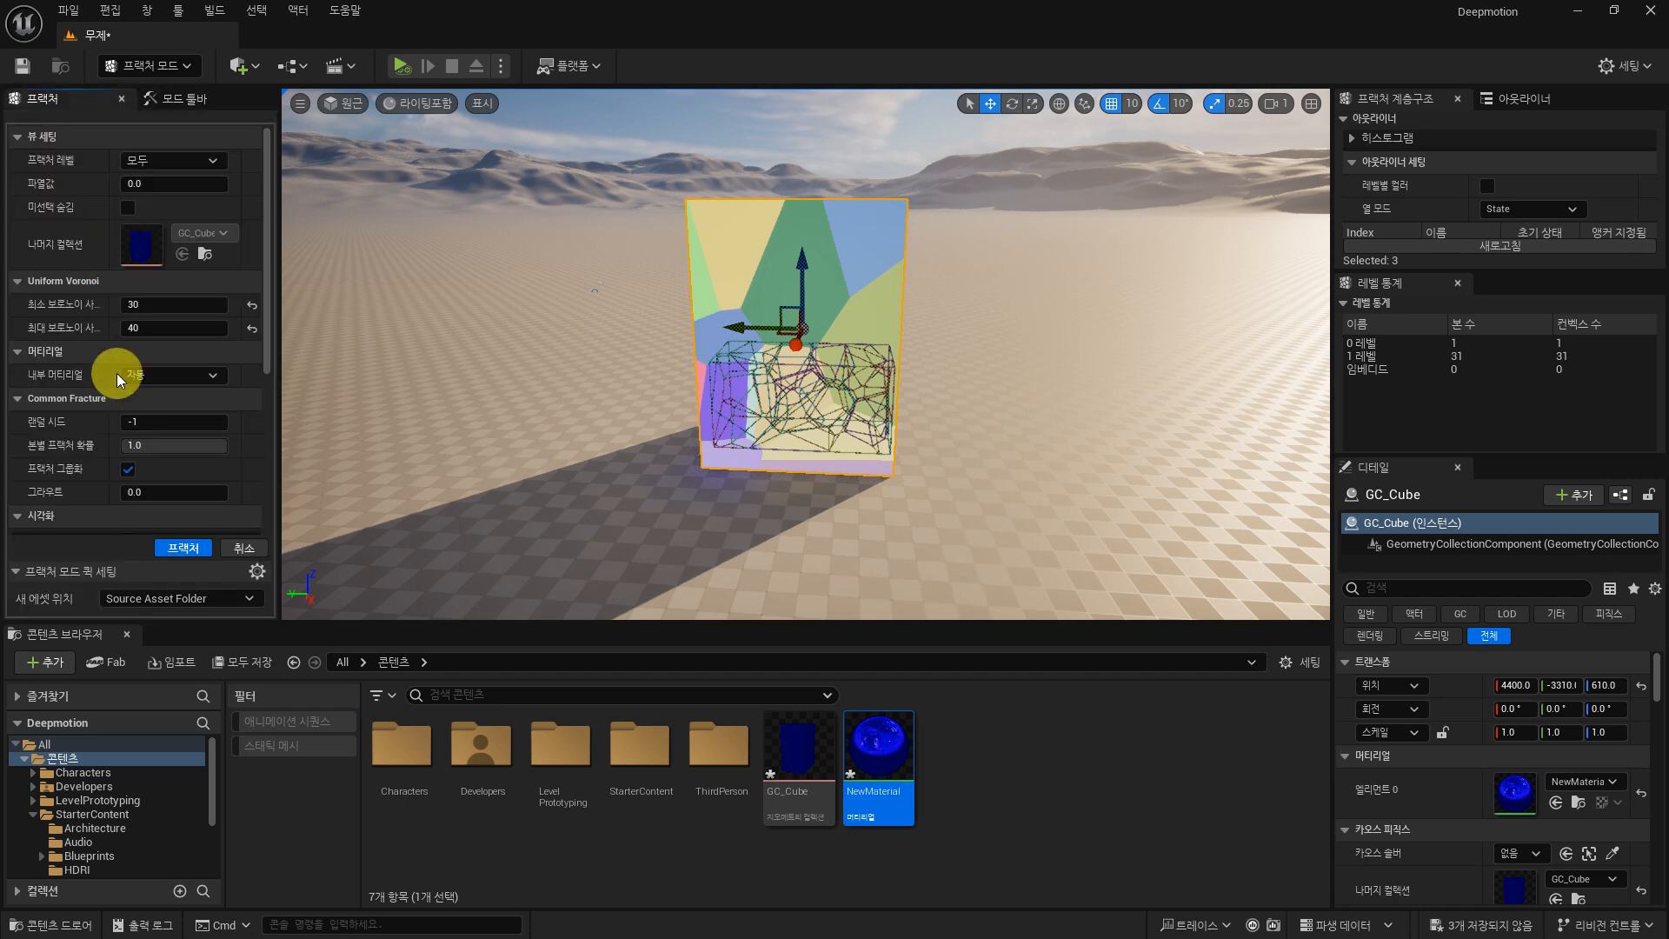
pyautogui.click(171, 305)
pyautogui.write('20')
pyautogui.click(155, 327)
pyautogui.write('20')
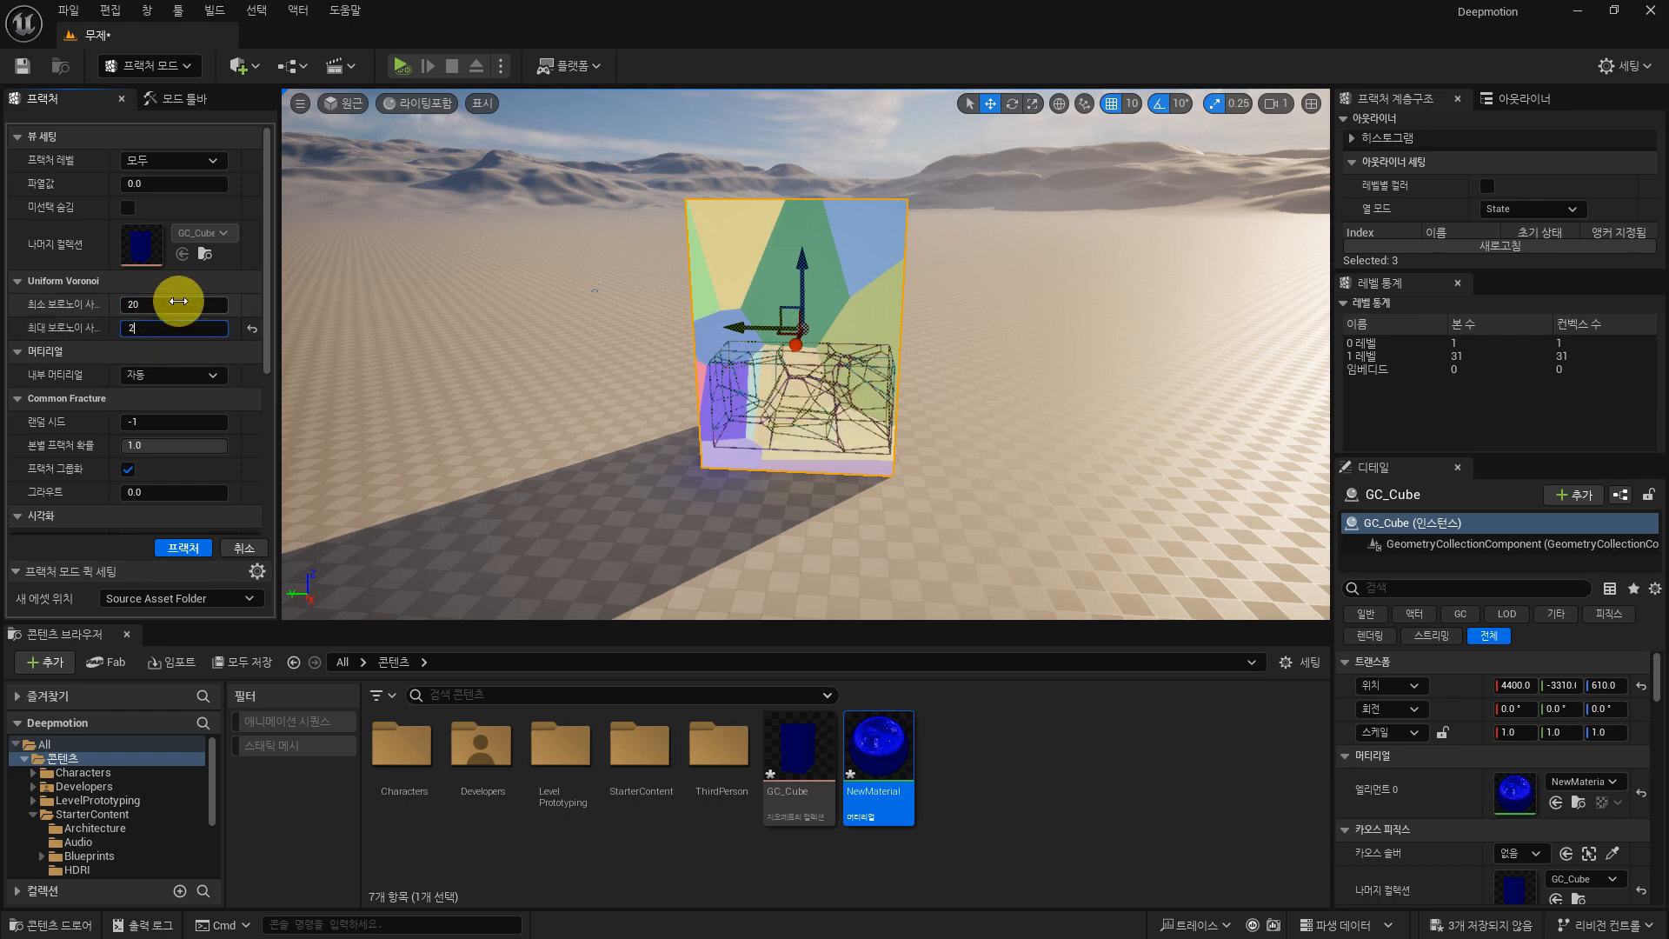
pyautogui.click(179, 302)
pyautogui.click(206, 548)
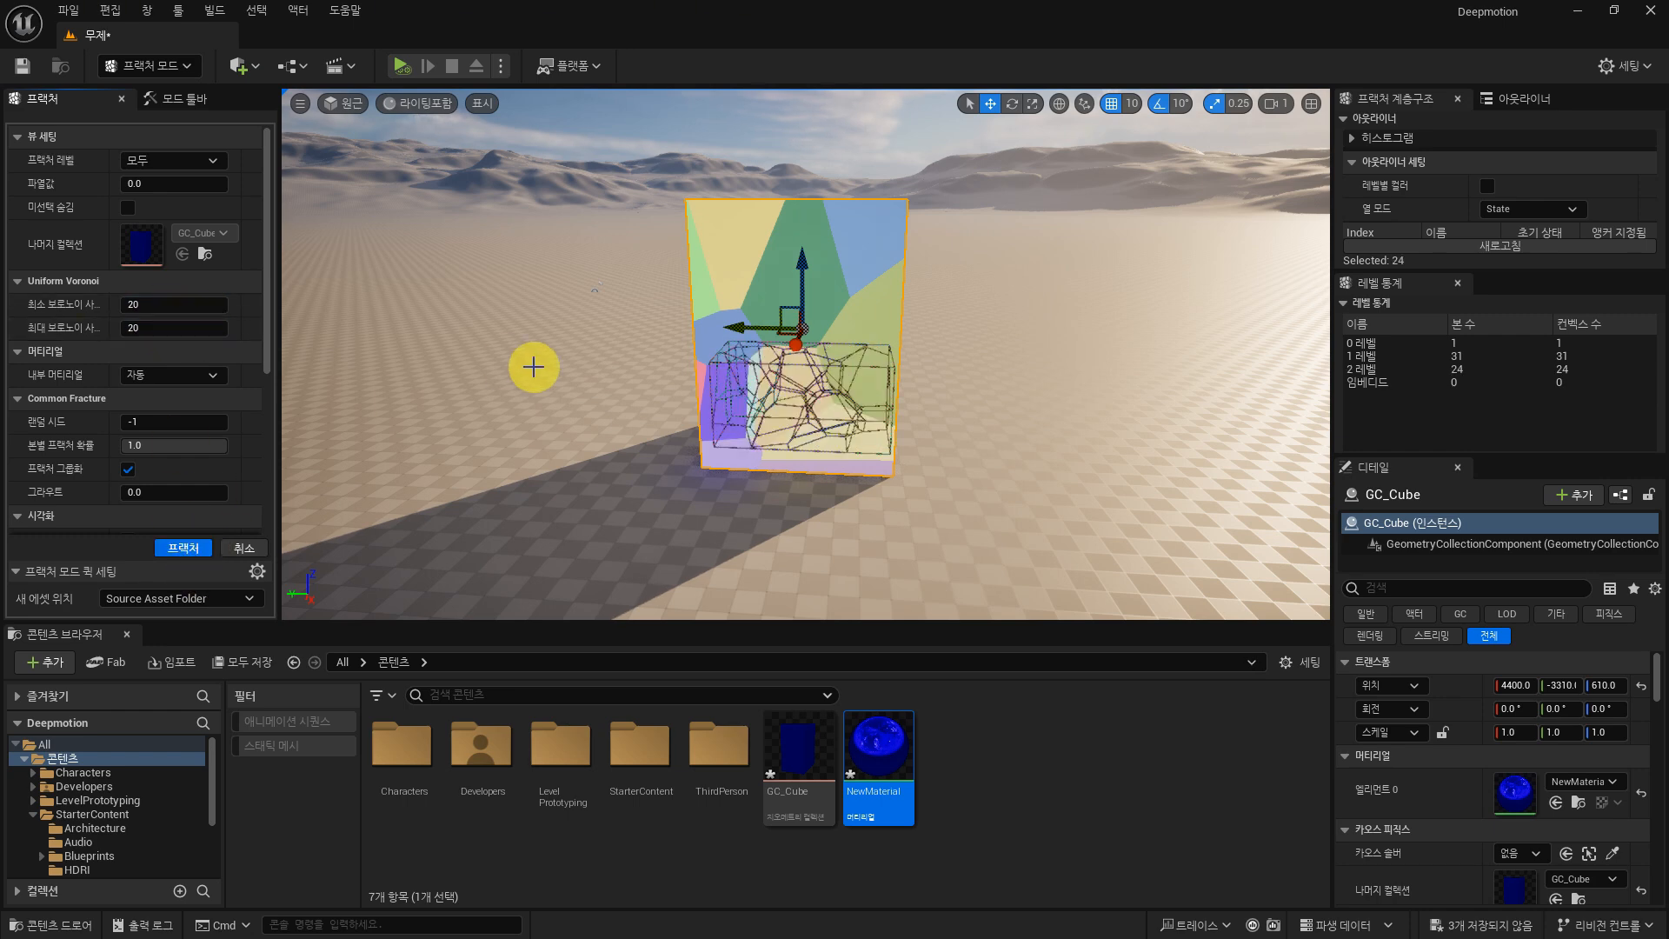
# Step: Select the two unsplit pieces along the bottom edge of the cube's shadowed face and fracture them with 20 Uniform Voronoi sites
pyautogui.click(1110, 357)
pyautogui.keyDown('alt'); pyautogui.moveTo(1113, 394); pyautogui.dragTo(808, 357); pyautogui.keyUp('alt')
pyautogui.keyDown('alt'); pyautogui.moveTo(629, 404); pyautogui.dragTo(739, 405); pyautogui.keyUp('alt')
pyautogui.keyDown('alt'); pyautogui.moveTo(665, 448); pyautogui.dragTo(848, 447); pyautogui.keyUp('alt')
pyautogui.click(737, 464)
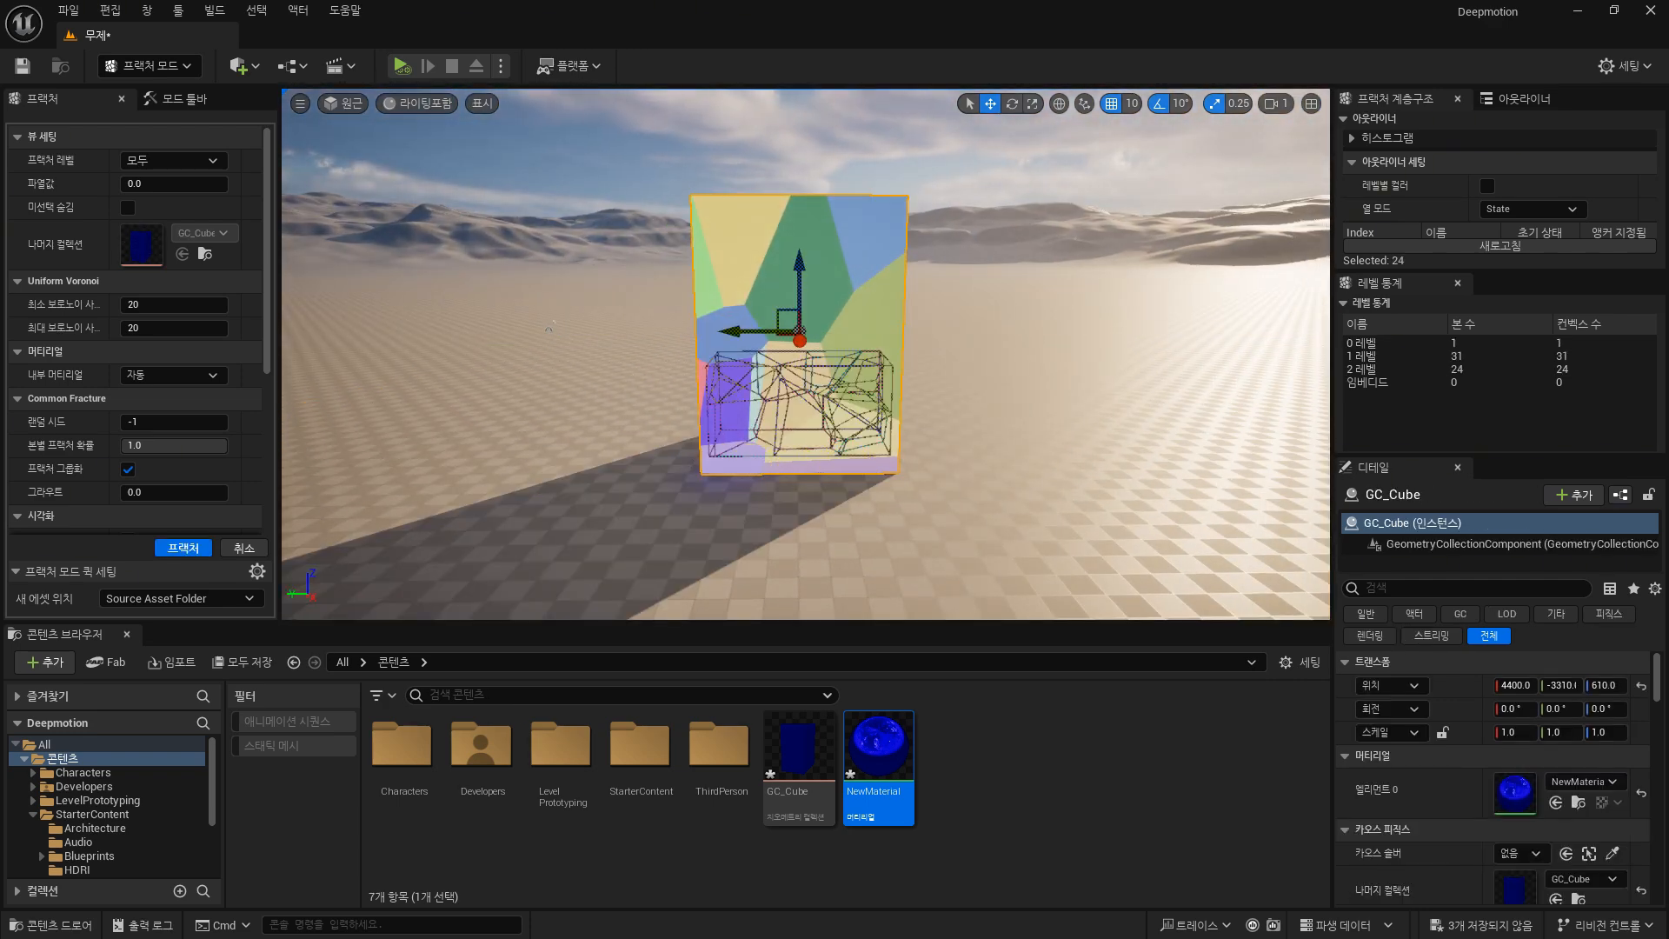
pyautogui.click(847, 469)
pyautogui.keyDown('shift'); pyautogui.click(737, 464); pyautogui.keyUp('shift')
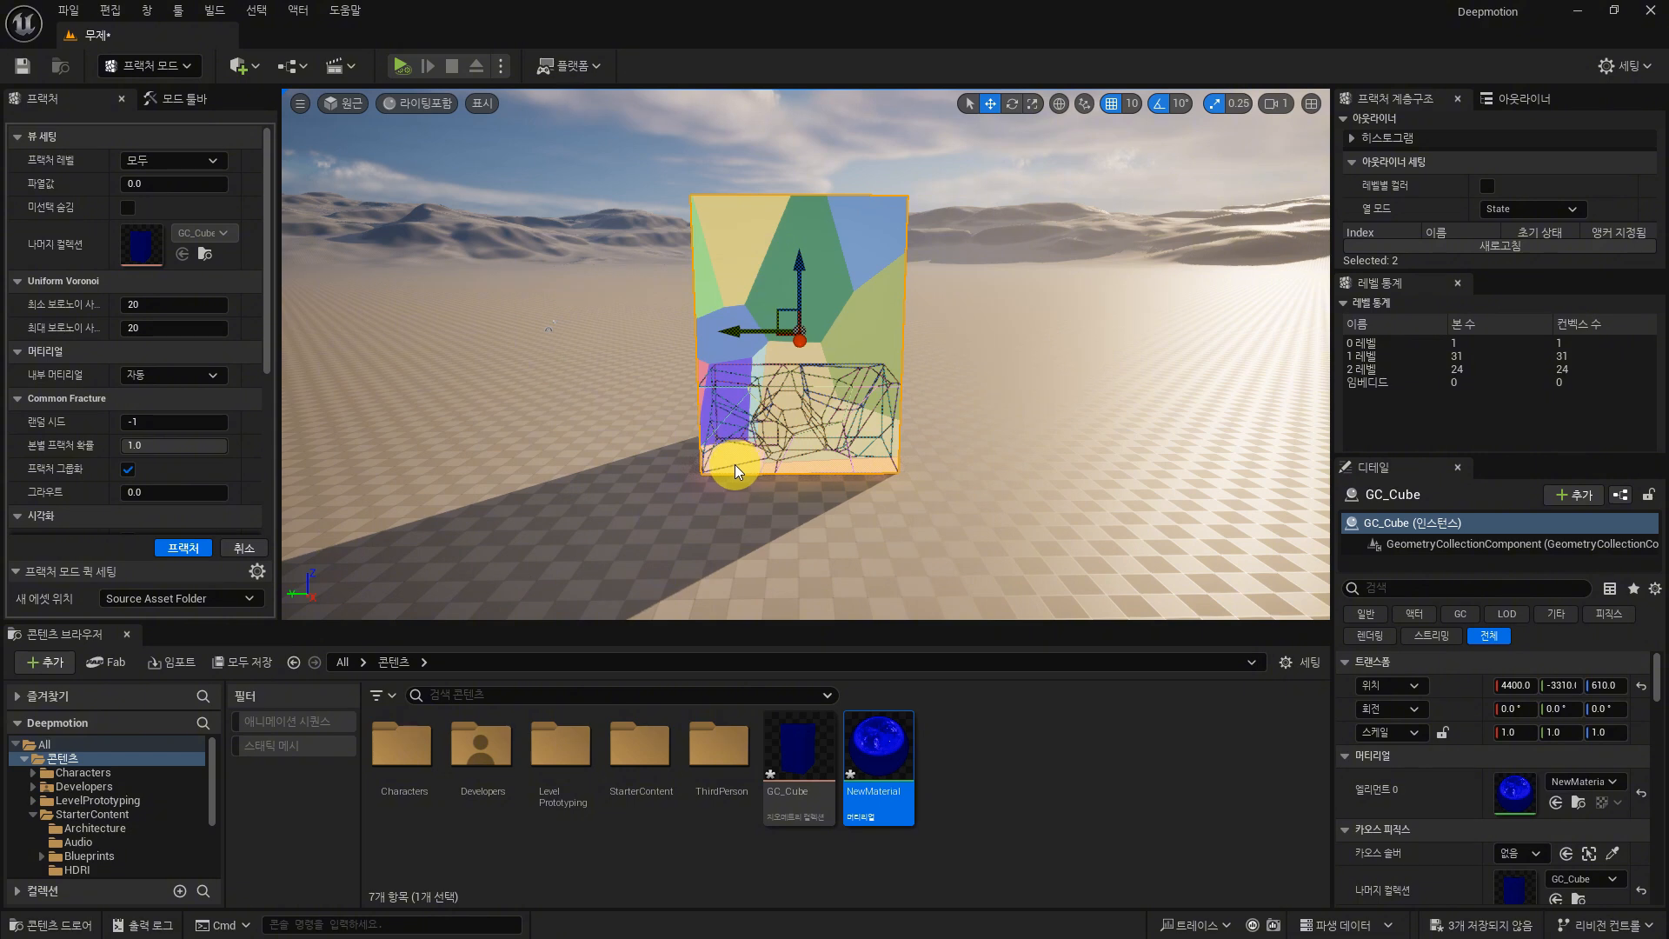
pyautogui.click(176, 552)
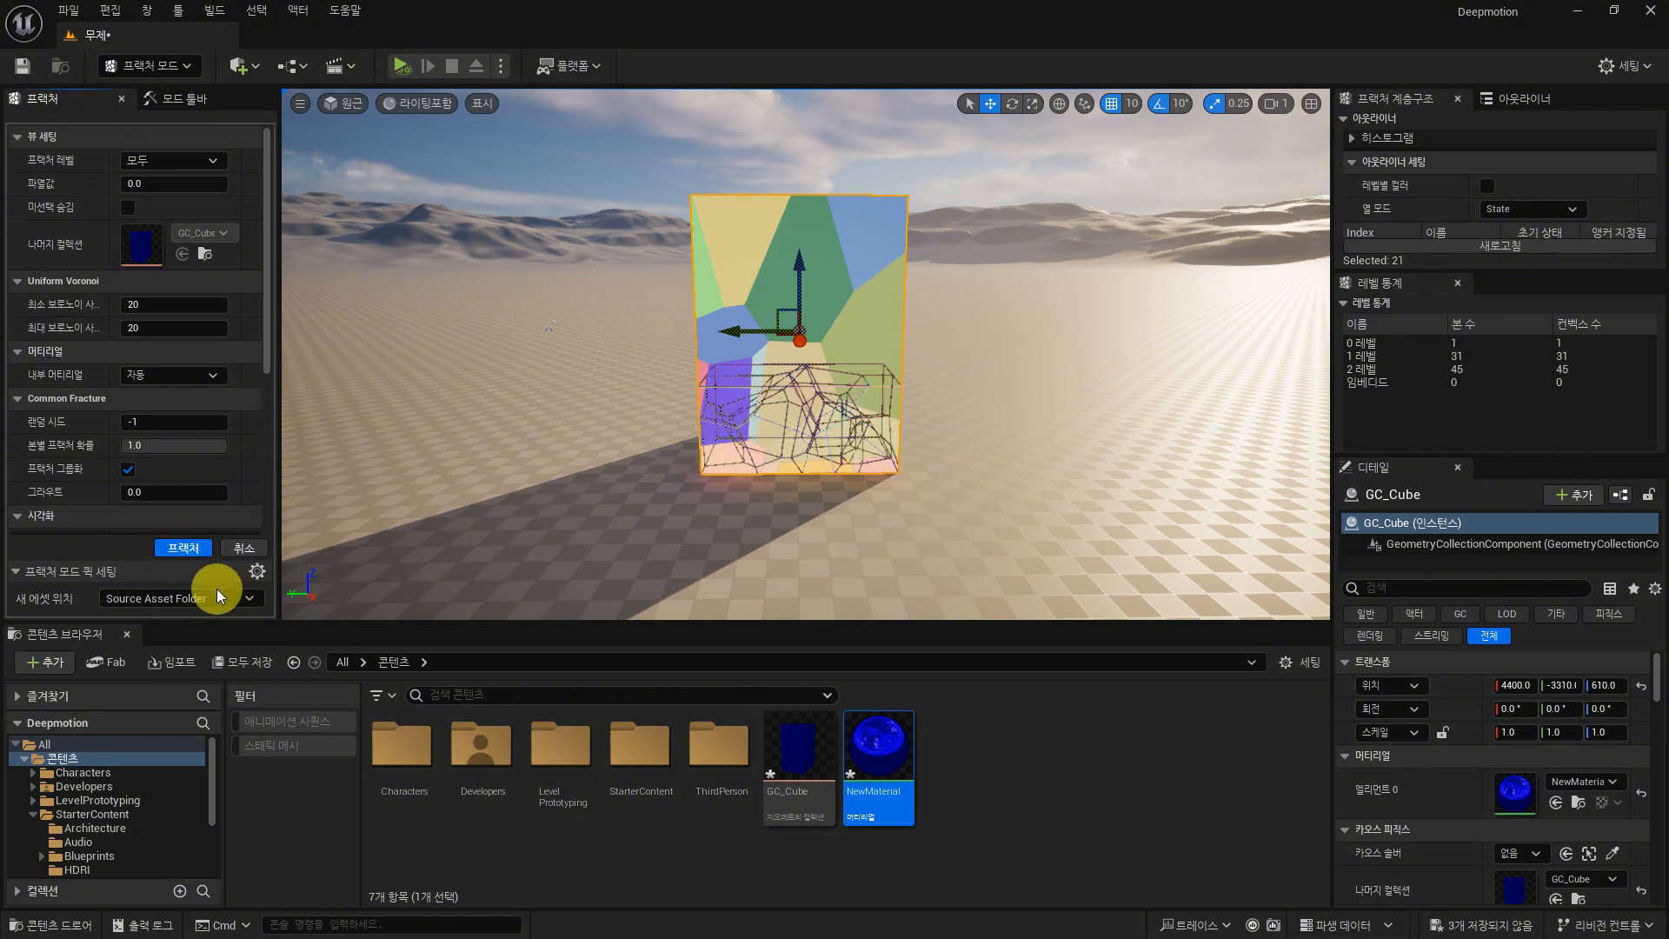
# Step: Raise the maximum Voronoi sites to 40 and fracture the selected bottom fragments once more
pyautogui.click(158, 326)
pyautogui.write('40')
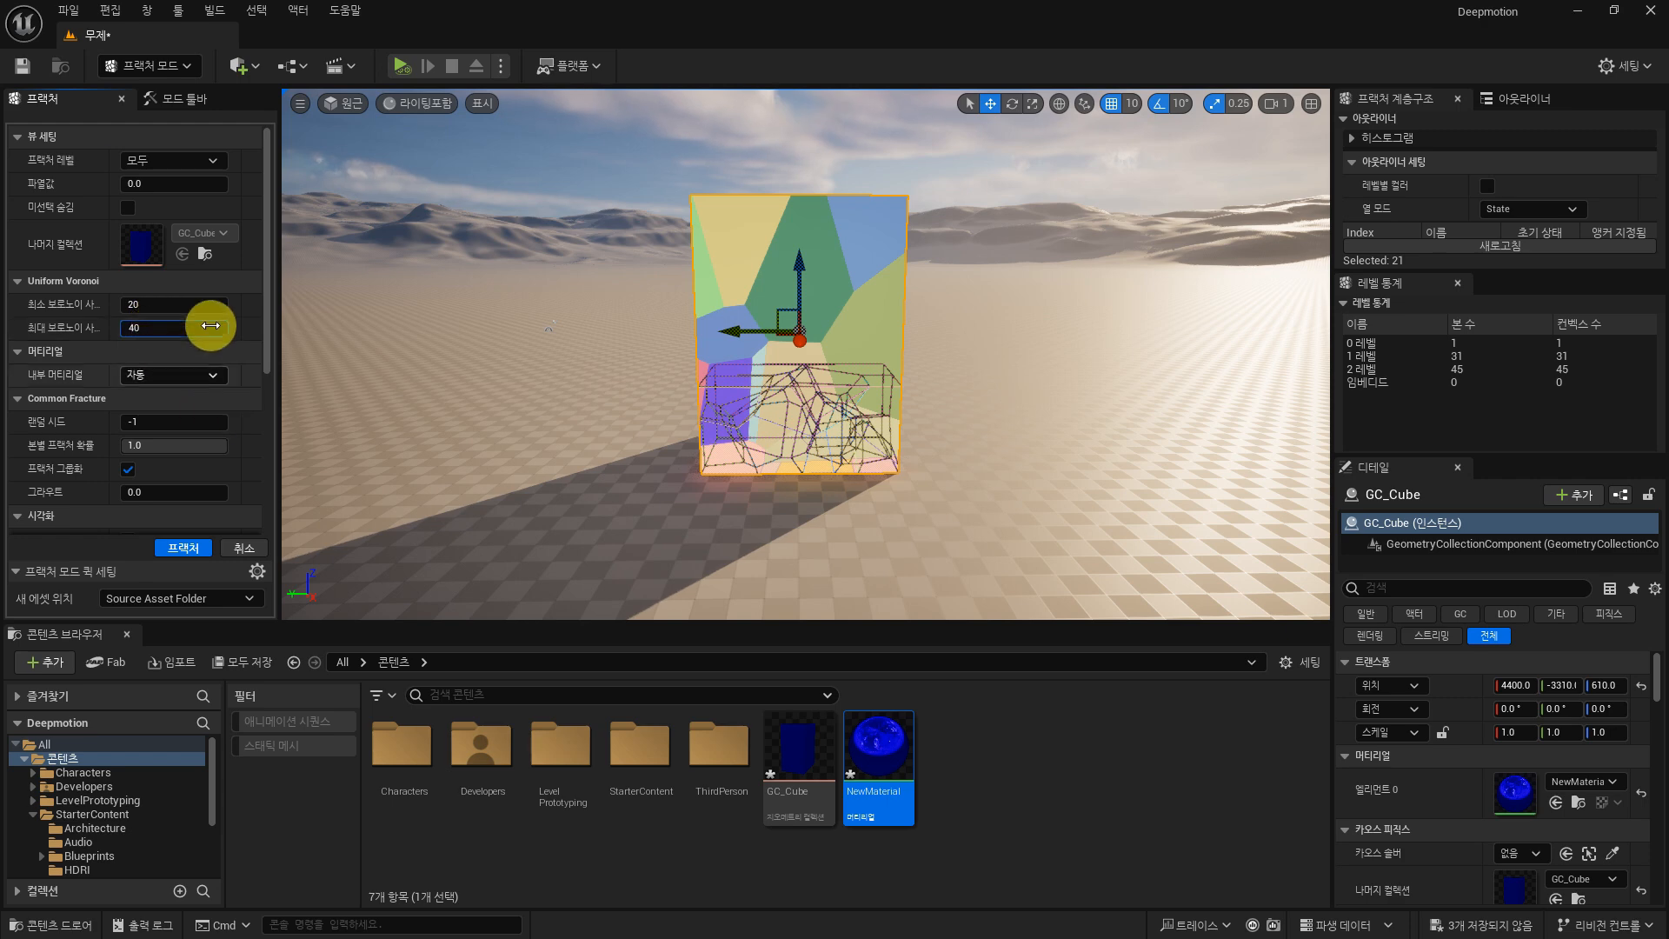
pyautogui.click(183, 549)
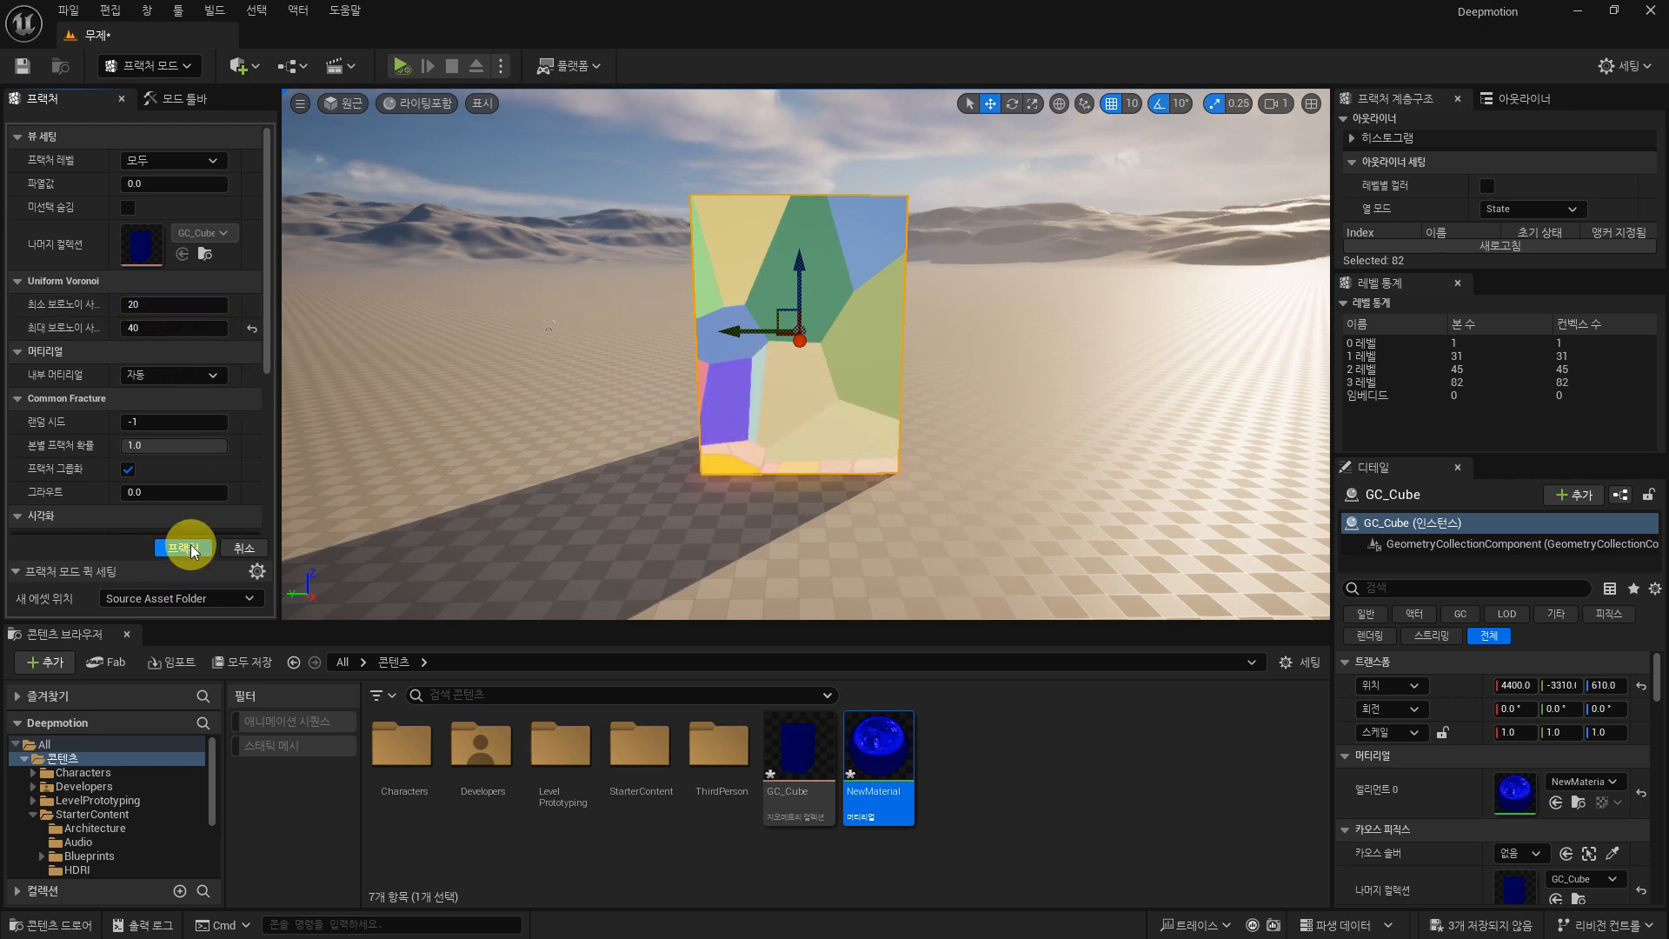
# Step: Fracture a single large piece on the lower part of the cube's narrow face with 20 to 40 Uniform Voronoi sites
pyautogui.click(1136, 445)
pyautogui.keyDown('alt'); pyautogui.moveTo(879, 484); pyautogui.dragTo(801, 492); pyautogui.keyUp('alt')
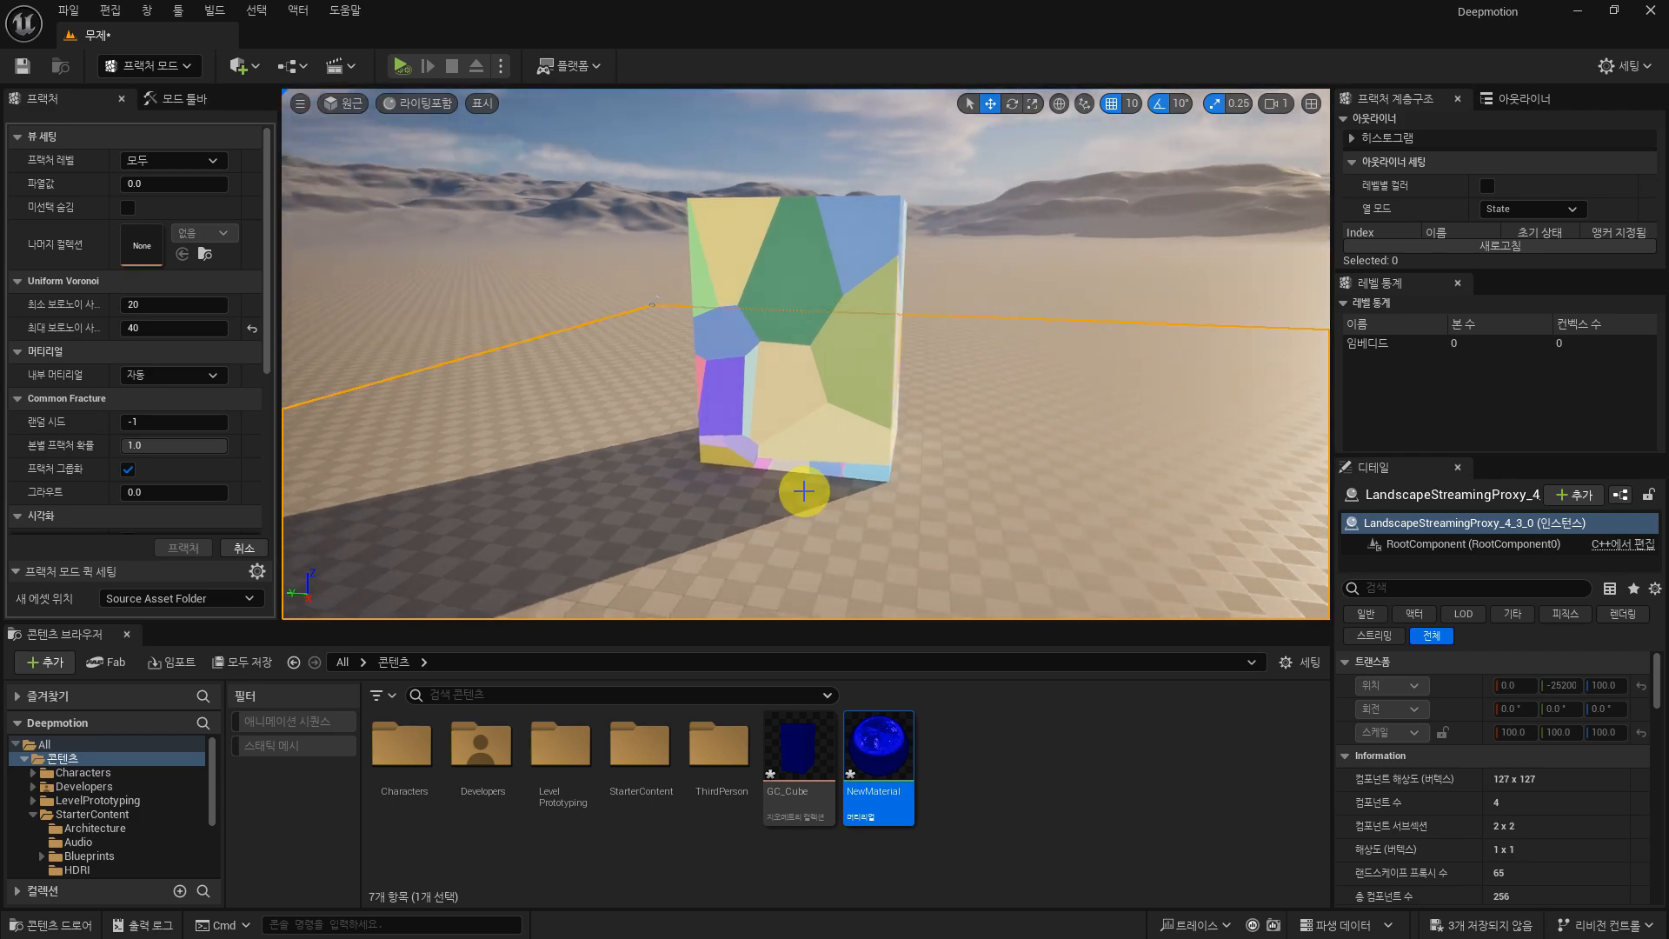
pyautogui.keyDown('alt'); pyautogui.moveTo(1098, 438); pyautogui.dragTo(1152, 477); pyautogui.keyUp('alt')
pyautogui.click(867, 393)
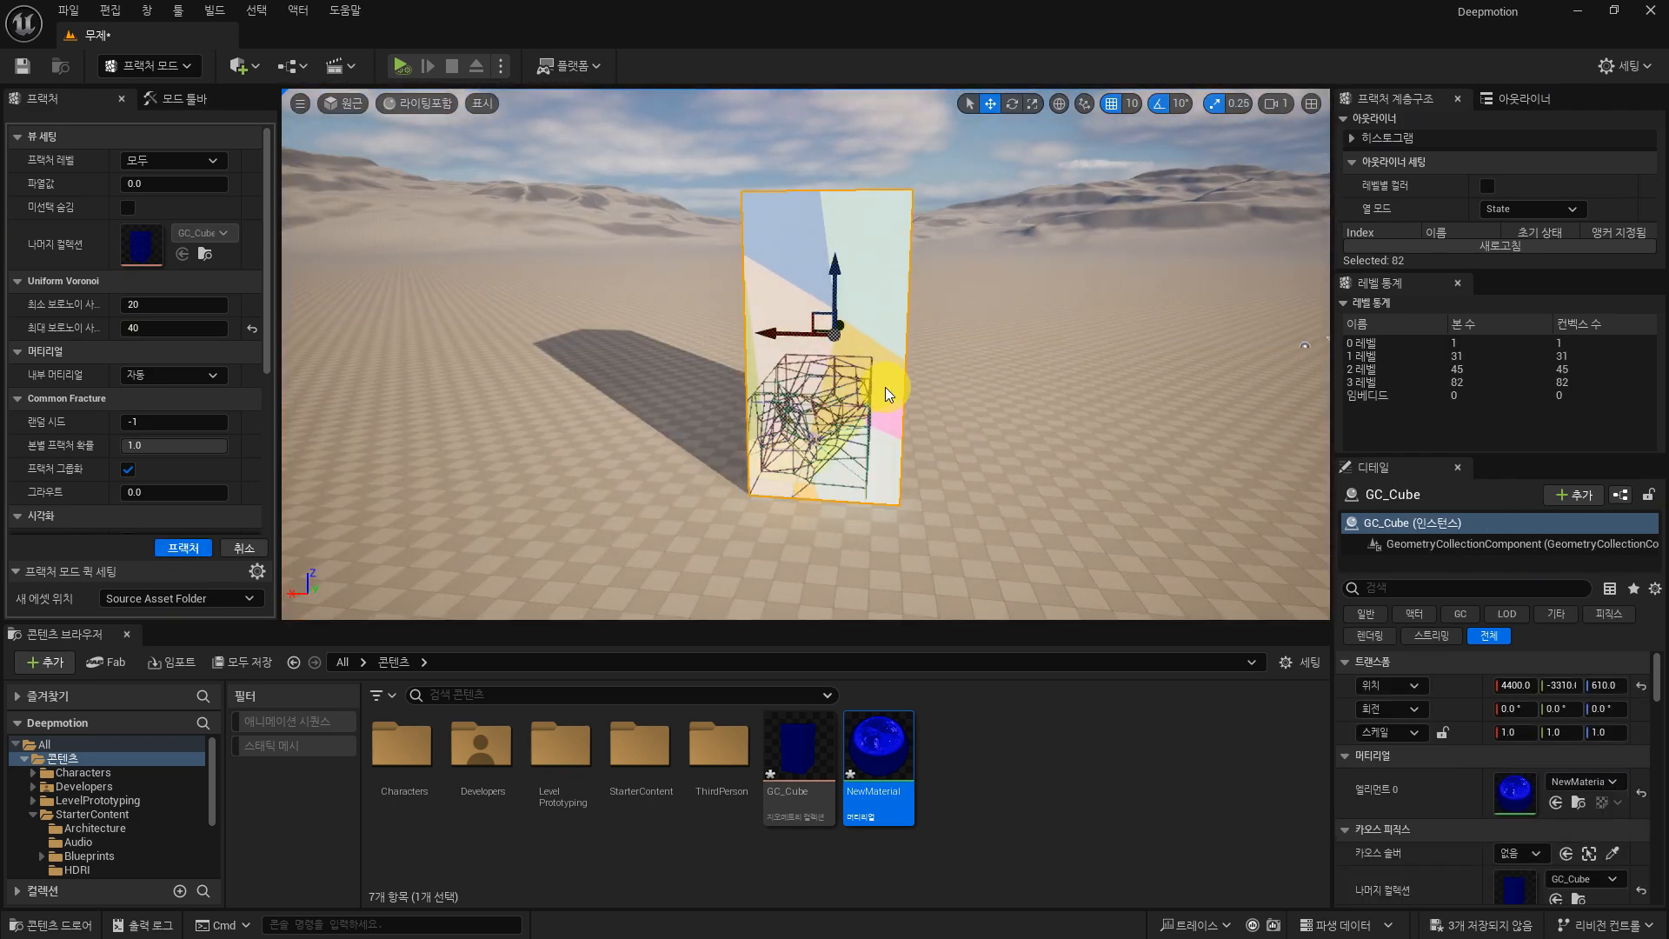
pyautogui.click(891, 382)
pyautogui.keyDown('alt'); pyautogui.moveTo(983, 380); pyautogui.dragTo(800, 453); pyautogui.keyUp('alt')
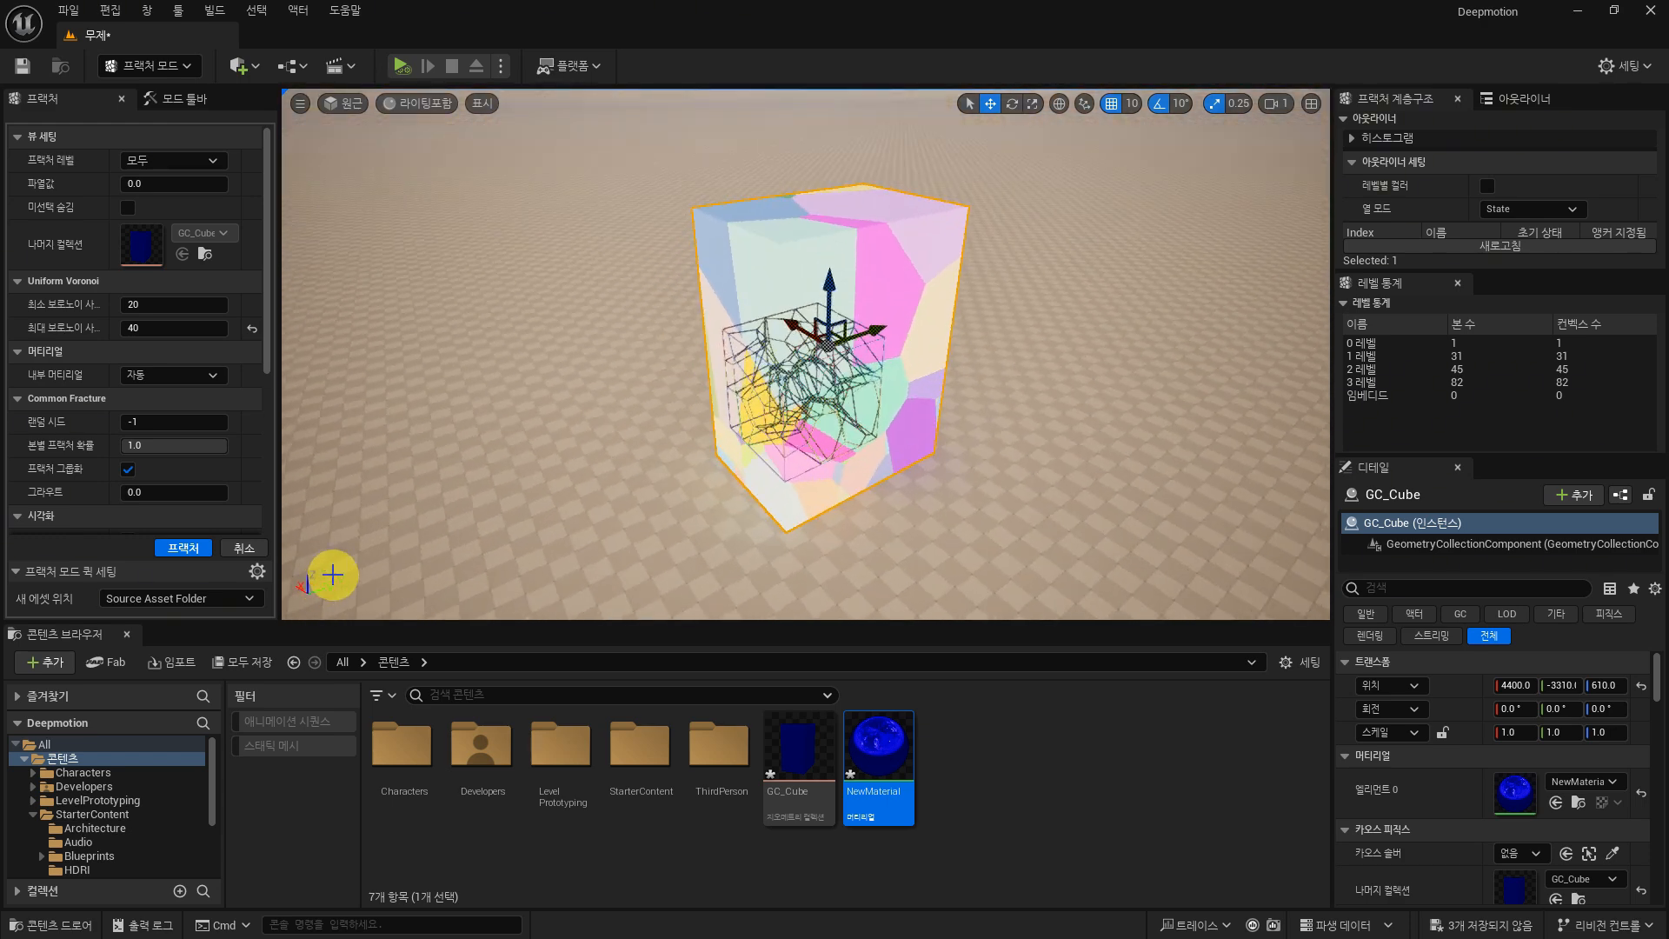
pyautogui.click(195, 554)
pyautogui.click(893, 545)
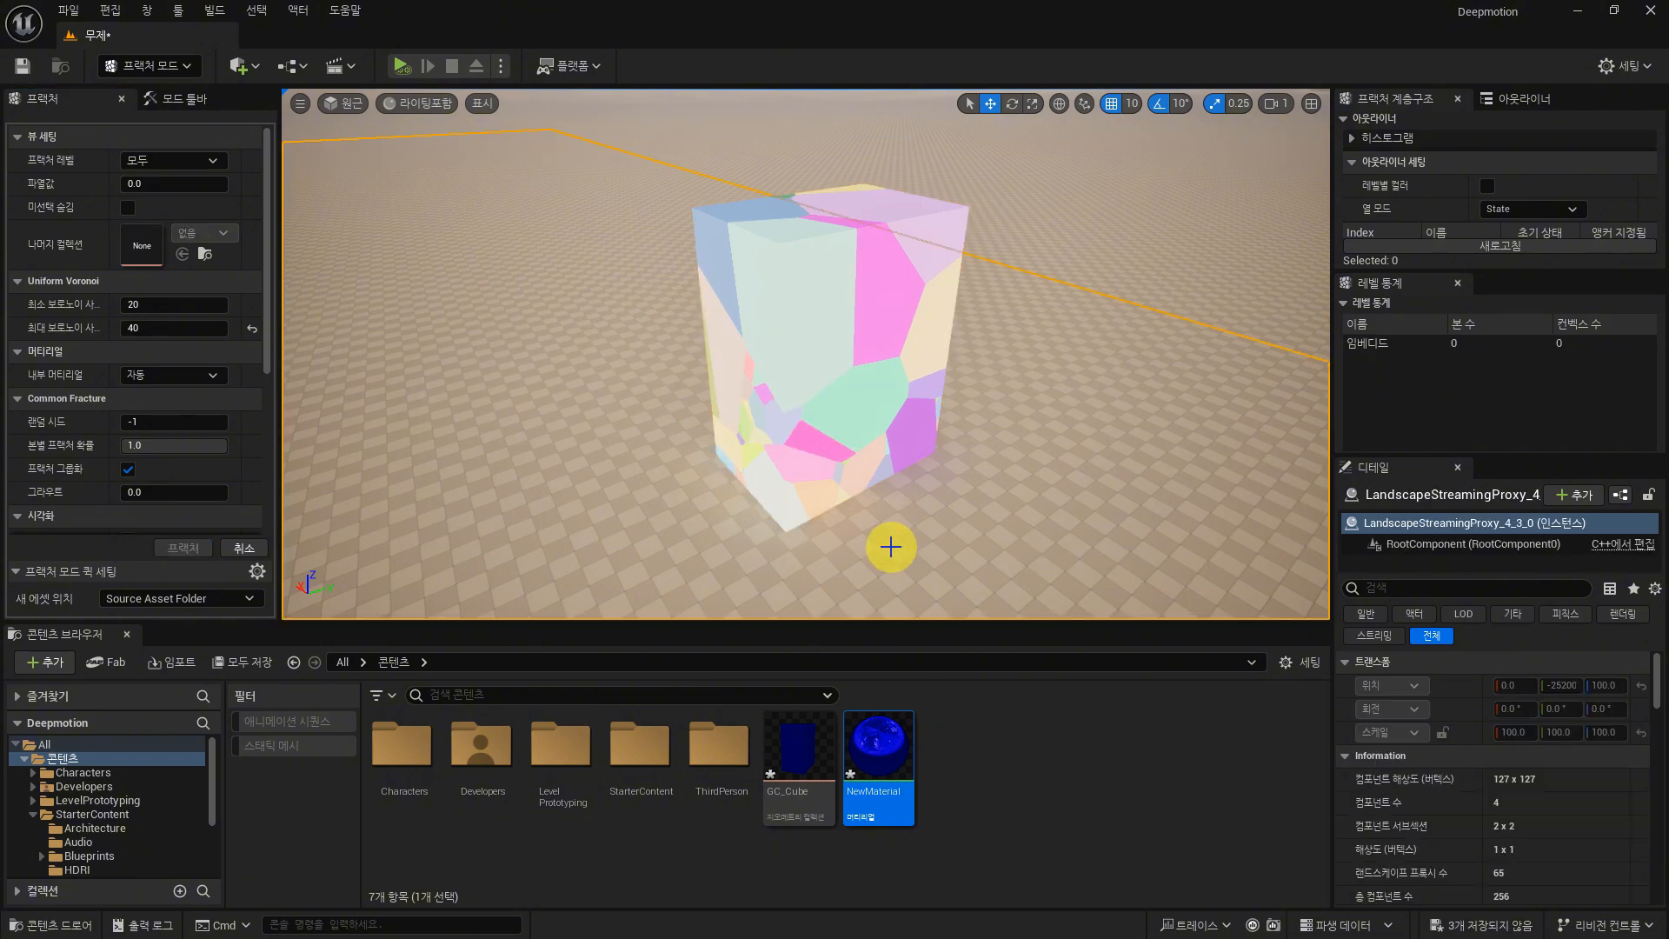
# Step: Fracture the large central piece of the cube's shadowed face with Uniform Voronoi, using 20 to 40 sites
pyautogui.keyDown('alt'); pyautogui.moveTo(892, 545); pyautogui.dragTo(1091, 468); pyautogui.keyUp('alt')
pyautogui.keyDown('alt'); pyautogui.moveTo(670, 493); pyautogui.dragTo(956, 465); pyautogui.keyUp('alt')
pyautogui.moveTo(637, 471)
pyautogui.keyDown('alt'); pyautogui.mouseDown()
pyautogui.moveTo(834, 439)
pyautogui.moveTo(638, 470)
pyautogui.mouseUp(); pyautogui.keyUp('alt')
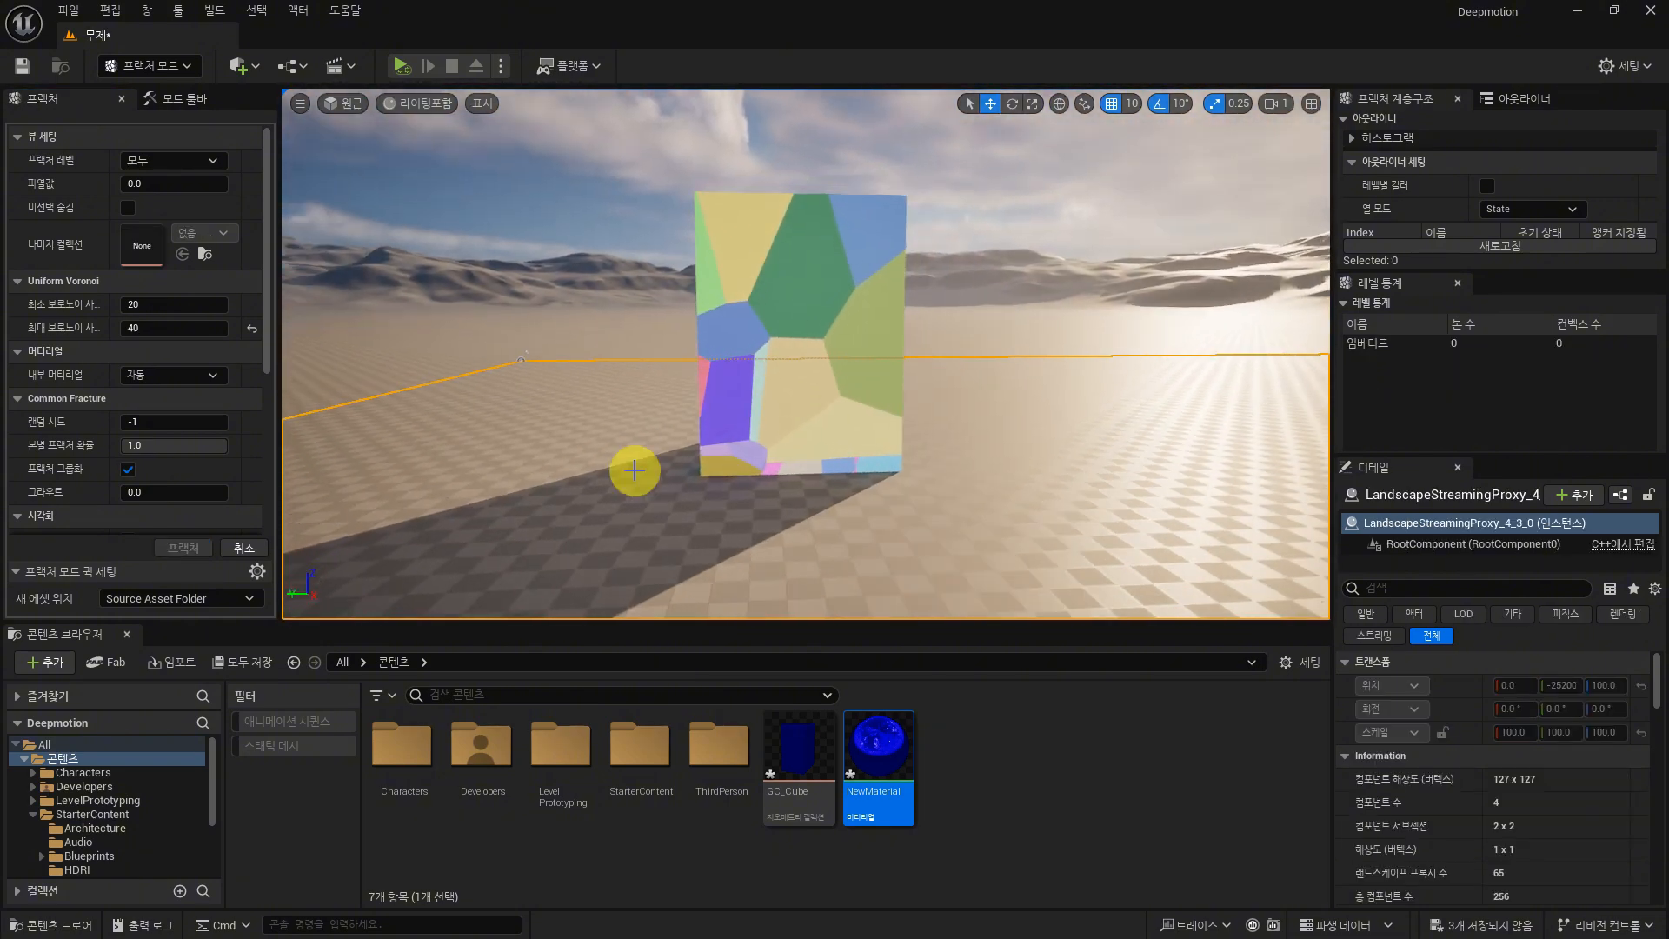
pyautogui.click(809, 402)
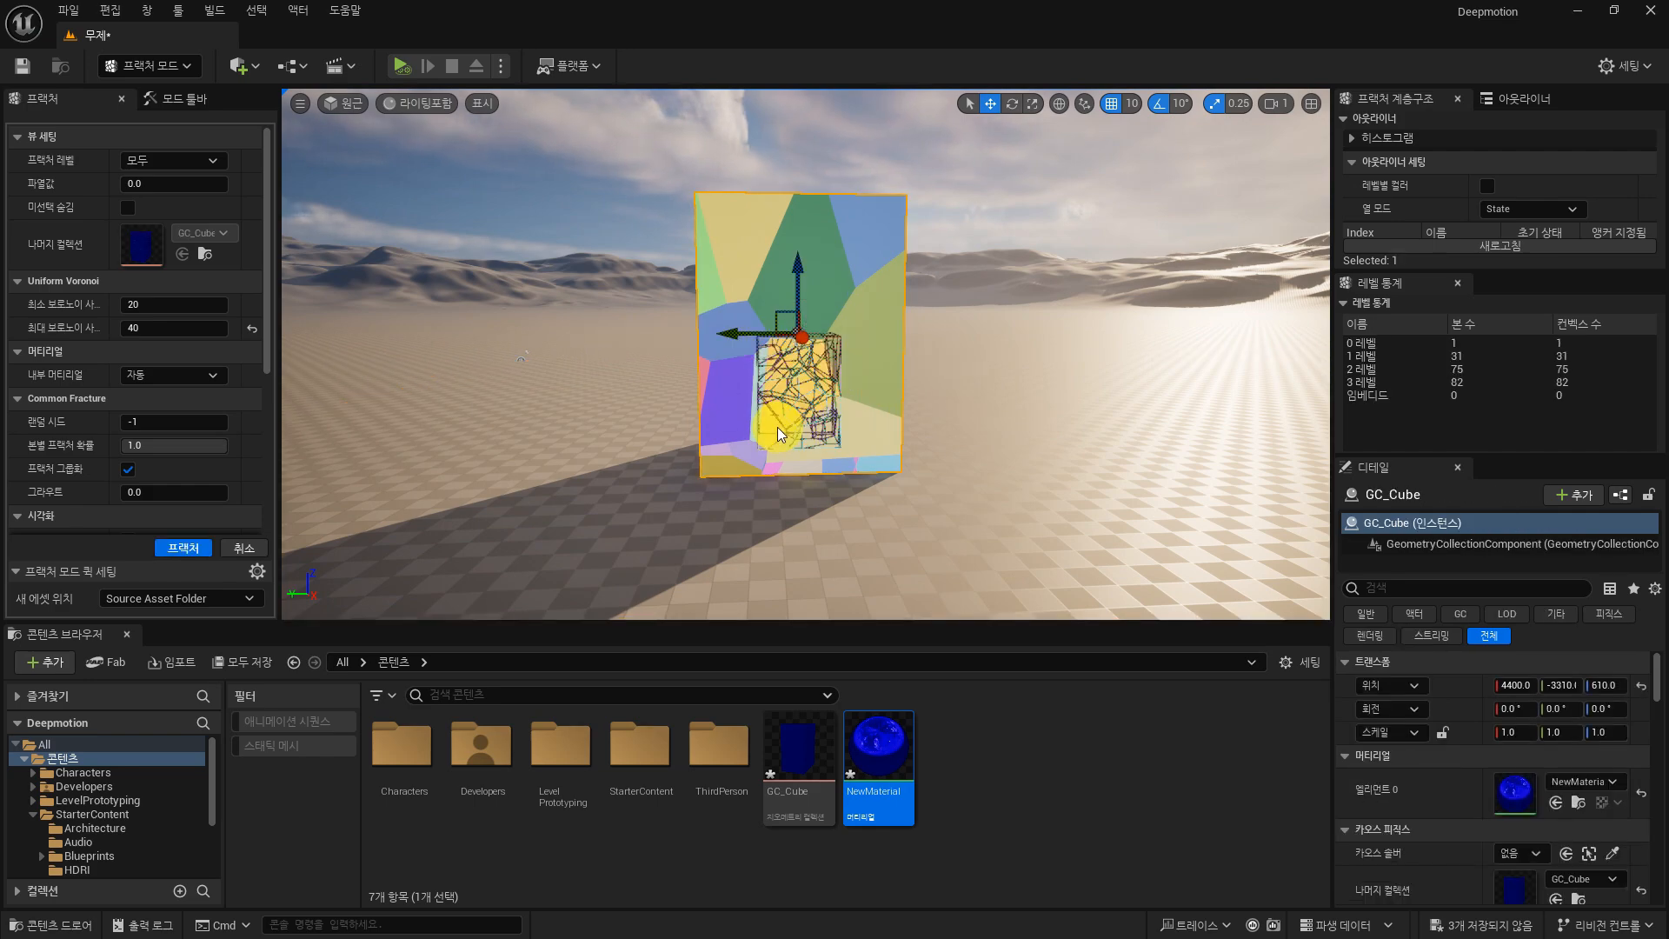
pyautogui.keyDown('alt'); pyautogui.moveTo(1022, 347); pyautogui.dragTo(462, 347); pyautogui.keyUp('alt')
pyautogui.scroll(5, 818, 383)
pyautogui.click(202, 555)
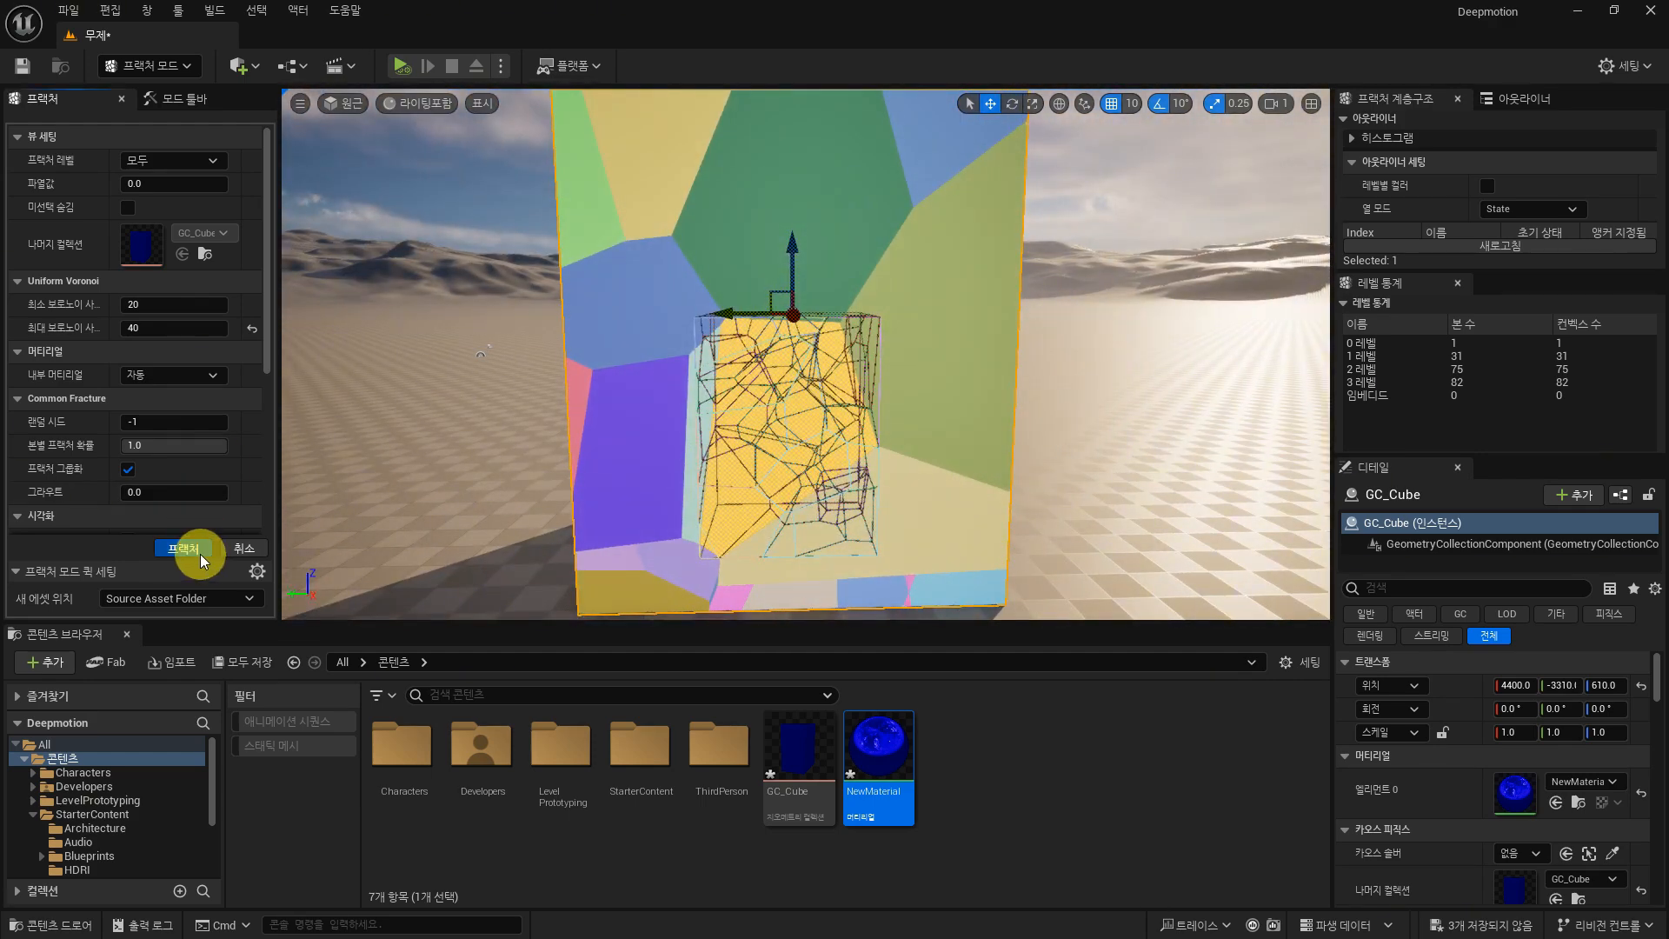
pyautogui.click(1111, 483)
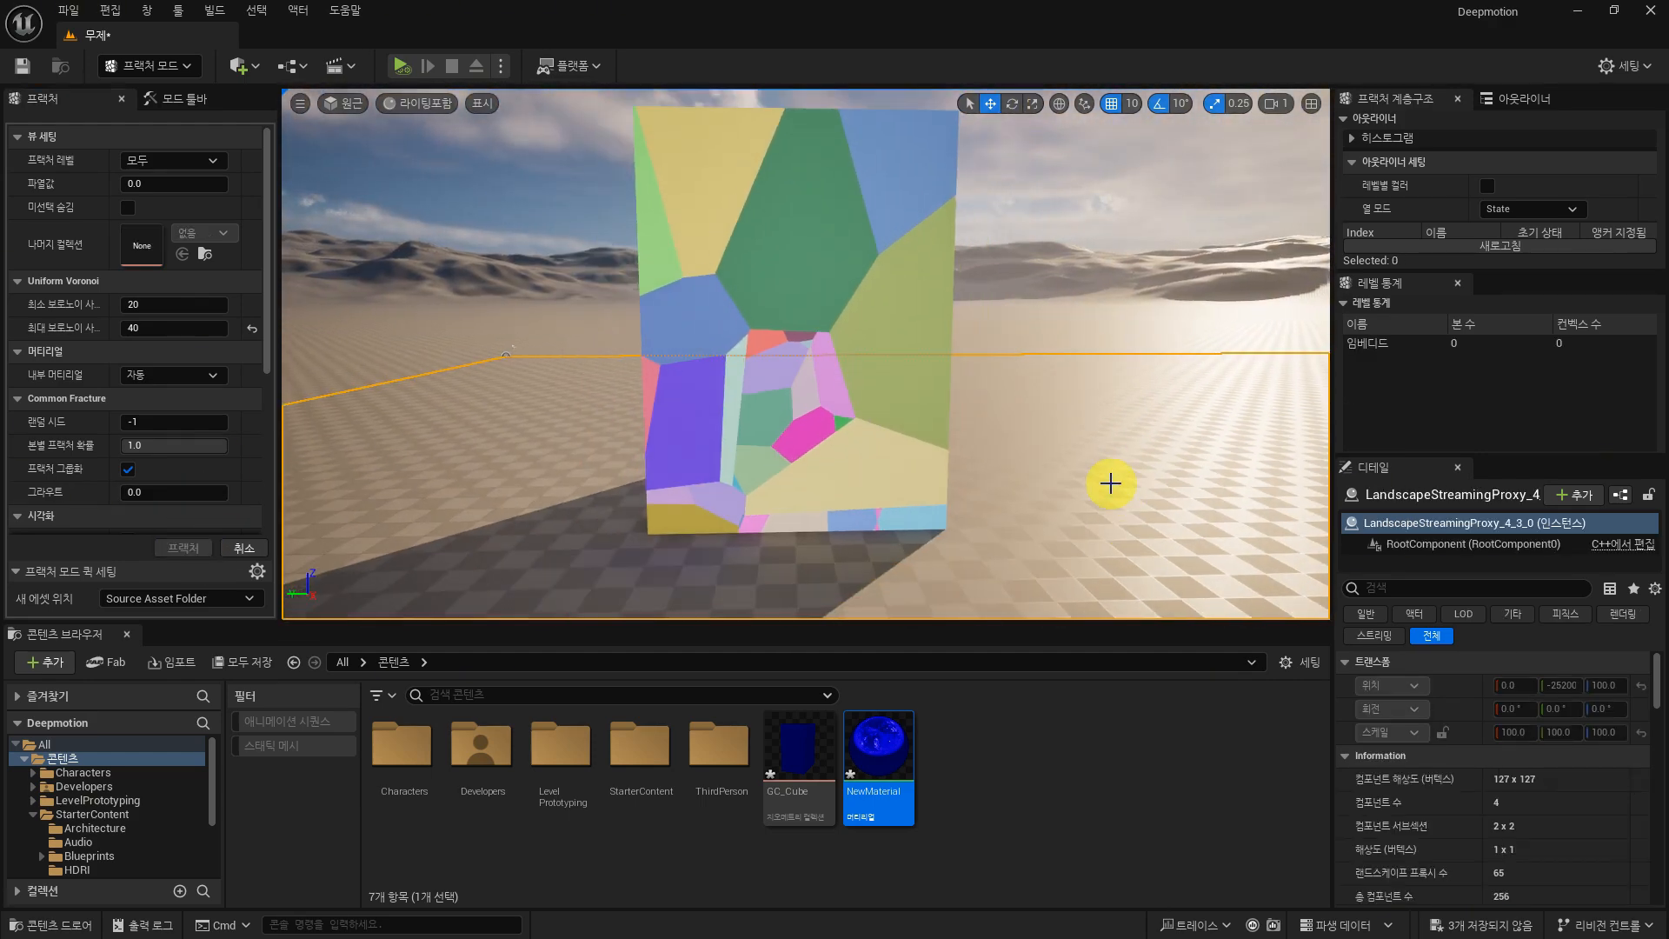
# Step: Switch from Fracture mode back to Selection mode and select the fractured cube
pyautogui.scroll(-5, 1106, 461)
pyautogui.keyDown('alt'); pyautogui.moveTo(1095, 440); pyautogui.dragTo(1044, 406); pyautogui.keyUp('alt')
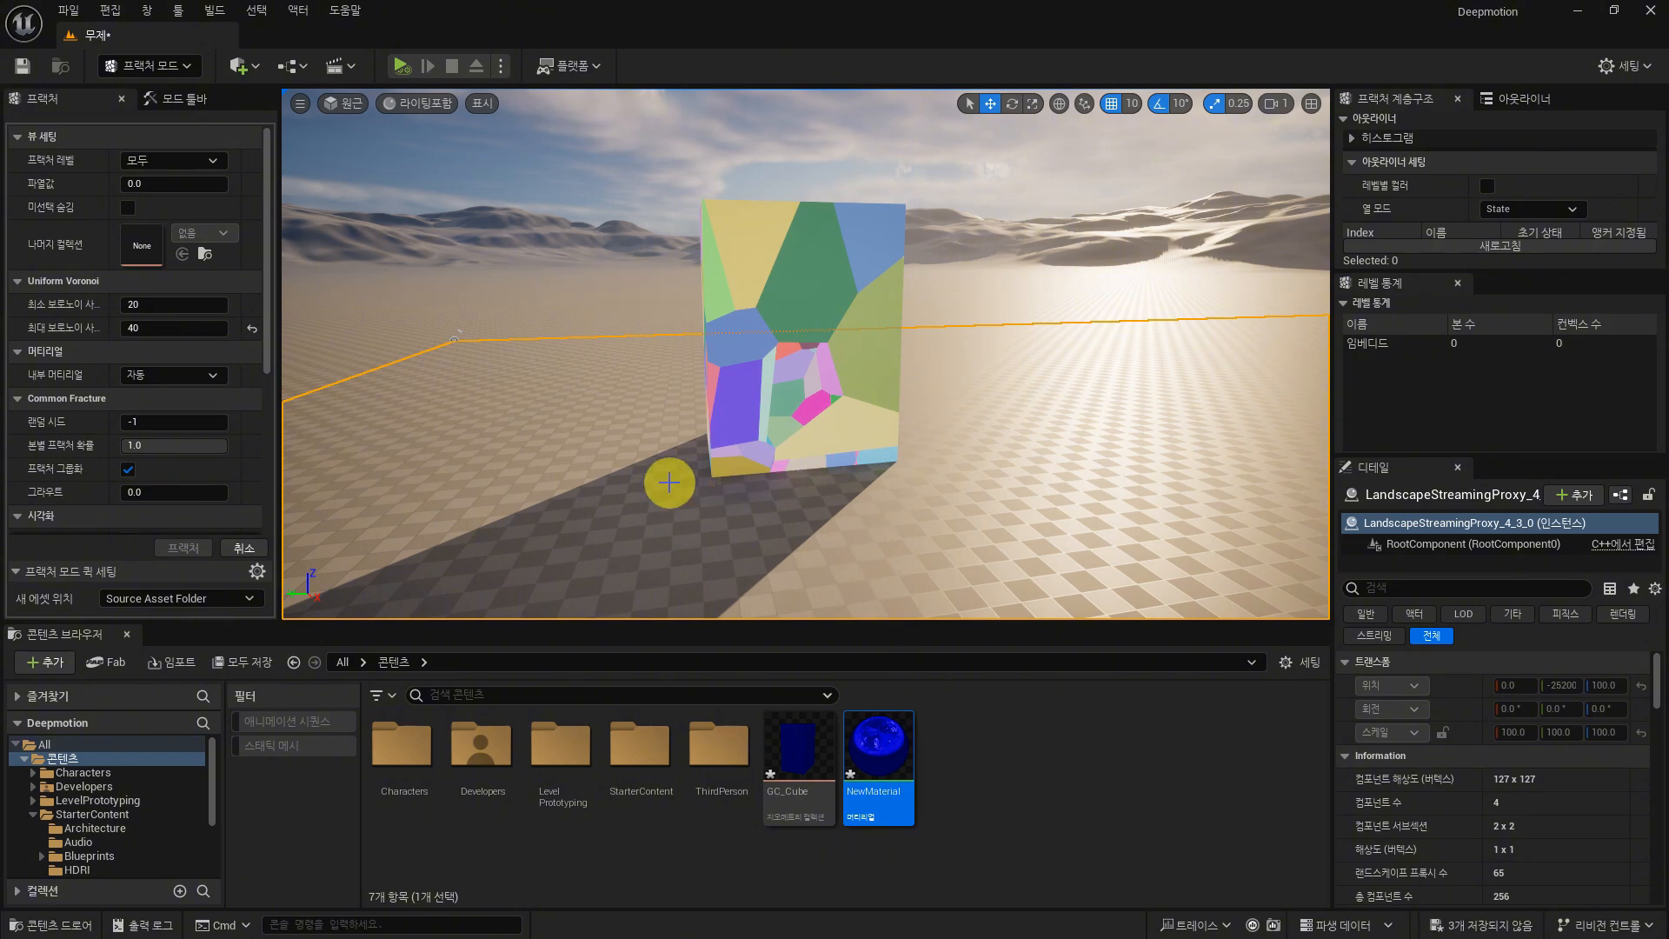
pyautogui.keyDown('alt'); pyautogui.moveTo(671, 483); pyautogui.dragTo(1173, 500); pyautogui.keyUp('alt')
pyautogui.scroll(-4, 605, 534)
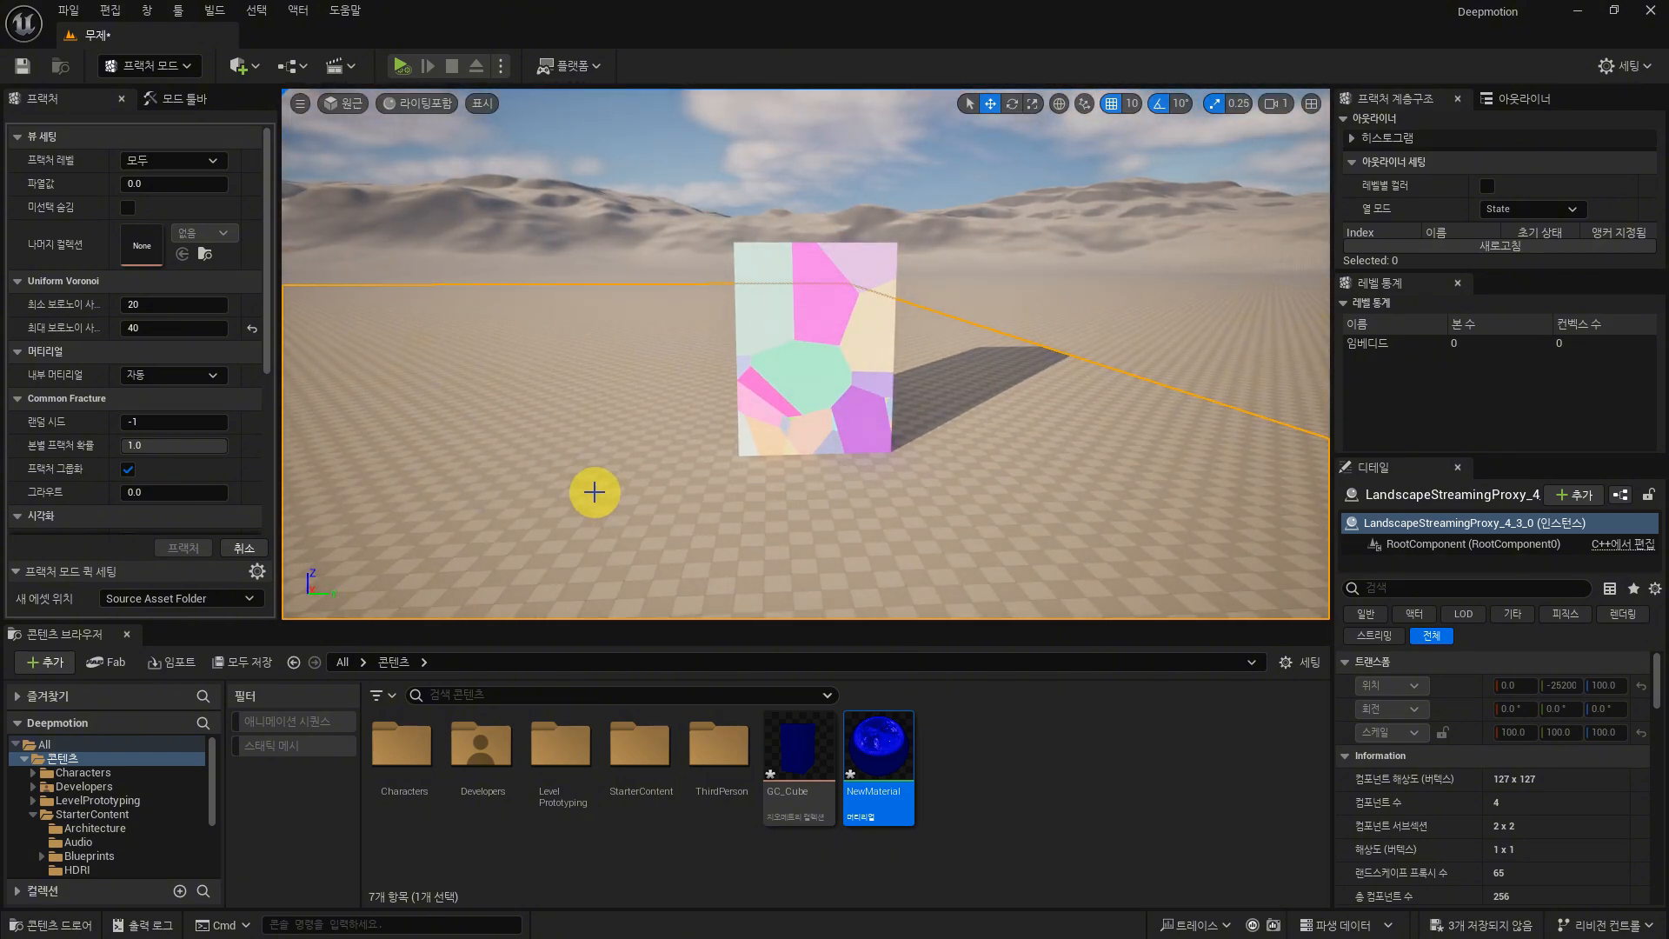
pyautogui.keyDown('alt'); pyautogui.moveTo(904, 461); pyautogui.dragTo(721, 504); pyautogui.keyUp('alt')
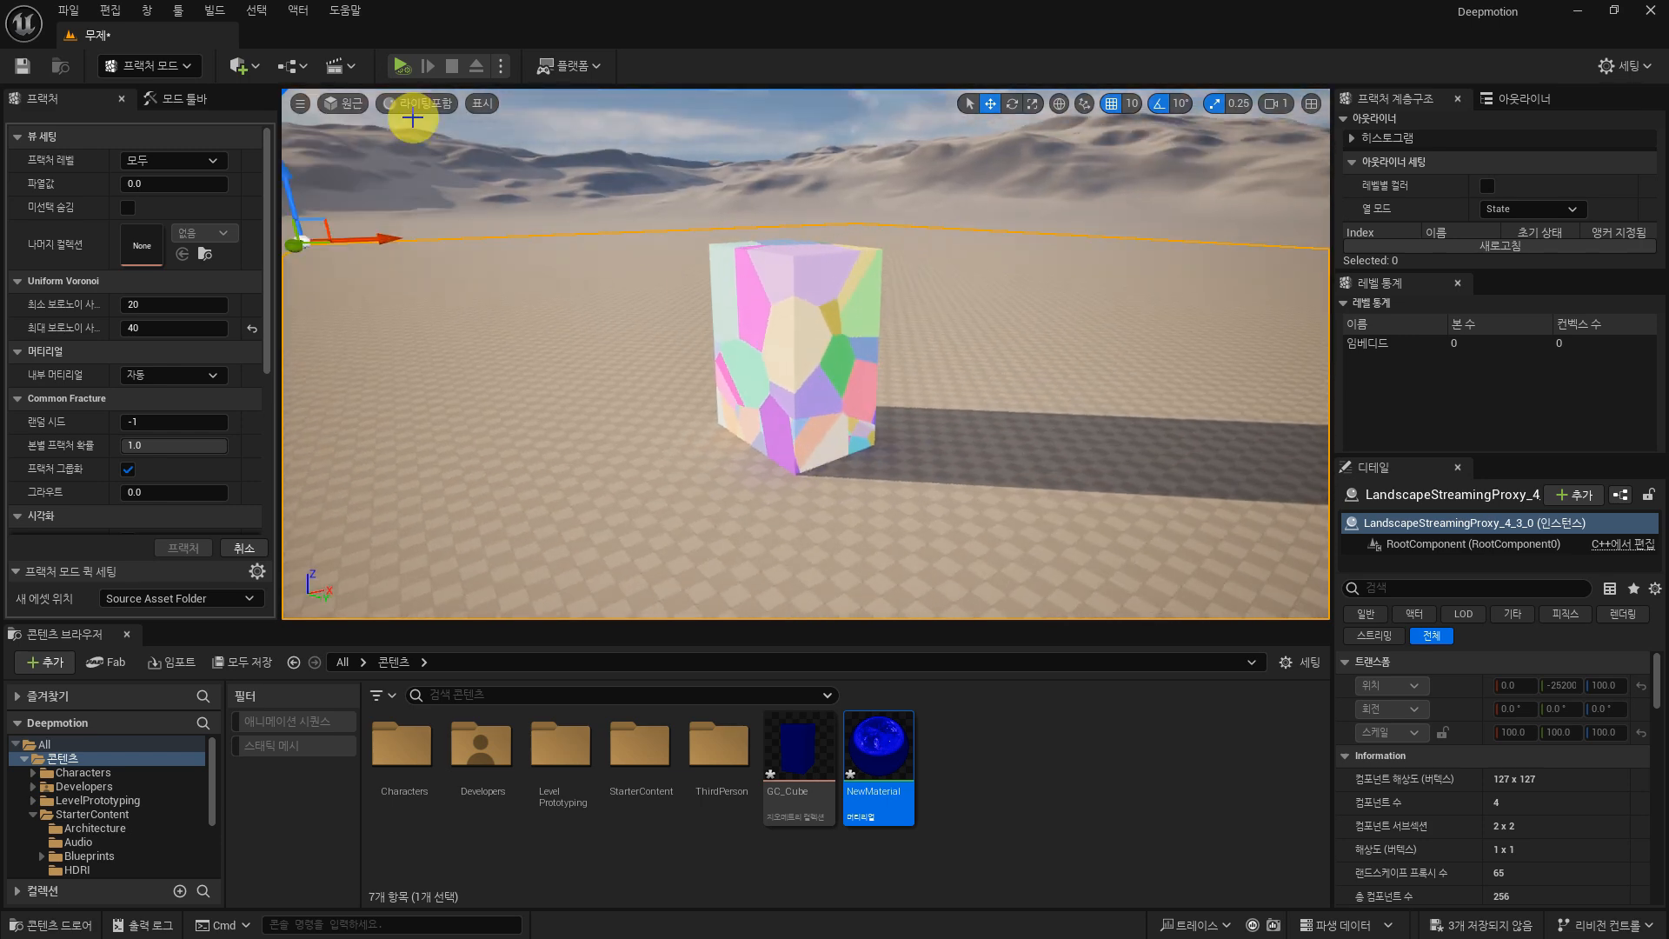
pyautogui.click(176, 66)
pyautogui.click(168, 94)
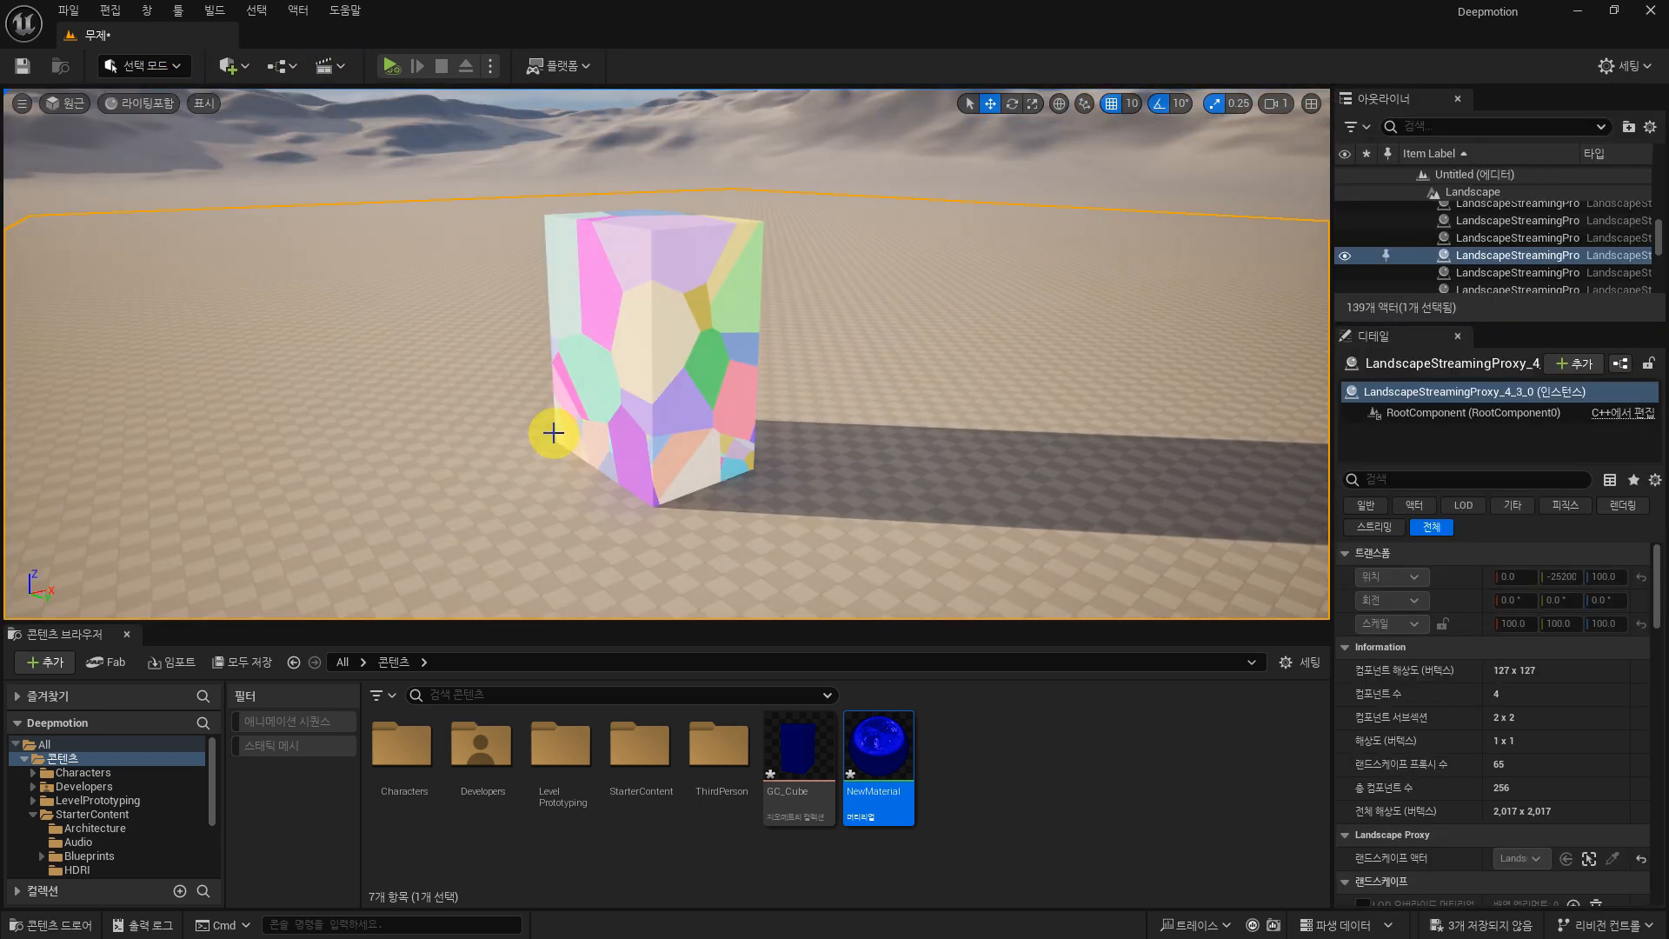
pyautogui.scroll(-1, 733, 454)
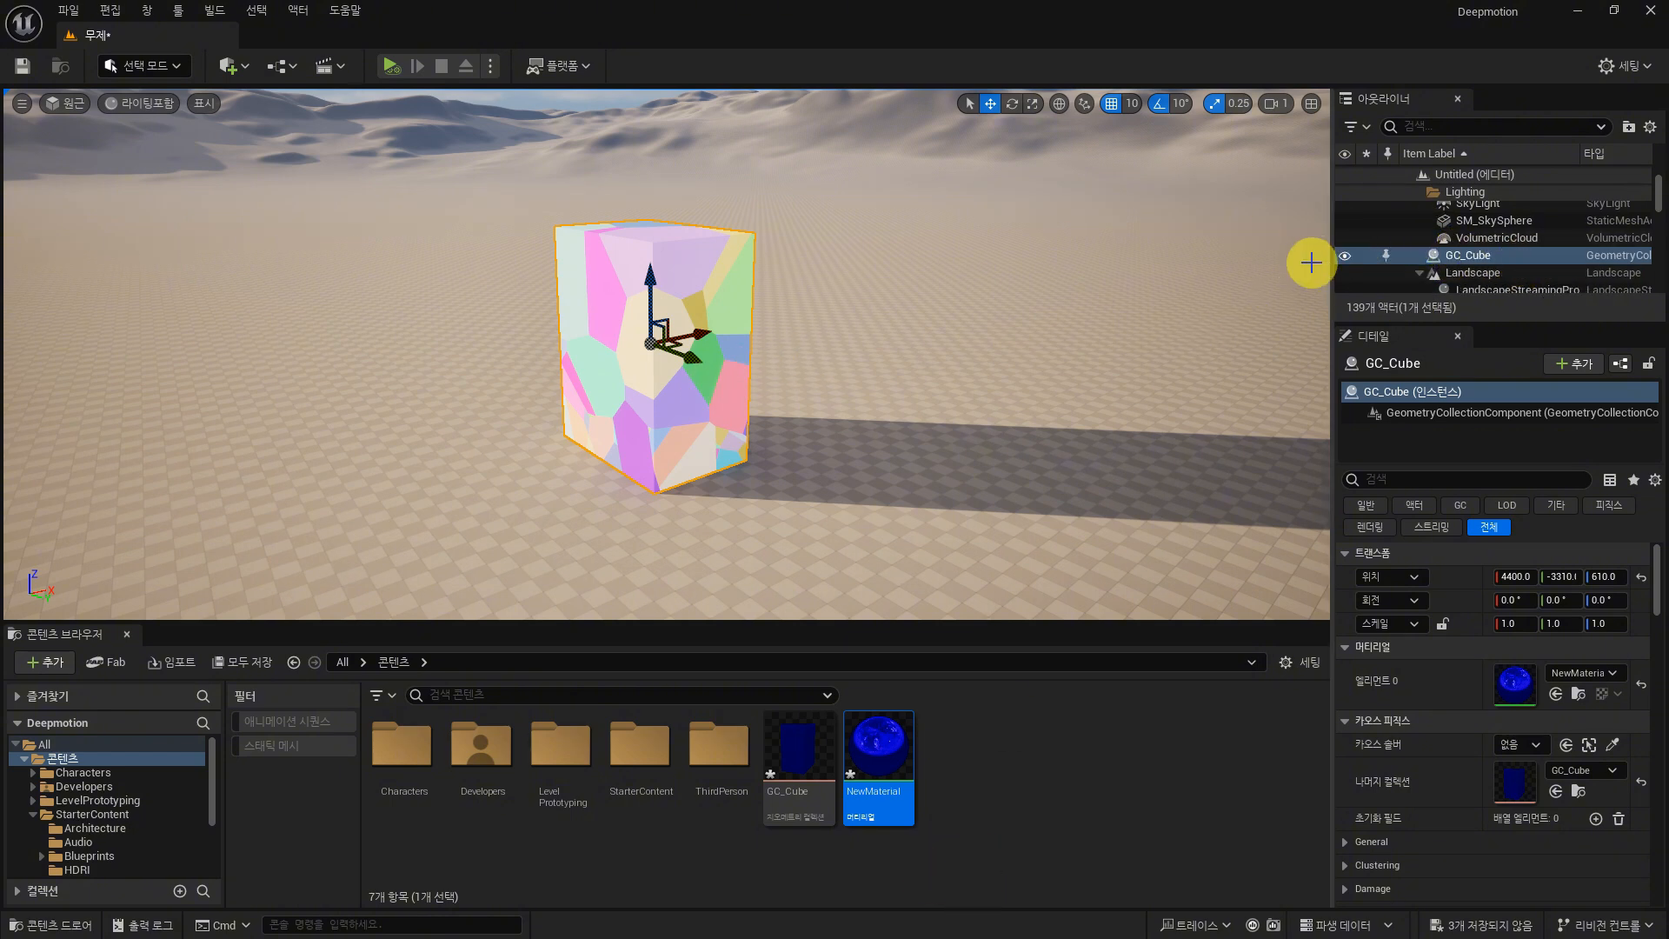
# Step: Filter the fractured cube's details for "컬러" and turn off the bone color display (본 컬러 표시)
pyautogui.moveTo(1331, 267); pyautogui.dragTo(1051, 287)
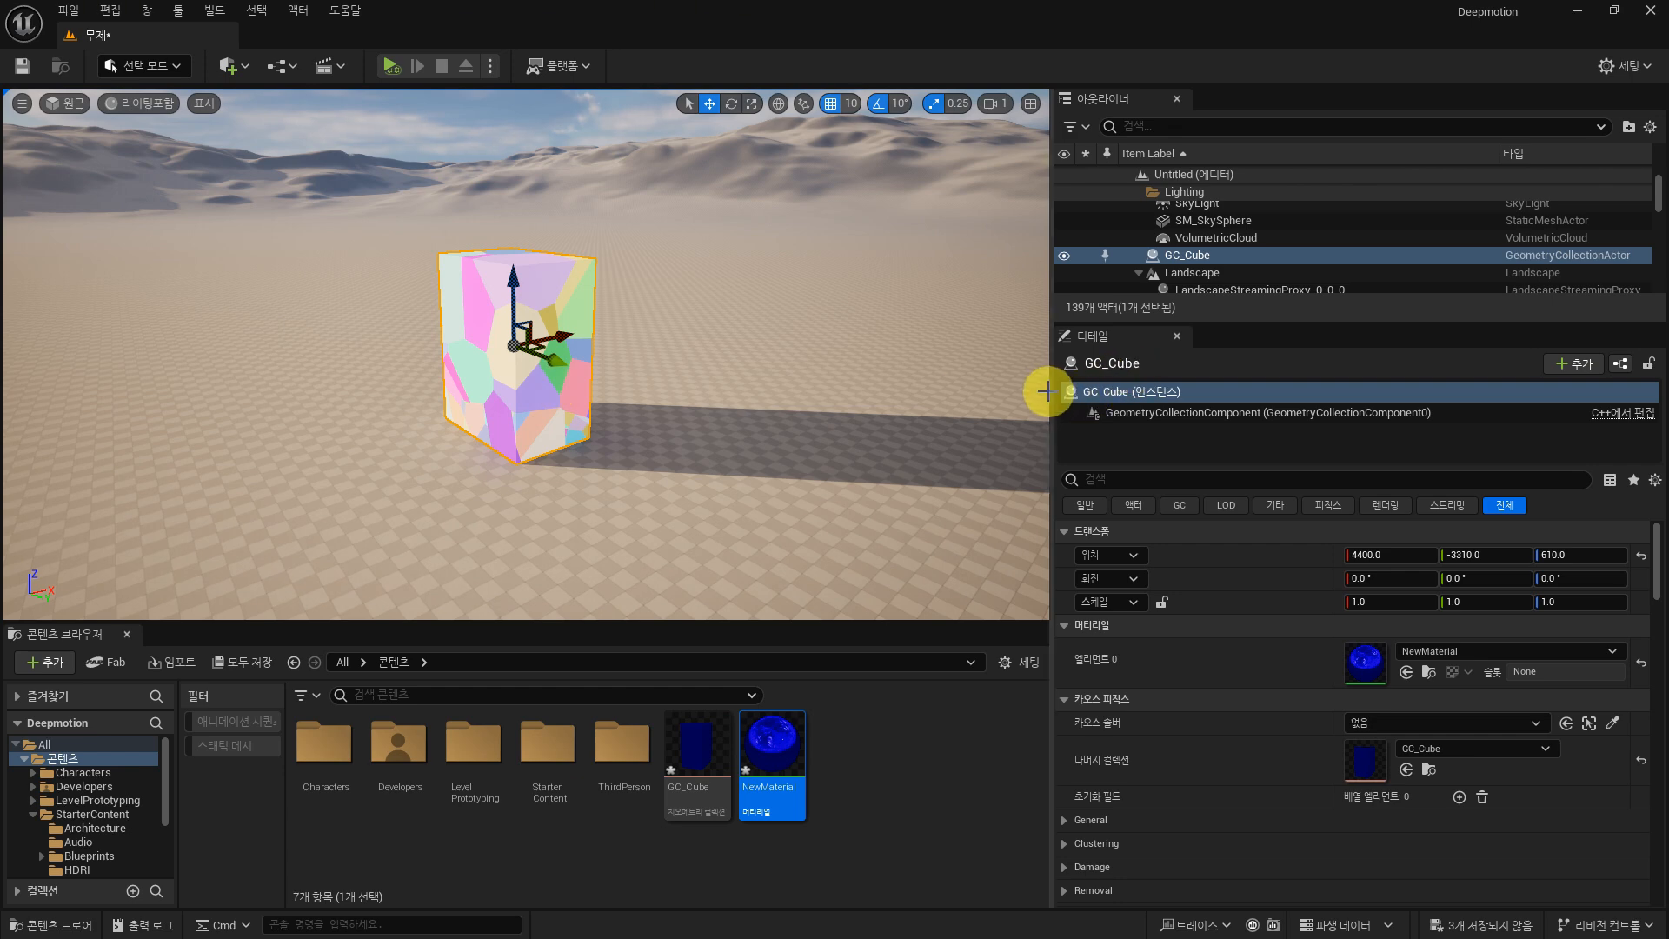
pyautogui.moveTo(1050, 392); pyautogui.dragTo(1342, 392)
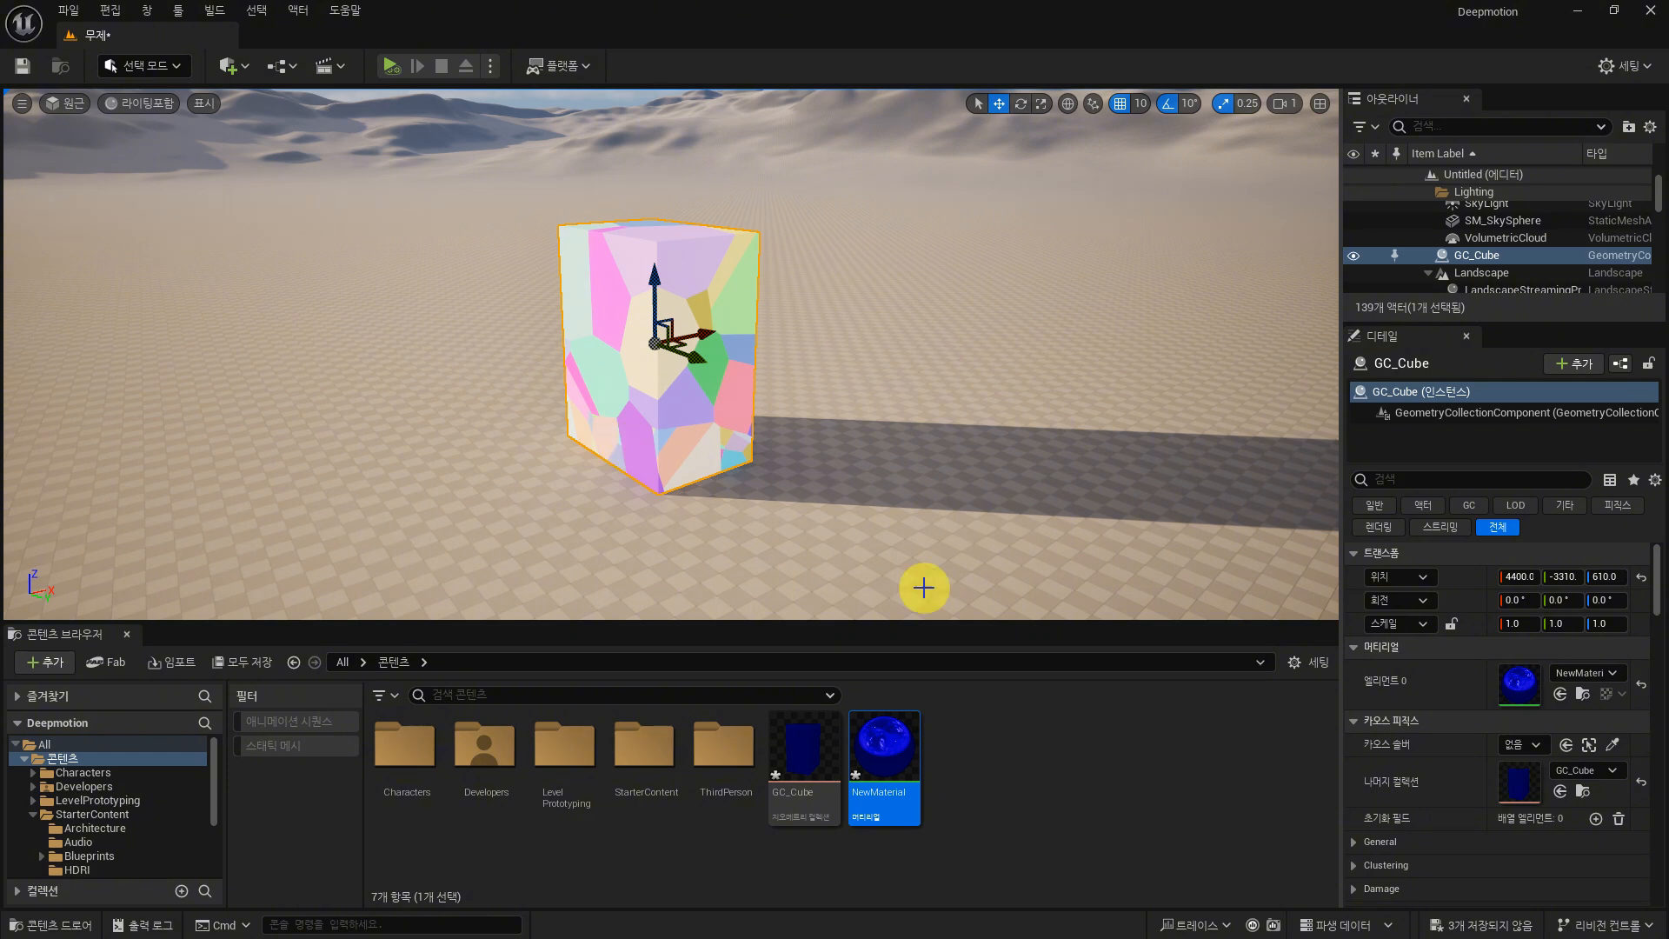
pyautogui.click(1436, 481)
pyautogui.write('컬러')
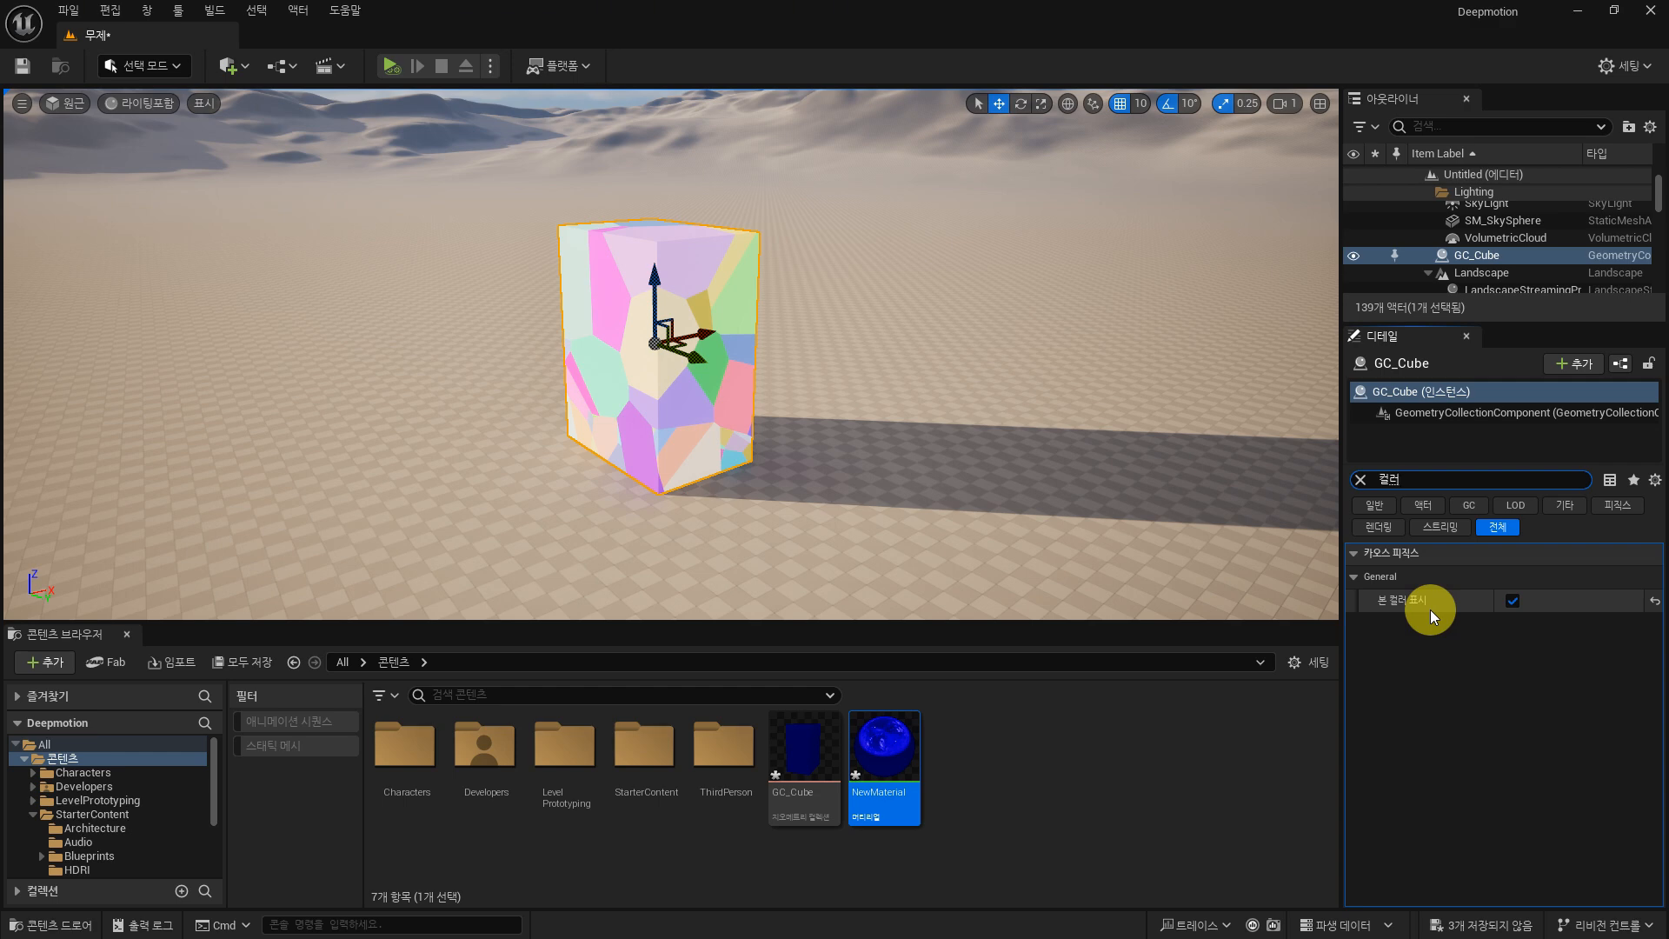
pyautogui.click(1512, 601)
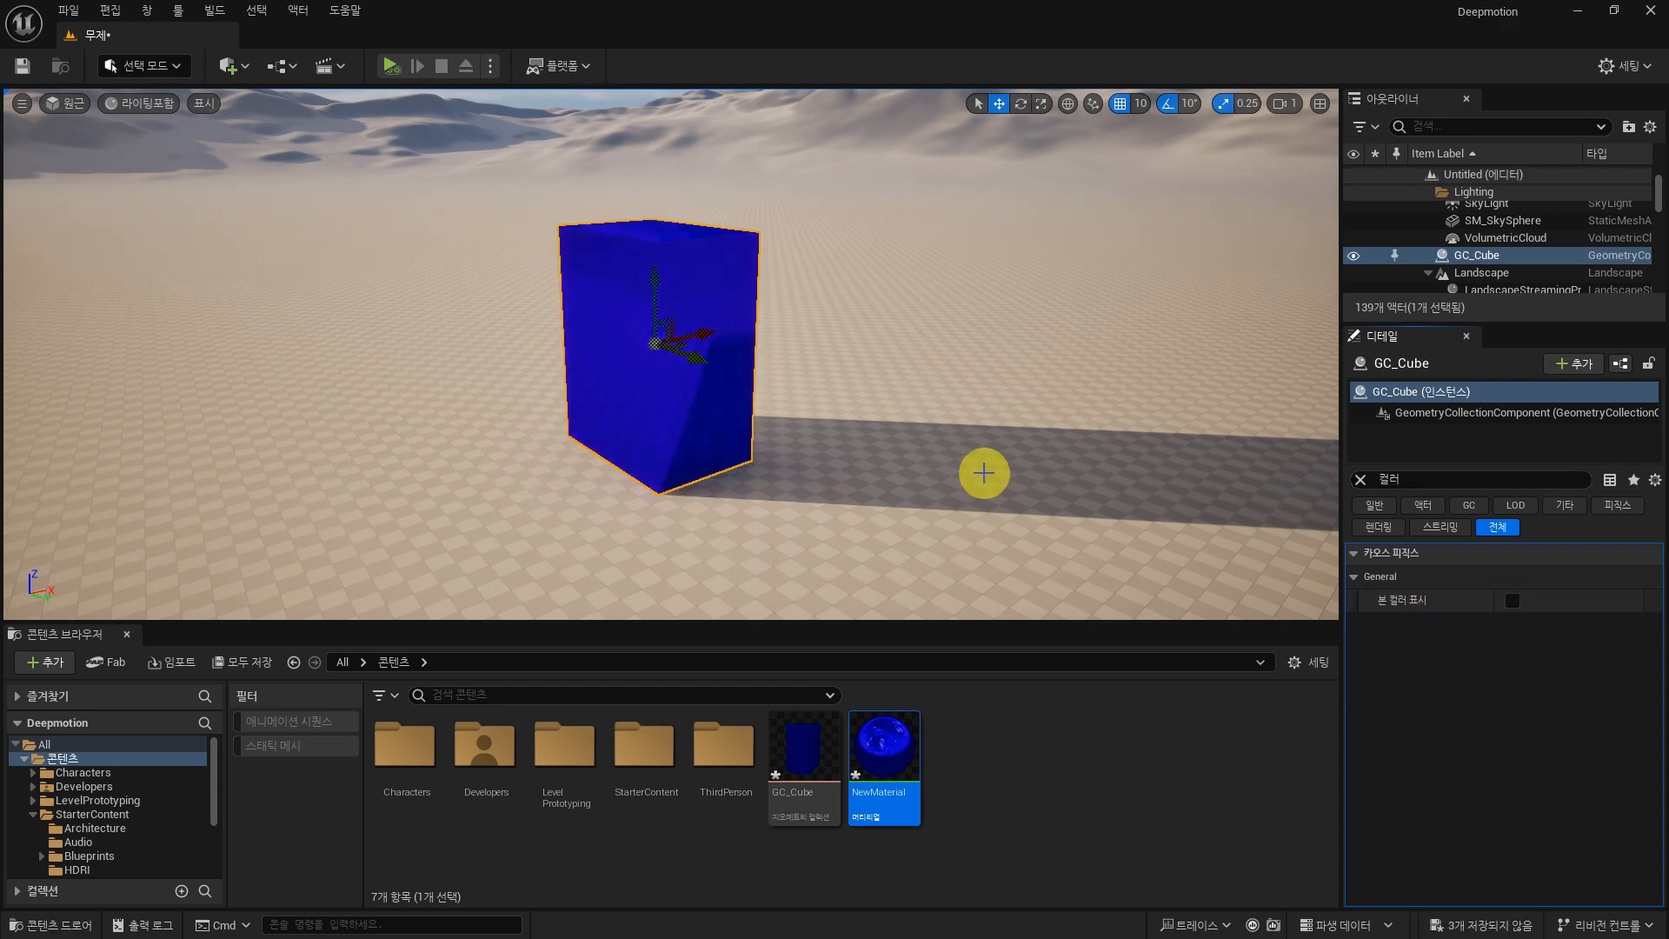
# Step: Raise the fractured cube straight up, high above the ground
pyautogui.scroll(-7, 855, 410)
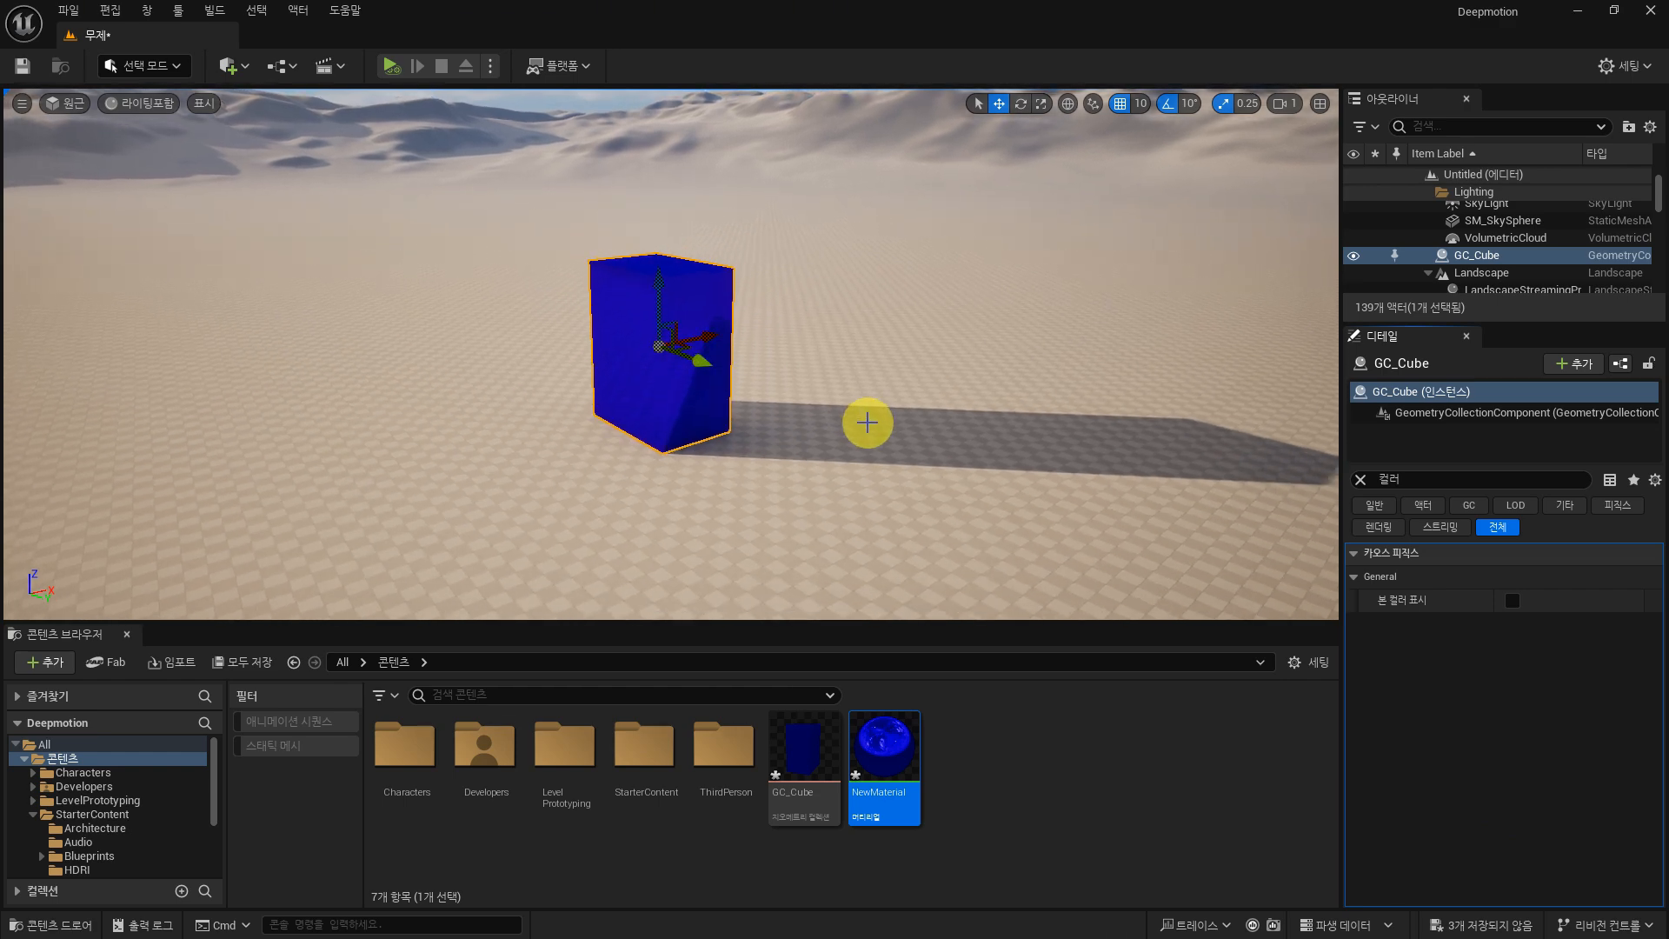
pyautogui.moveTo(803, 402); pyautogui.dragTo(878, 370, button='right')
pyautogui.moveTo(410, 453); pyautogui.dragTo(352, 465, button='right')
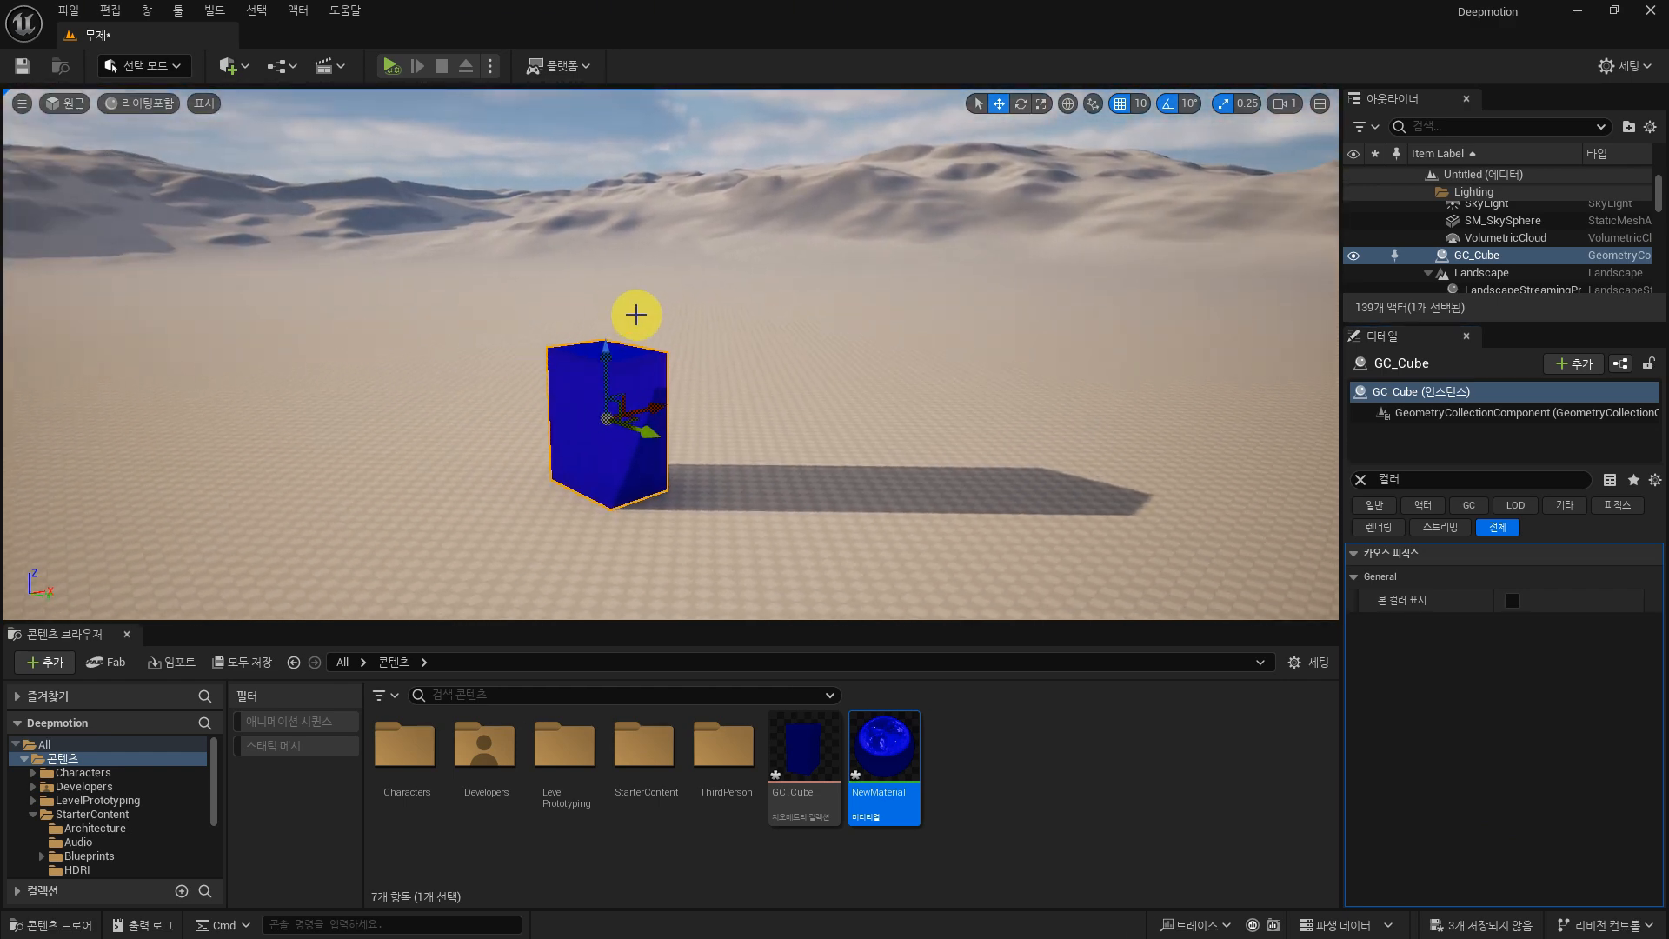
pyautogui.moveTo(604, 356); pyautogui.dragTo(618, 128)
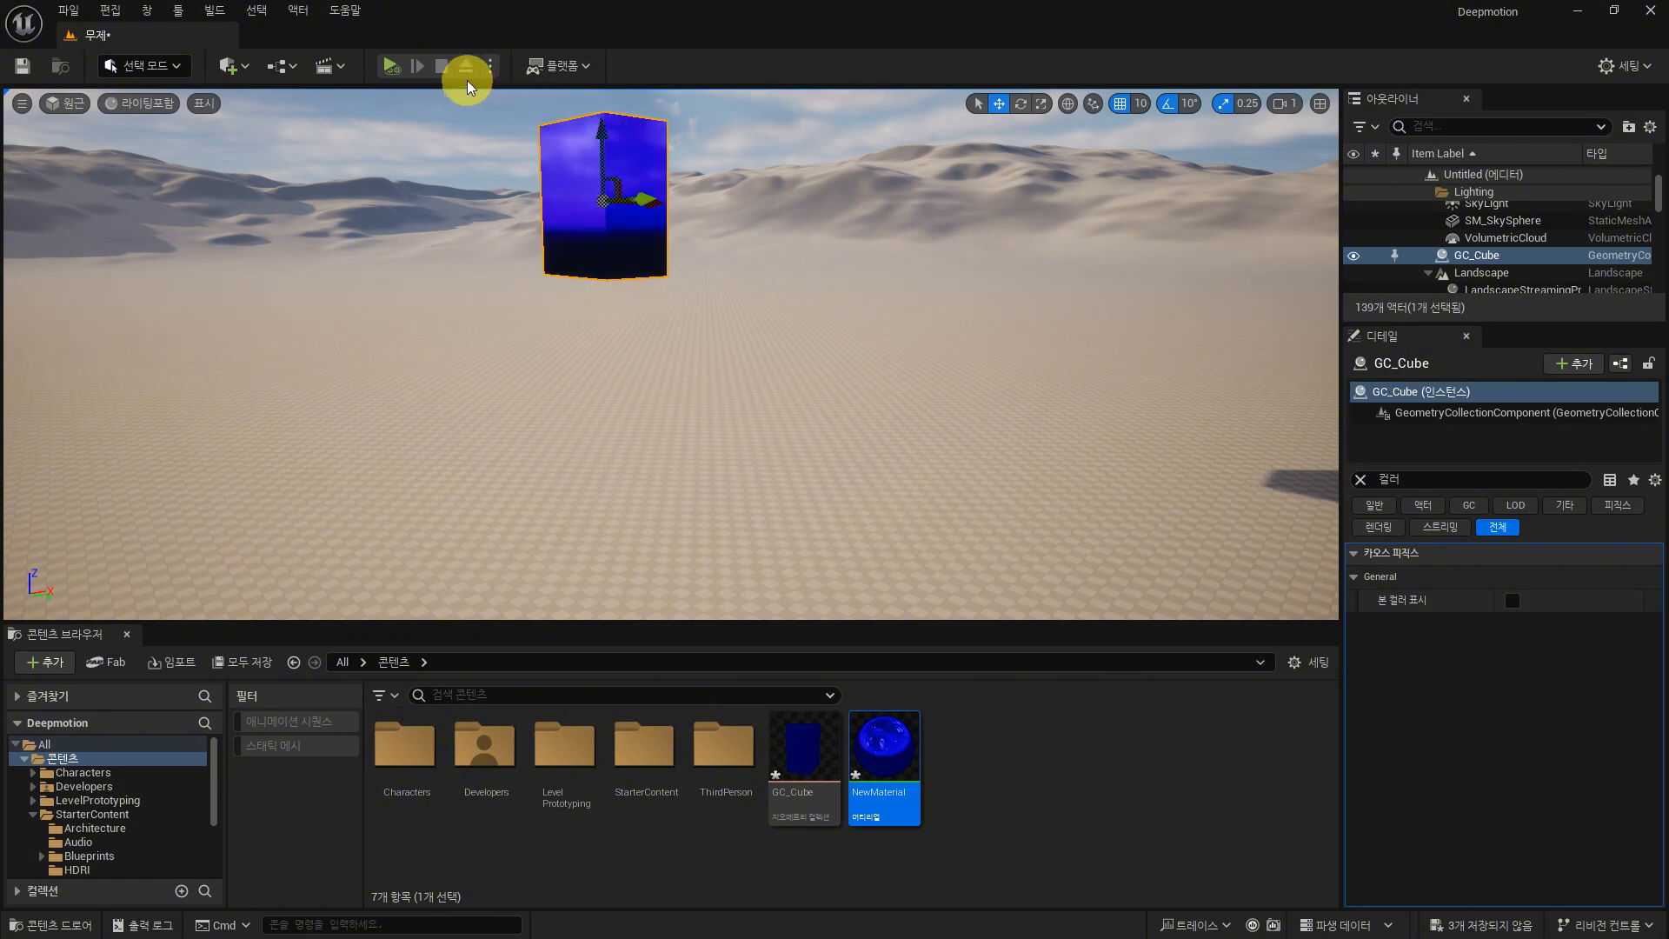
# Step: Simulate the raised cube's fall, inspect the scattered fragments from several sides, and stop the simulation
pyautogui.click(392, 66)
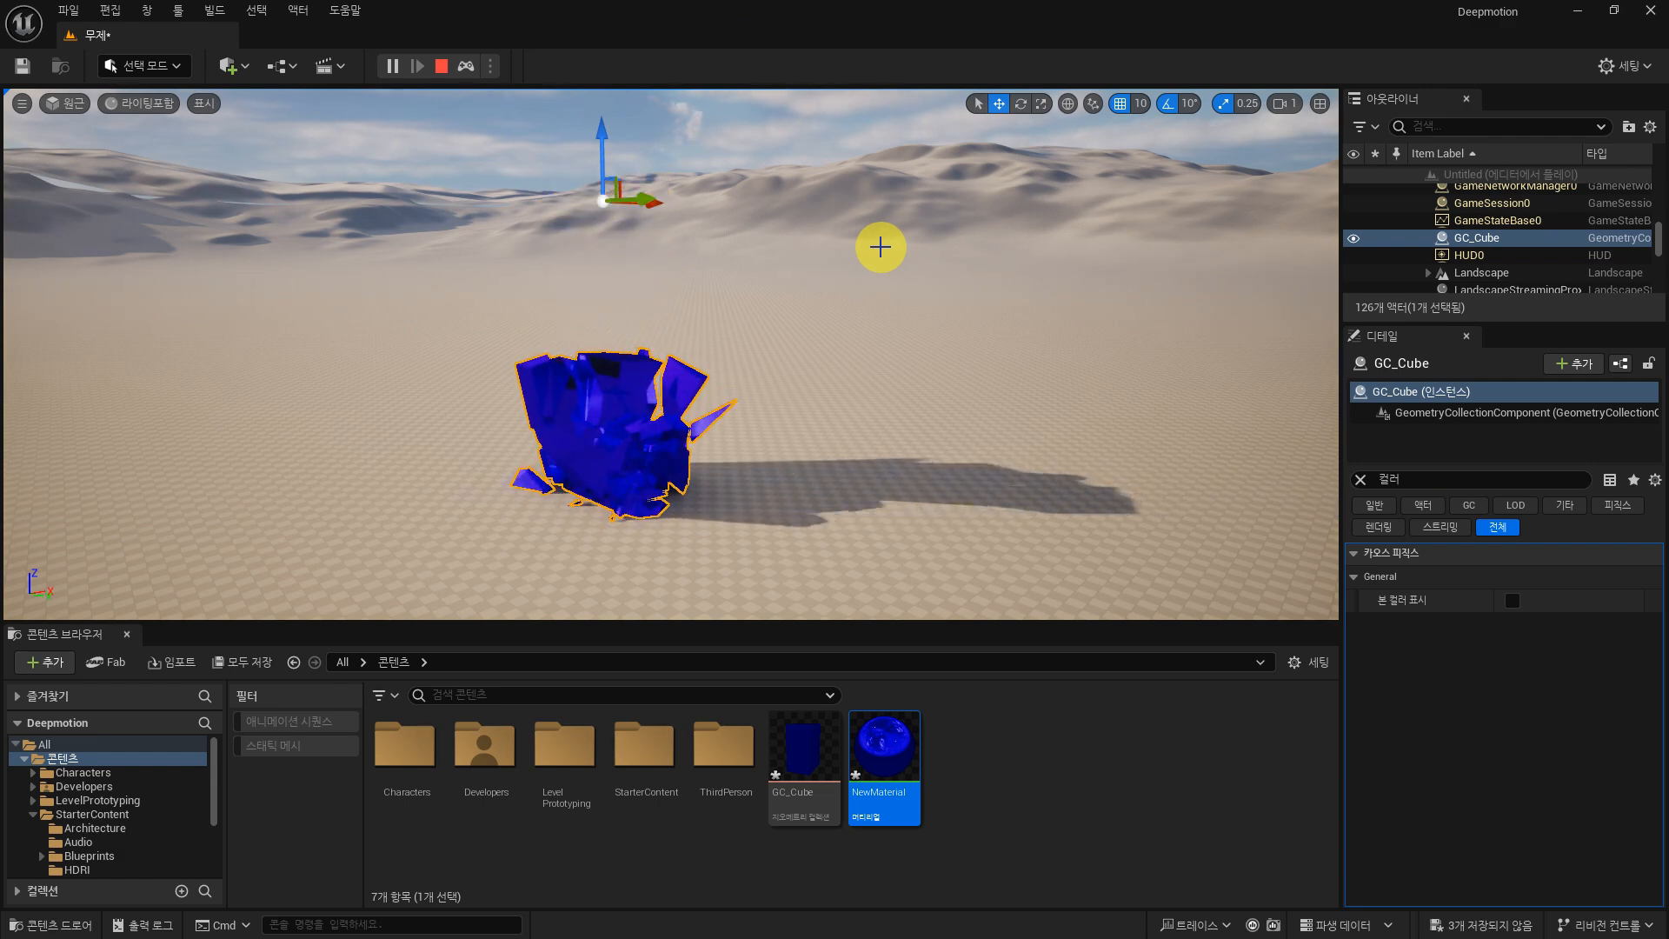
pyautogui.scroll(4, 664, 539)
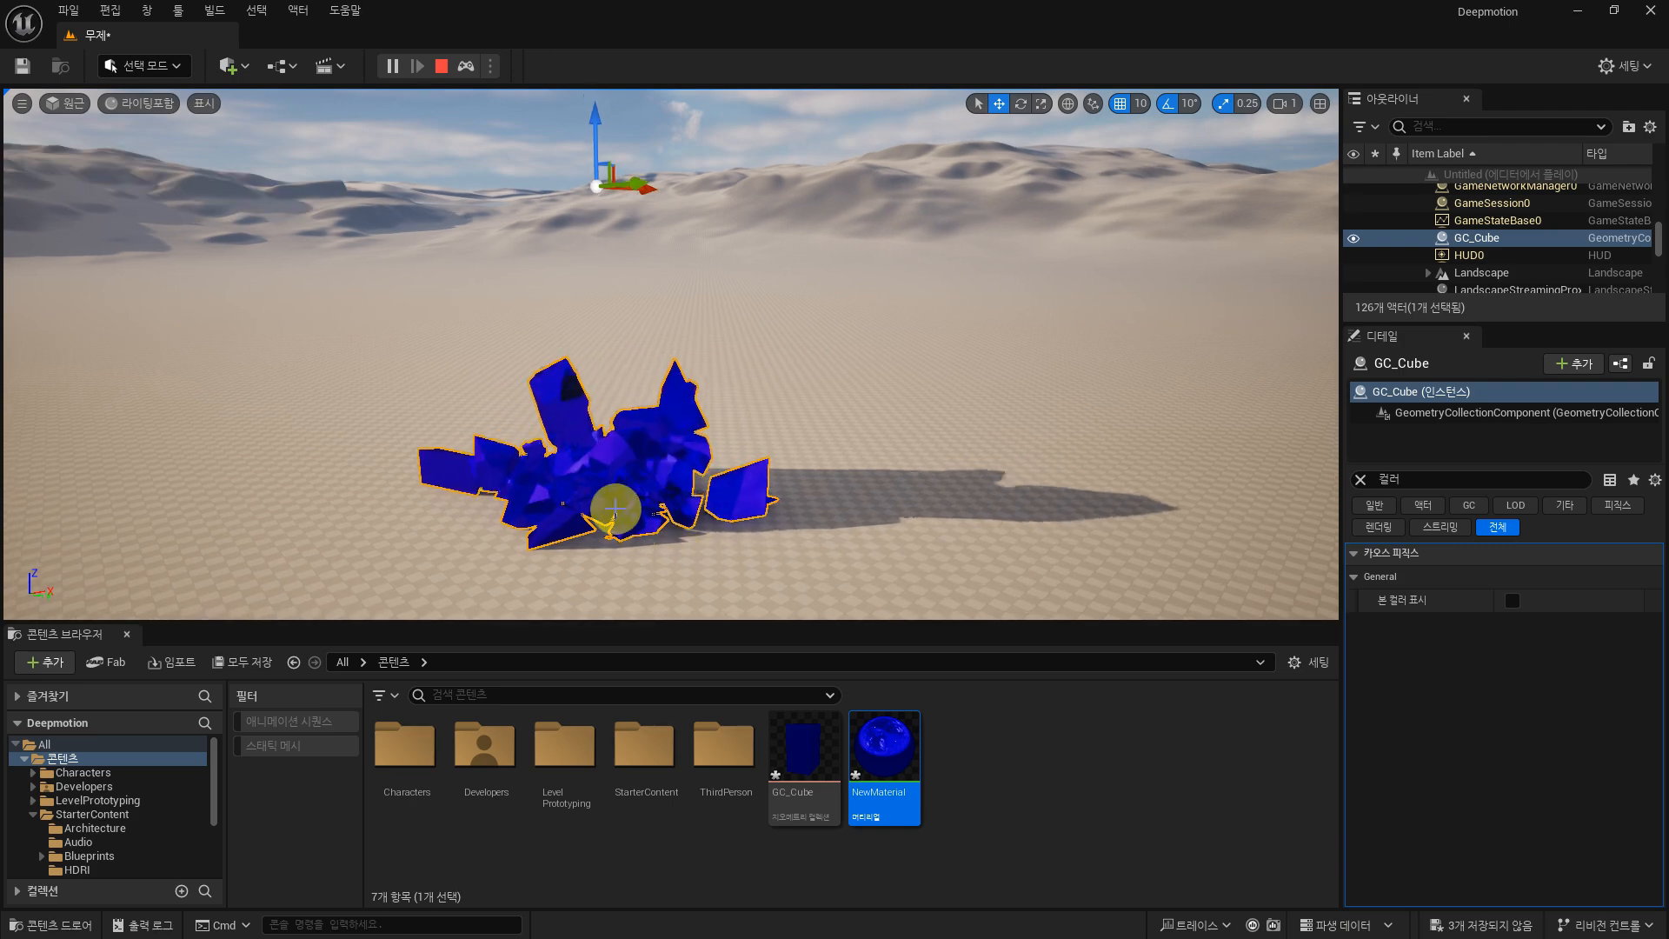
pyautogui.moveTo(657, 432); pyautogui.dragTo(730, 395, button='right')
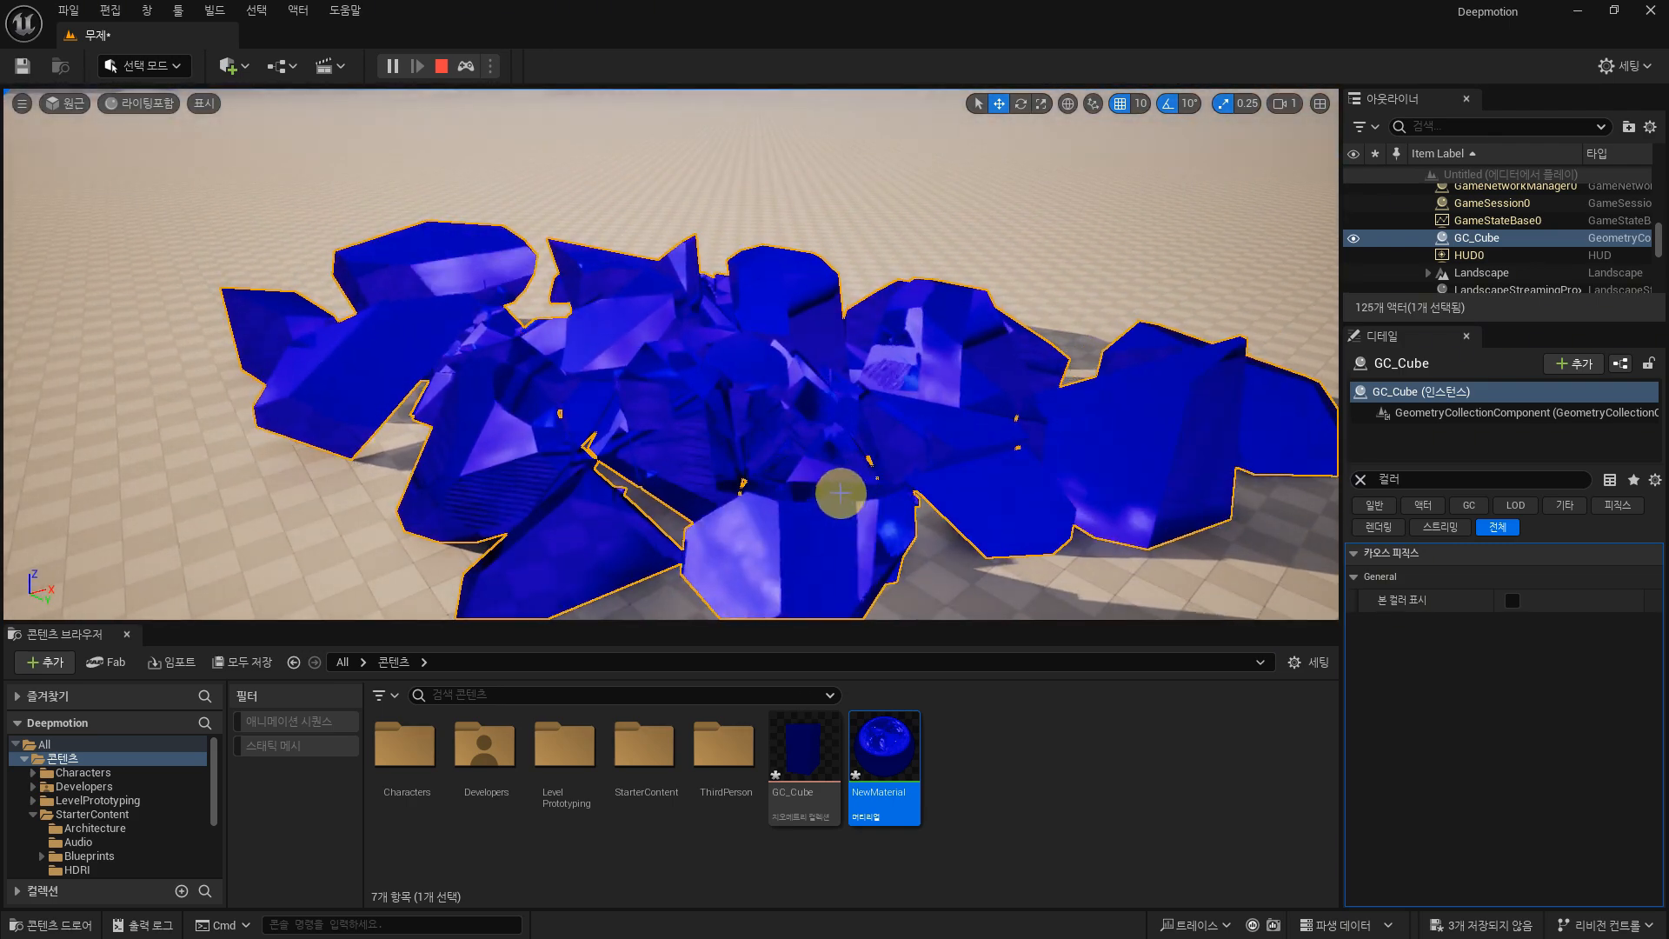
pyautogui.scroll(-6, 835, 496)
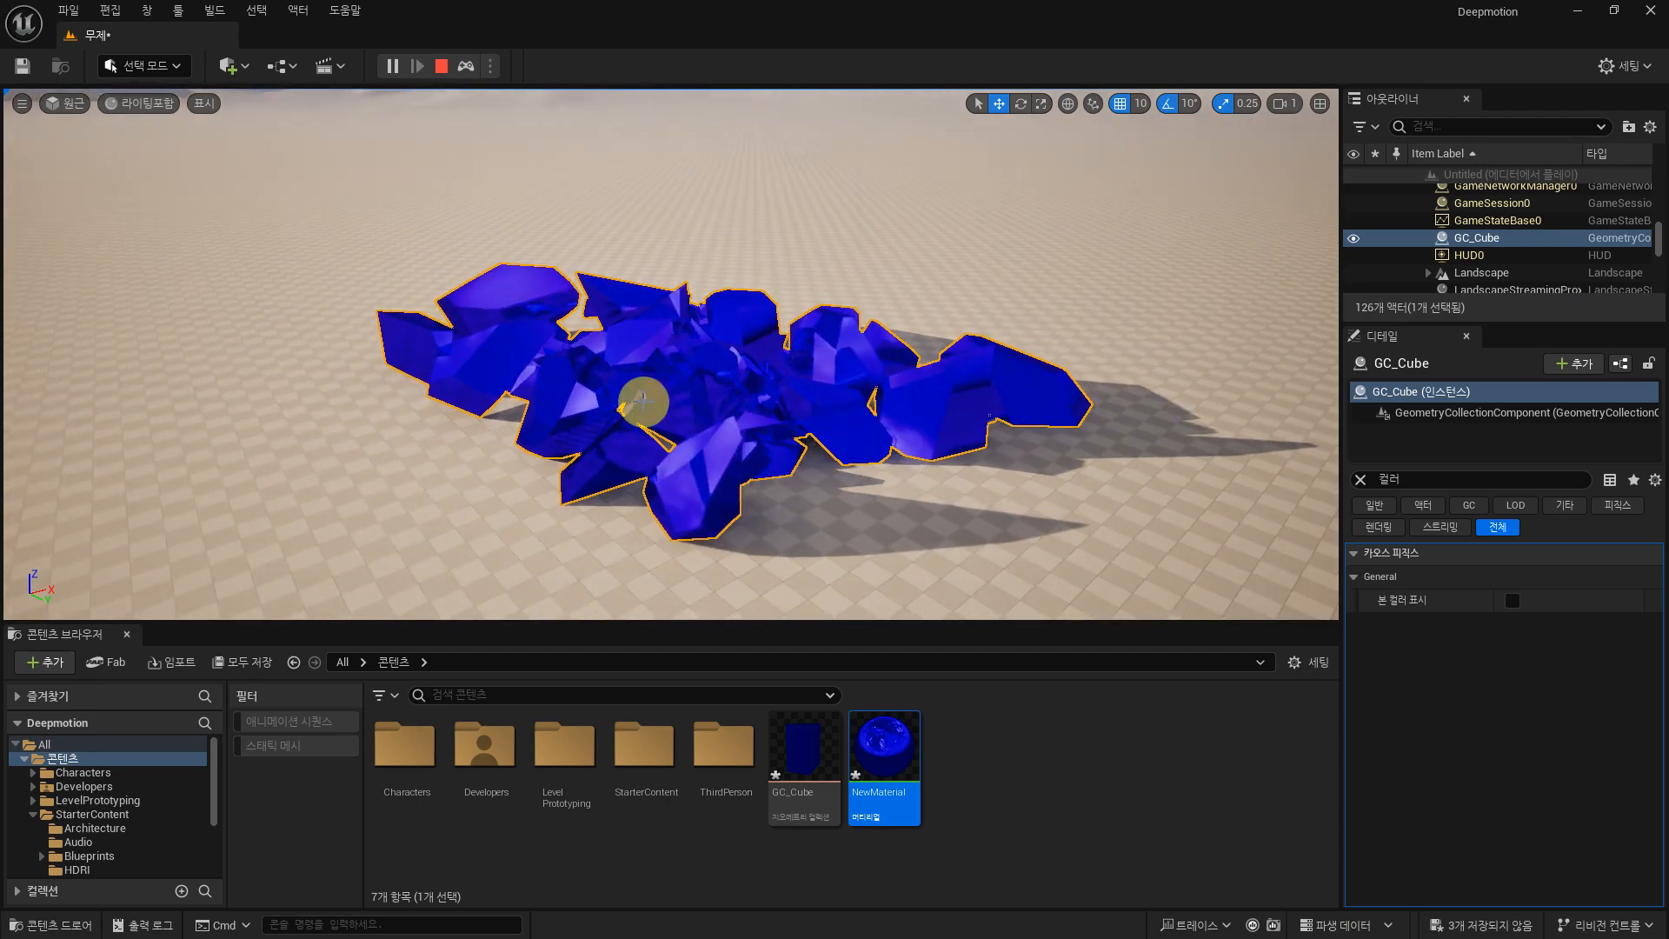
pyautogui.moveTo(641, 403); pyautogui.dragTo(739, 426, button='right')
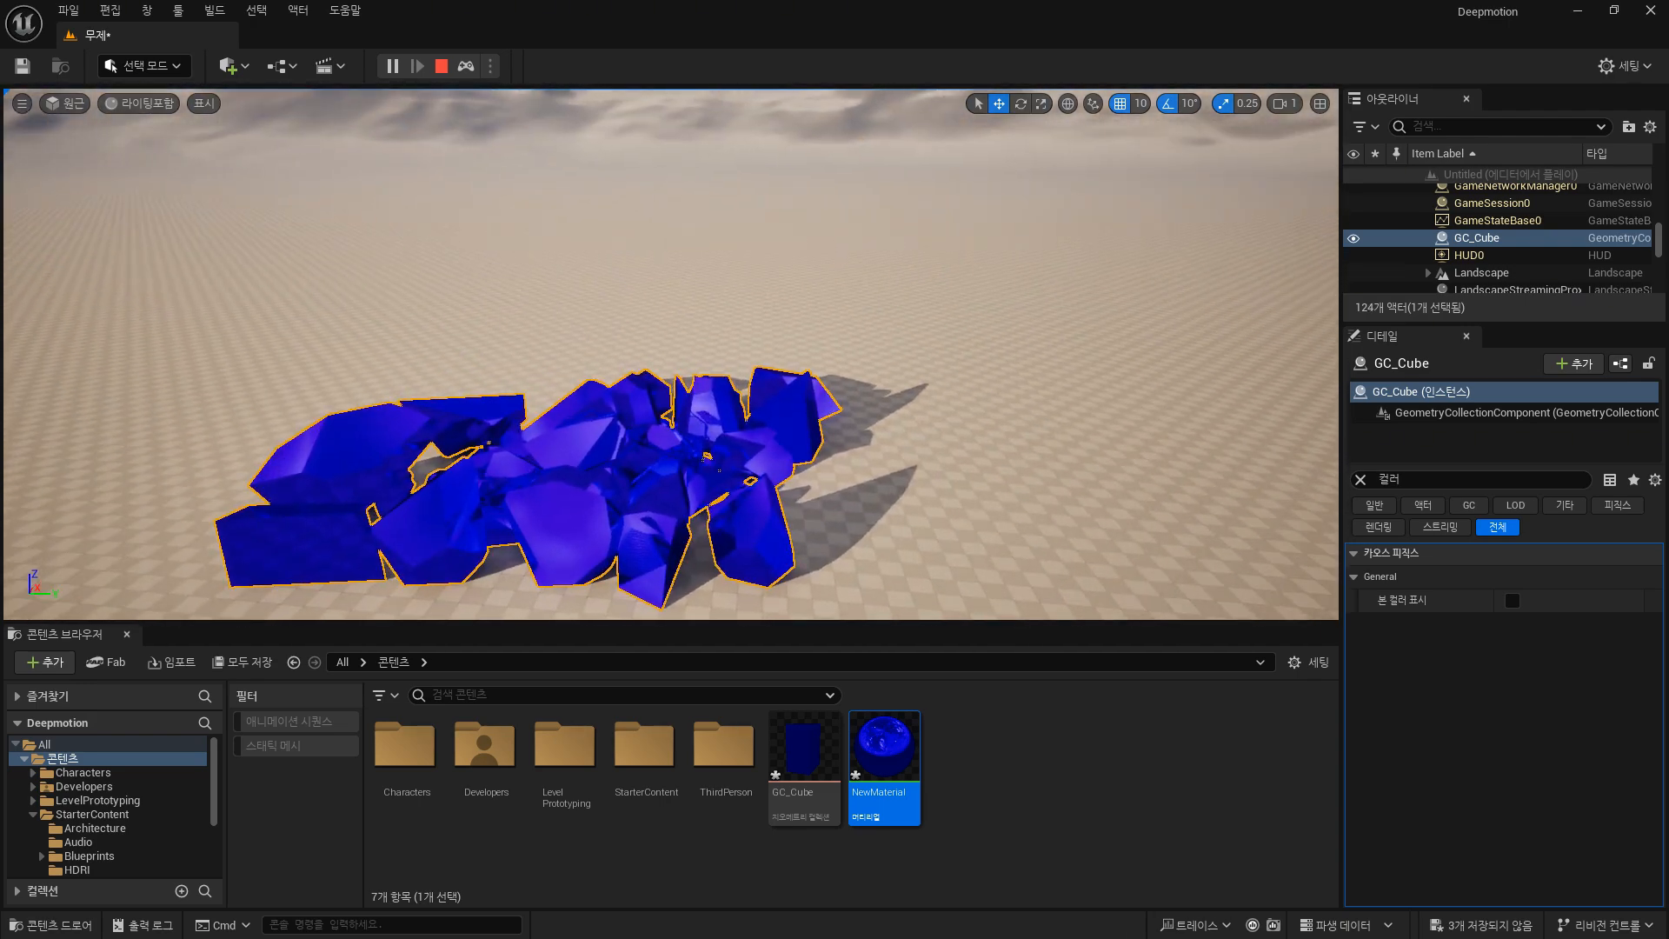
pyautogui.click(439, 67)
# Step: Tilt the raised cube about two axes and simulate its fall, stopping the simulation once it has shattered
pyautogui.scroll(-7, 880, 298)
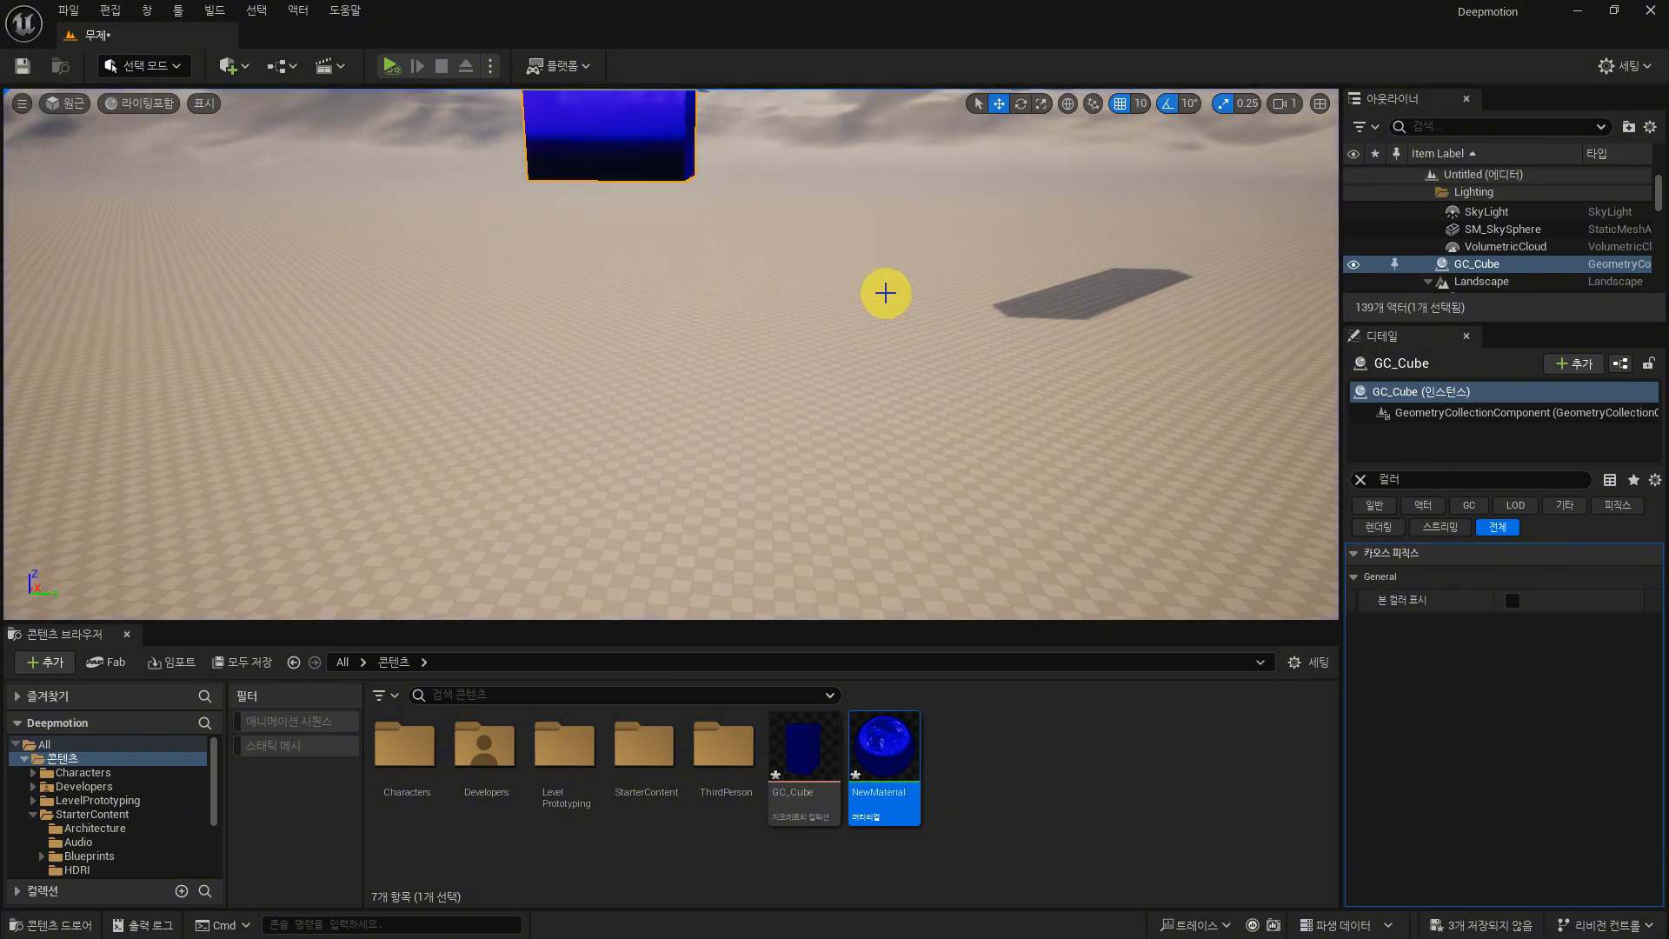
pyautogui.scroll(-3, 857, 279)
pyautogui.press('e')
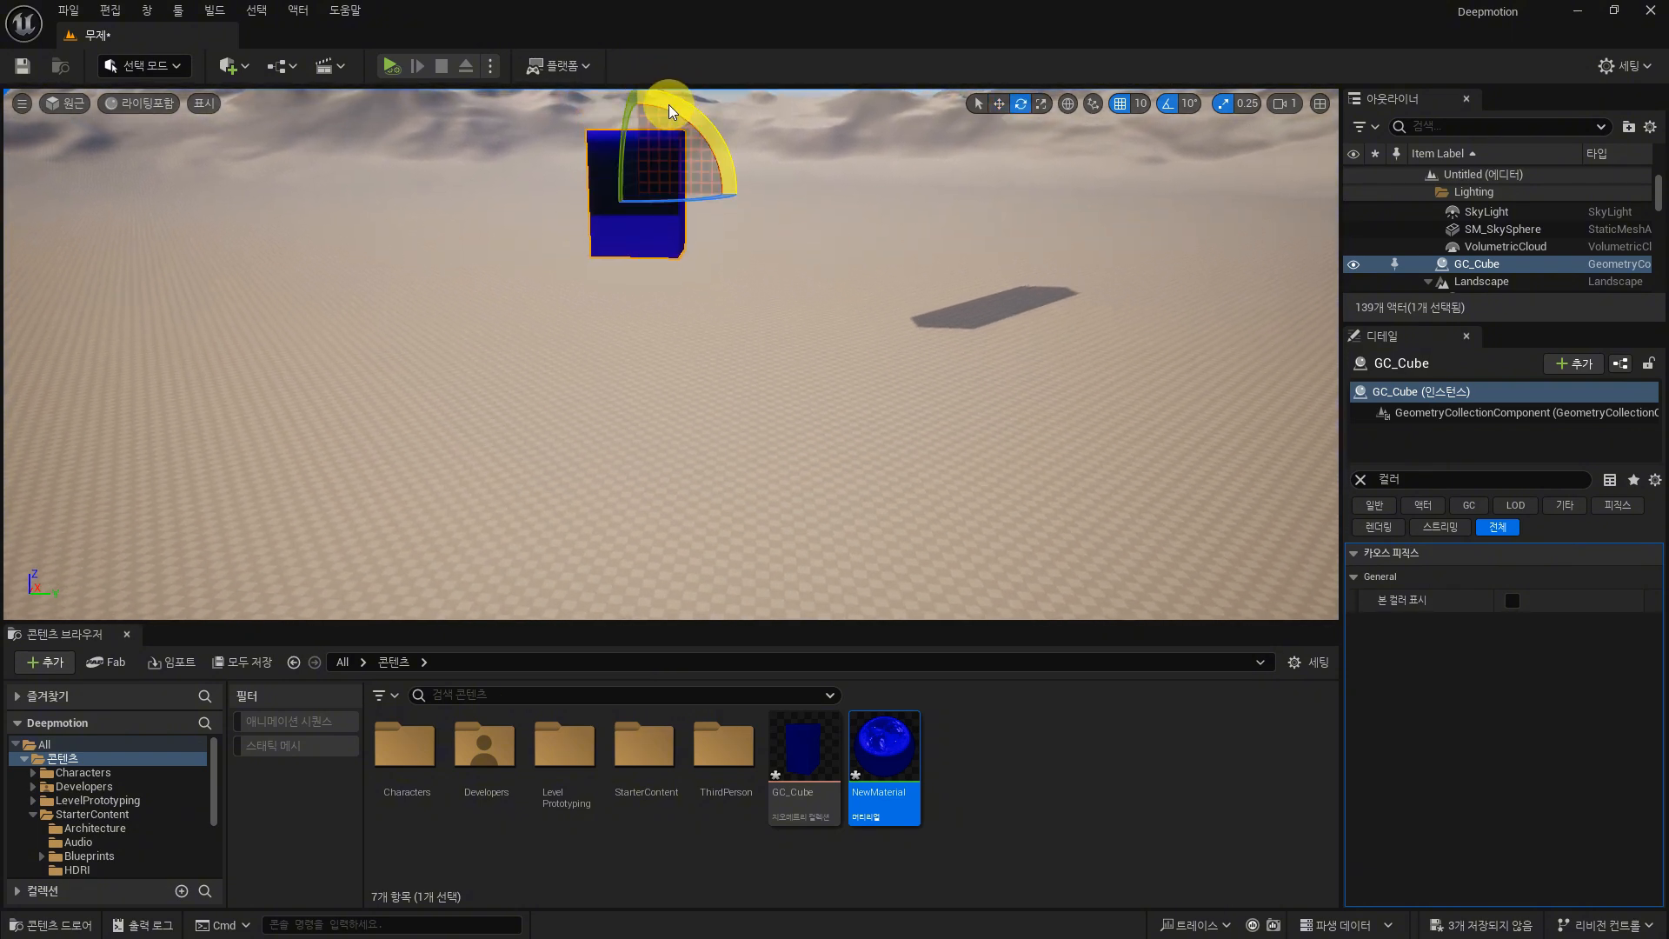
pyautogui.moveTo(631, 118); pyautogui.dragTo(567, 52)
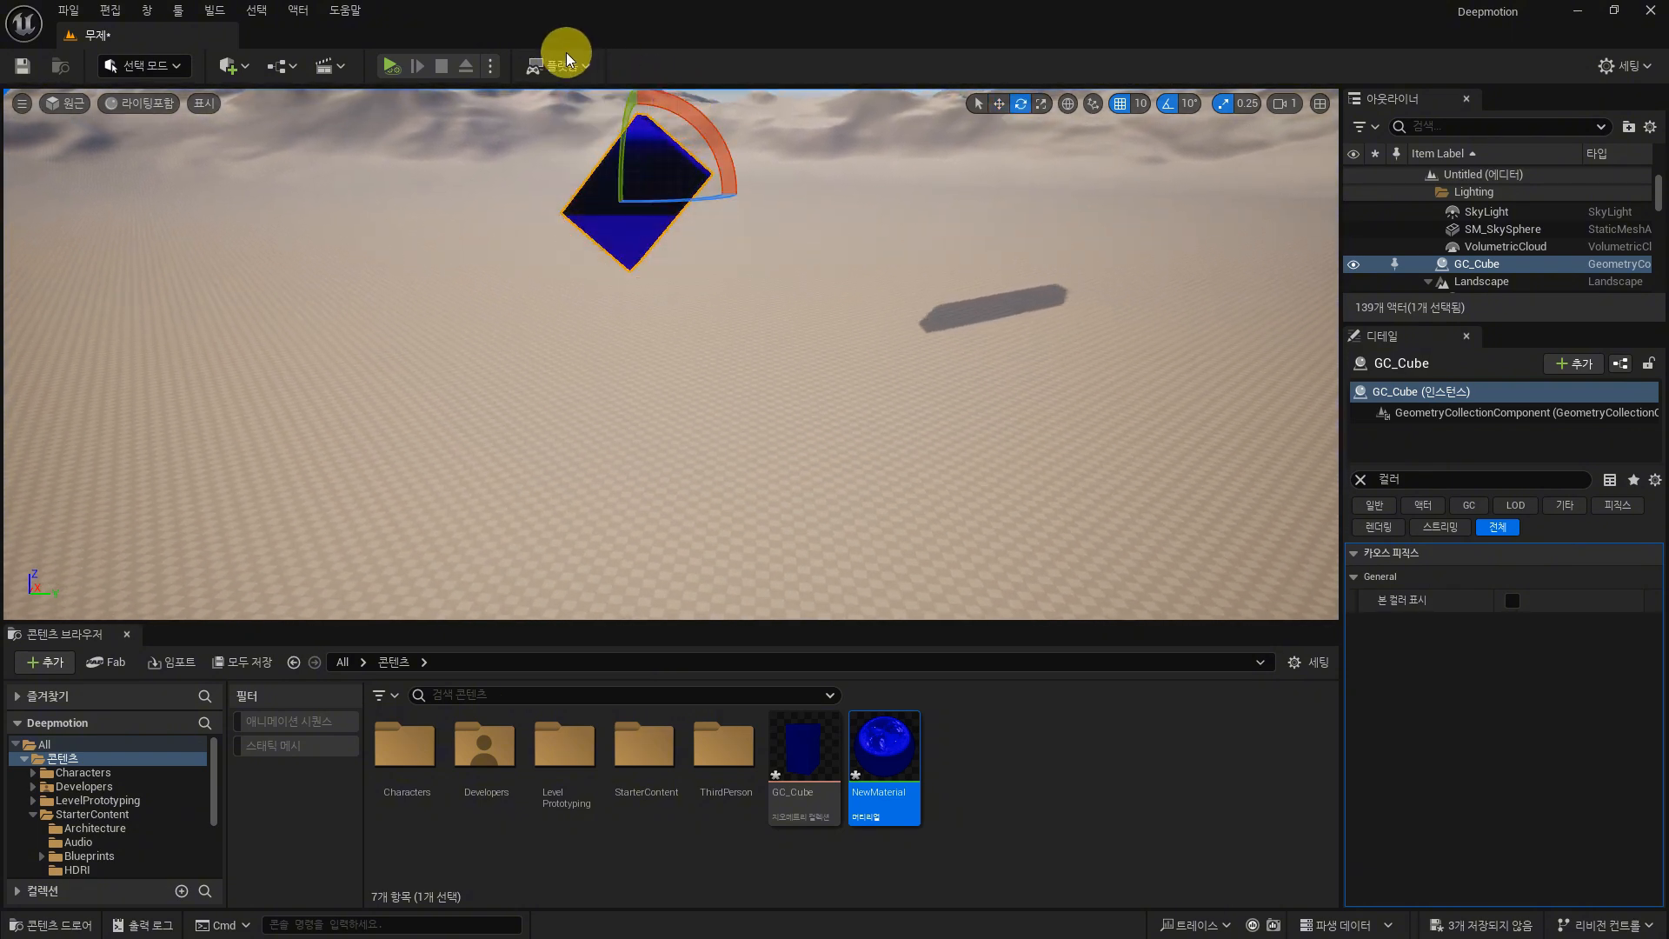
pyautogui.moveTo(623, 115); pyautogui.dragTo(595, 135)
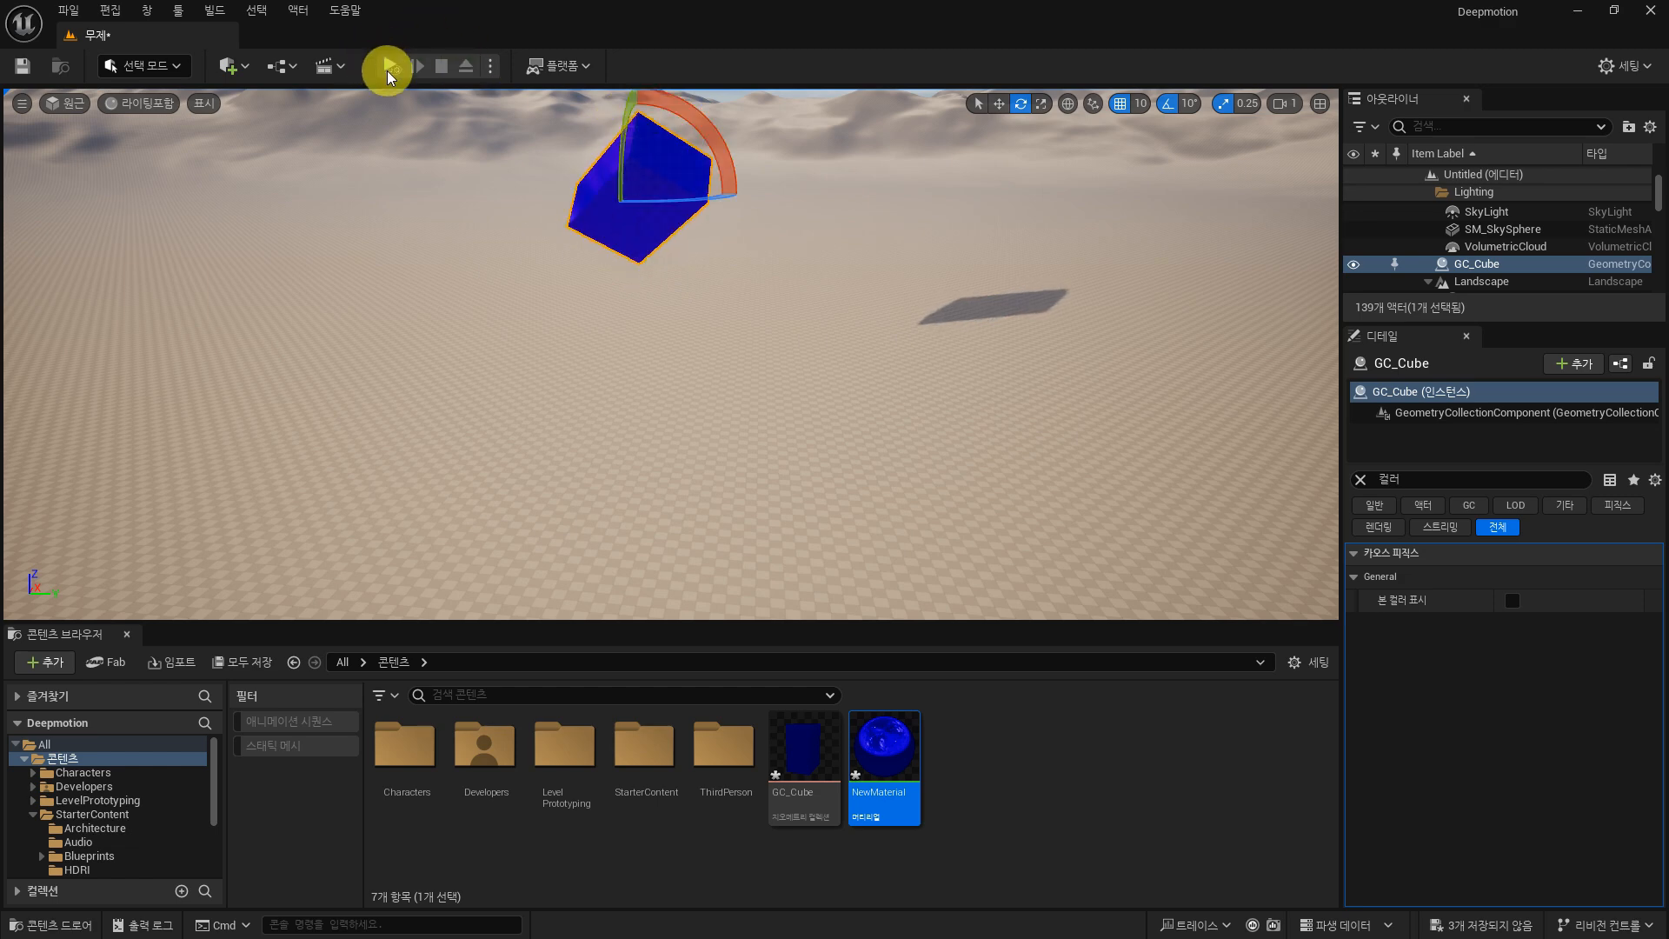
pyautogui.click(388, 68)
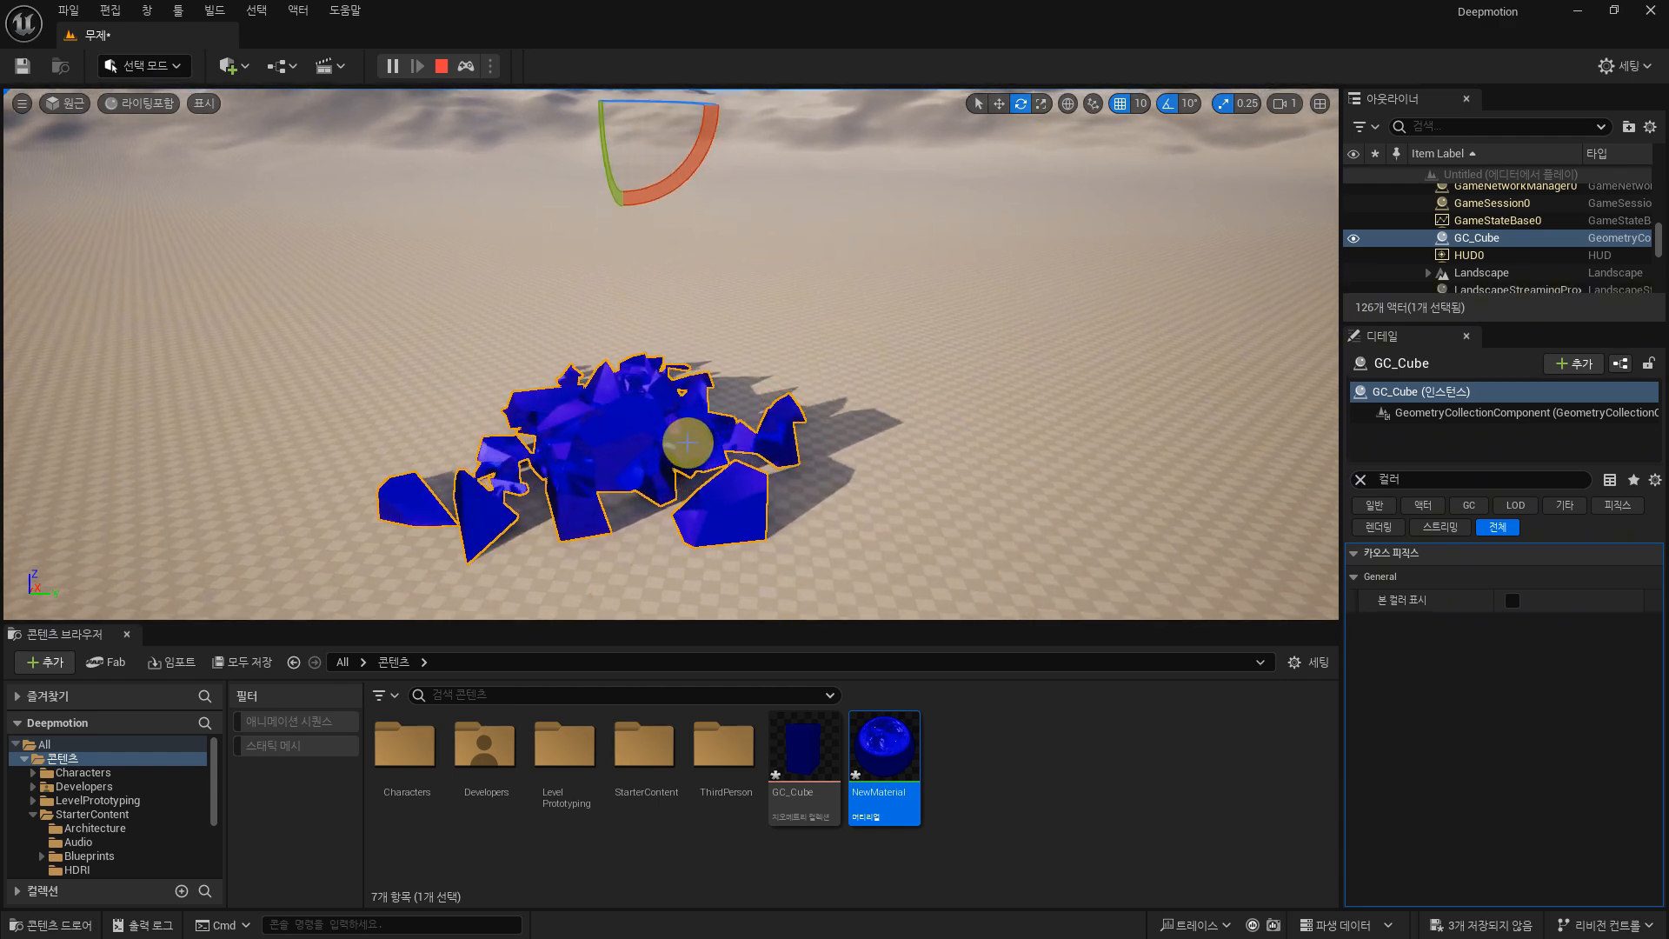
pyautogui.click(441, 66)
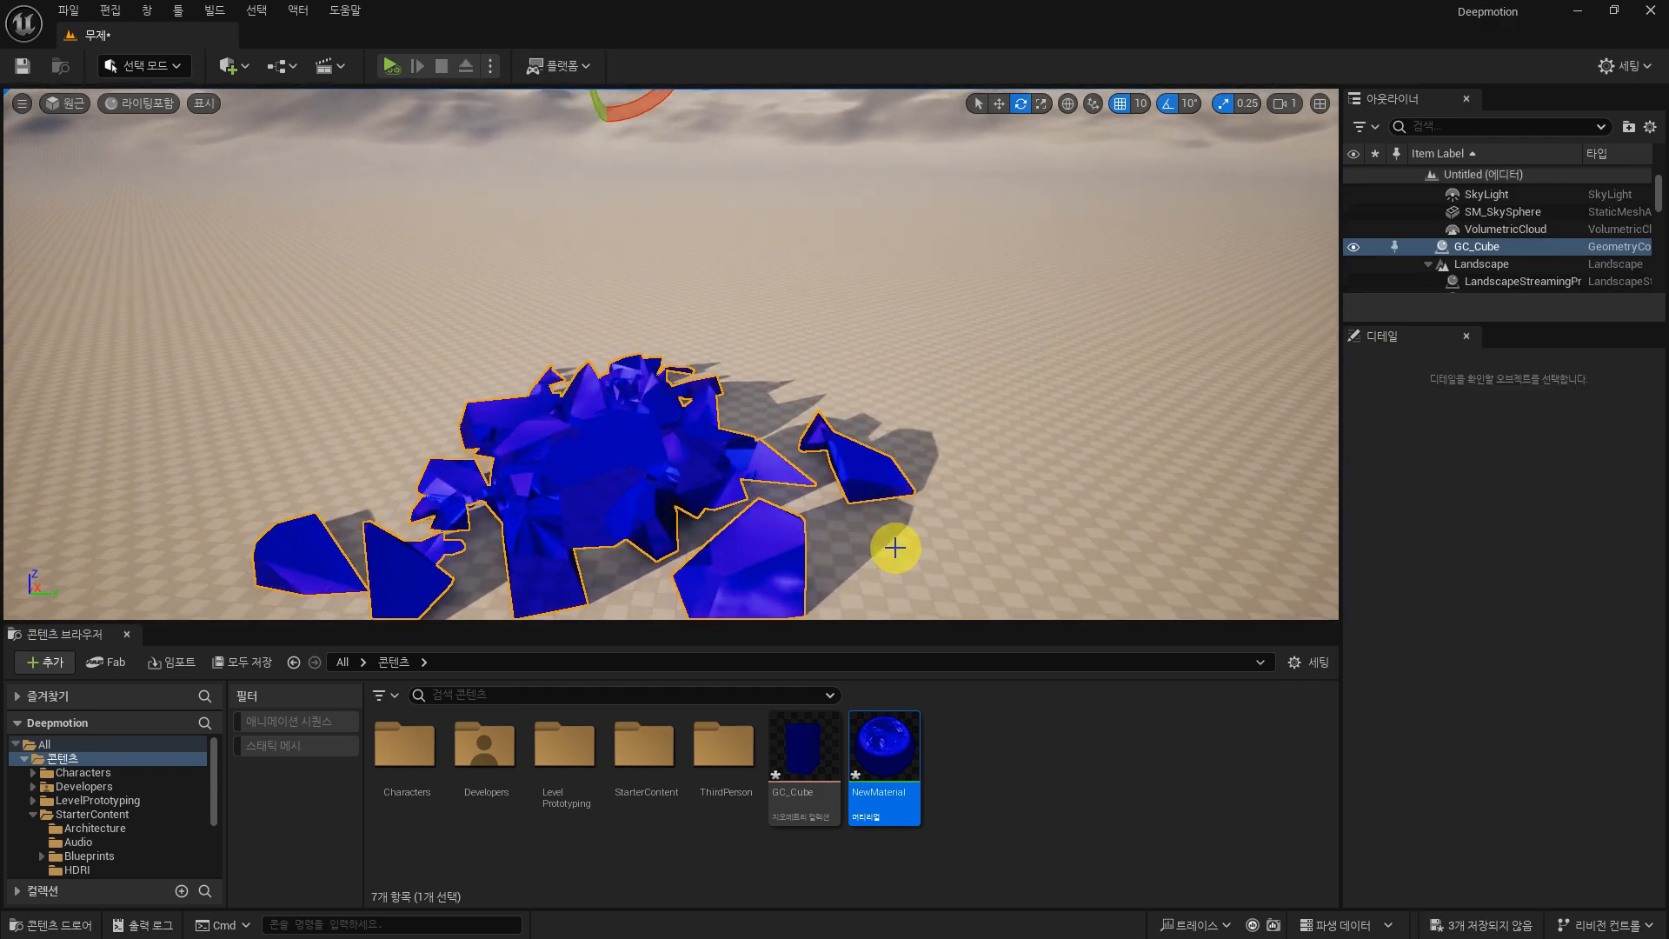
# Step: Undo the cube's rotations and its lift so that it stands upright on the ground
pyautogui.hotkey('ctrl', 'z')
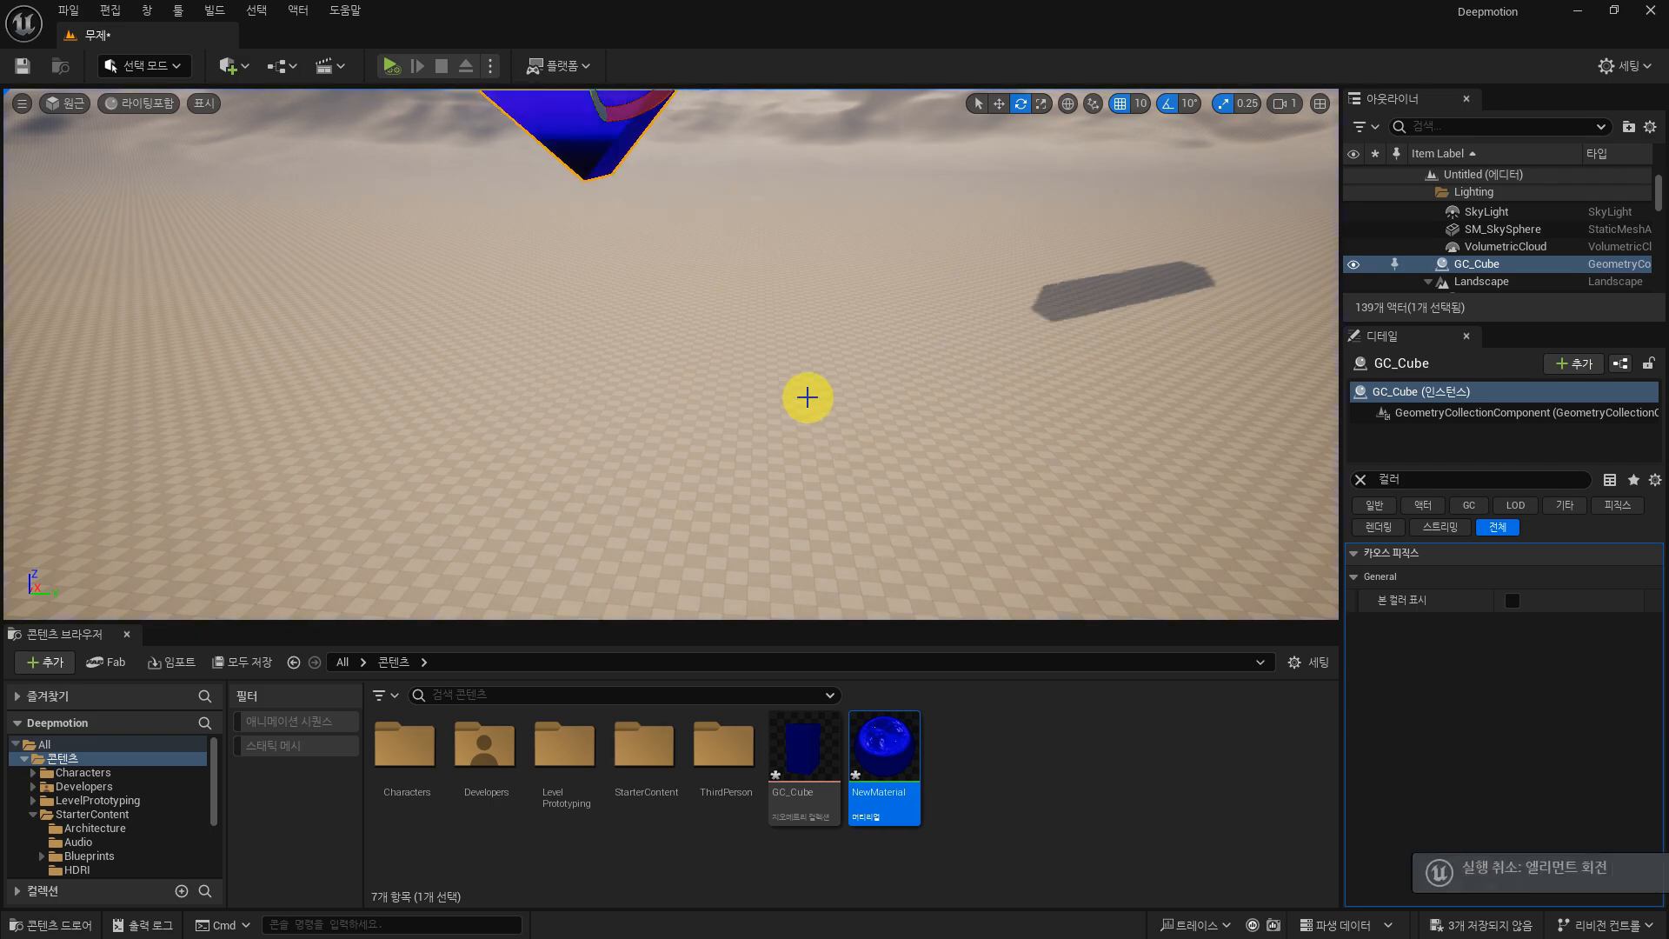
pyautogui.moveTo(762, 454); pyautogui.dragTo(835, 445, button='right')
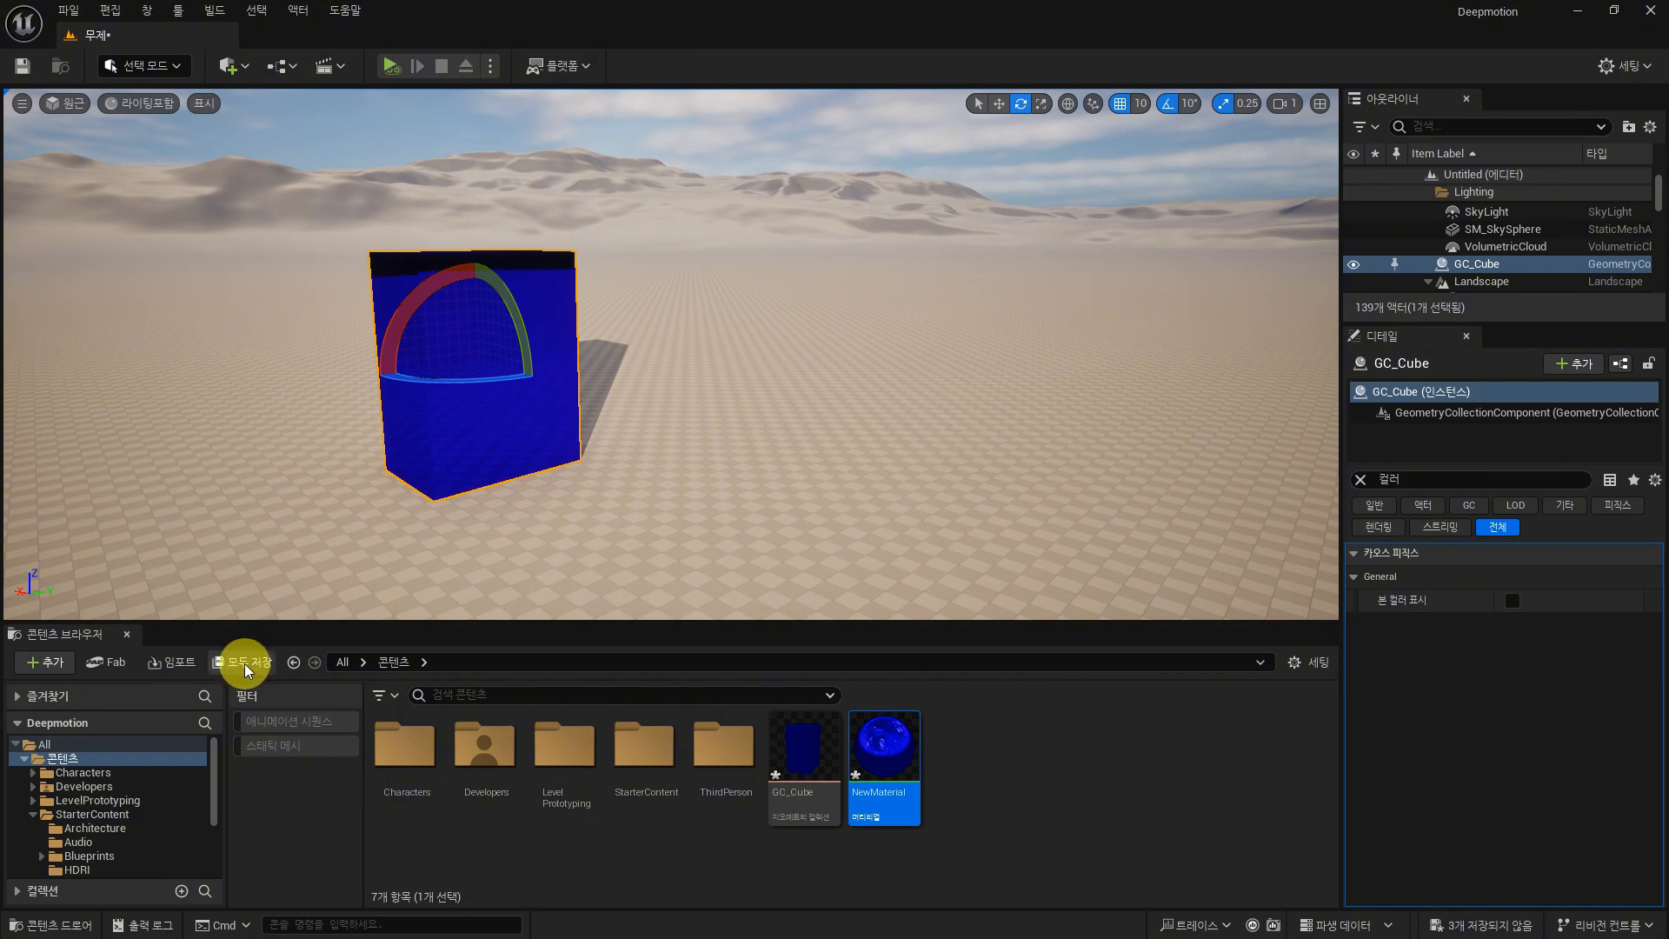
# Step: Simulate the upright cube standing on the ground, view it from another angle, and stop the simulation
pyautogui.moveTo(231, 624); pyautogui.dragTo(246, 567)
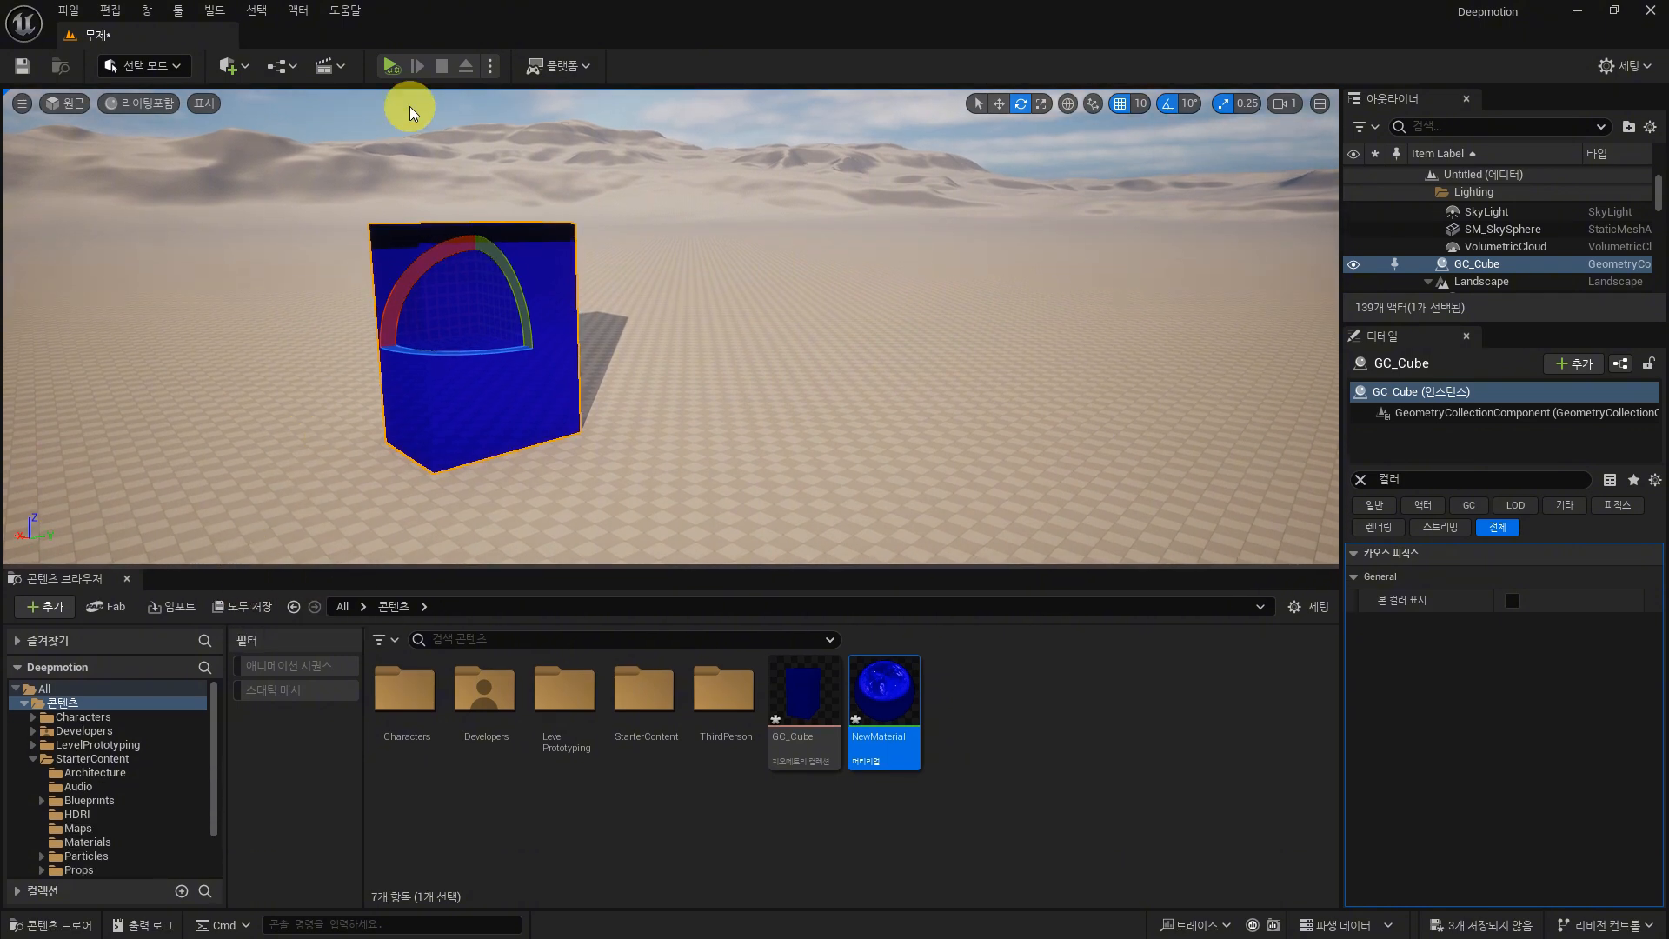
pyautogui.click(389, 66)
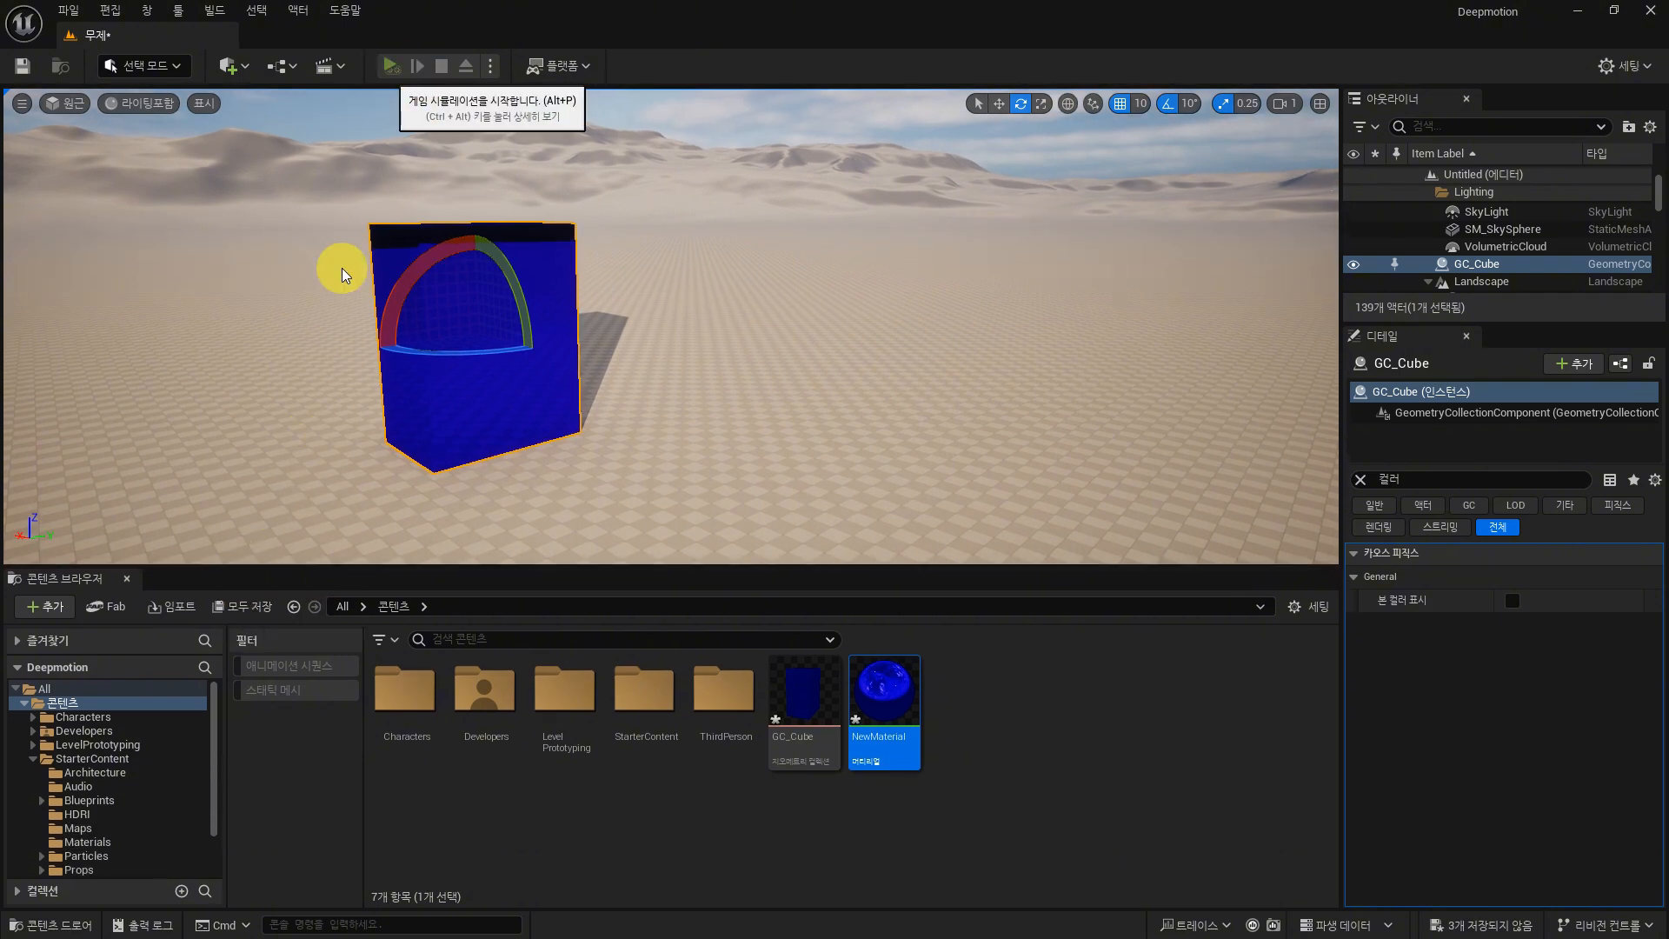
pyautogui.keyDown('alt'); pyautogui.moveTo(215, 383); pyautogui.dragTo(269, 358); pyautogui.keyUp('alt')
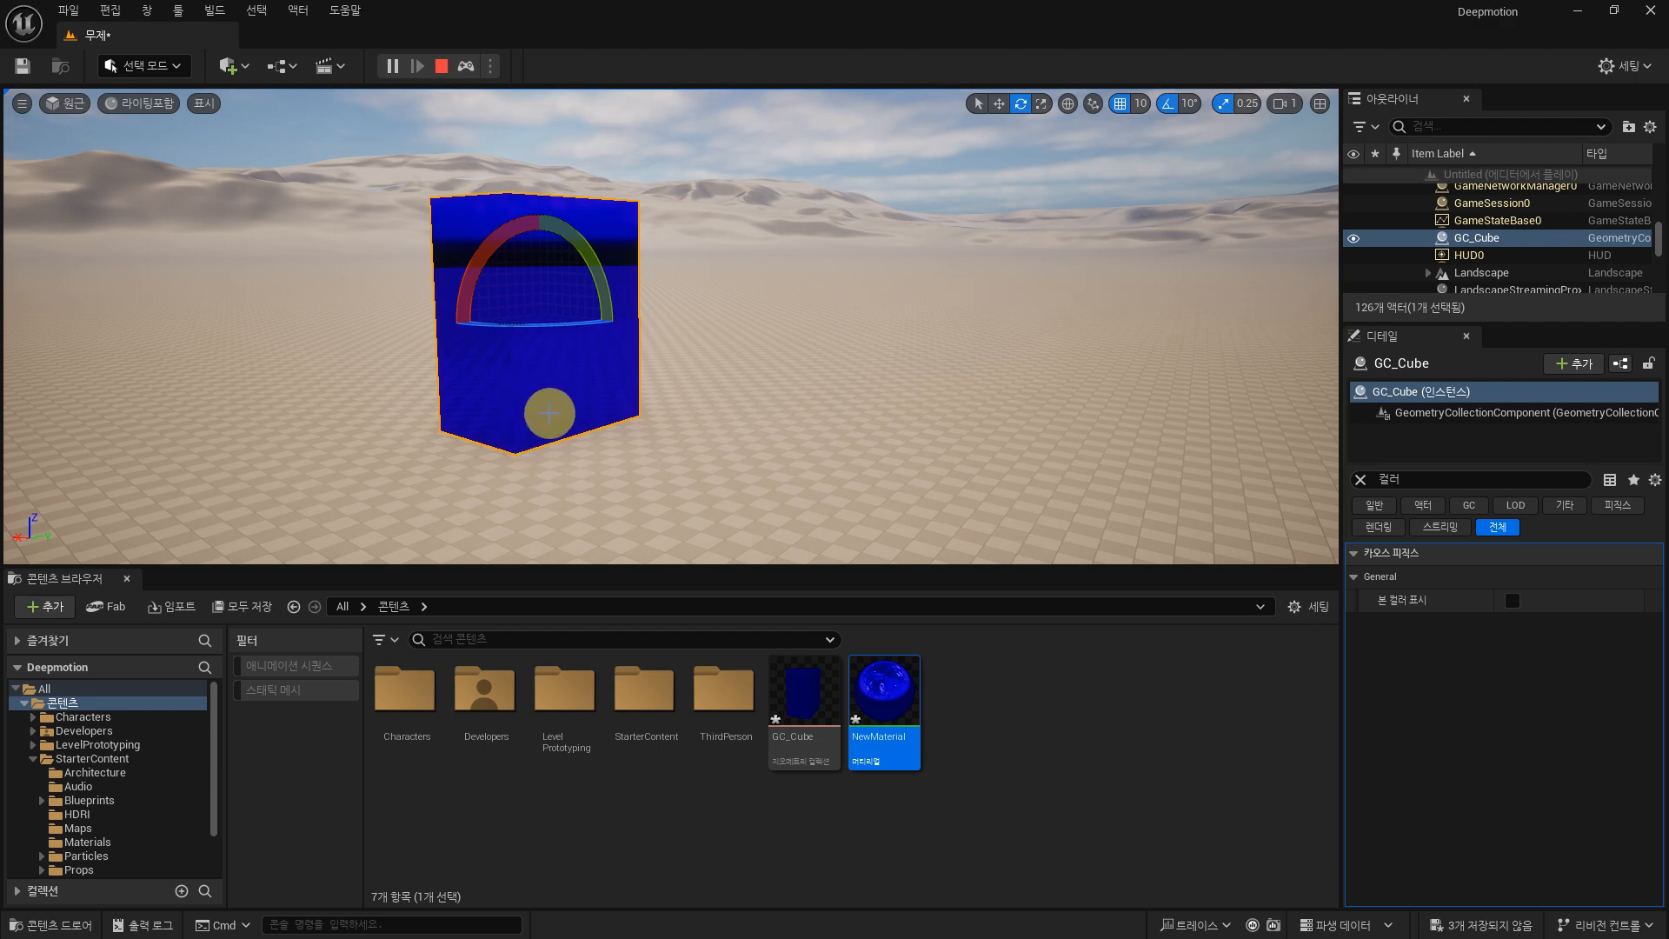
pyautogui.click(442, 66)
# Step: Play the level in the selected viewport, run and jump the character into the cube to knock pieces loose, and stop playing
pyautogui.click(491, 66)
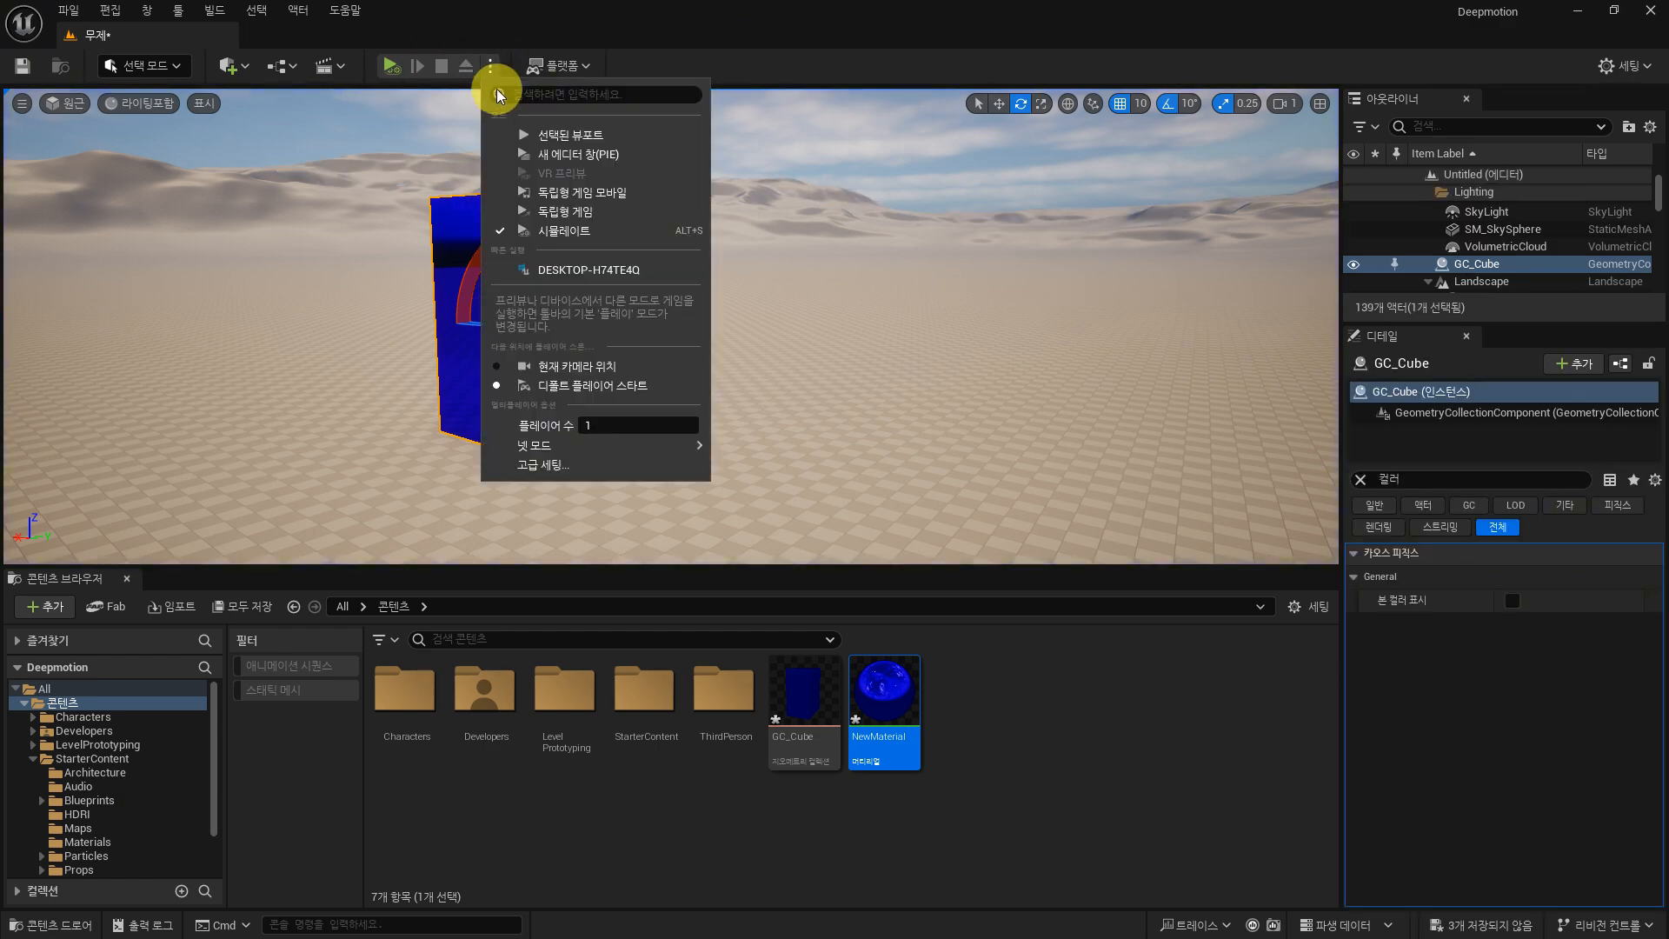
pyautogui.click(548, 135)
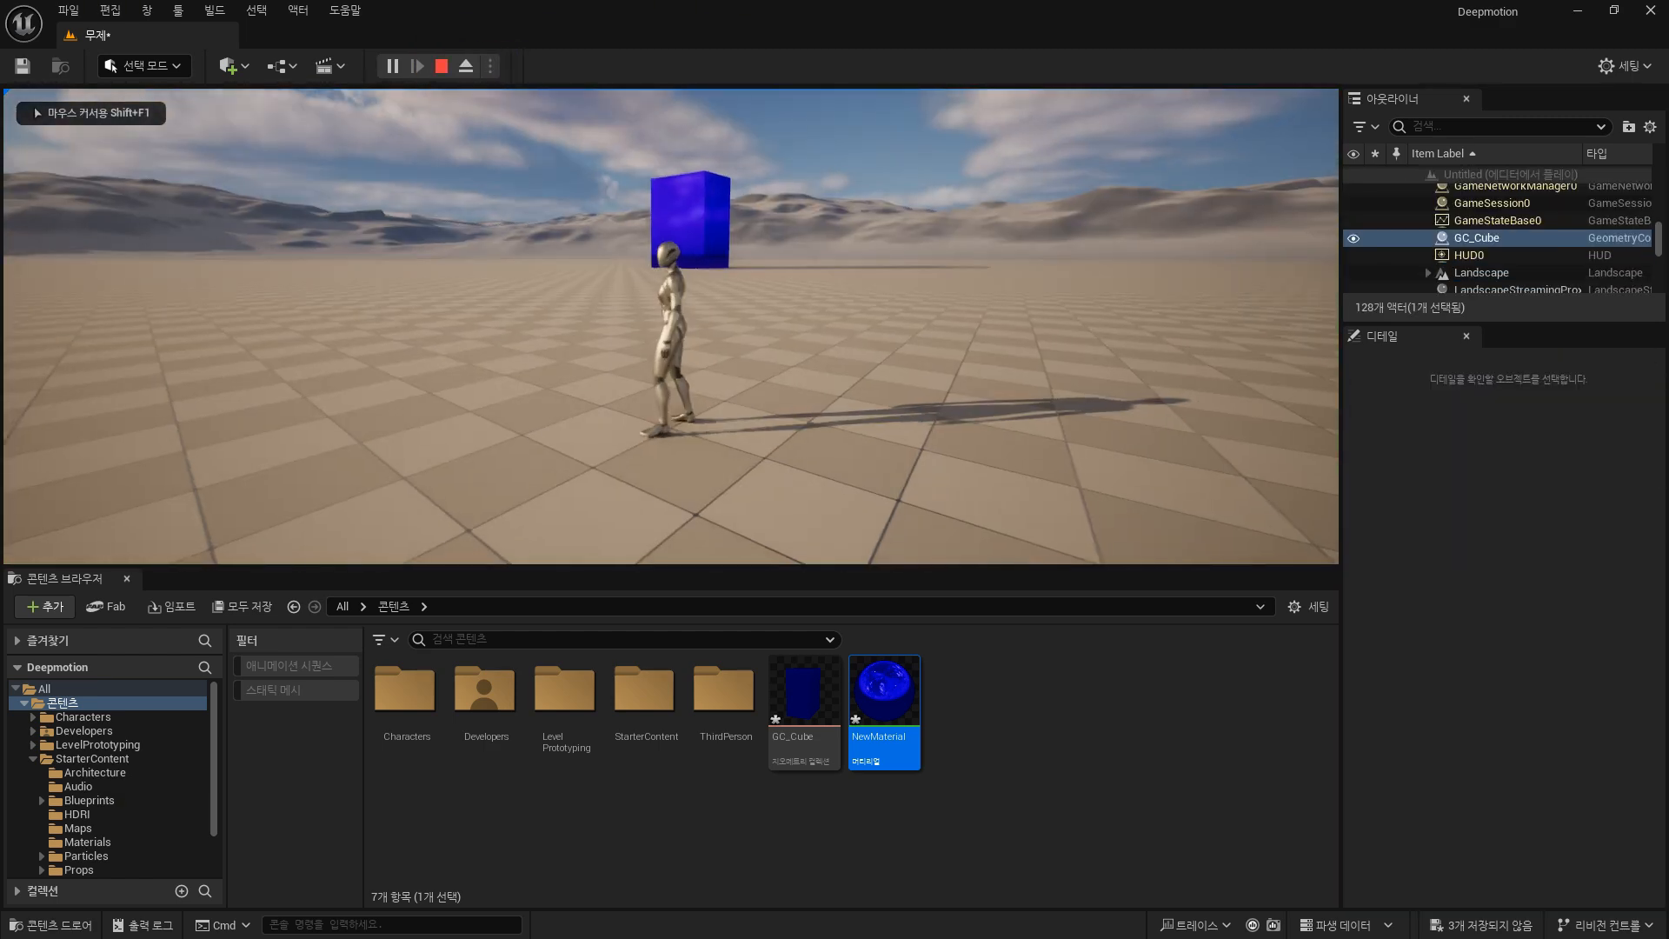
pyautogui.press('w')
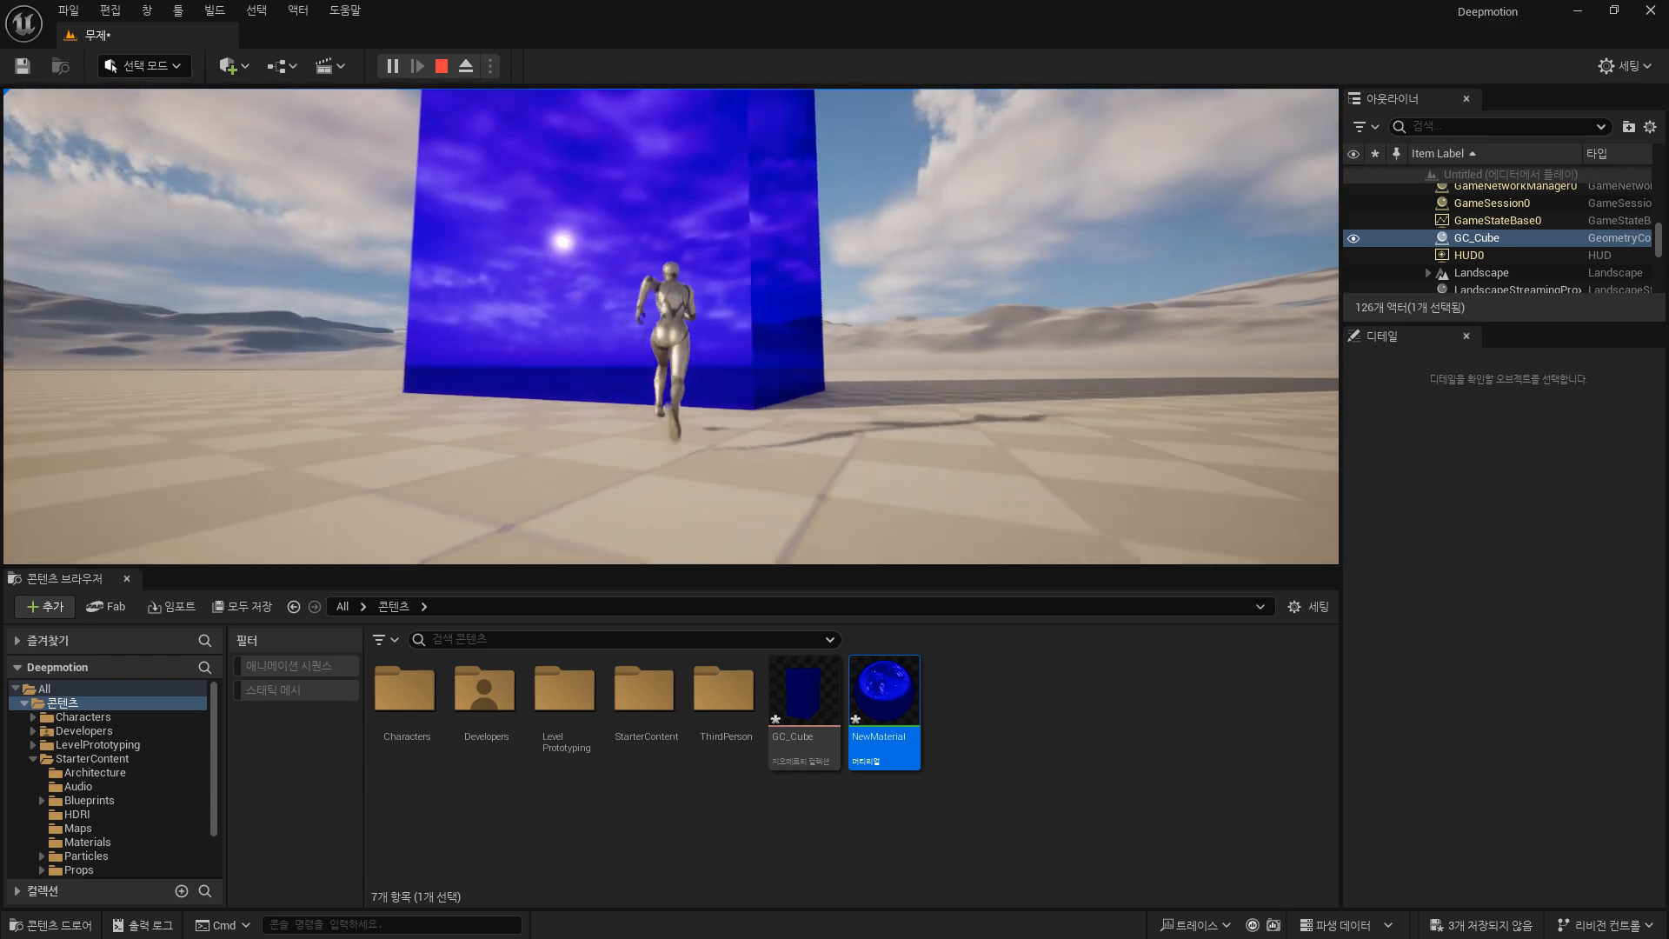
pyautogui.press('space')
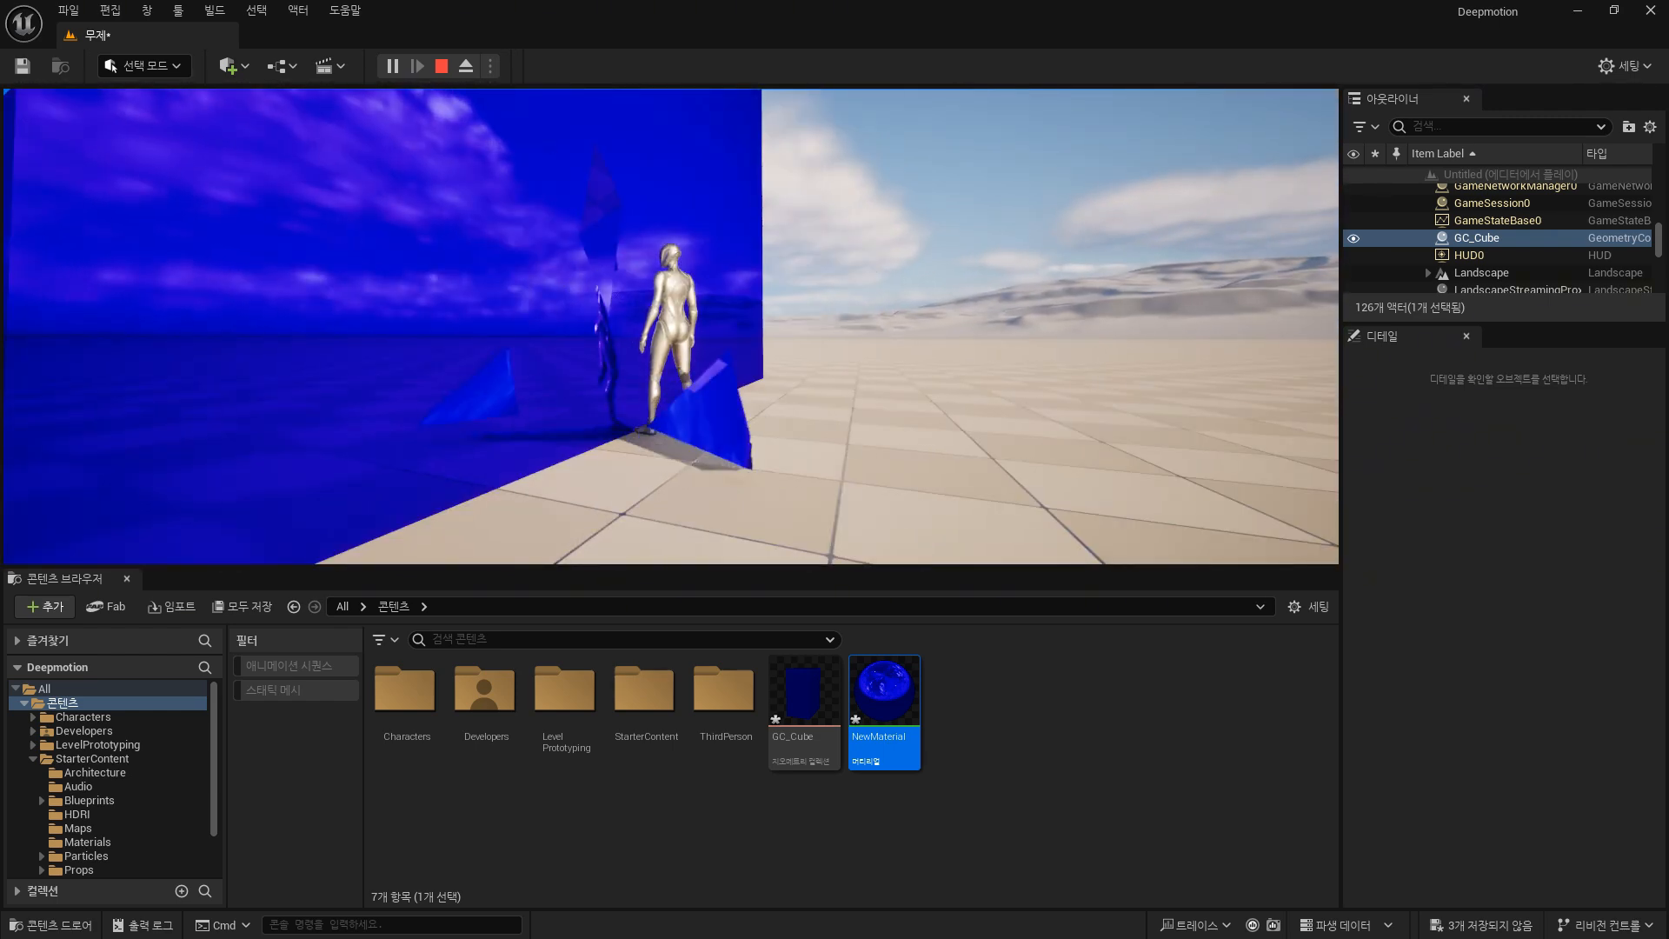
pyautogui.press('w')
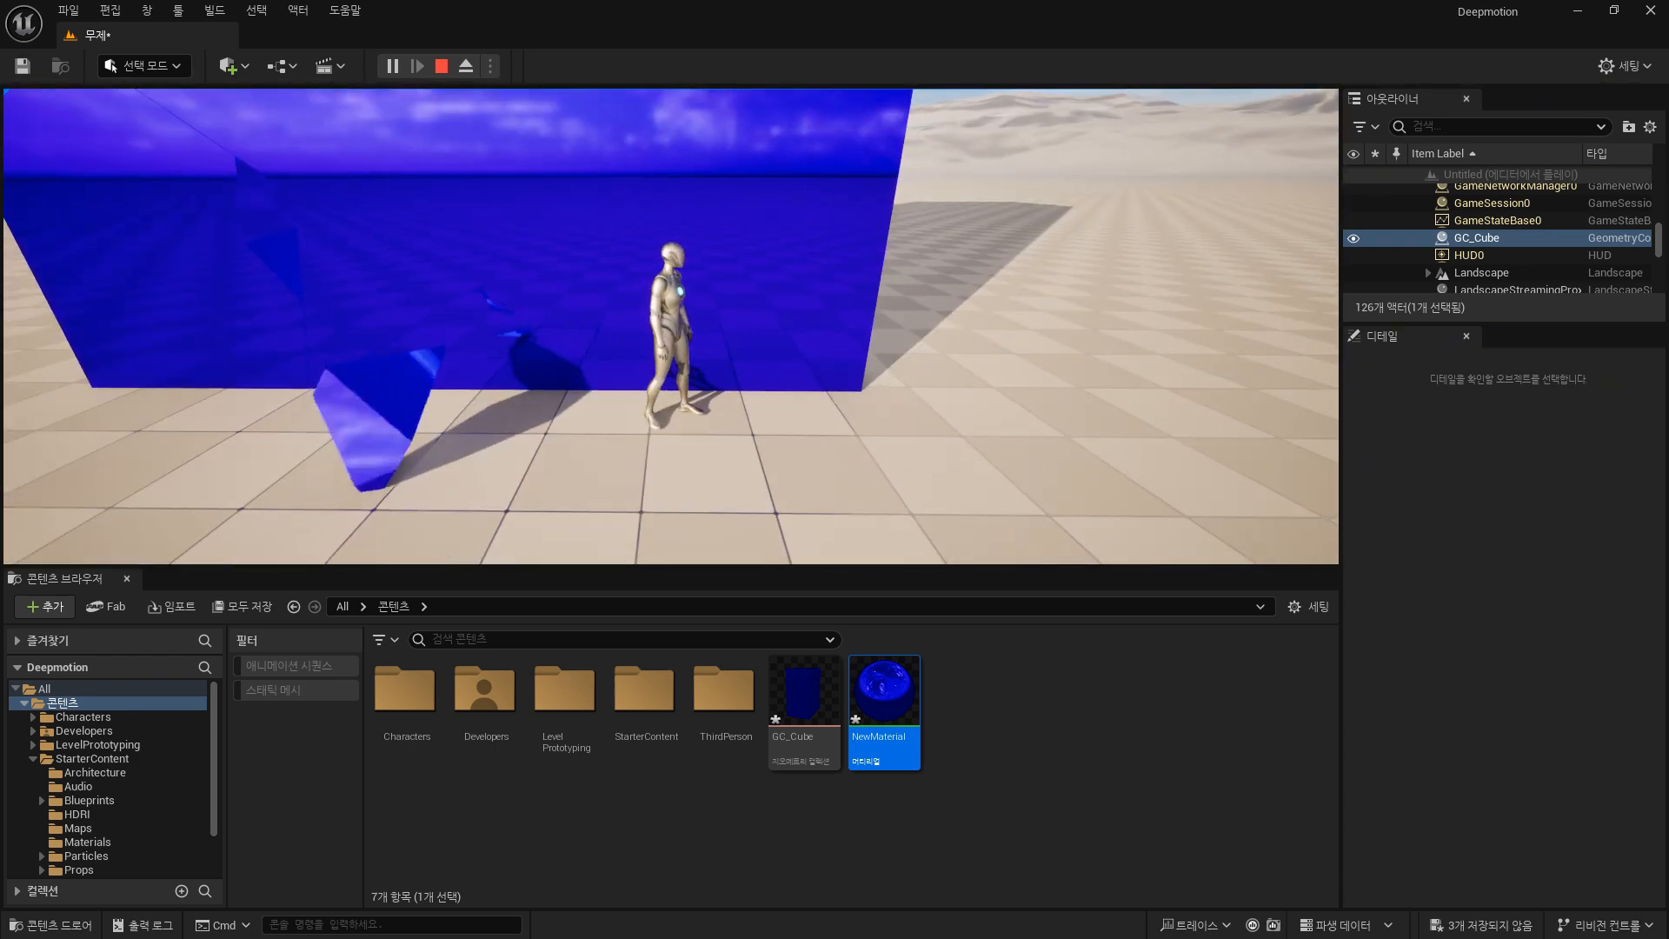
pyautogui.press('s')
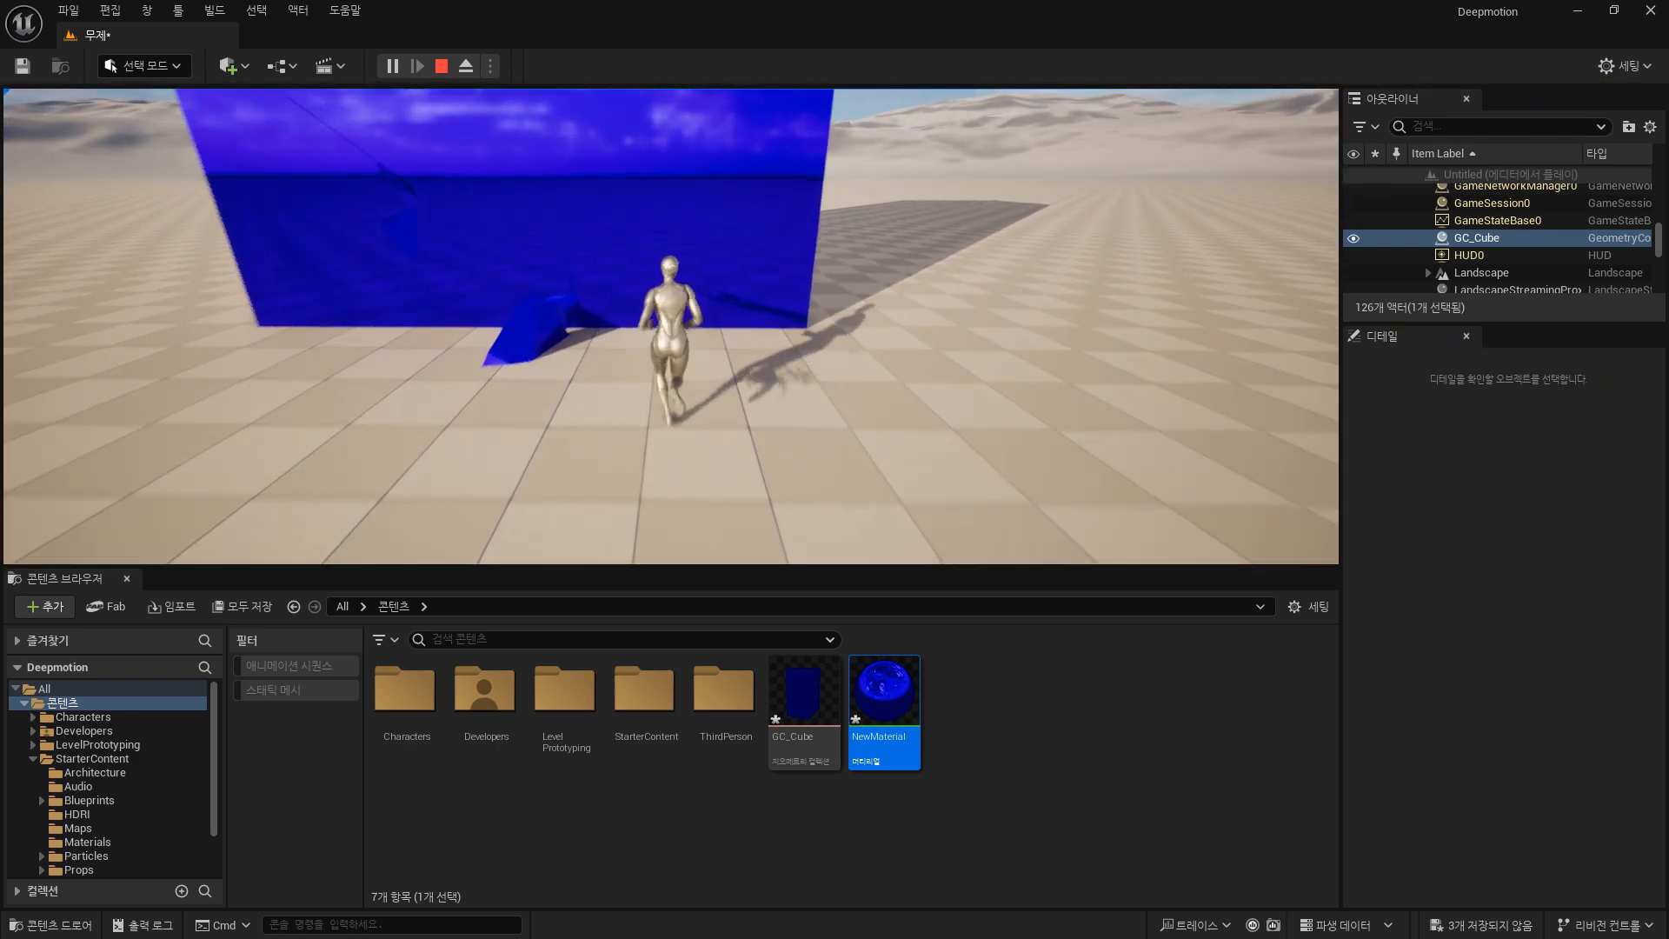
pyautogui.press('s')
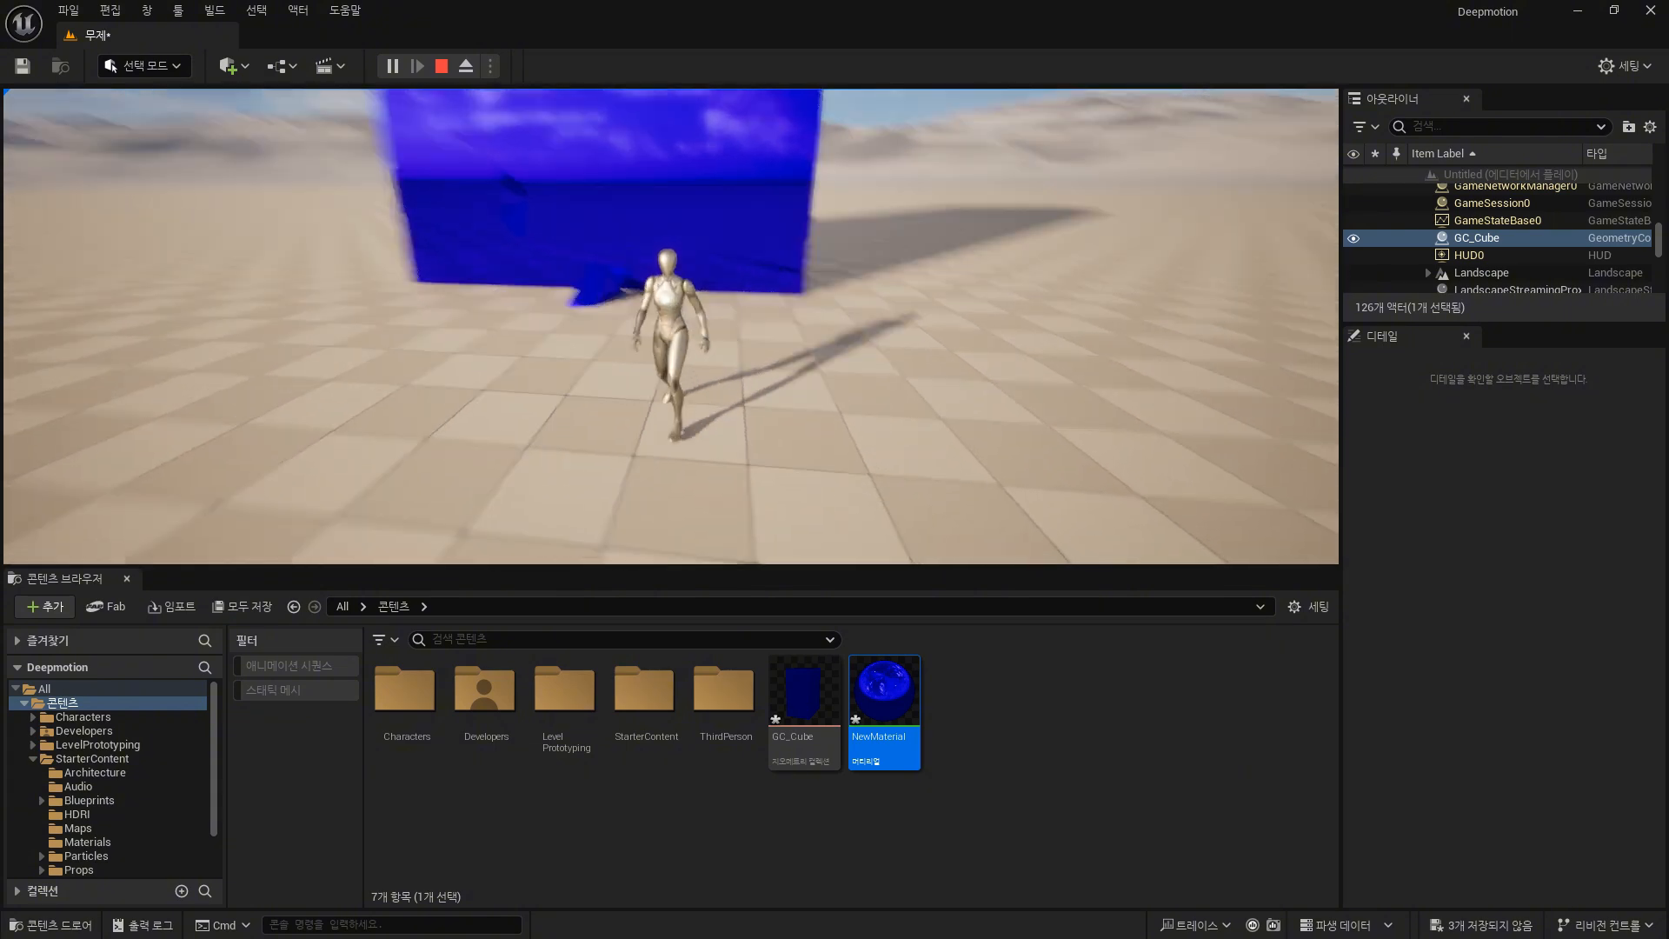
pyautogui.press('w')
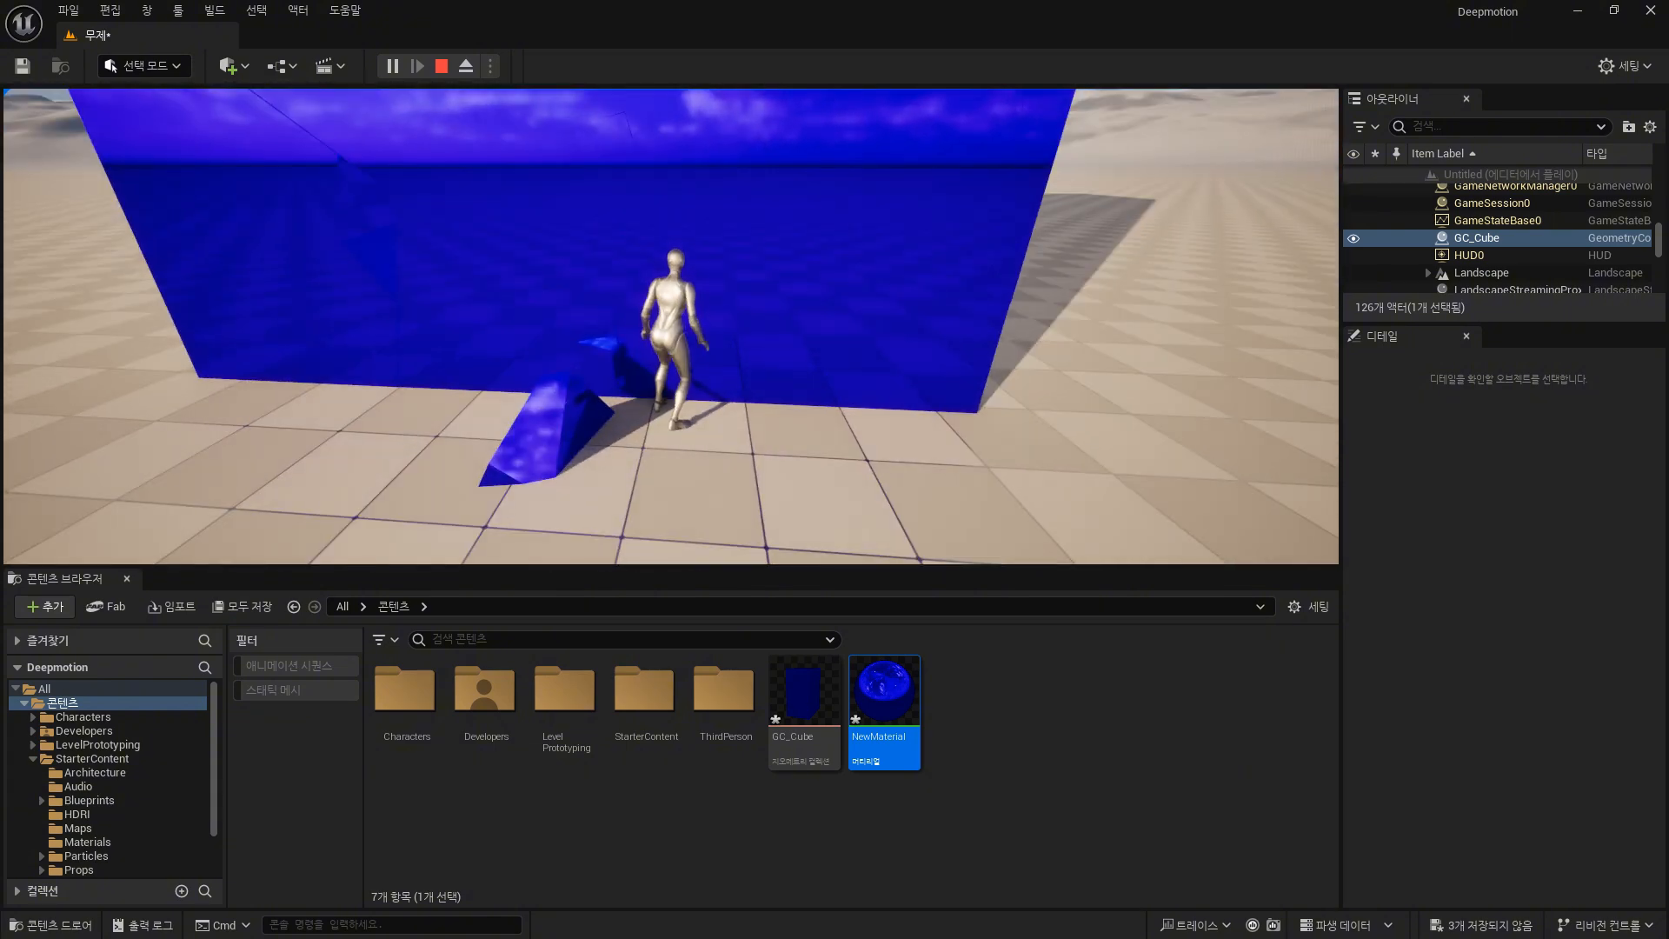
pyautogui.press('s')
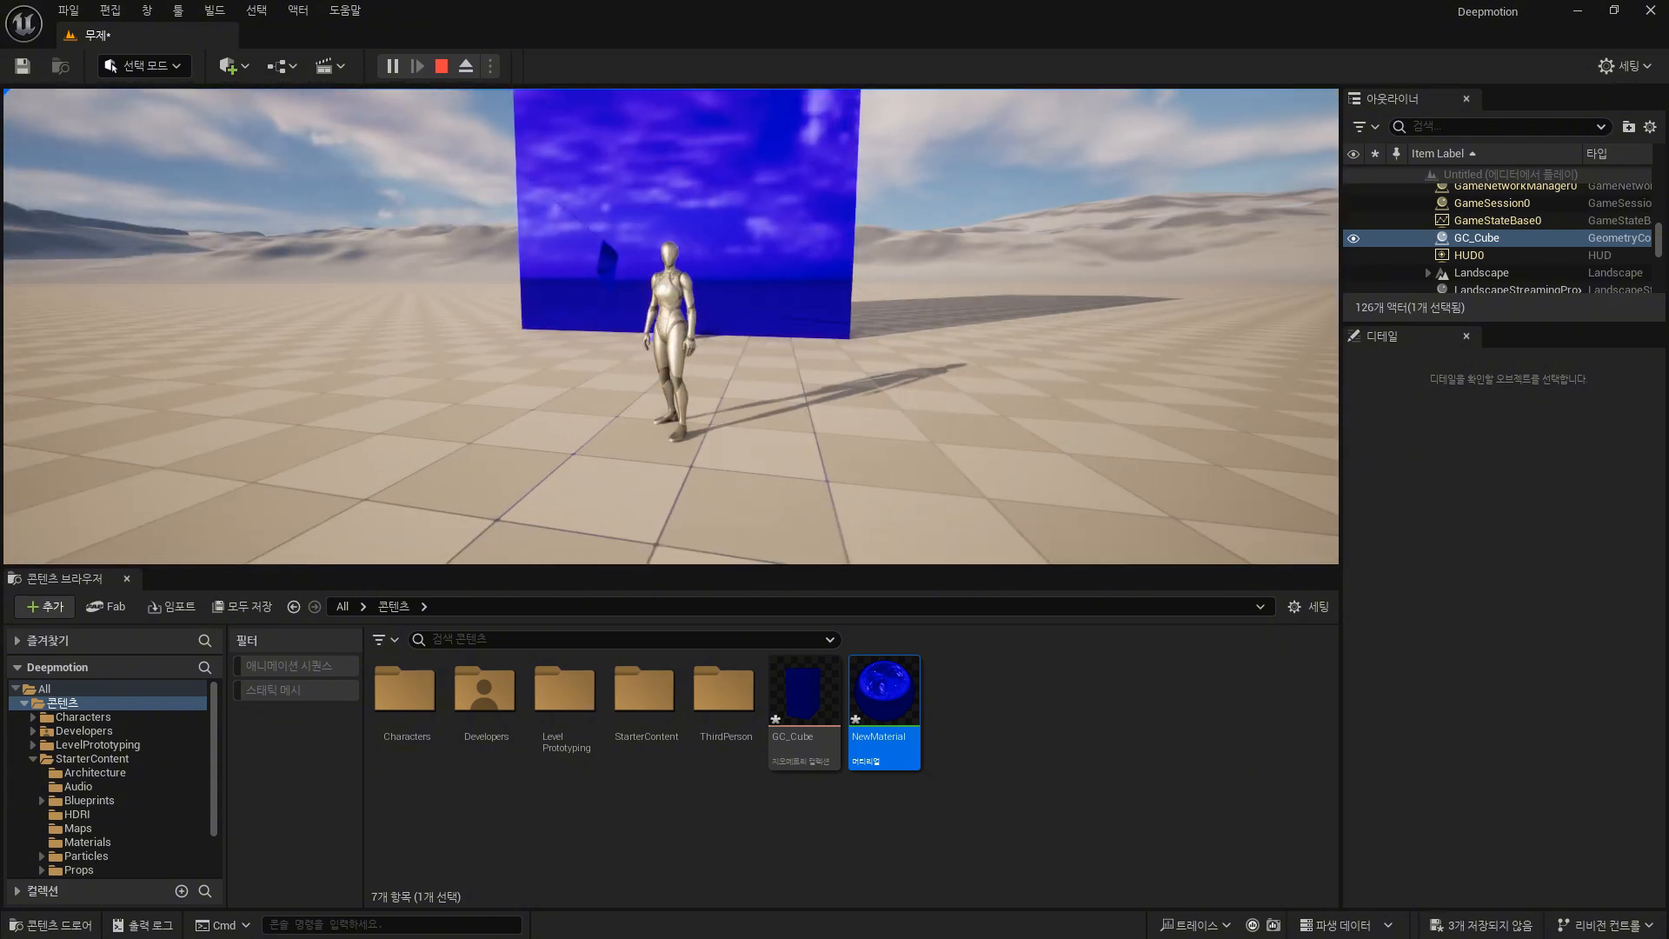
pyautogui.press('Escape')
# Step: Collapse the StarterContent folder and open the engine folder (엔진) in the content browser
pyautogui.scroll(-8, 864, 339)
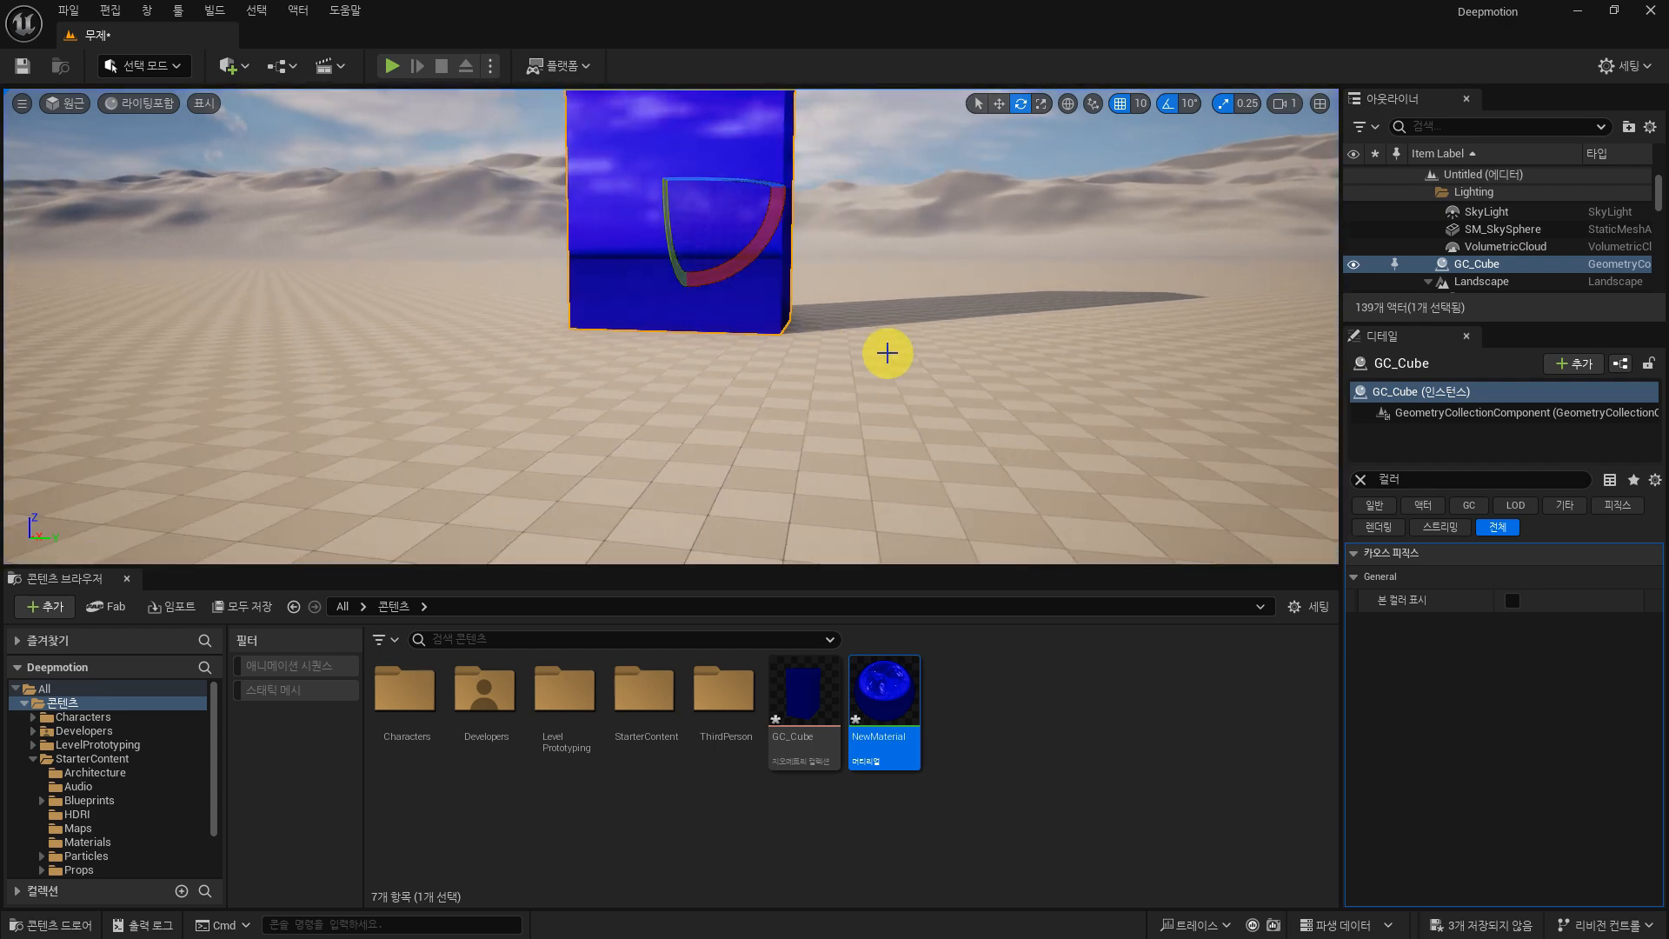
pyautogui.keyDown('alt'); pyautogui.moveTo(659, 354); pyautogui.dragTo(904, 321); pyautogui.keyUp('alt')
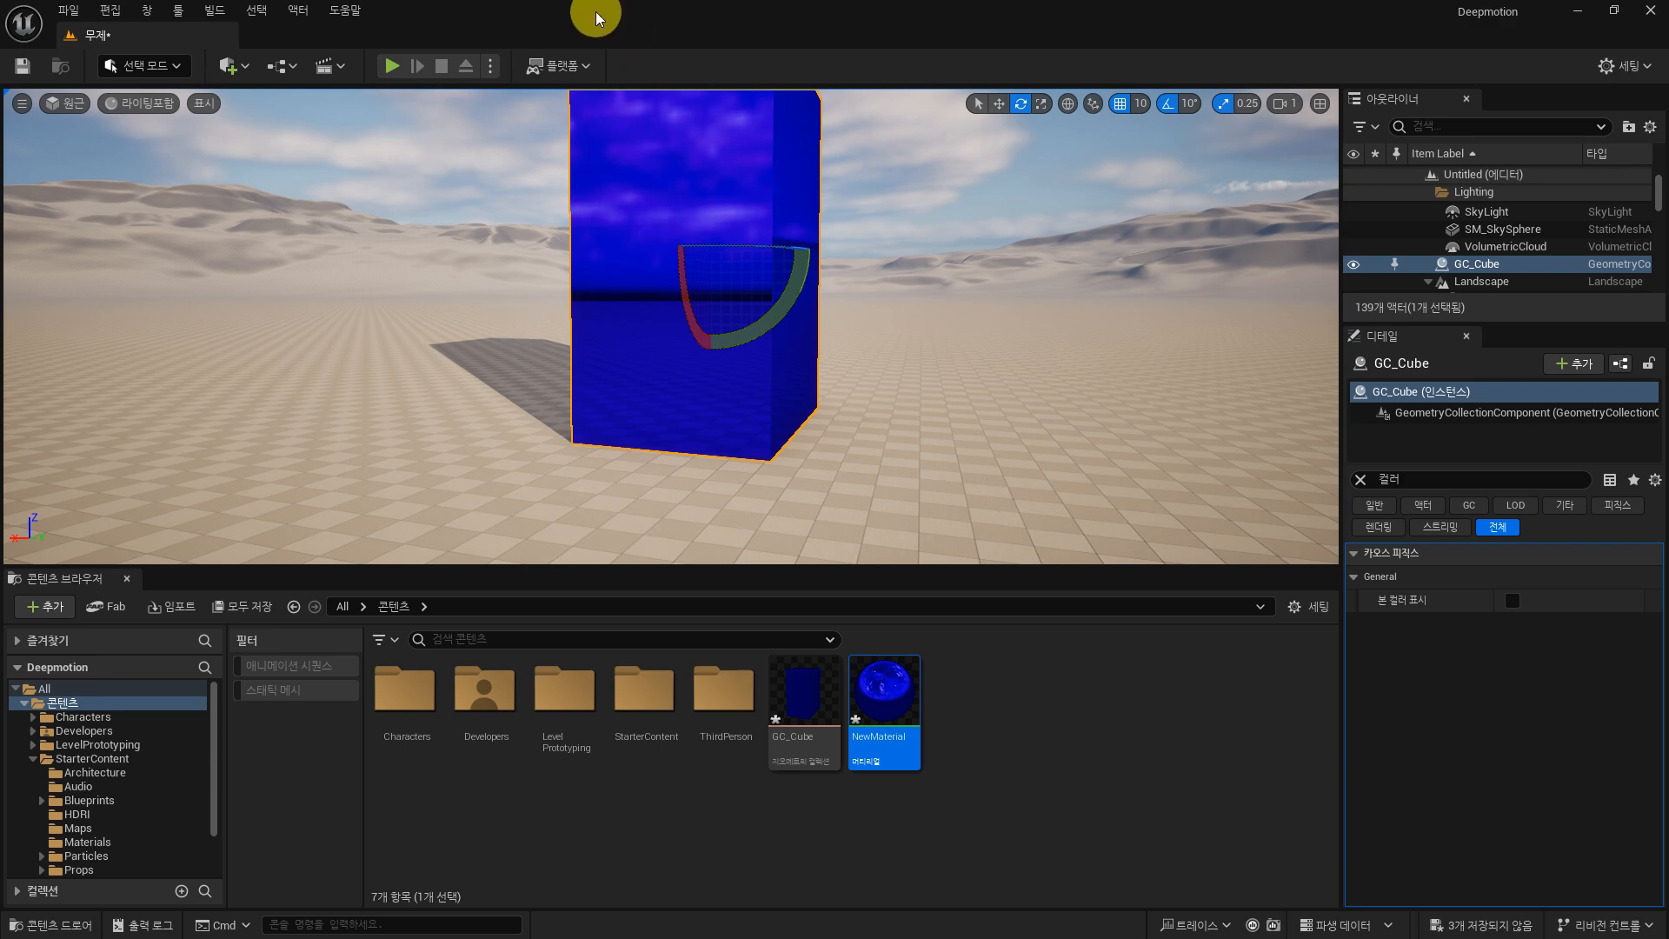
pyautogui.moveTo(966, 282); pyautogui.dragTo(965, 261, button='right')
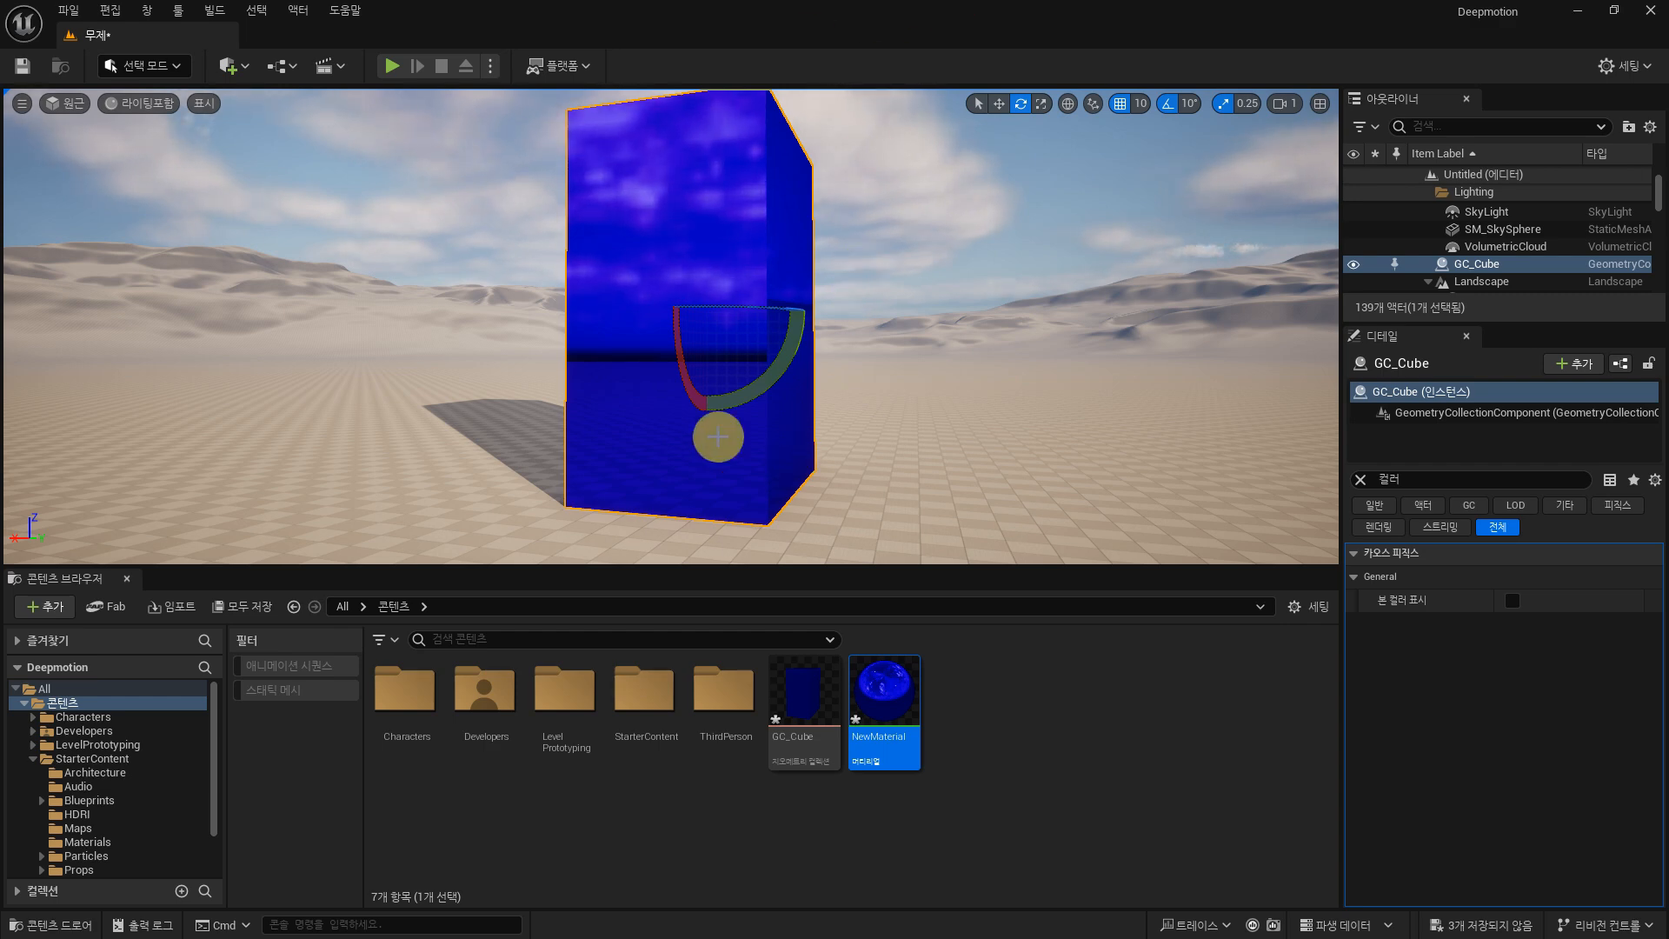
pyautogui.click(36, 758)
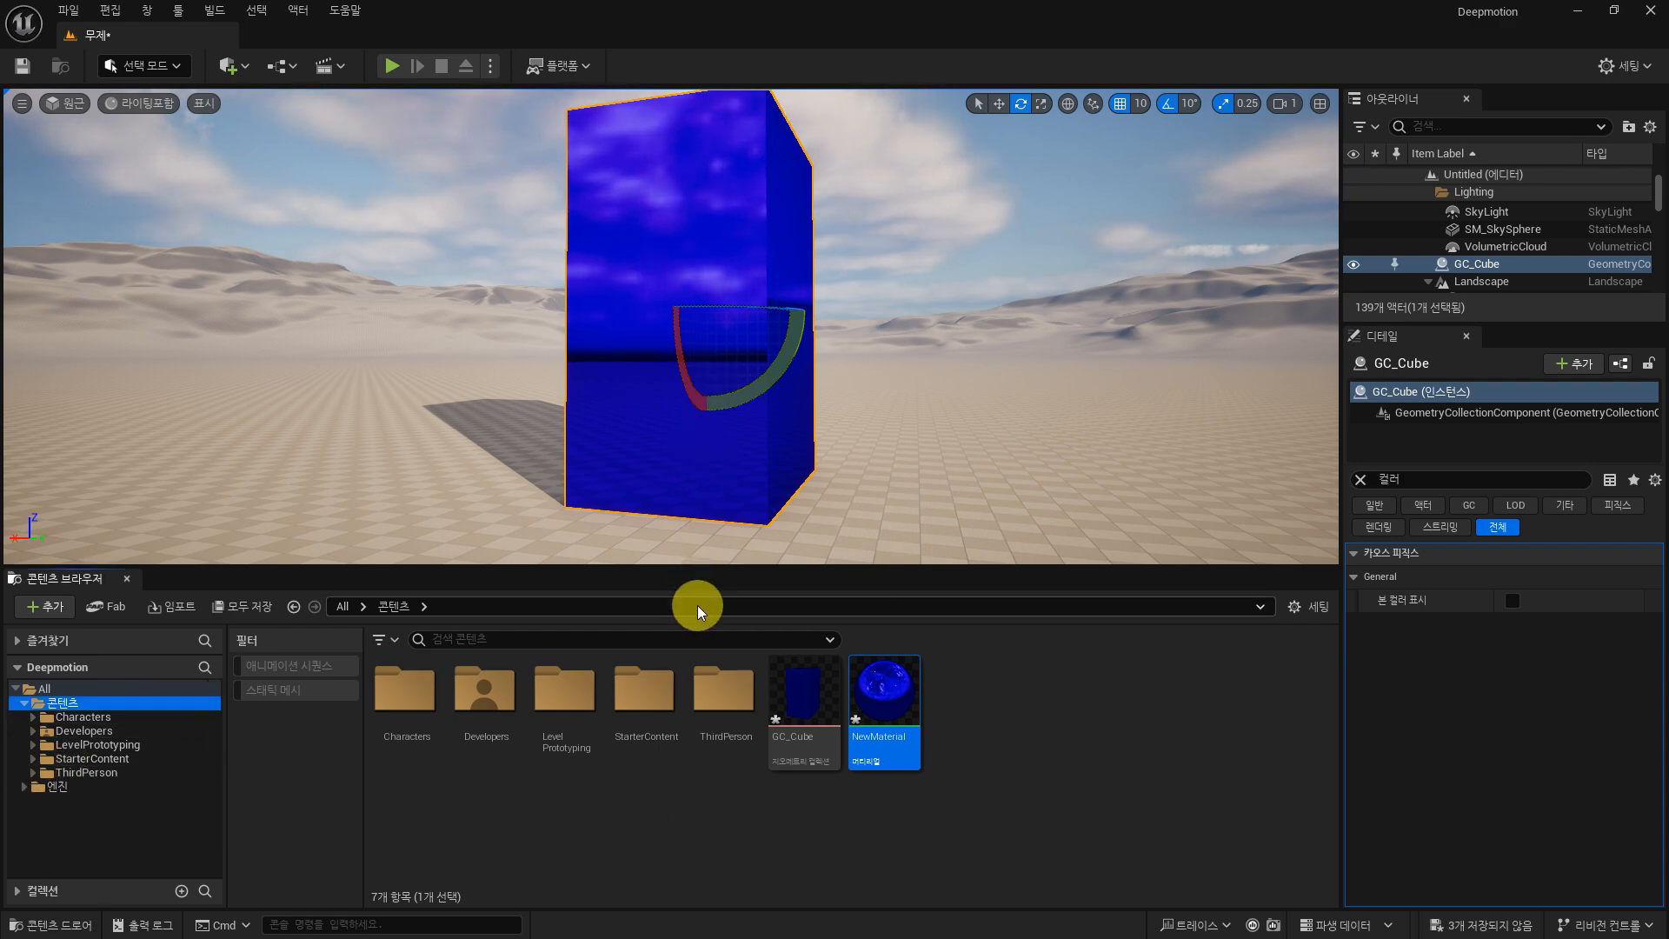
pyautogui.click(73, 788)
pyautogui.click(68, 702)
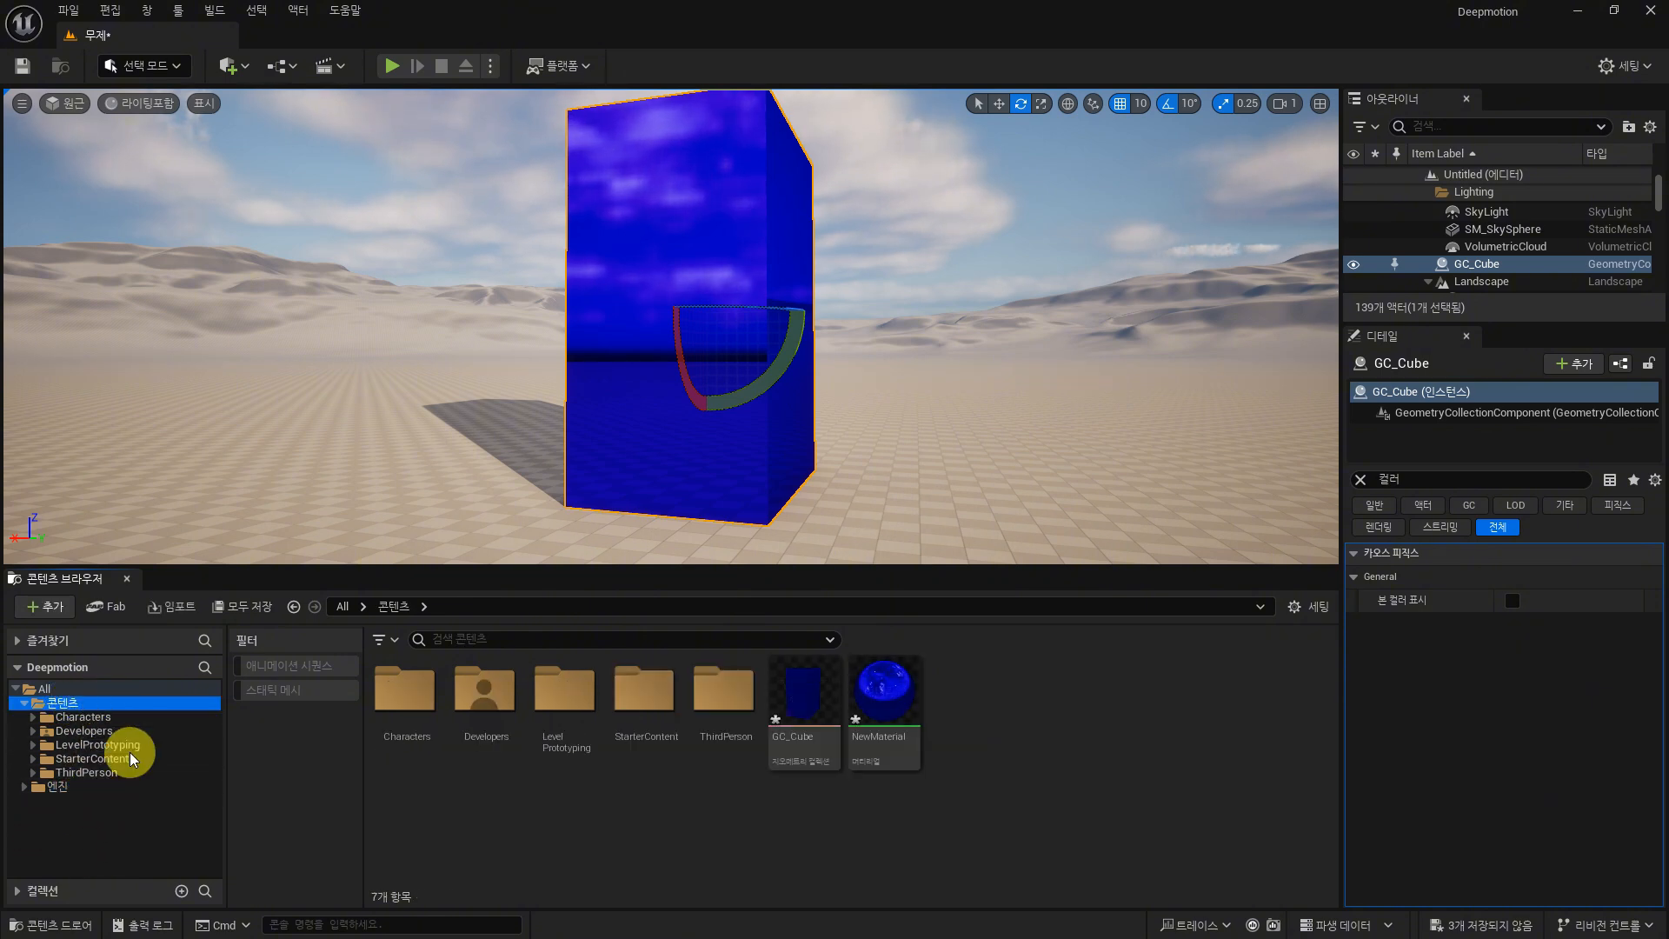
pyautogui.click(55, 789)
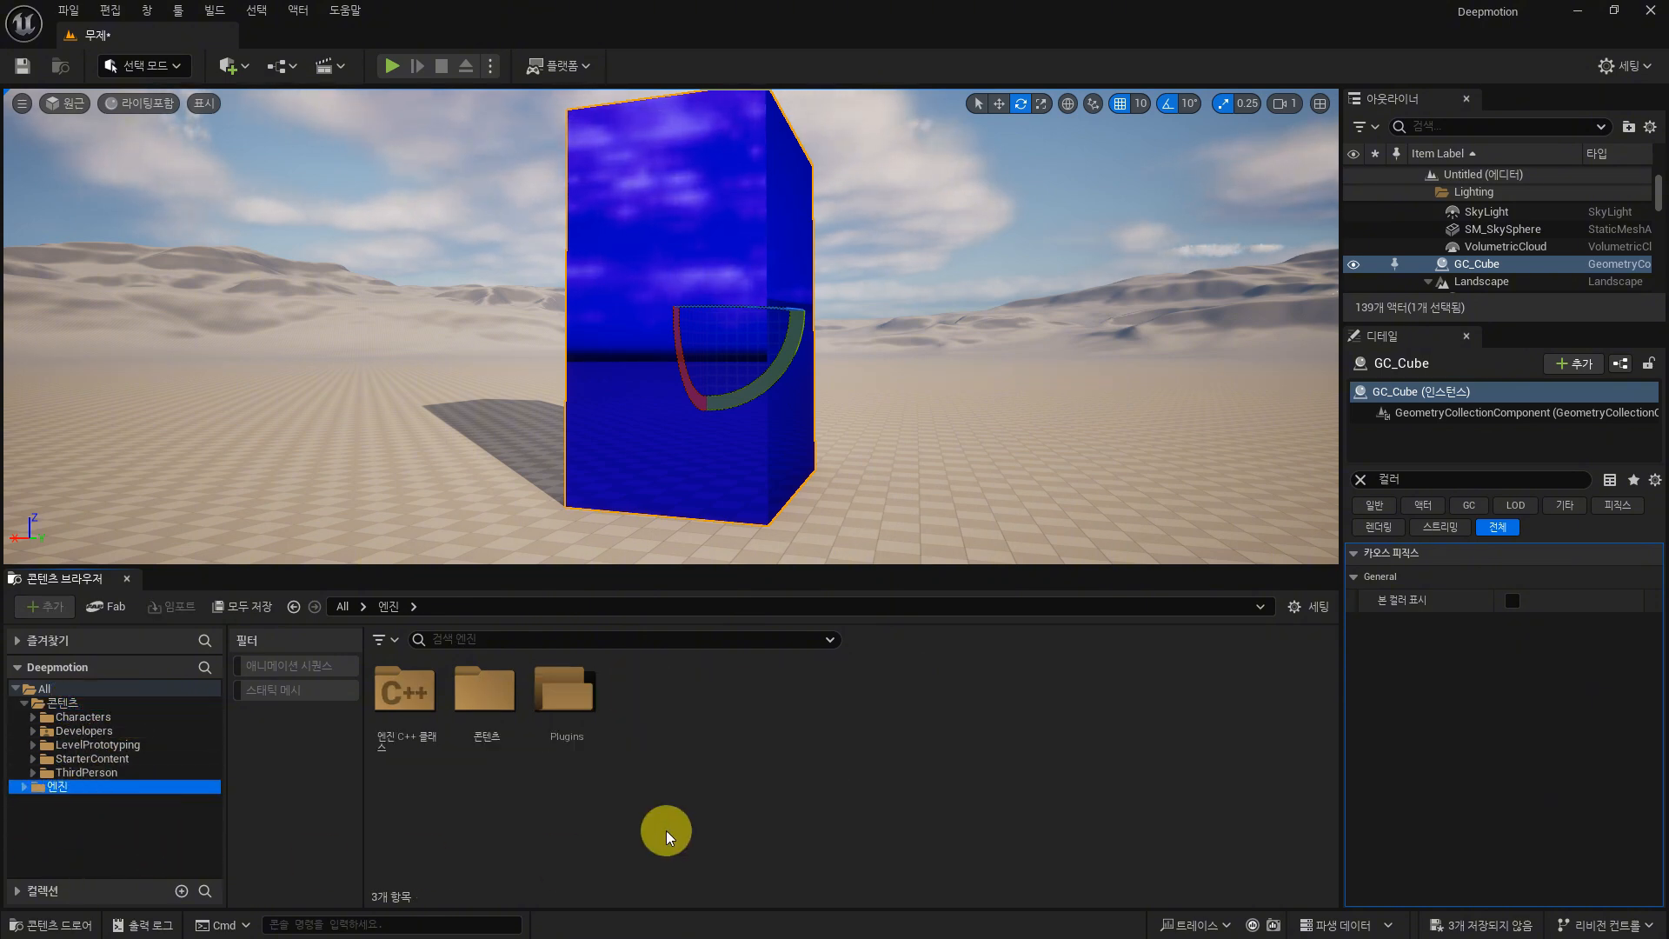
# Step: Search the engine content for "field" and look through the assets for the Chaos field blueprints
pyautogui.click(649, 643)
pyautogui.write('랴')
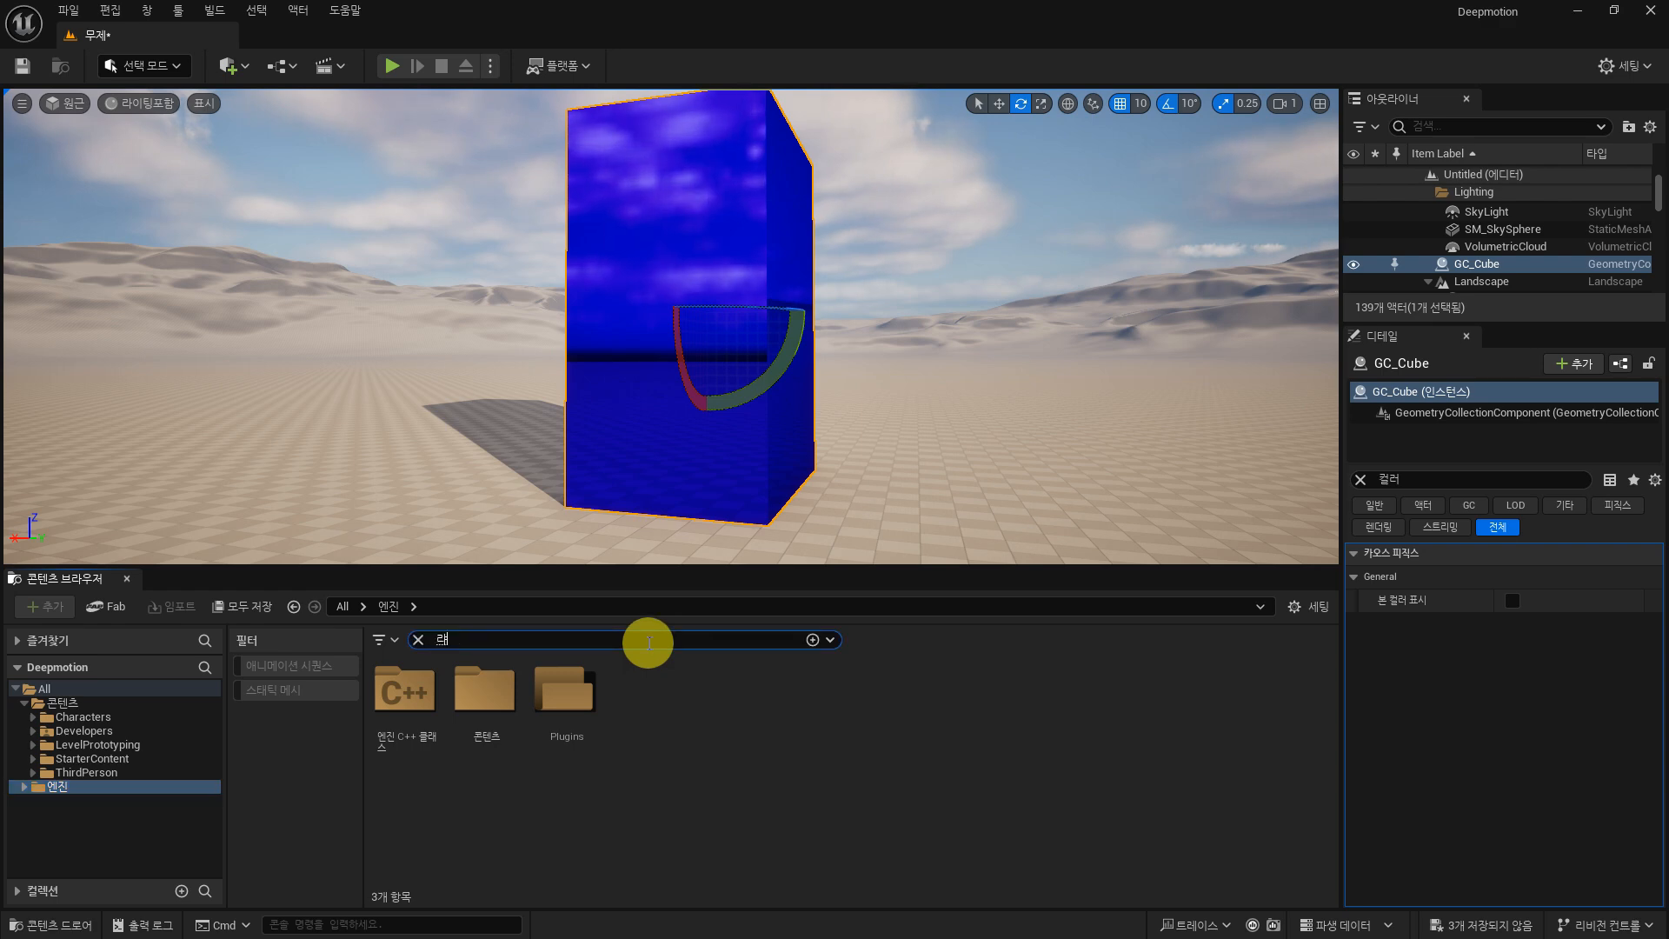
pyautogui.write('디')
pyautogui.press('BackSpace')
pyautogui.press('BackSpace')
pyautogui.press('BackSpace')
pyautogui.write('field')
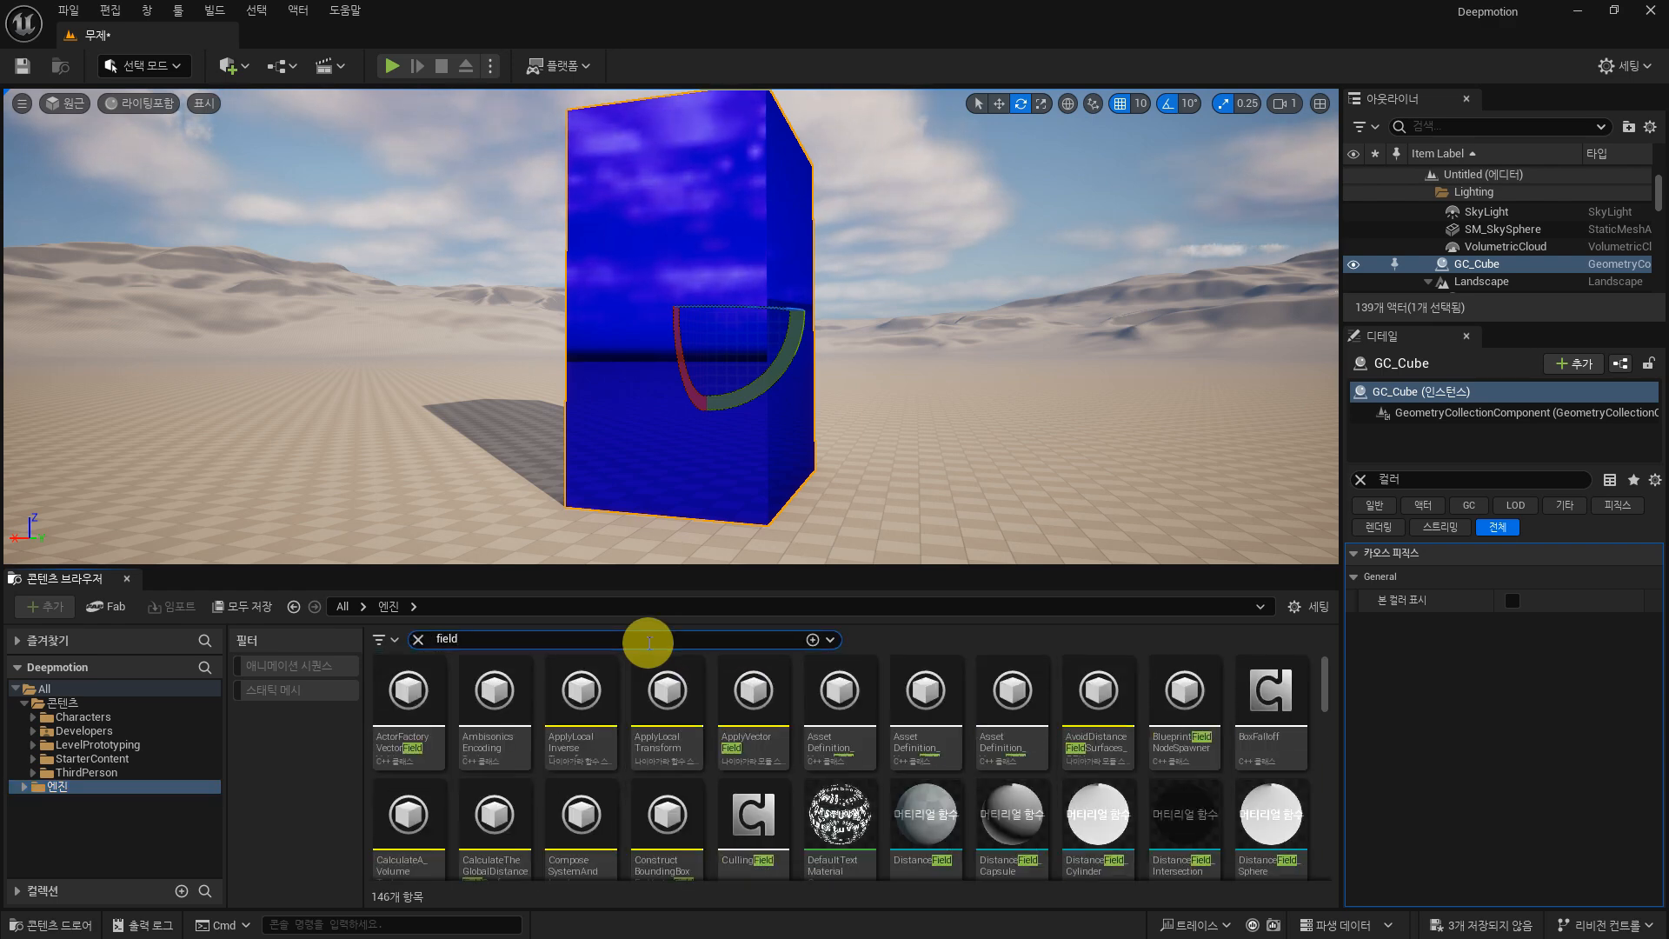
pyautogui.scroll(-2, 1047, 717)
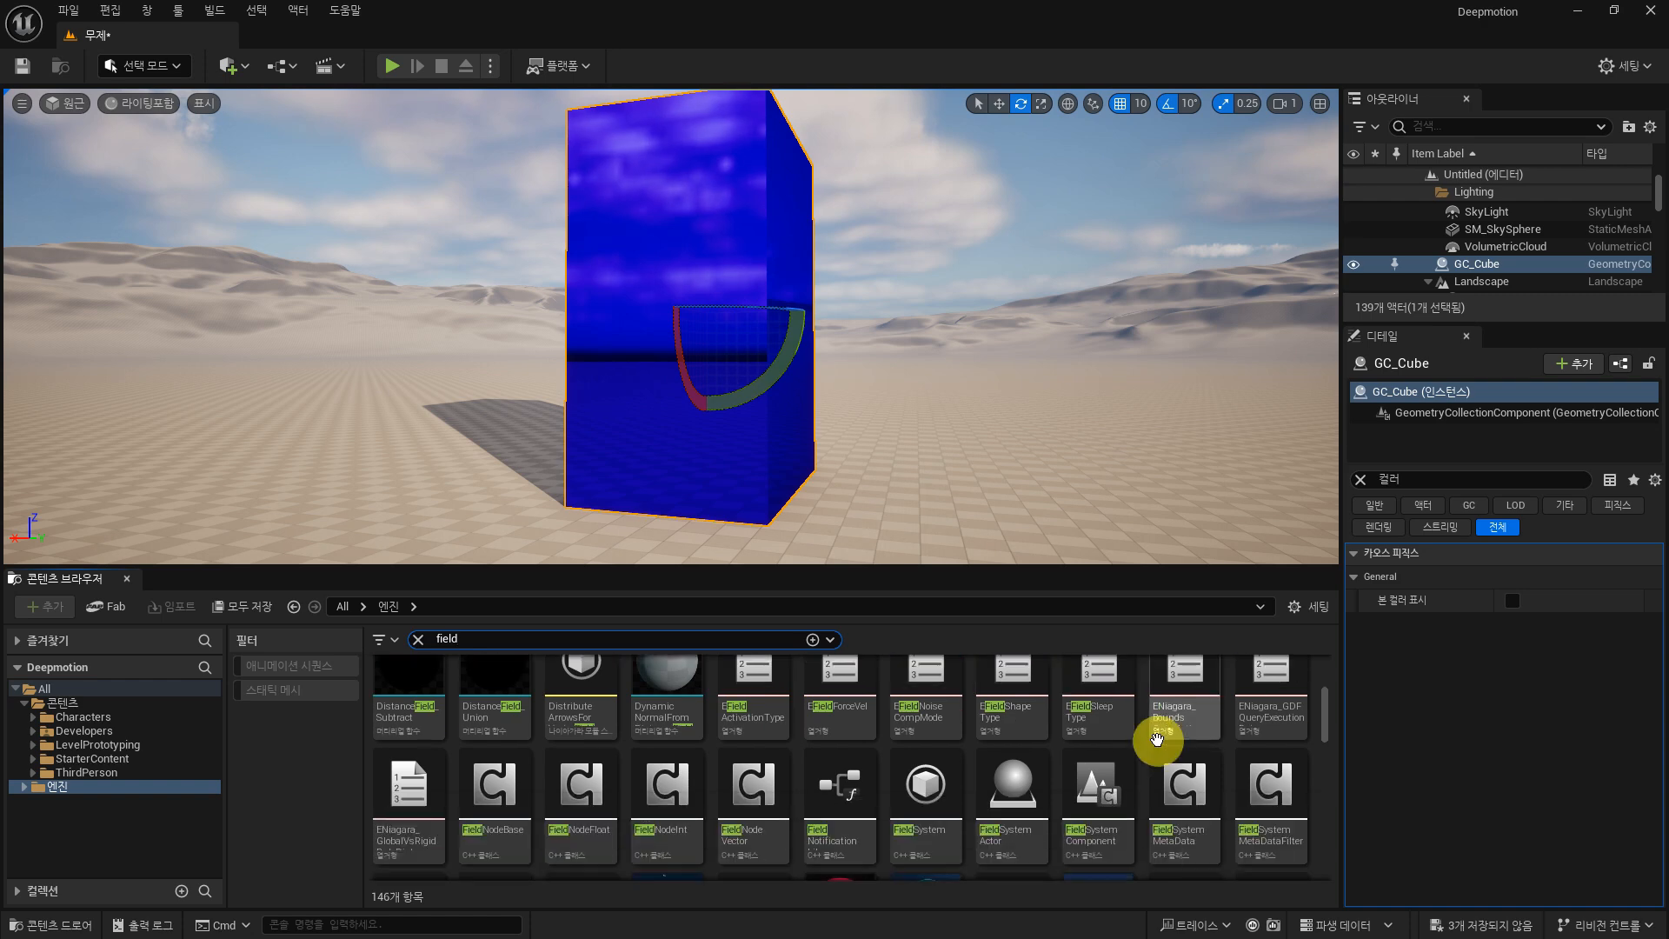
# Step: Place the FS_MasterField blueprint in the level, on the ground right beside the blue cube
pyautogui.moveTo(1032, 566); pyautogui.dragTo(1032, 476)
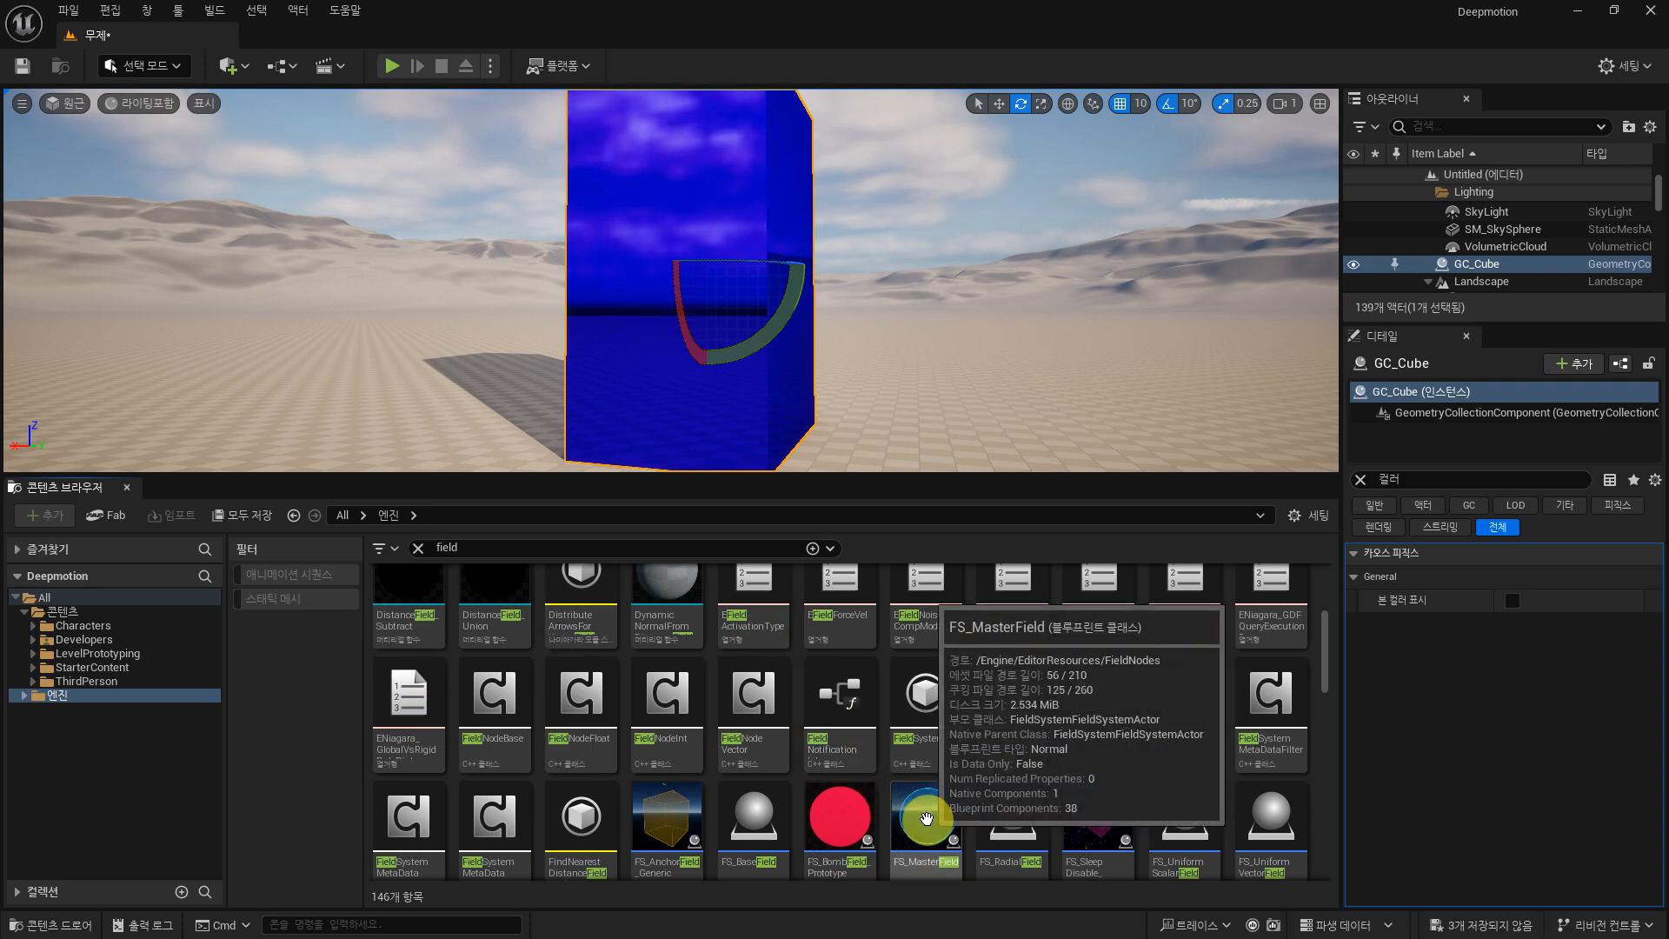
pyautogui.moveTo(953, 403); pyautogui.dragTo(948, 409, button='right')
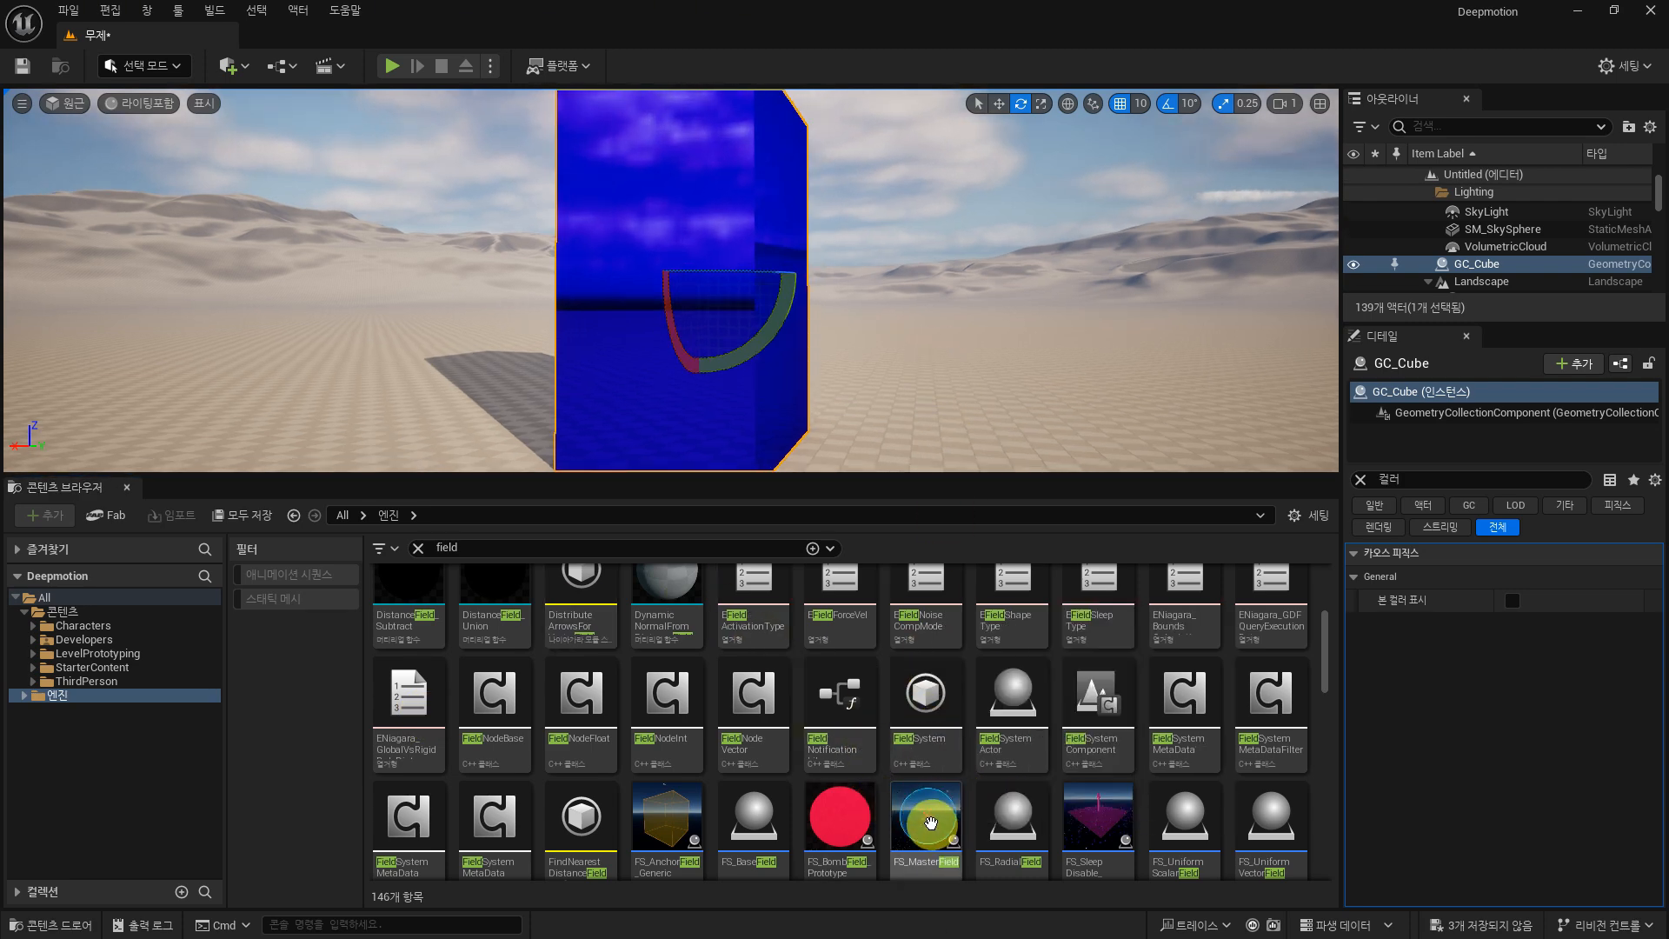
pyautogui.moveTo(930, 821); pyautogui.dragTo(846, 430)
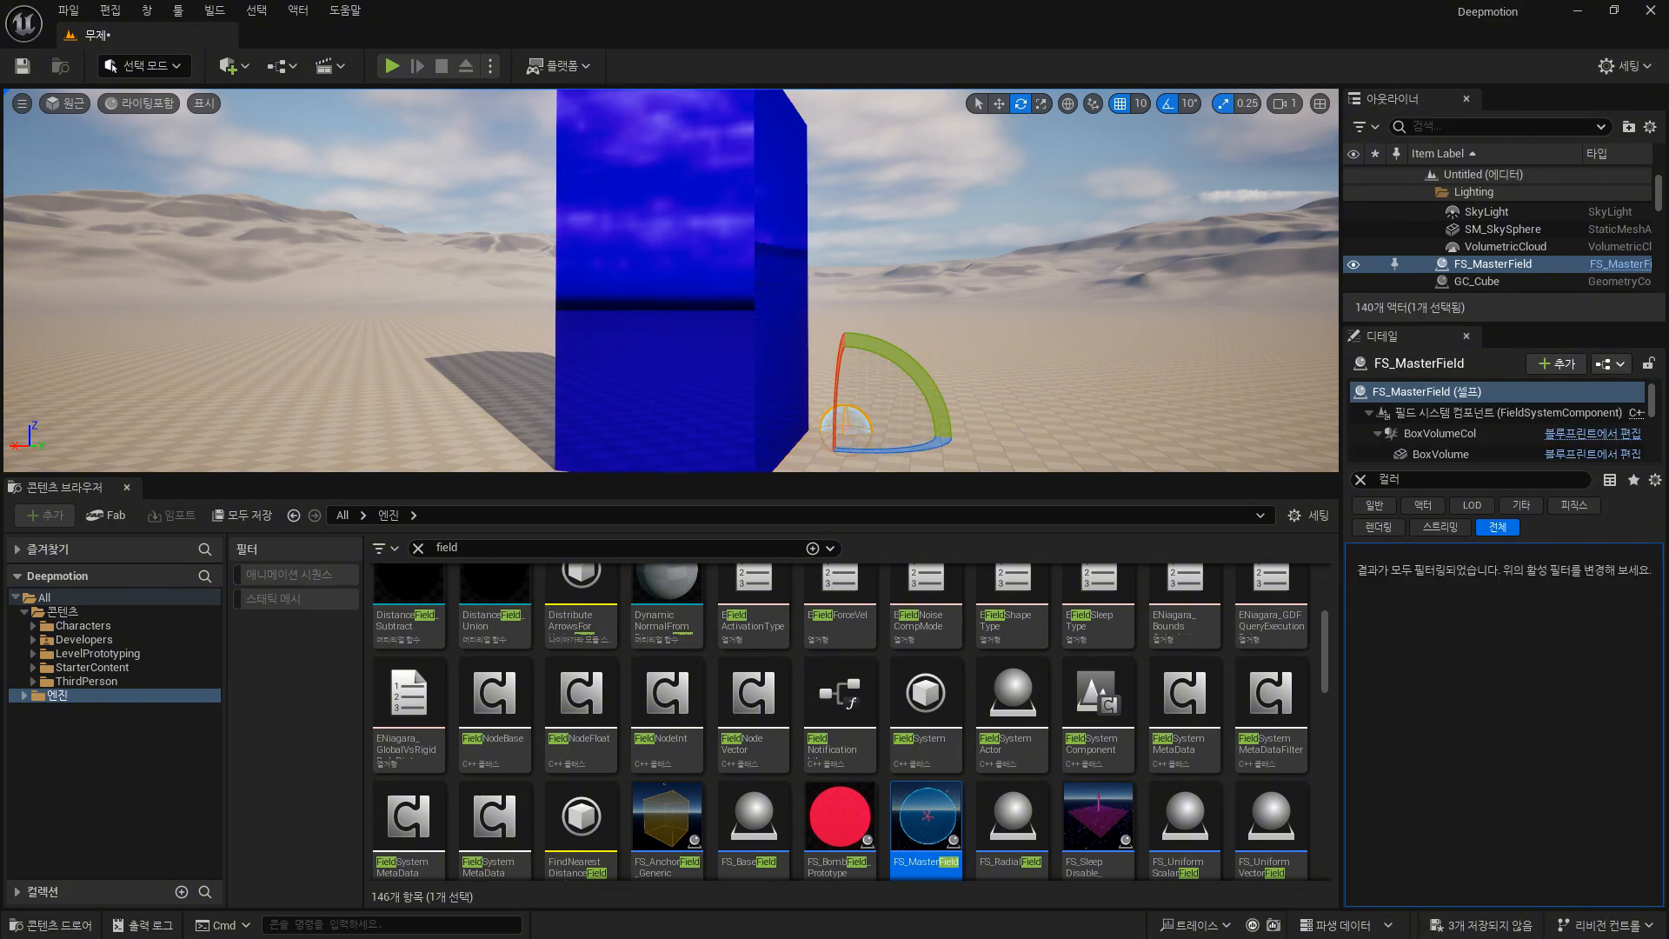
pyautogui.scroll(-2, 943, 344)
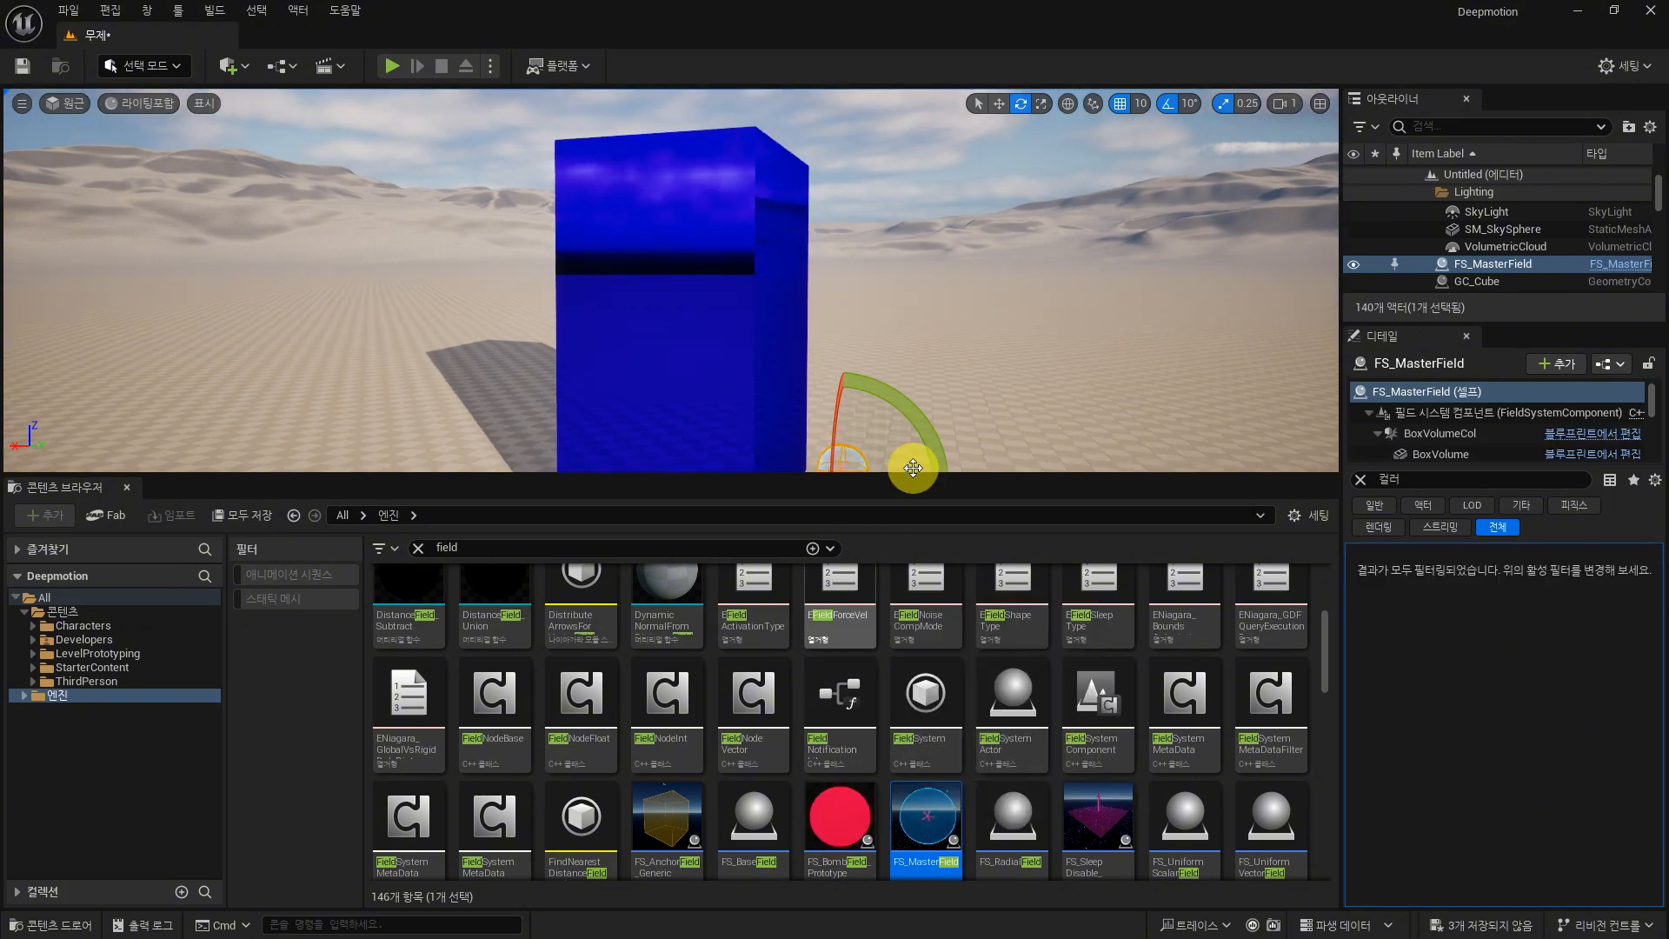
pyautogui.moveTo(913, 466); pyautogui.dragTo(969, 403, button='right')
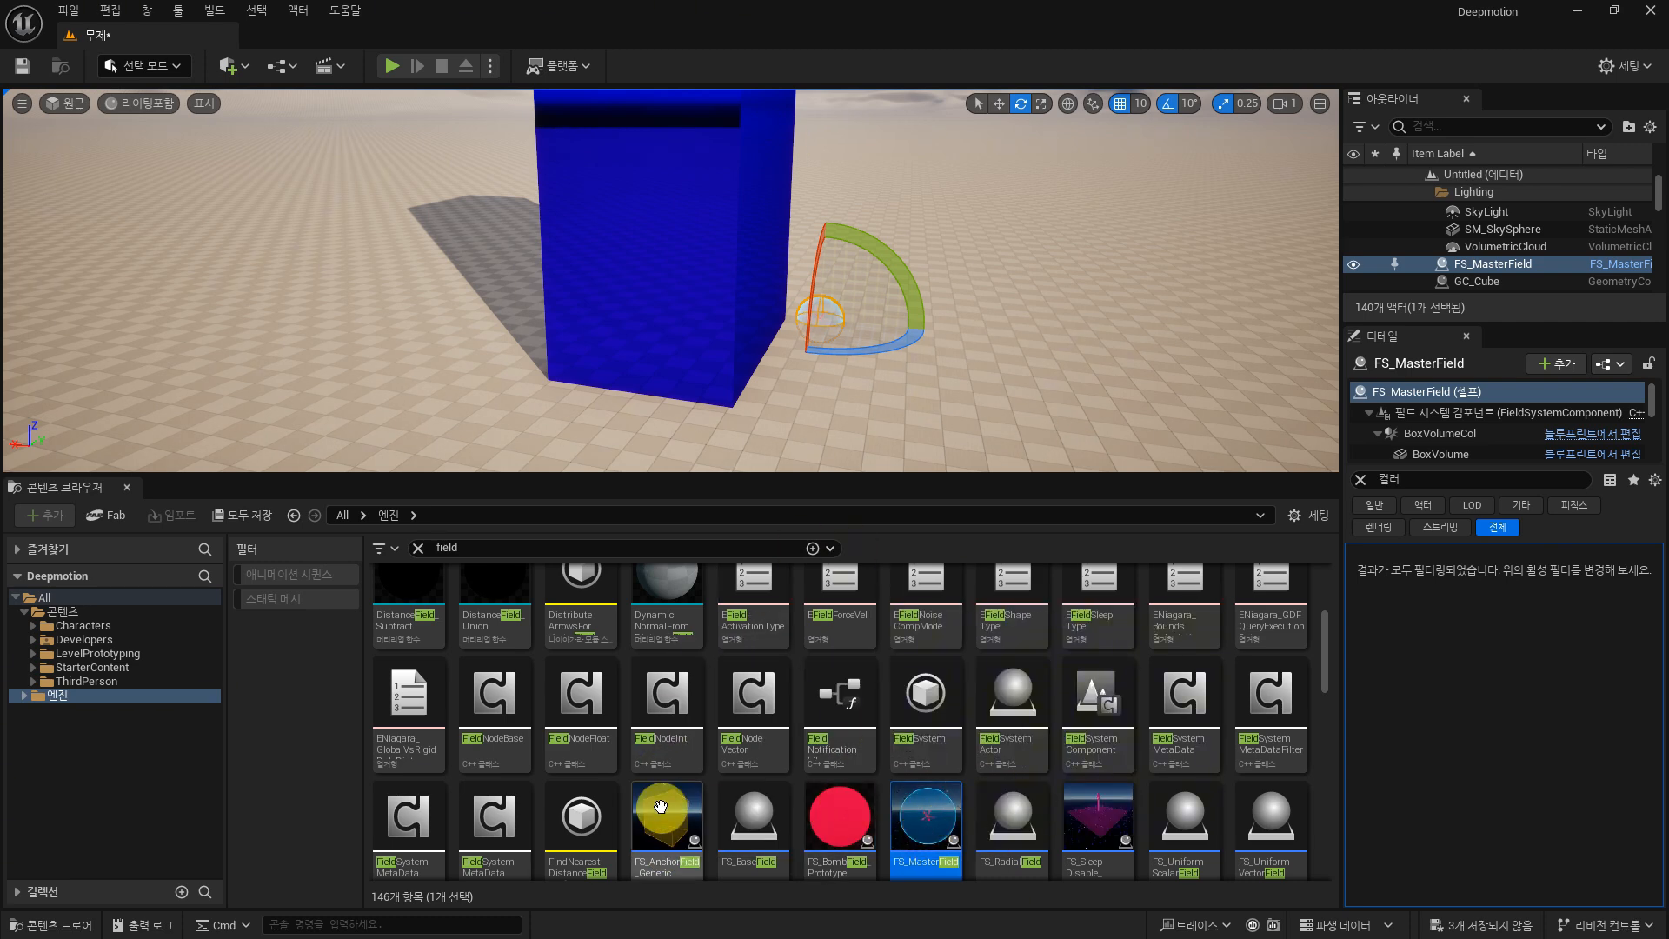
# Step: Enlarge the viewport area and scale FS_MasterField up uniformly to 6.75
pyautogui.moveTo(830, 474); pyautogui.dragTo(828, 680)
pyautogui.moveTo(832, 545); pyautogui.dragTo(831, 514, button='right')
pyautogui.press('w')
pyautogui.press('r')
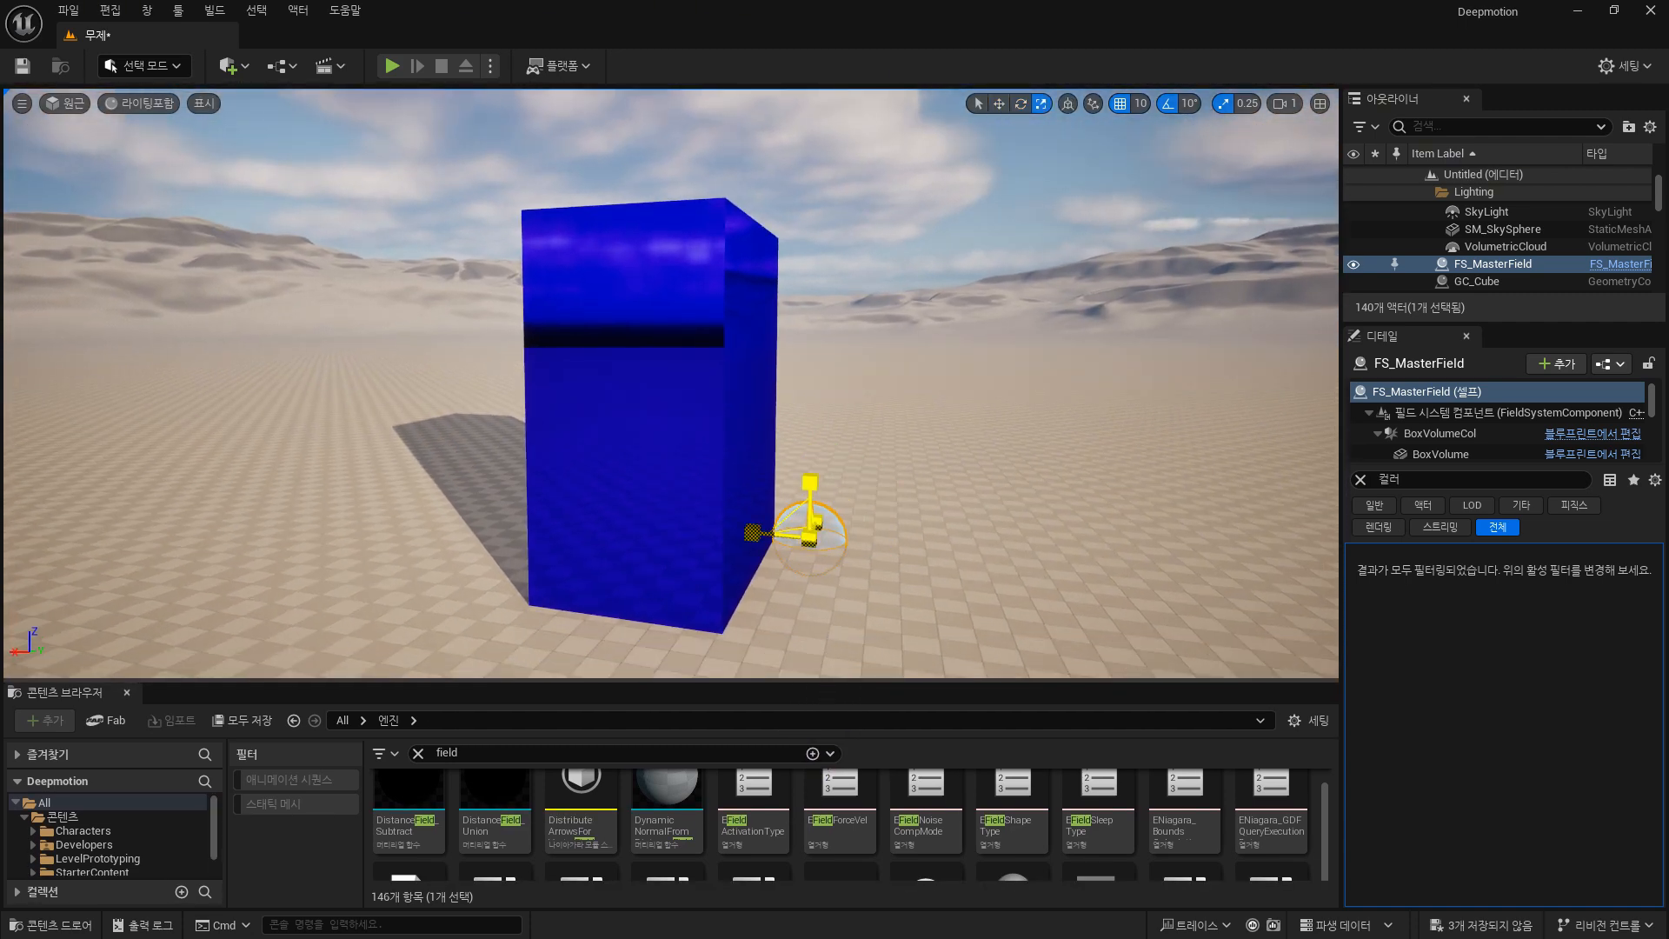
pyautogui.press('w')
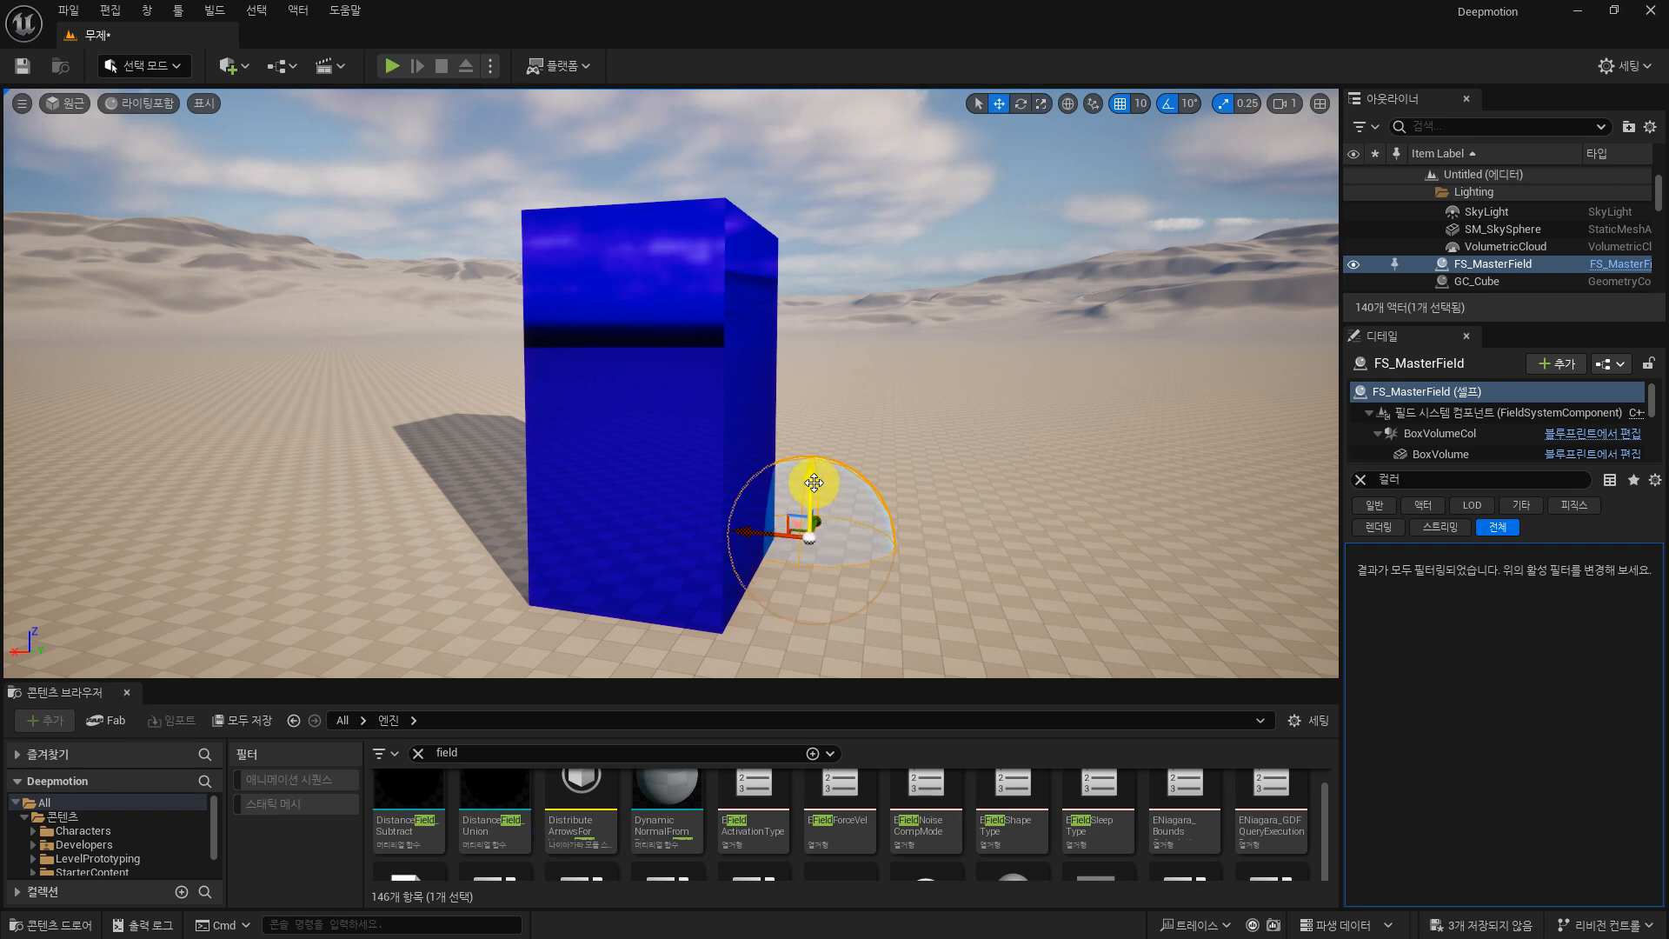
# Step: Move FS_MasterField up and sideways so that its sphere overlaps the upper part of the cube
pyautogui.moveTo(814, 483); pyautogui.dragTo(680, 277)
pyautogui.moveTo(1057, 298); pyautogui.dragTo(765, 306, button='right')
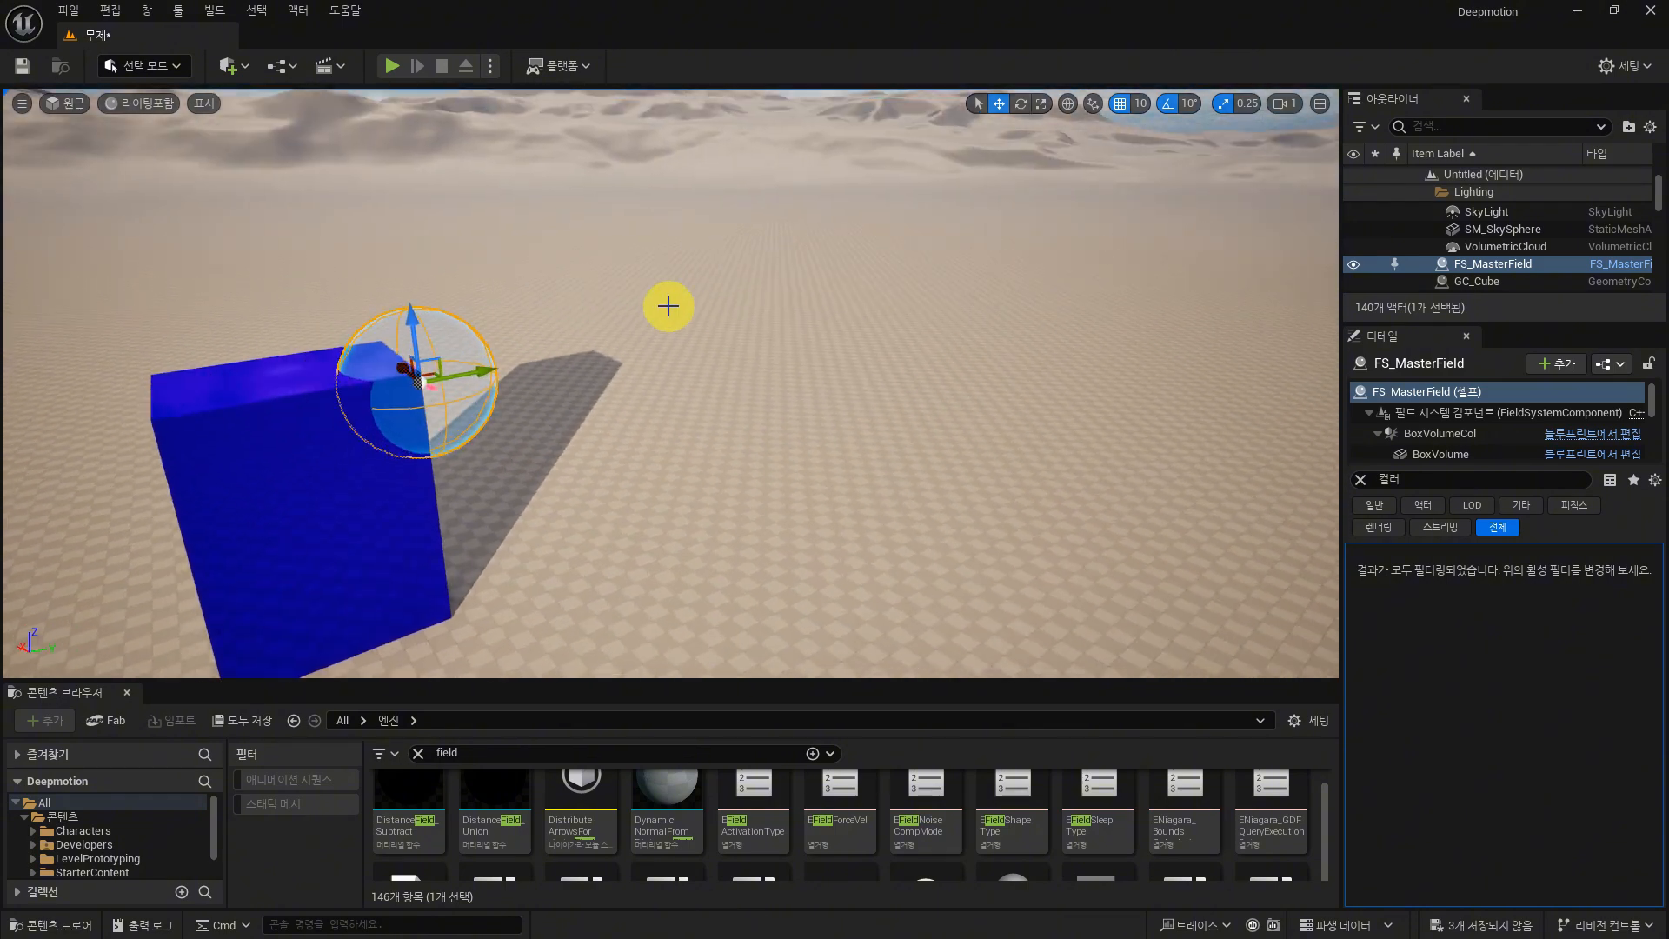
pyautogui.moveTo(473, 375); pyautogui.dragTo(397, 390)
pyautogui.moveTo(102, 461); pyautogui.dragTo(695, 295, button='right')
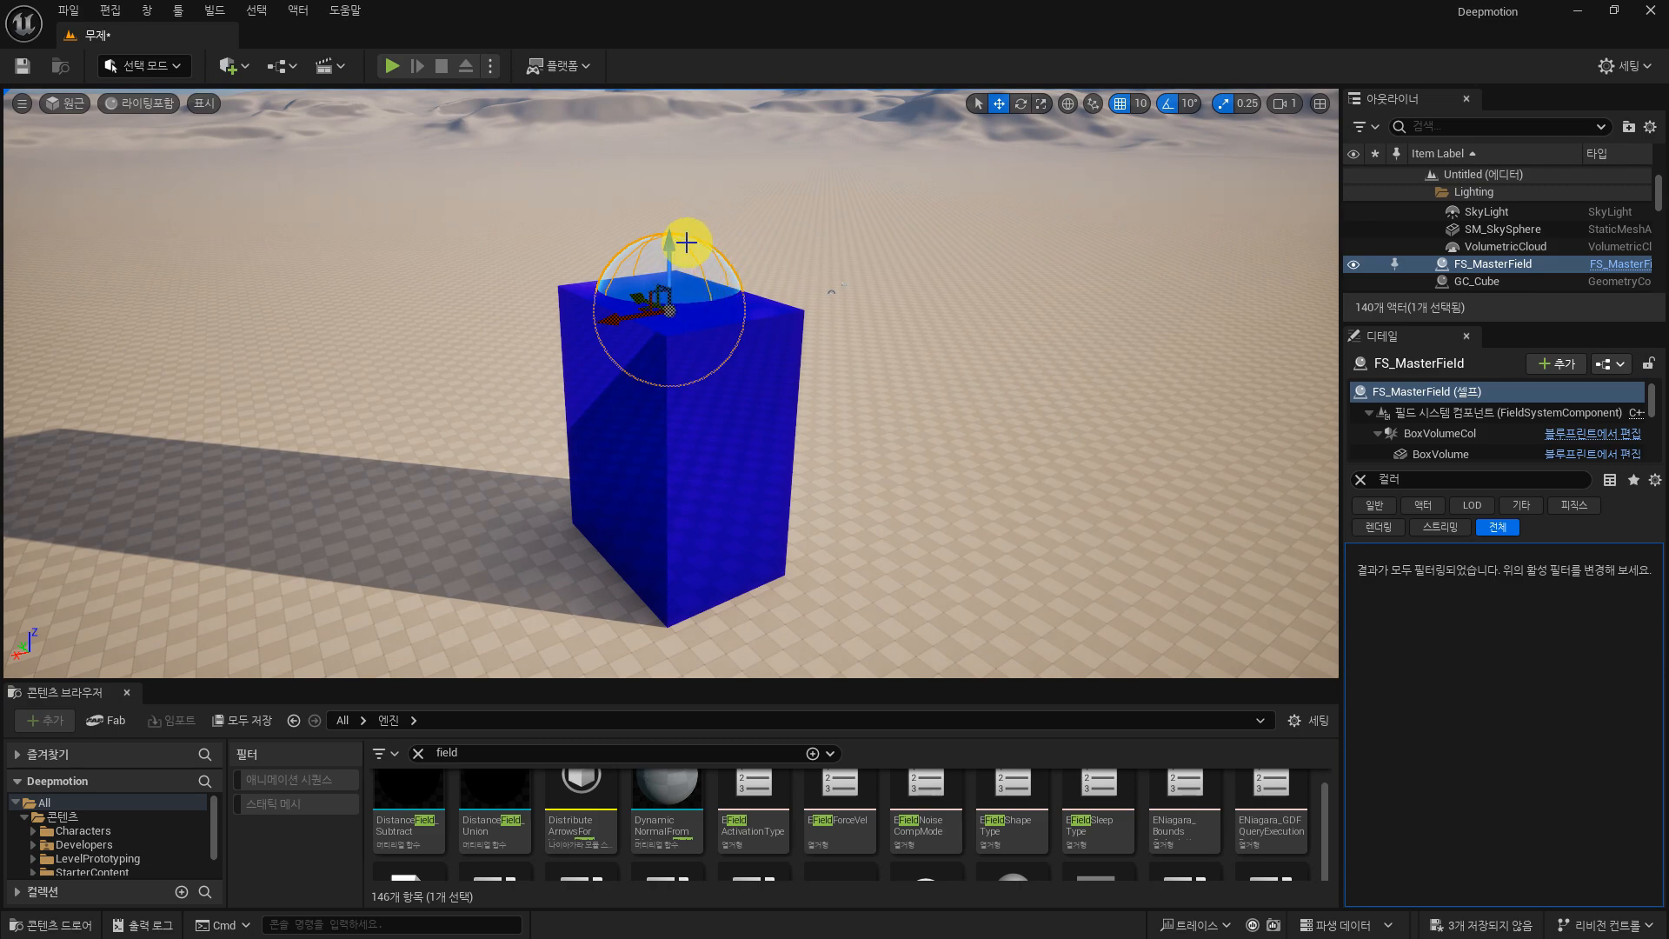
pyautogui.moveTo(669, 249); pyautogui.dragTo(668, 259)
pyautogui.moveTo(421, 367); pyautogui.dragTo(656, 357, button='right')
pyautogui.keyDown('alt'); pyautogui.moveTo(656, 356); pyautogui.dragTo(130, 313); pyautogui.keyUp('alt')
pyautogui.moveTo(778, 350); pyautogui.dragTo(858, 316, button='right')
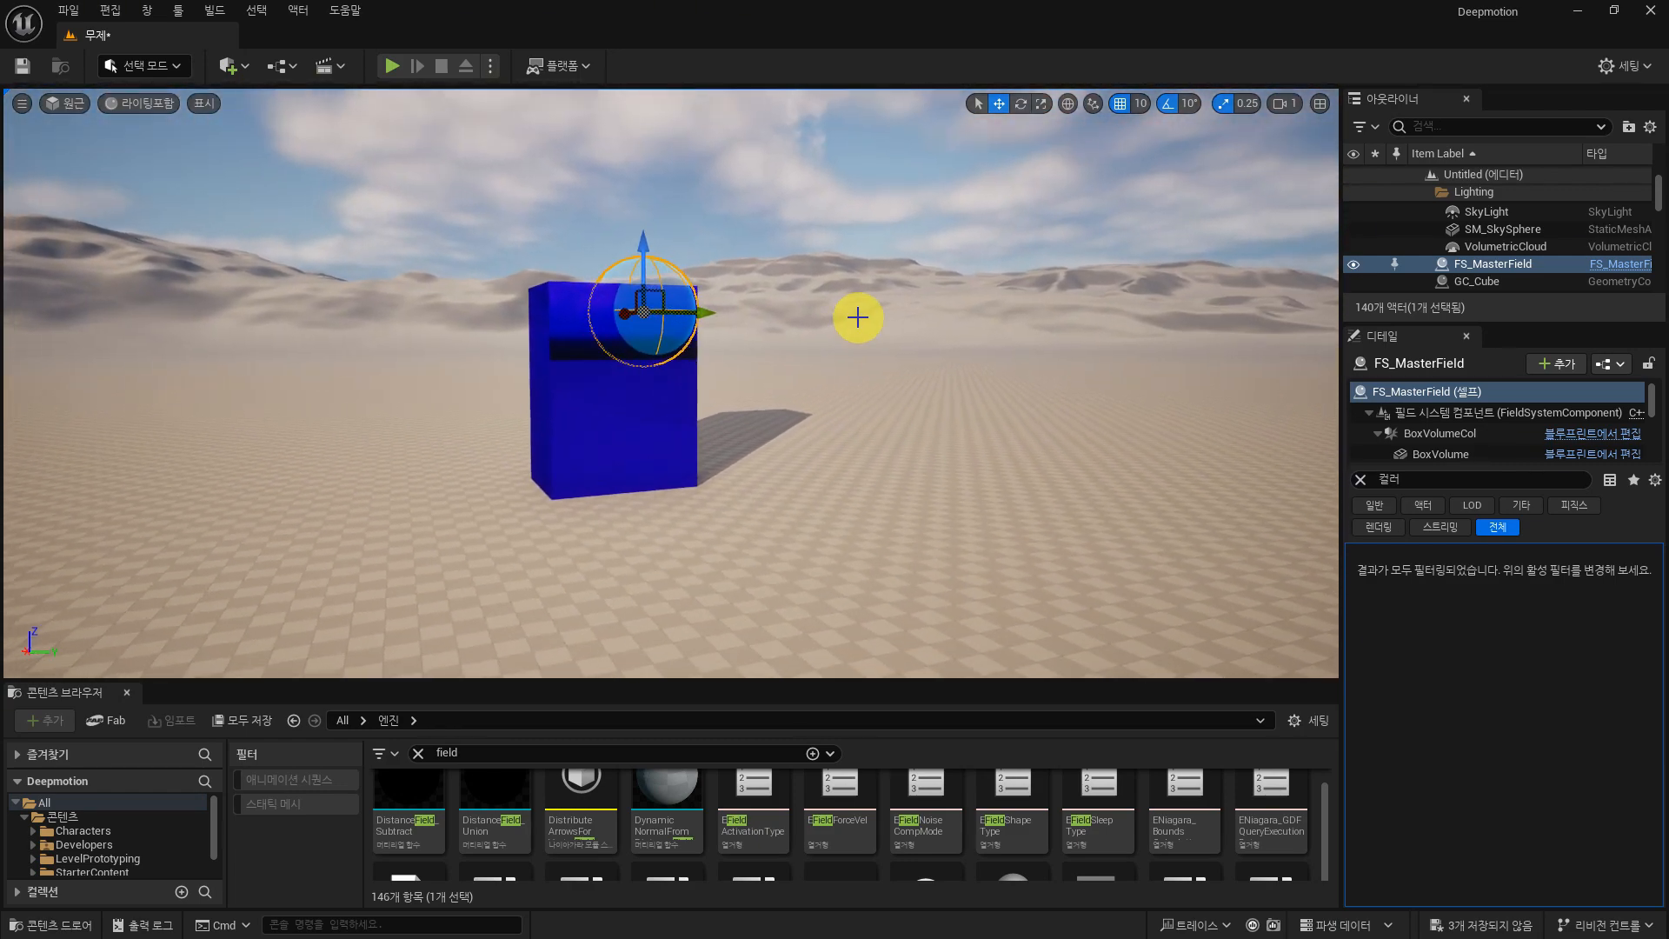
# Step: Clear the details search for FS_MasterField, simulate its effect on the cube, stop, and simulate it once more
pyautogui.click(1361, 479)
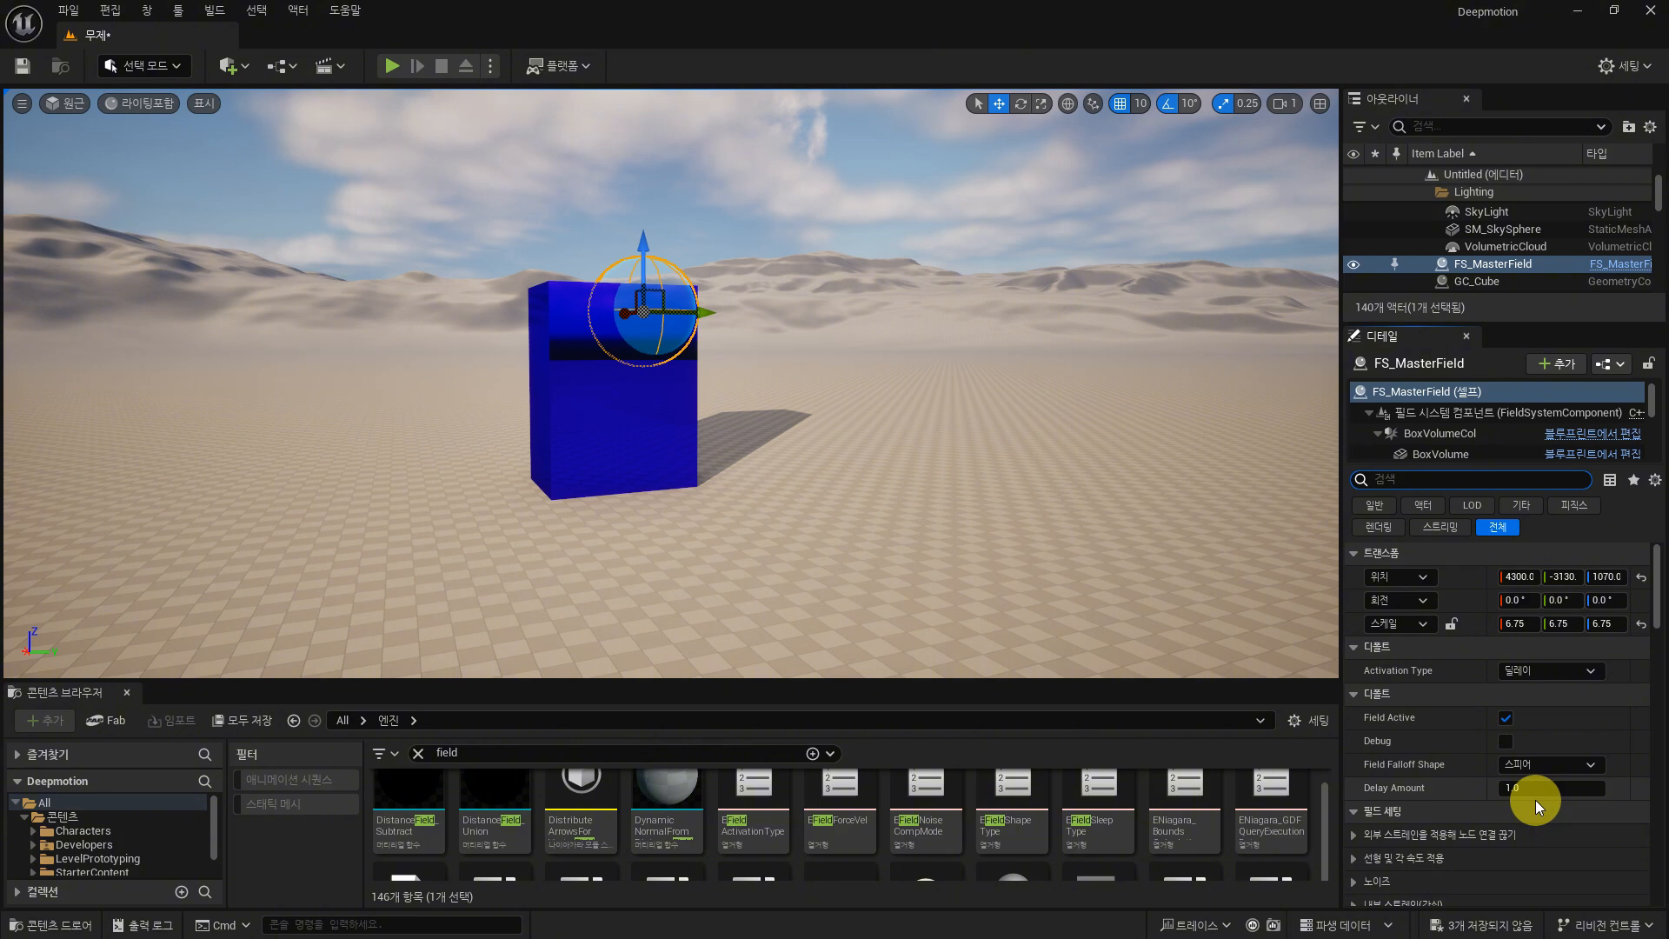
pyautogui.click(491, 65)
pyautogui.click(556, 230)
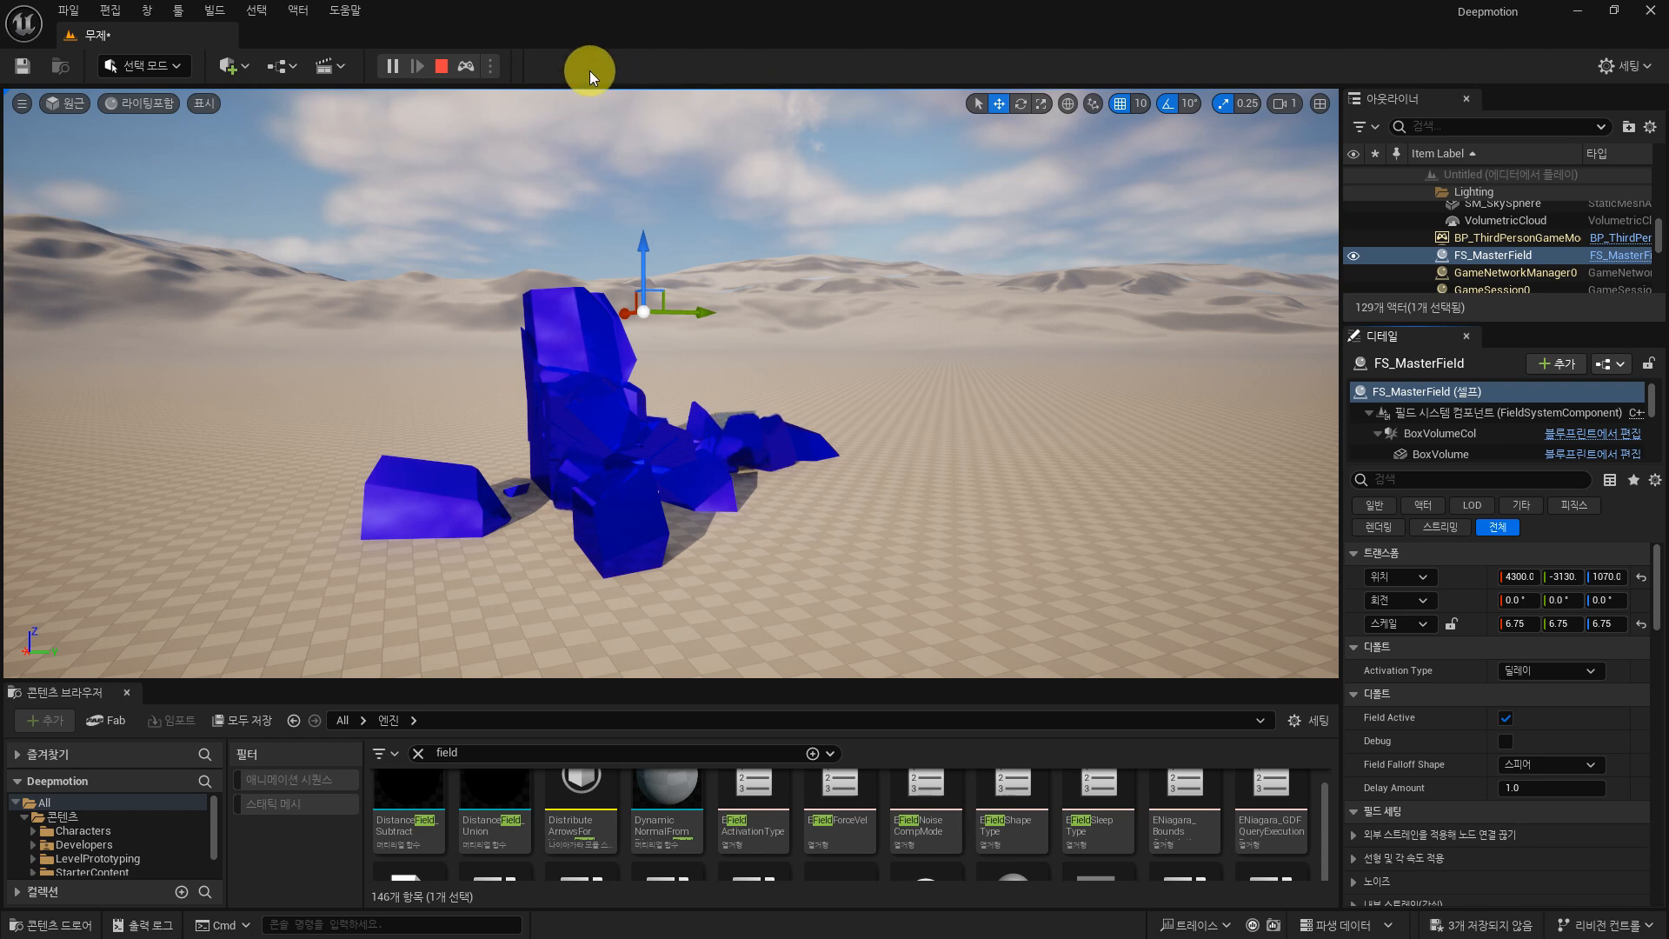
pyautogui.click(442, 67)
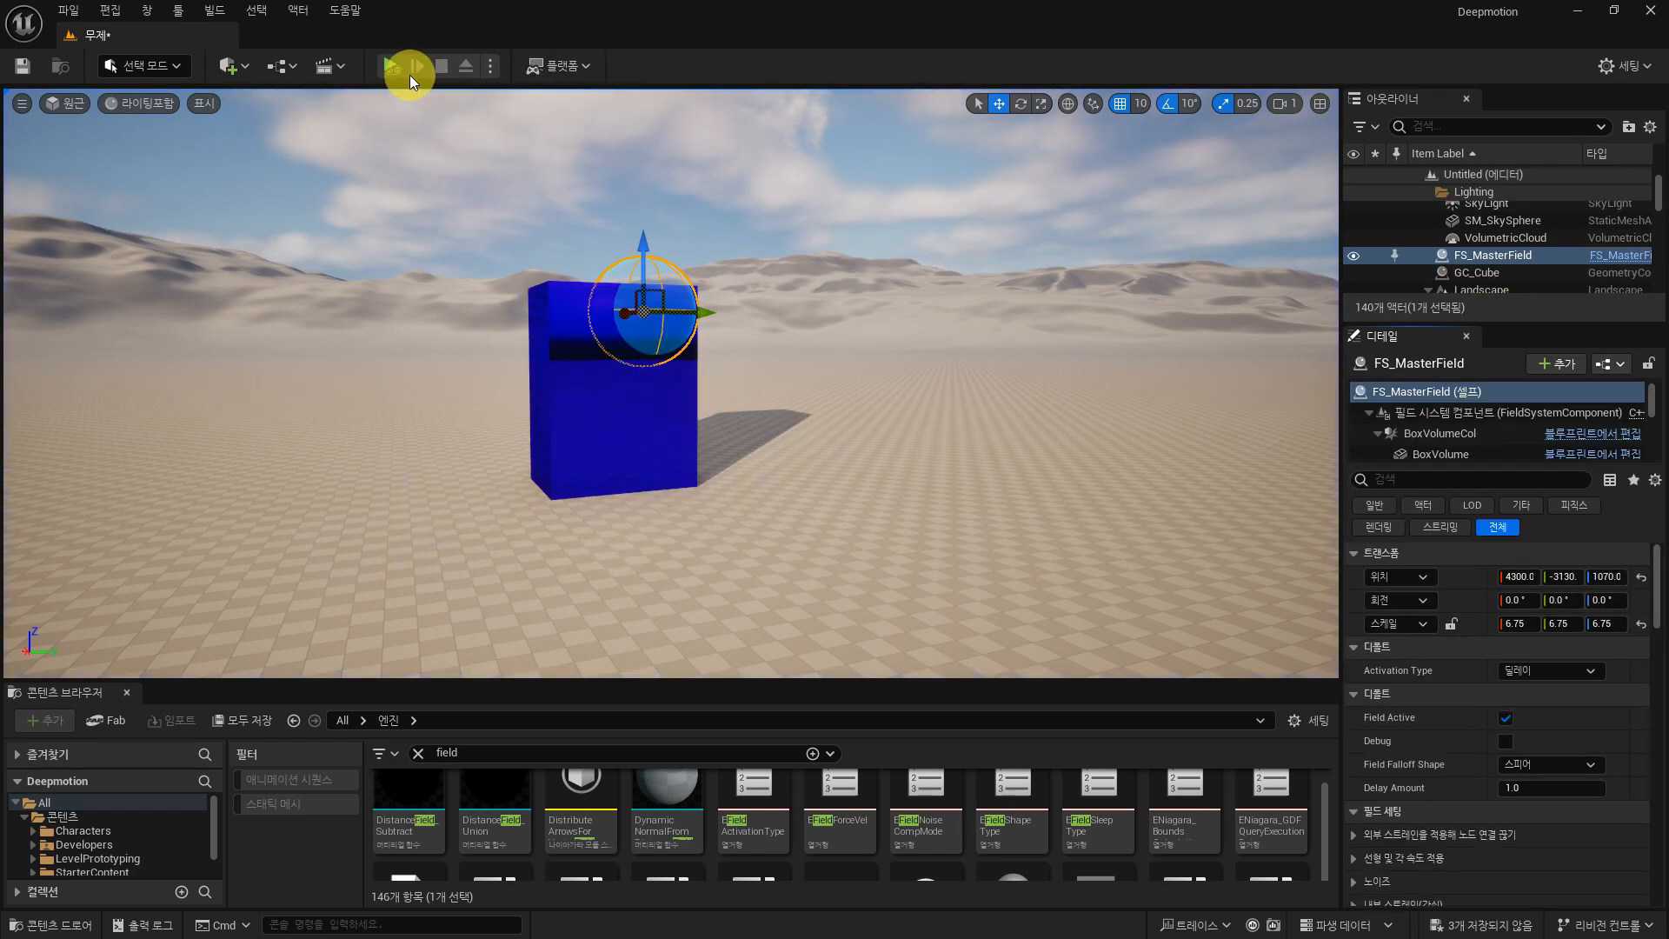
pyautogui.hotkey('alt', 'p')
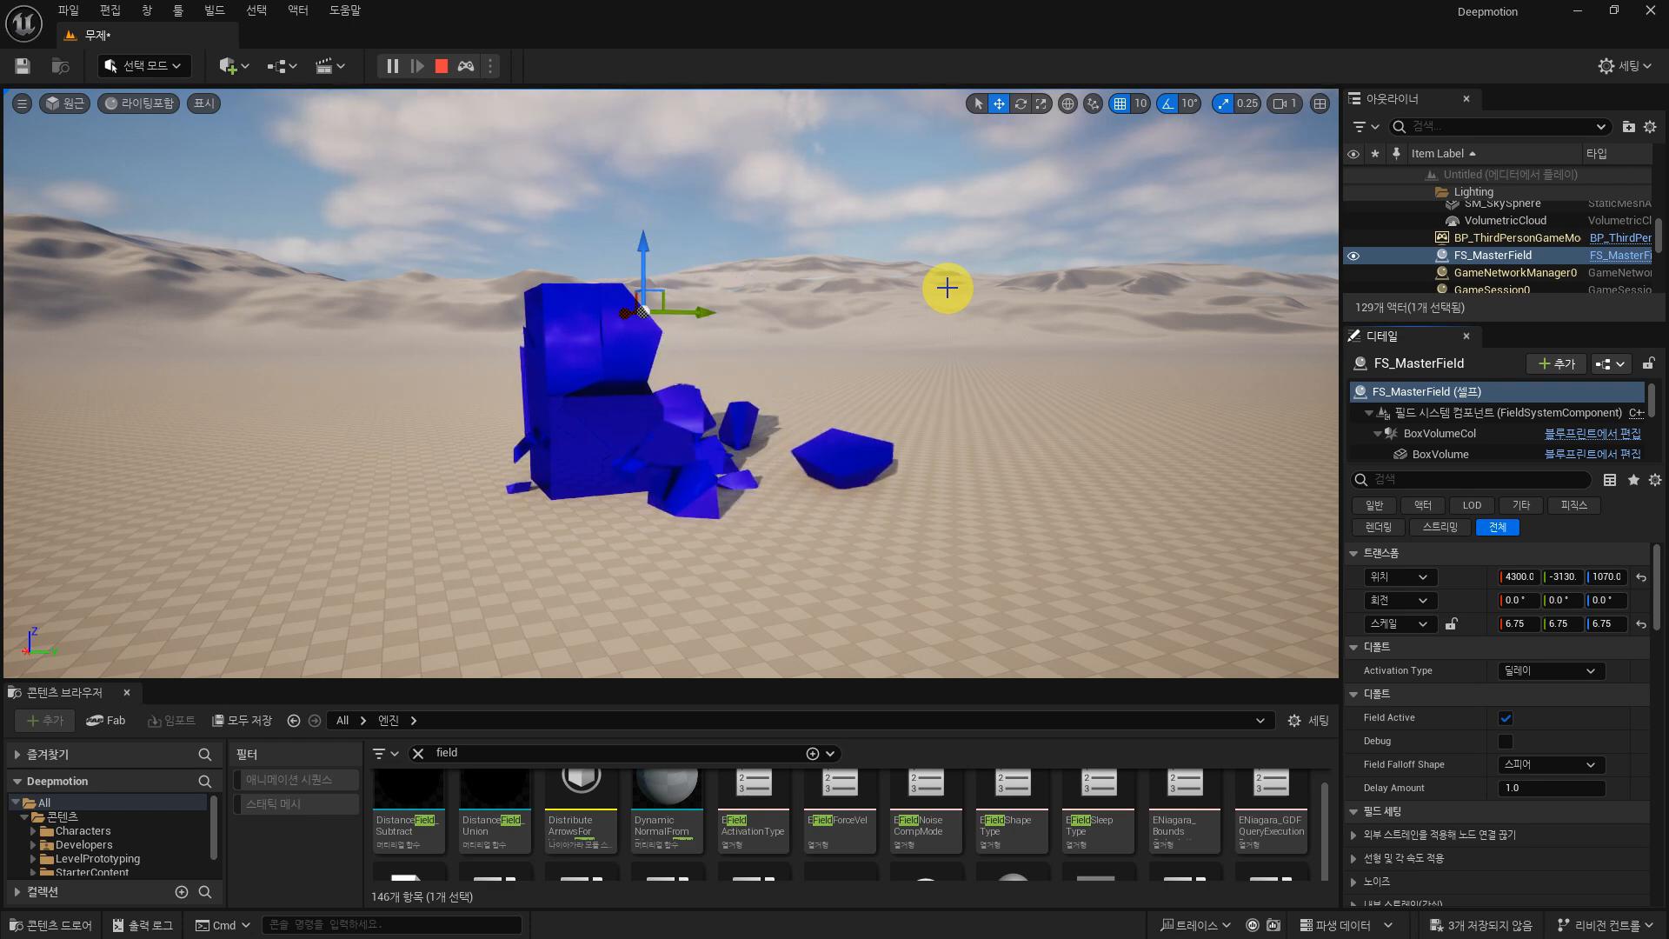
# Step: Stop the running simulation, scale FS_MasterField uniformly up to 14.5, and simulate its effect on the cube until stopped
pyautogui.click(442, 66)
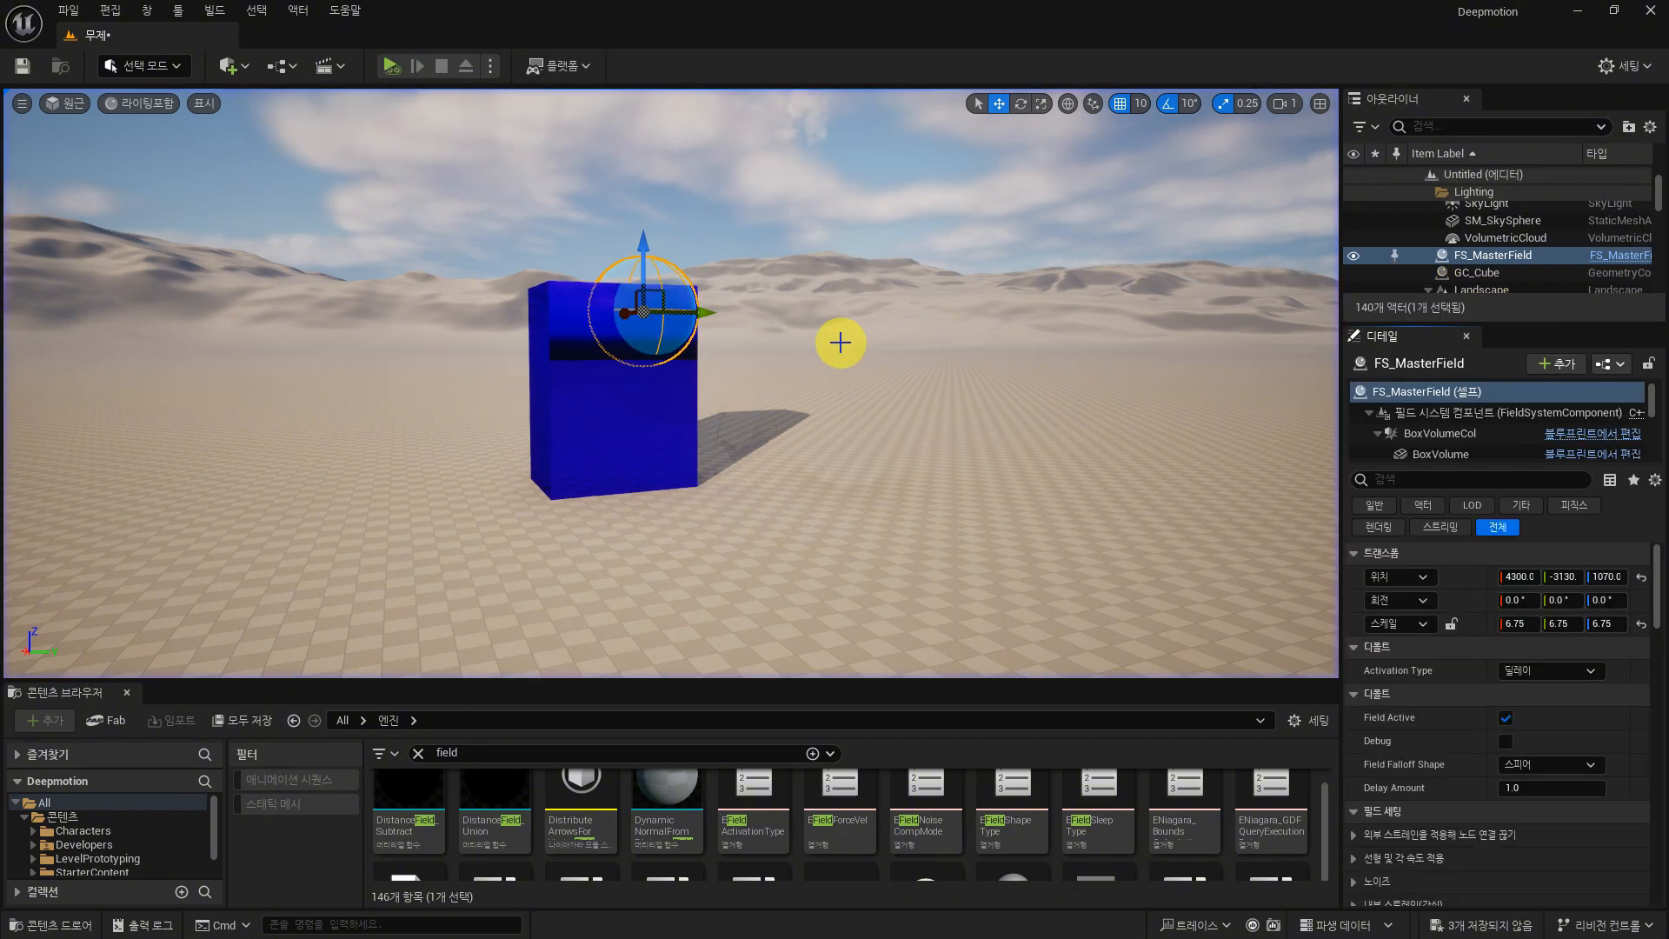
pyautogui.press('r')
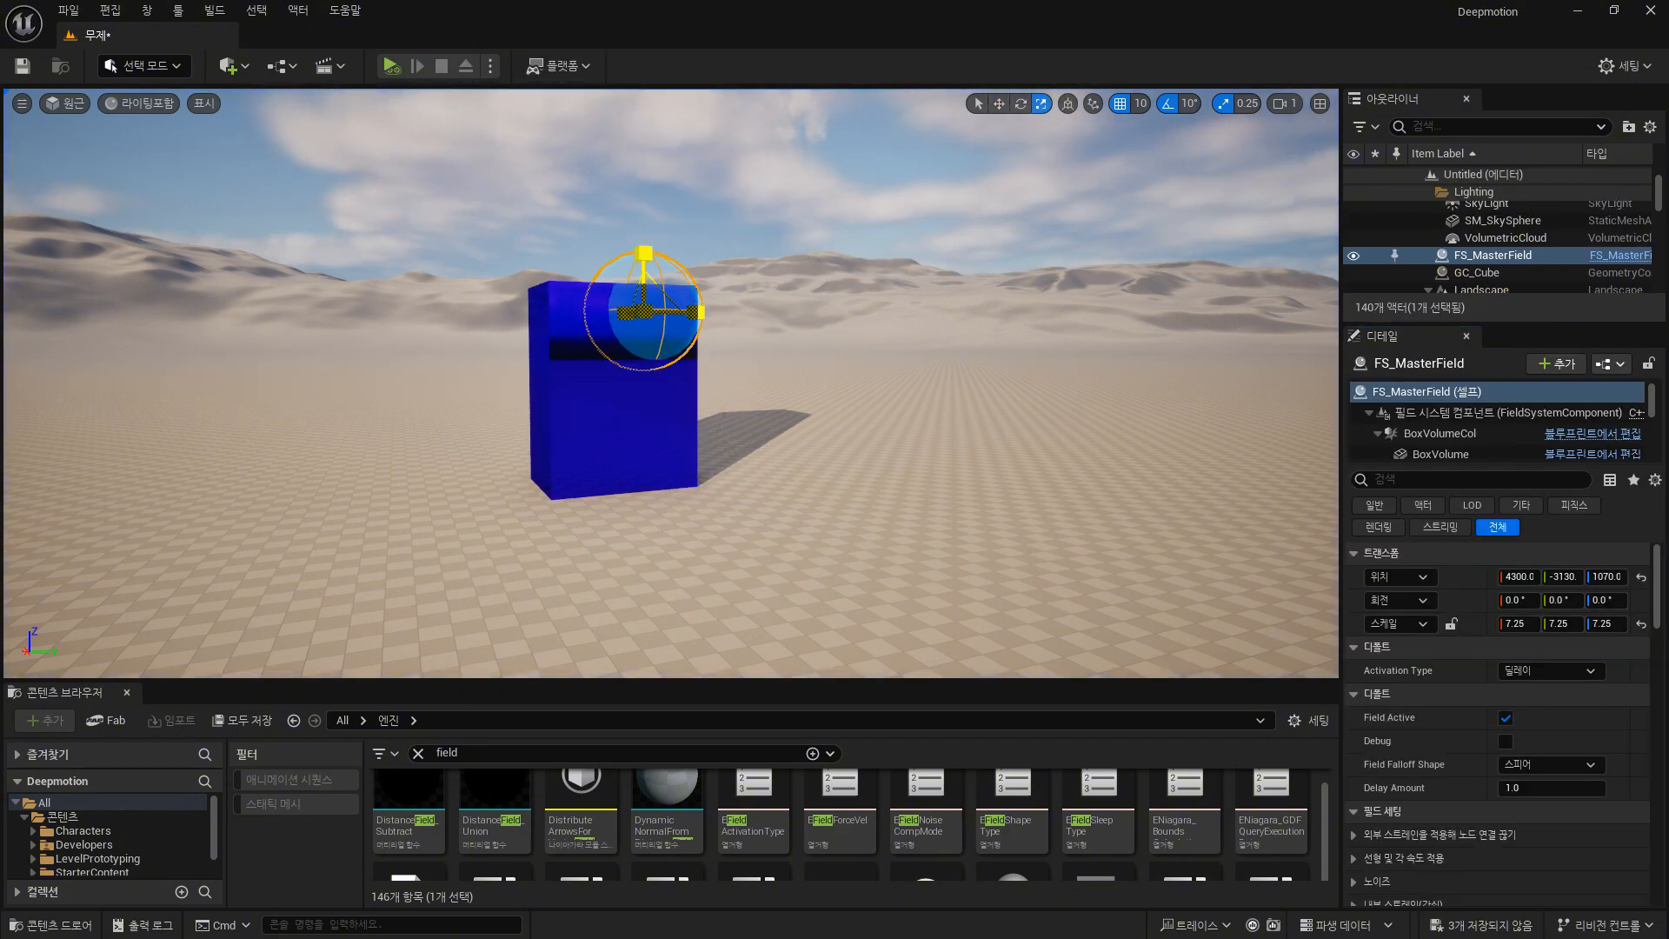
pyautogui.moveTo(644, 311); pyautogui.dragTo(726, 283)
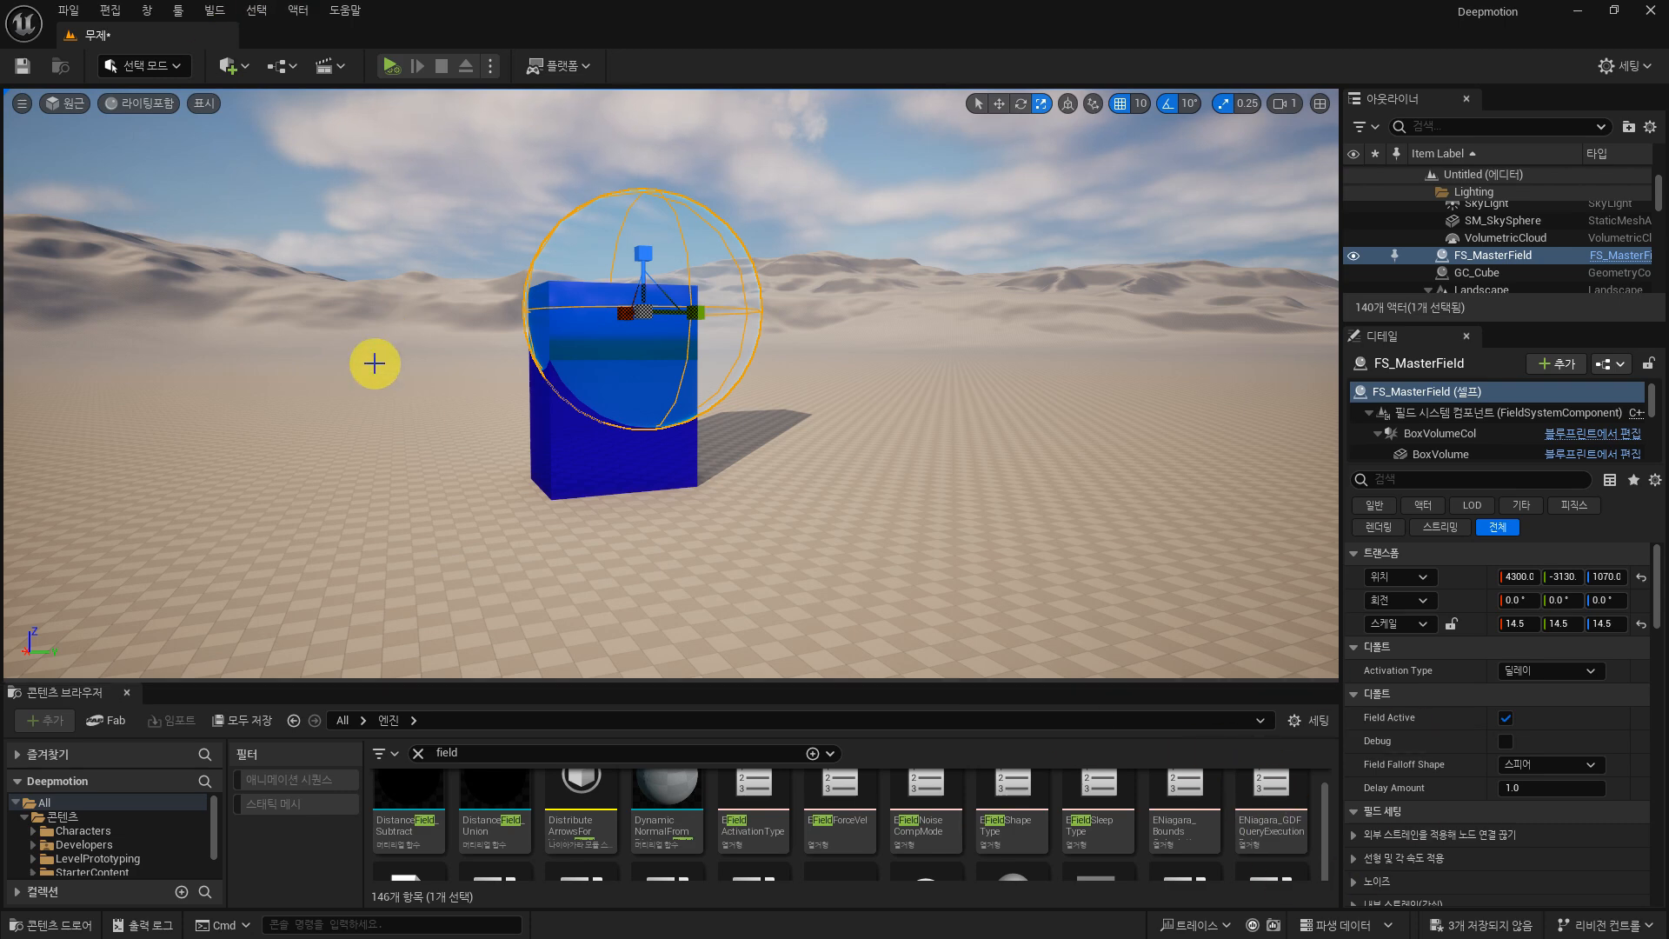
pyautogui.click(391, 65)
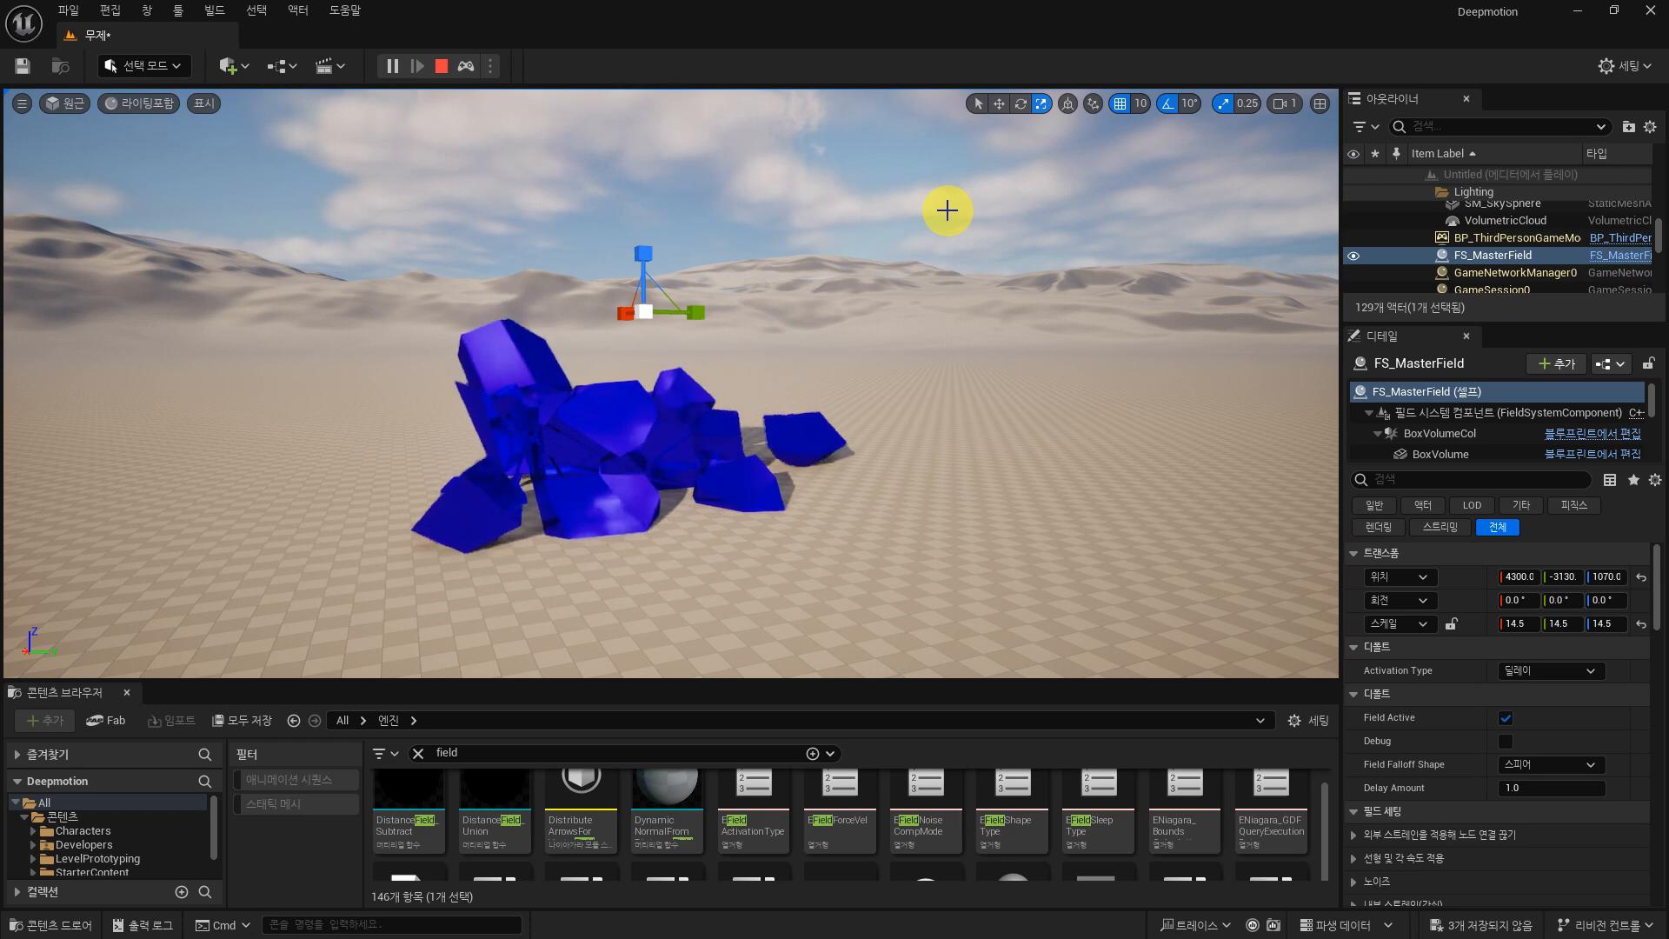
pyautogui.click(442, 69)
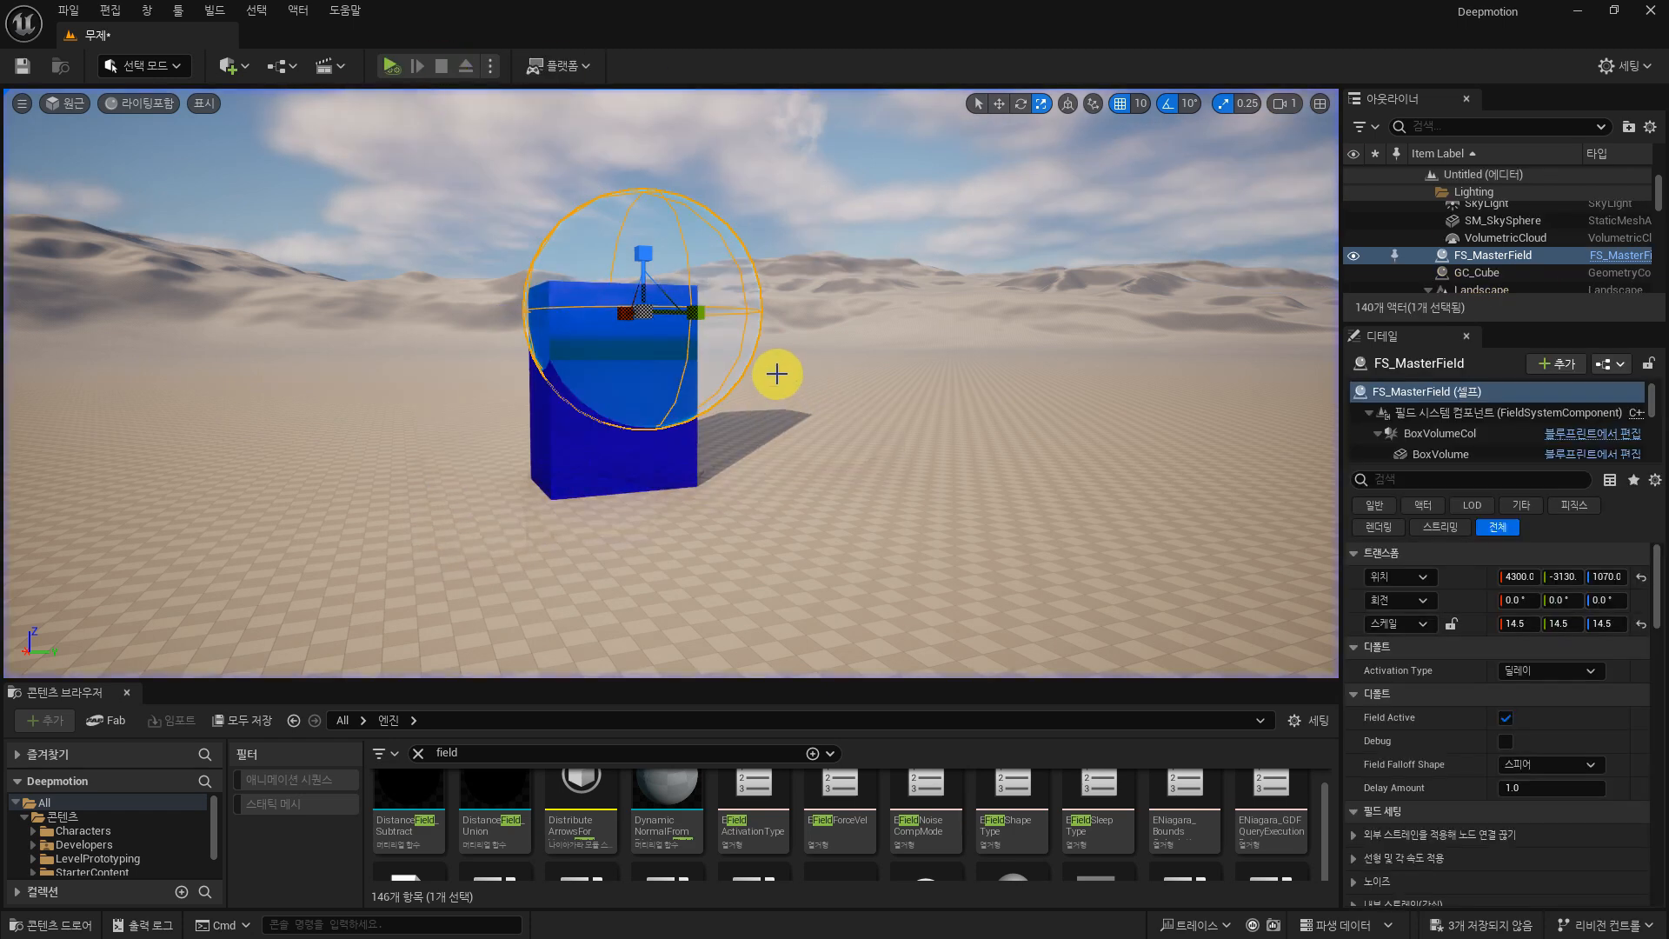
# Step: Scale FS_MasterField uniformly up to 22.75 and run another simulation of the cube's destruction, then stop it
pyautogui.moveTo(653, 313); pyautogui.dragTo(689, 319)
pyautogui.hotkey('alt', 's')
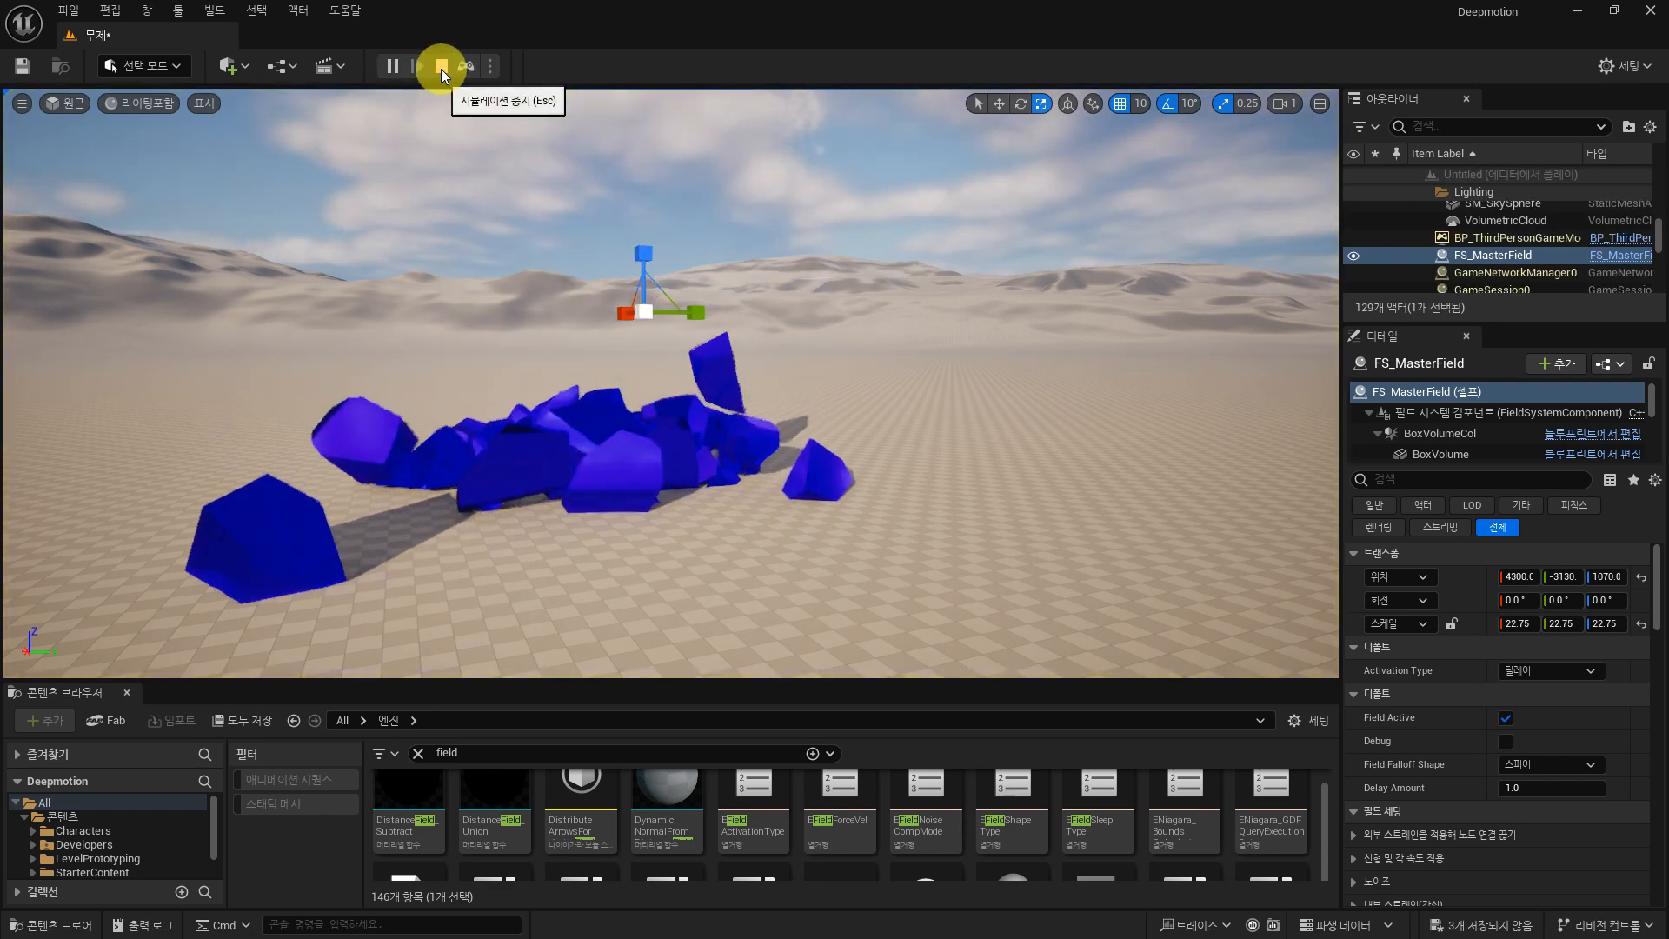
pyautogui.click(441, 69)
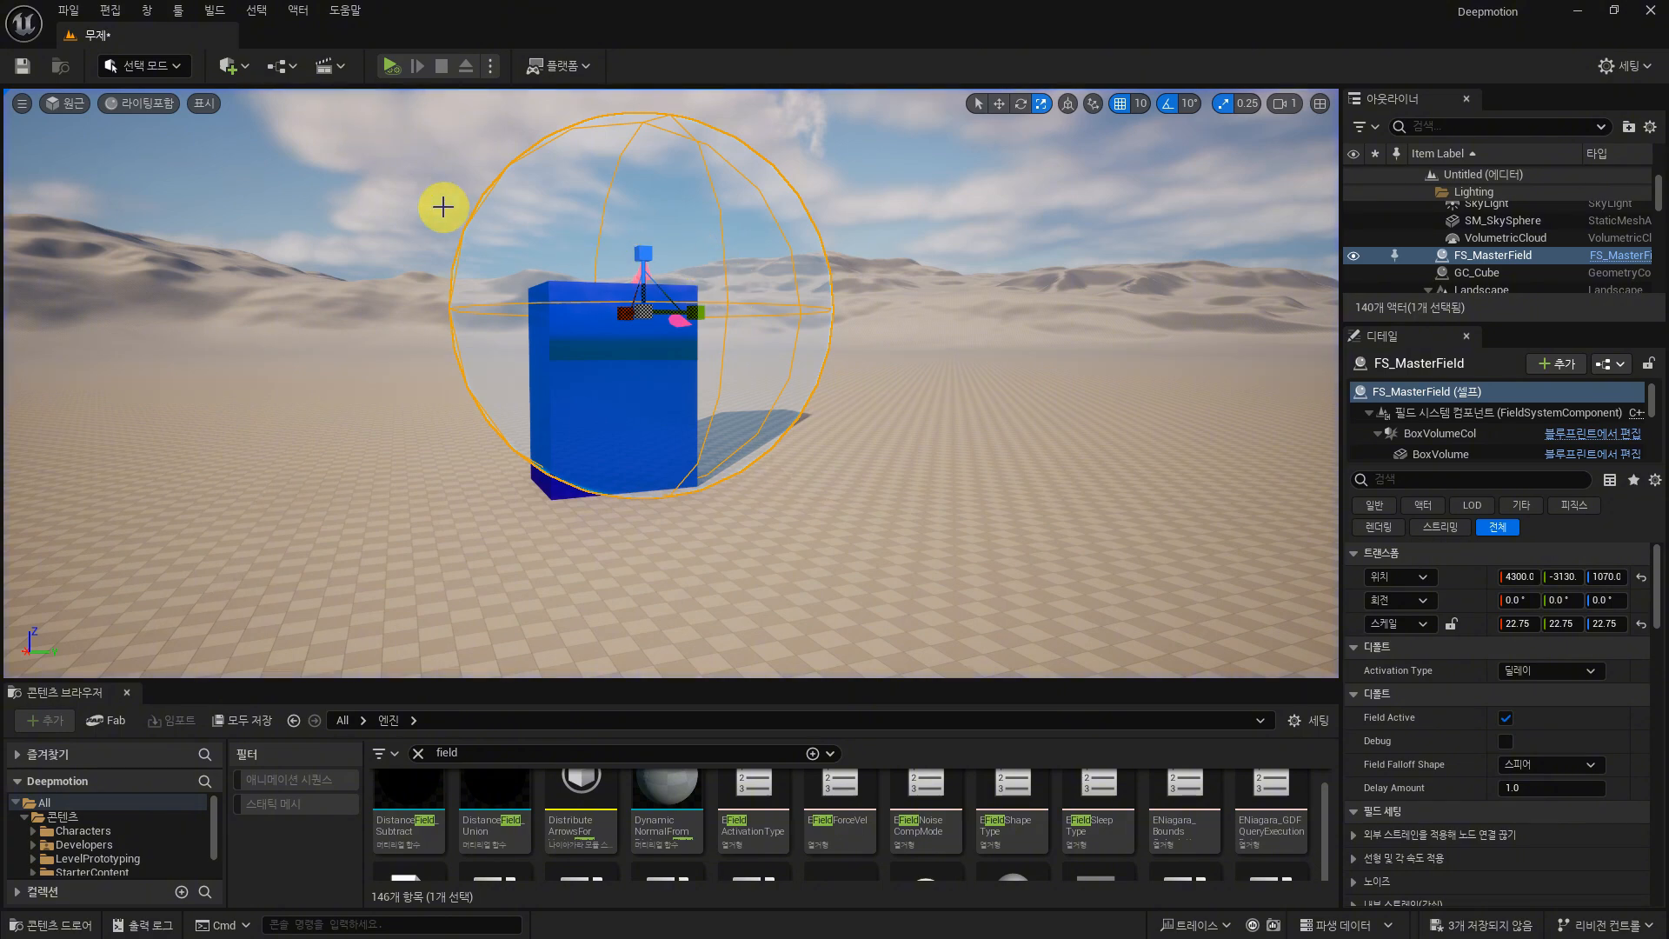
# Step: Scale FS_MasterField uniformly down to 10 and move it to the base of the cube at a height of 50
pyautogui.keyDown('alt'); pyautogui.moveTo(443, 207); pyautogui.dragTo(624, 284); pyautogui.keyUp('alt')
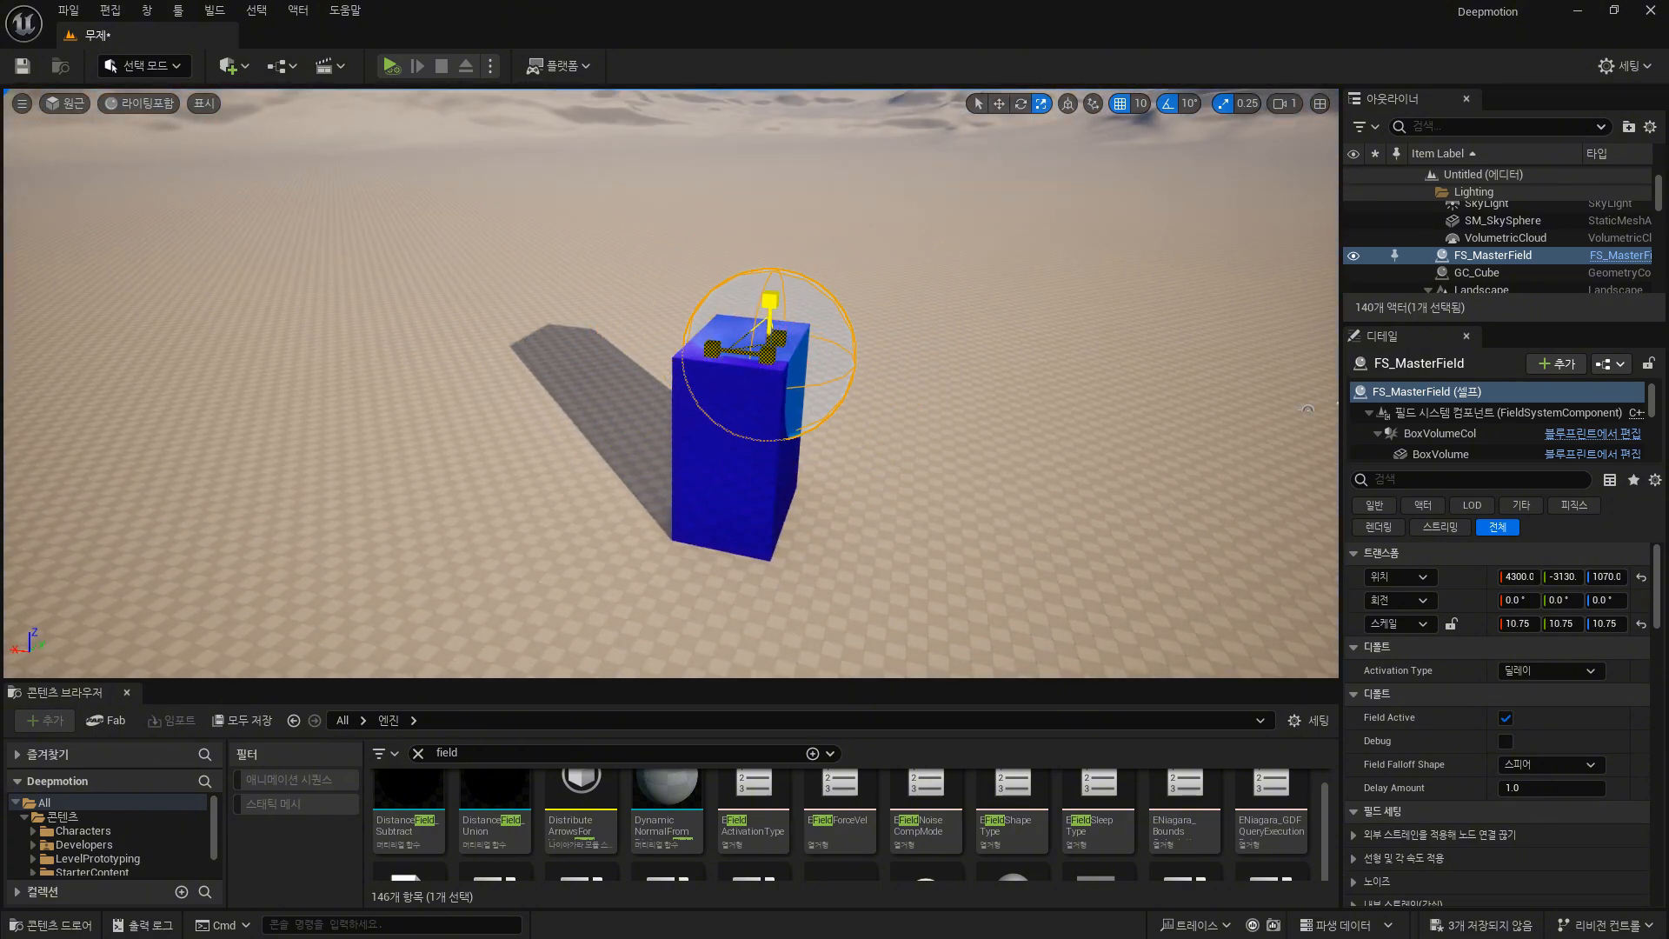
pyautogui.keyDown('alt'); pyautogui.moveTo(801, 353); pyautogui.dragTo(794, 347); pyautogui.keyUp('alt')
pyautogui.press('w')
pyautogui.moveTo(642, 272); pyautogui.dragTo(622, 441)
pyautogui.moveTo(696, 487); pyautogui.dragTo(631, 487)
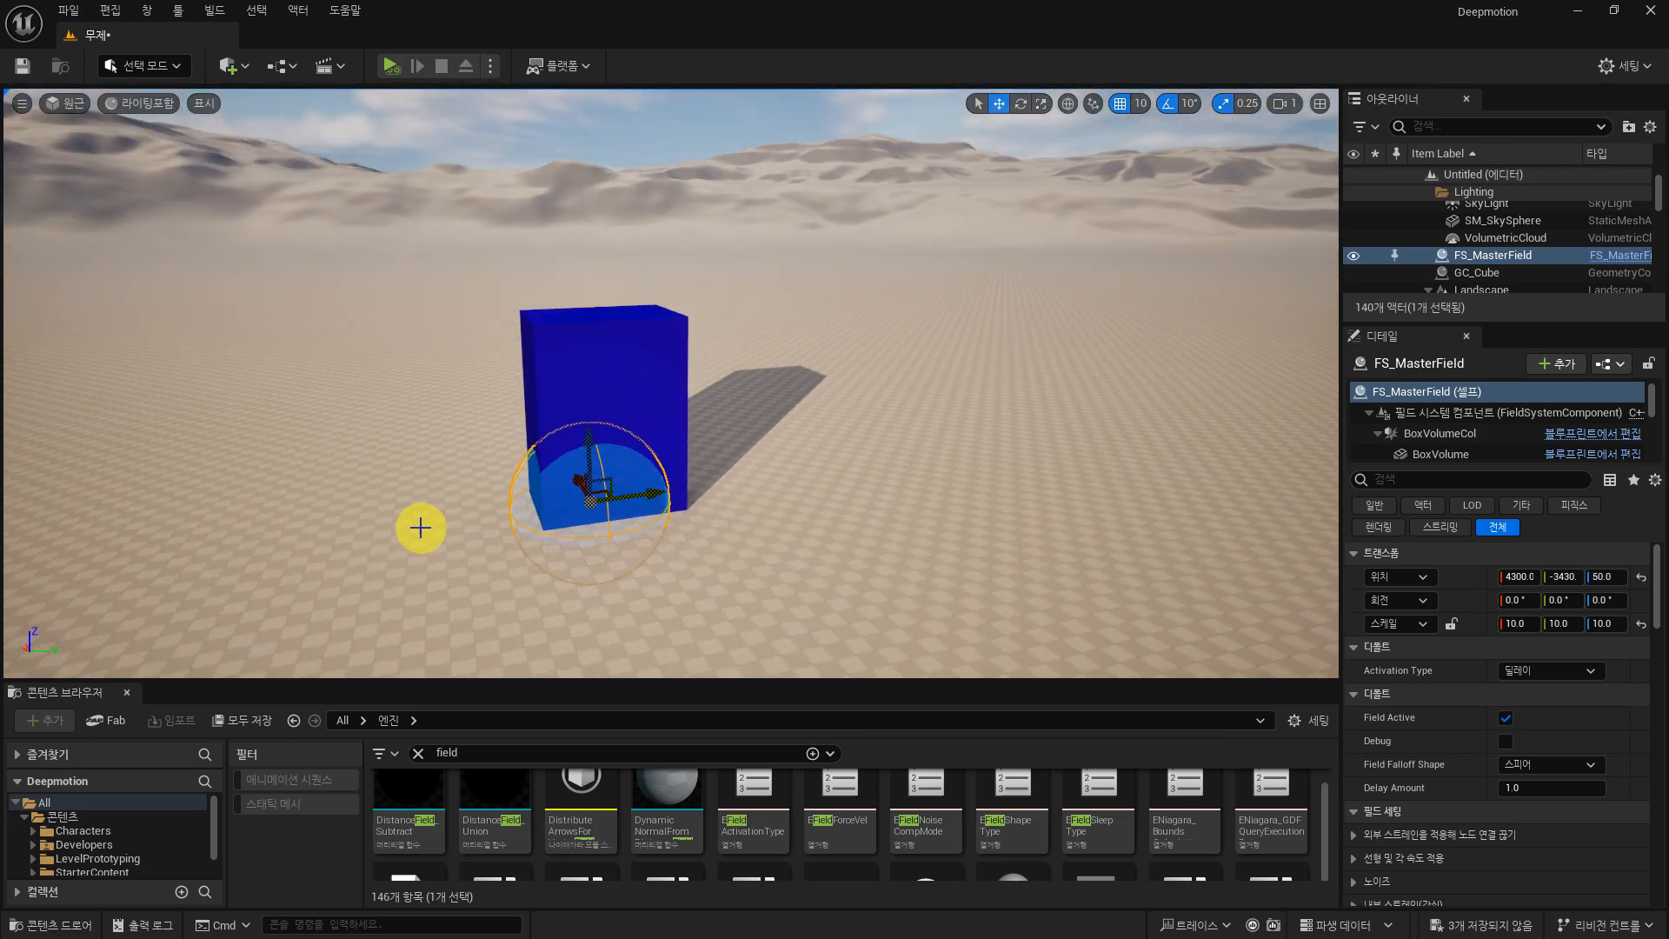
# Step: Shift FS_MasterField along the ground to about X 4540, Y -3210 under the cube, and simulate the destruction from there
pyautogui.keyDown('alt'); pyautogui.moveTo(421, 525); pyautogui.dragTo(524, 511); pyautogui.keyUp('alt')
pyautogui.moveTo(667, 501); pyautogui.dragTo(629, 492)
pyautogui.keyDown('alt'); pyautogui.moveTo(879, 469); pyautogui.dragTo(686, 458); pyautogui.keyUp('alt')
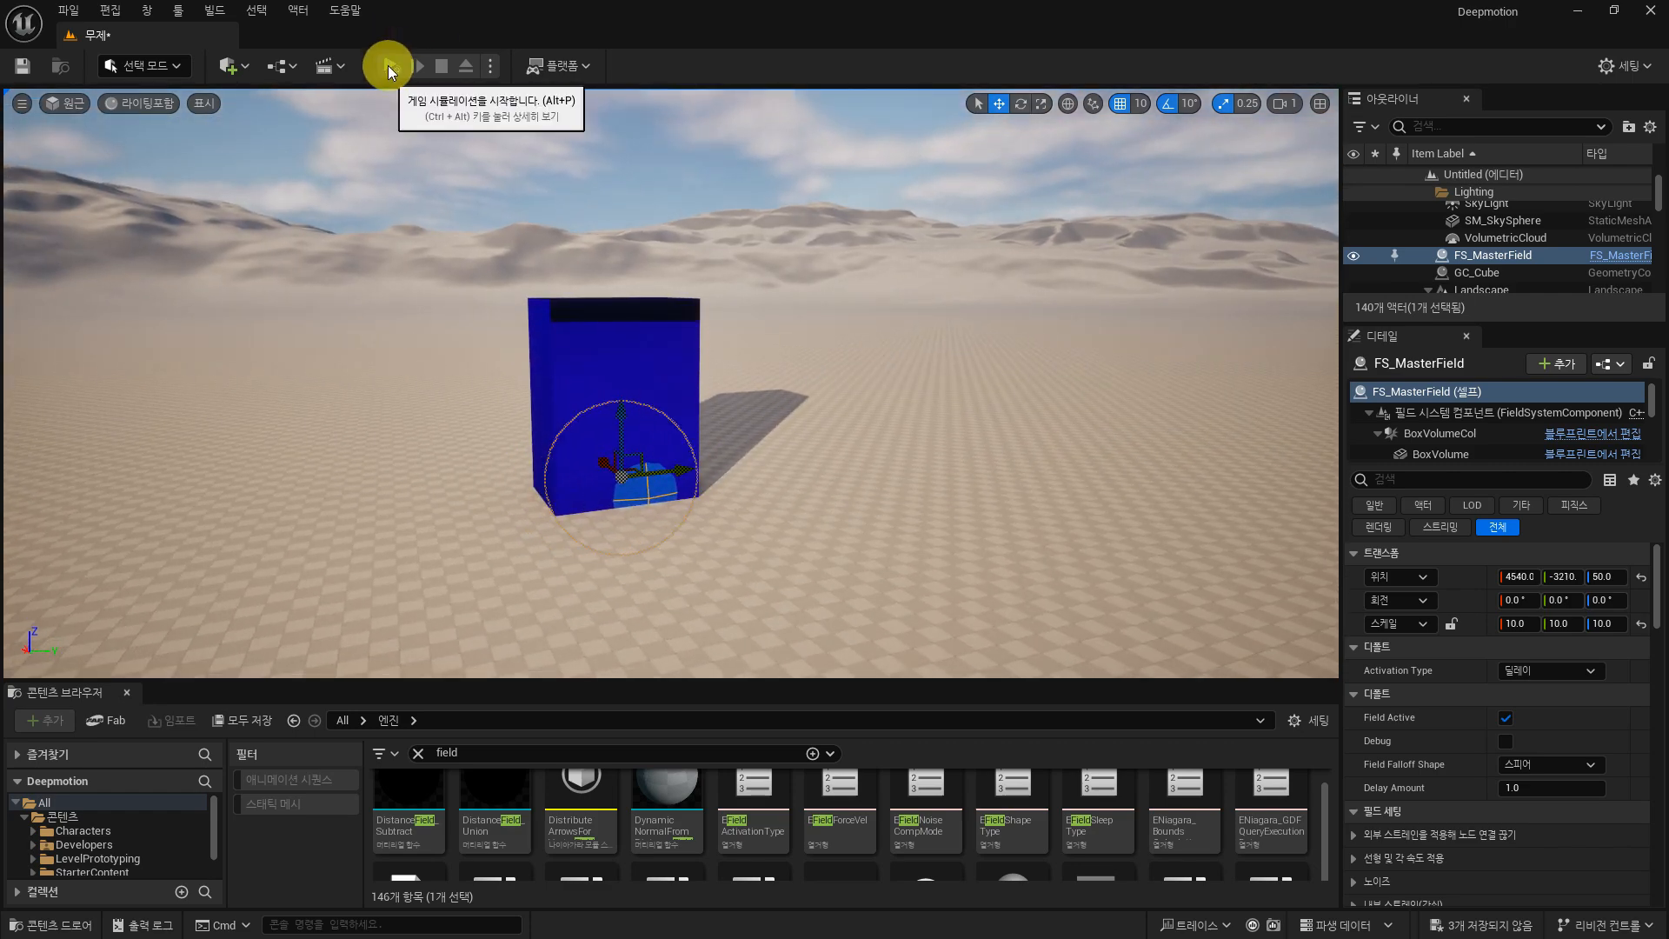
pyautogui.click(388, 65)
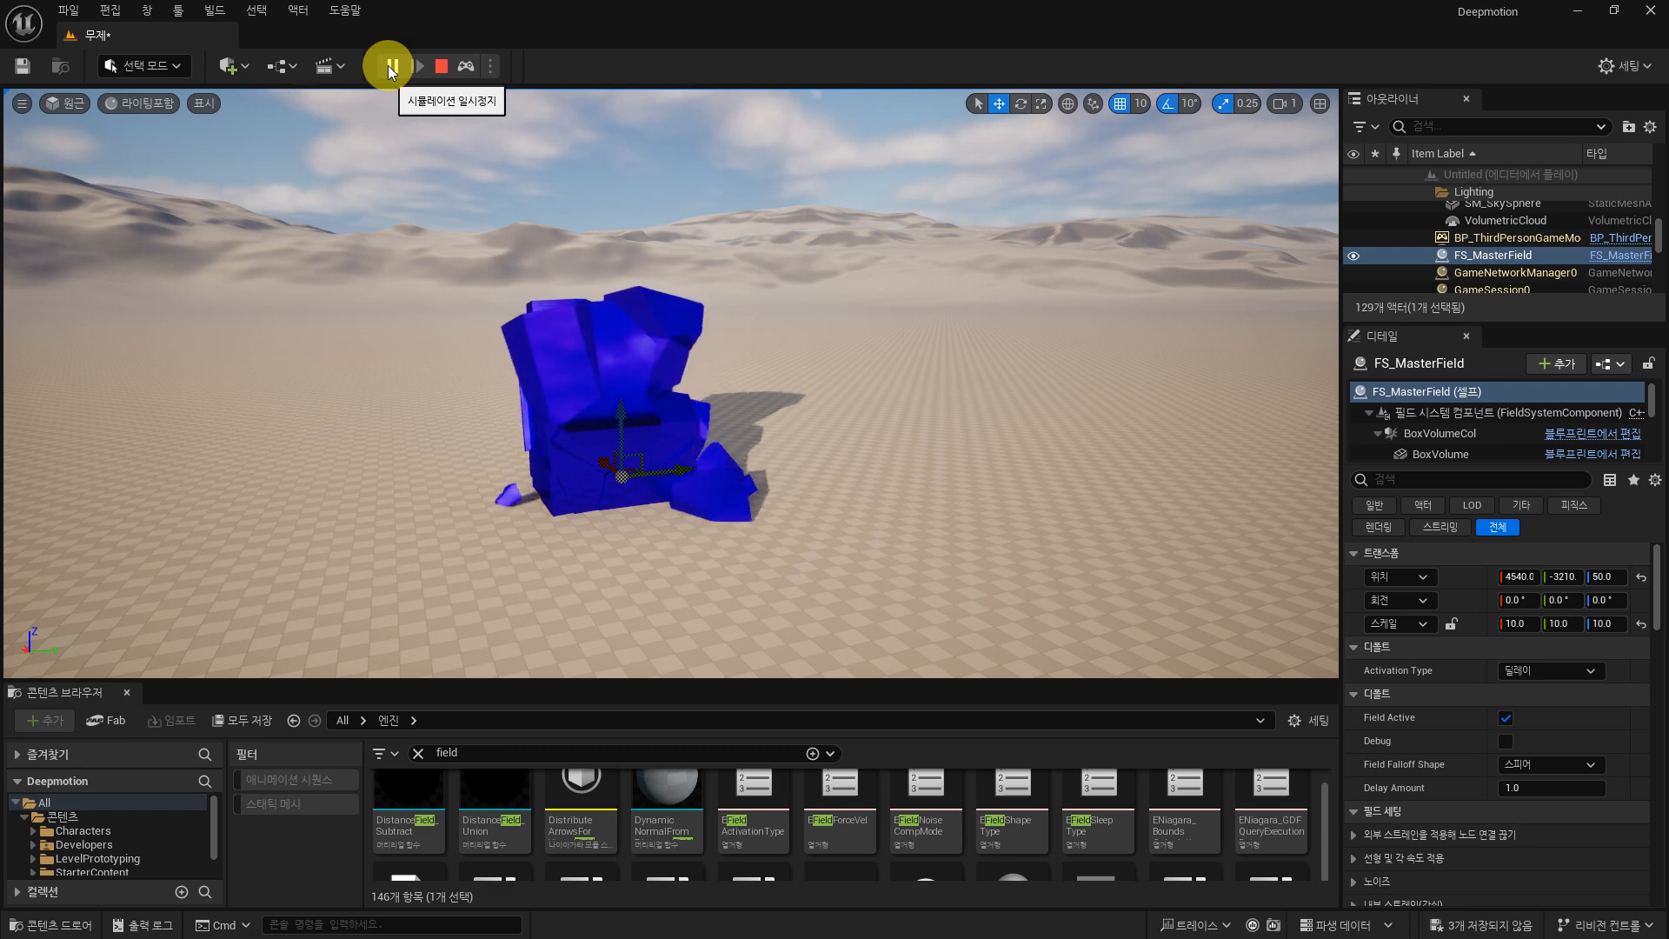
pyautogui.click(443, 66)
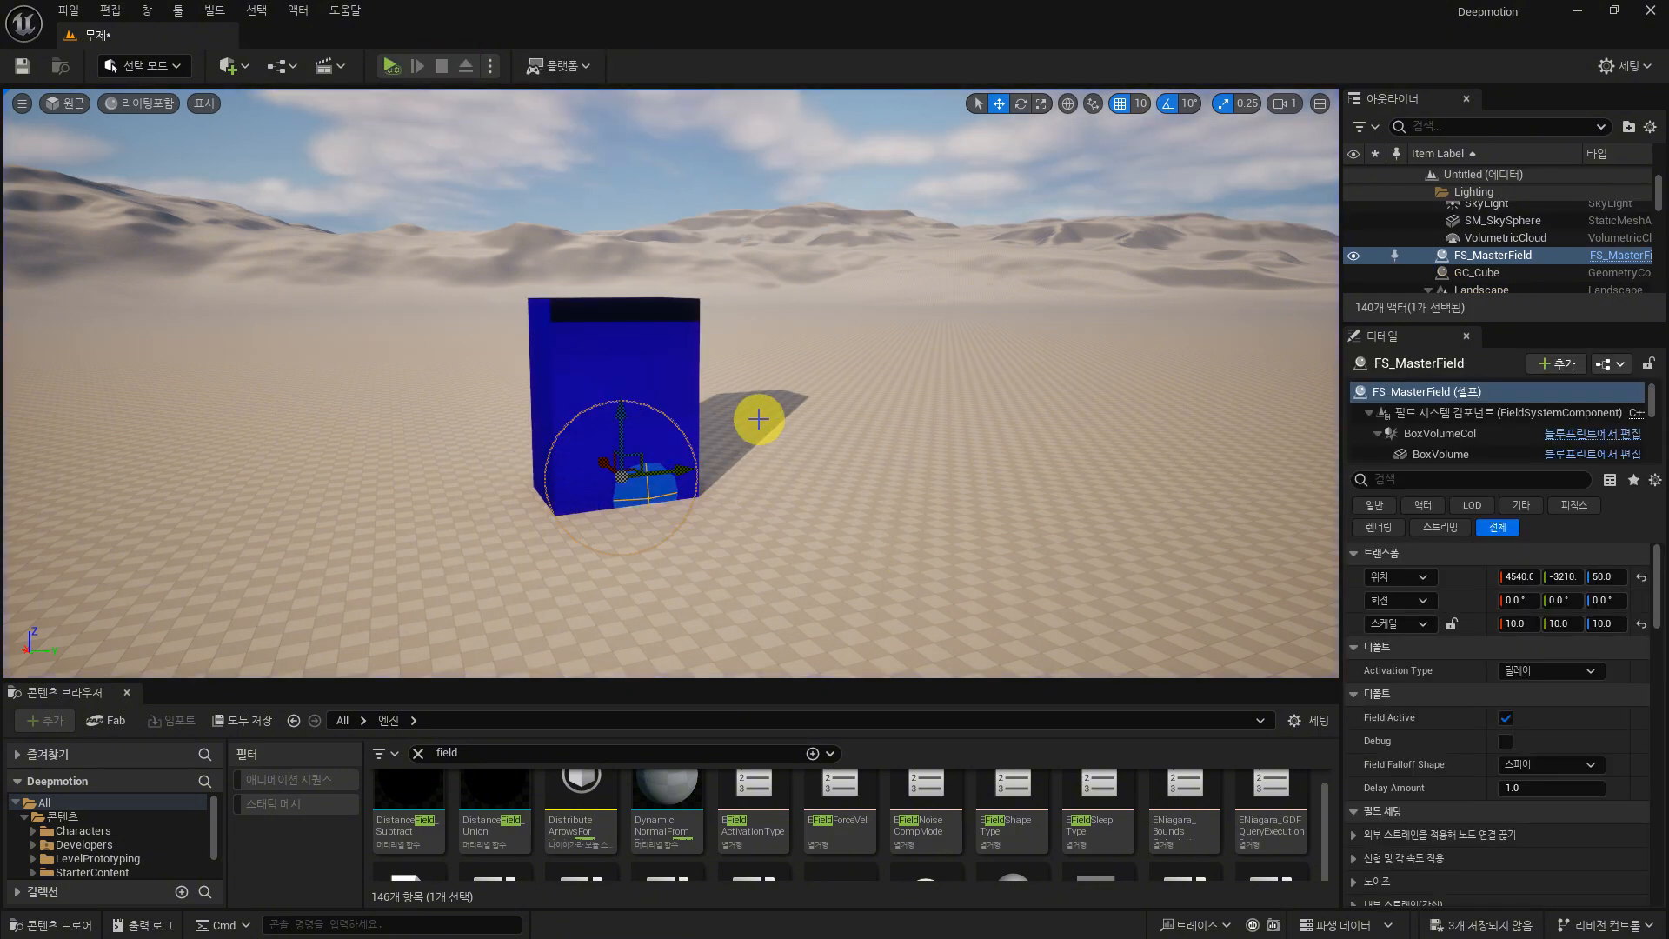
# Step: Move FS_MasterField to the cube's side at X 4540, Y -3660, Z 540 and enlarge it to 11.75 in X and Z
pyautogui.moveTo(621, 422); pyautogui.dragTo(661, 592)
pyautogui.press('r')
pyautogui.keyDown('alt'); pyautogui.moveTo(470, 412); pyautogui.dragTo(453, 226); pyautogui.keyUp('alt')
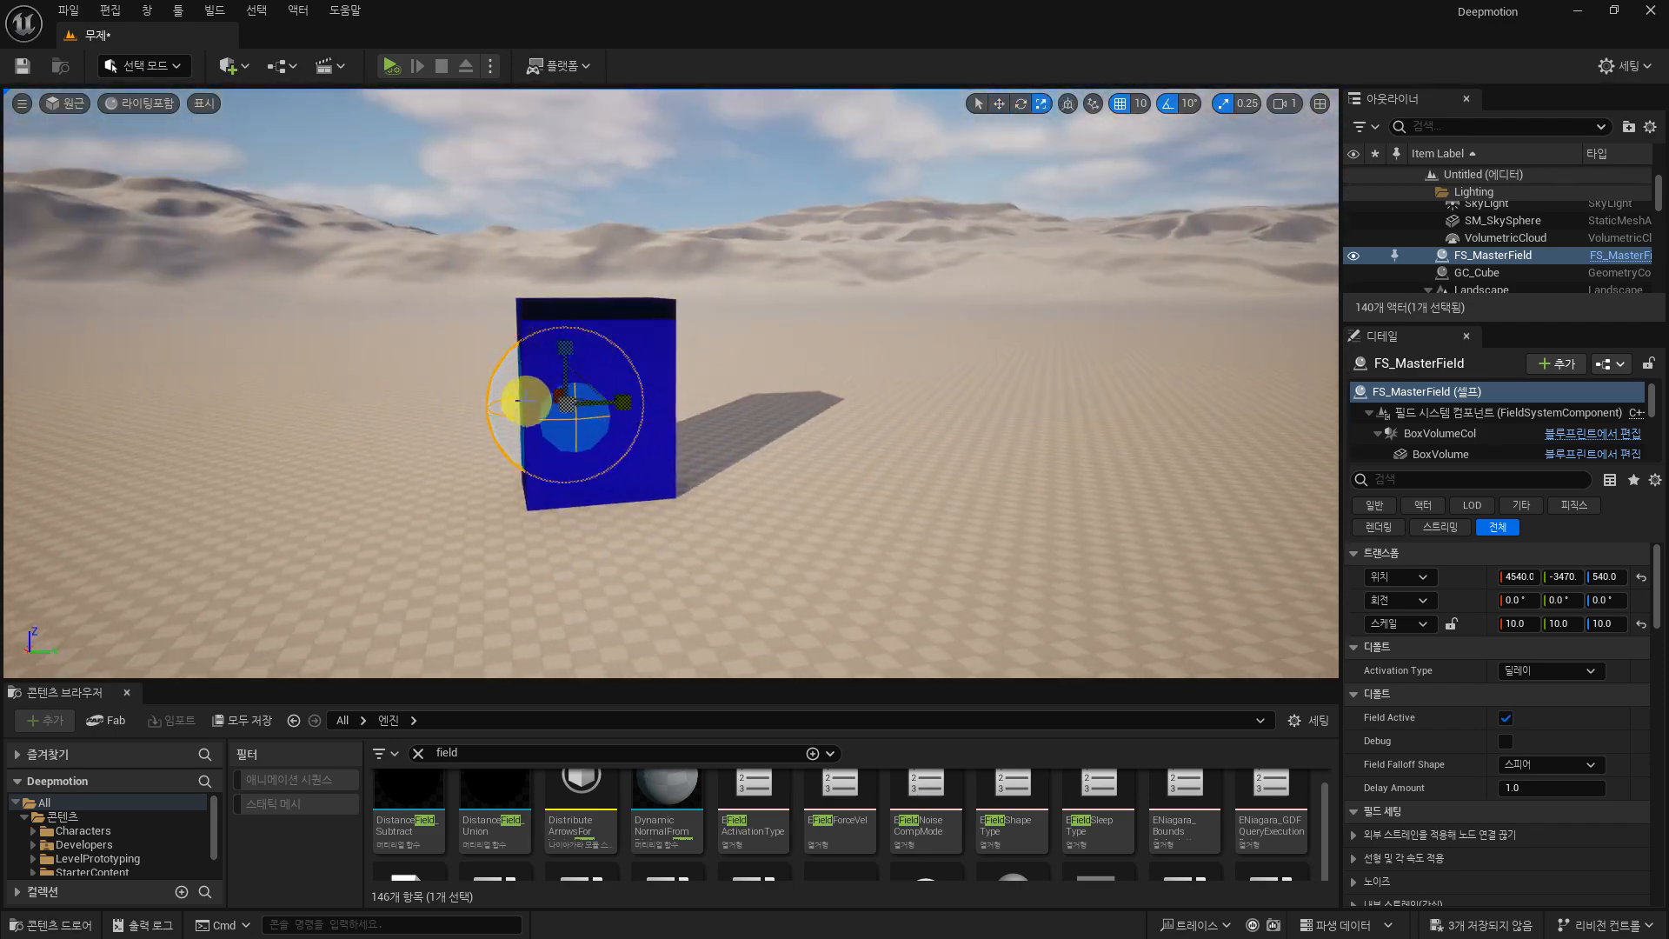
pyautogui.moveTo(562, 398); pyautogui.dragTo(613, 420)
pyautogui.press('w')
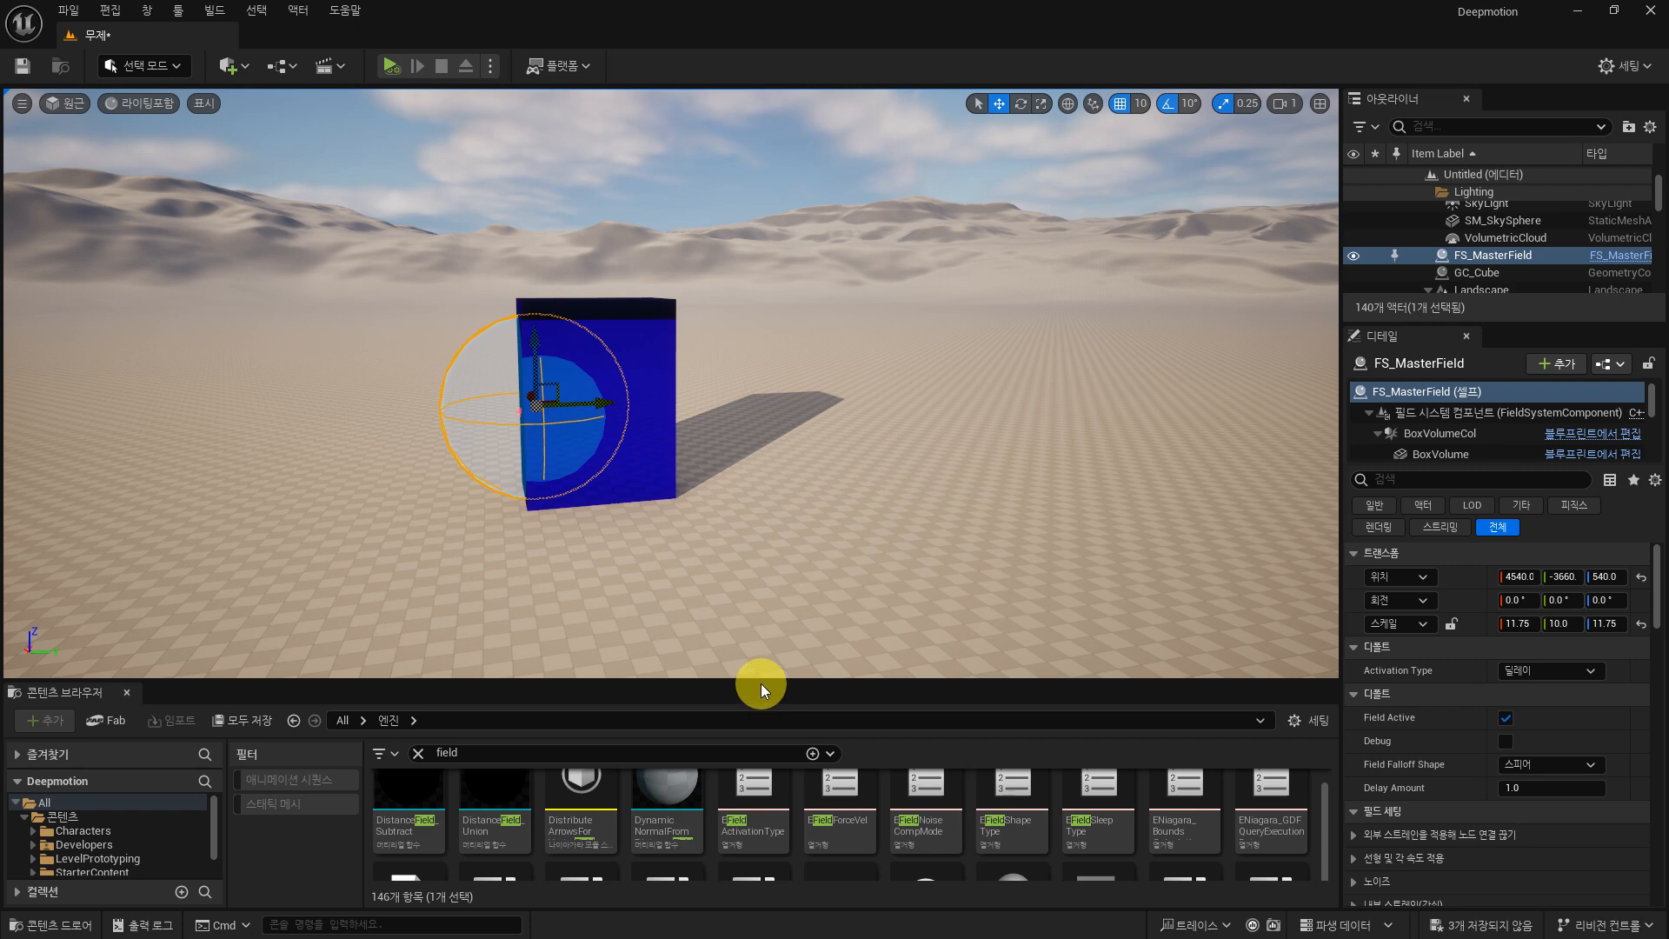
# Step: Enlarge the asset browsing area and place the FS_AnchorField_Generic blueprint on the ground at the cube's side opposite FS_MasterField
pyautogui.moveTo(760, 683); pyautogui.dragTo(771, 484)
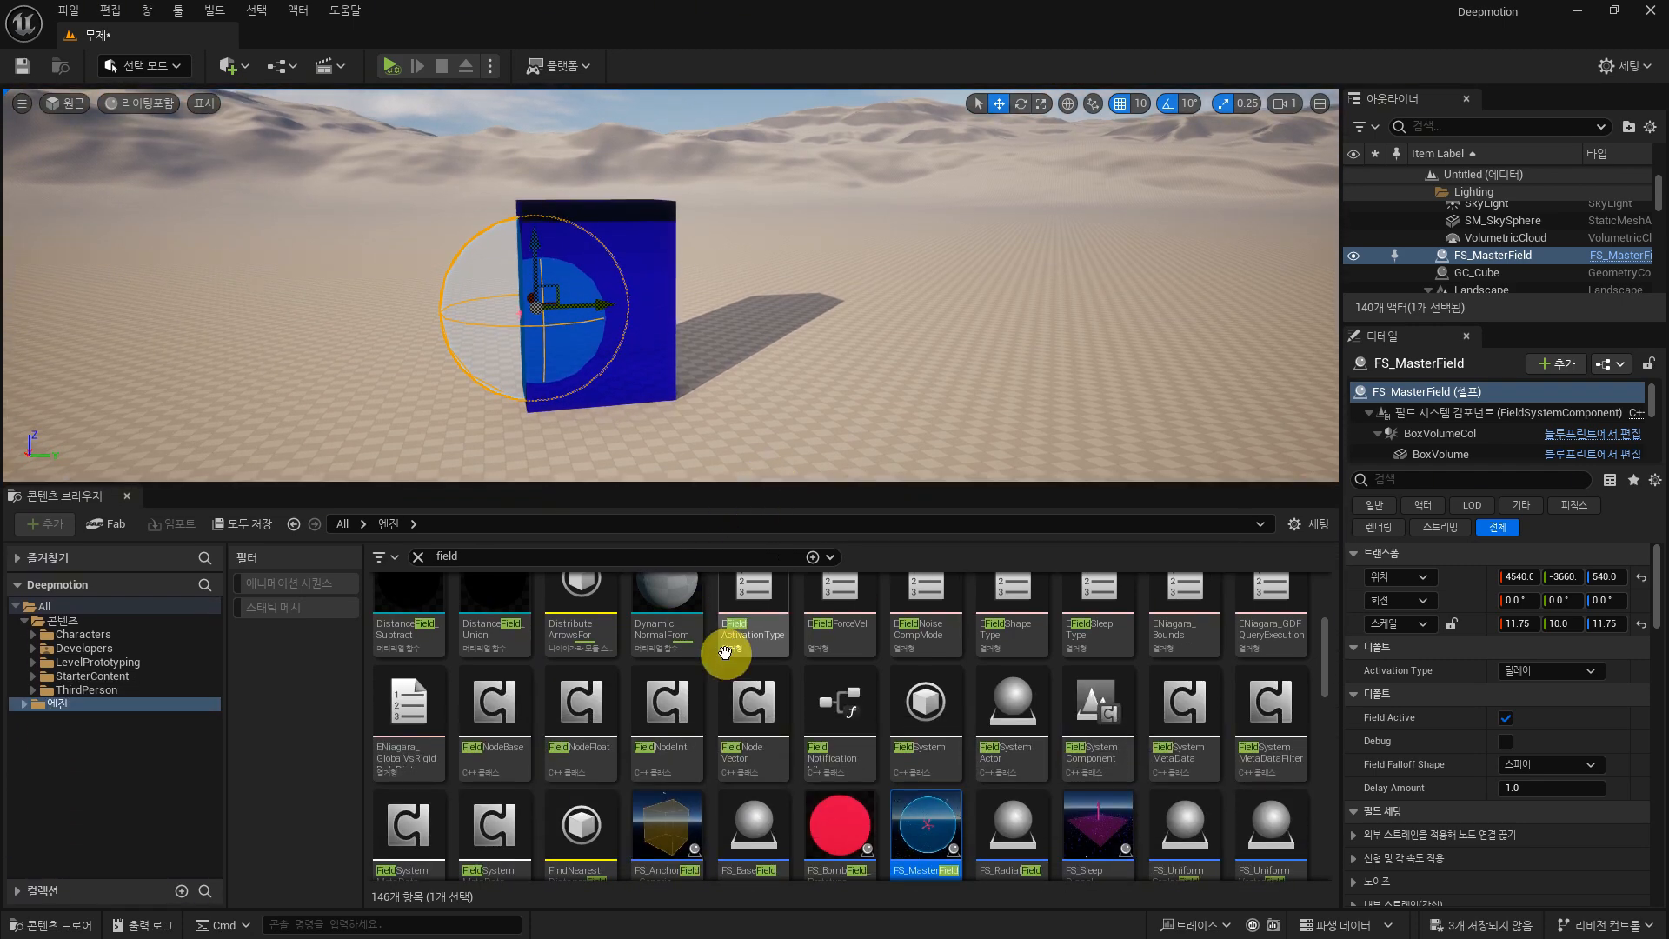
pyautogui.click(668, 846)
pyautogui.moveTo(733, 402); pyautogui.dragTo(744, 435)
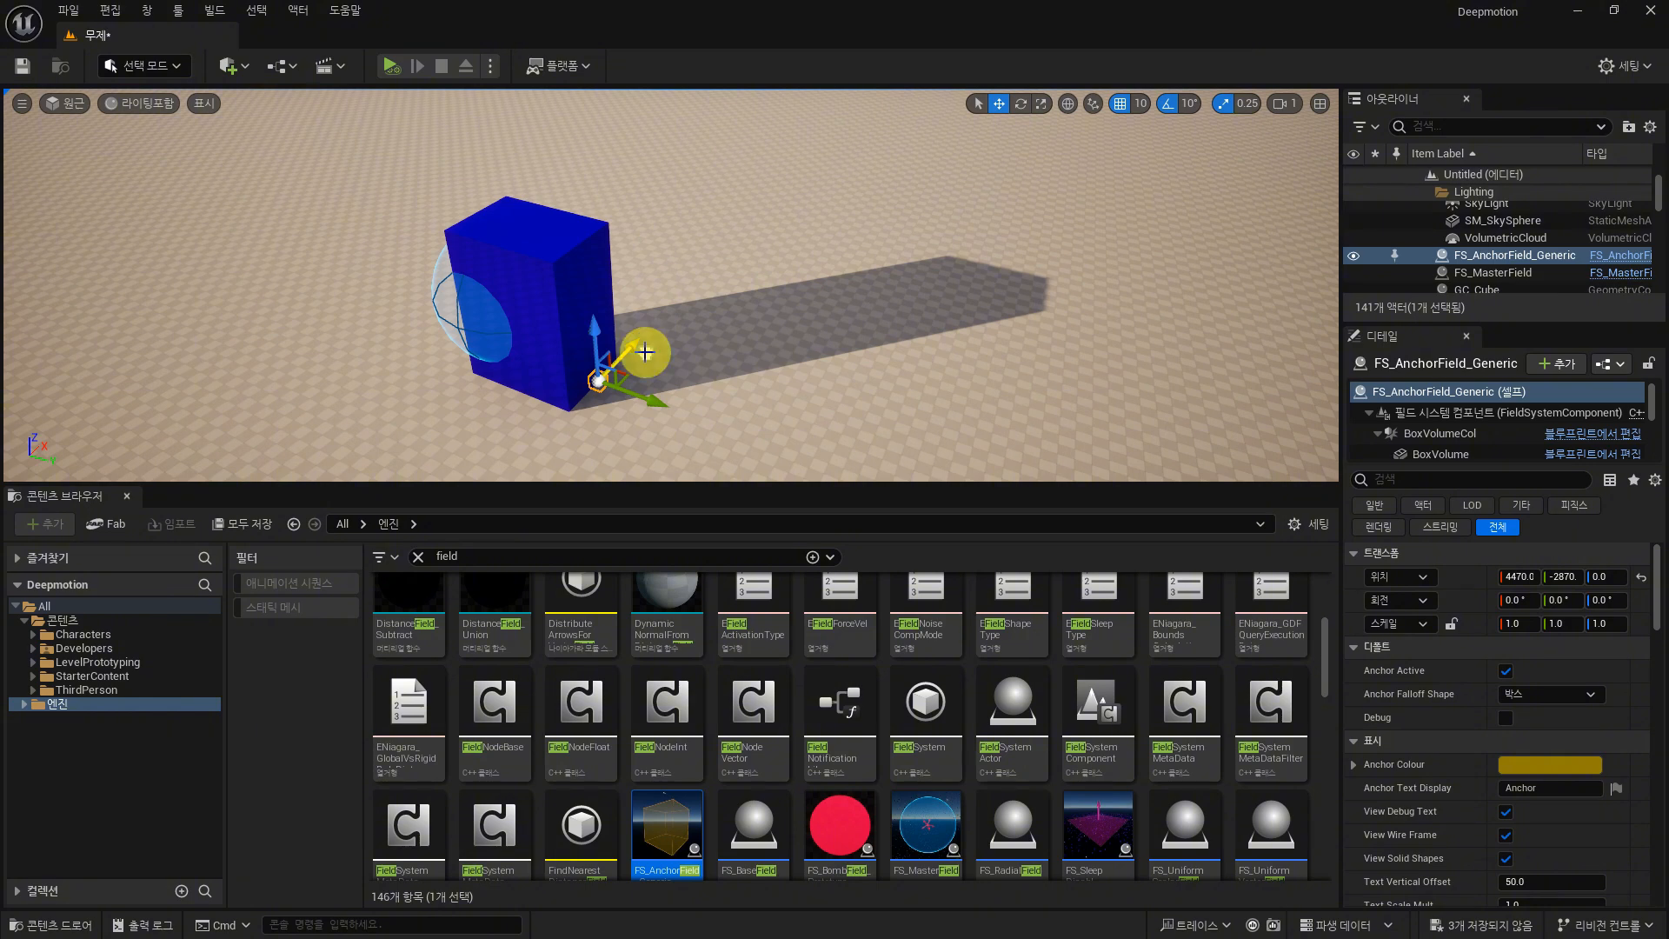
# Step: Scale FS_AnchorField_Generic uniformly up to 5 and raise it to a height of 680 beside the cube
pyautogui.press('r')
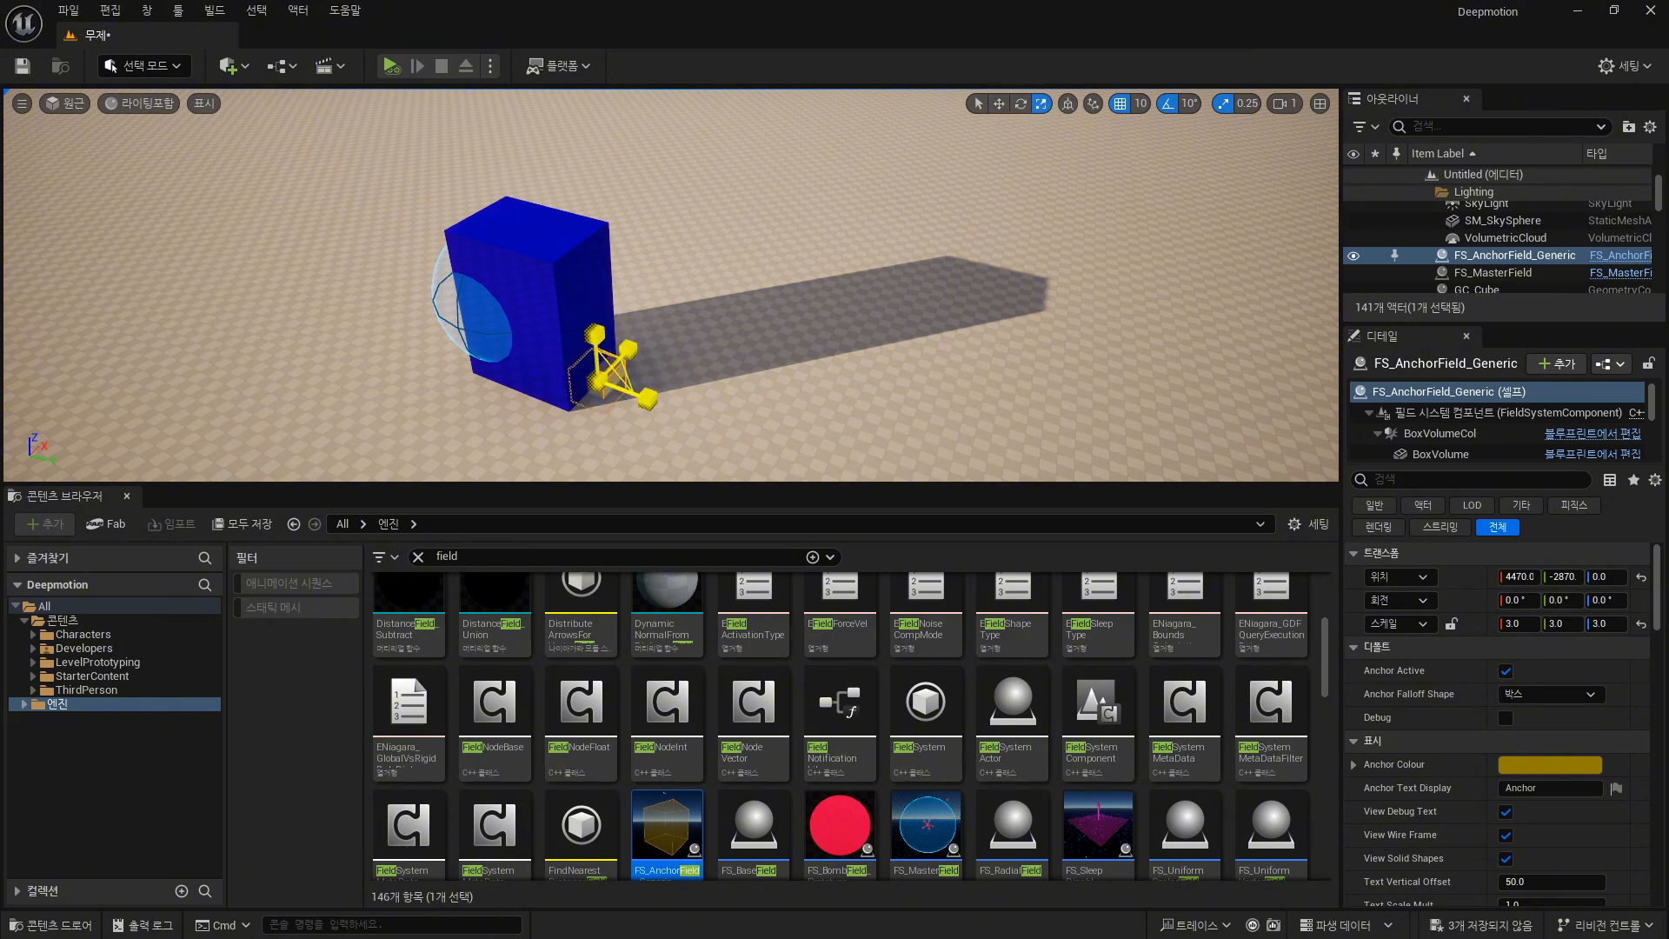
pyautogui.keyDown('alt'); pyautogui.moveTo(683, 298); pyautogui.dragTo(657, 217); pyautogui.keyUp('alt')
pyautogui.press('w')
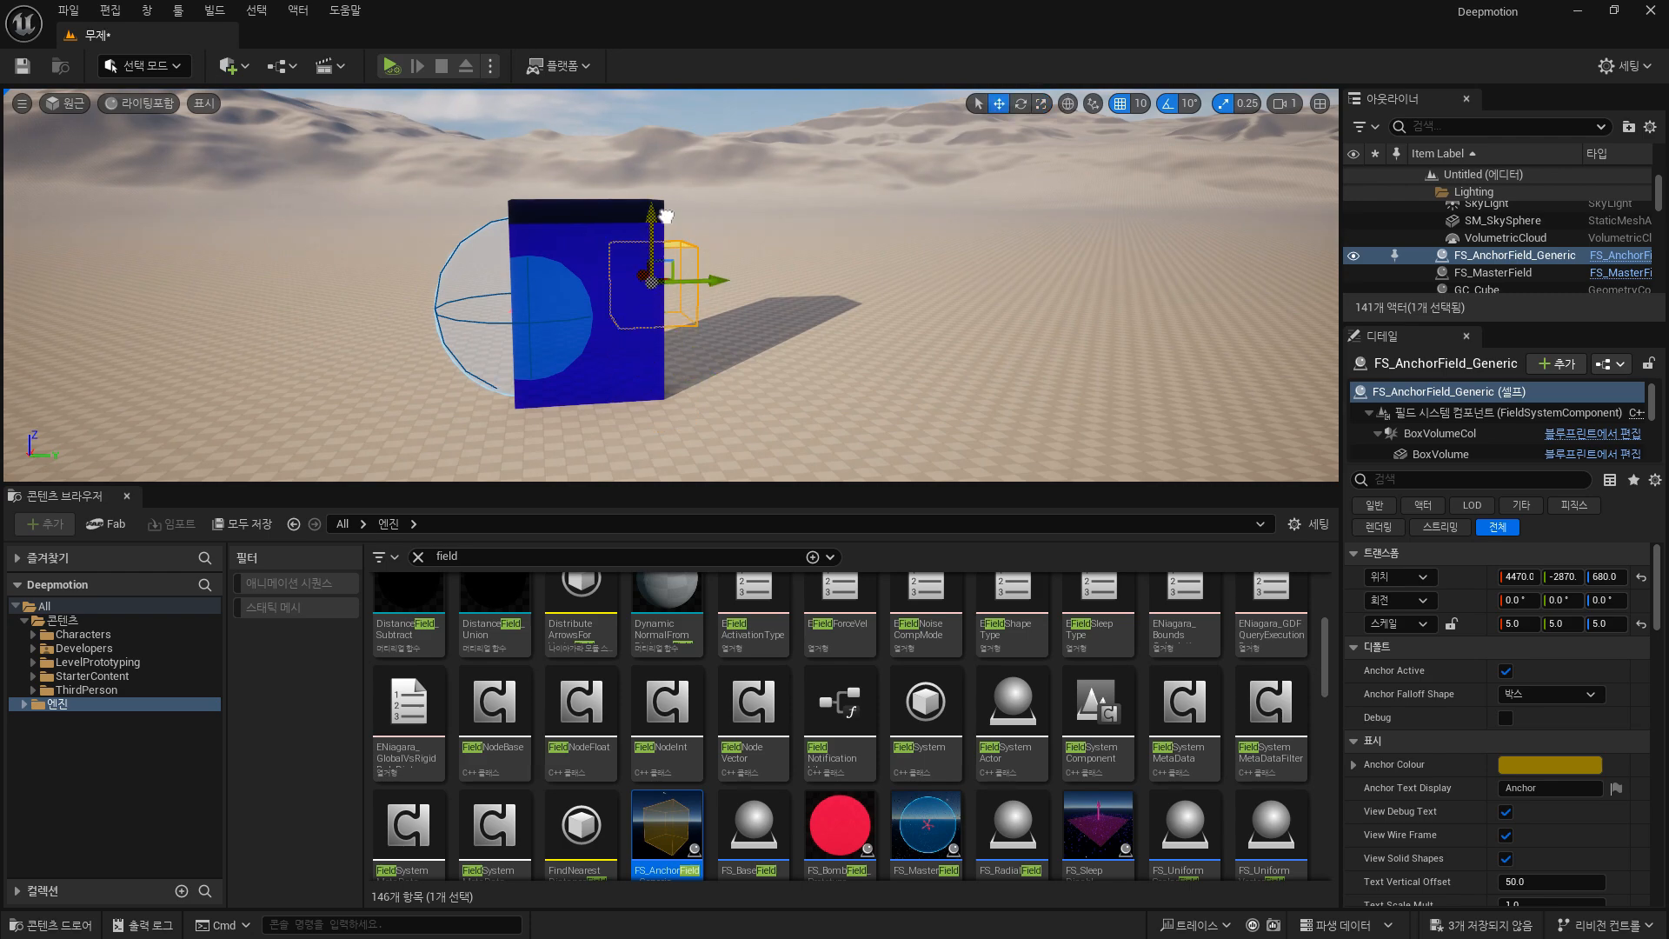
pyautogui.keyDown('alt'); pyautogui.moveTo(809, 222); pyautogui.dragTo(813, 224); pyautogui.keyUp('alt')
# Step: Stretch FS_AnchorField_Generic to a scale of 9.25 in X and 14.5 in Z so that its box covers the cube's side
pyautogui.press('r')
pyautogui.moveTo(639, 265); pyautogui.dragTo(682, 250)
pyautogui.keyDown('alt'); pyautogui.moveTo(545, 368); pyautogui.dragTo(652, 313); pyautogui.keyUp('alt')
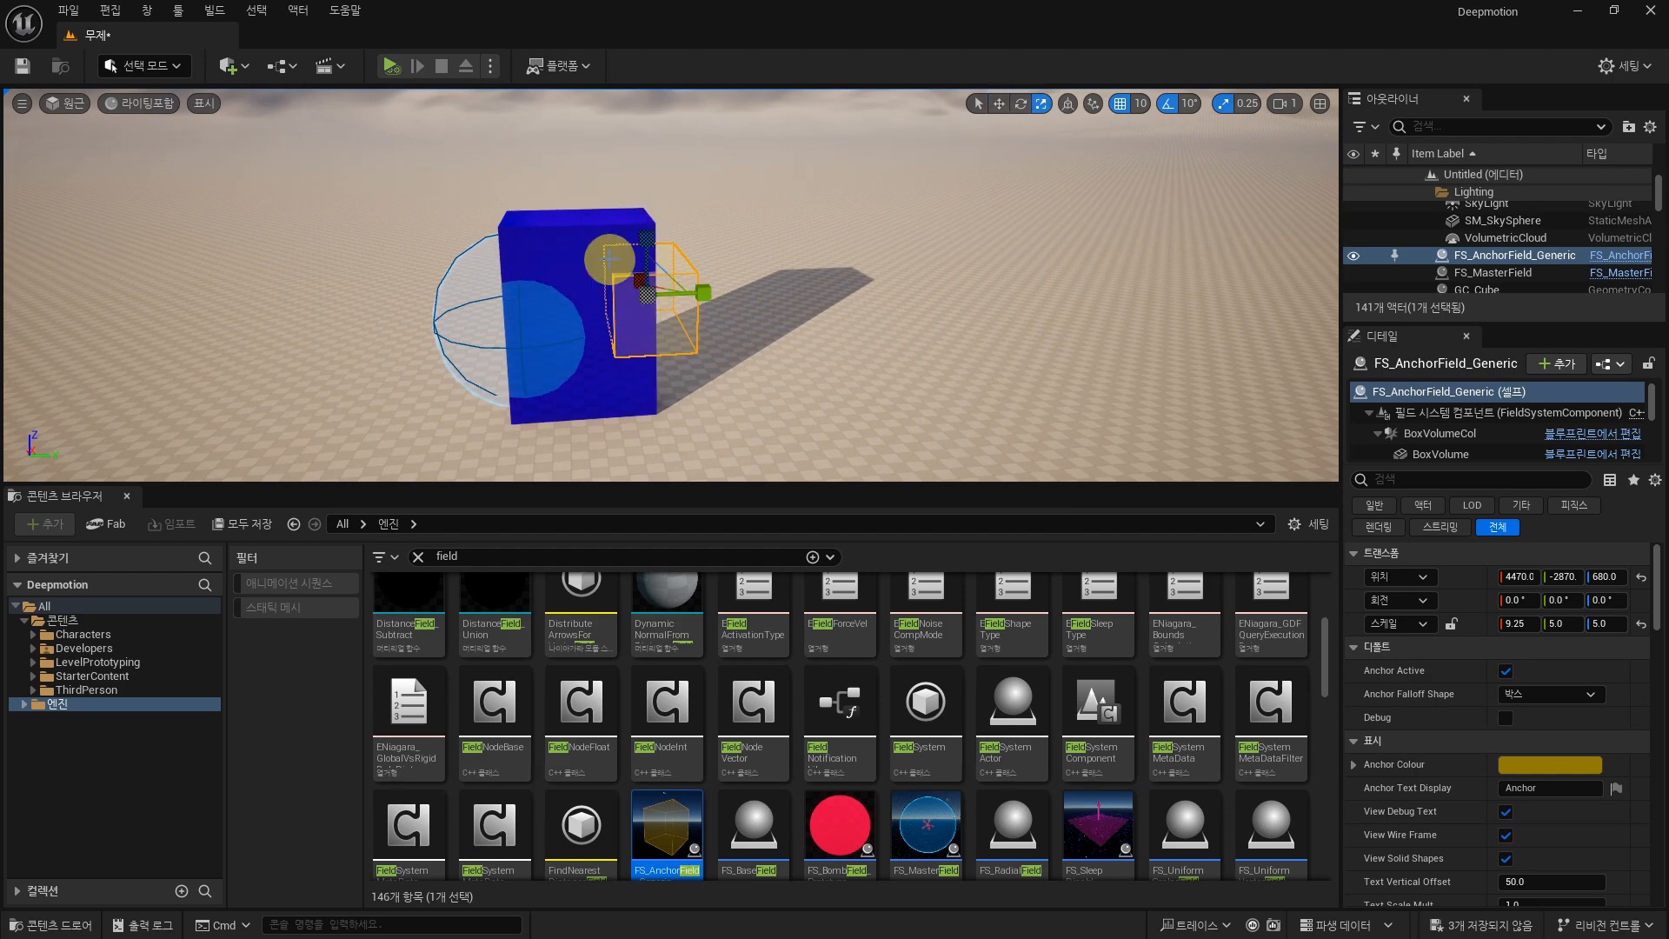
pyautogui.moveTo(652, 242); pyautogui.dragTo(653, 149)
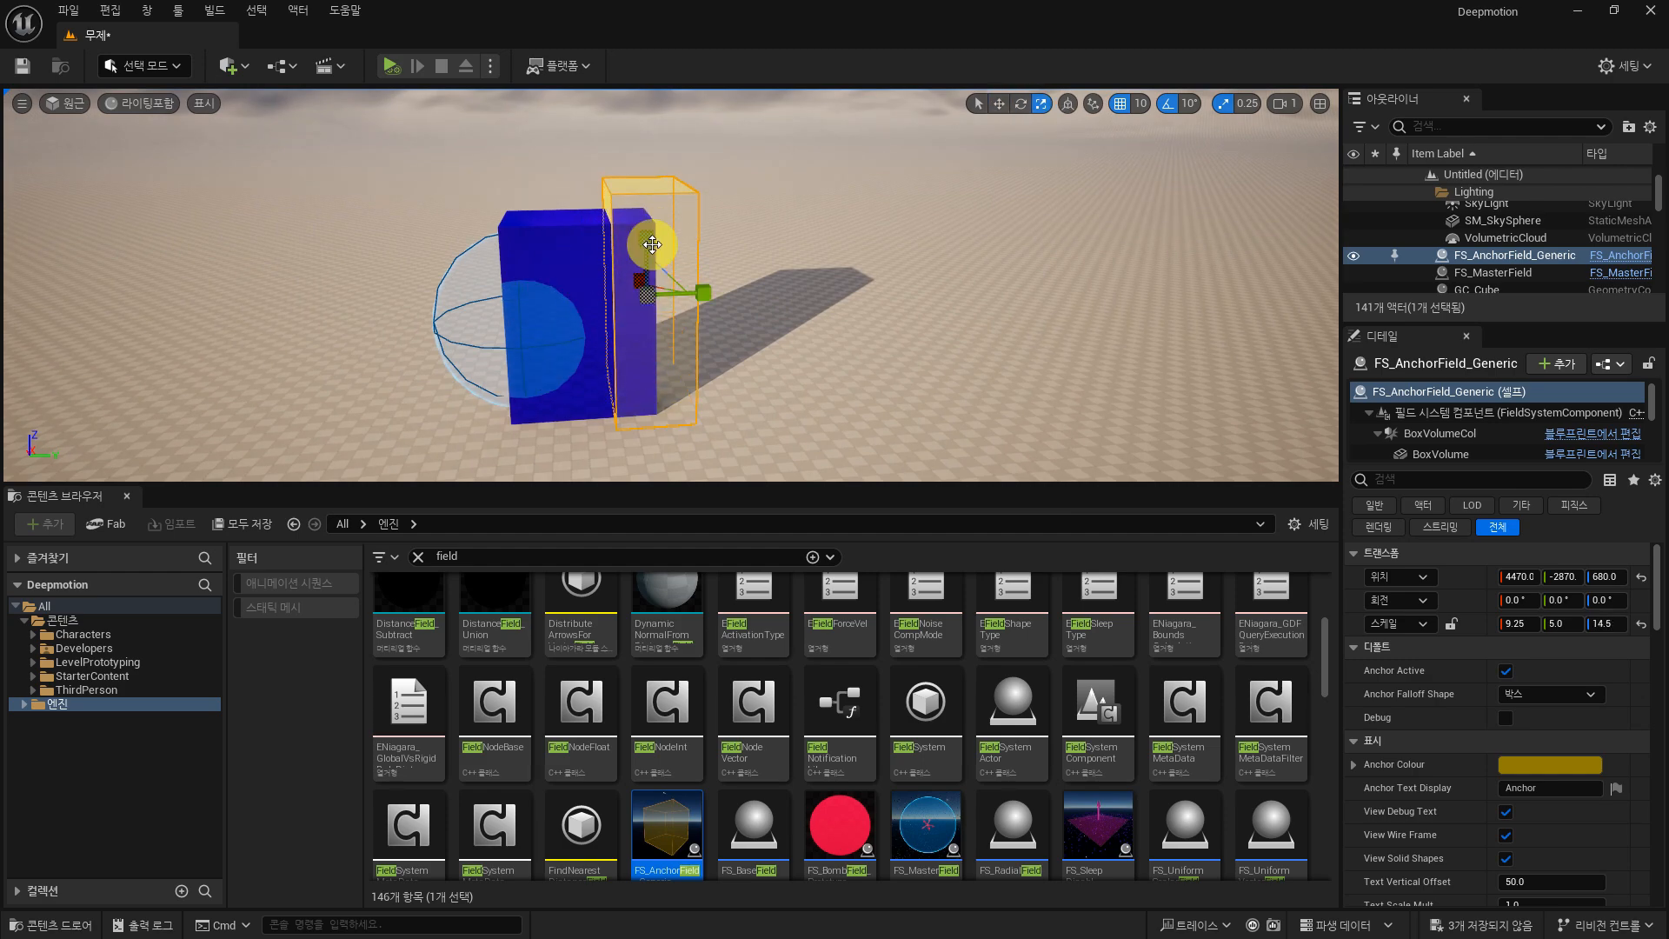
pyautogui.moveTo(856, 235)
pyautogui.keyDown('alt'); pyautogui.mouseDown()
pyautogui.moveTo(652, 218)
pyautogui.moveTo(843, 187)
pyautogui.moveTo(835, 217)
pyautogui.mouseUp(); pyautogui.keyUp('alt')
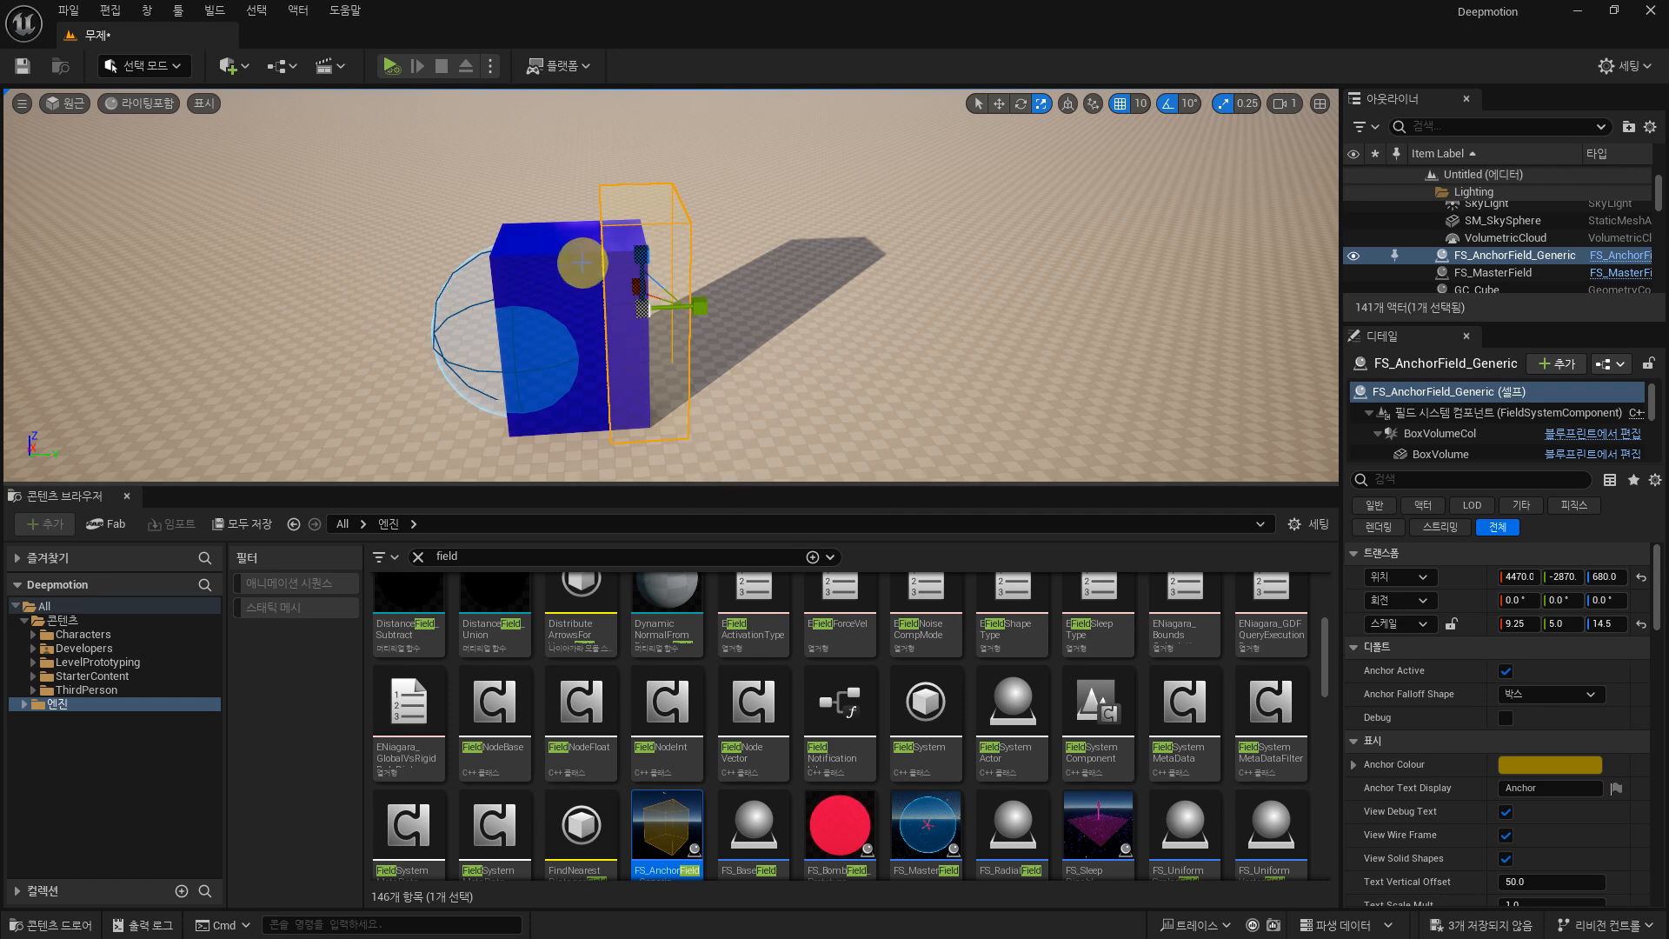
# Step: Add one element to GC_Cube's initialization fields array and widen the details area
pyautogui.click(557, 228)
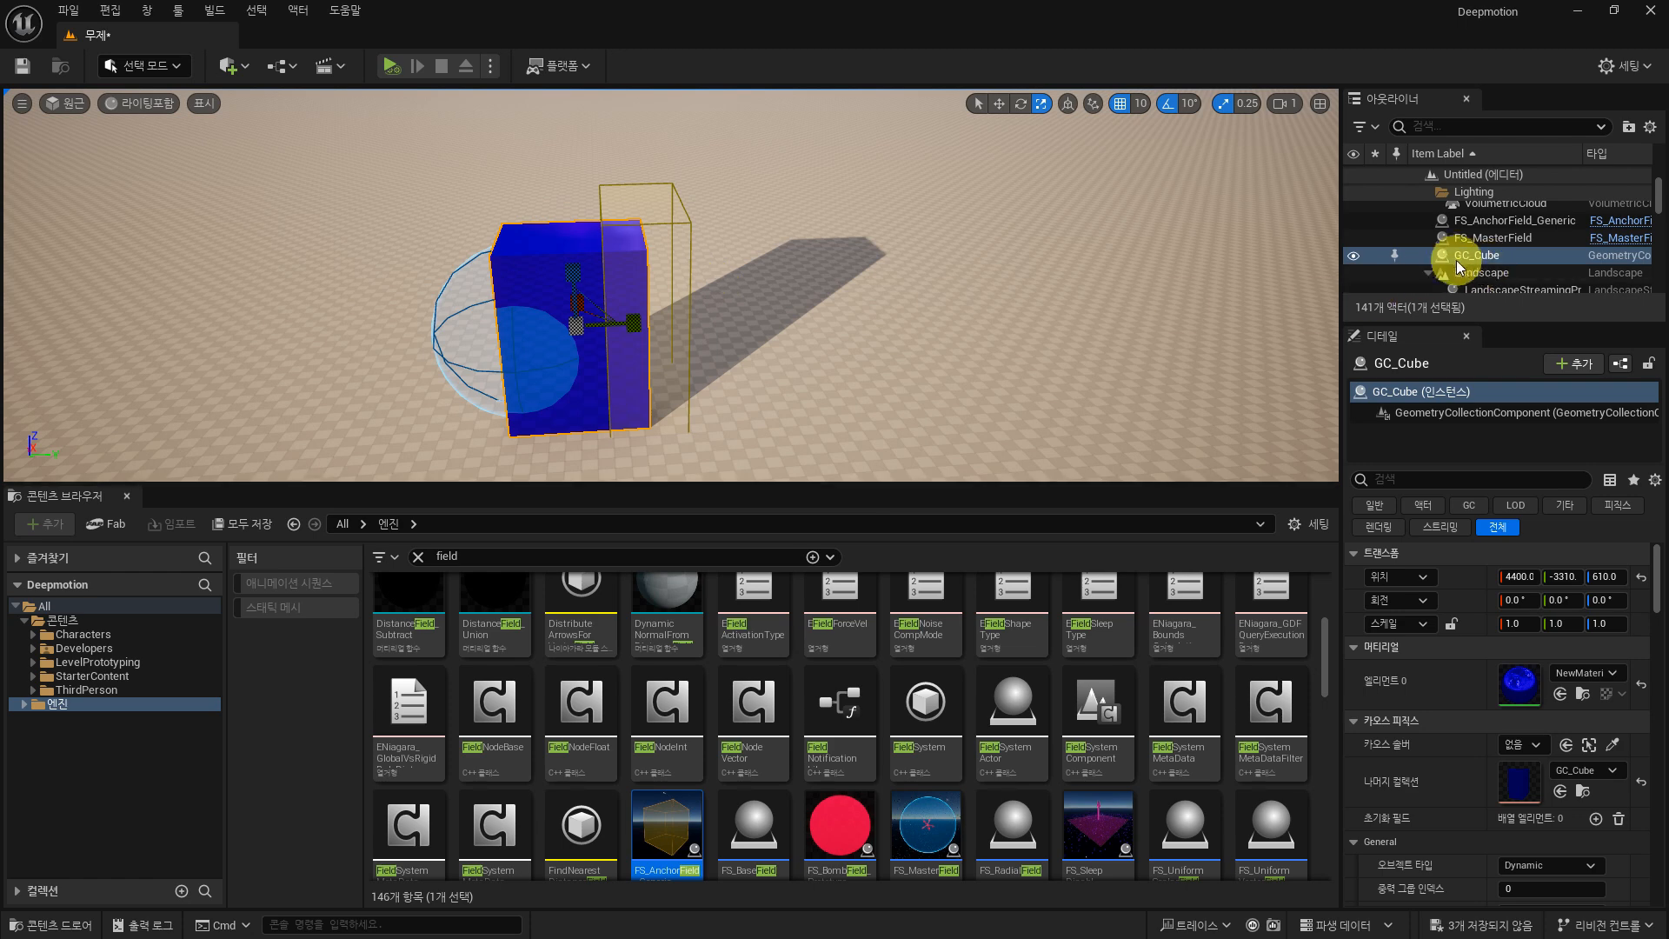
pyautogui.scroll(-2, 1541, 740)
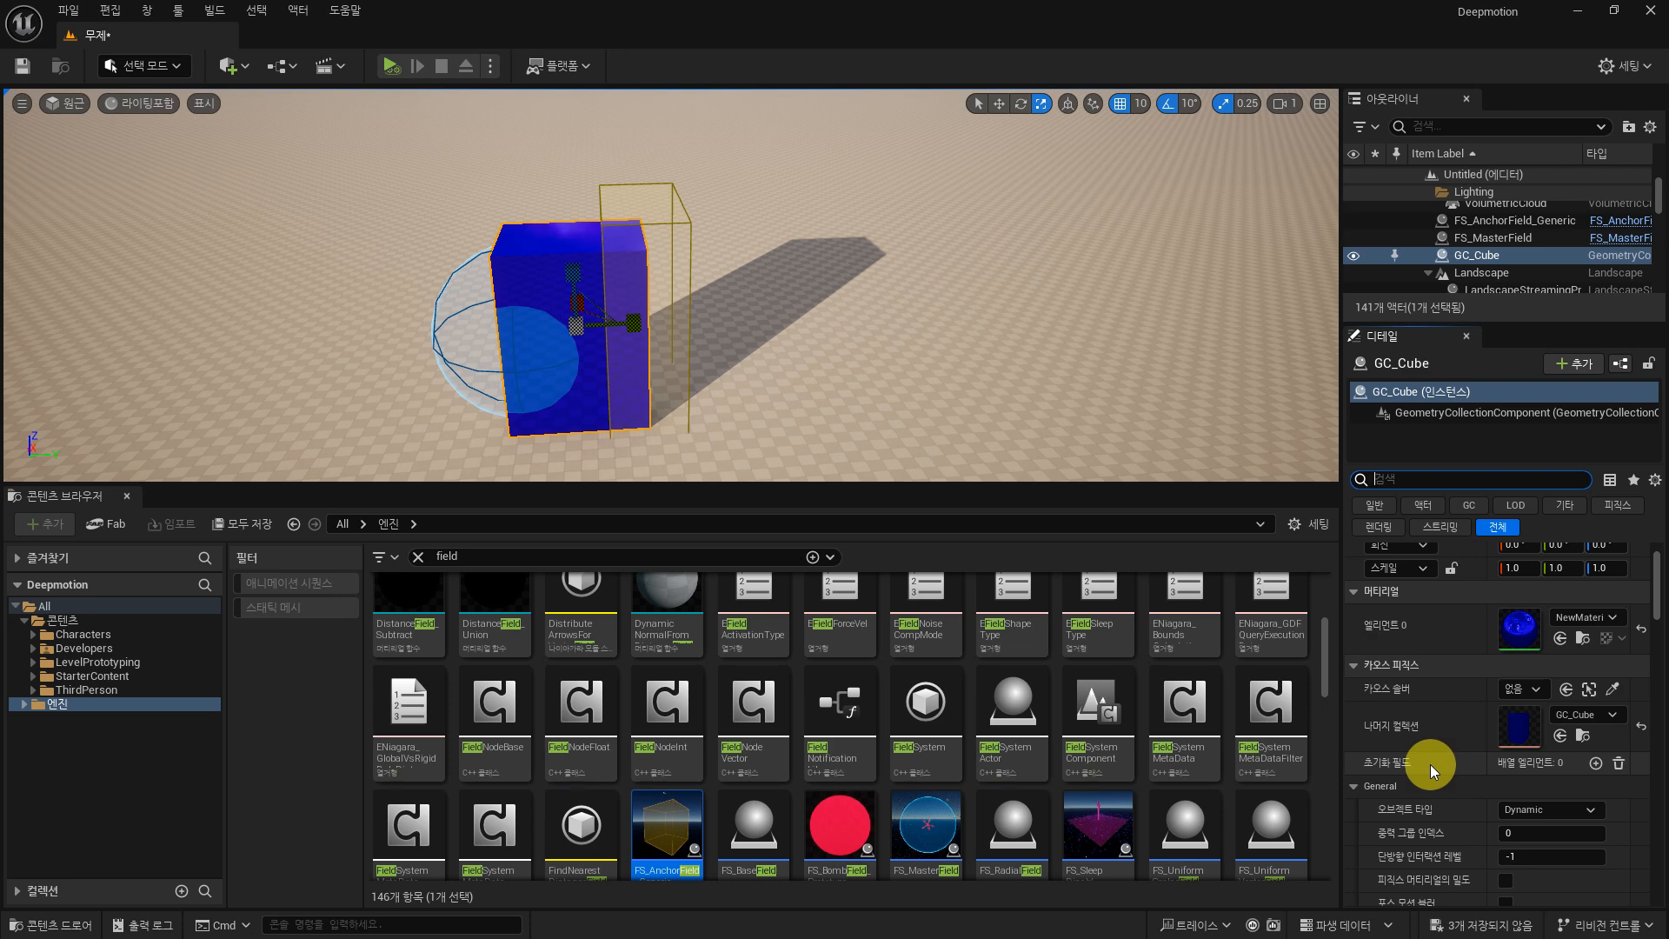
pyautogui.click(1593, 763)
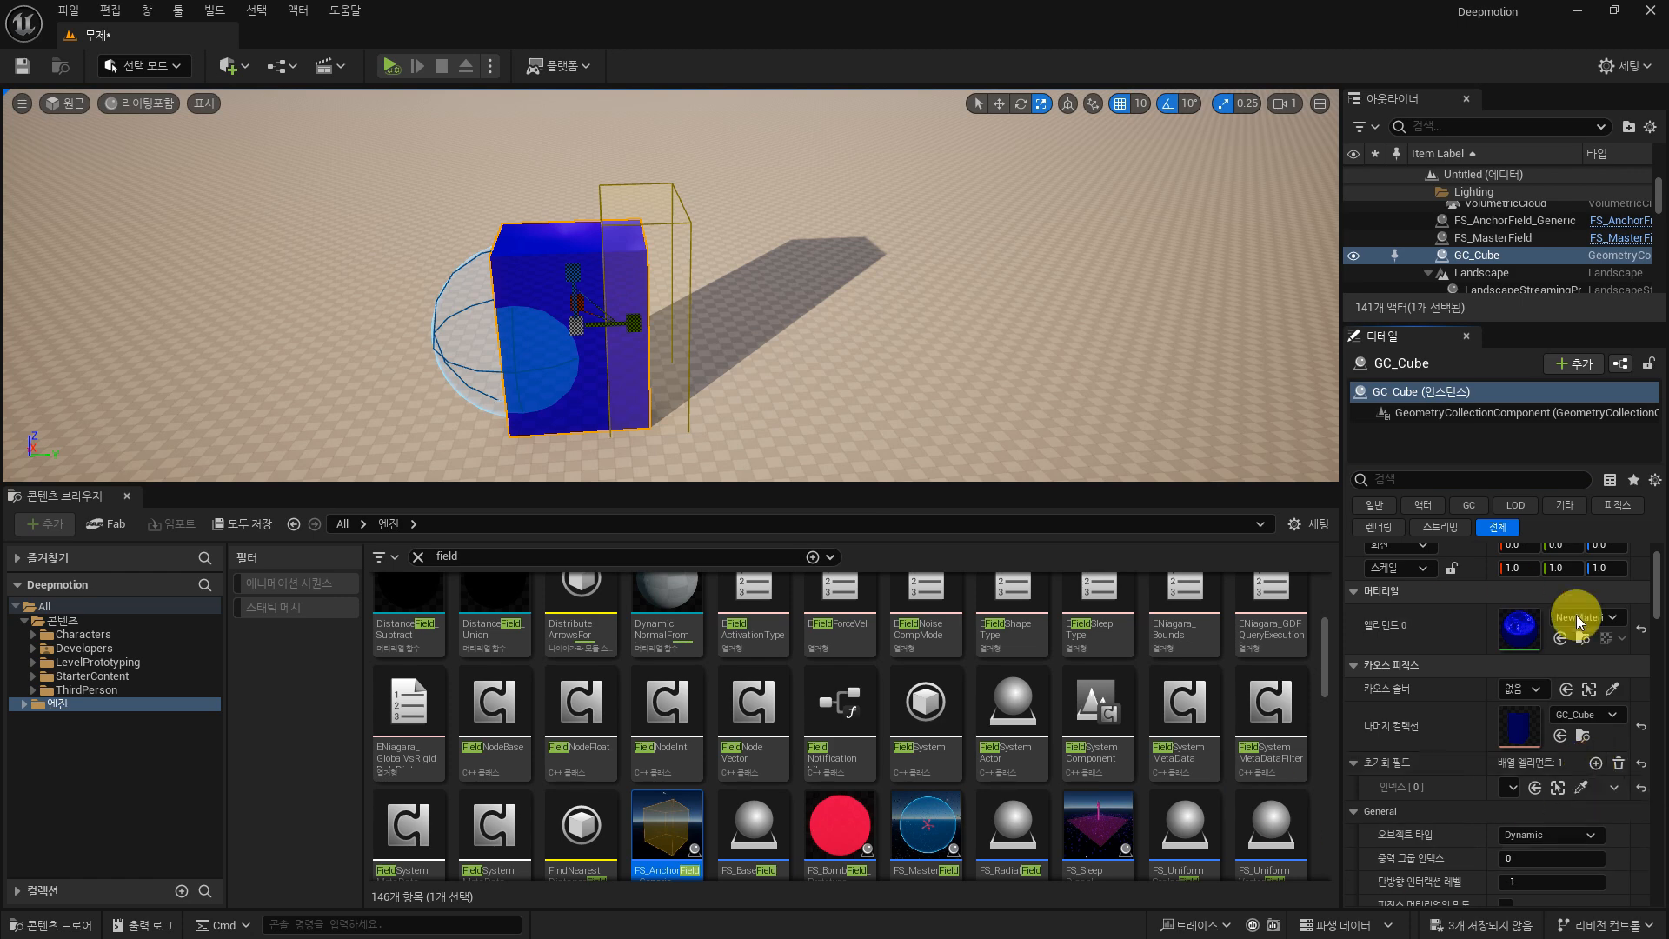
pyautogui.moveTo(1341, 712); pyautogui.dragTo(1165, 703)
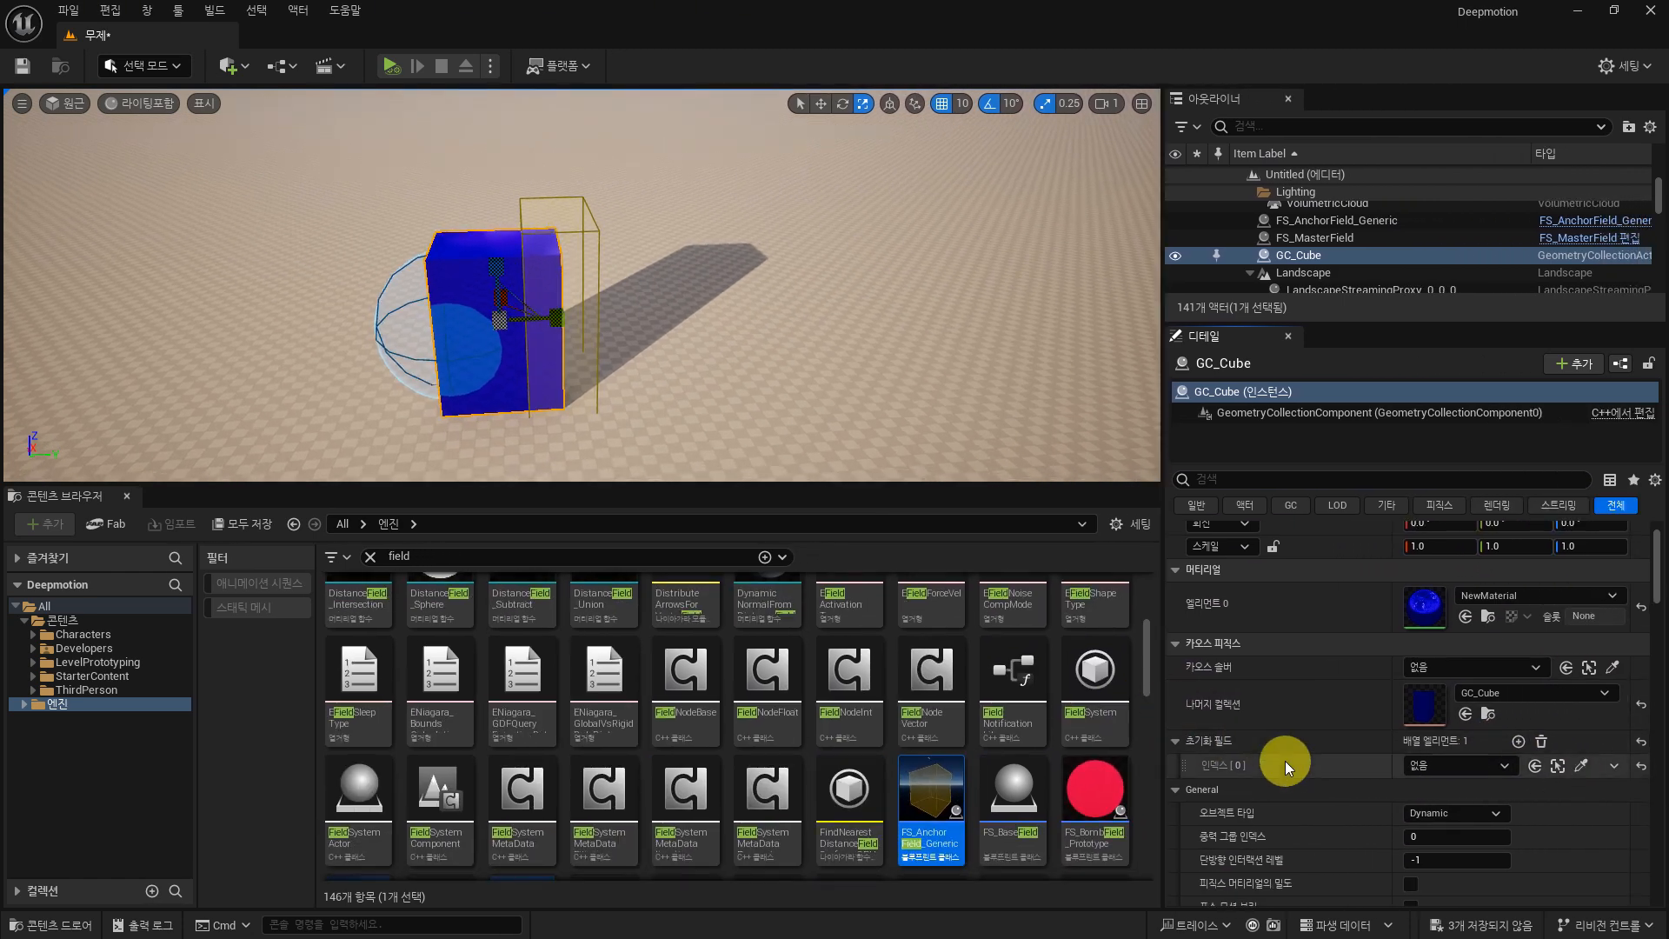
# Step: Assign FS_AnchorField_Generic to index 0 of GC_Cube's initialization fields
pyautogui.click(597, 232)
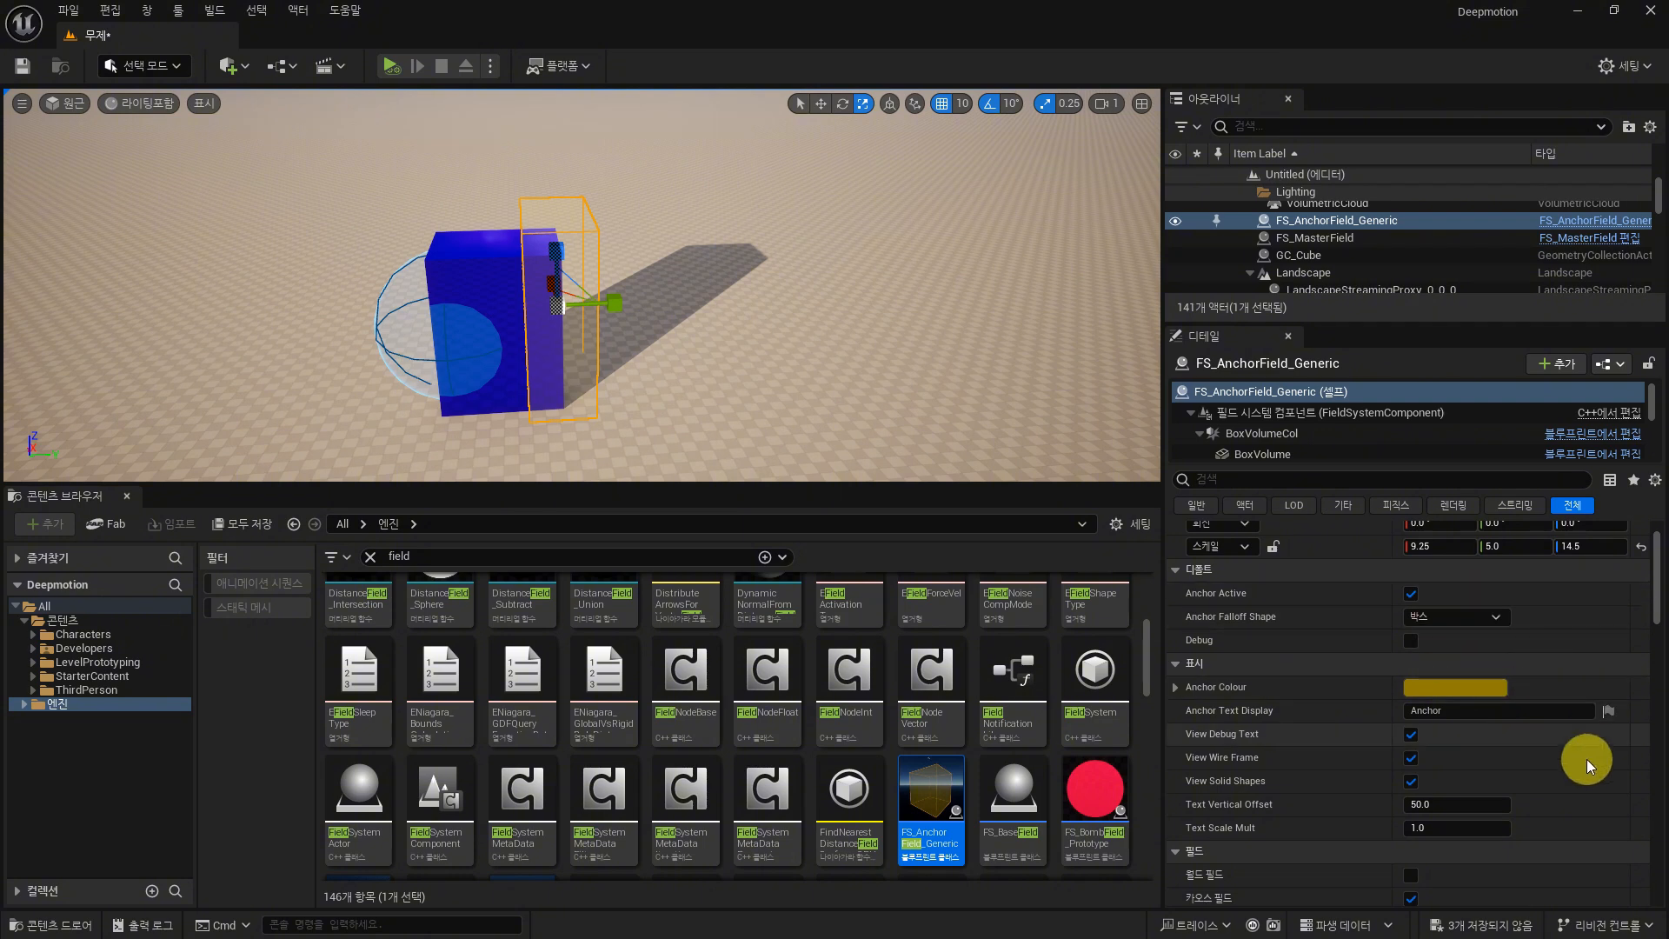
pyautogui.click(479, 258)
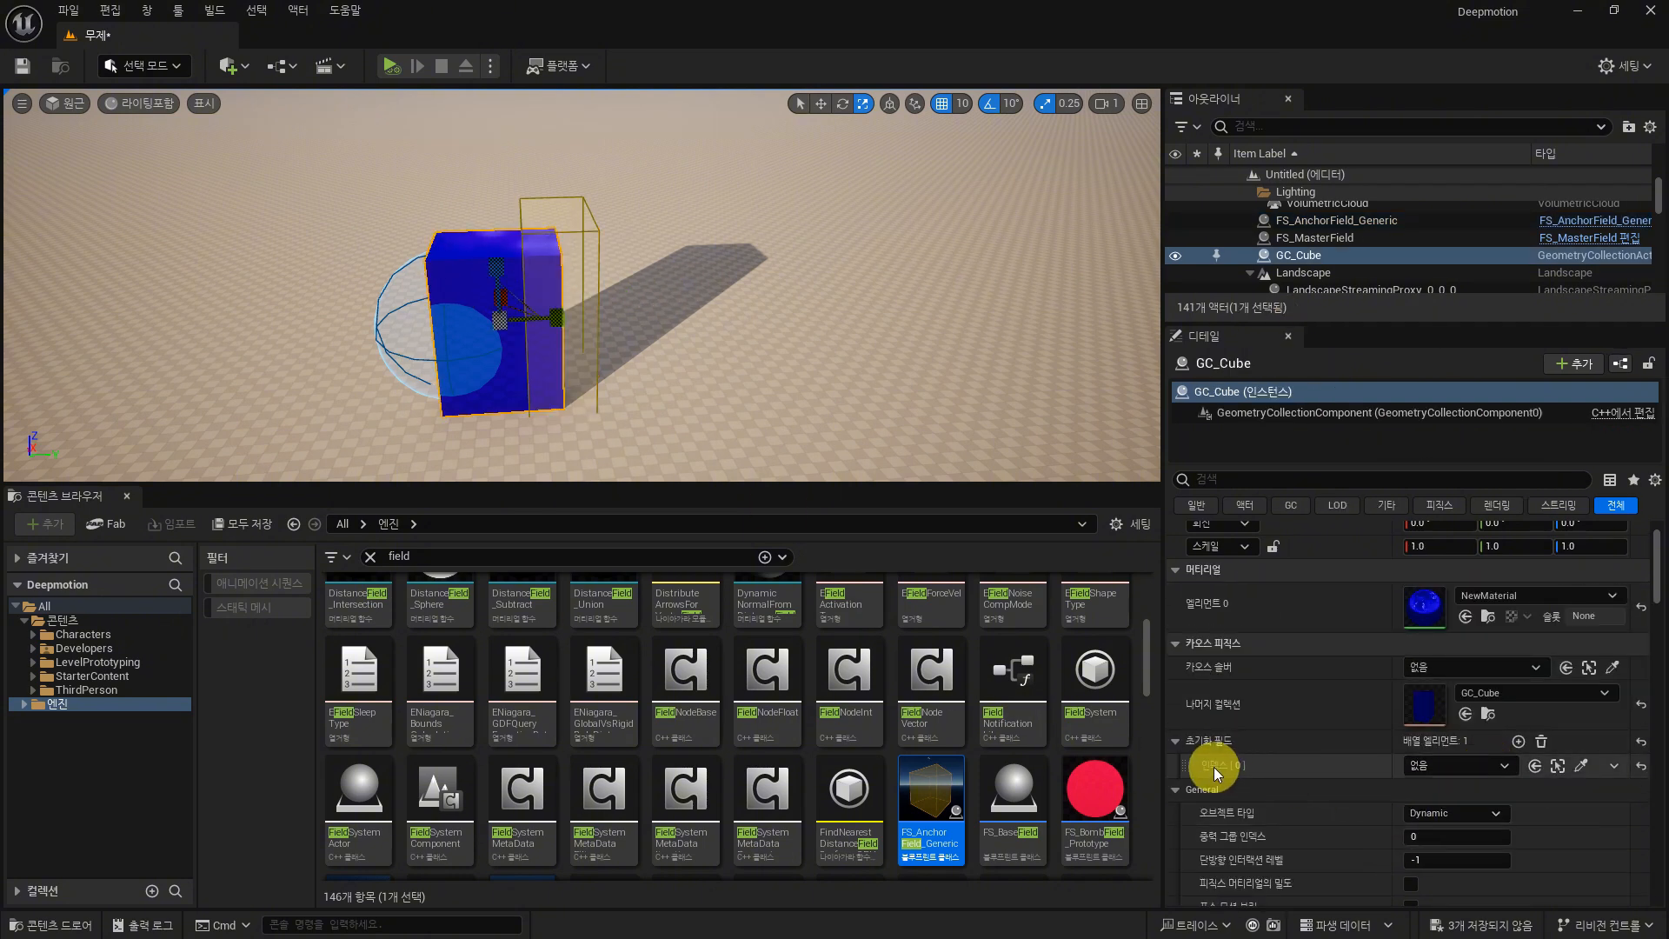
pyautogui.click(1504, 767)
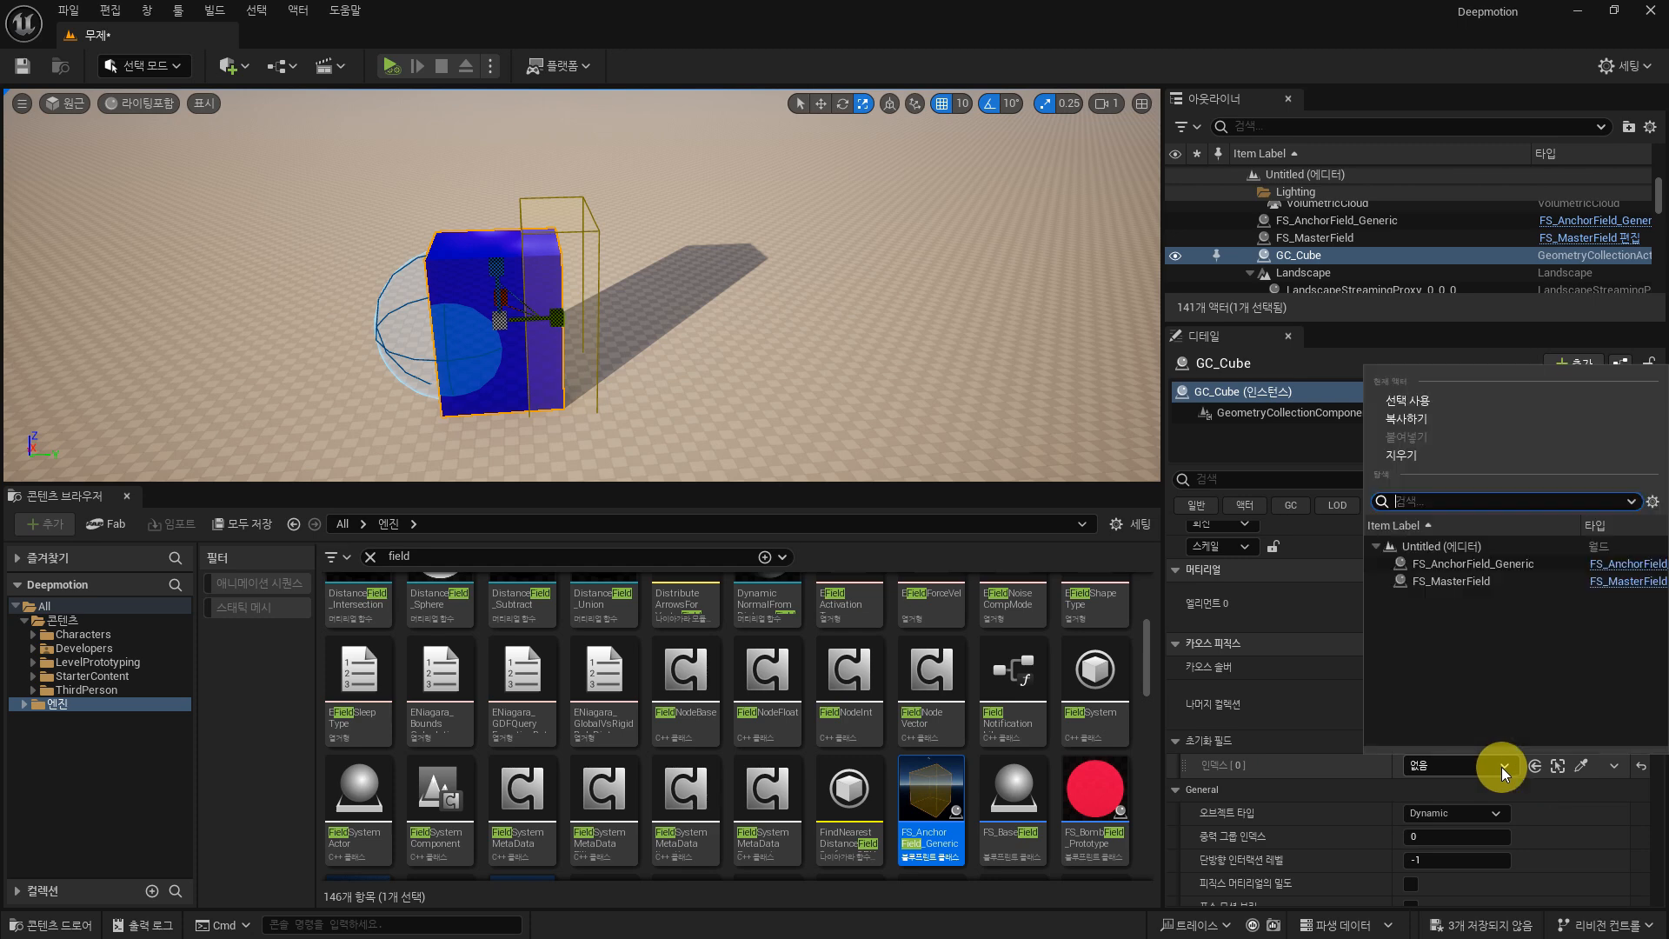
pyautogui.click(1517, 564)
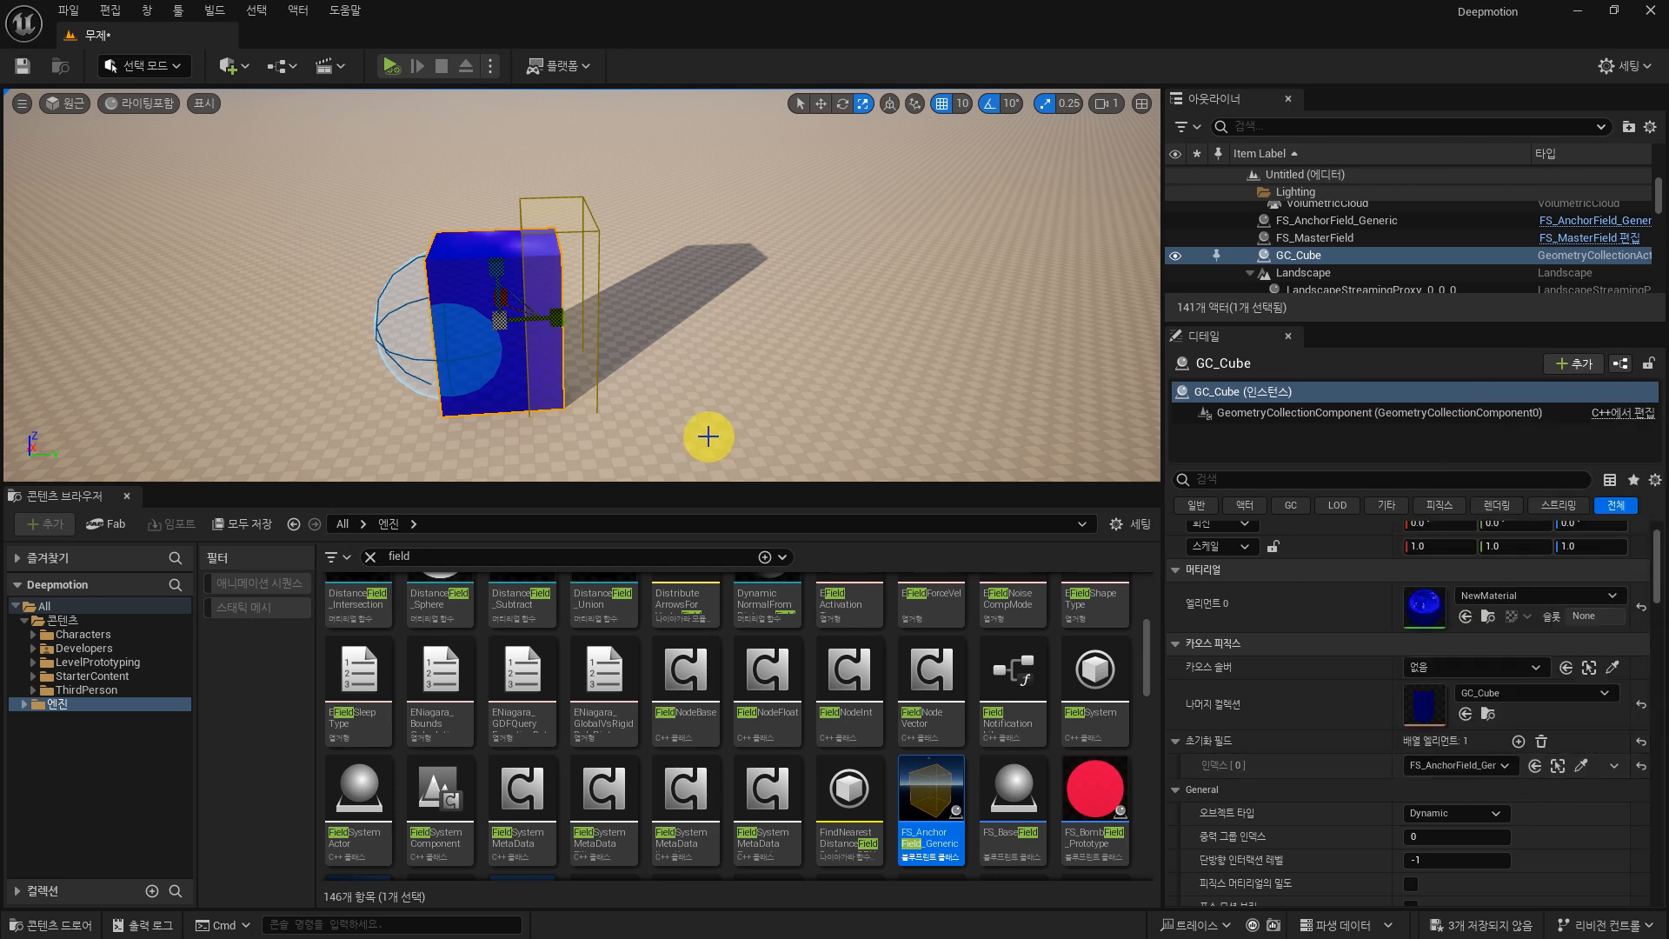
# Step: Simulate the anchored cube's destruction, stop it, and enlarge the viewport area
pyautogui.click(391, 65)
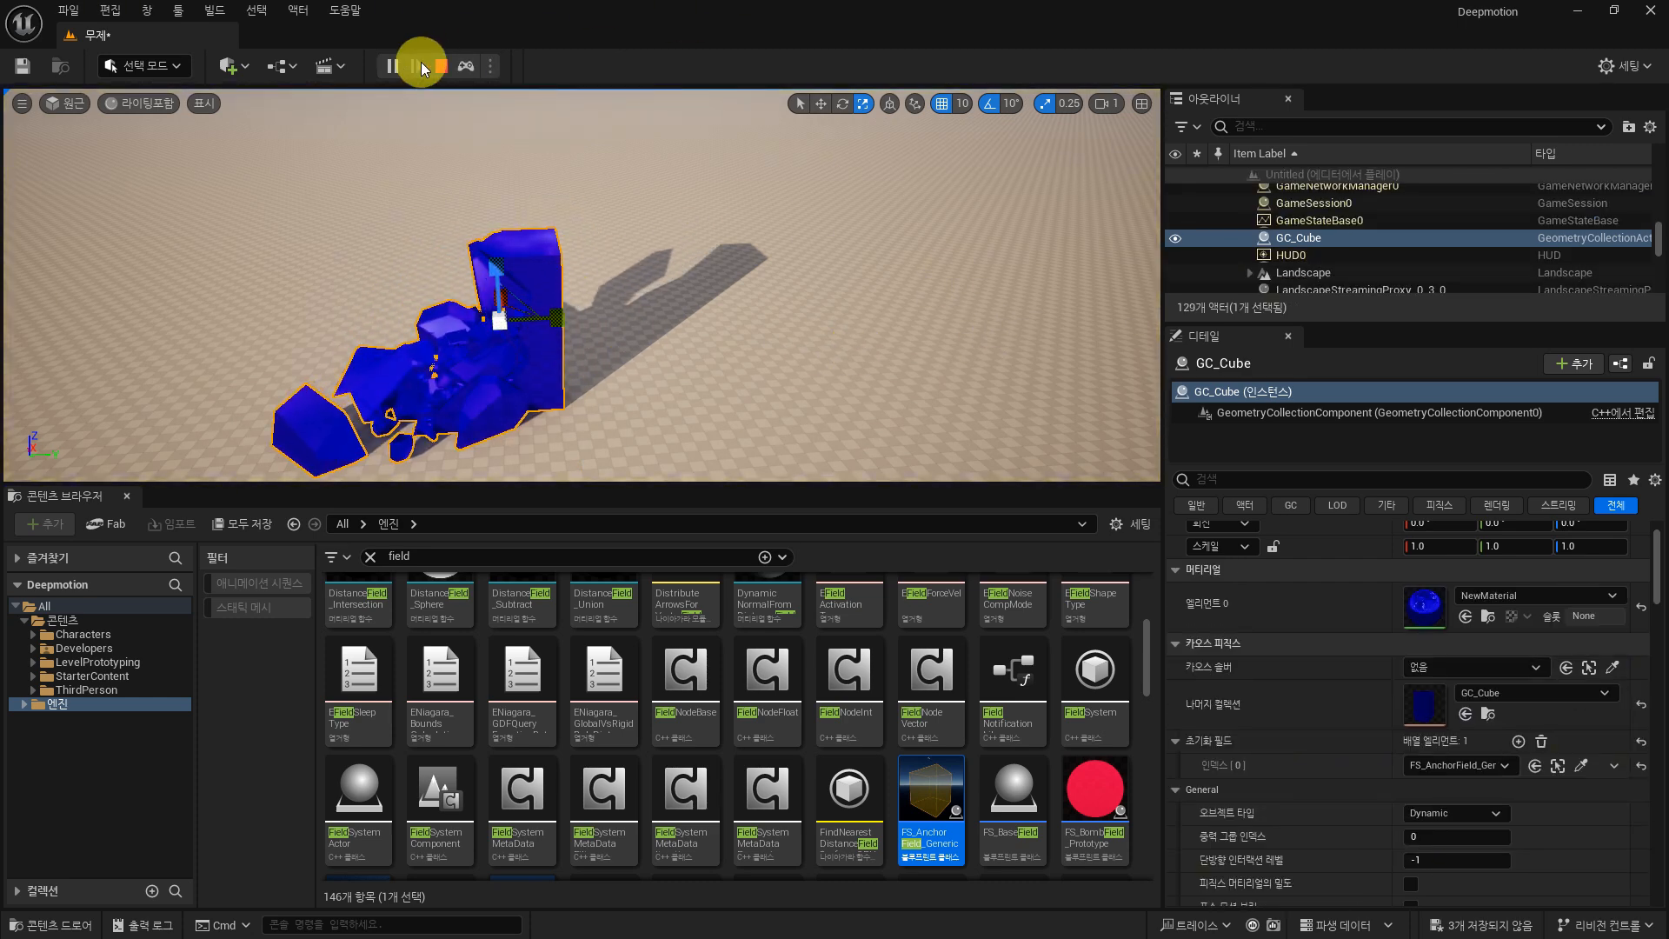
pyautogui.click(441, 65)
pyautogui.moveTo(629, 485); pyautogui.dragTo(644, 665)
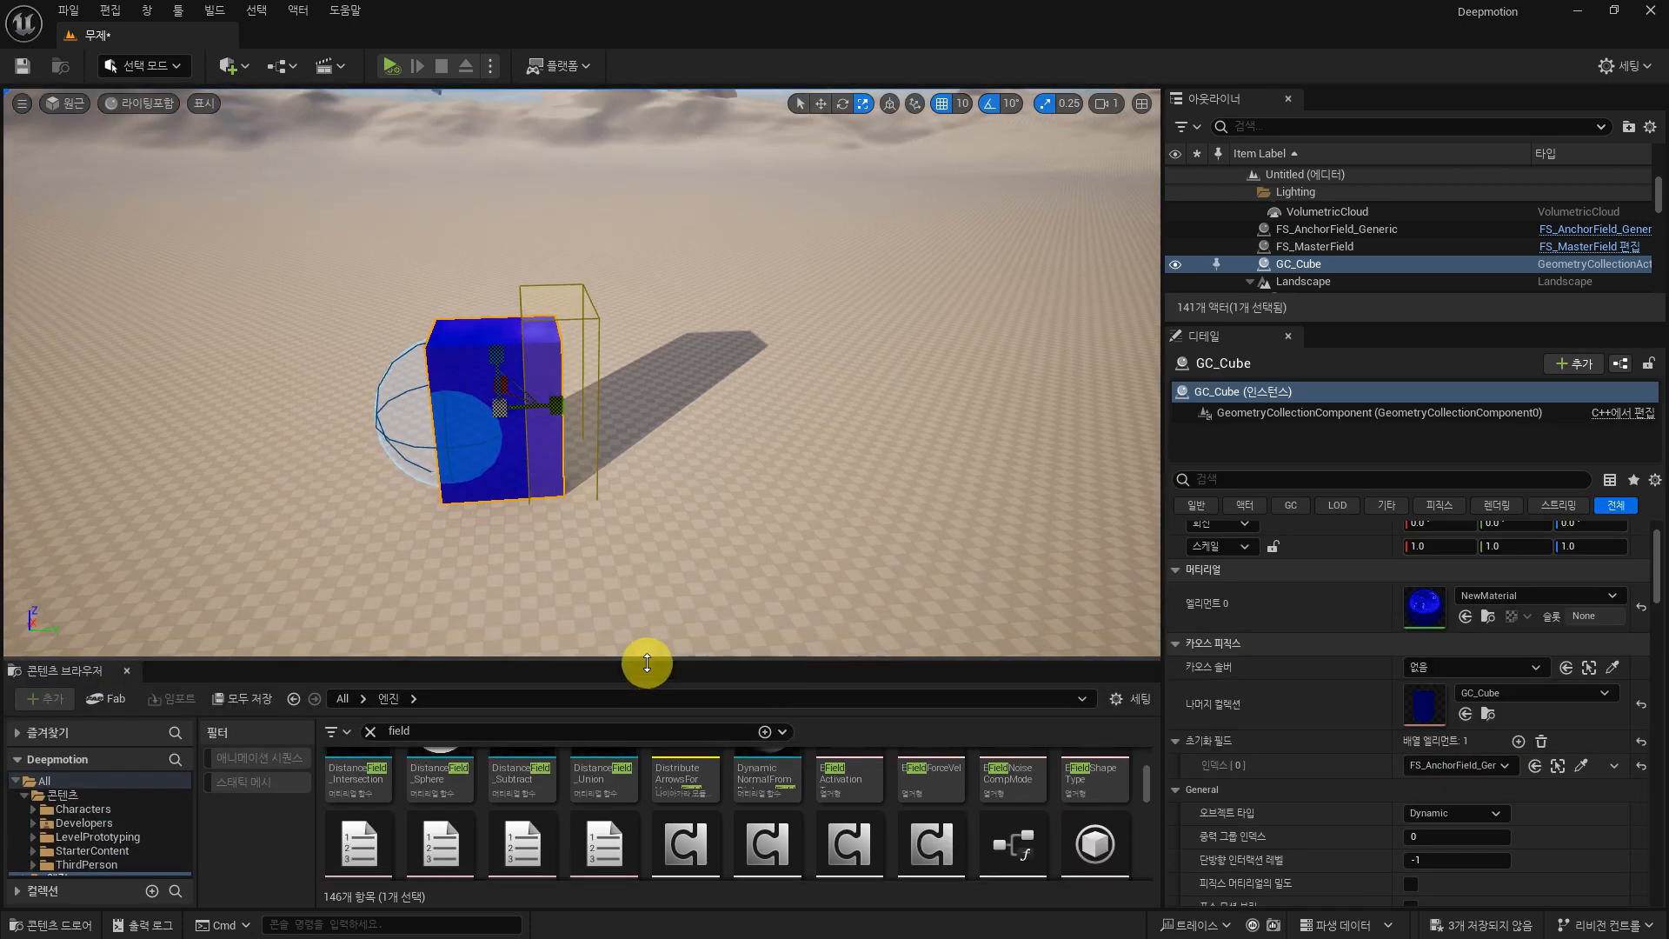
# Step: Scale FS_MasterField up to 27.5, 25.75, 27.5 so that it encloses the whole cube, and simulate the destruction again
pyautogui.click(475, 373)
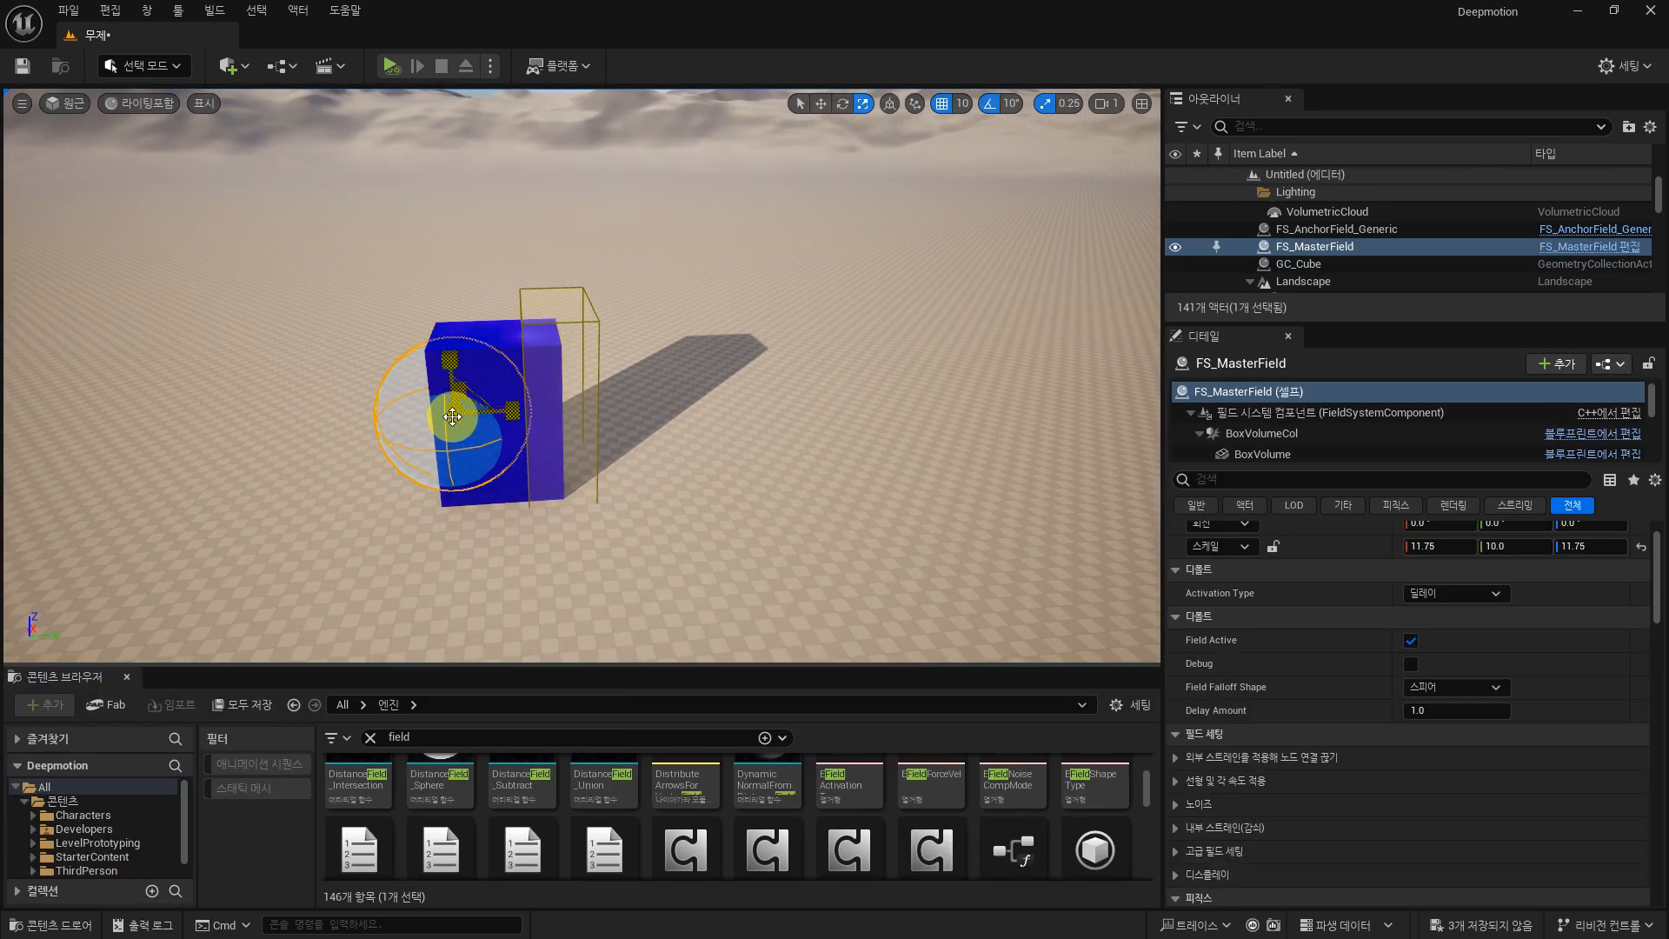
pyautogui.moveTo(452, 416); pyautogui.dragTo(635, 330)
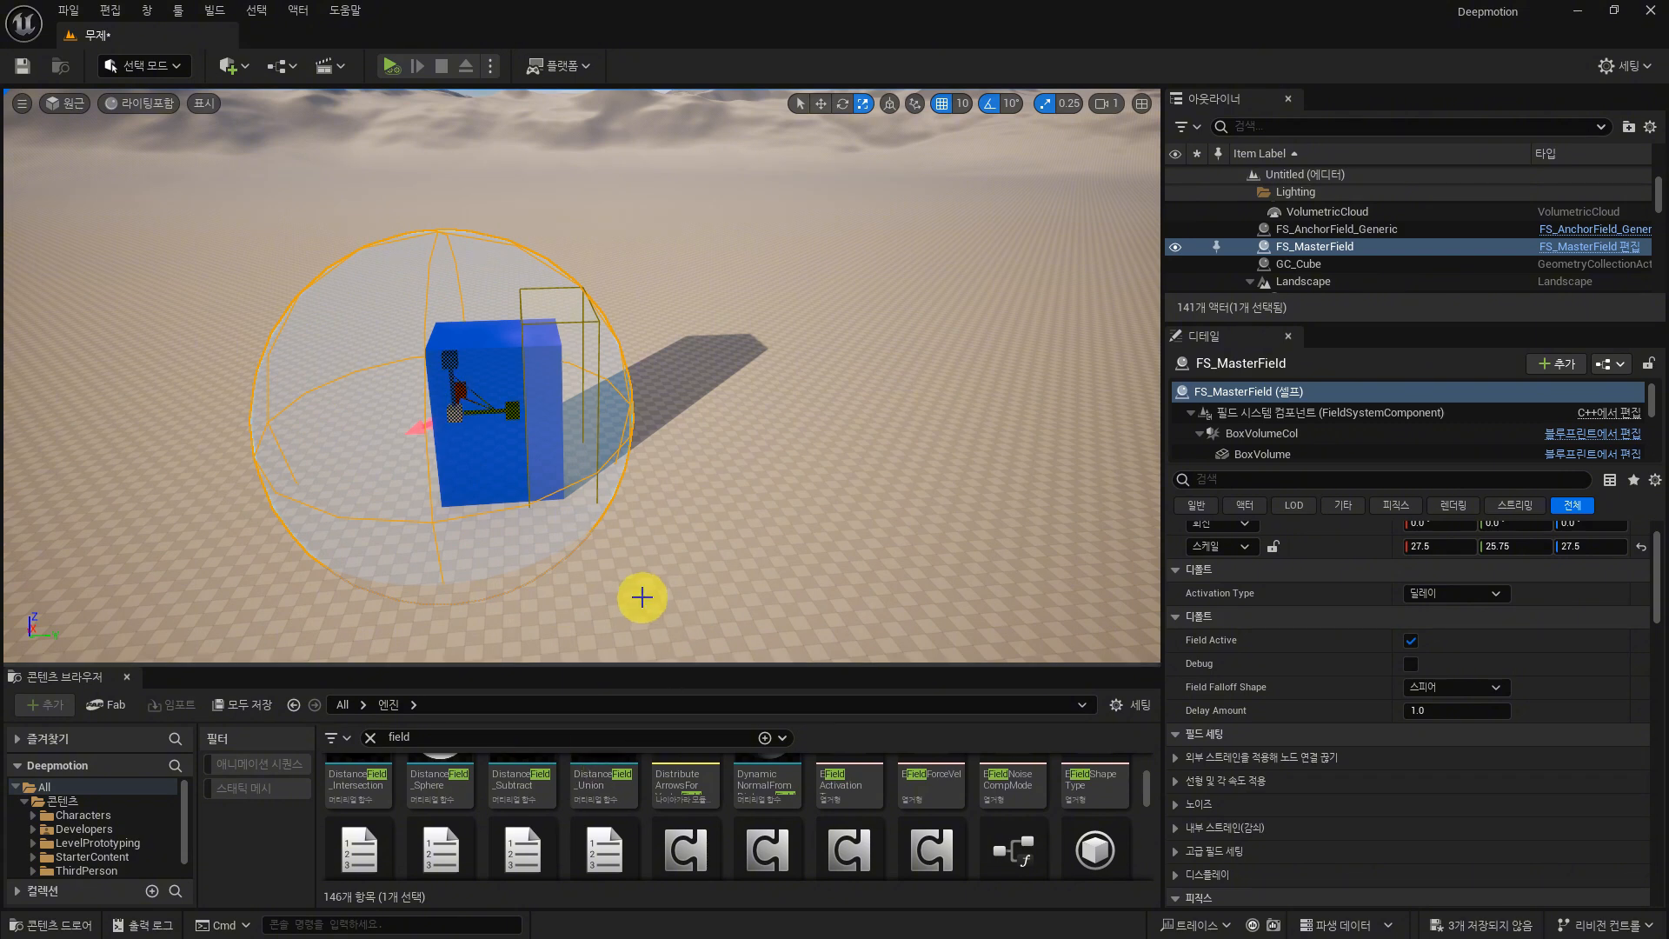
pyautogui.hotkey('alt', 'p')
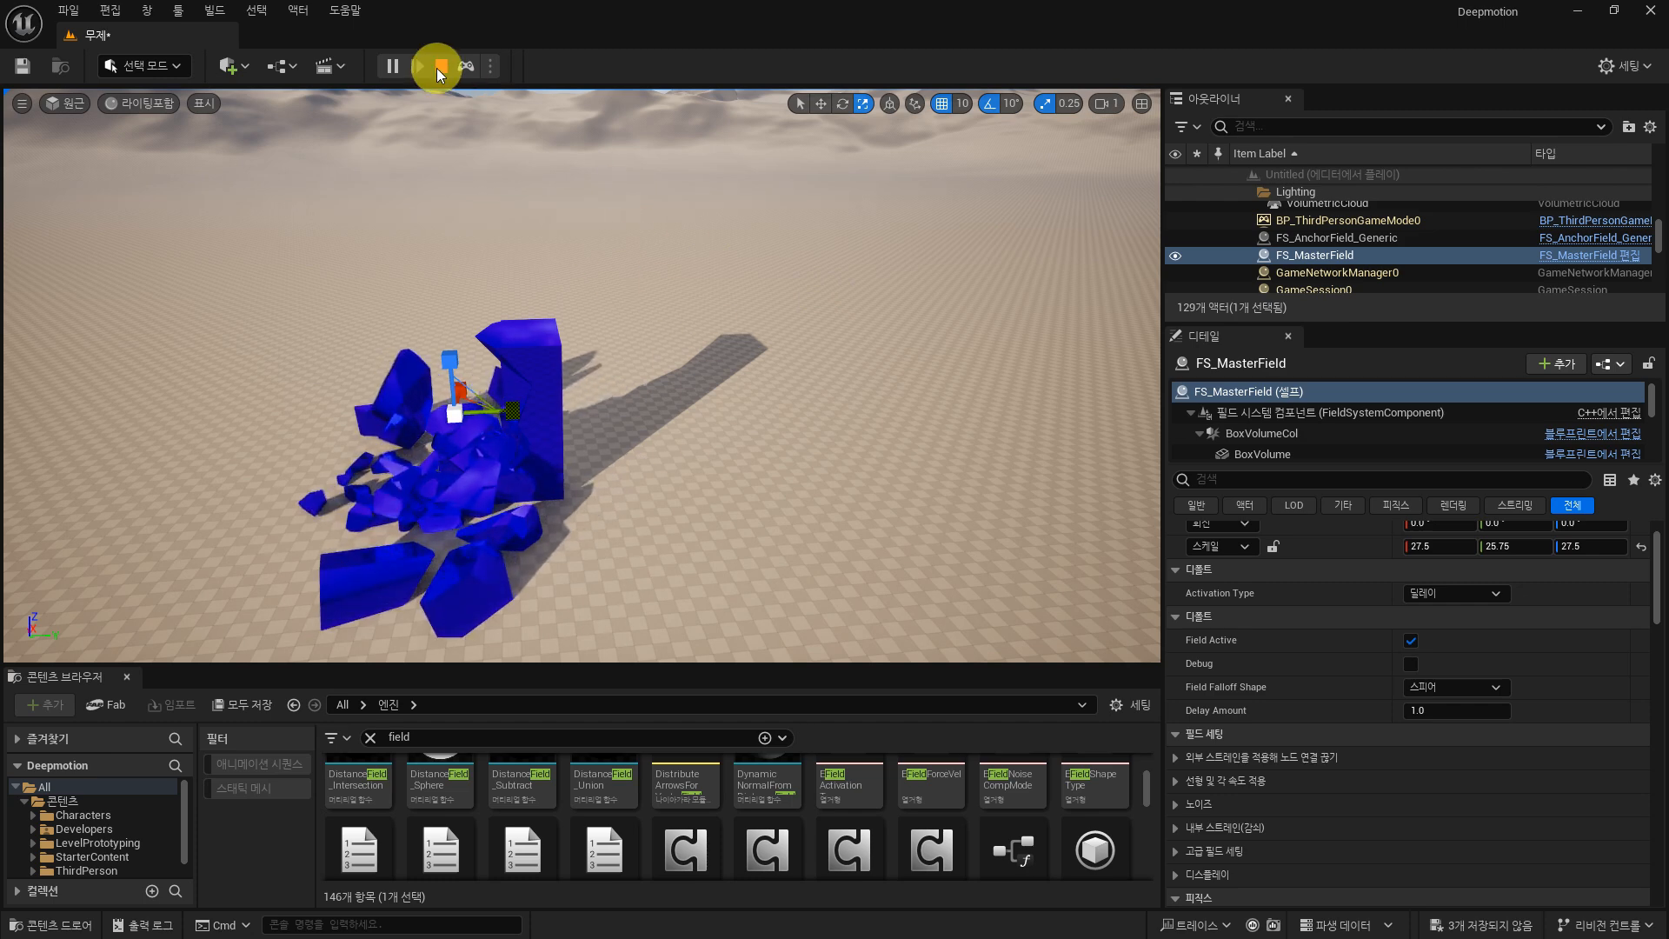
pyautogui.click(443, 65)
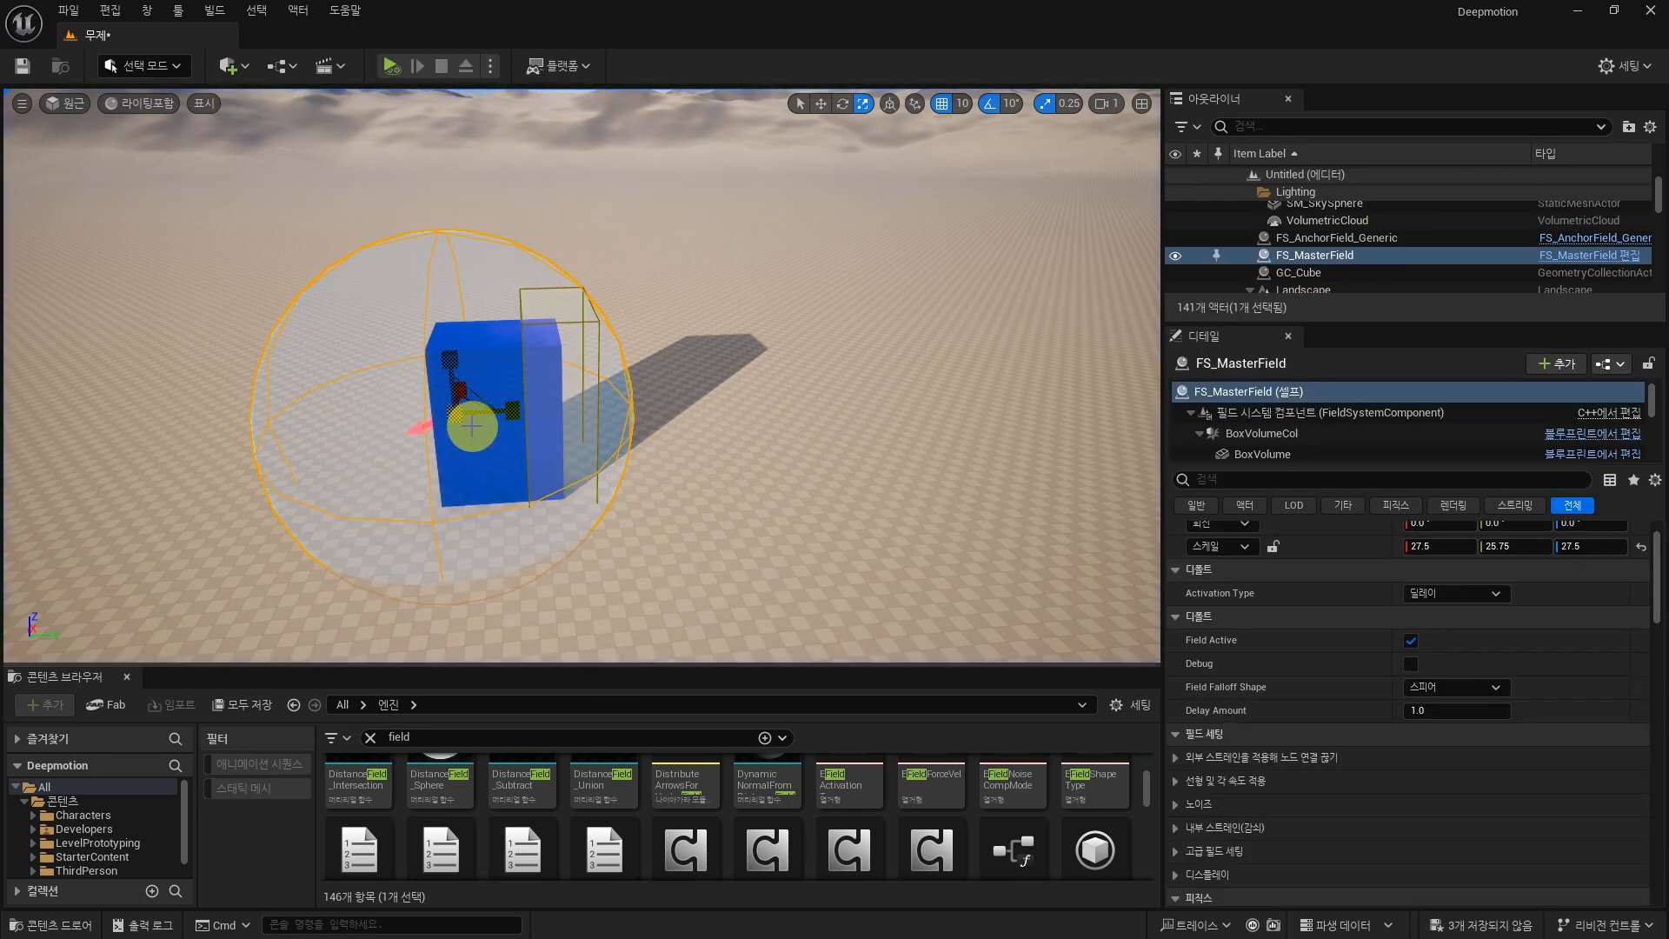
# Step: Scale FS_MasterField down to 10.25, 8.5, 10.25 and lower it to the cube's bottom corner opposite the anchor field
pyautogui.moveTo(457, 416); pyautogui.dragTo(381, 497)
pyautogui.press('w')
pyautogui.moveTo(456, 353); pyautogui.dragTo(454, 396)
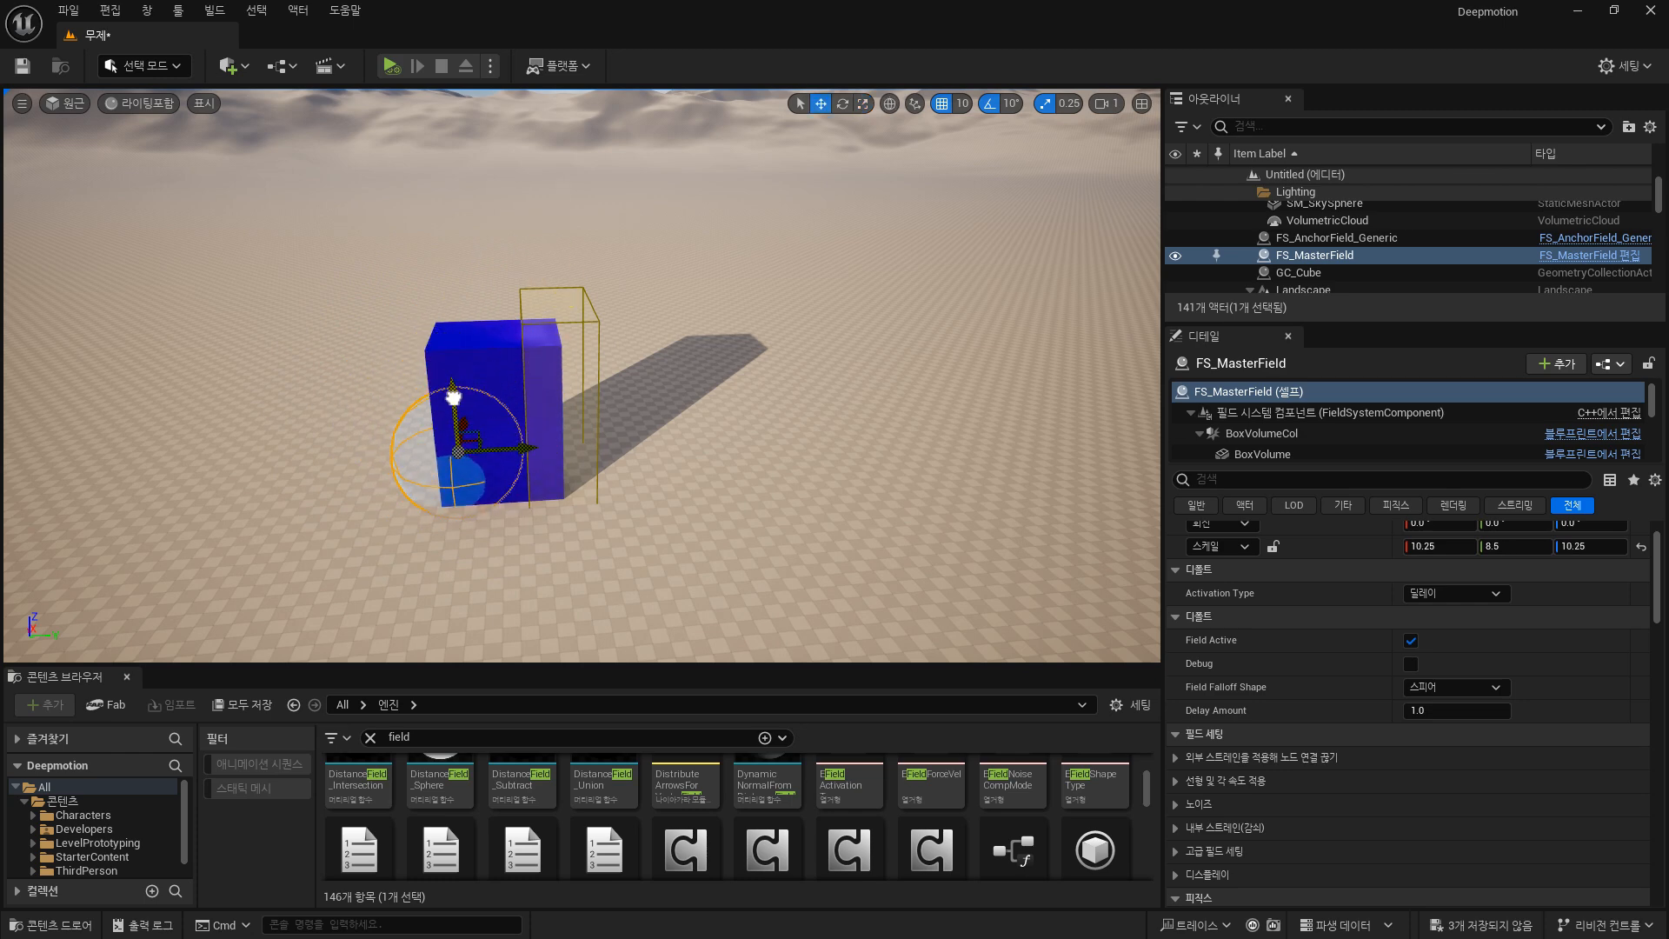
# Step: Flatten FS_AnchorField_Generic to a Z scale of 3.25 and raise it to the cube's upper edge
pyautogui.click(602, 330)
pyautogui.click(596, 336)
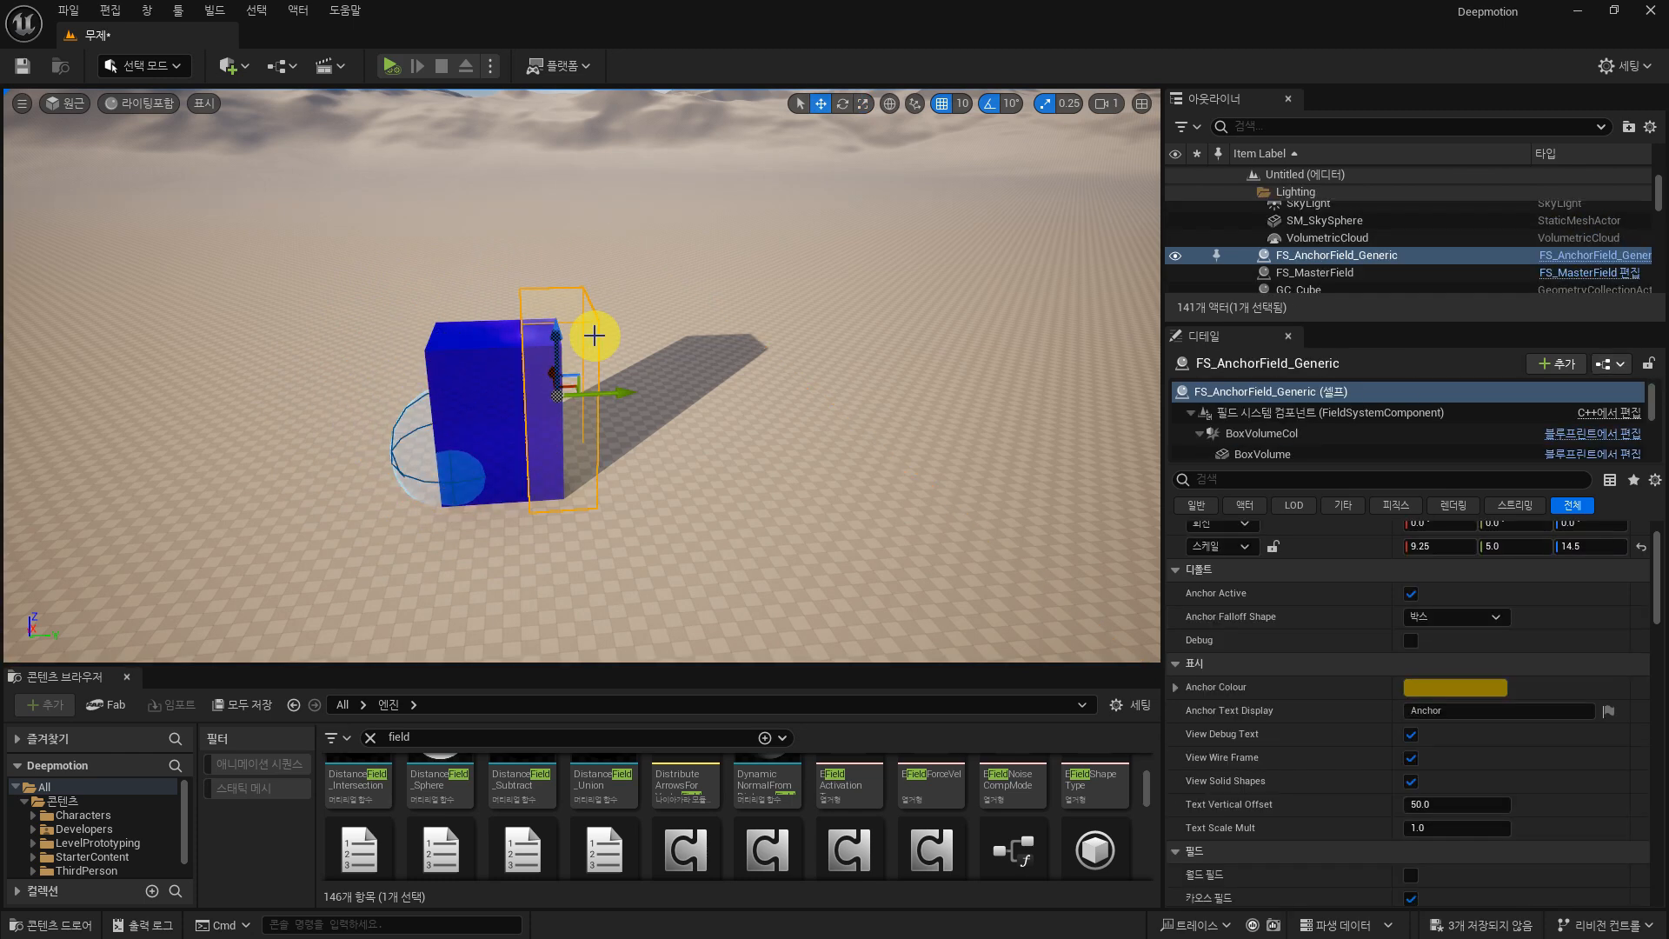
pyautogui.keyDown('alt'); pyautogui.moveTo(595, 336); pyautogui.dragTo(717, 231); pyautogui.keyUp('alt')
pyautogui.press('r')
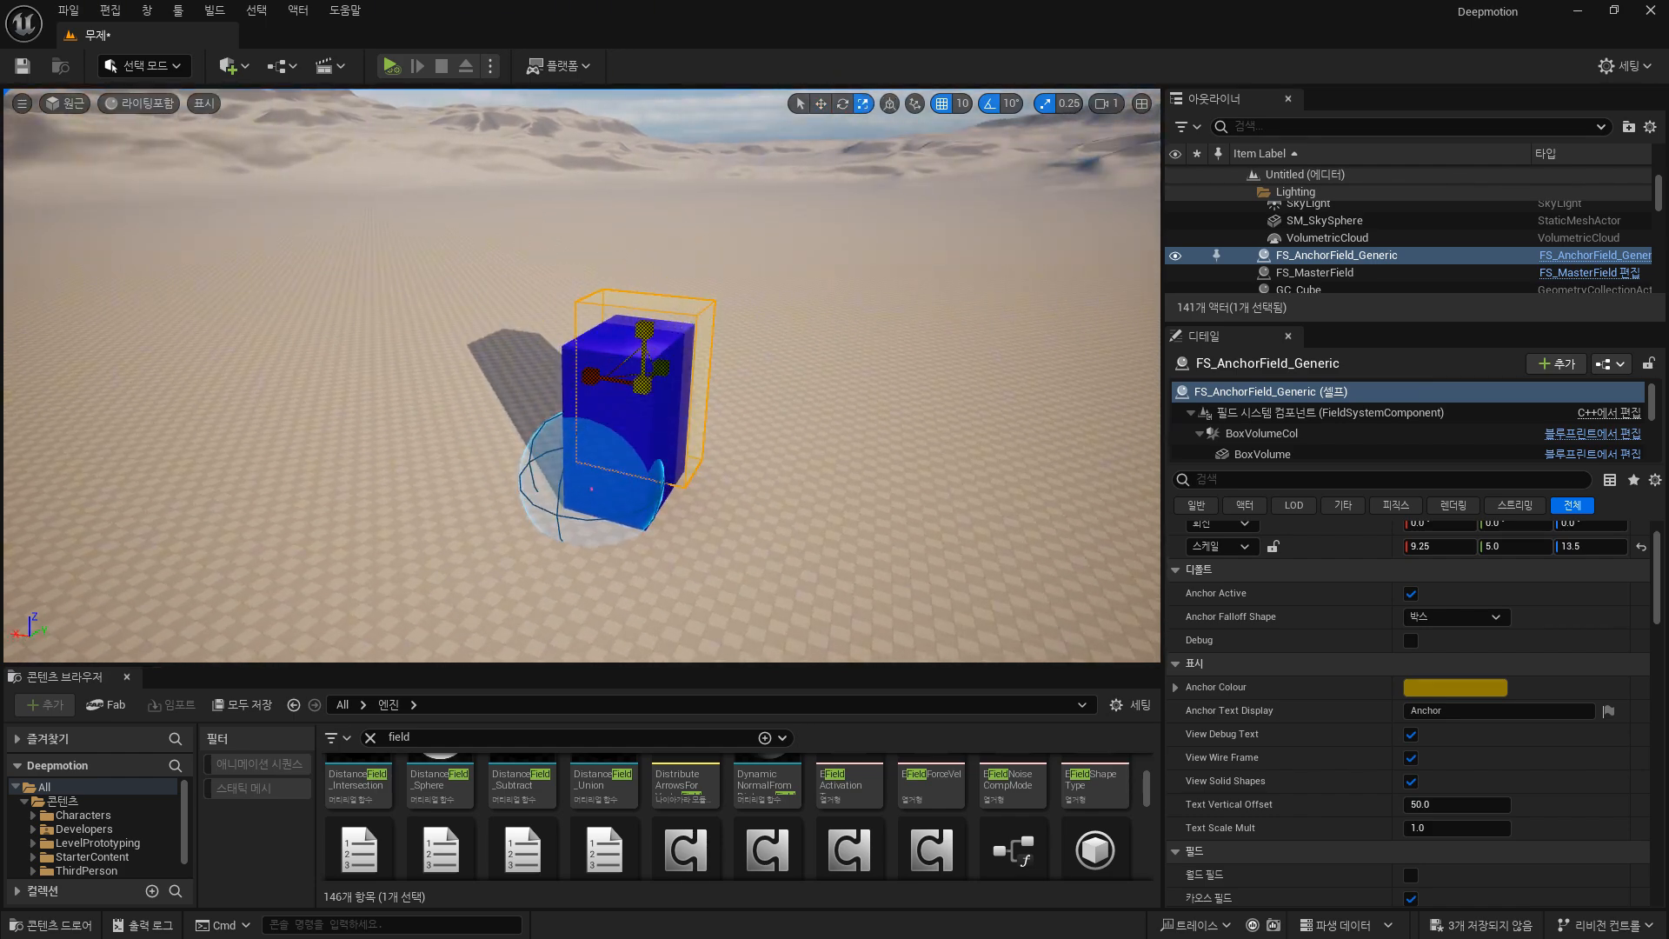
pyautogui.press('w')
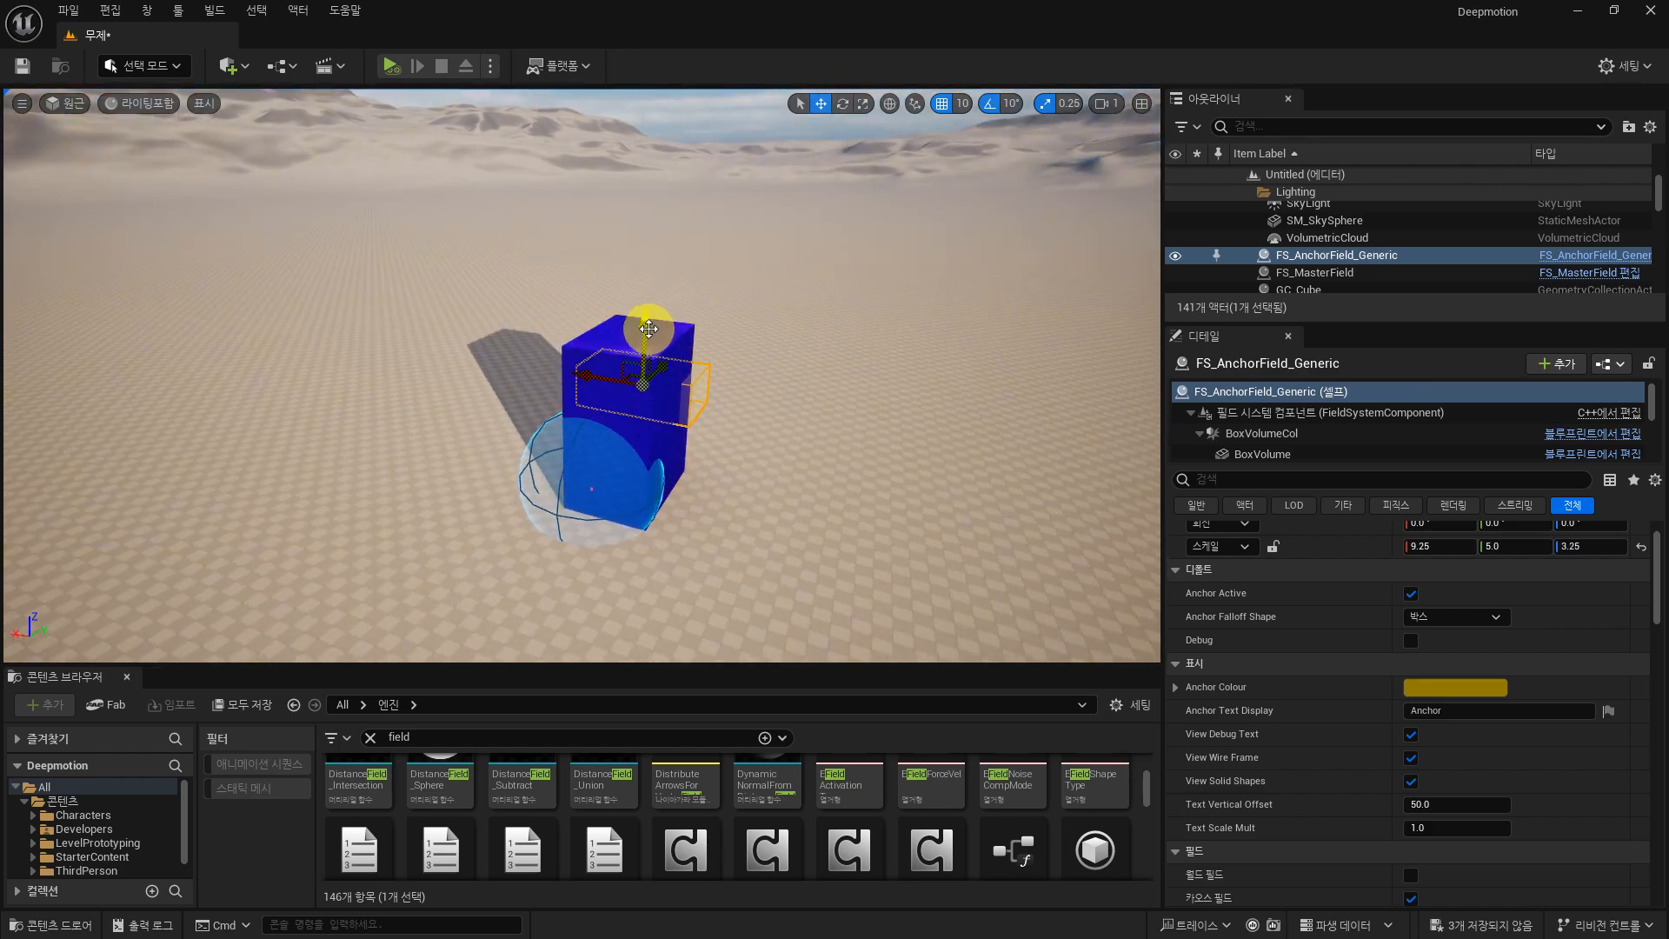
pyautogui.keyDown('alt'); pyautogui.moveTo(691, 369); pyautogui.dragTo(861, 300); pyautogui.keyUp('alt')
pyautogui.scroll(3, 691, 365)
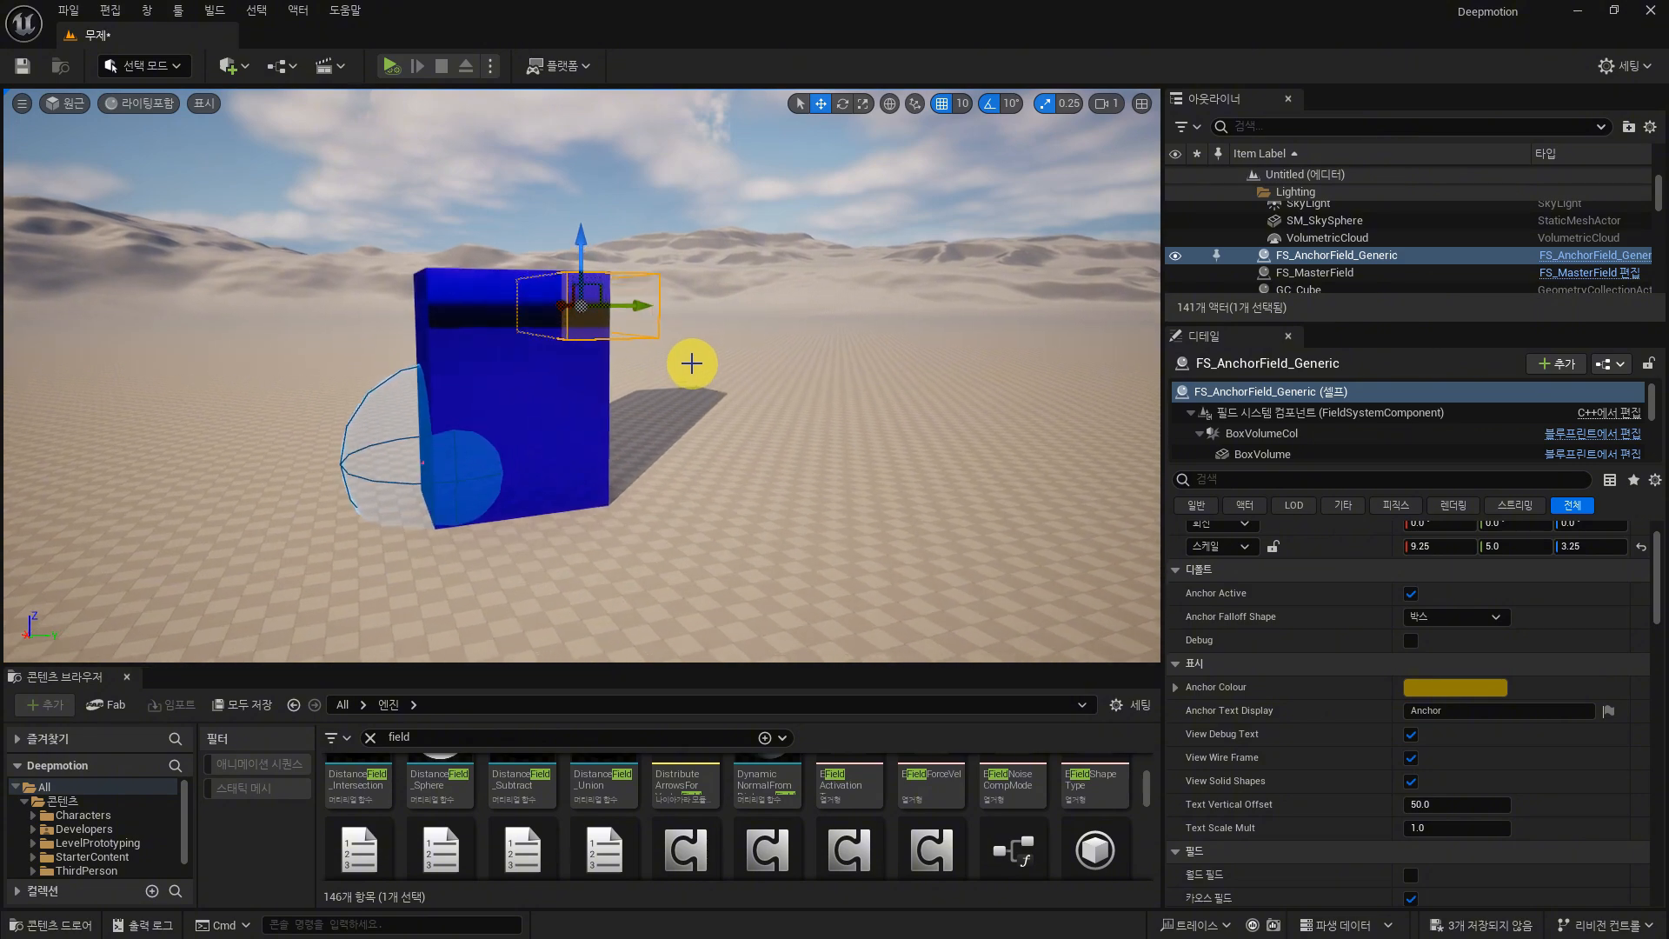
# Step: Widen FS_AnchorField_Generic to a Y scale of 21.0 and centre it over the cube's top
pyautogui.press('r')
pyautogui.moveTo(634, 304); pyautogui.dragTo(696, 302)
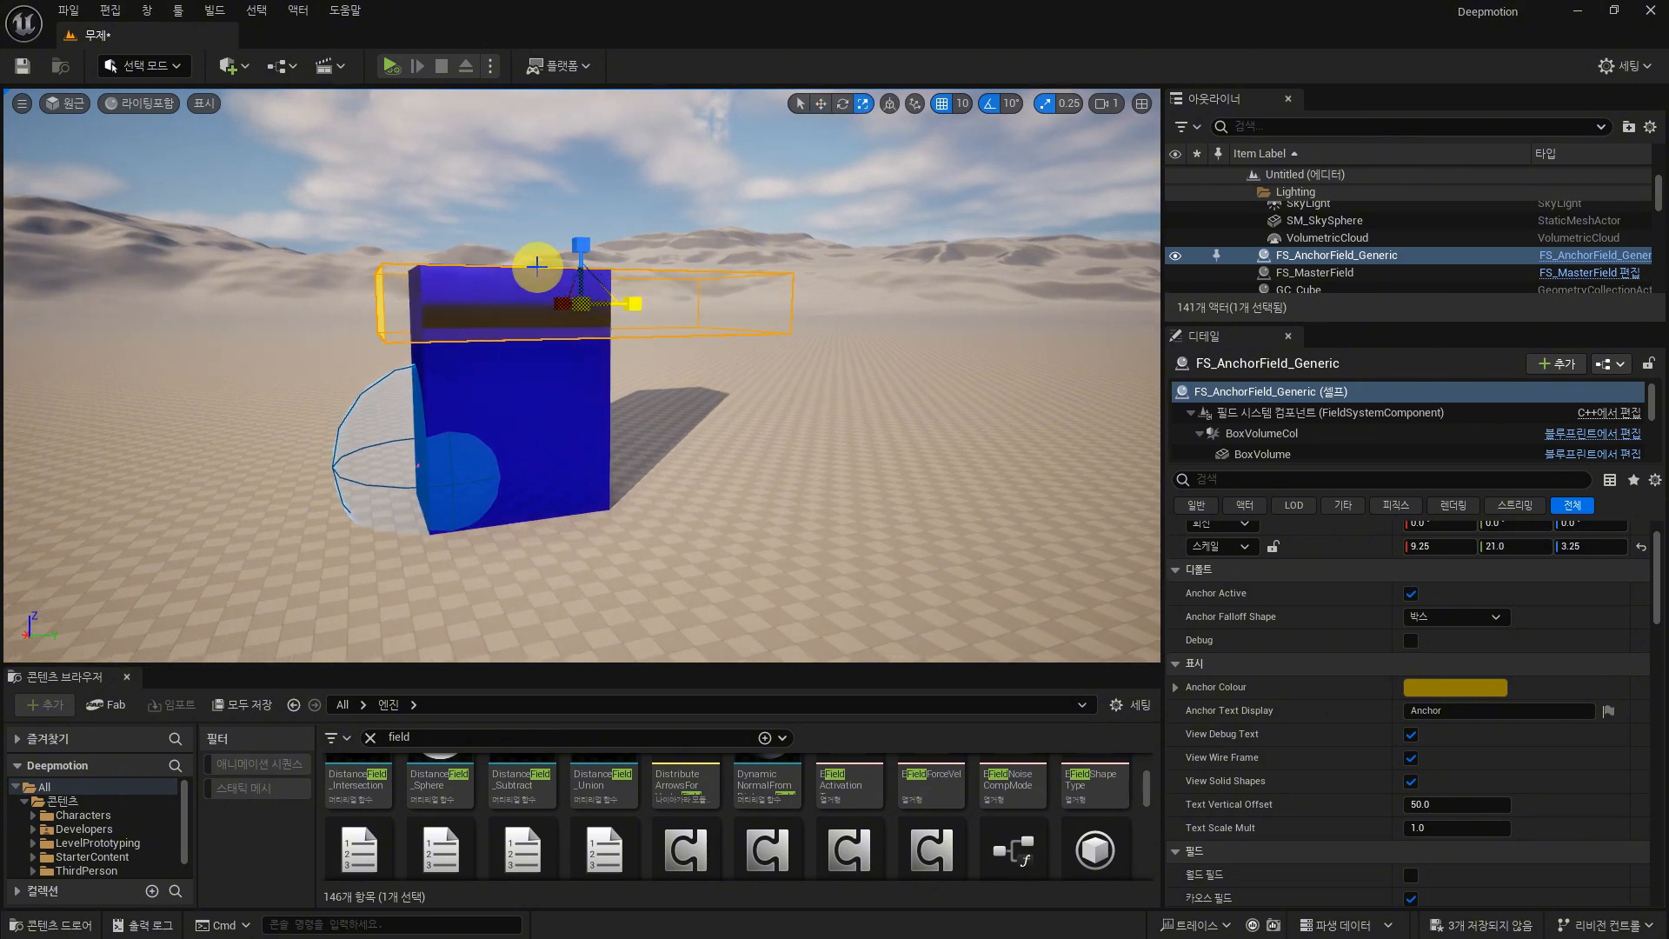
pyautogui.keyDown('alt'); pyautogui.moveTo(582, 228); pyautogui.dragTo(575, 302); pyautogui.keyUp('alt')
pyautogui.press('w')
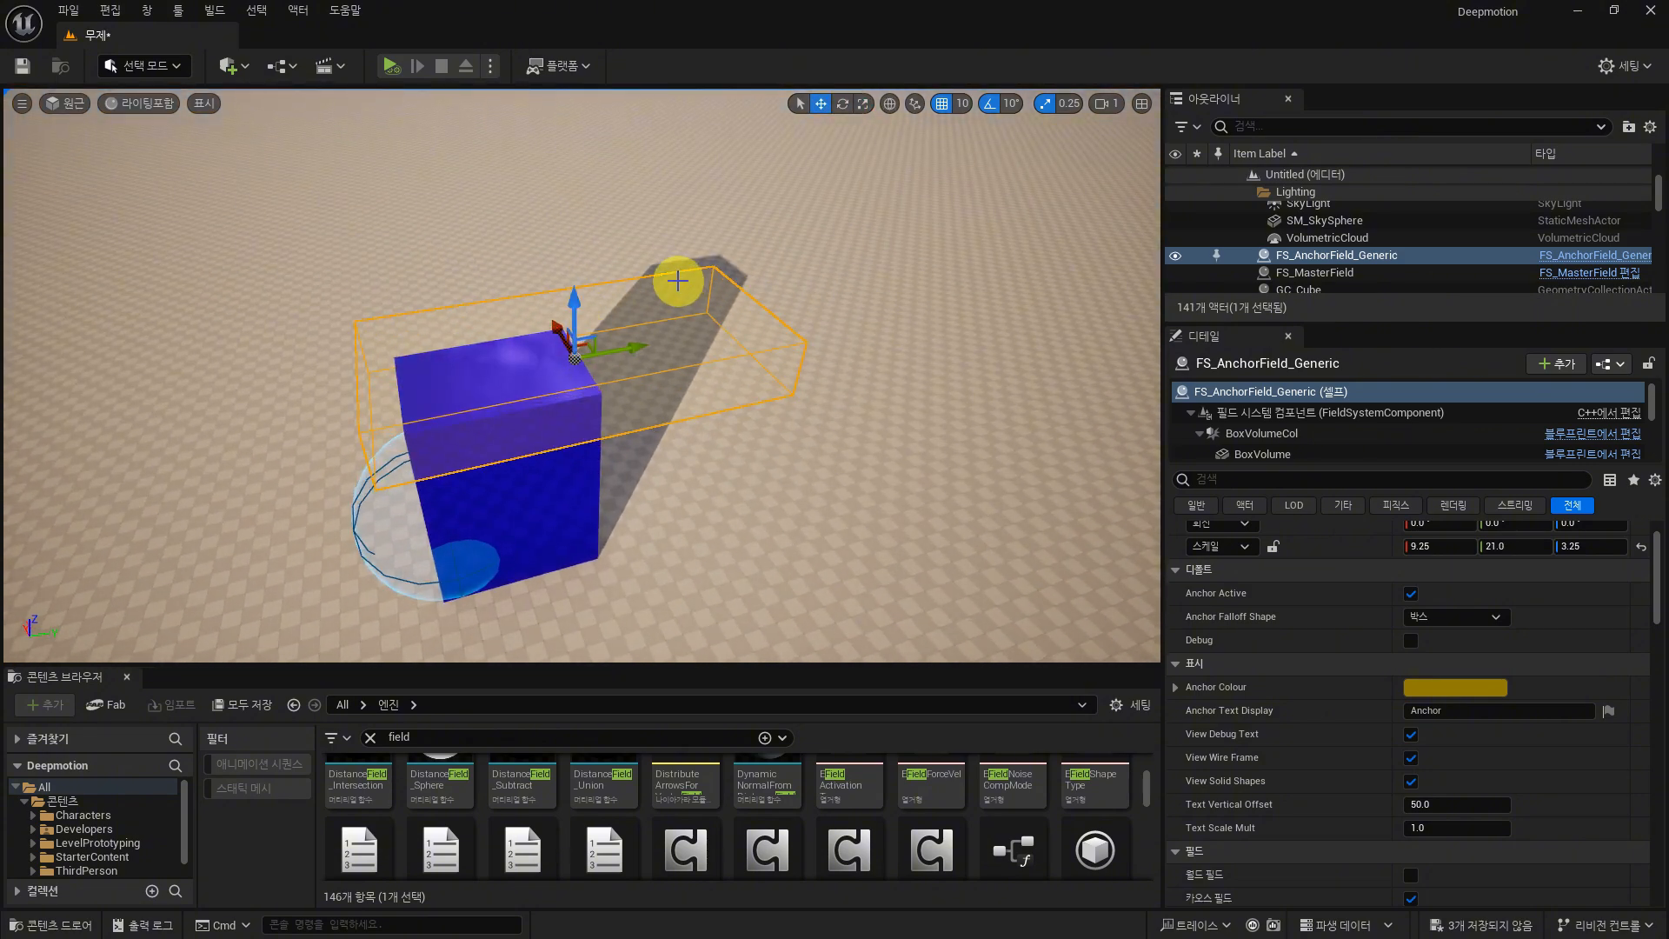
pyautogui.keyDown('alt'); pyautogui.moveTo(677, 281); pyautogui.dragTo(644, 328); pyautogui.keyUp('alt')
pyautogui.keyDown('alt'); pyautogui.moveTo(617, 210); pyautogui.dragTo(426, 429); pyautogui.keyUp('alt')
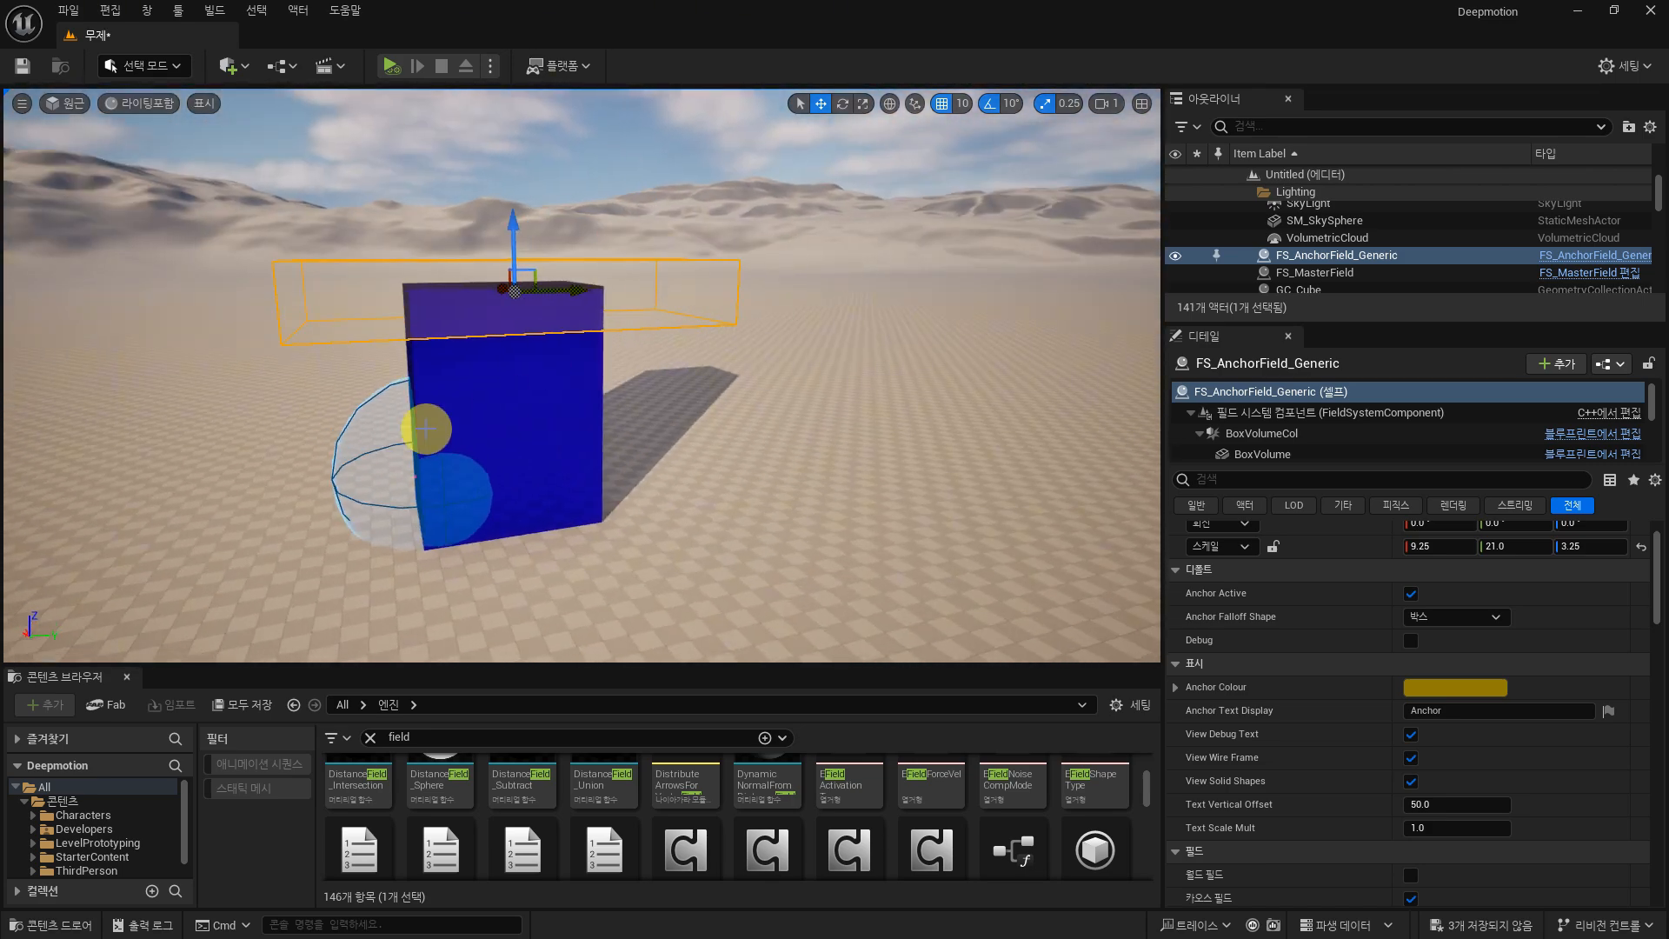
# Step: Scale FS_MasterField up to 11.5, 9.75, 11.5, simulate the cube's destruction, and stop the simulation
pyautogui.click(363, 456)
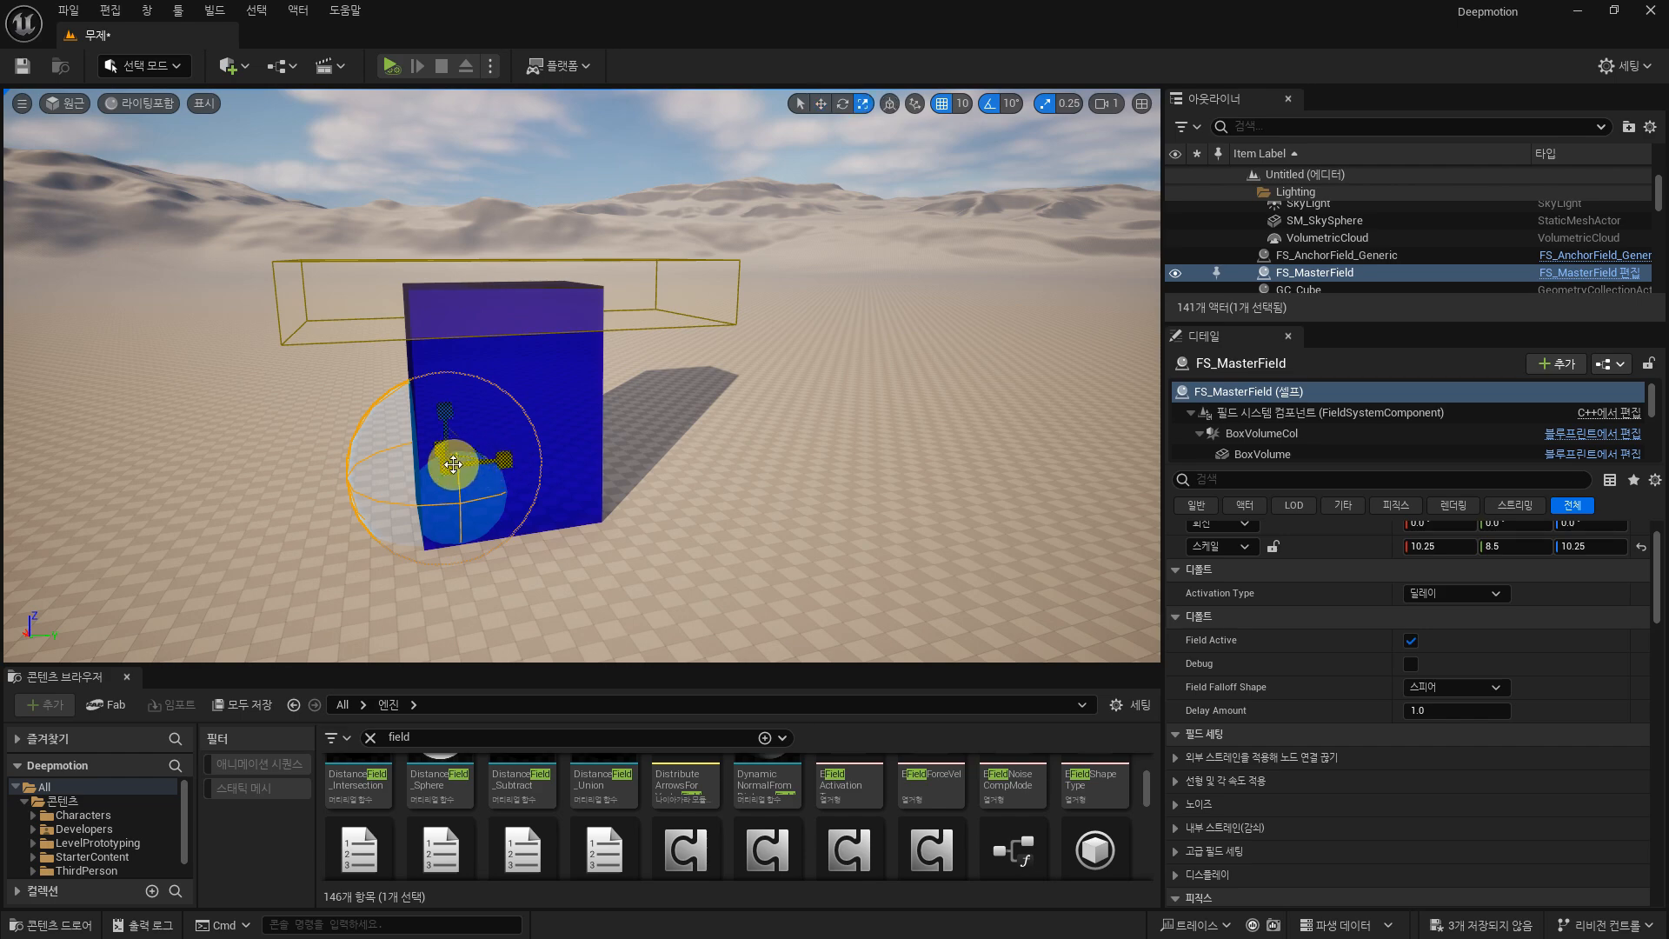
pyautogui.moveTo(453, 465); pyautogui.dragTo(550, 7)
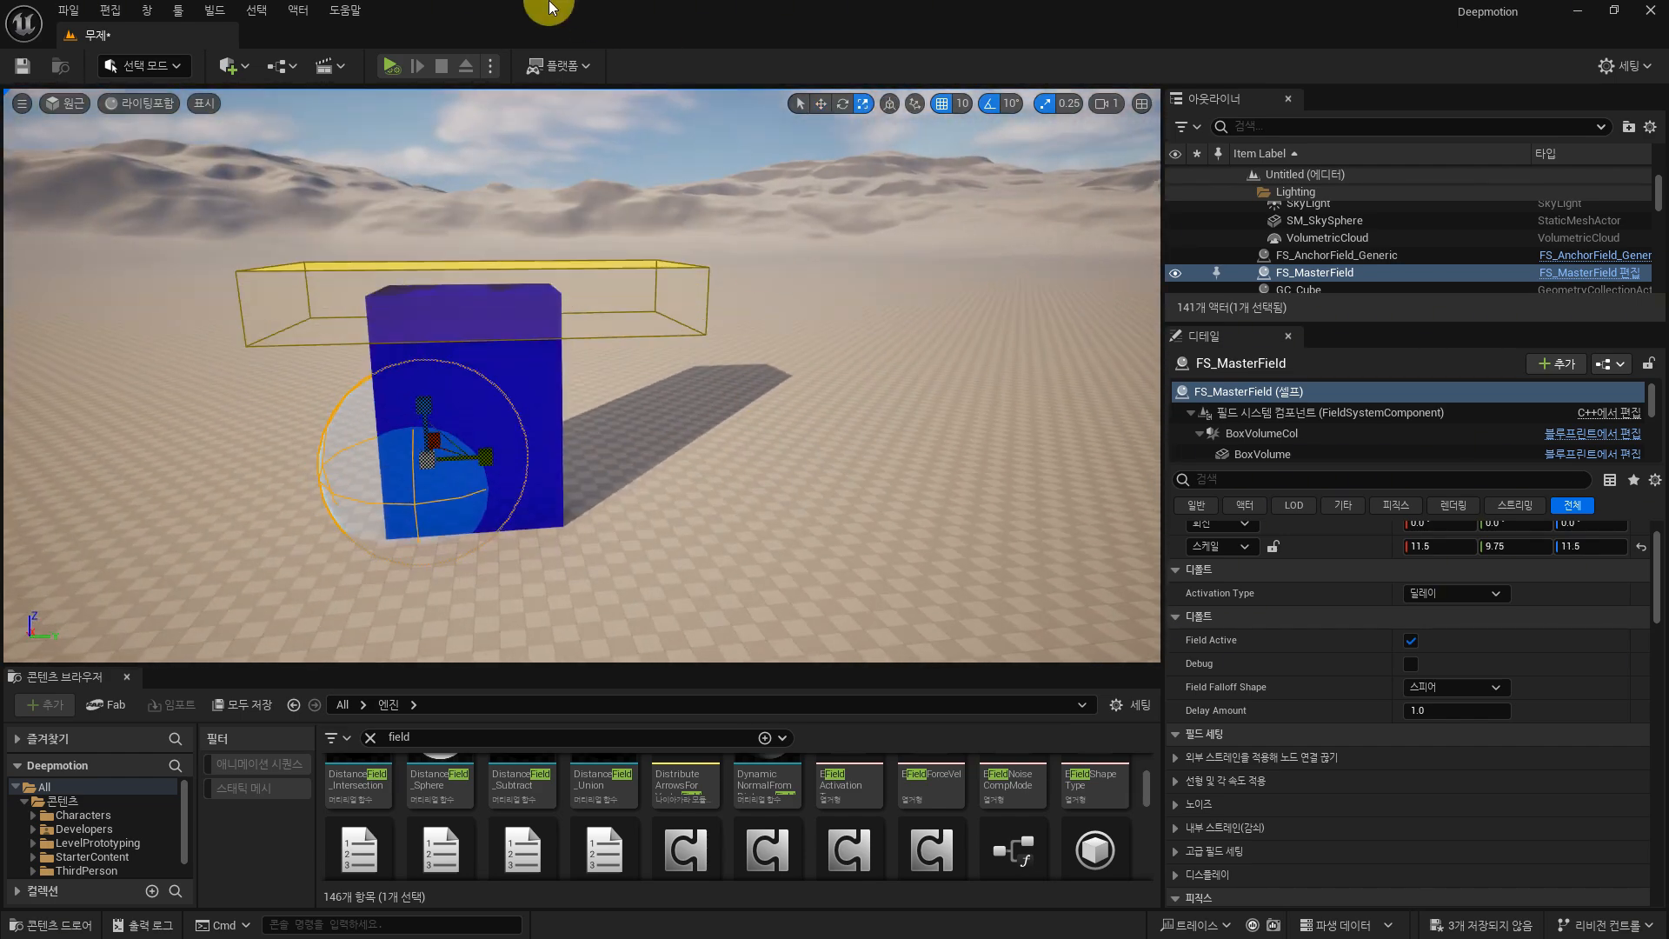
pyautogui.click(391, 66)
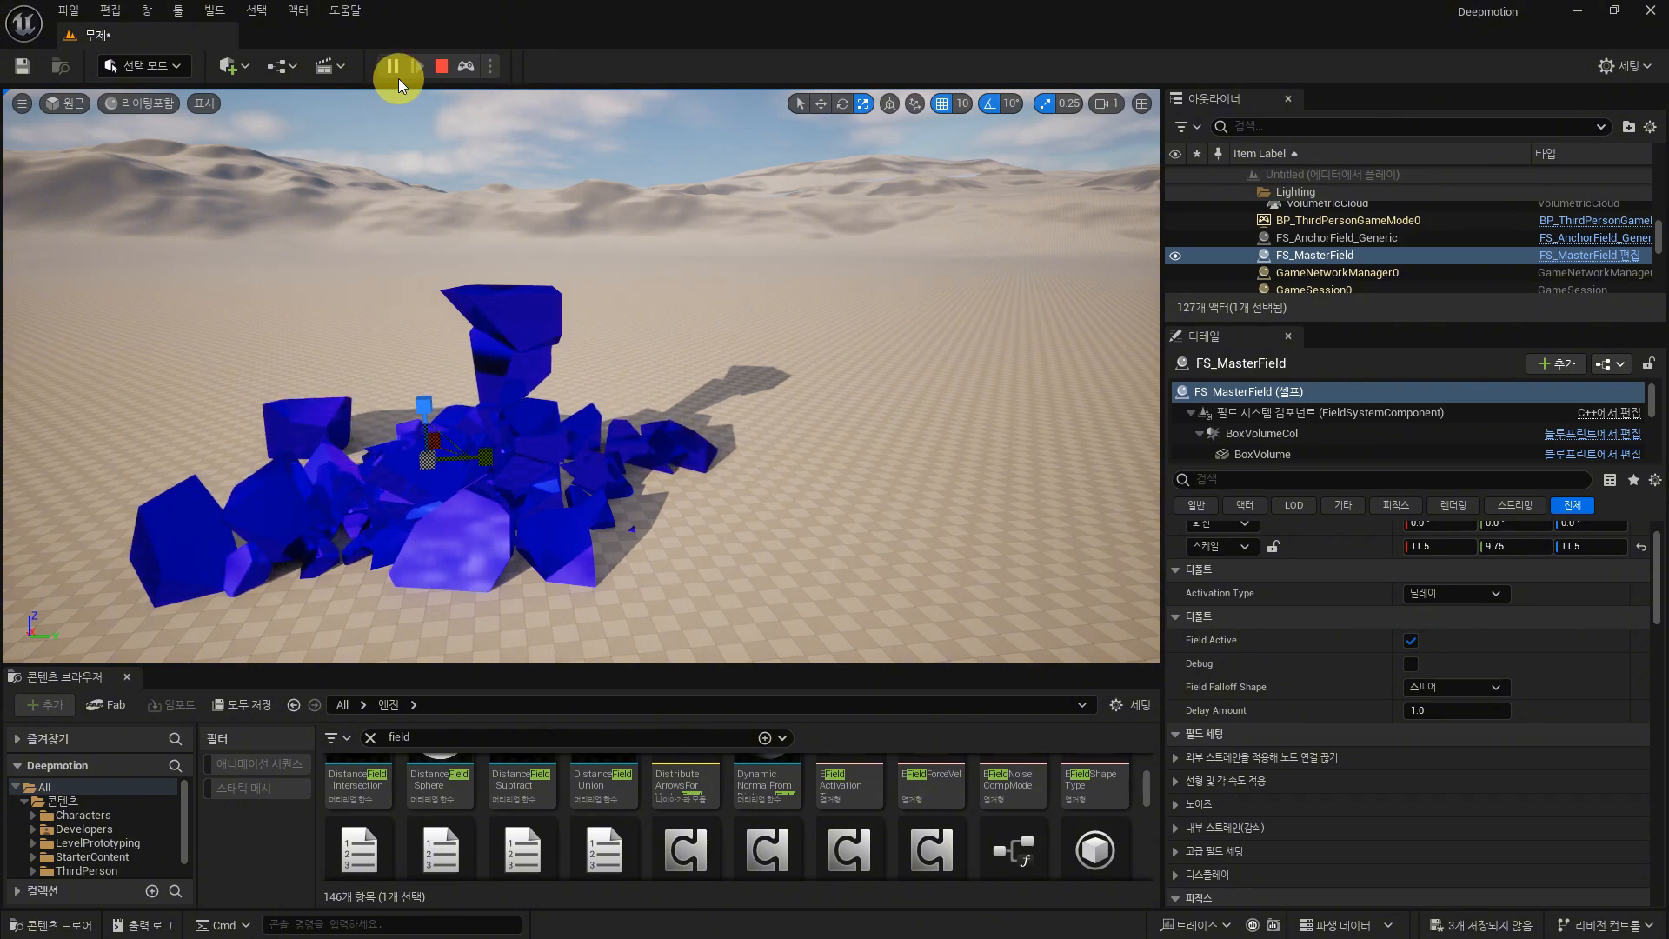
pyautogui.click(441, 67)
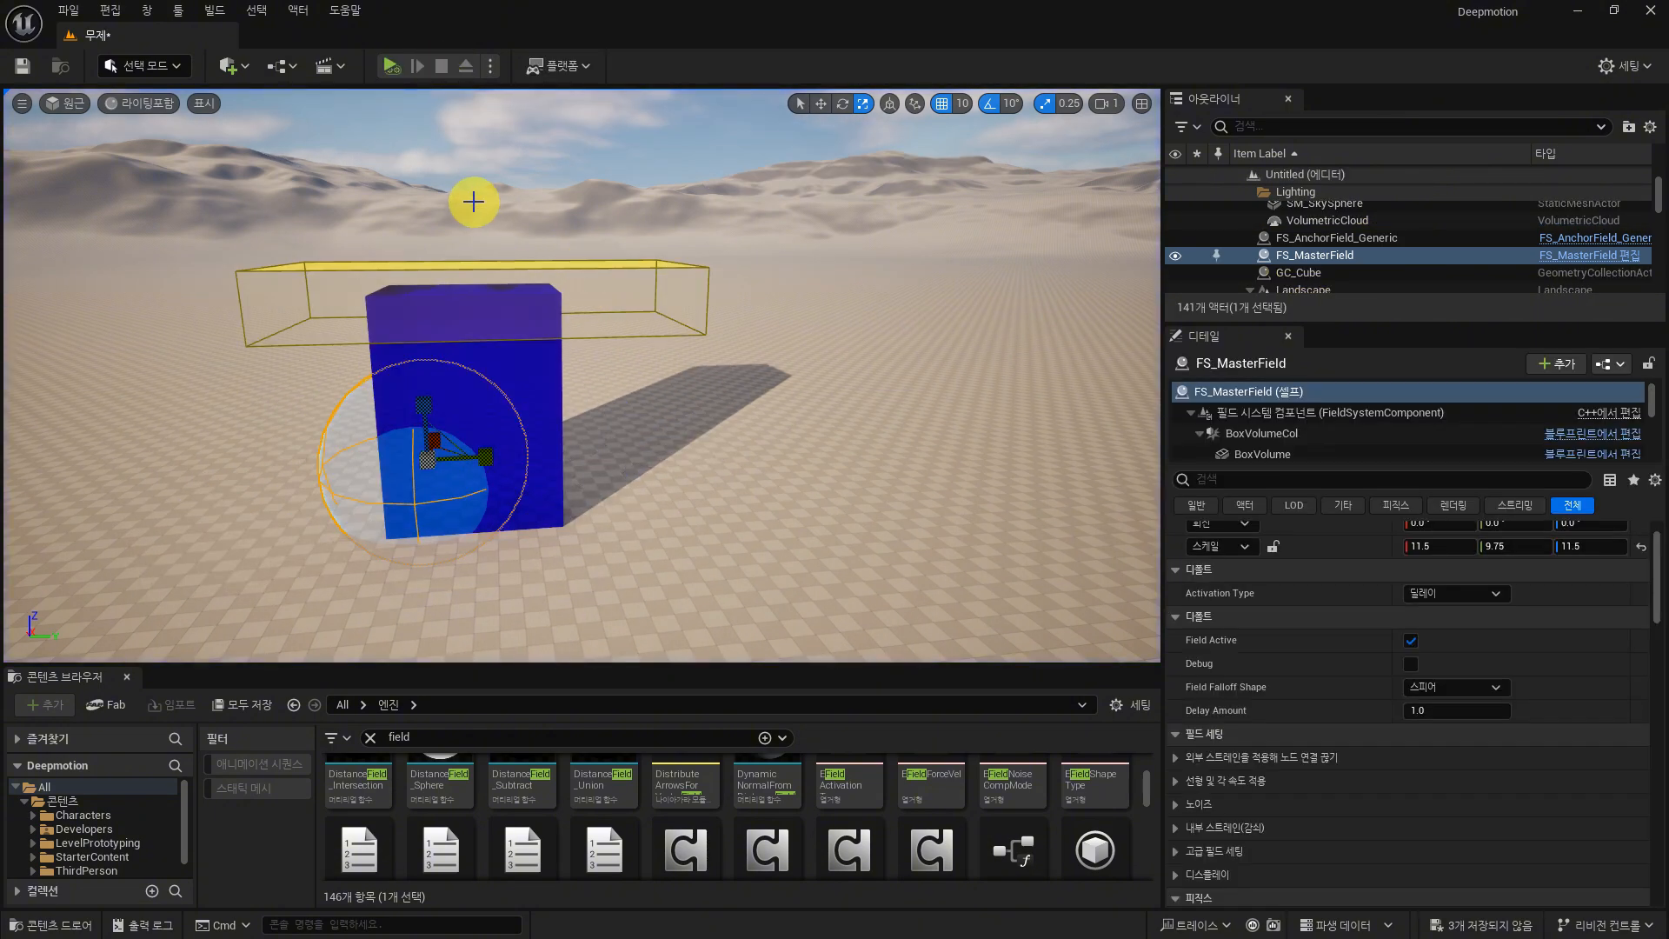
# Step: Shift FS_AnchorField_Generic slightly along the X axis while keeping it over the cube's top
pyautogui.moveTo(473, 201); pyautogui.dragTo(525, 294, button='right')
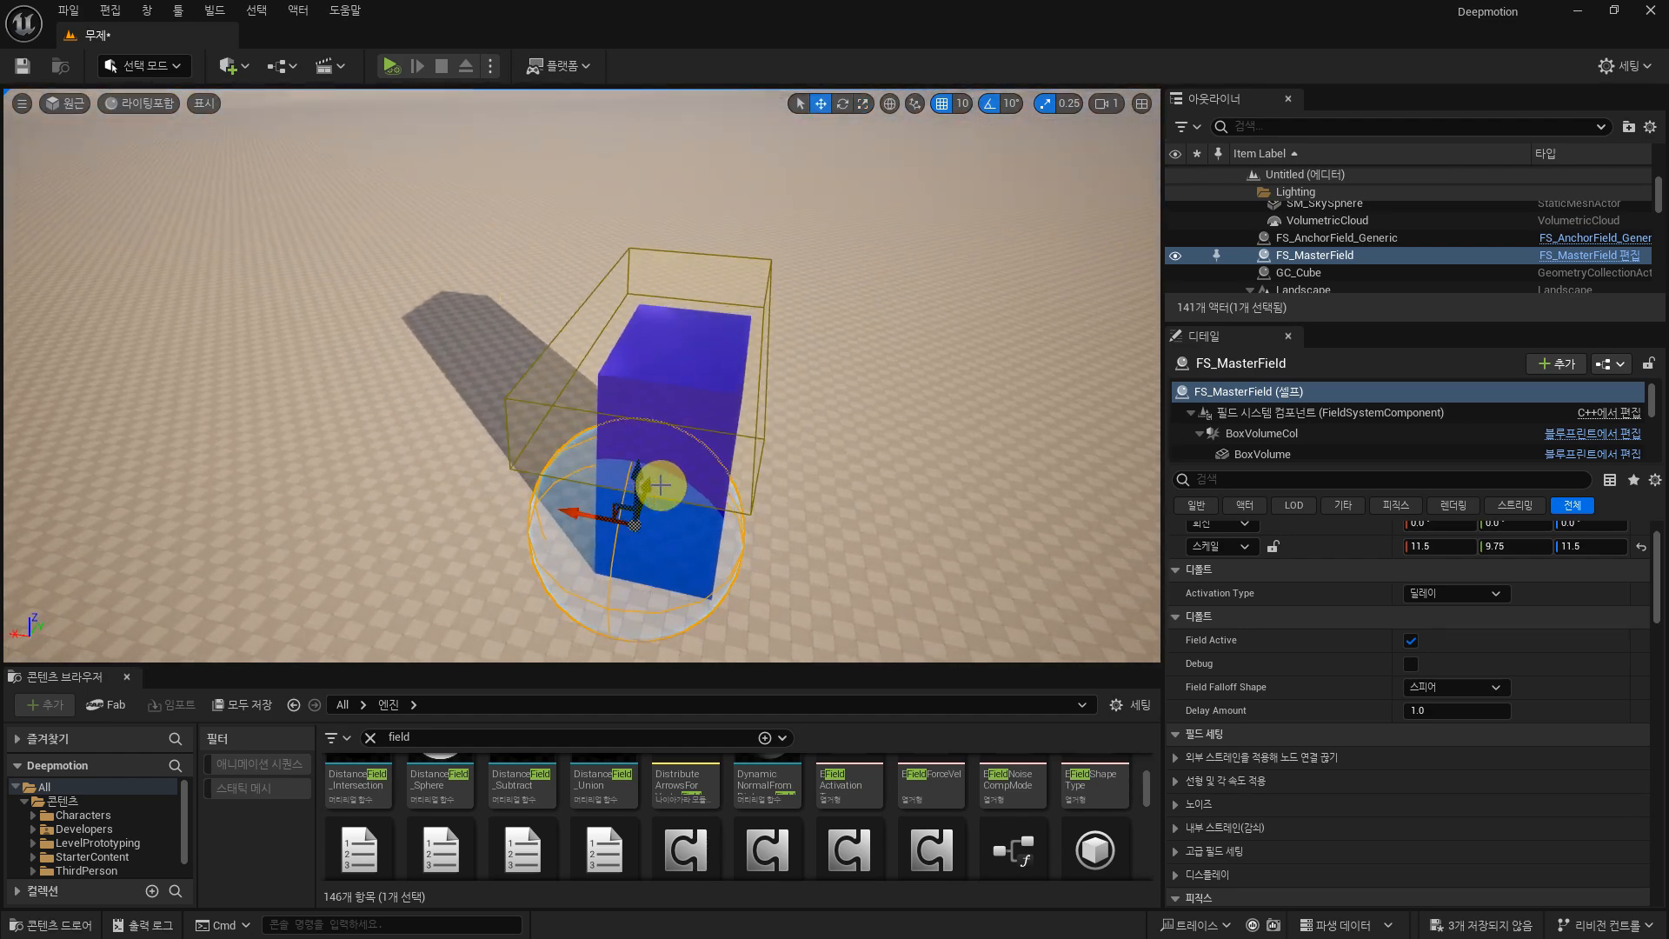
pyautogui.press('w')
pyautogui.click(725, 376)
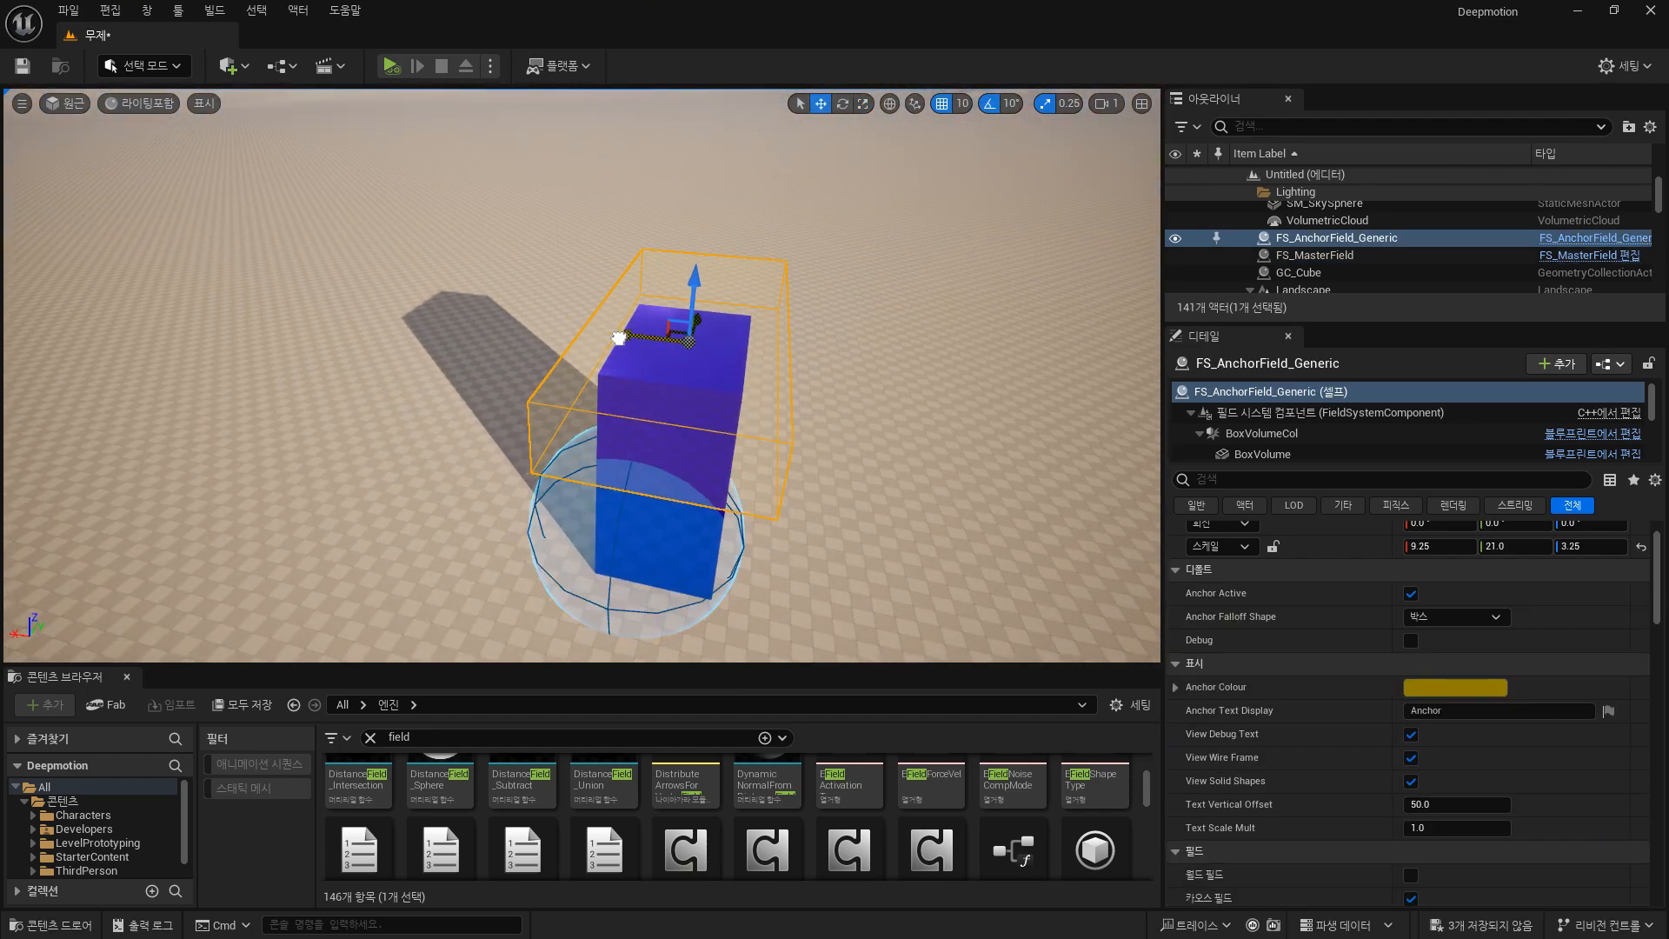
pyautogui.moveTo(603, 334); pyautogui.dragTo(686, 323, button='right')
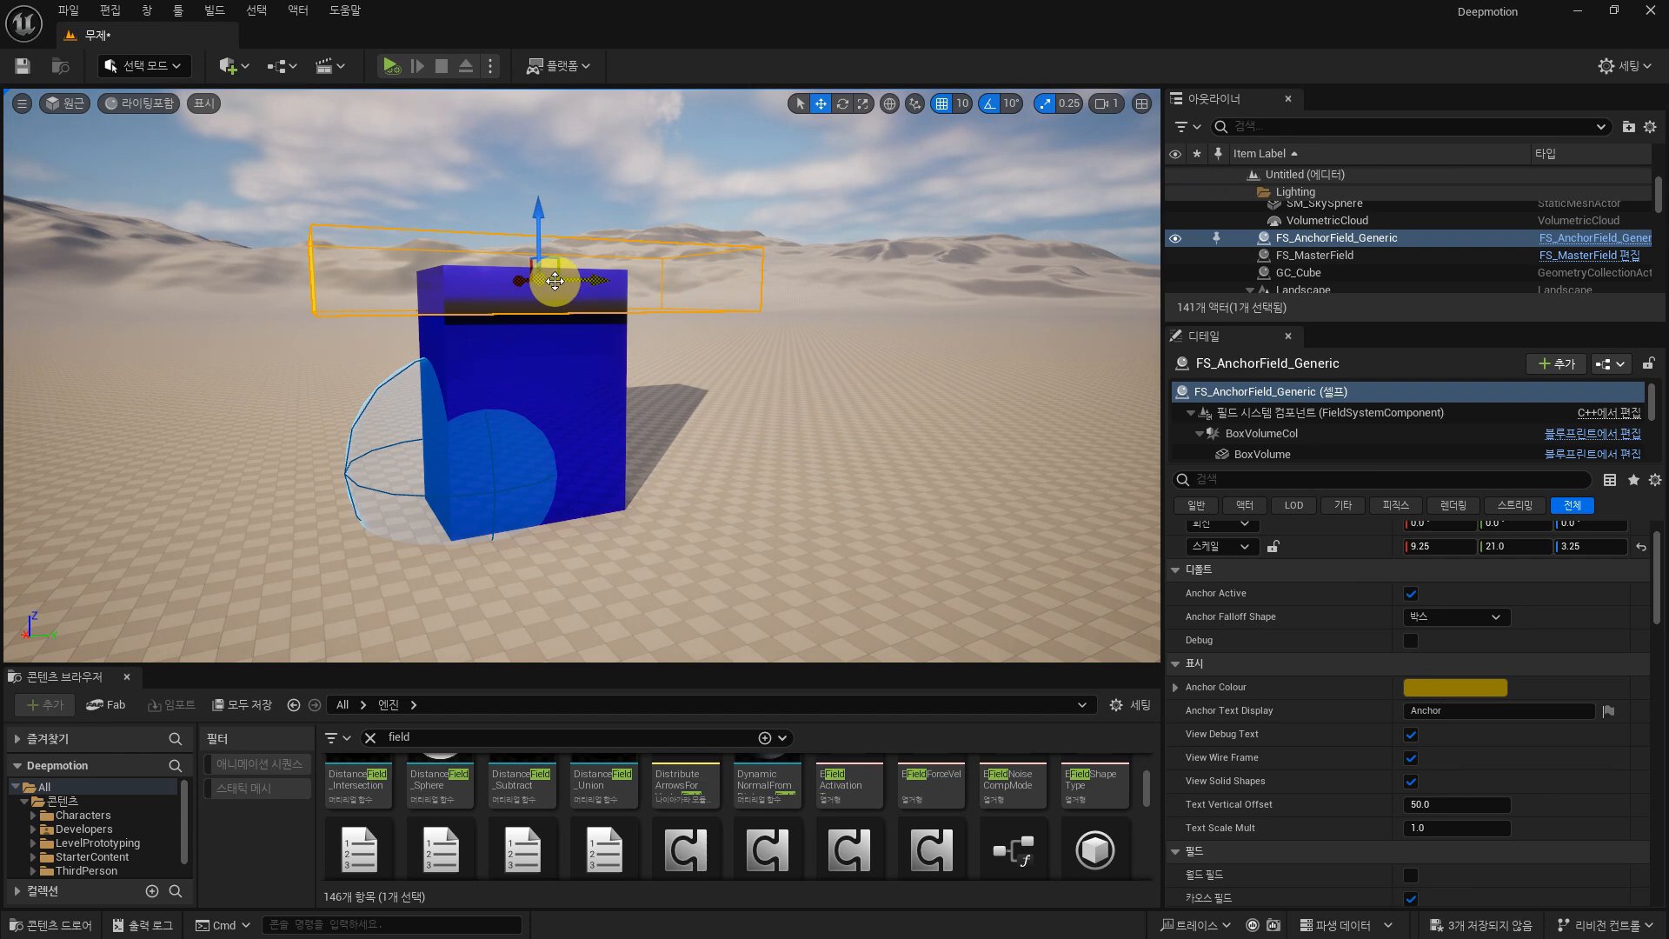
pyautogui.moveTo(793, 267); pyautogui.dragTo(792, 281, button='right')
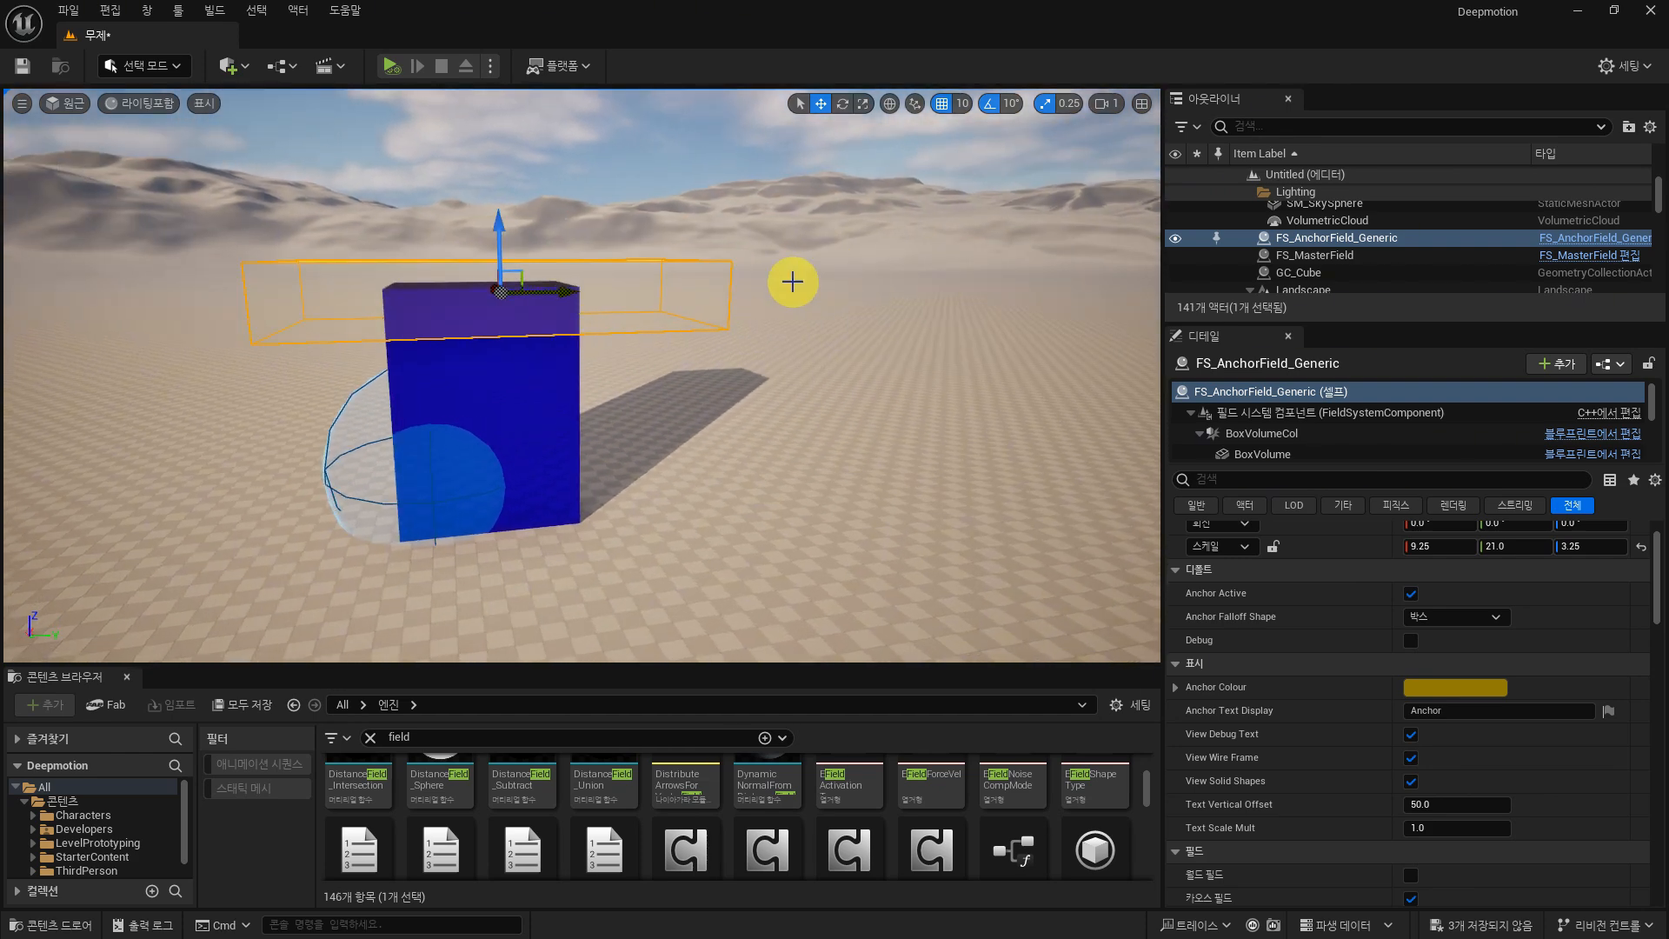
# Step: Duplicate FS_AnchorField_Generic, move the copy beside the cube, and scale it to 9.25, 8.0, 17.25 as a tall box
pyautogui.hotkey('ctrl', 'd')
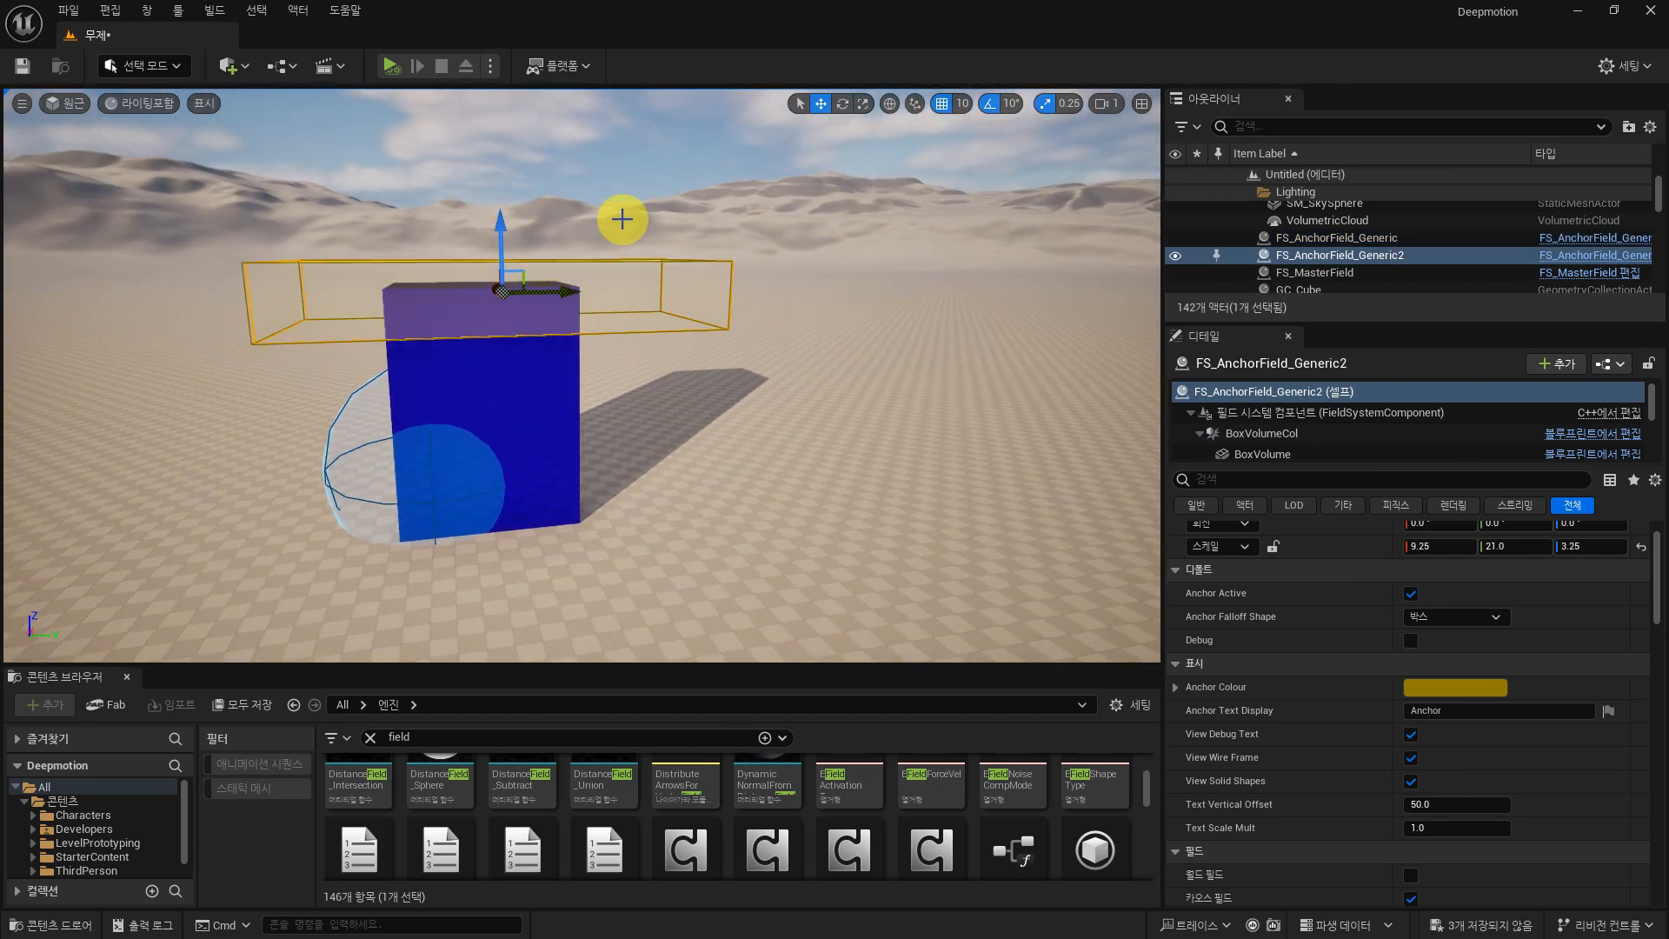
pyautogui.moveTo(570, 281); pyautogui.dragTo(722, 292)
pyautogui.press('r')
pyautogui.moveTo(687, 231); pyautogui.dragTo(688, 200)
pyautogui.press('w')
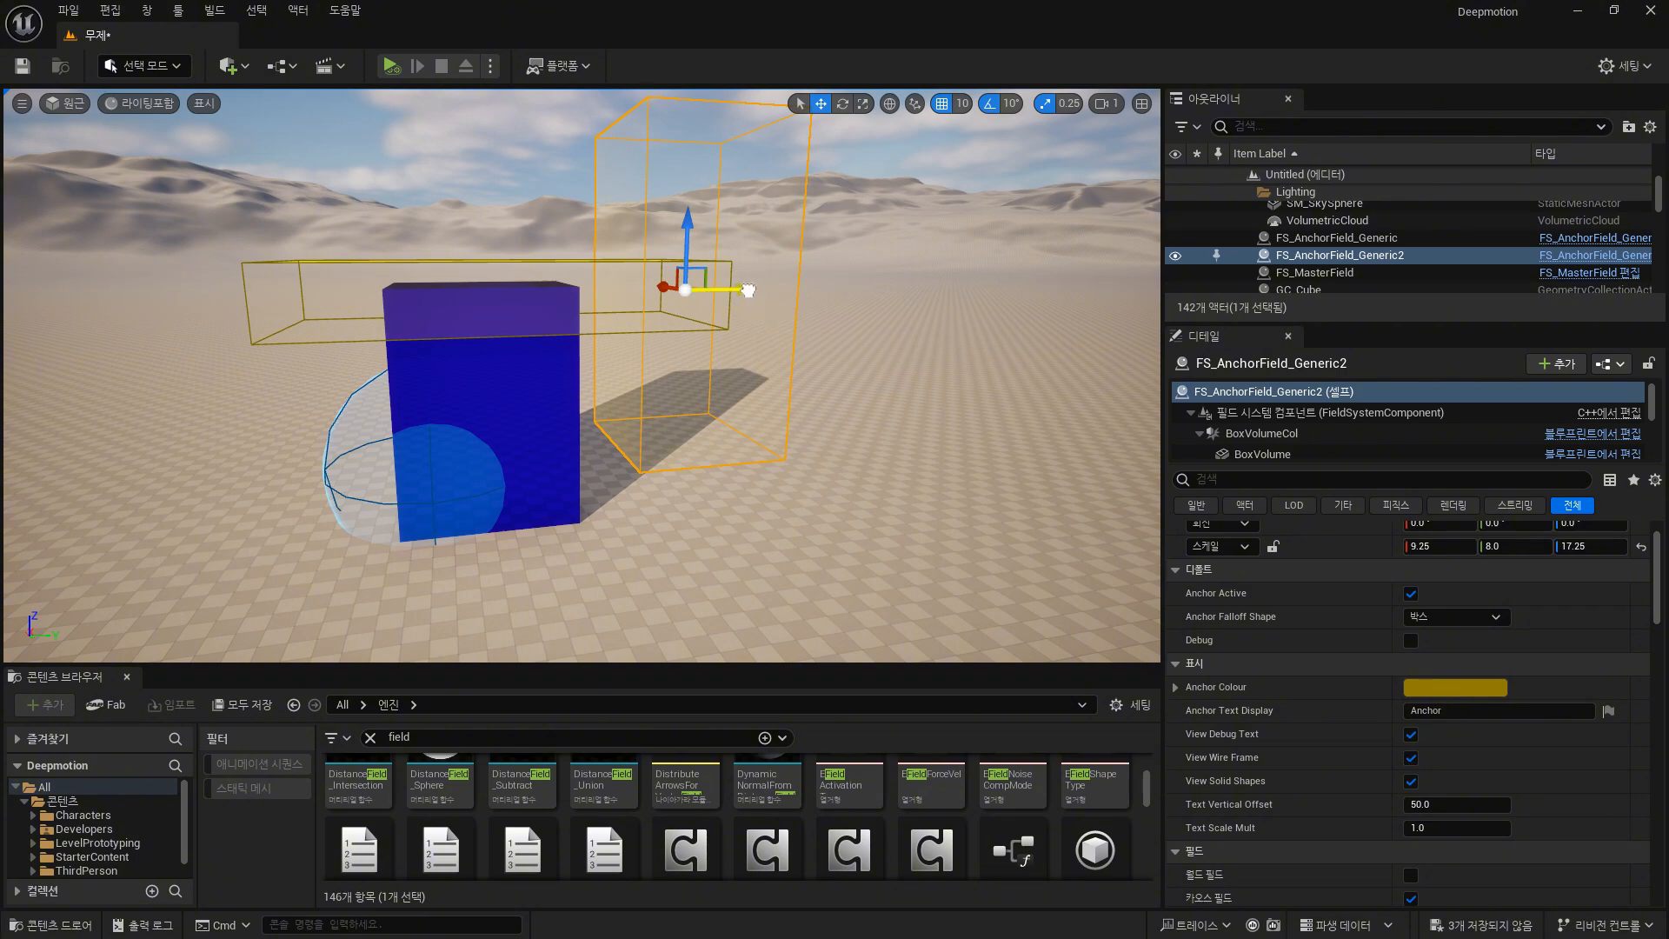
# Step: Move FS_AnchorField_Generic2 inward and down so that it covers the cube's side opposite the master field over its full height
pyautogui.moveTo(748, 290); pyautogui.dragTo(661, 291)
pyautogui.moveTo(600, 228); pyautogui.dragTo(589, 326)
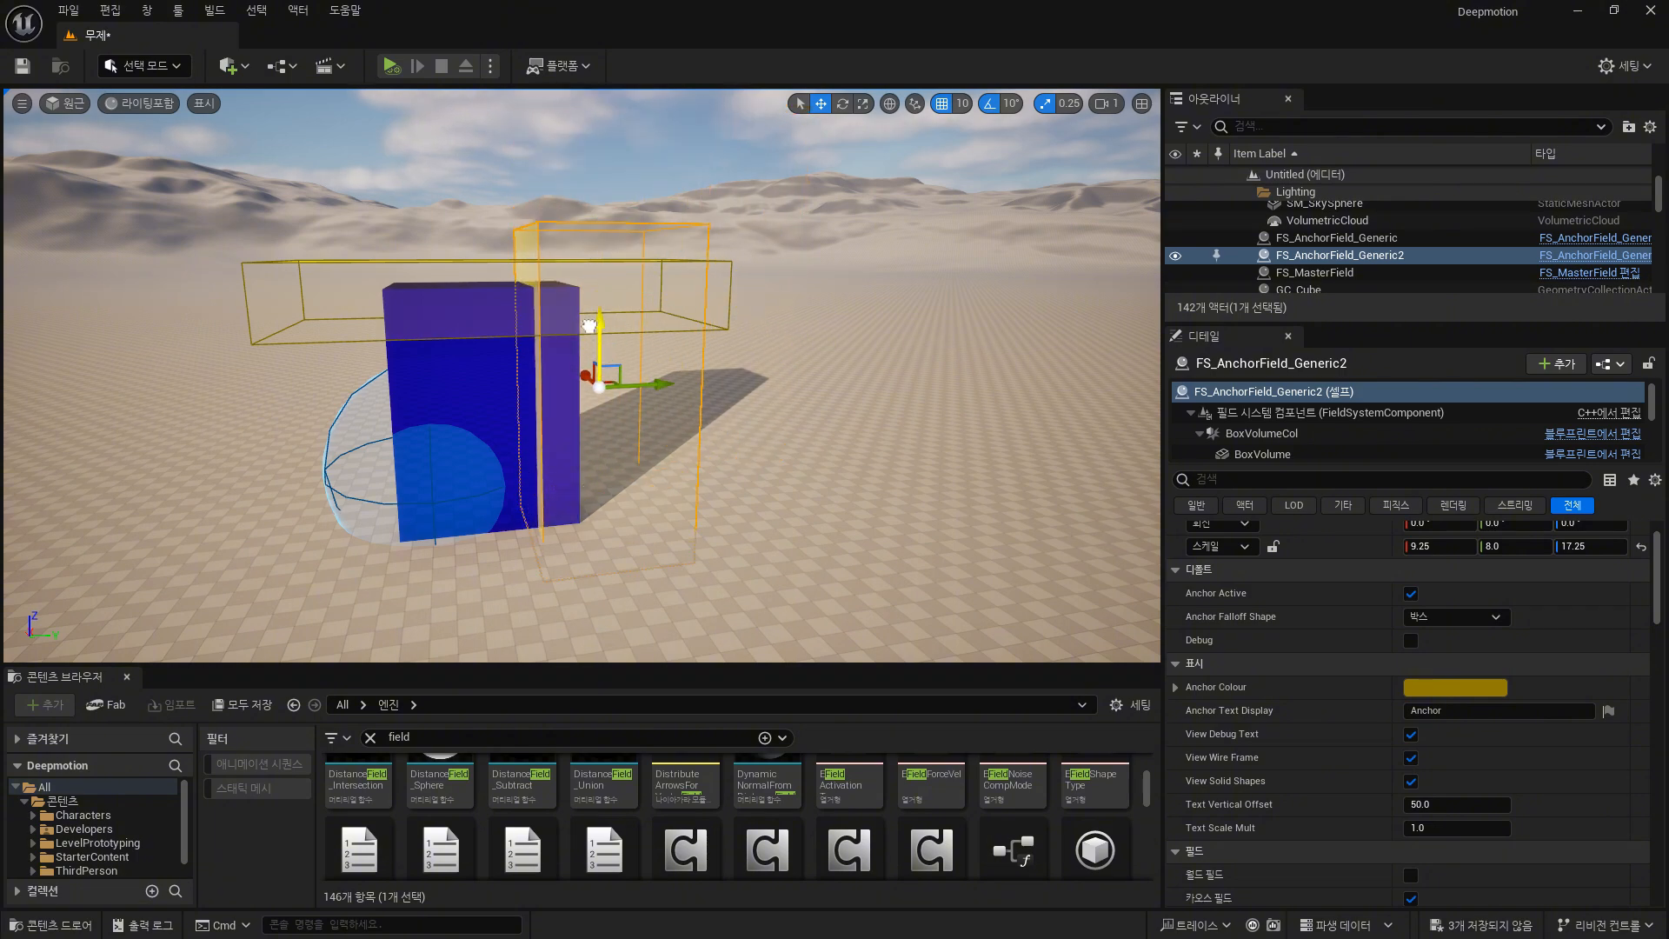
pyautogui.keyDown('alt'); pyautogui.moveTo(386, 221); pyautogui.dragTo(601, 377); pyautogui.keyUp('alt')
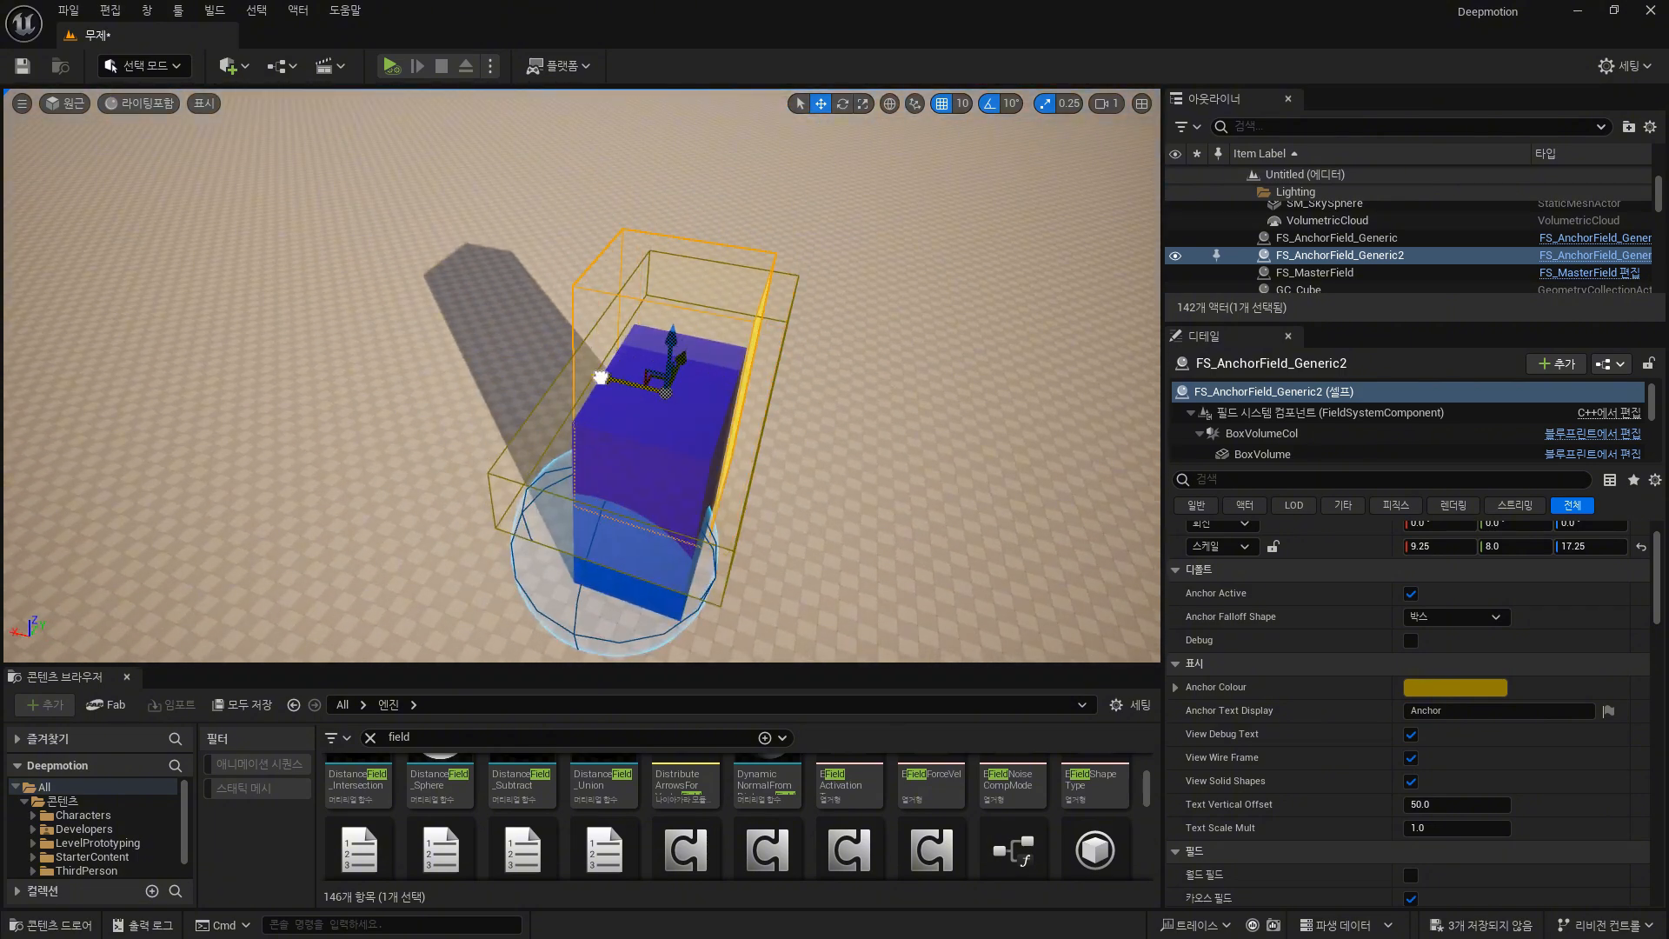
pyautogui.keyDown('alt'); pyautogui.moveTo(760, 337); pyautogui.dragTo(504, 205); pyautogui.keyUp('alt')
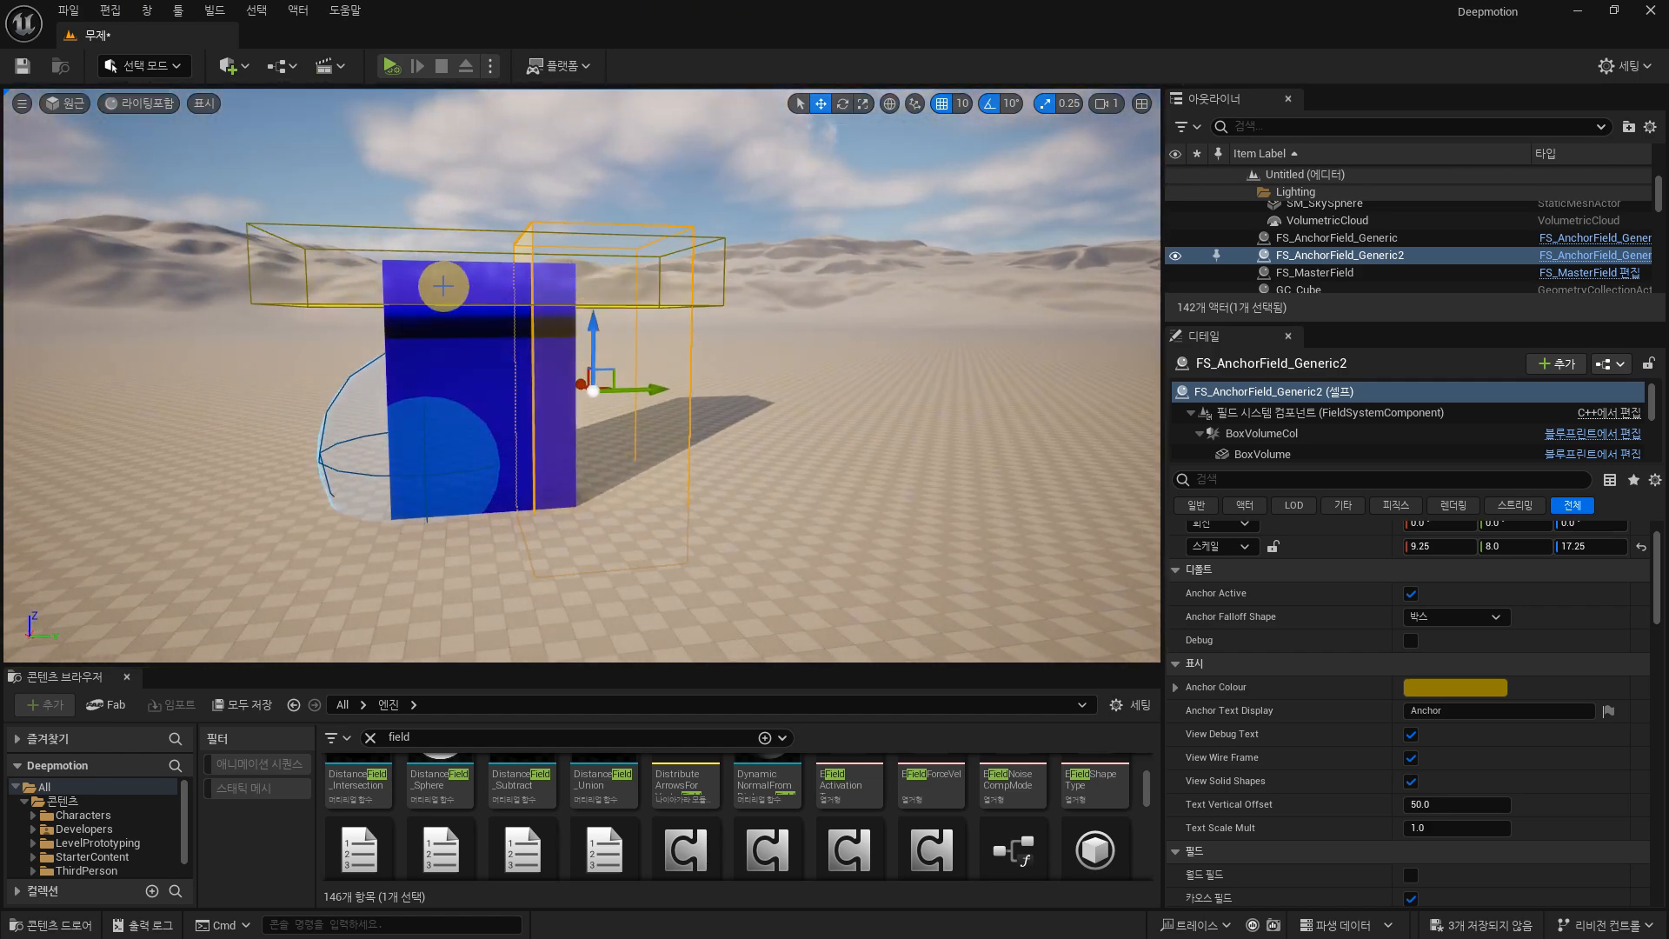
pyautogui.keyDown('alt'); pyautogui.moveTo(898, 336); pyautogui.dragTo(948, 310); pyautogui.keyUp('alt')
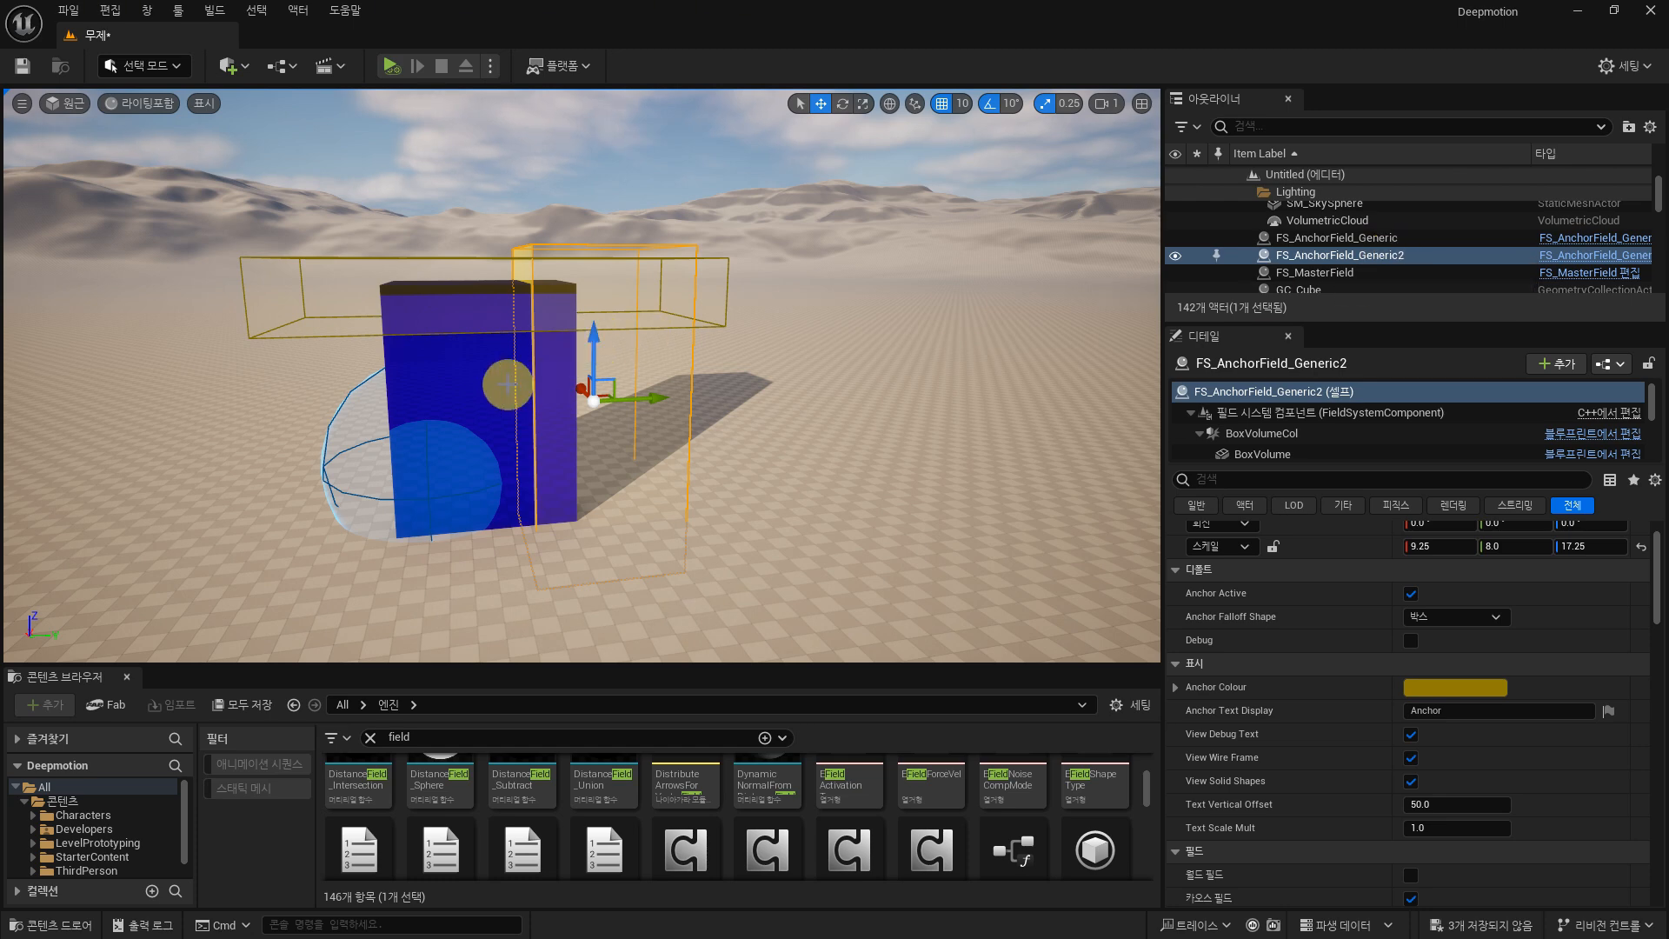
# Step: Add FS_AnchorField_Generic2 at index 1 of GC_Cube's initialization fields, and run and stop a simulation of the destruction
pyautogui.click(1298, 289)
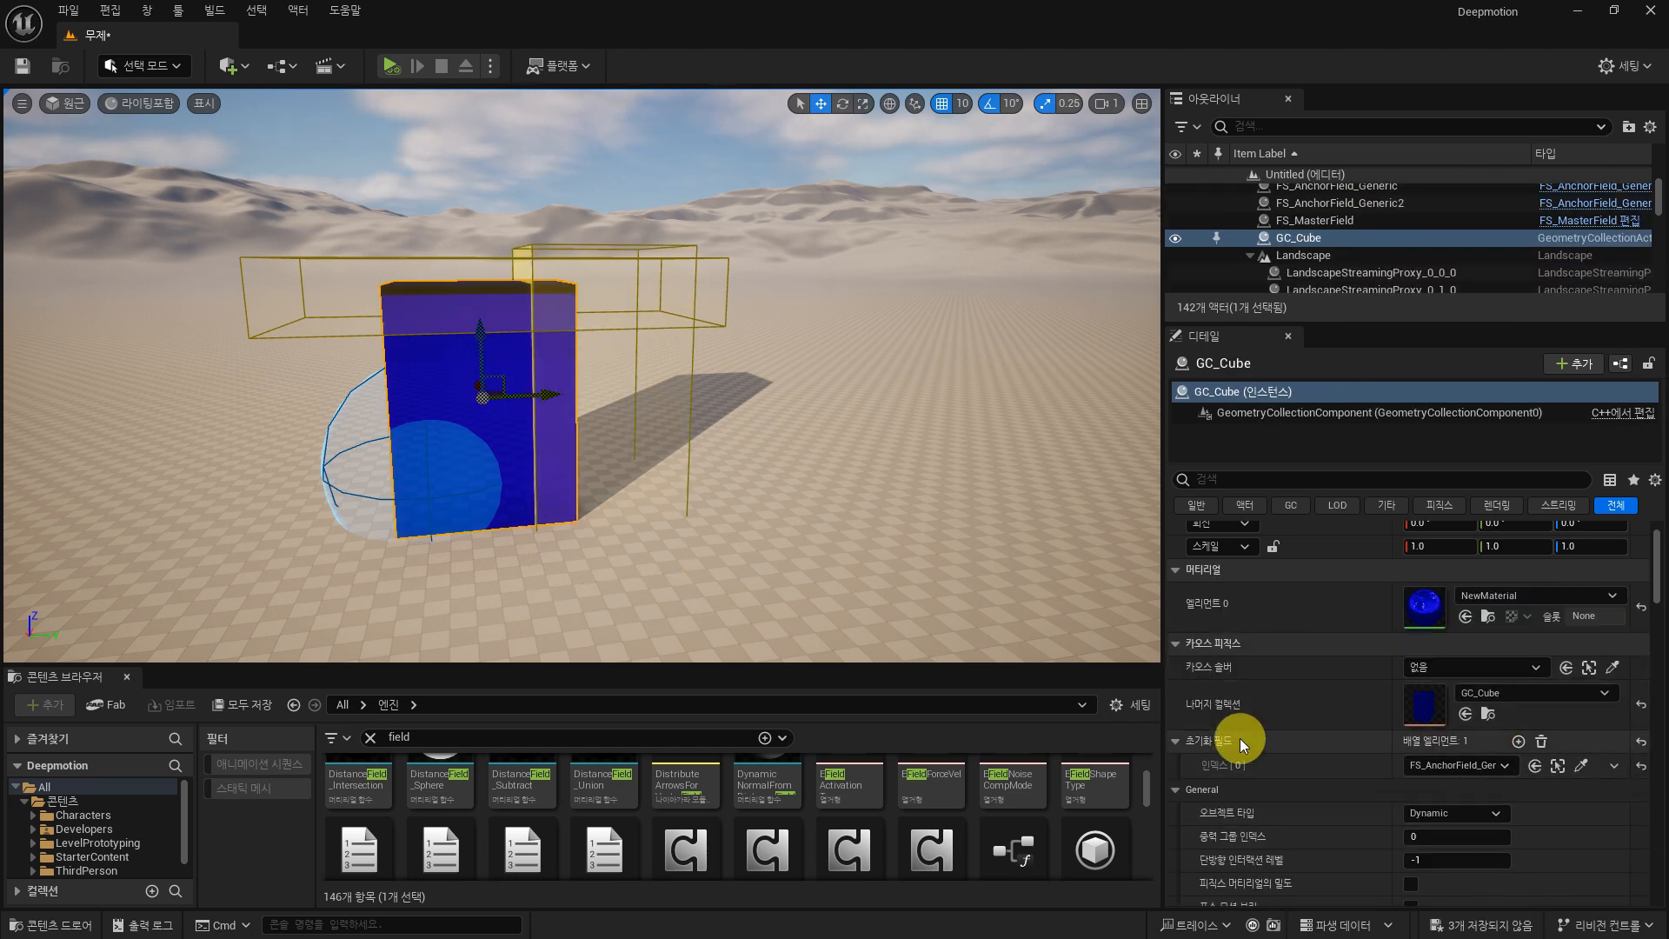
pyautogui.click(1518, 742)
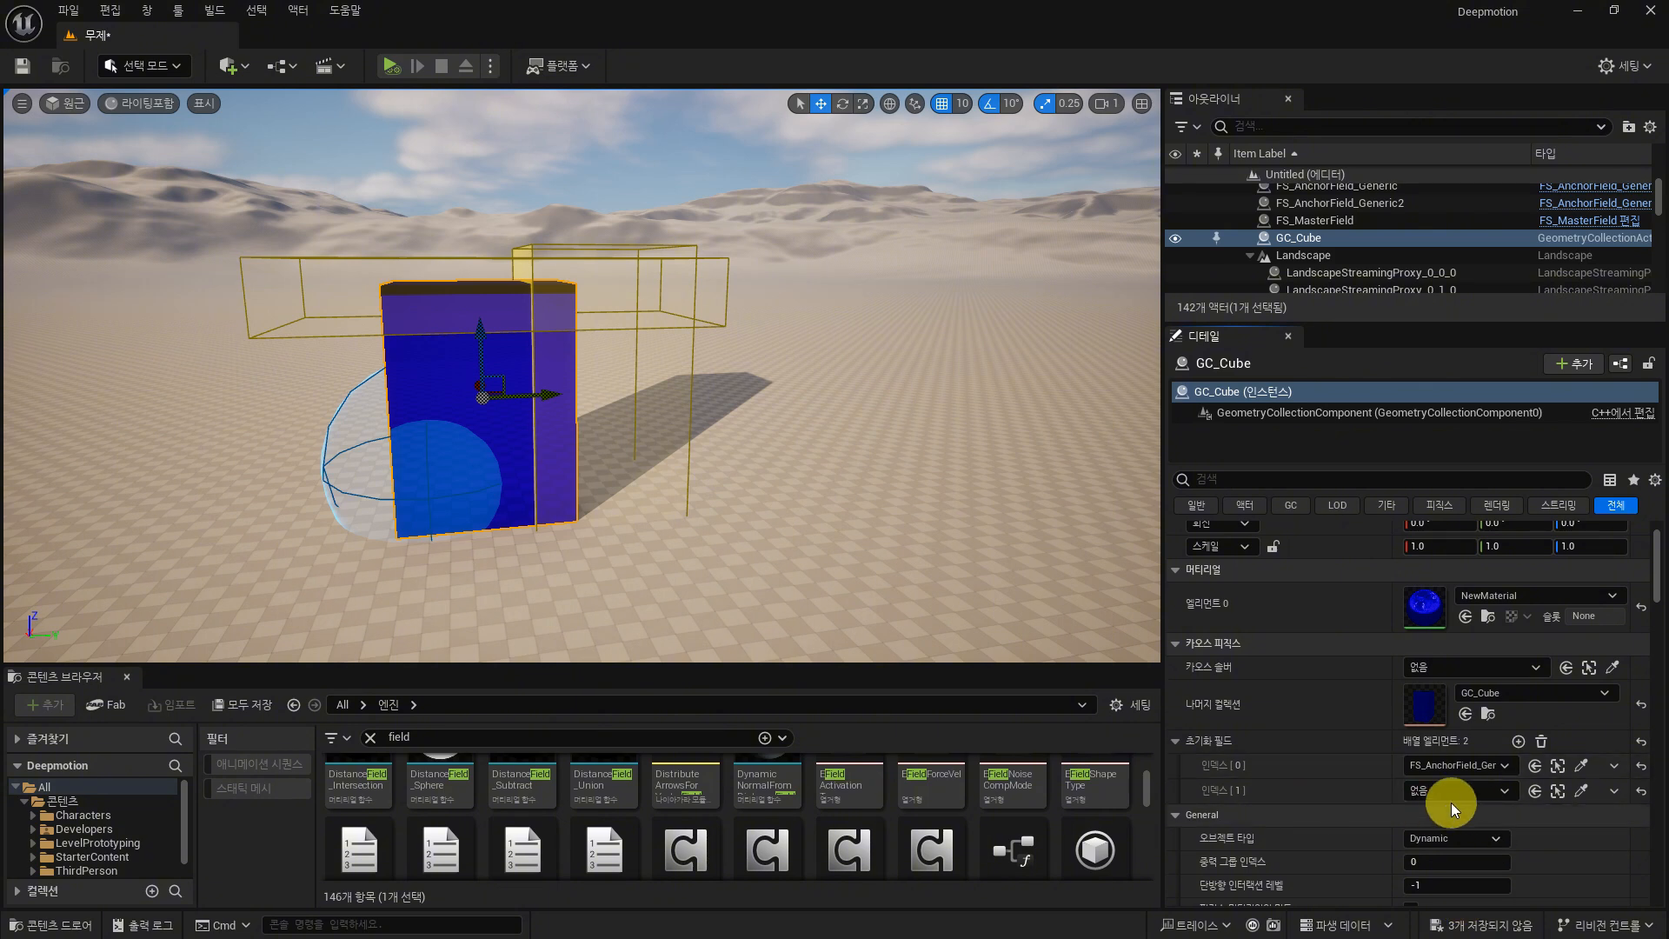
pyautogui.click(1509, 792)
pyautogui.click(1478, 607)
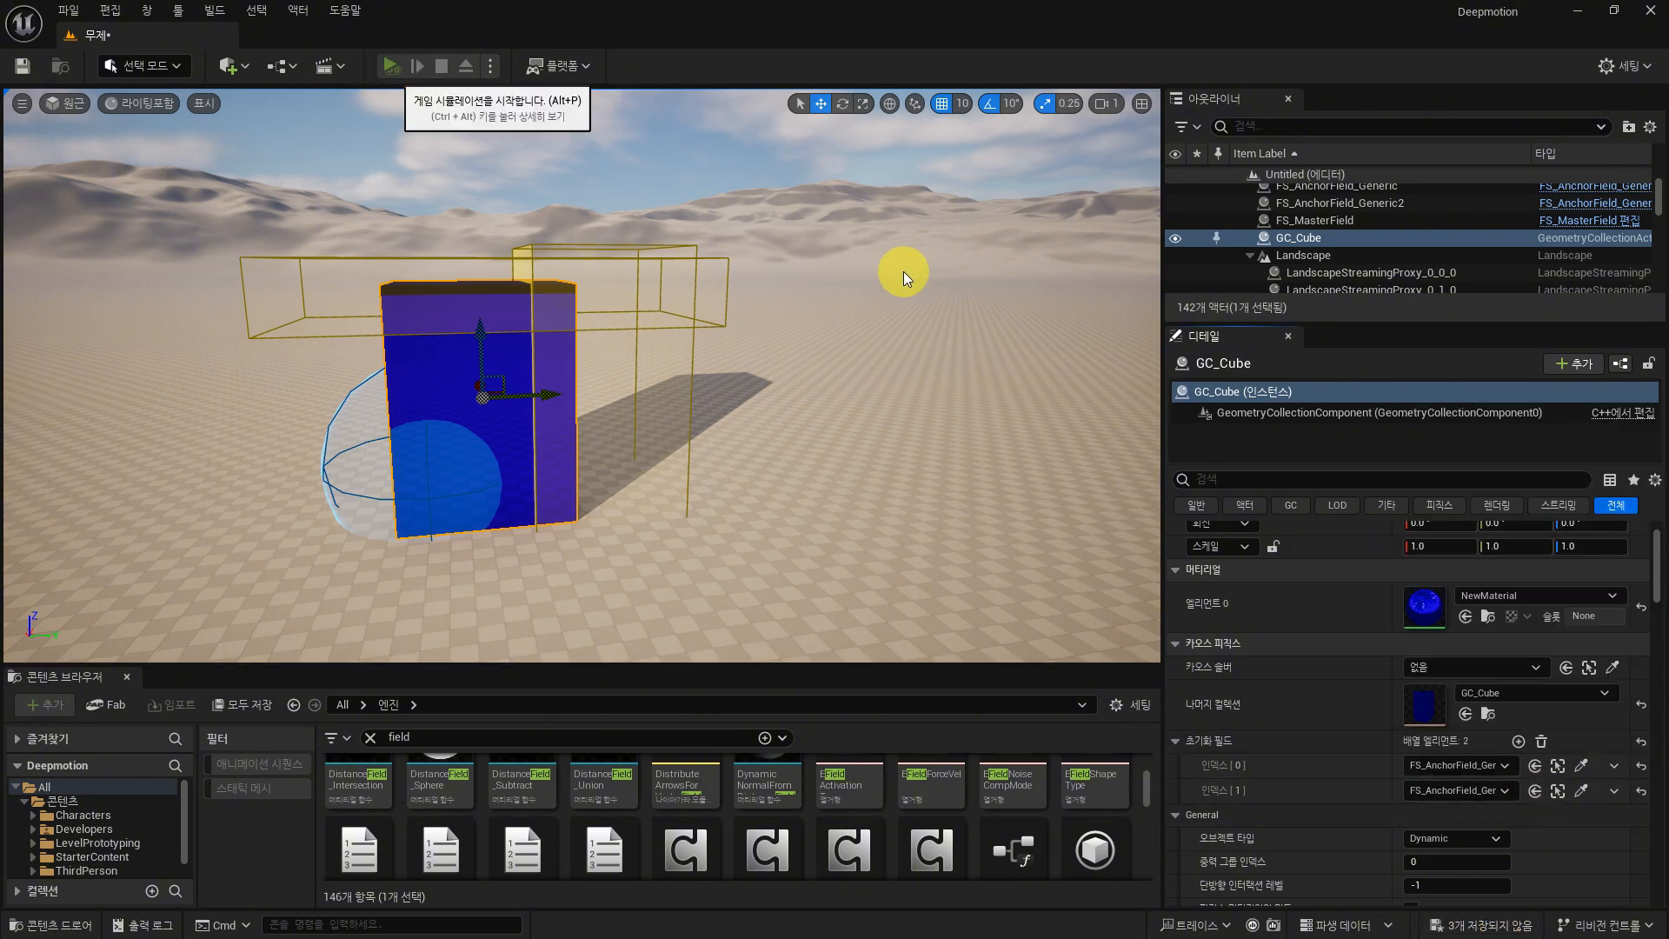
pyautogui.hotkey('alt', 'p')
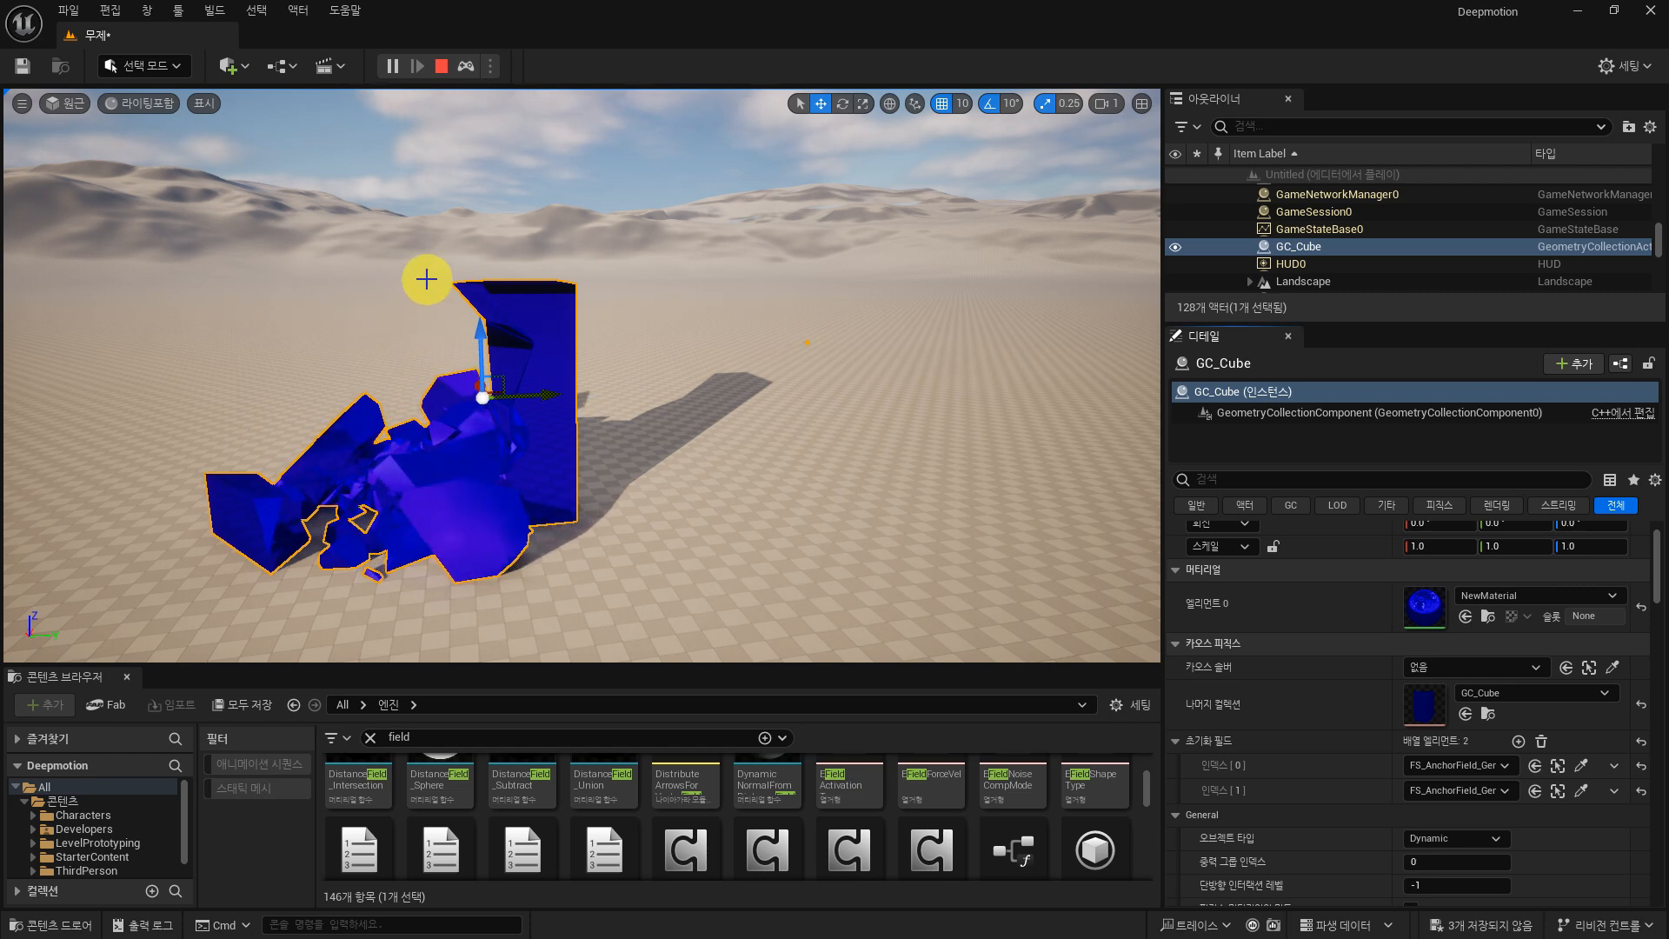
pyautogui.click(442, 70)
# Step: Shift FS_AnchorField_Generic2 slightly outward and raise FS_AnchorField_Generic so that each overlaps only a thin edge of the cube
pyautogui.scroll(5, 641, 421)
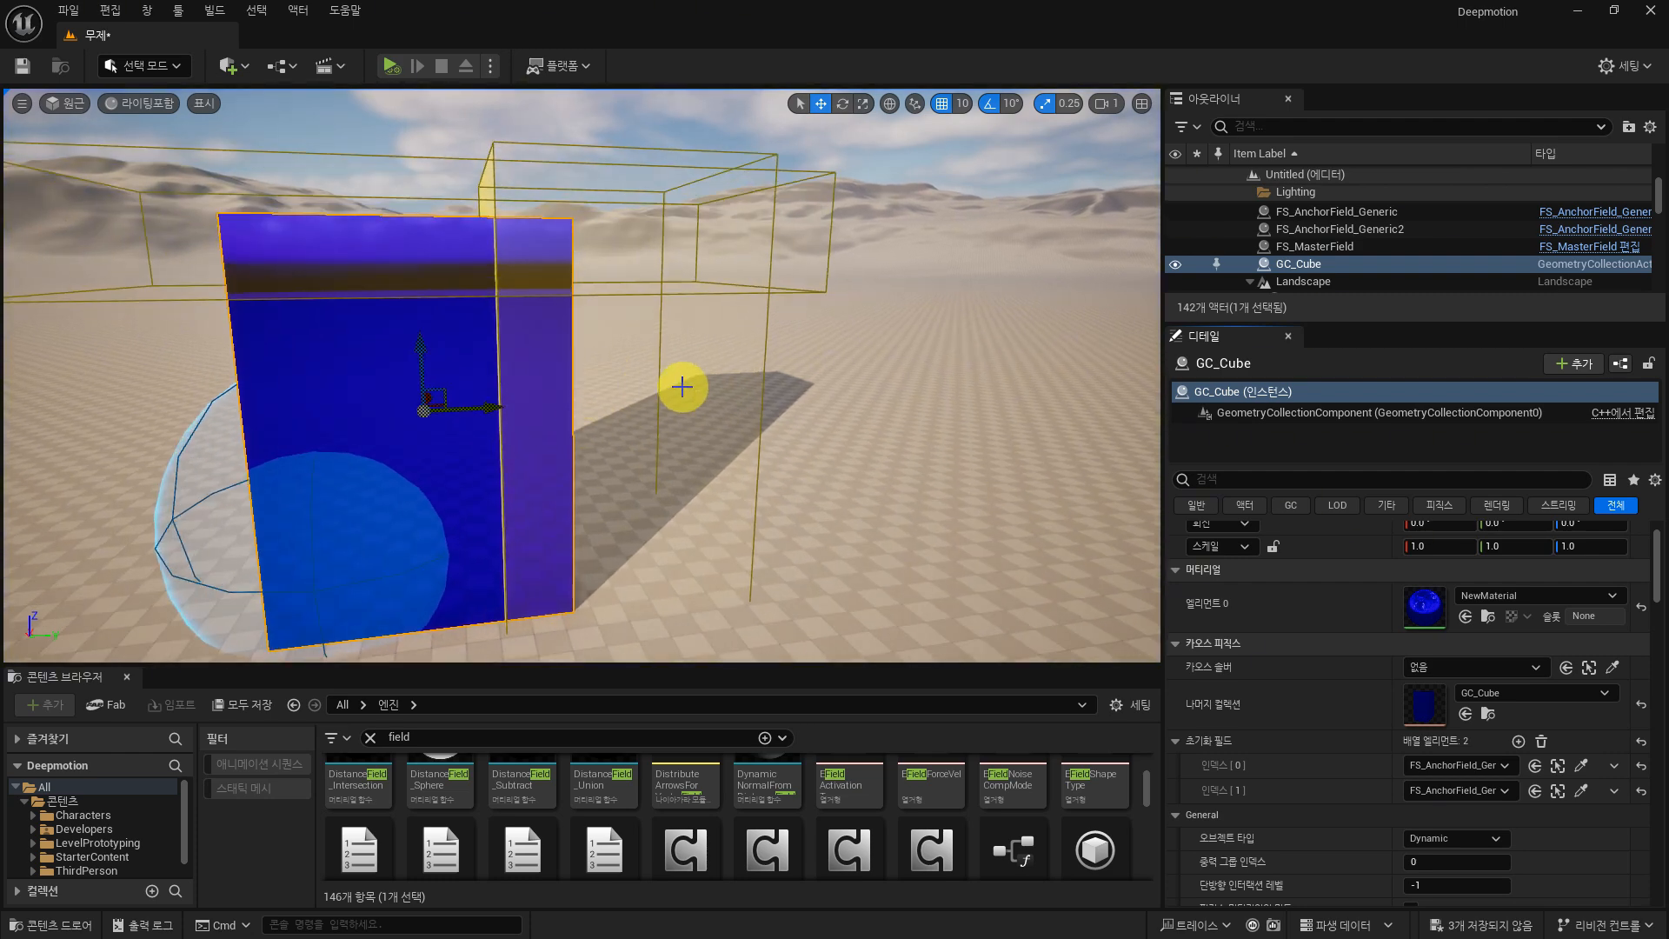
pyautogui.click(650, 373)
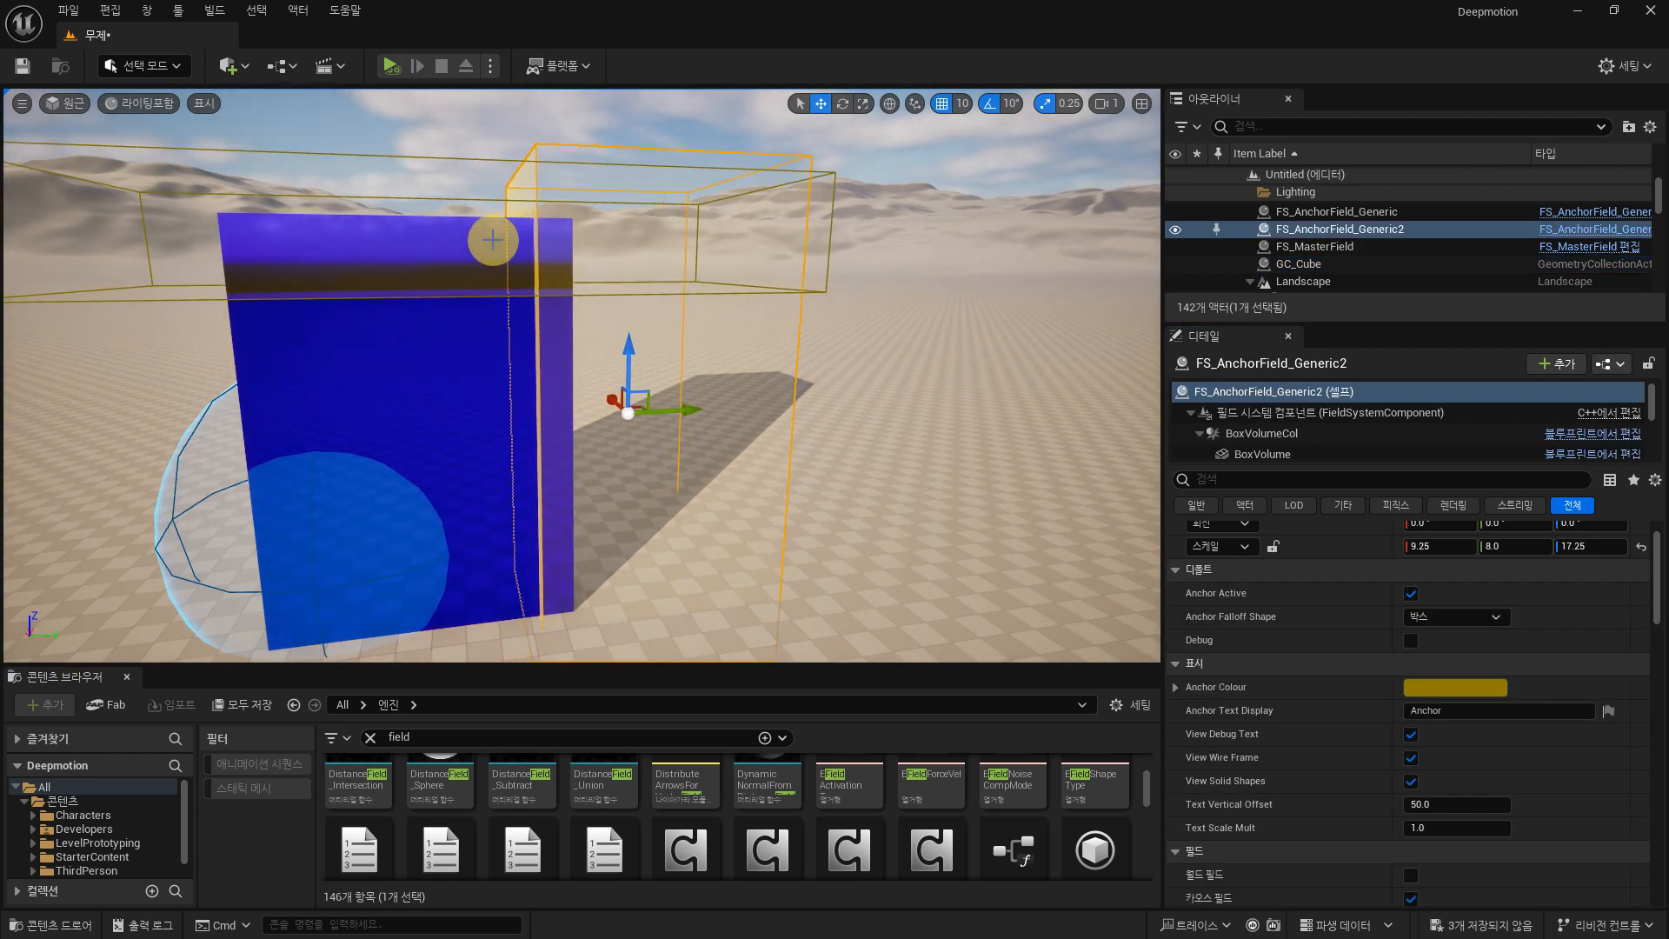
pyautogui.click(456, 243)
pyautogui.moveTo(444, 178); pyautogui.dragTo(444, 158)
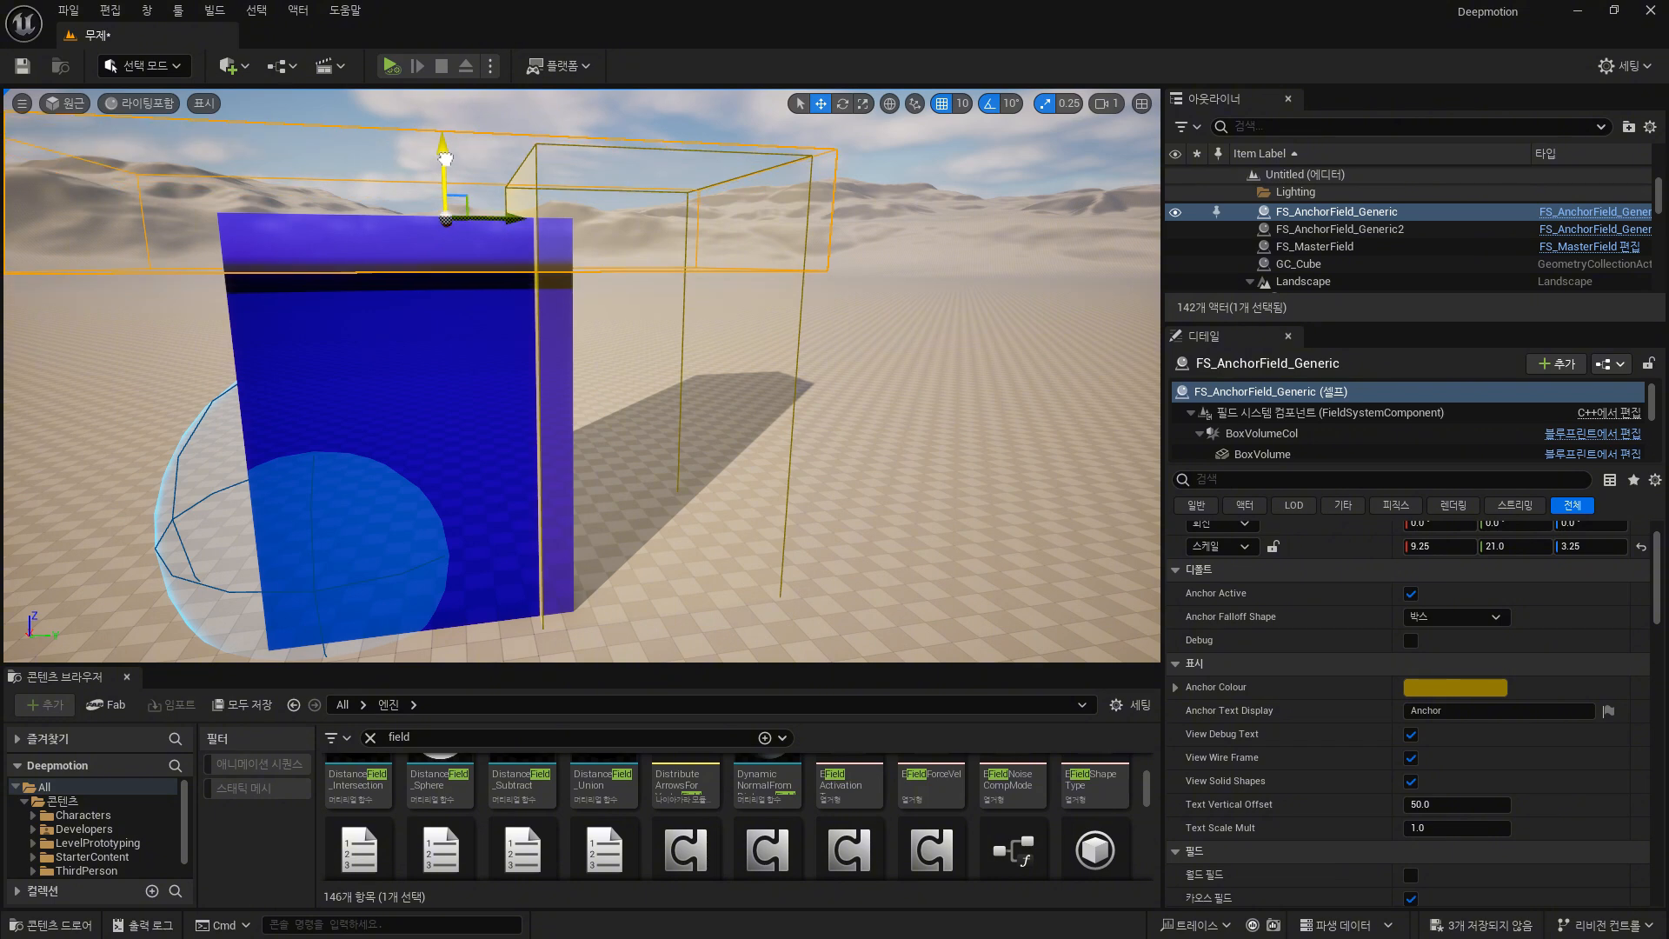
pyautogui.scroll(-5, 443, 203)
# Step: Duplicate FS_AnchorField_Generic2 and place the copy over the cube's opposite side, next to the master field
pyautogui.click(702, 375)
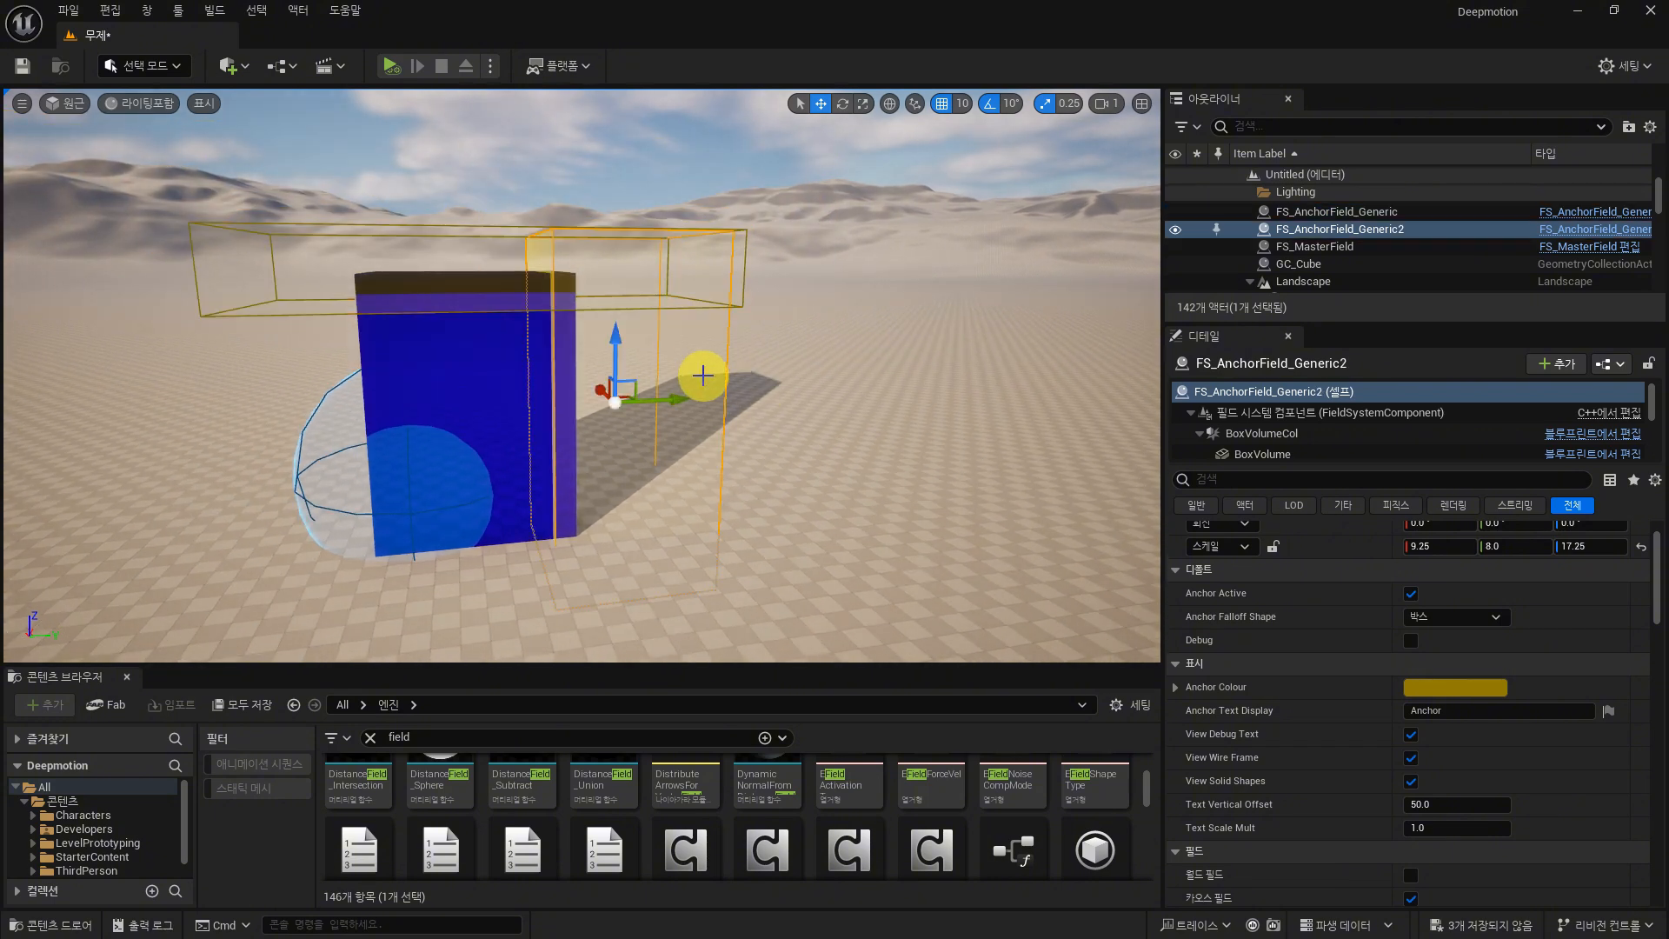
pyautogui.keyDown('alt'); pyautogui.moveTo(676, 401); pyautogui.dragTo(390, 421); pyautogui.keyUp('alt')
pyautogui.keyDown('alt'); pyautogui.moveTo(786, 378); pyautogui.dragTo(807, 385); pyautogui.keyUp('alt')
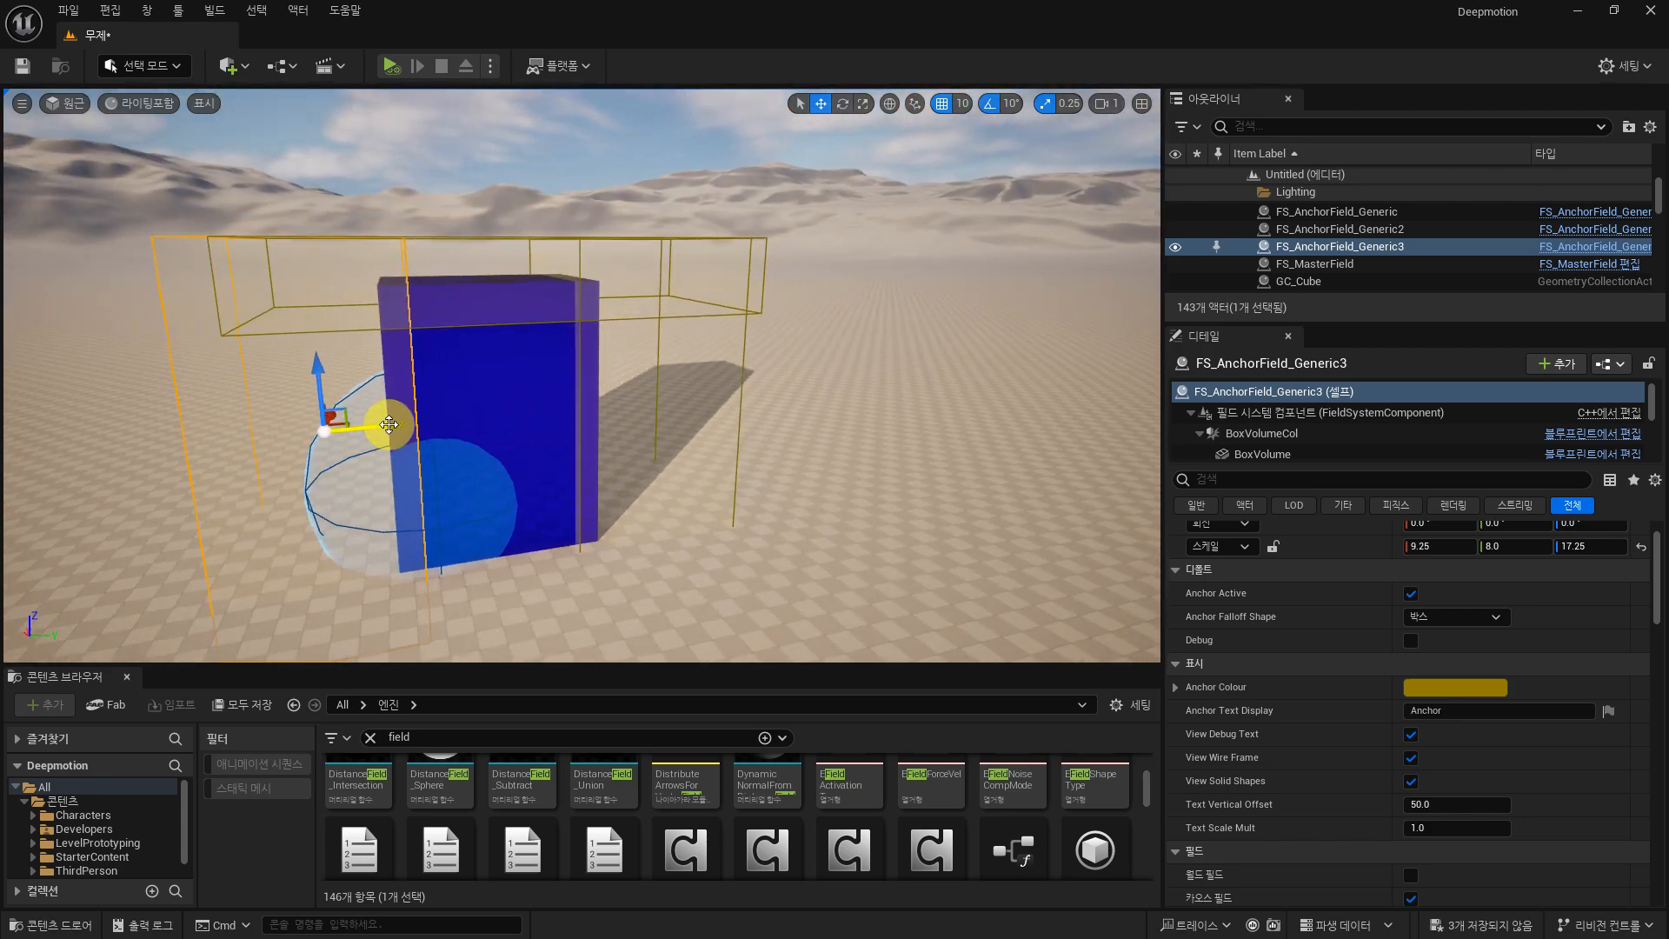
pyautogui.moveTo(389, 425); pyautogui.dragTo(404, 424)
# Step: Move FS_AnchorField_Generic2 back toward the cube so that it overlaps a wider strip of the cube's side
pyautogui.click(755, 377)
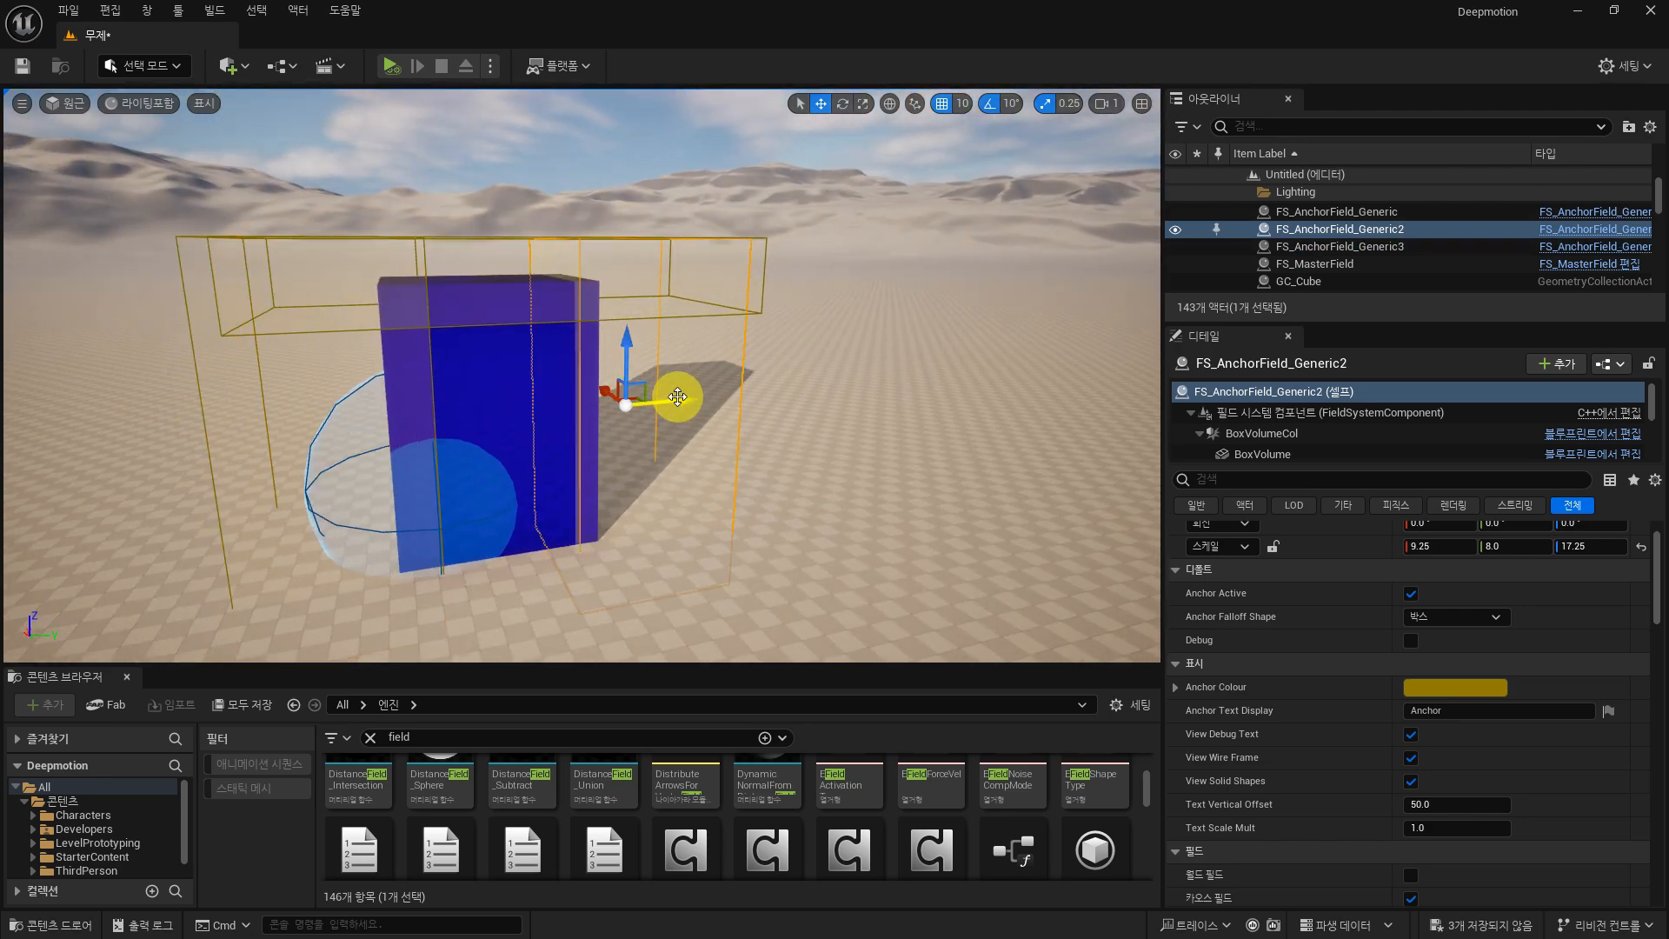
pyautogui.press('f')
pyautogui.scroll(3, 536, 375)
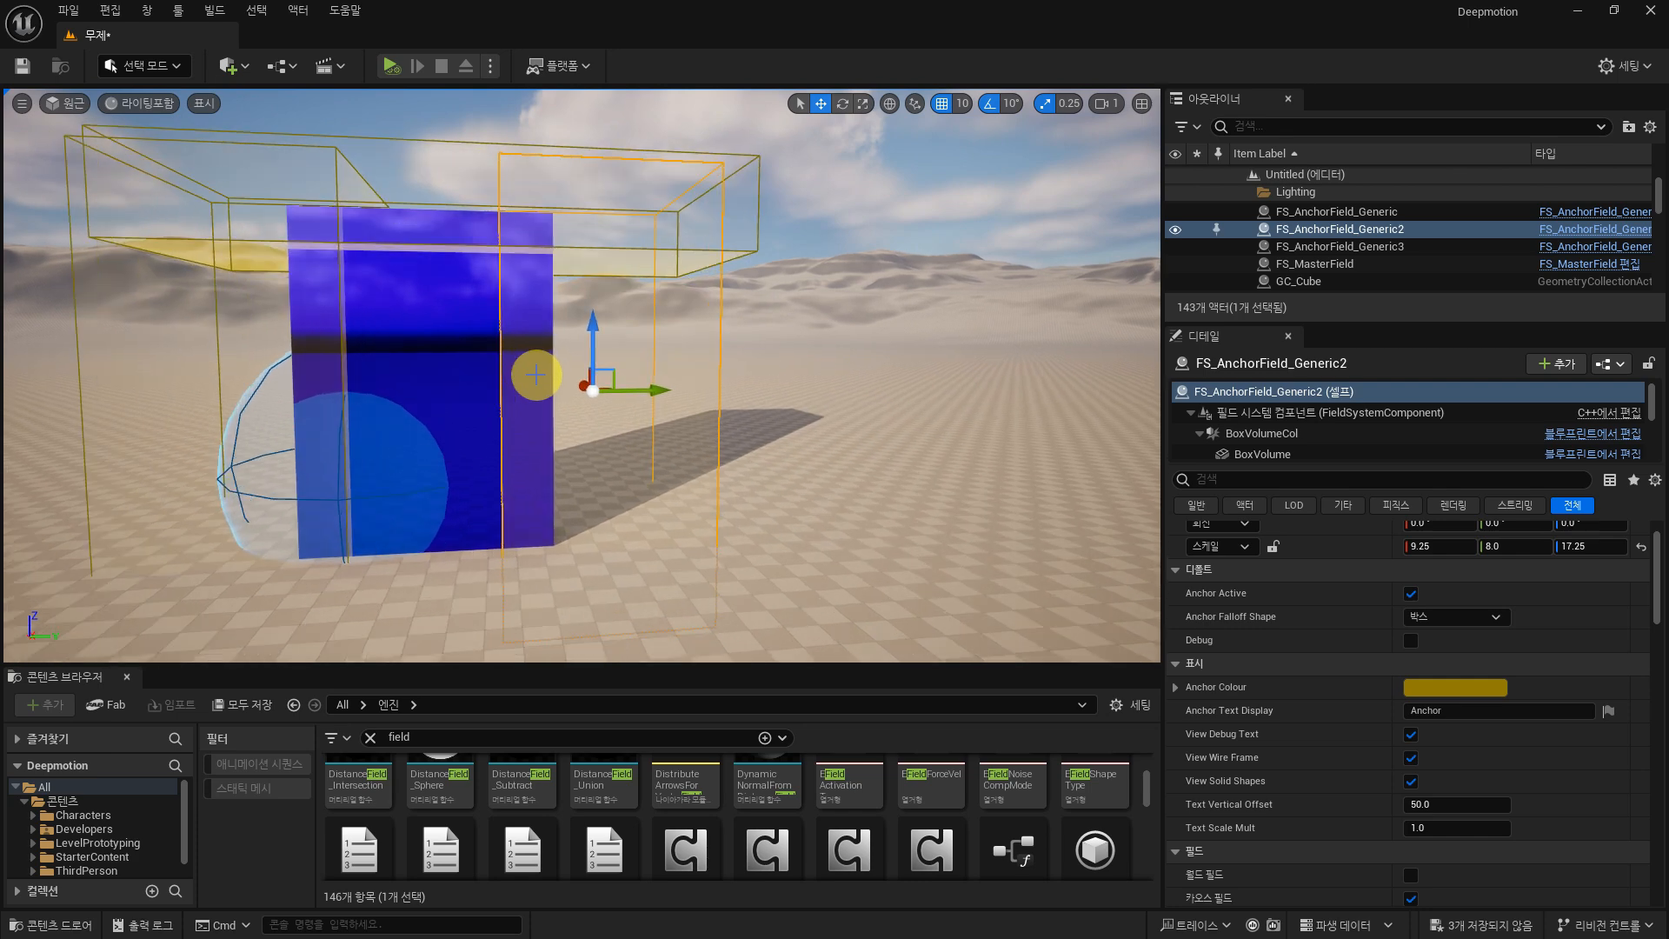
# Step: Add a third initialization field to GC_Cube and assign FS_AnchorField_Generic3 at index 2
pyautogui.click(1174, 282)
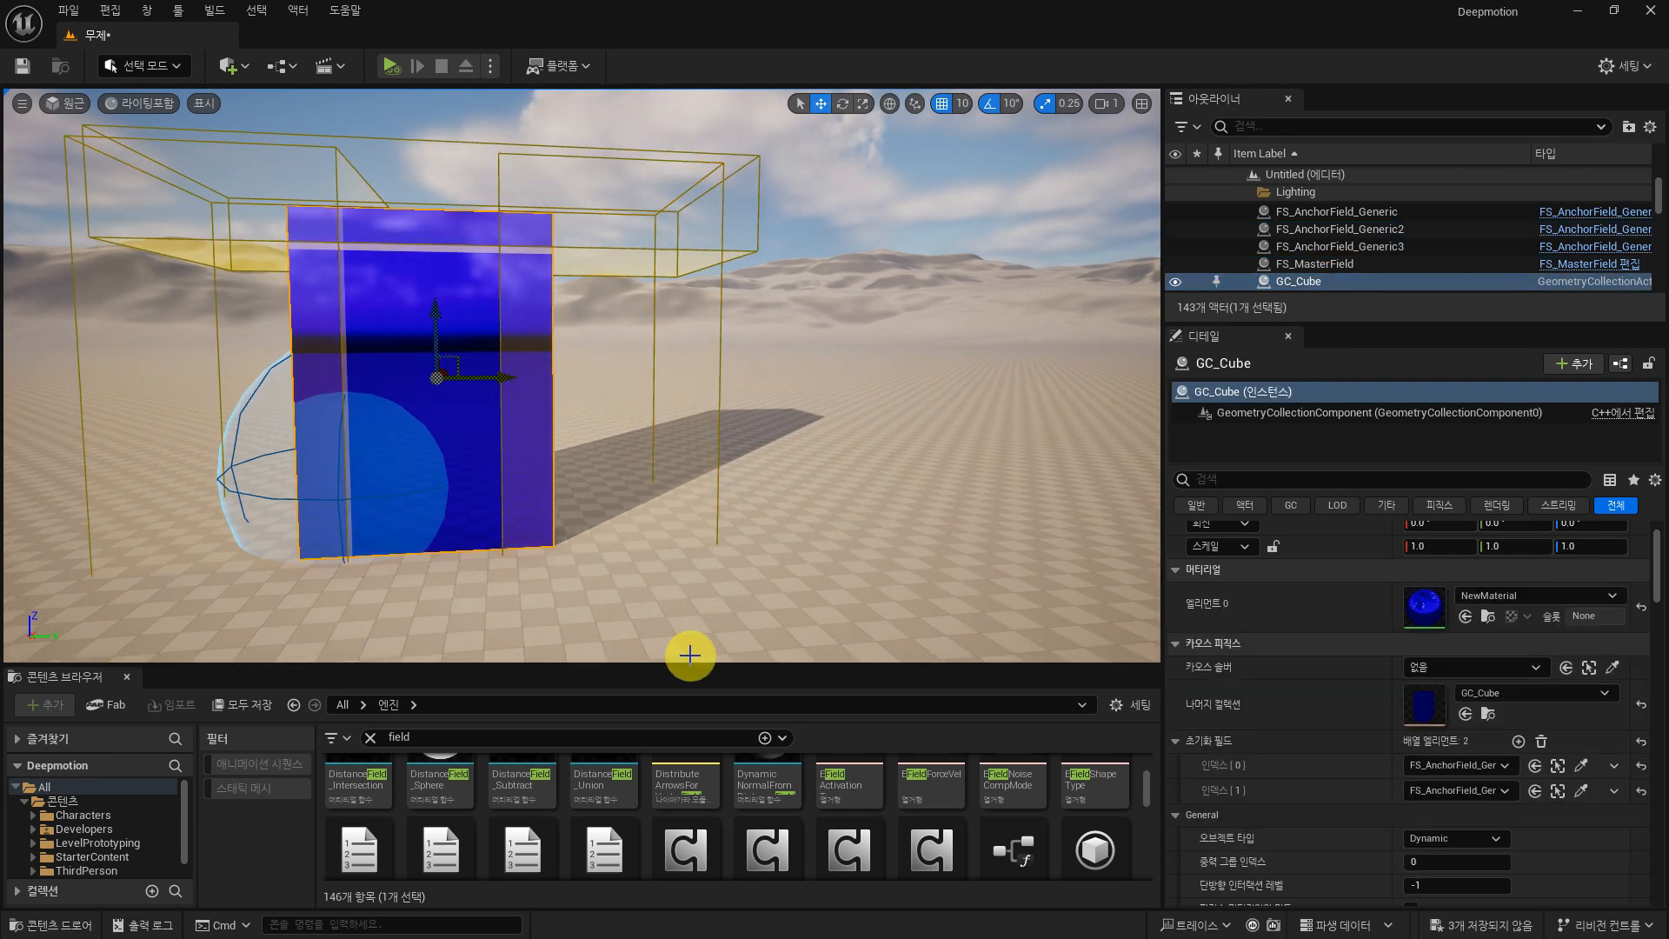
pyautogui.click(1519, 742)
pyautogui.click(1468, 803)
pyautogui.click(1537, 657)
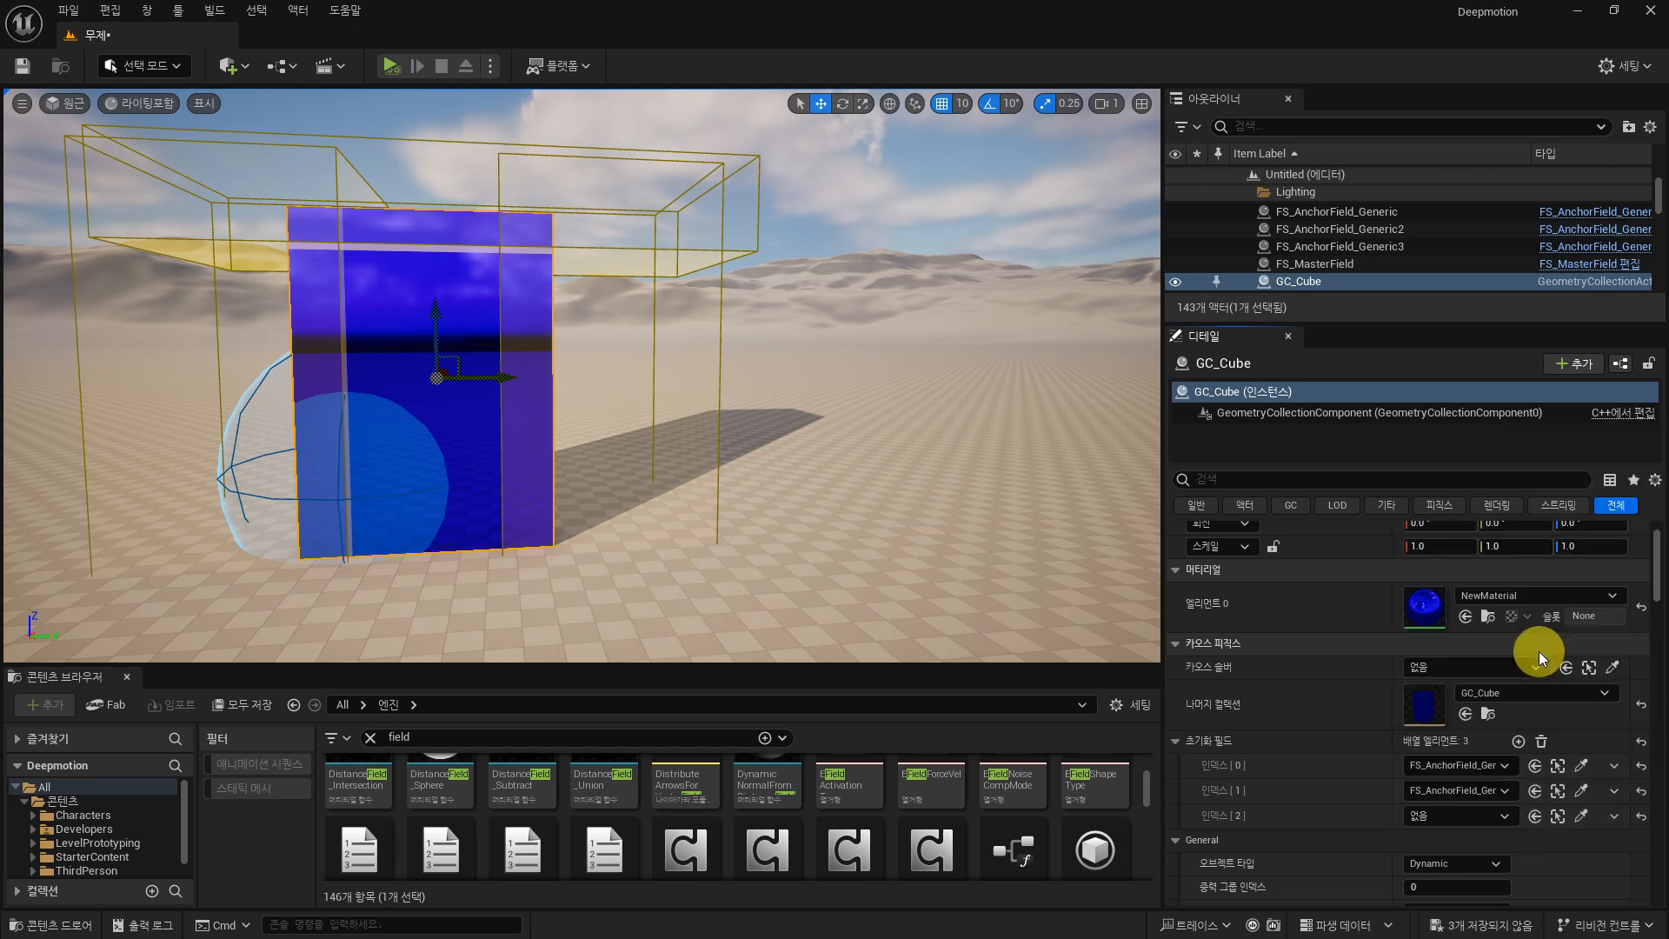
# Step: Move FS_MasterField across to the middle of the cube and slightly higher, and run and stop a simulation of the destruction
pyautogui.click(377, 460)
pyautogui.moveTo(424, 461); pyautogui.dragTo(503, 446)
pyautogui.moveTo(447, 399); pyautogui.dragTo(451, 351)
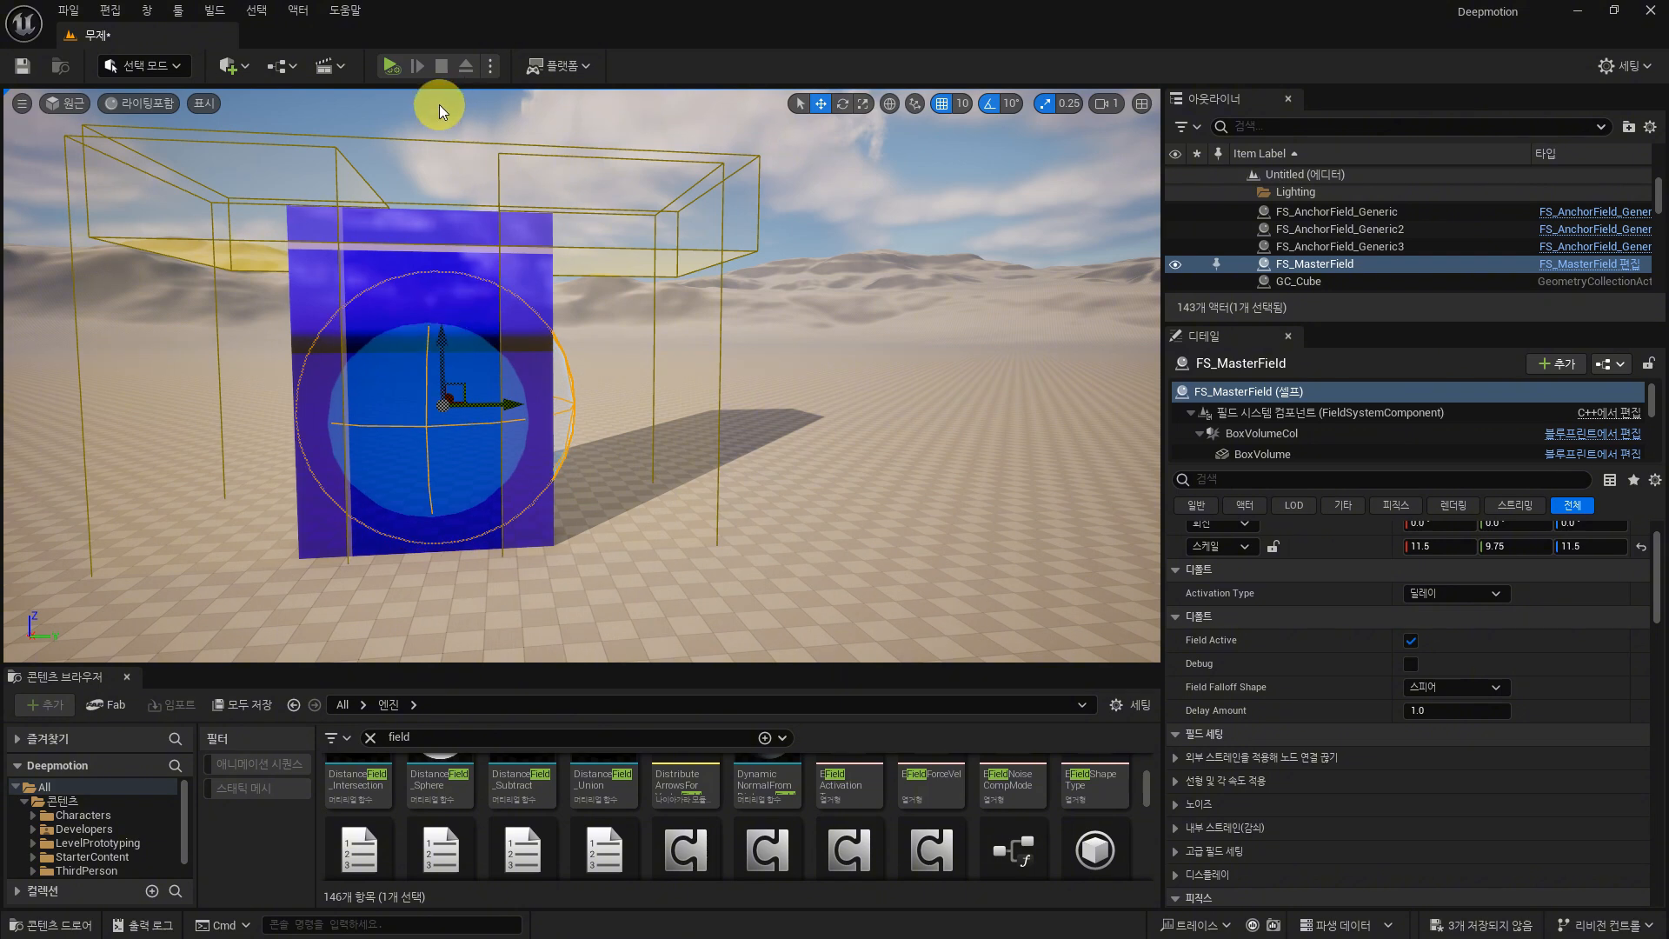
pyautogui.click(392, 68)
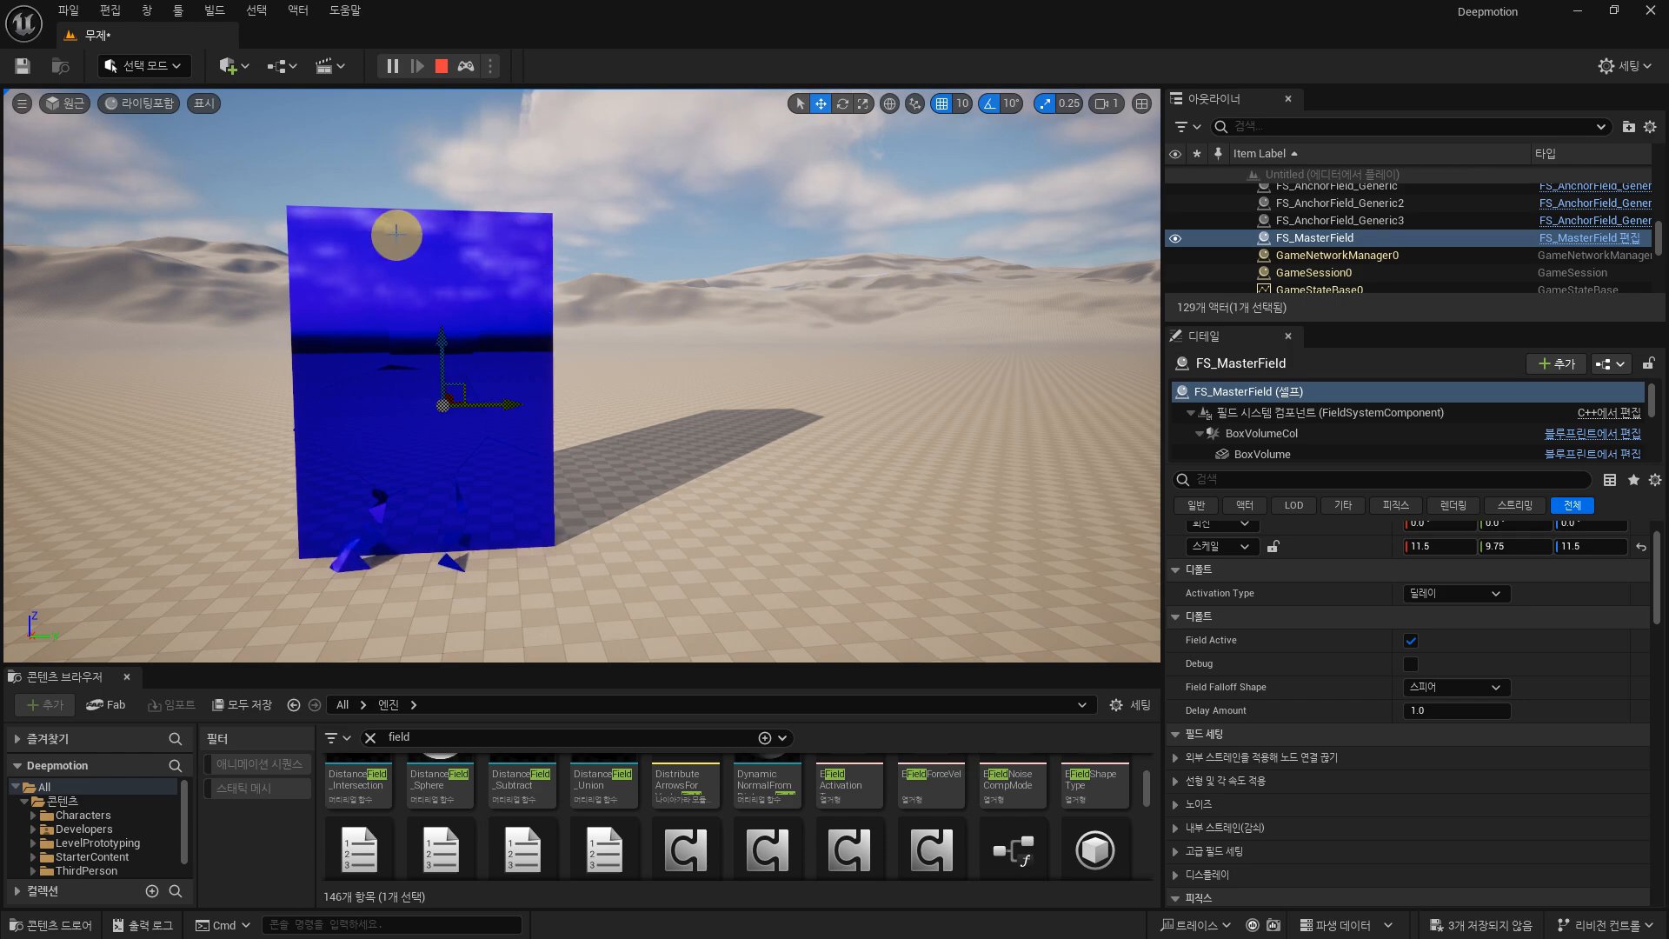
pyautogui.moveTo(730, 415)
pyautogui.keyDown('alt'); pyautogui.mouseDown()
pyautogui.moveTo(956, 418)
pyautogui.moveTo(1130, 496)
pyautogui.moveTo(940, 435)
pyautogui.moveTo(730, 414)
pyautogui.mouseUp(); pyautogui.keyUp('alt')
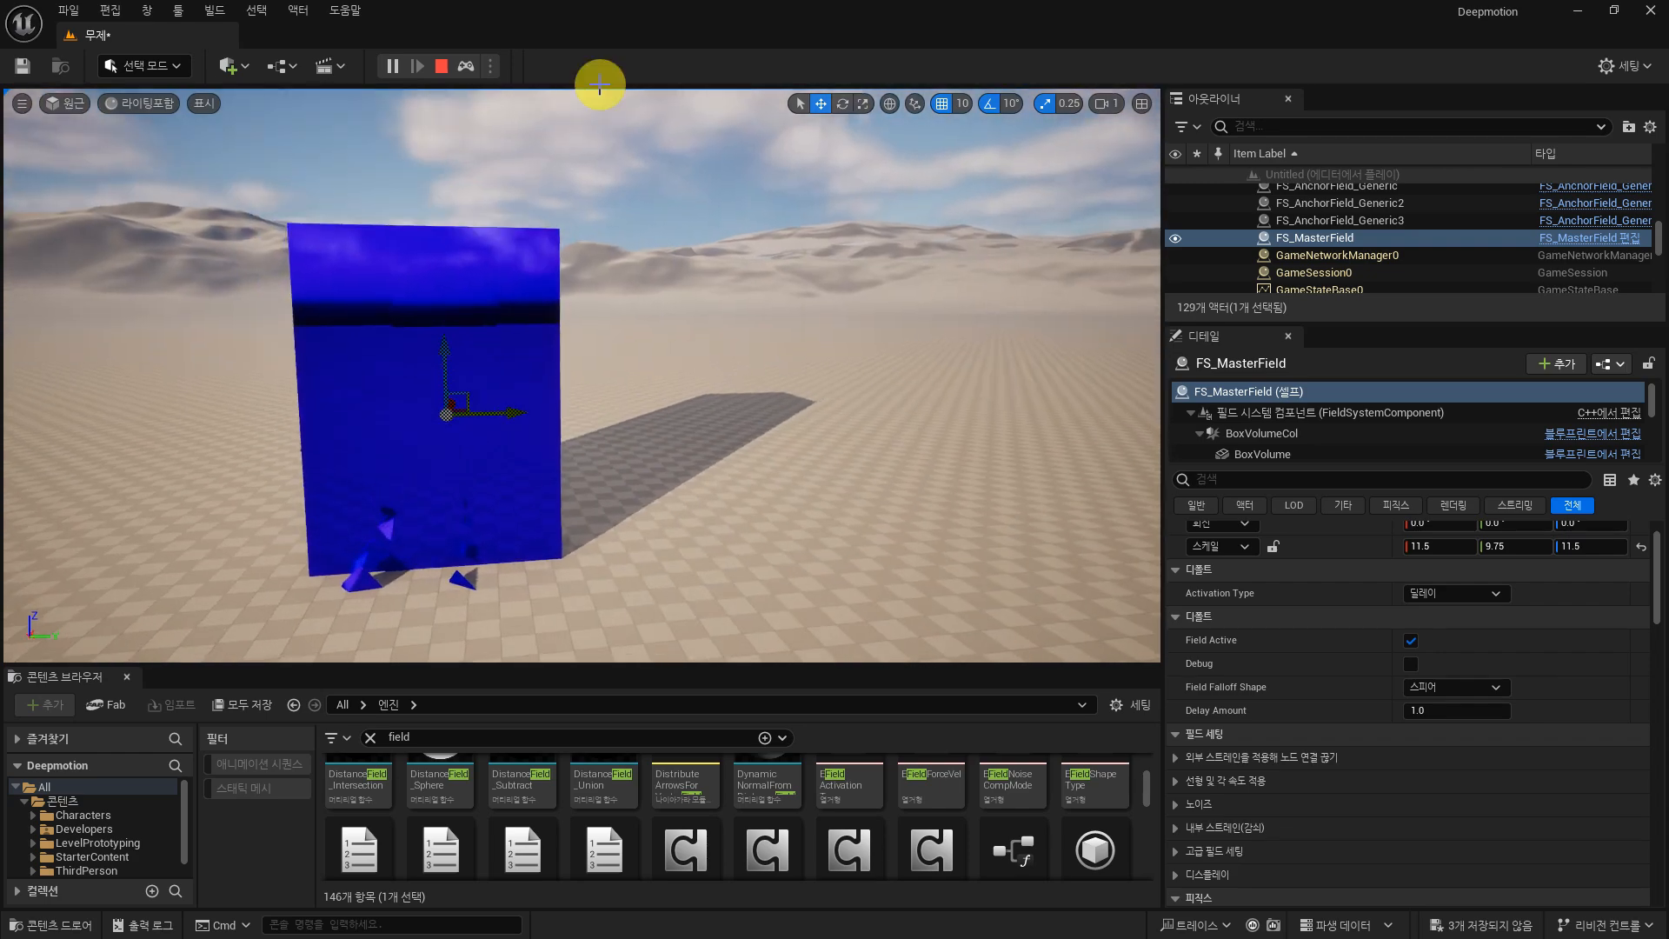
pyautogui.click(441, 67)
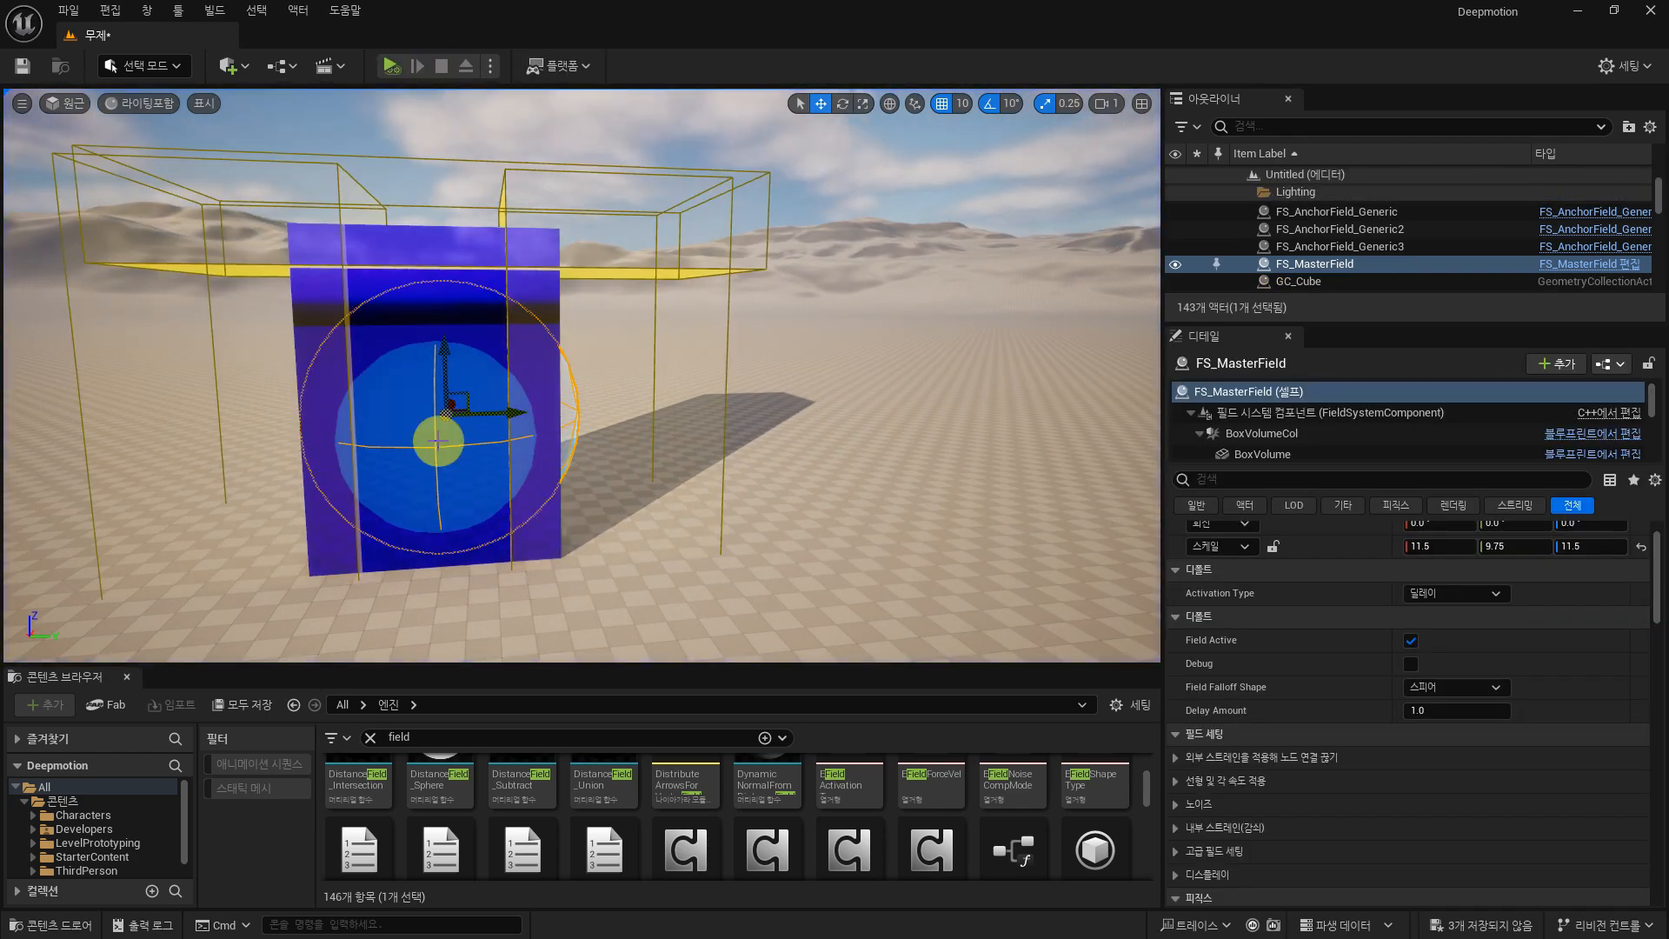
# Step: Enlarge FS_MasterField to a scale of 16.0, 14.25, 16.0, and run and stop the simulation again
pyautogui.keyDown('alt'); pyautogui.moveTo(892, 412); pyautogui.dragTo(621, 152); pyautogui.keyUp('alt')
pyautogui.press('r')
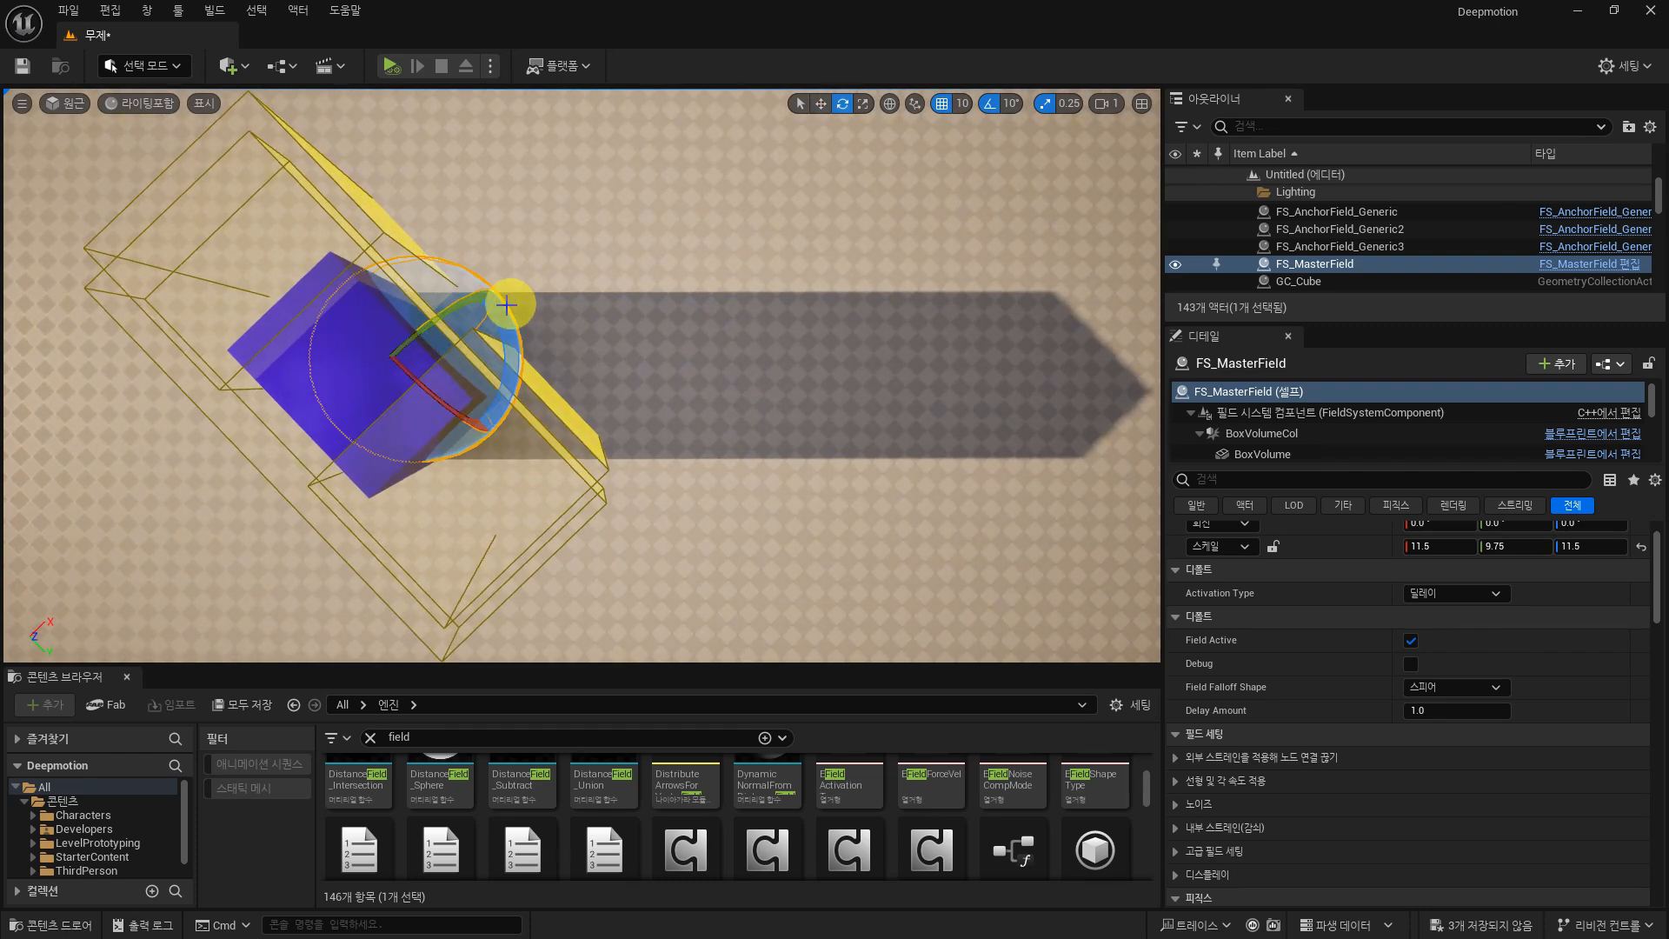
pyautogui.moveTo(421, 360); pyautogui.dragTo(491, 226)
pyautogui.press('w')
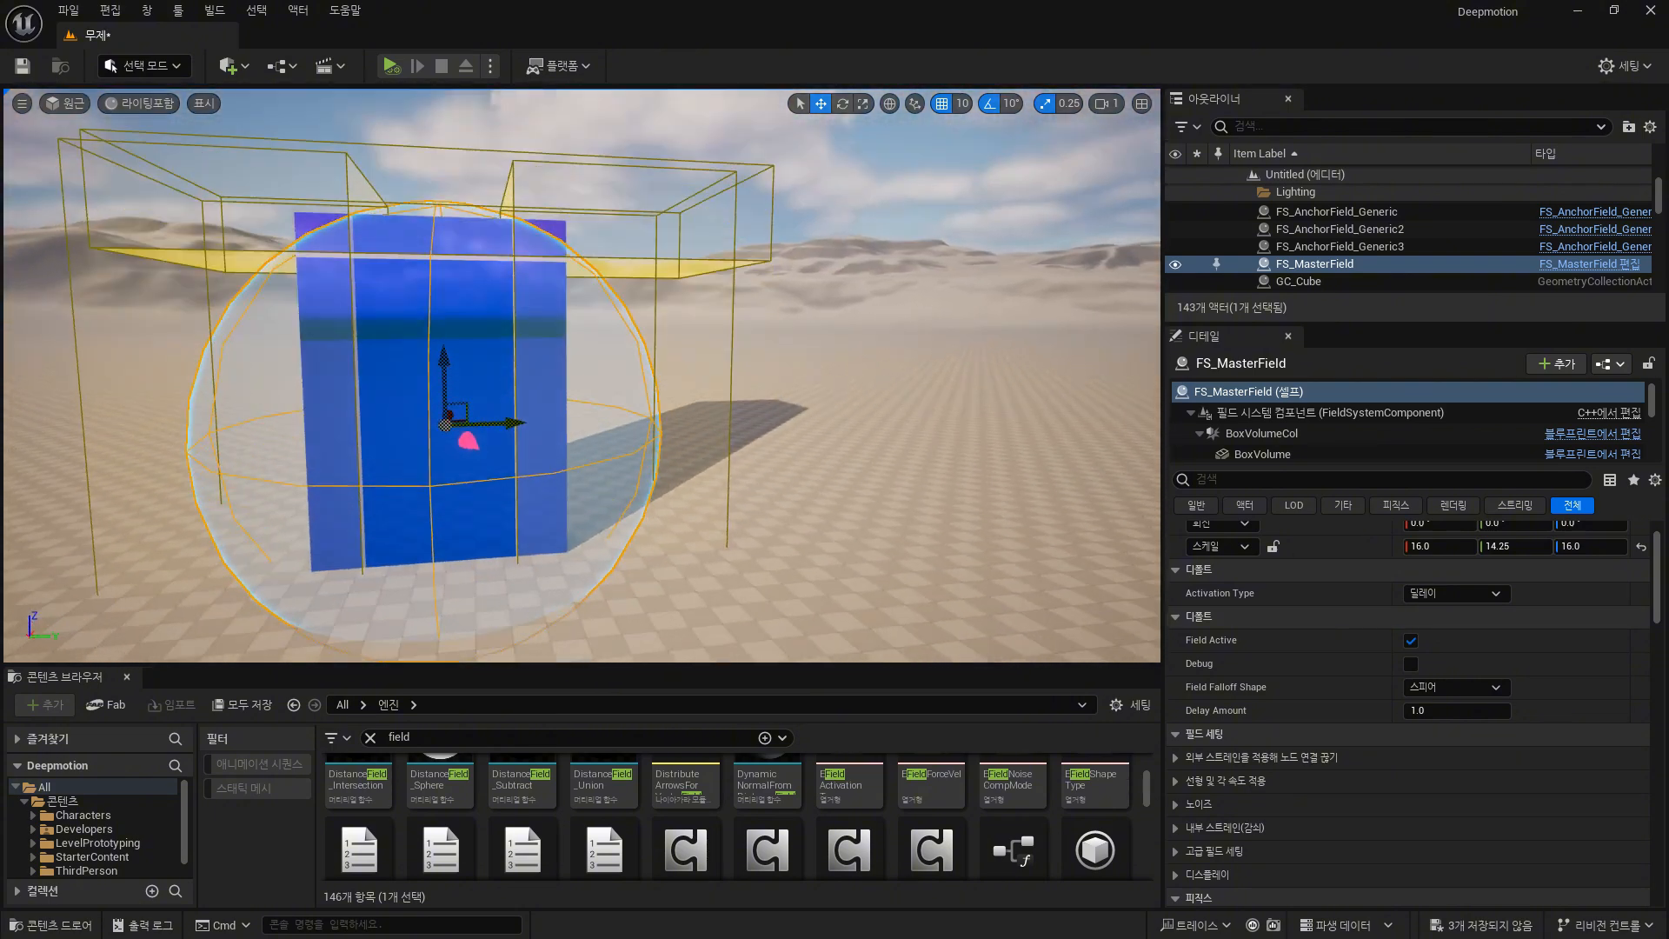
pyautogui.click(390, 67)
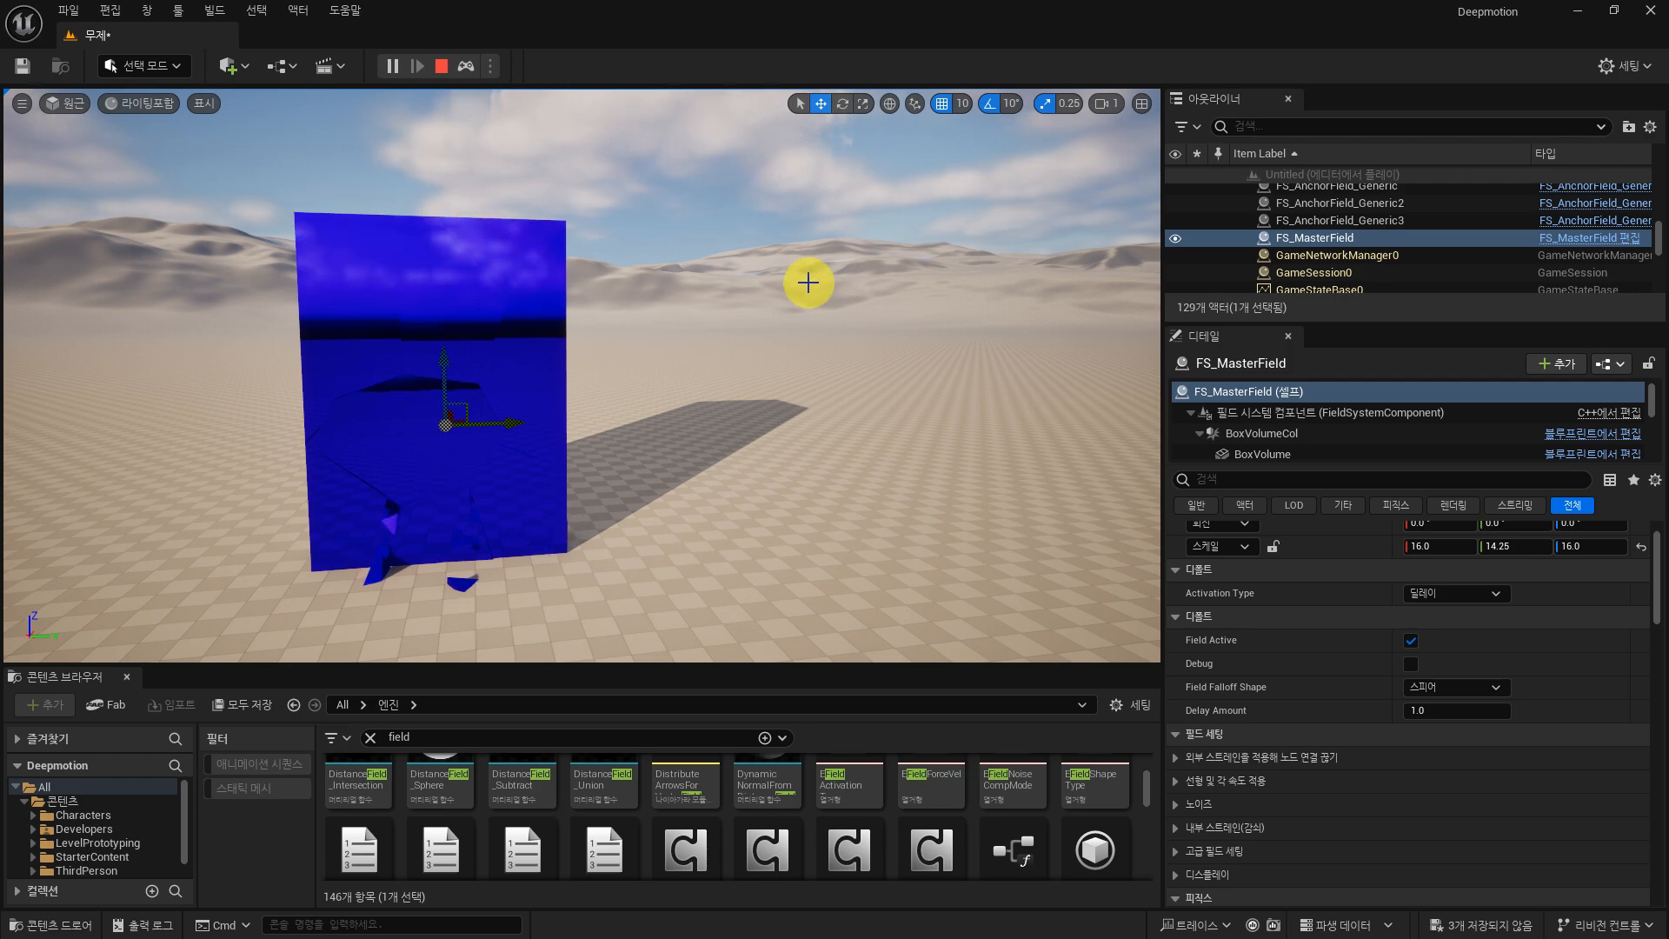
pyautogui.moveTo(809, 282)
pyautogui.keyDown('alt'); pyautogui.mouseDown()
pyautogui.moveTo(686, 383)
pyautogui.moveTo(418, 339)
pyautogui.moveTo(409, 317)
pyautogui.moveTo(678, 278)
pyautogui.moveTo(835, 300)
pyautogui.mouseUp(); pyautogui.keyUp('alt')
pyautogui.click(440, 66)
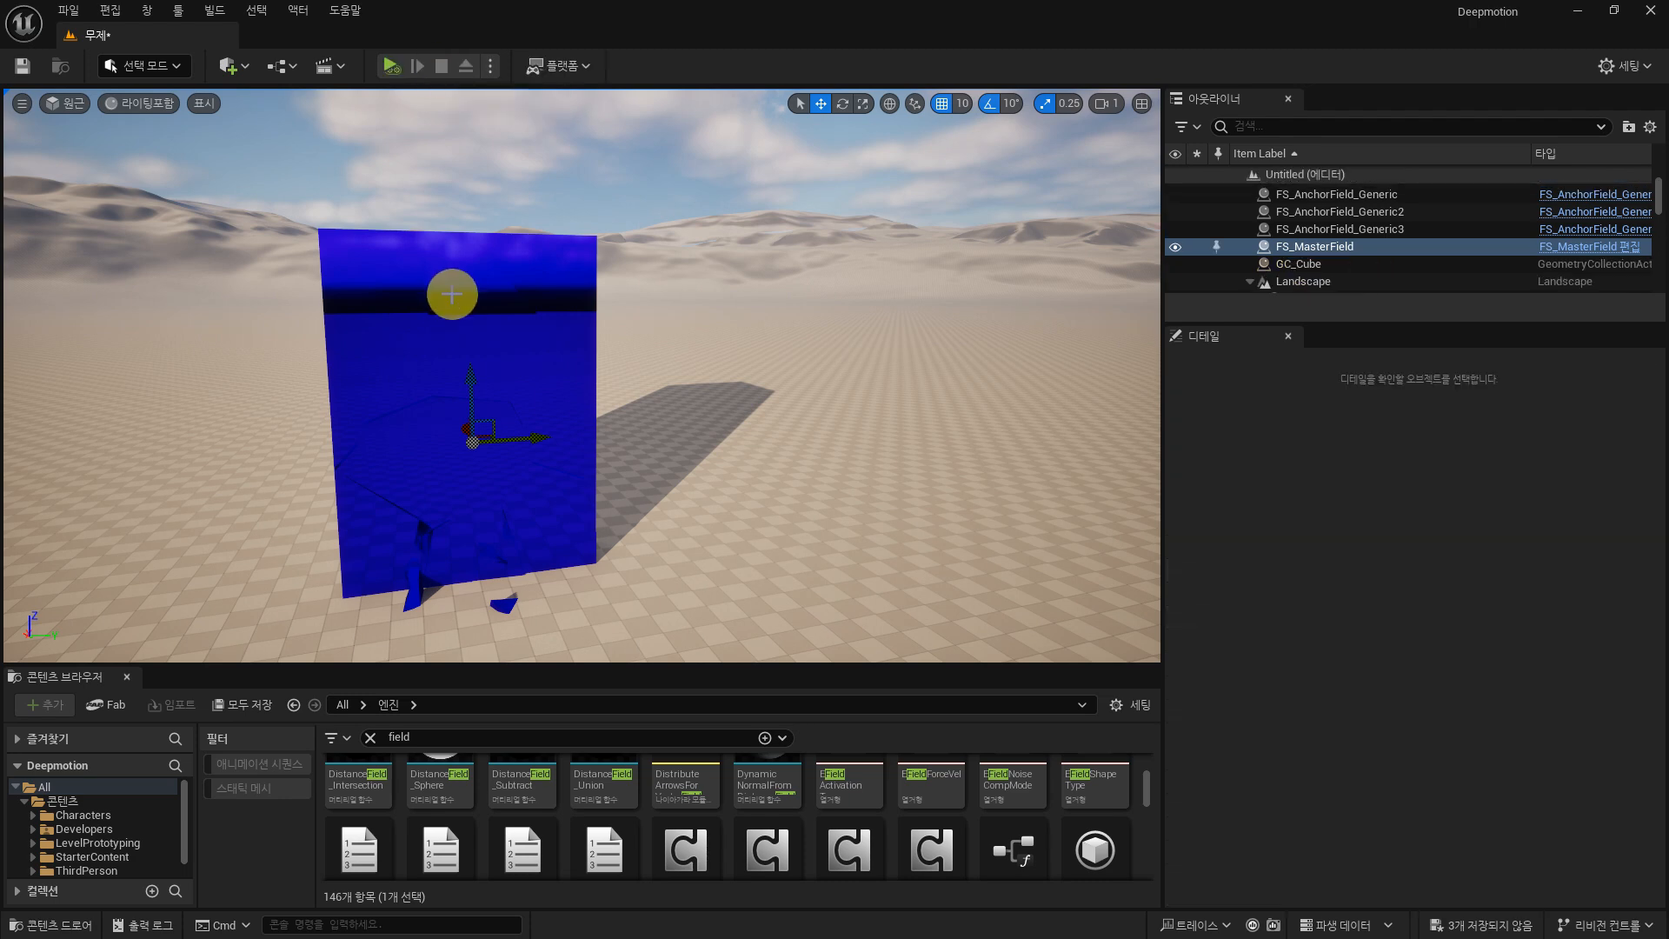
# Step: Delete FS_AnchorField_Generic3 despite its reference in GC_Cube, and run and stop a simulation with the two remaining anchor fields
pyautogui.click(190, 351)
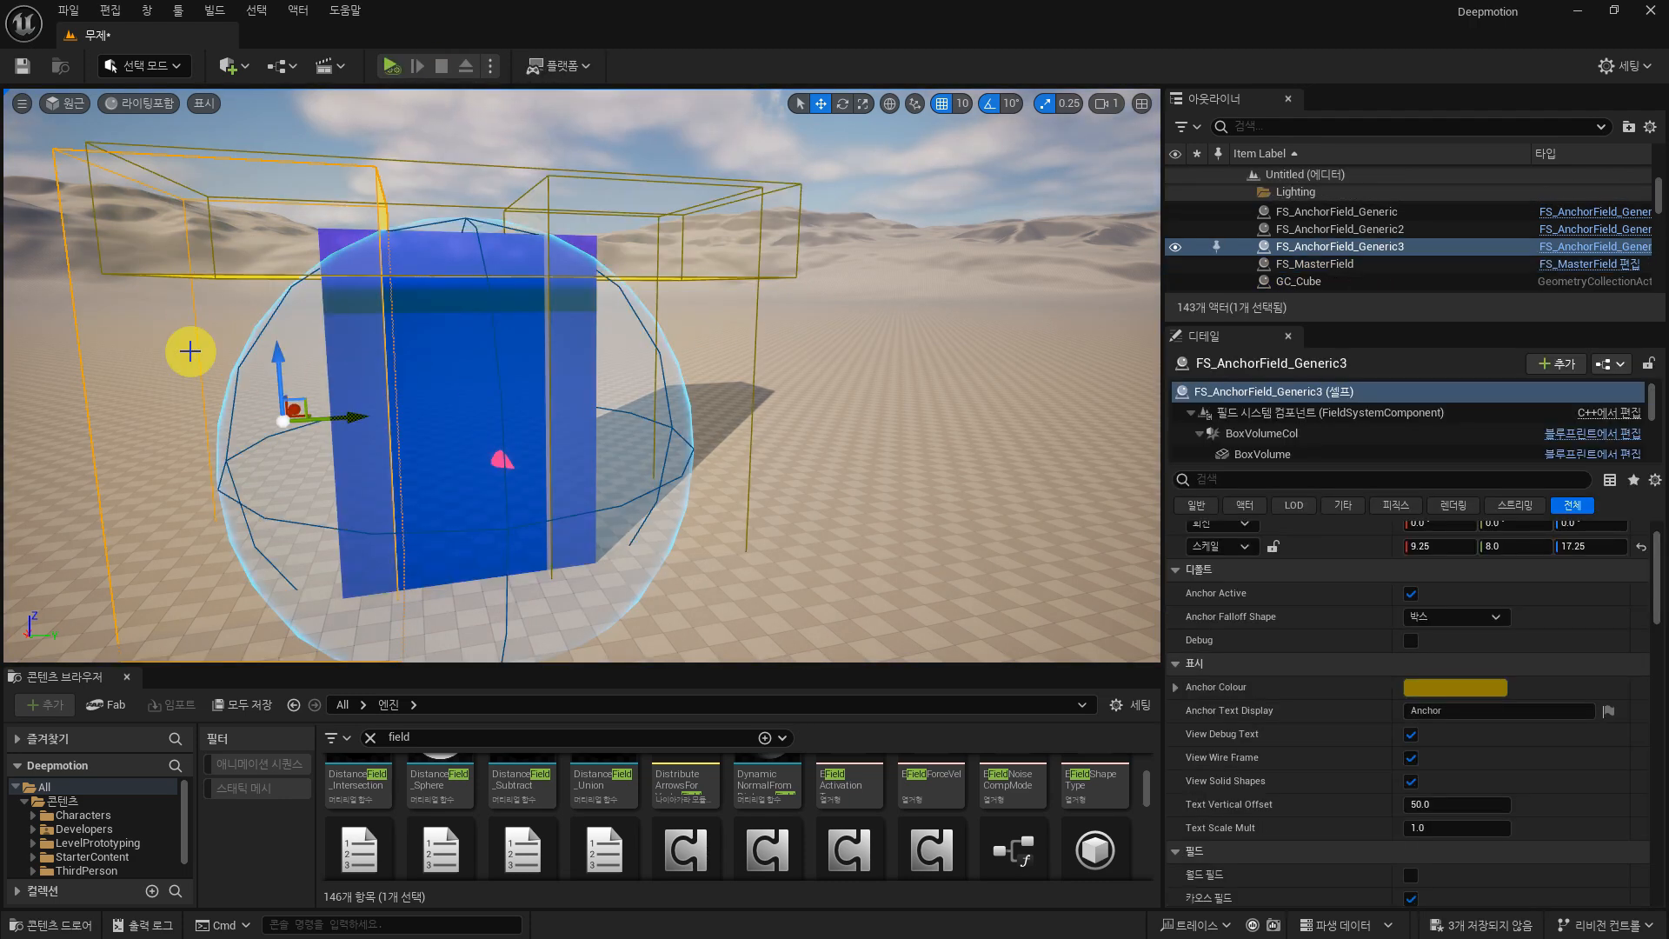
pyautogui.press('Delete')
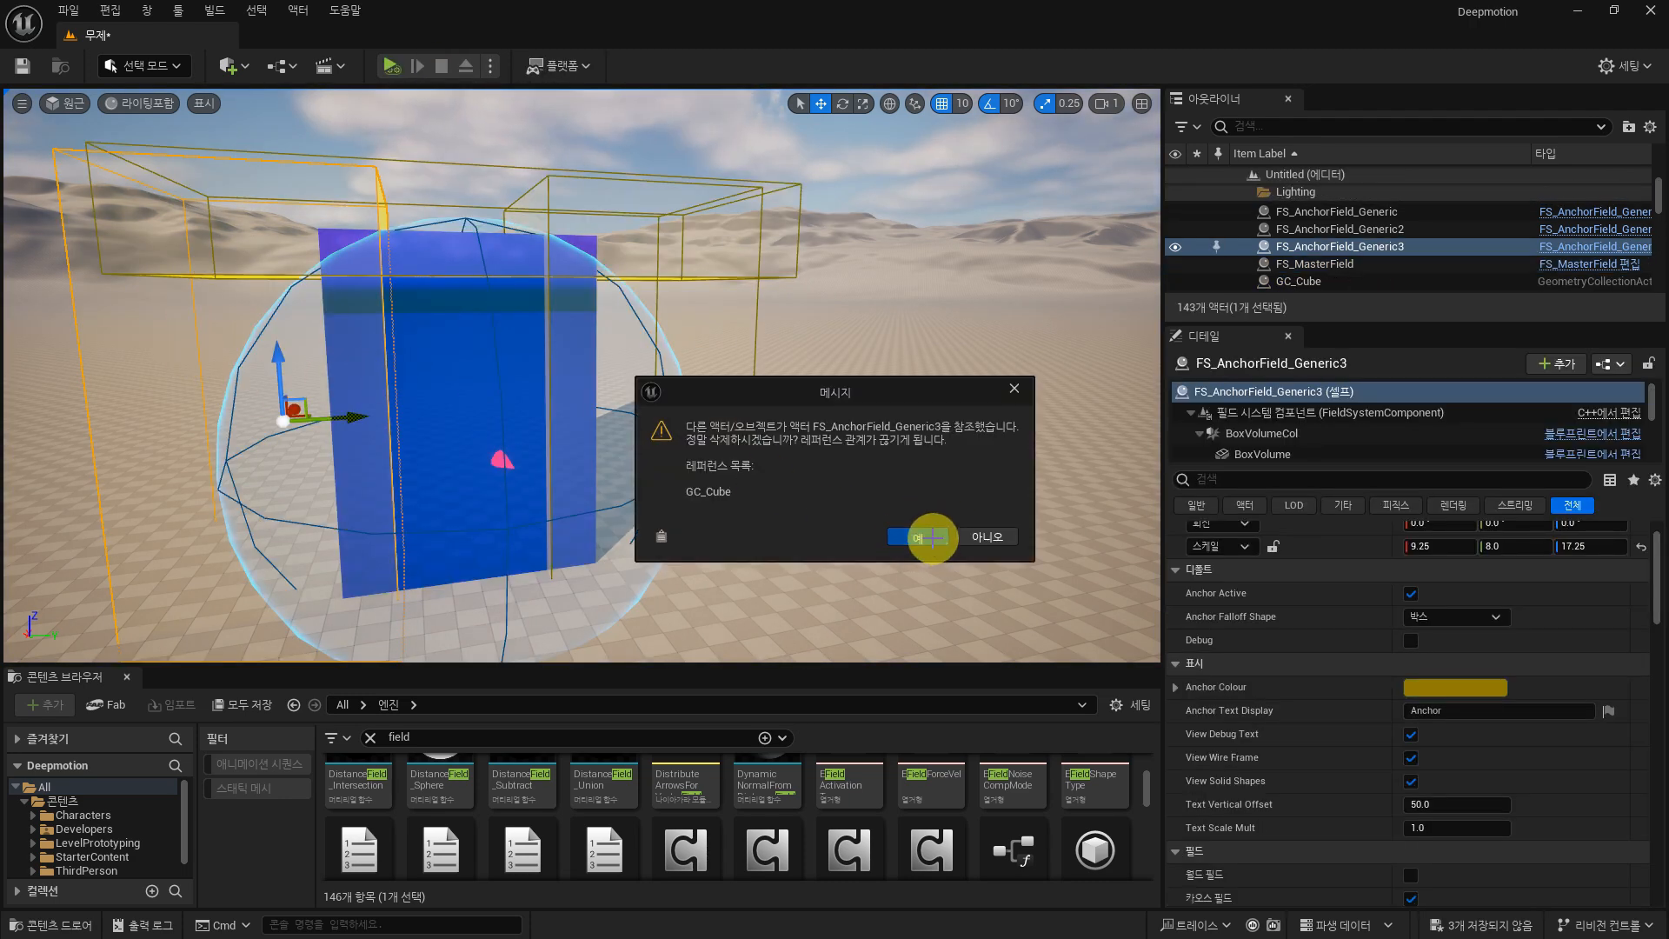
pyautogui.click(921, 537)
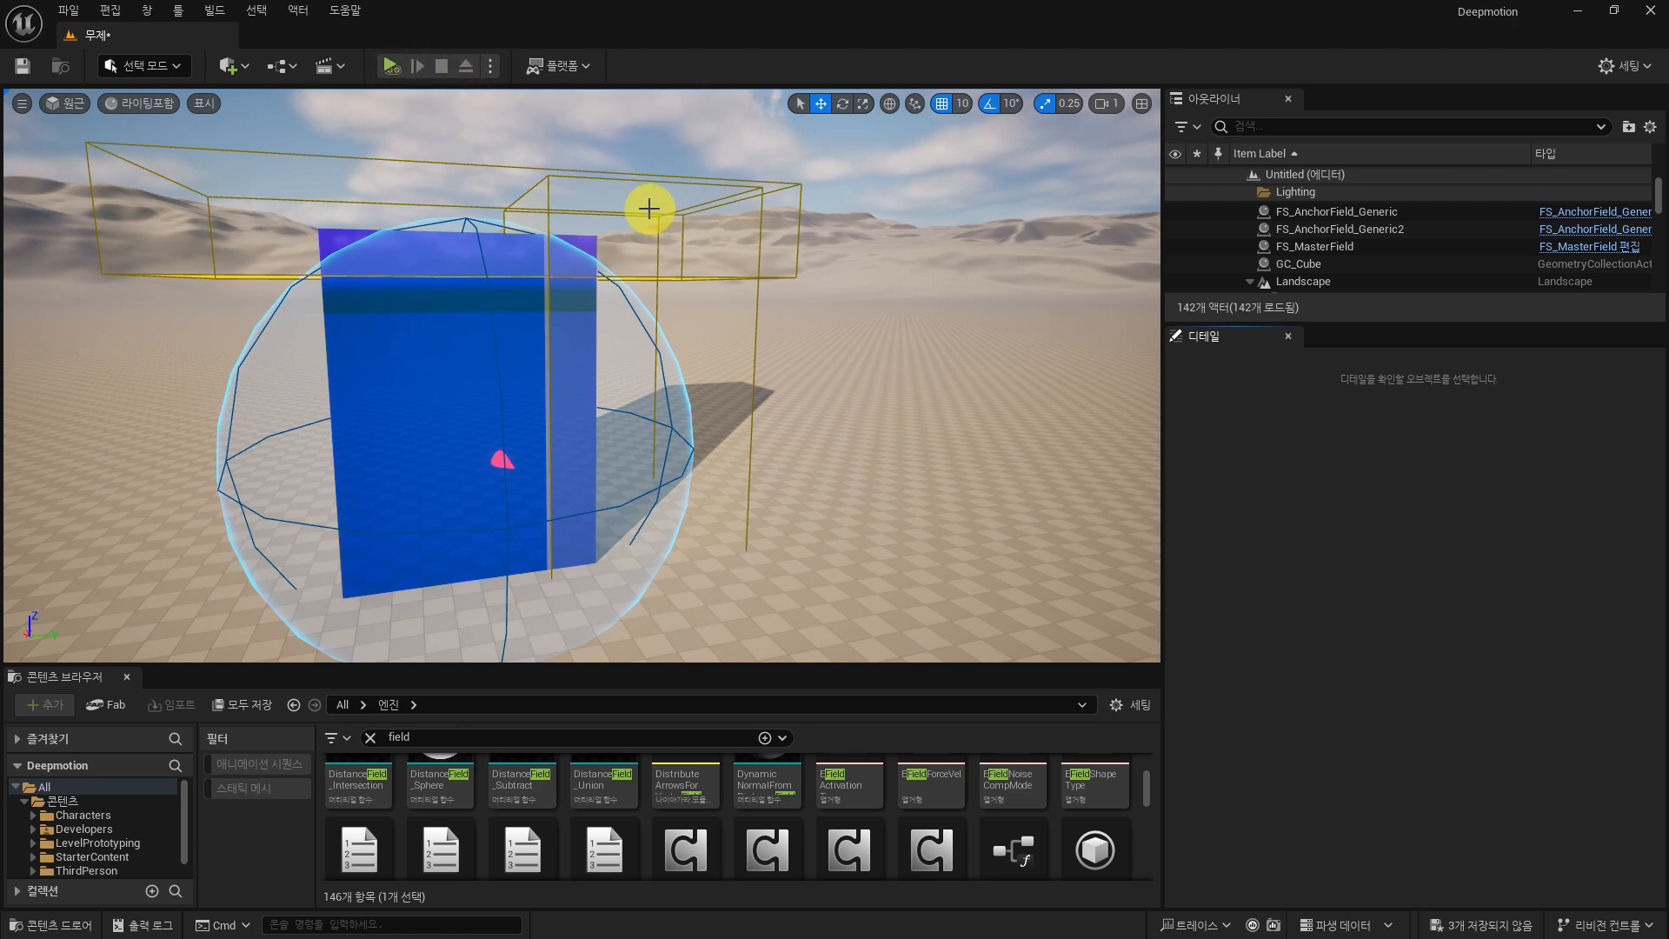
pyautogui.click(392, 67)
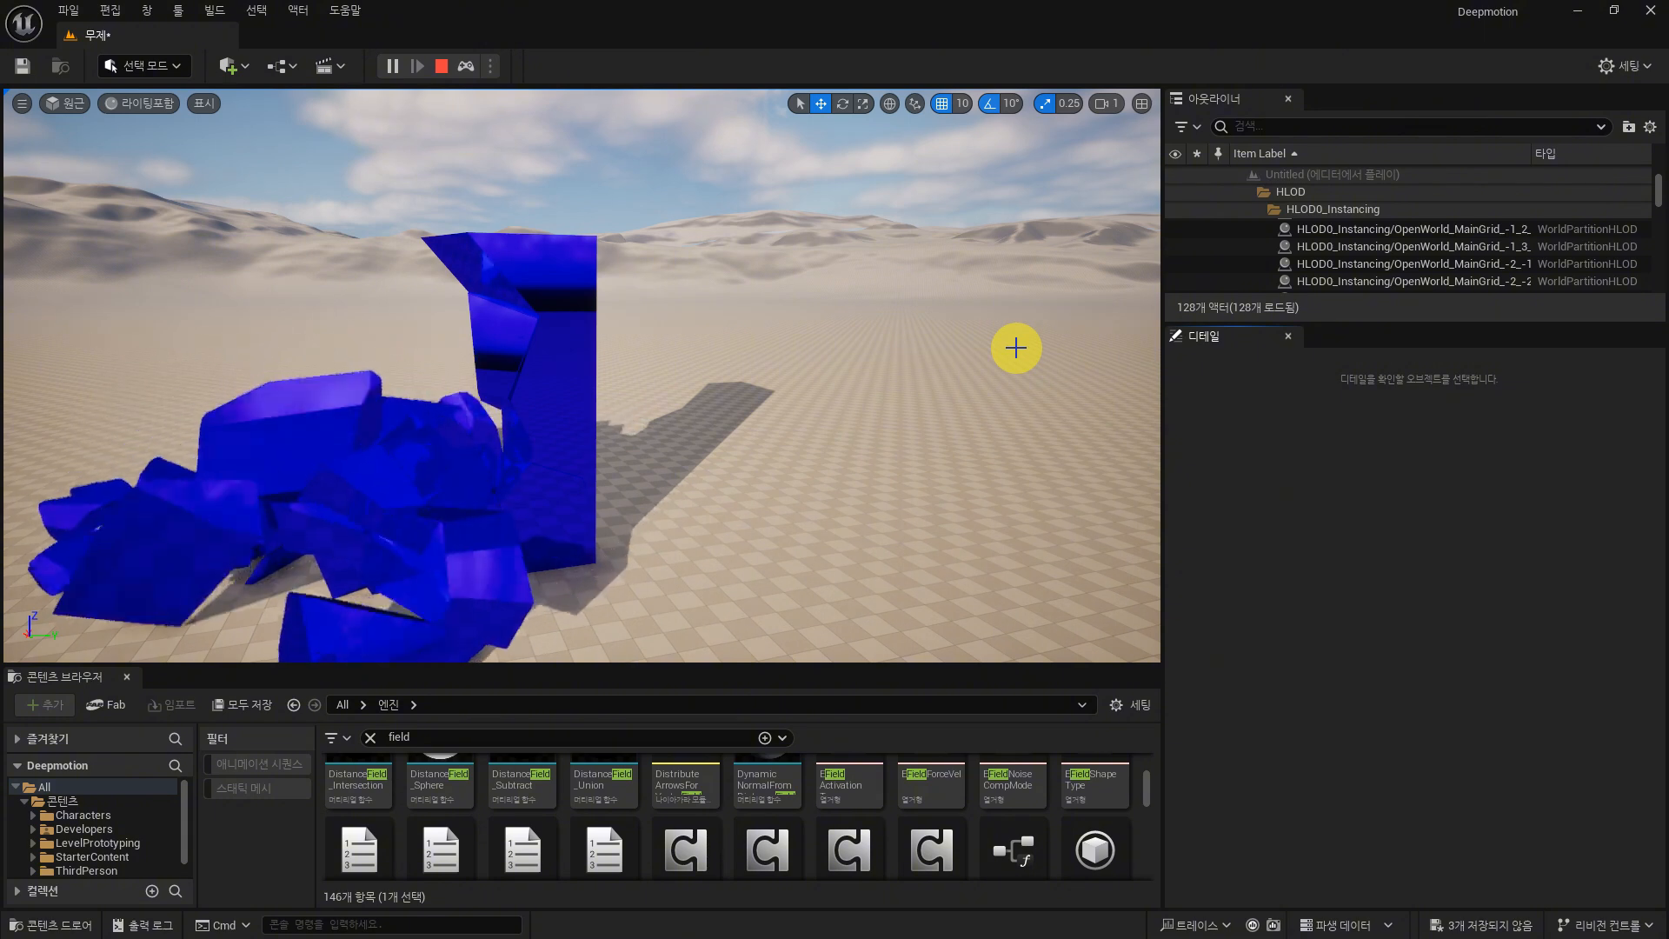
pyautogui.click(440, 66)
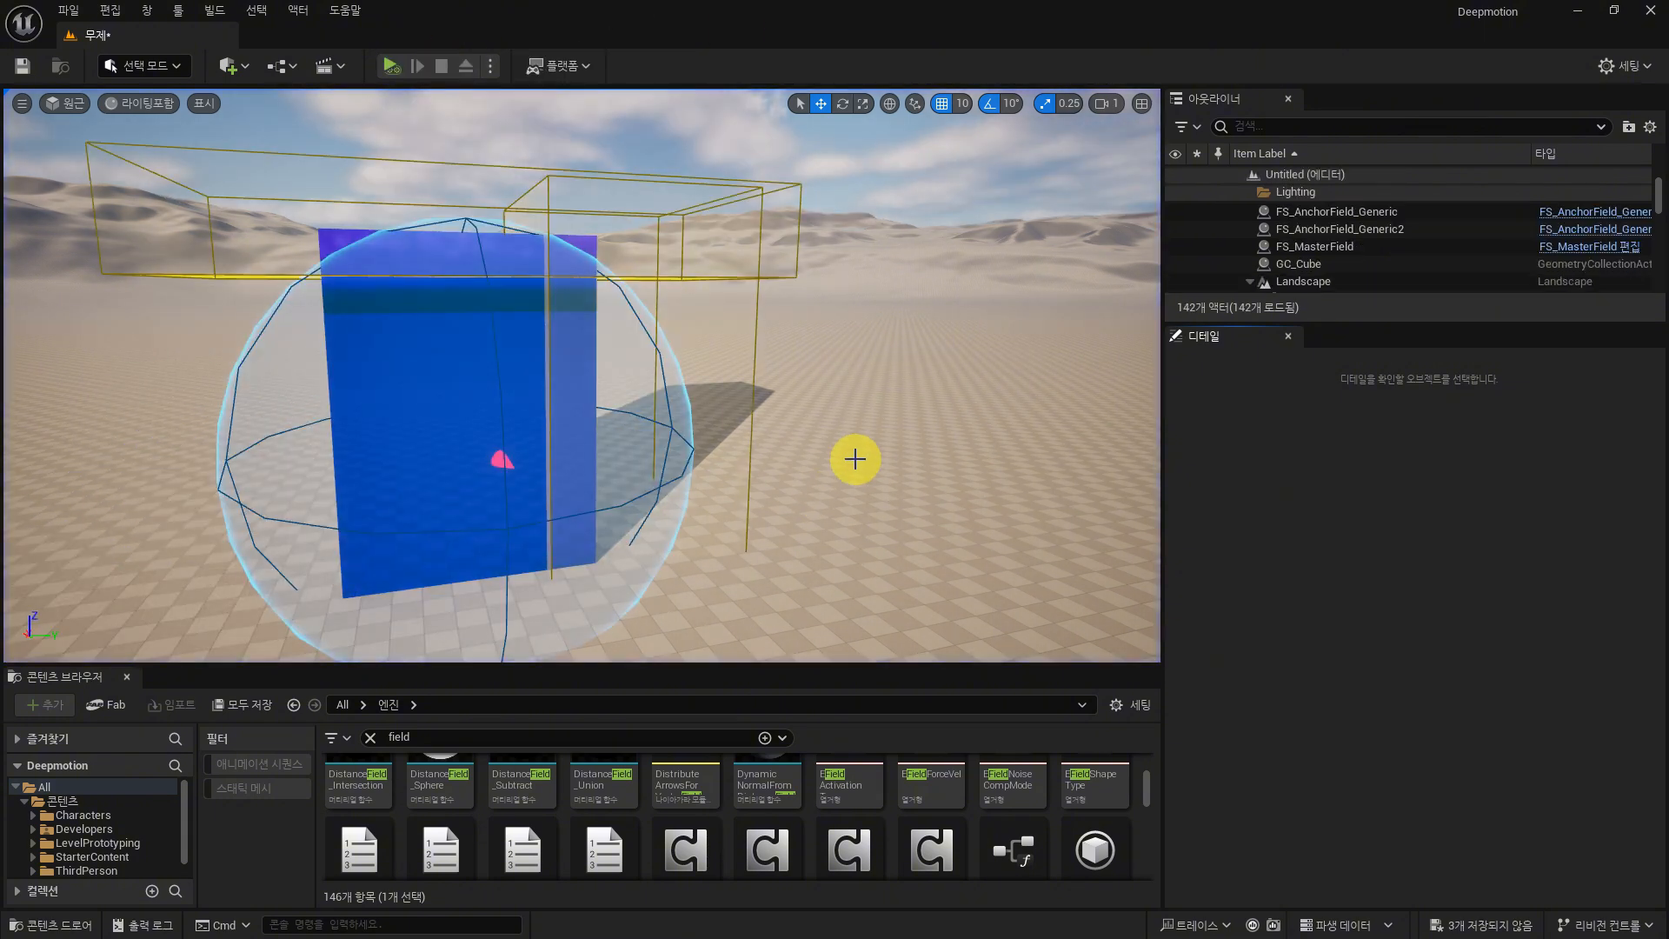
# Step: Move FS_MasterField sideways along its Y axis until its sphere lies completely clear of the cube
pyautogui.scroll(-2, 856, 459)
pyautogui.click(326, 426)
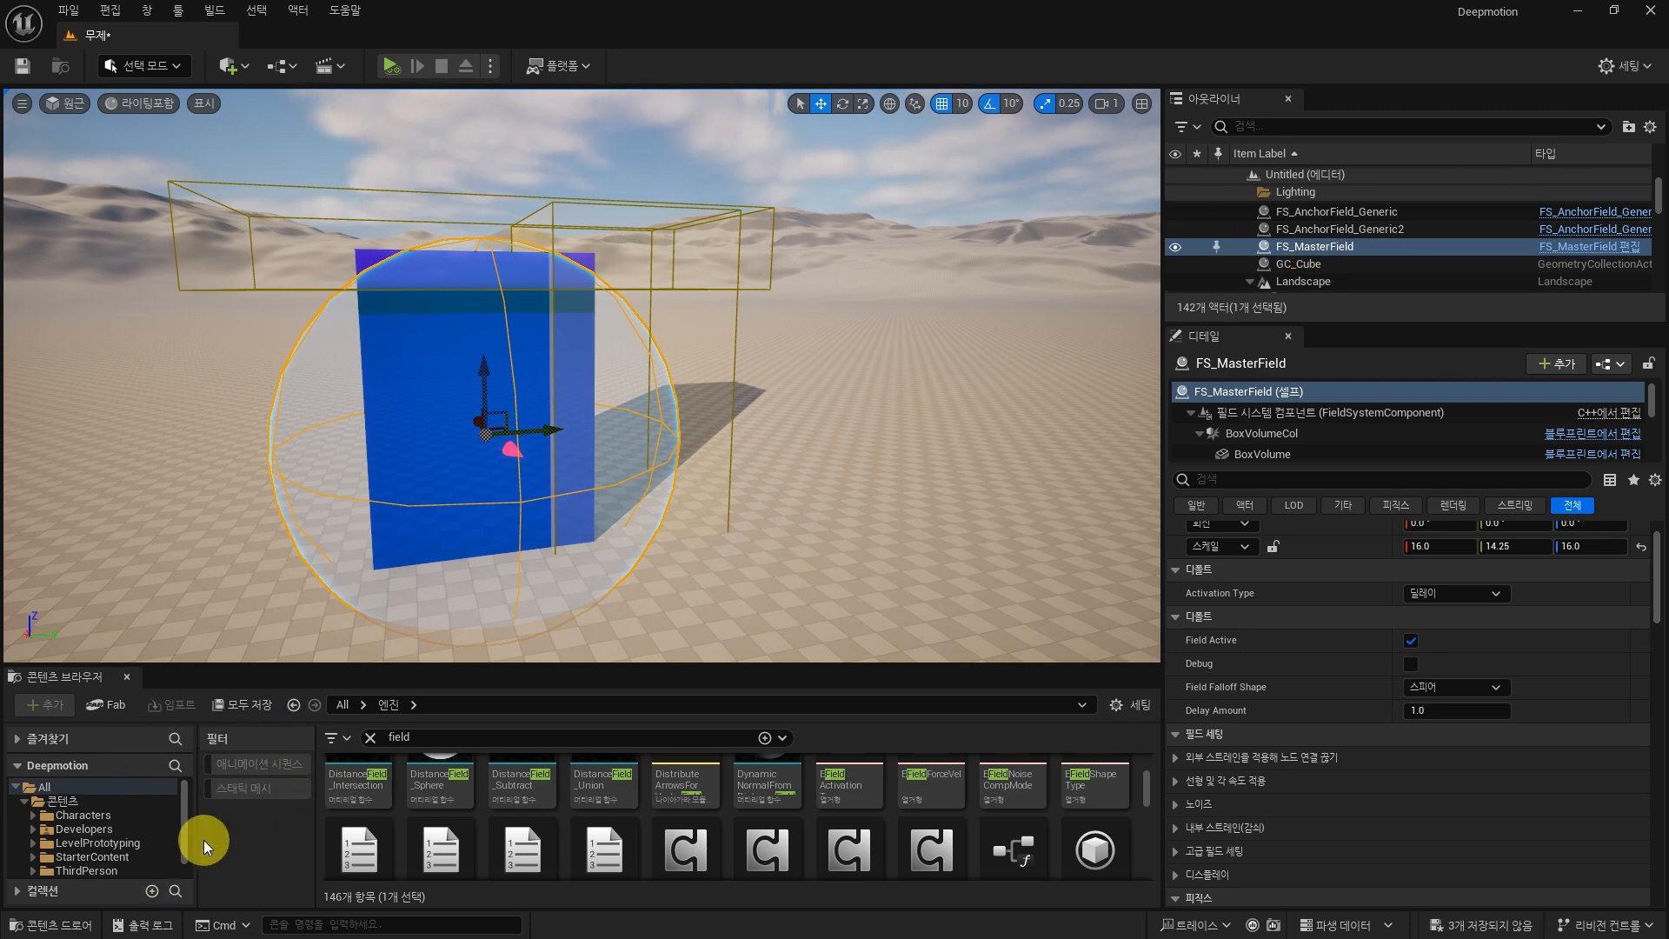
pyautogui.scroll(-4, 583, 374)
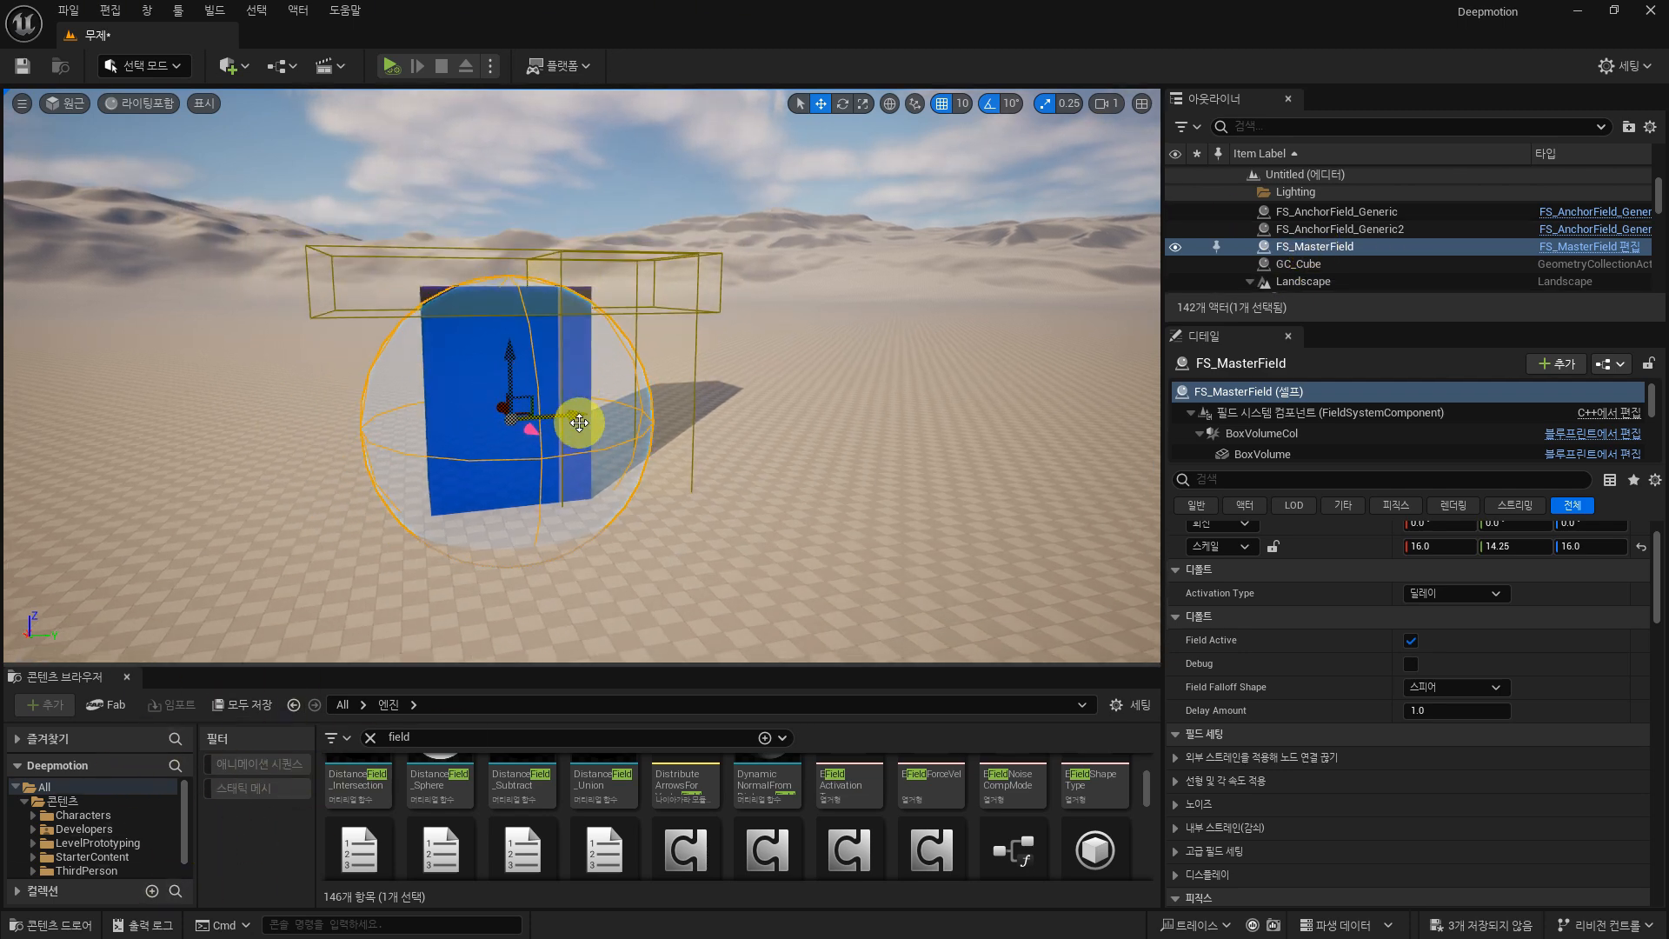
pyautogui.moveTo(556, 416); pyautogui.dragTo(265, 453)
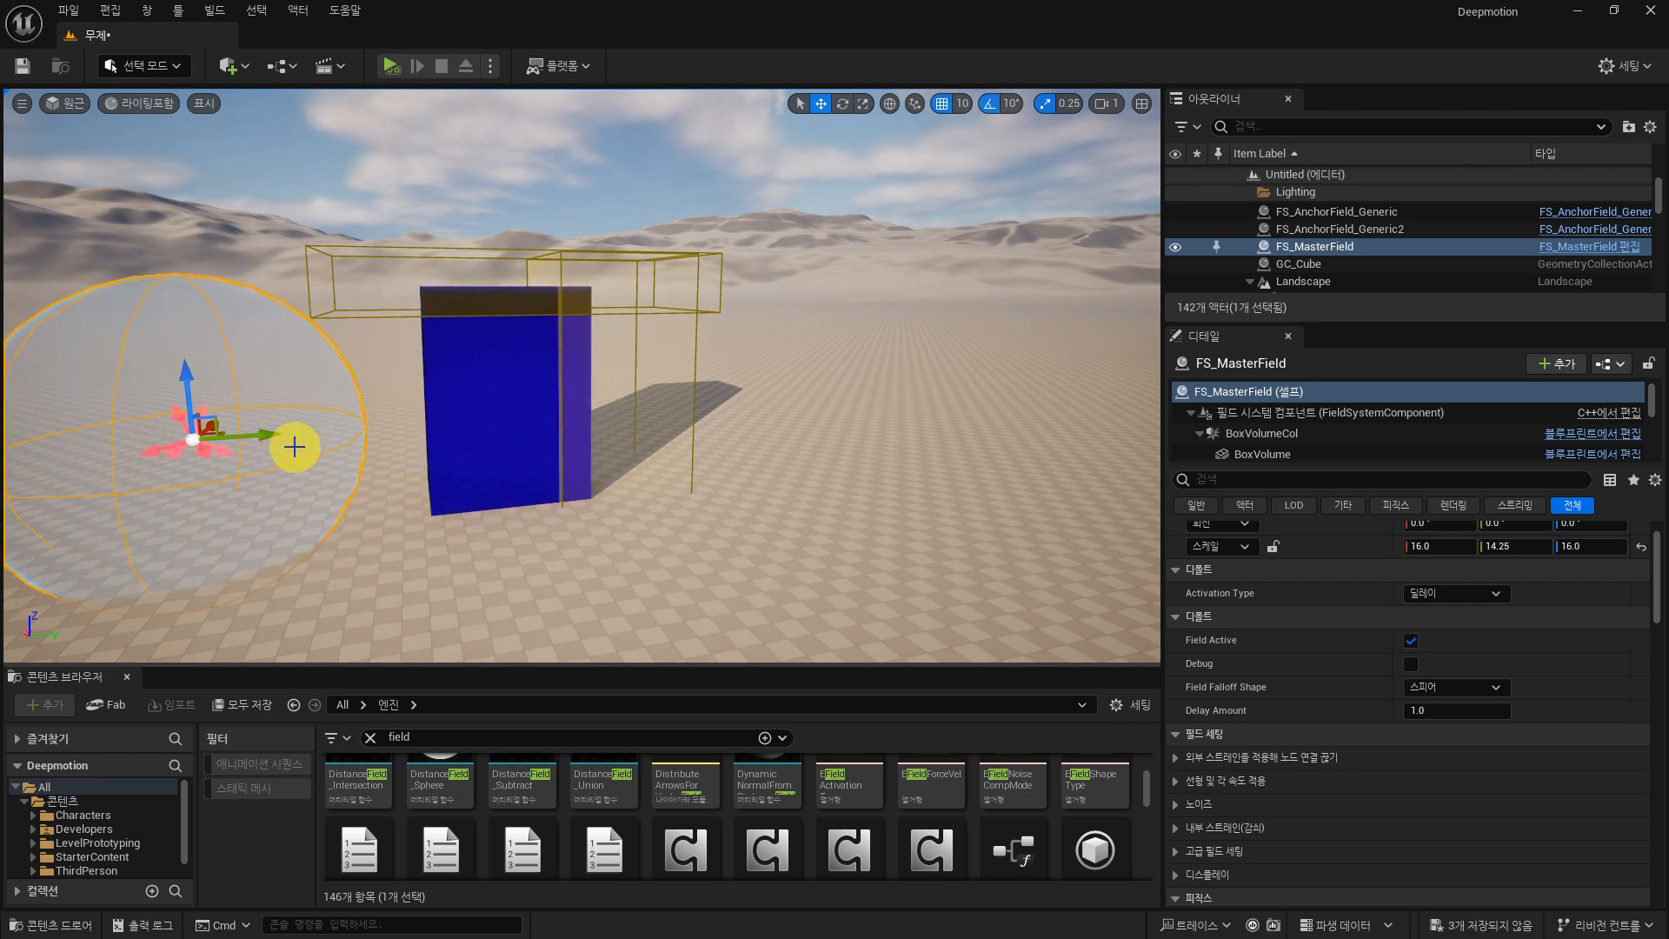
# Step: Simulate and move FS_MasterField into and around the cube while the simulation runs, and stop it
pyautogui.click(390, 67)
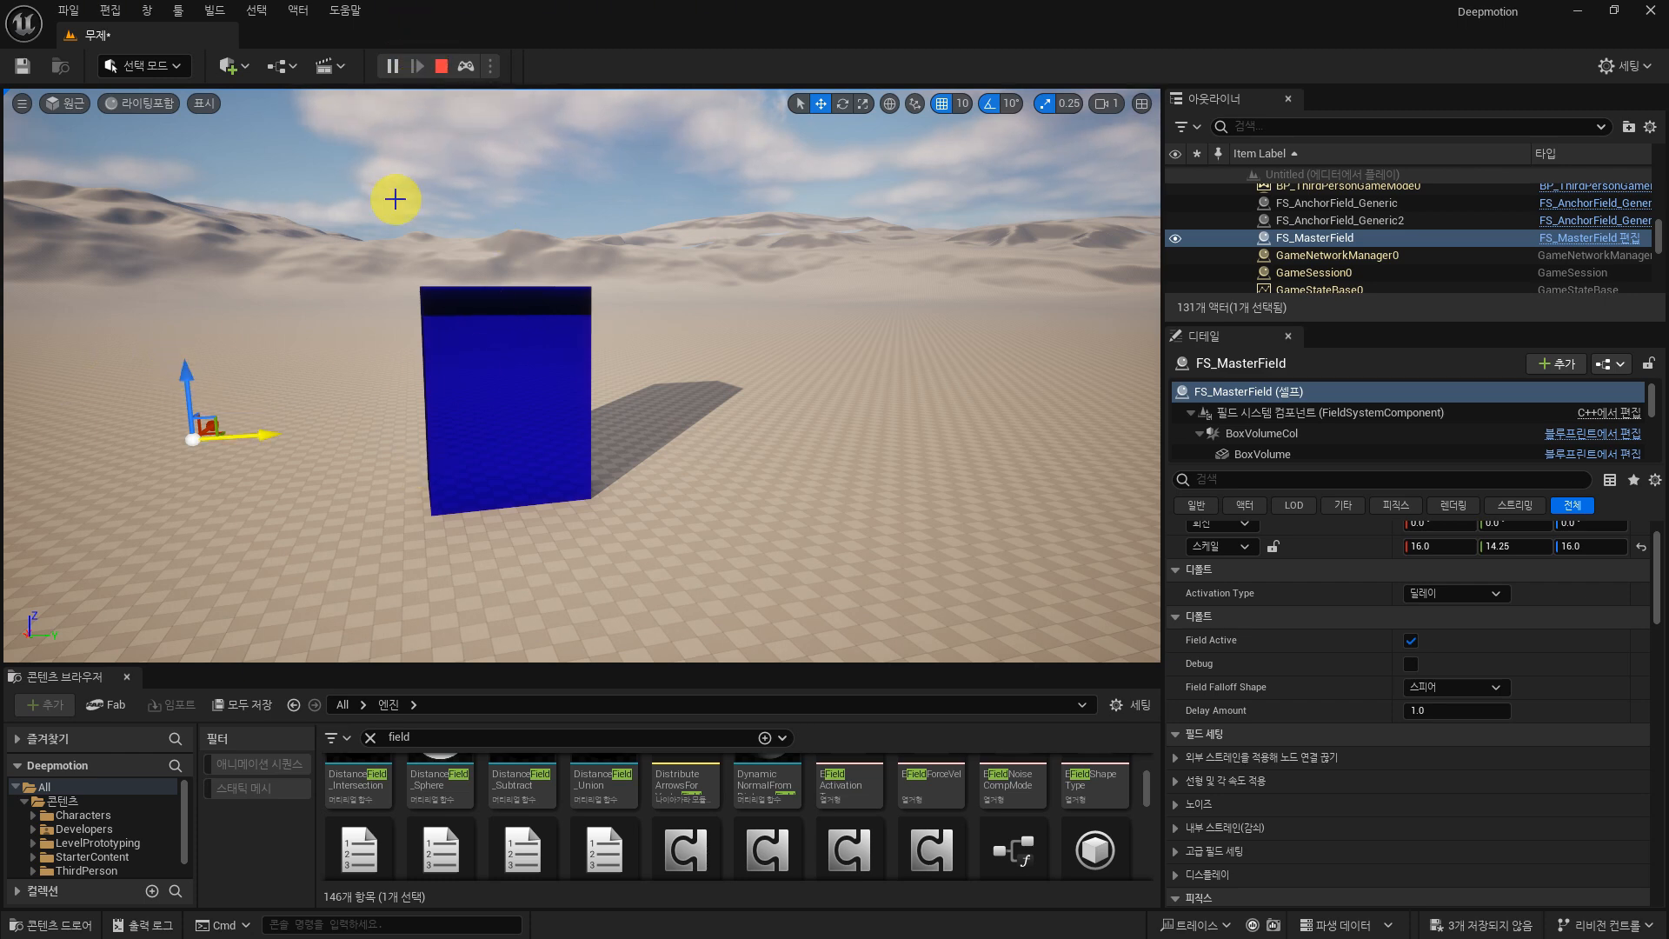
pyautogui.moveTo(259, 435); pyautogui.dragTo(400, 435)
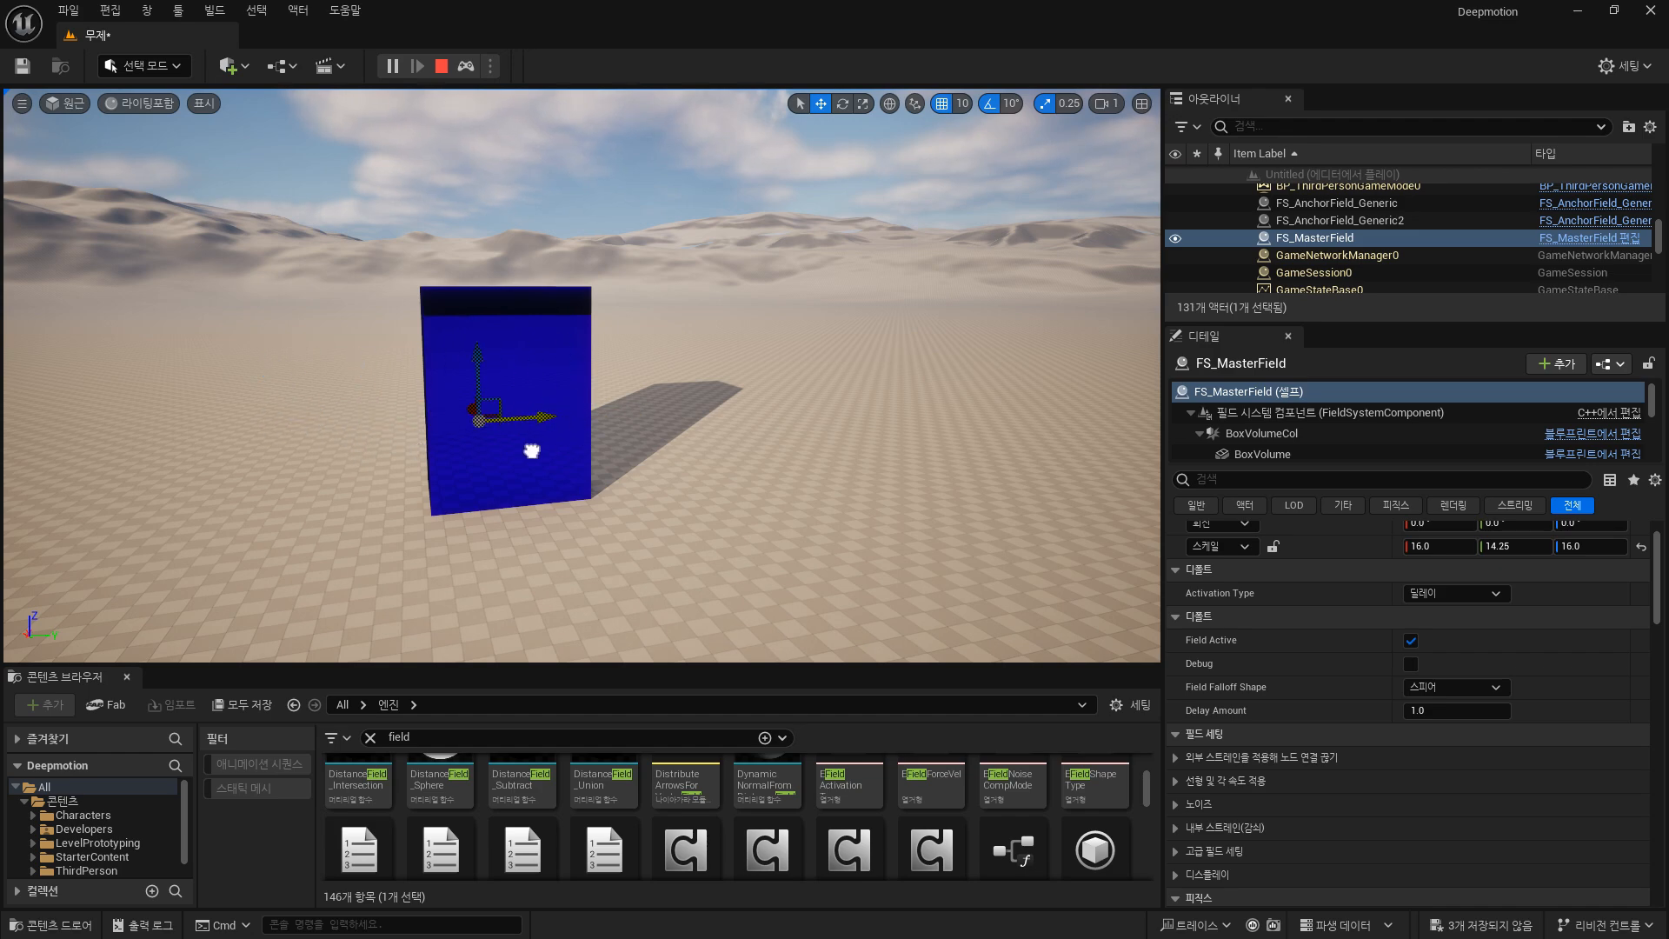
pyautogui.keyDown('alt'); pyautogui.moveTo(581, 462); pyautogui.dragTo(652, 490); pyautogui.keyUp('alt')
pyautogui.moveTo(360, 420); pyautogui.dragTo(652, 463)
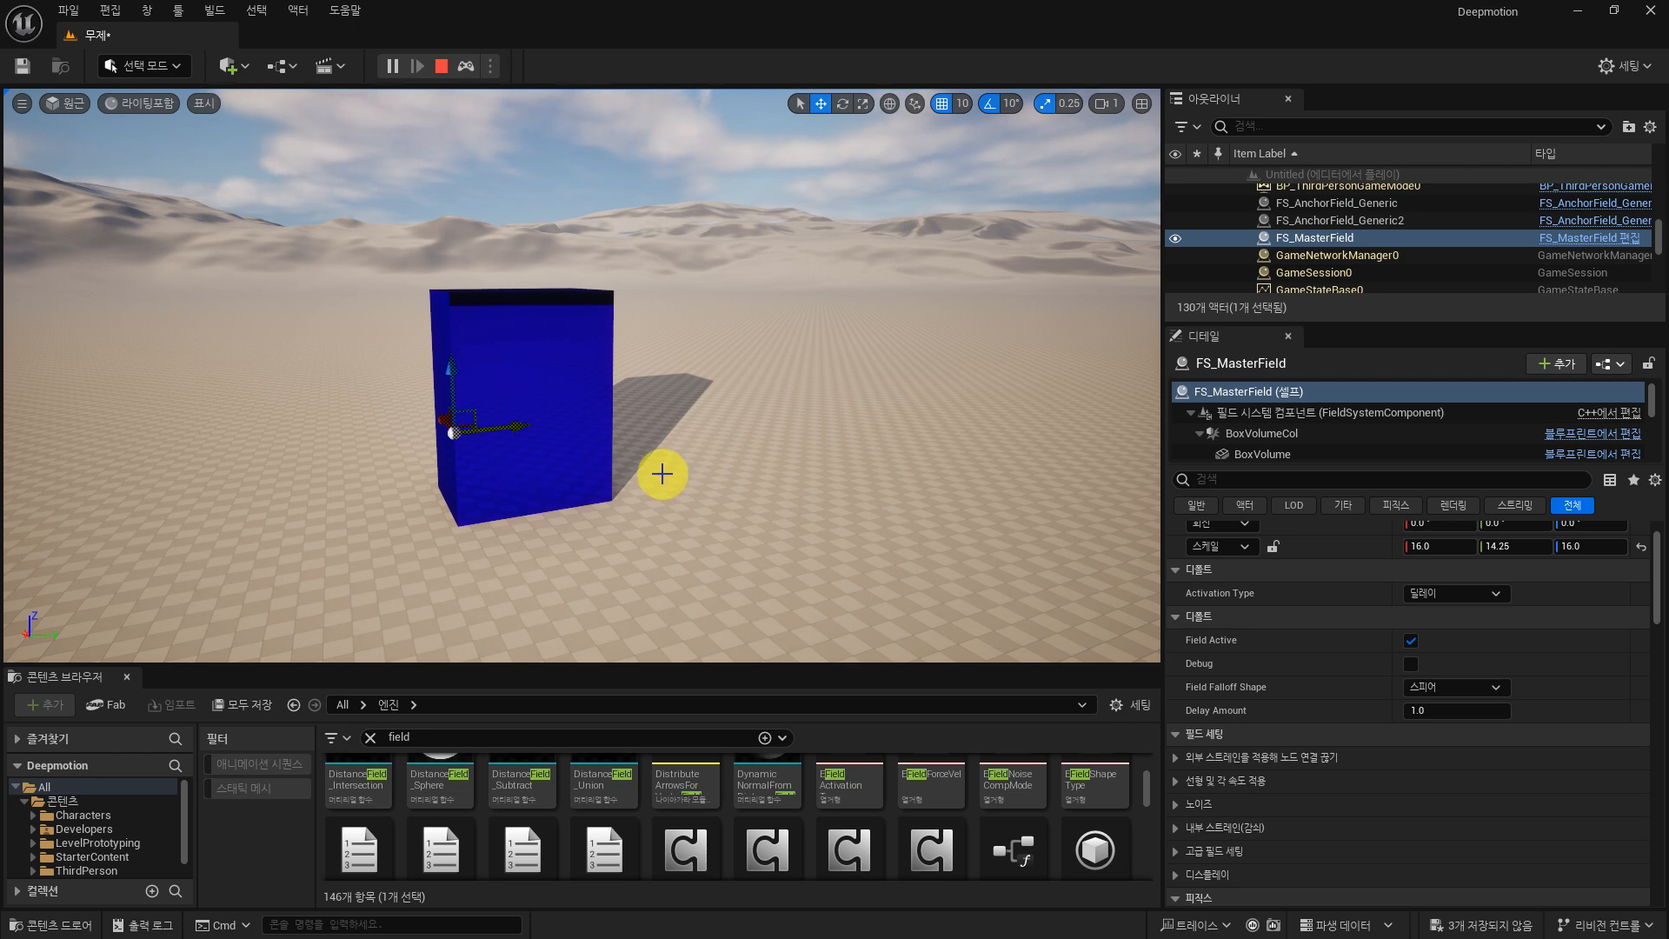
pyautogui.click(441, 66)
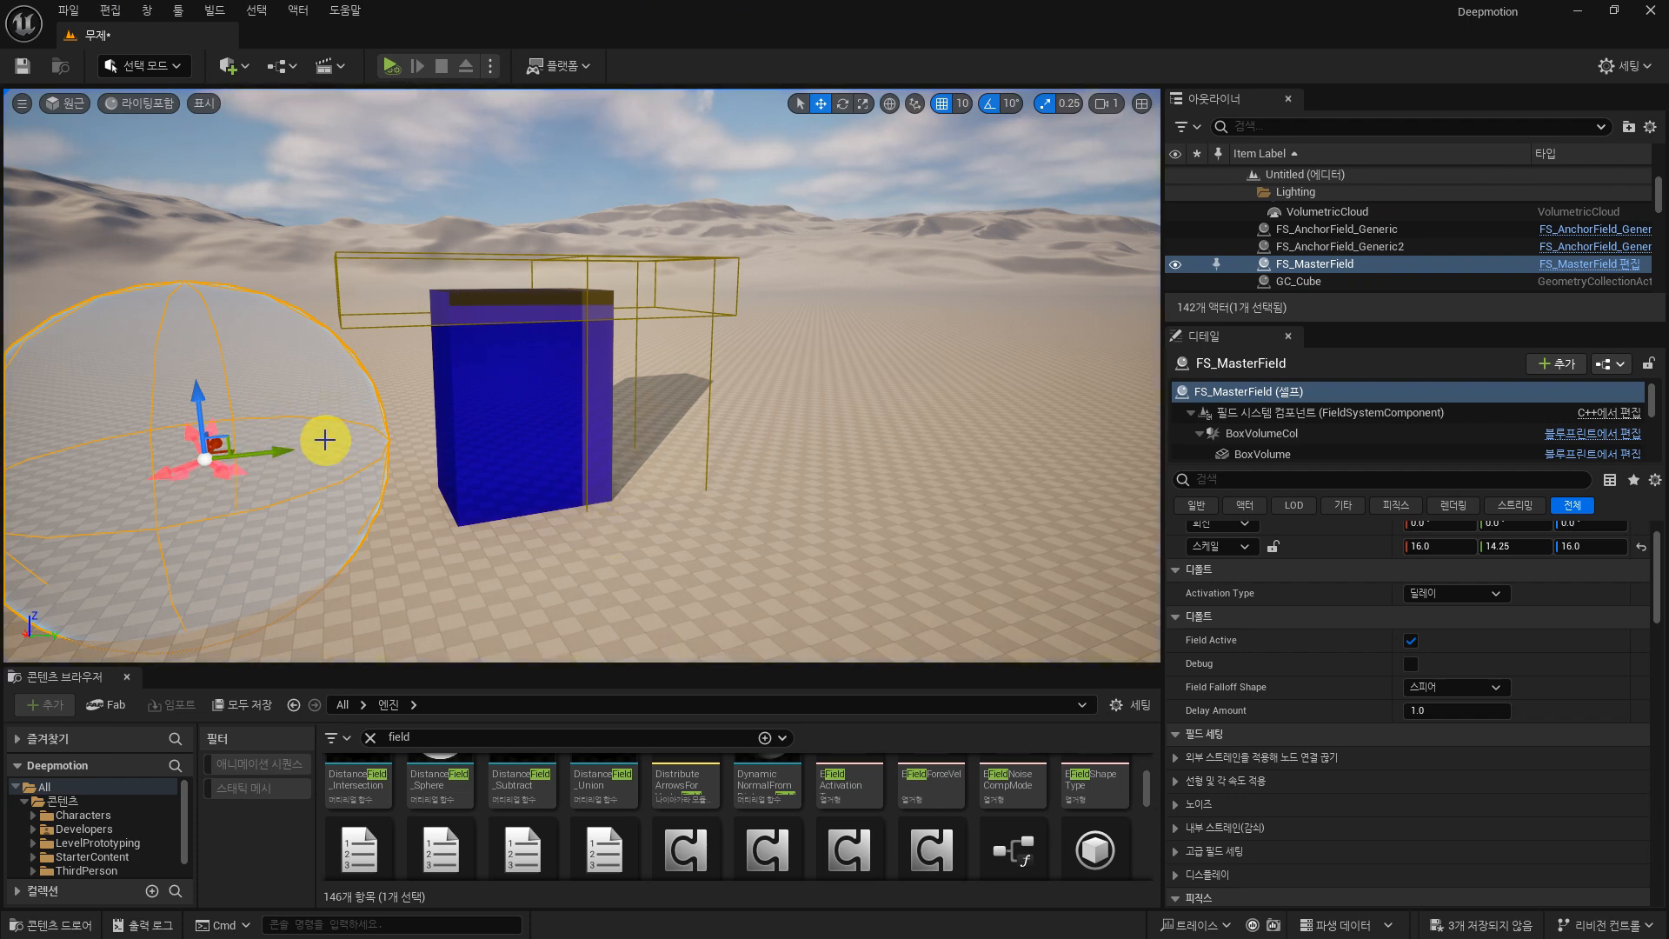
# Step: Delete FS_MasterField and place an FS_BombField_Prototype from the engine content beside the cube's unanchored side, raised above the ground
pyautogui.press('Delete')
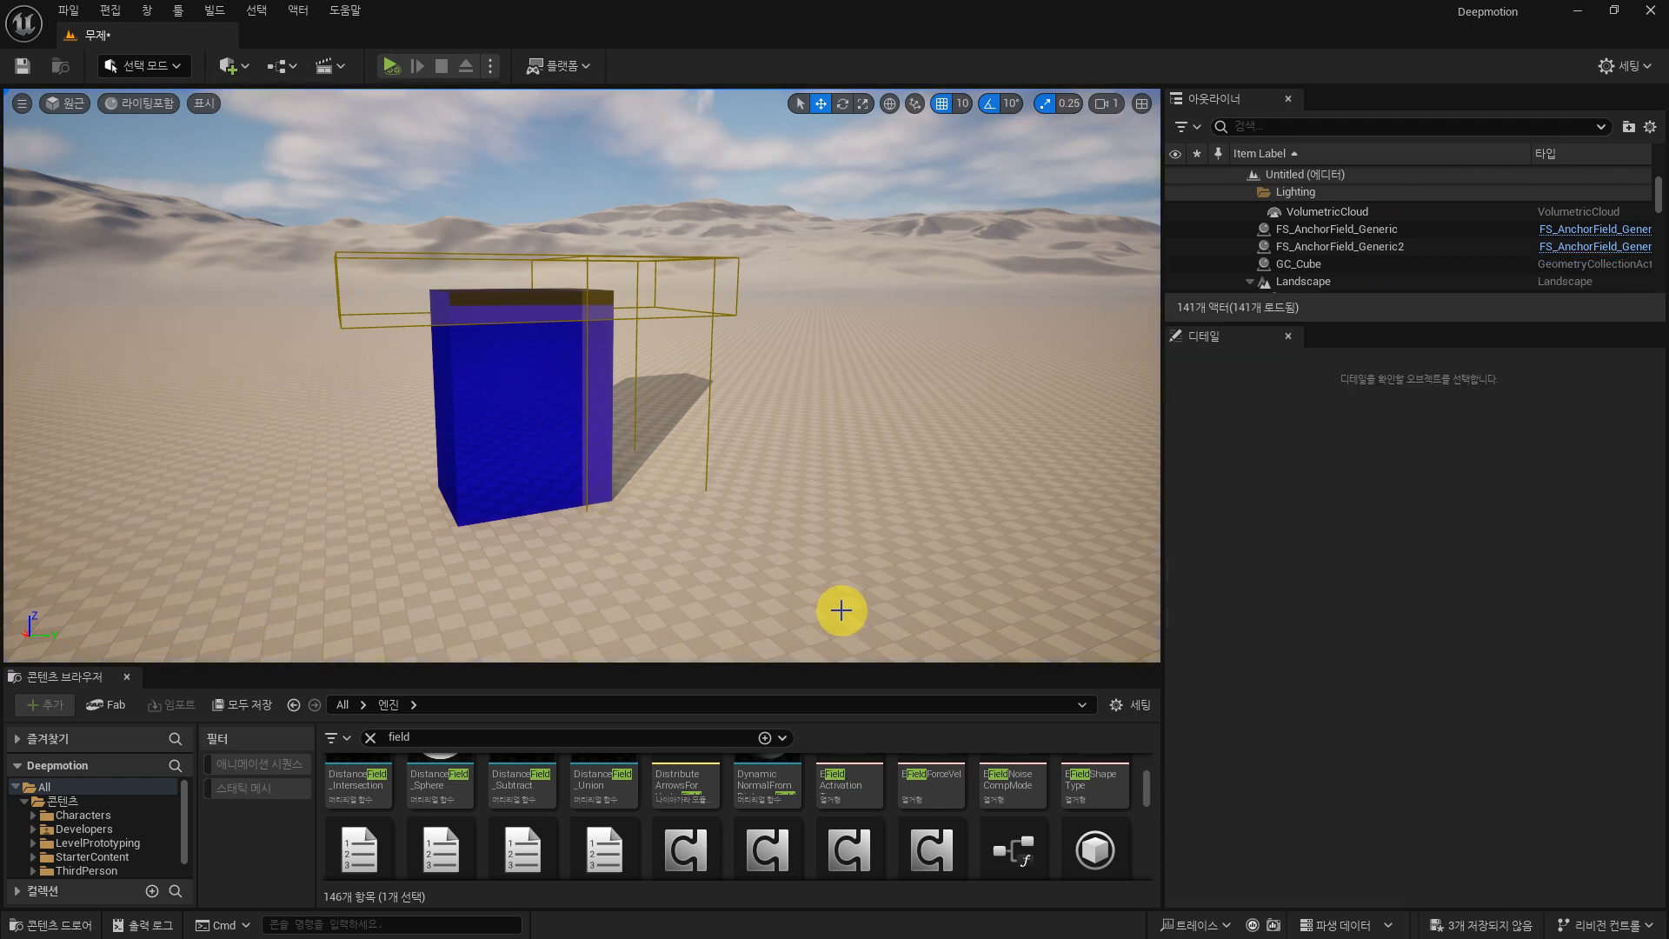
pyautogui.moveTo(653, 663); pyautogui.dragTo(675, 463)
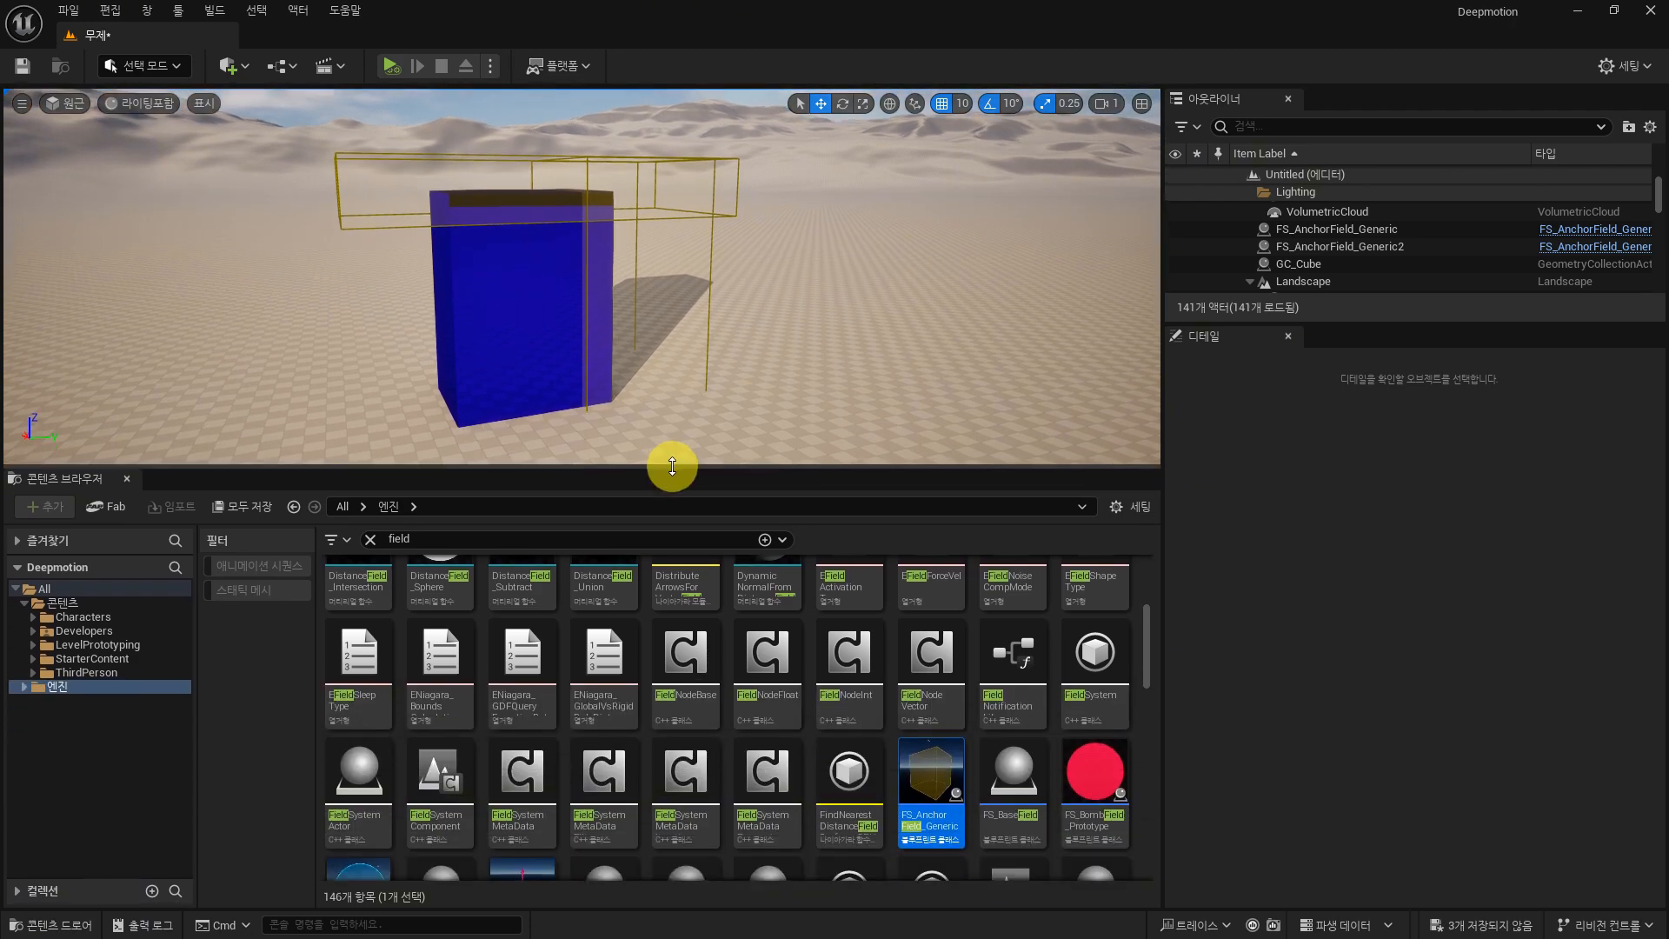
pyautogui.click(1076, 784)
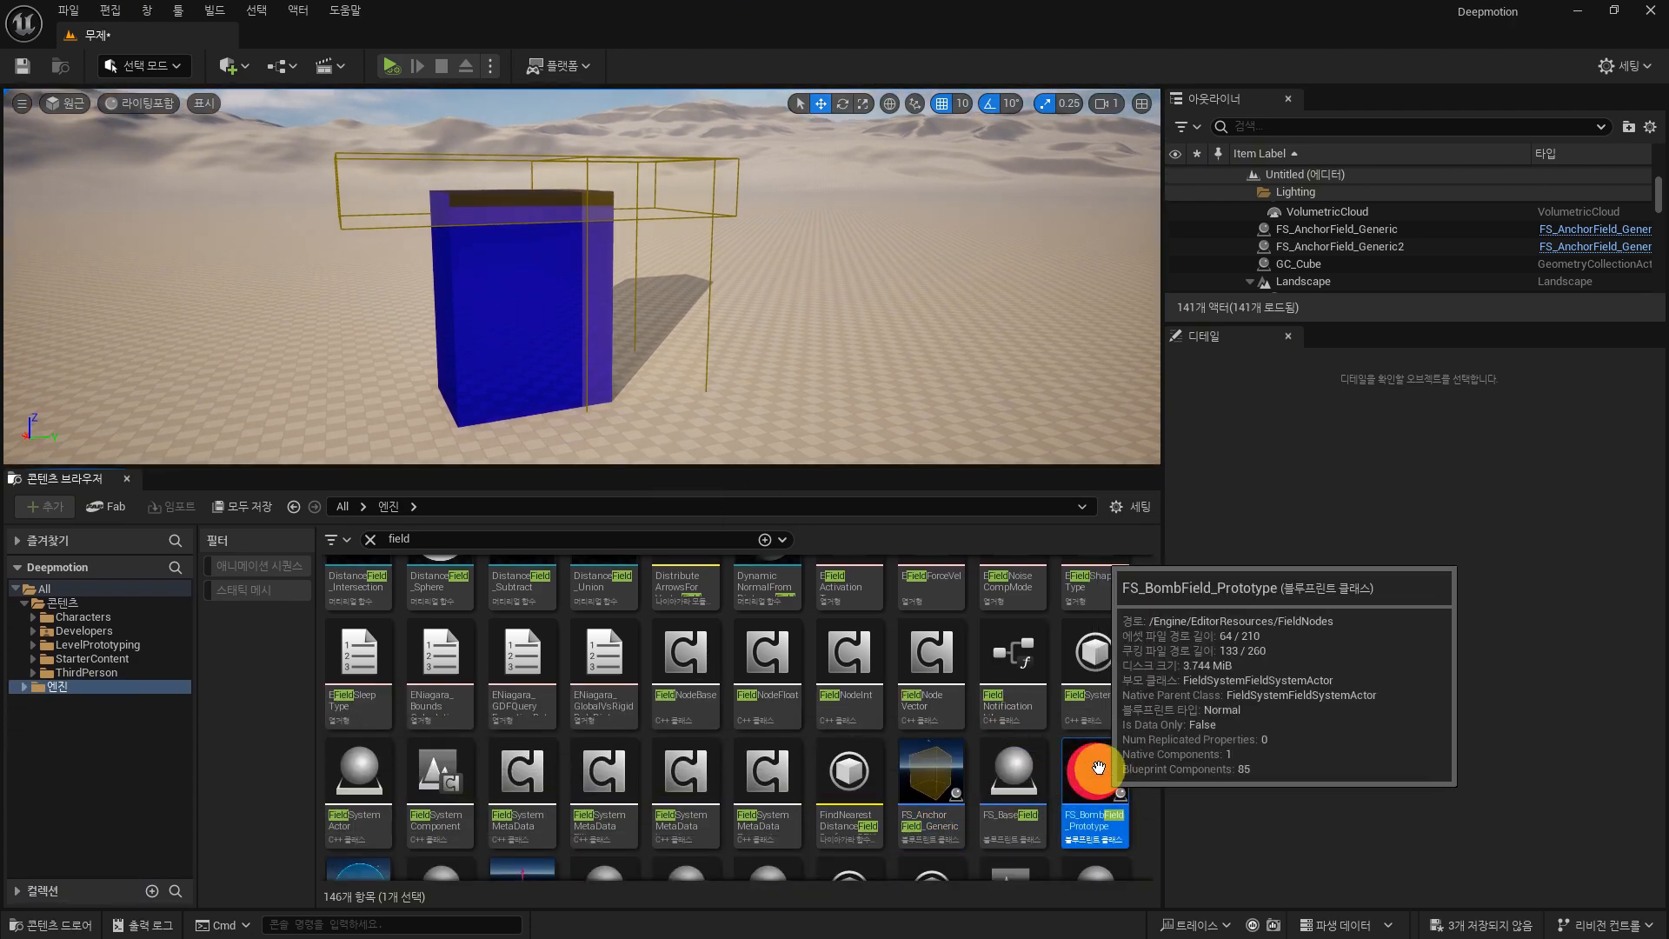
pyautogui.moveTo(400, 428); pyautogui.dragTo(405, 278)
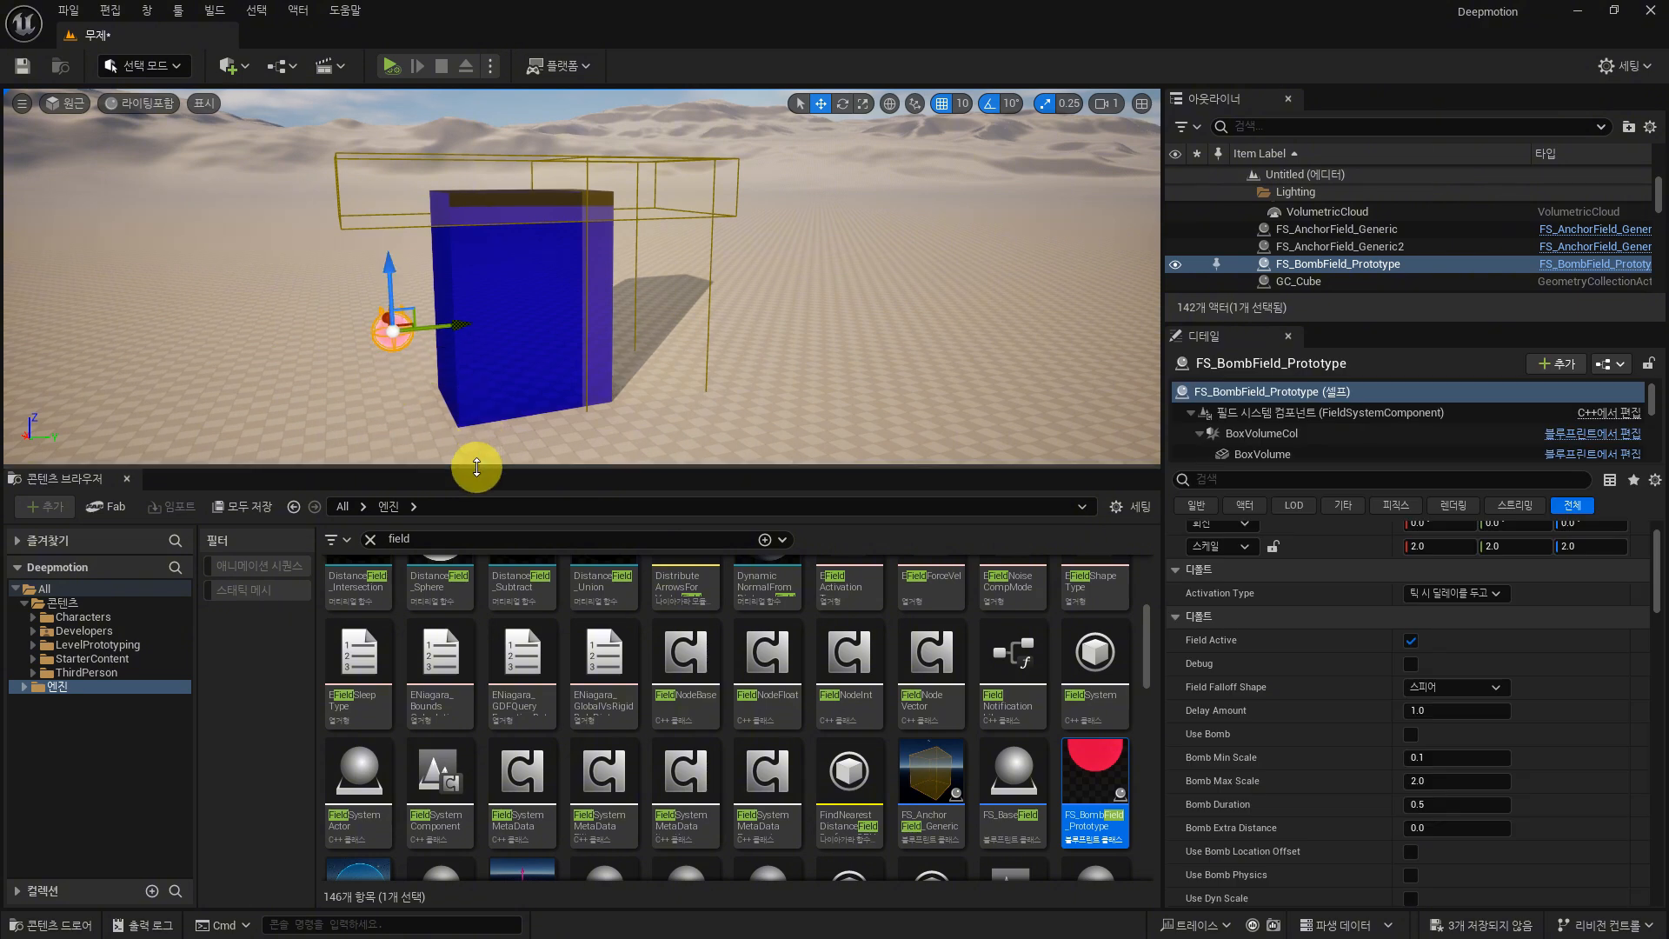
pyautogui.moveTo(477, 468); pyautogui.dragTo(468, 653)
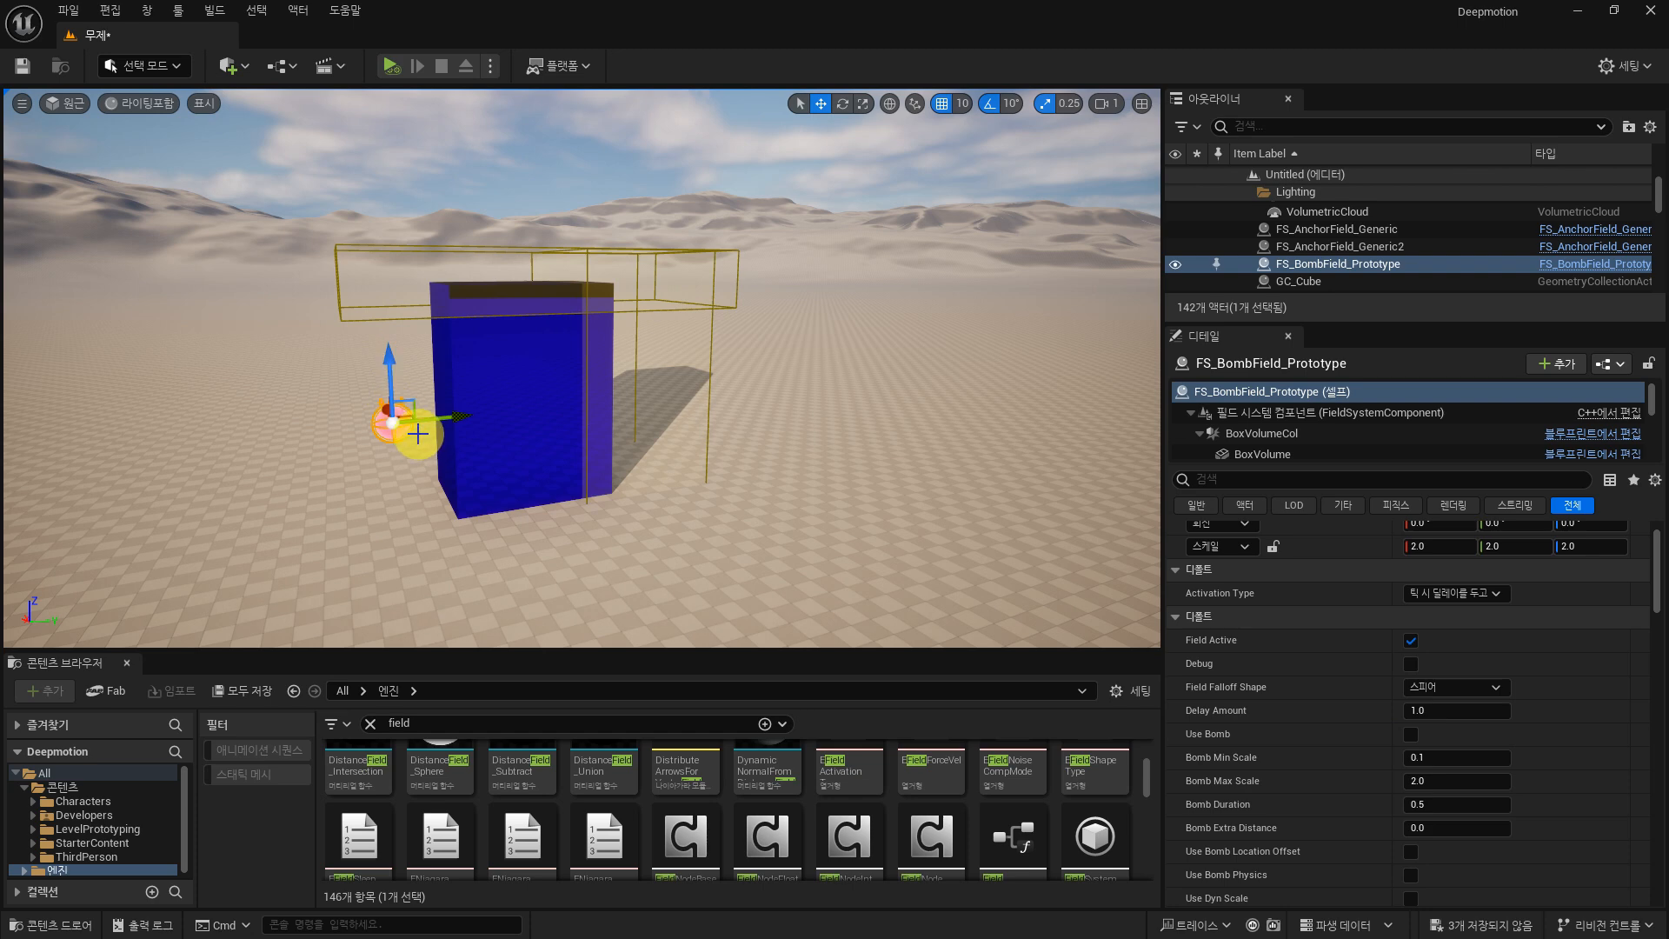
# Step: Enable Use Bomb on FS_BombField_Prototype and start the simulation
pyautogui.press('r')
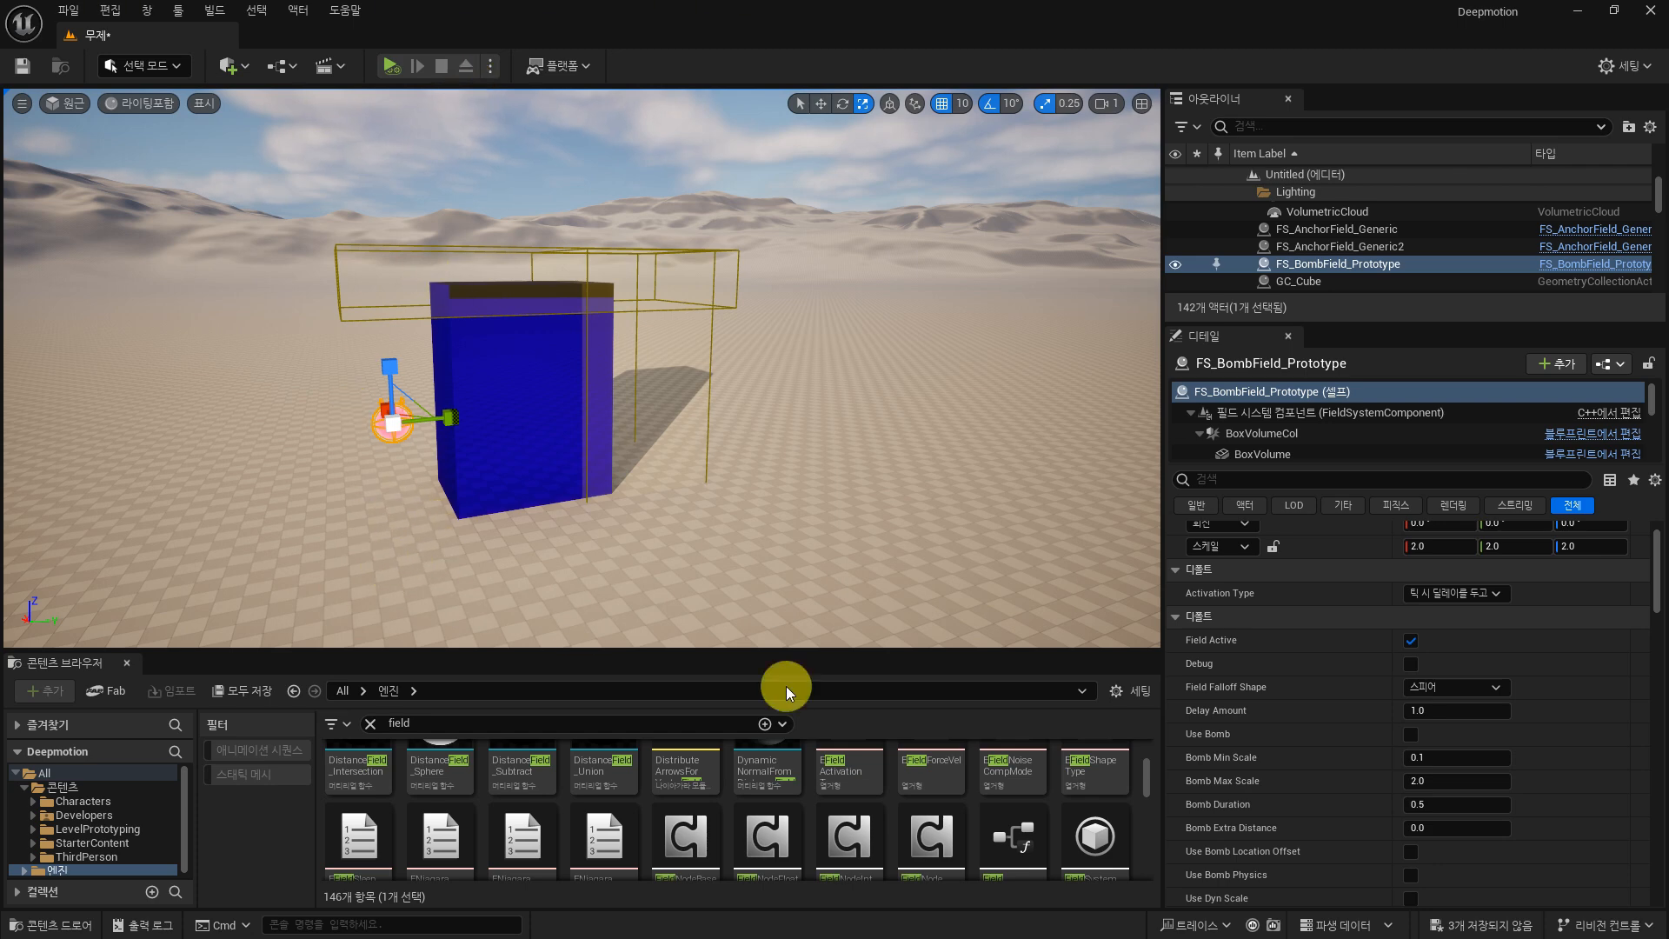
pyautogui.click(1411, 735)
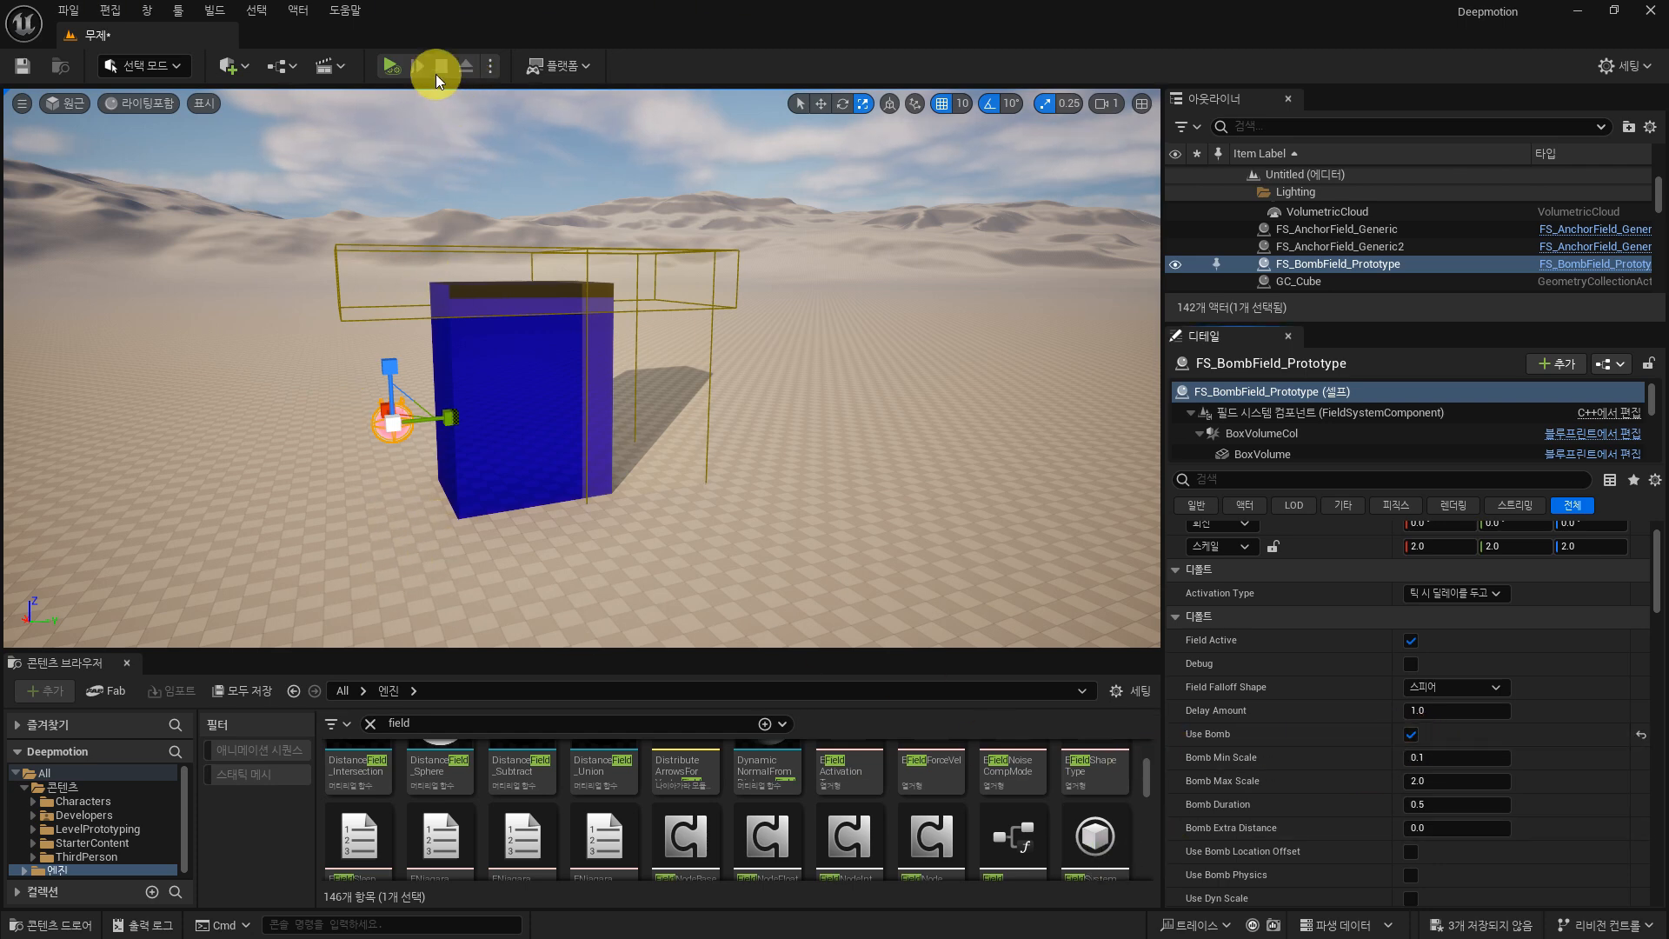
pyautogui.click(393, 66)
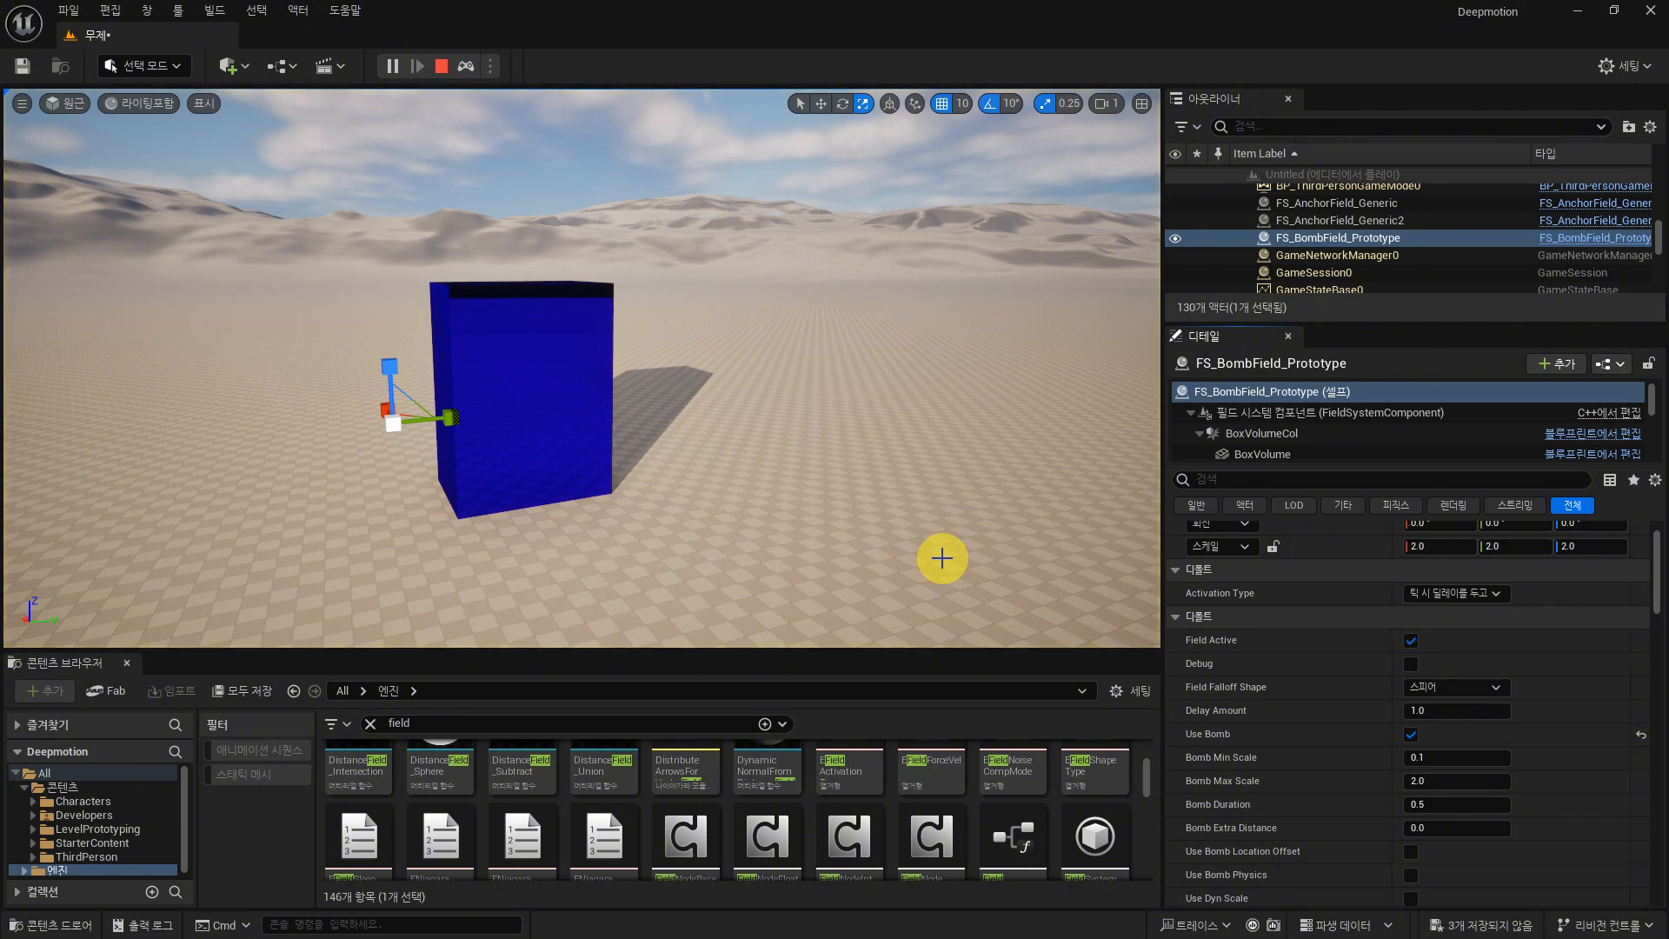
# Step: Move FS_BombField_Prototype upward and into the cube while the simulation runs, and stop the simulation
pyautogui.click(1361, 255)
pyautogui.click(1295, 237)
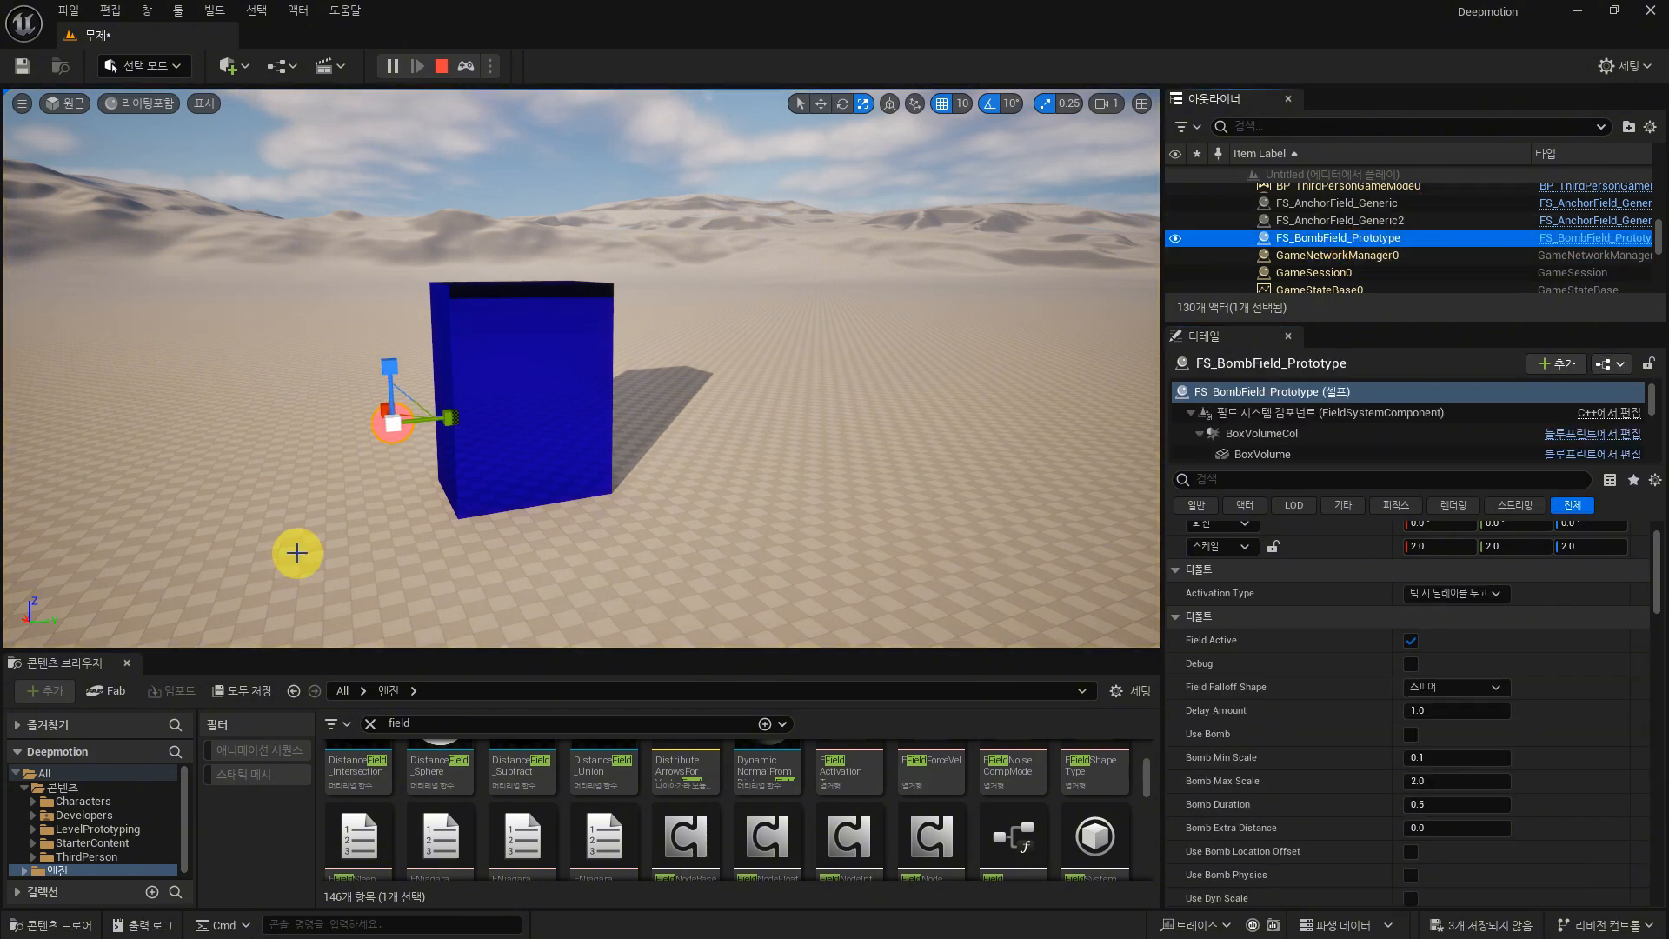
pyautogui.press('w')
pyautogui.moveTo(450, 418); pyautogui.dragTo(391, 260)
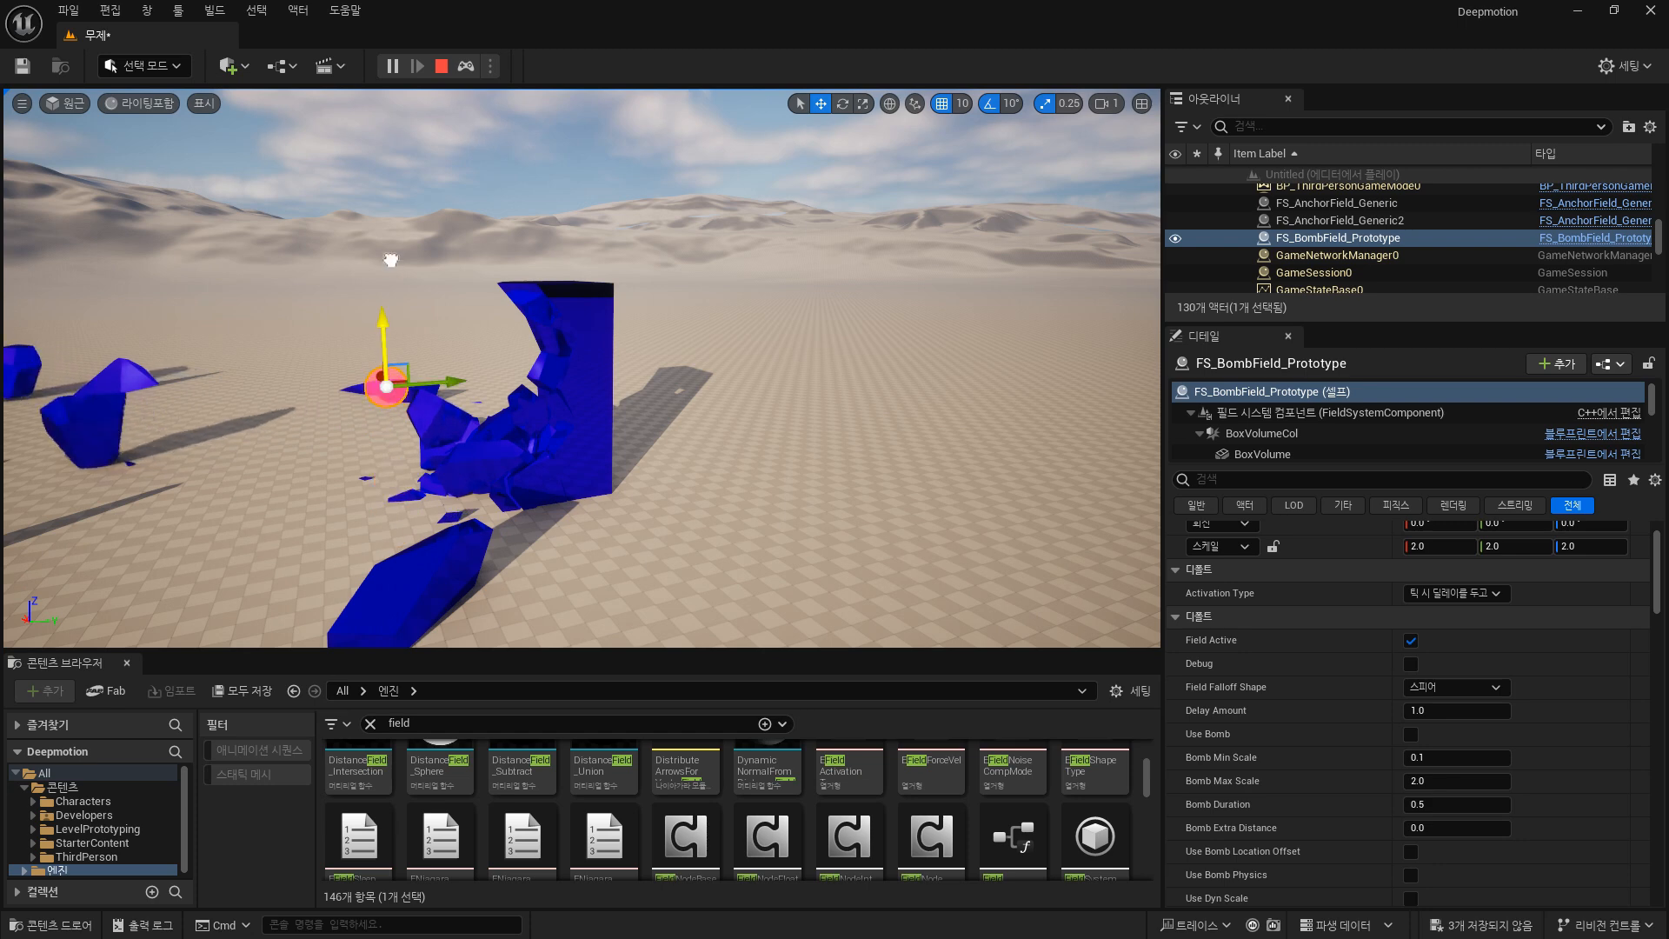
pyautogui.moveTo(473, 388); pyautogui.dragTo(591, 379)
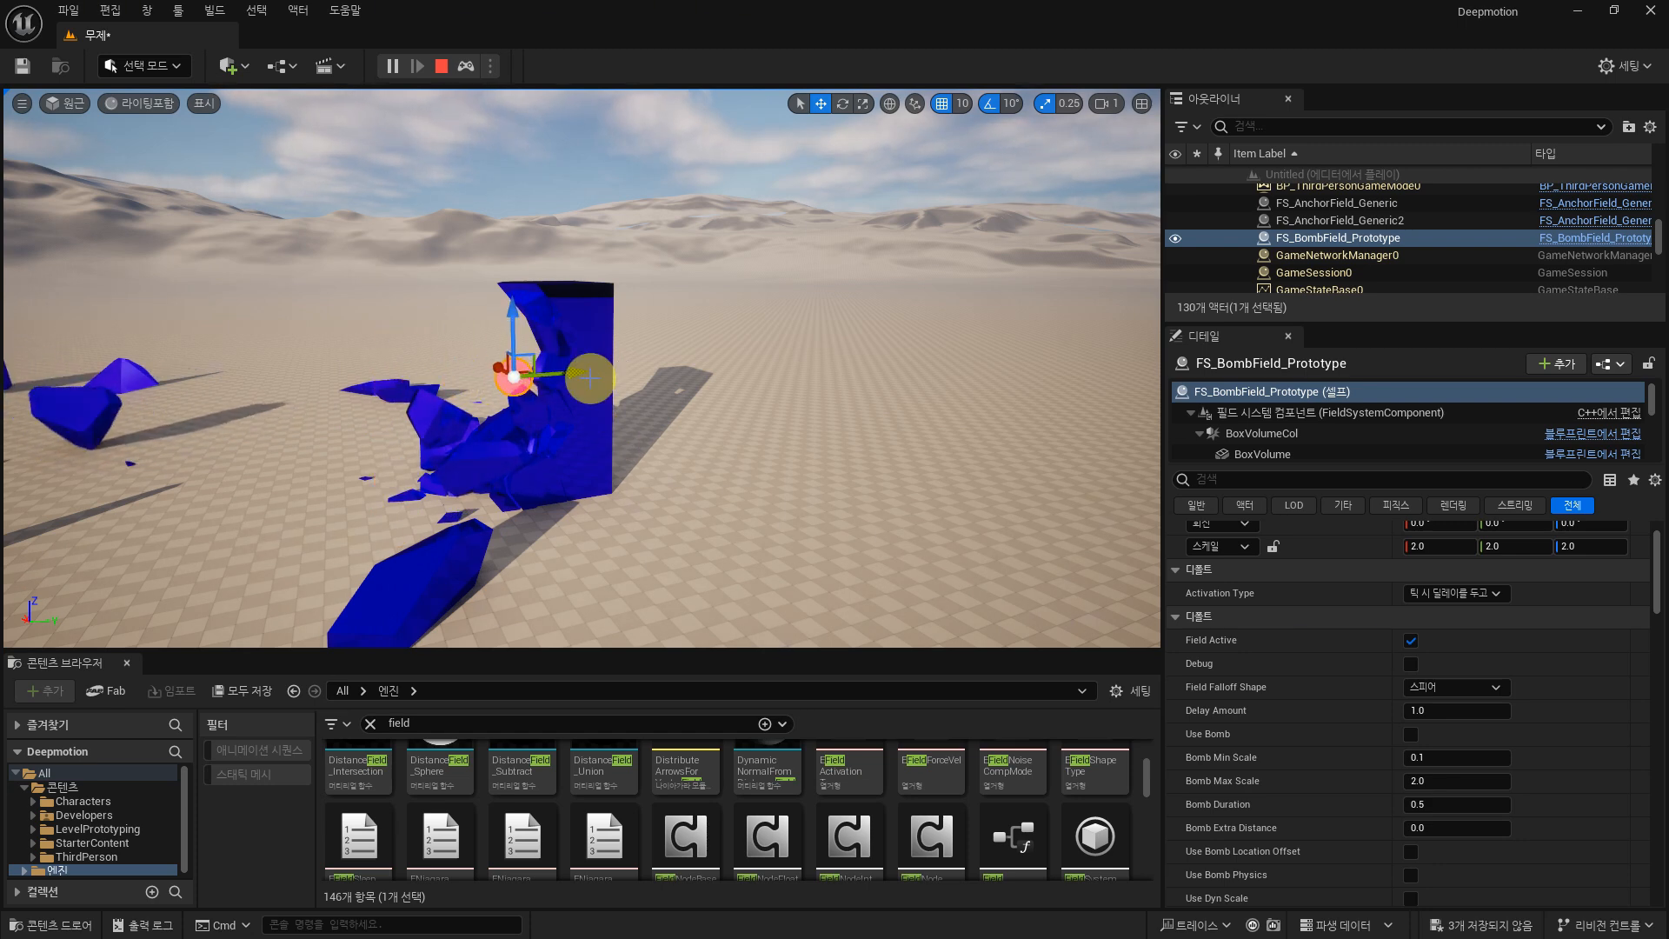
pyautogui.moveTo(512, 317); pyautogui.dragTo(598, 414)
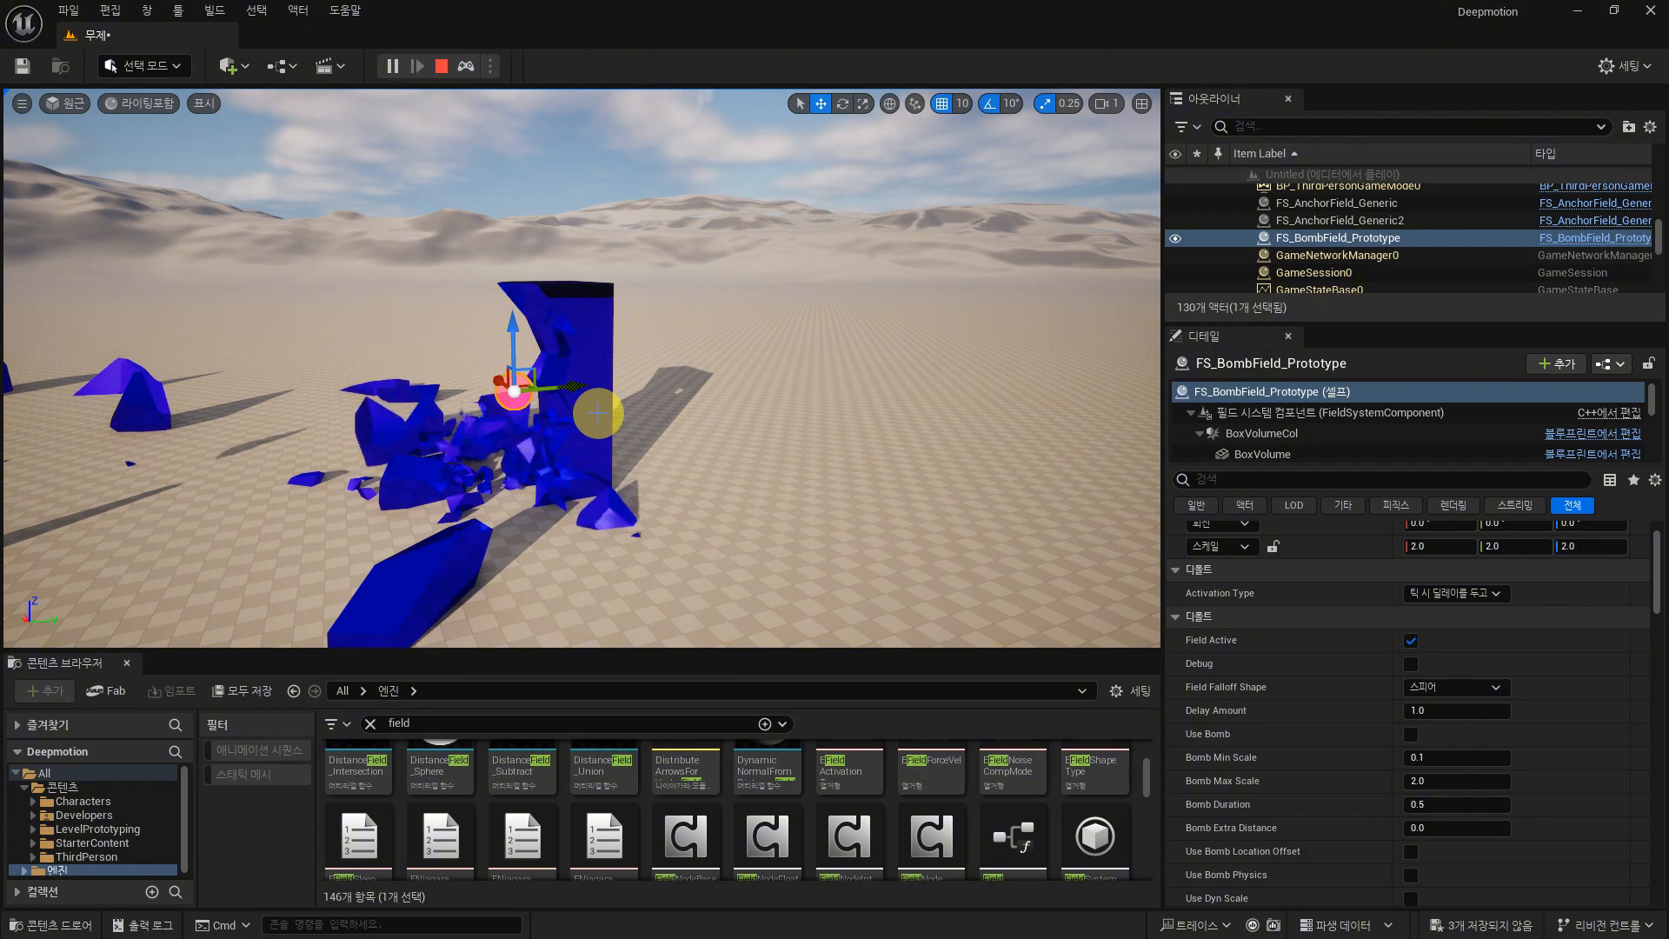
pyautogui.click(442, 69)
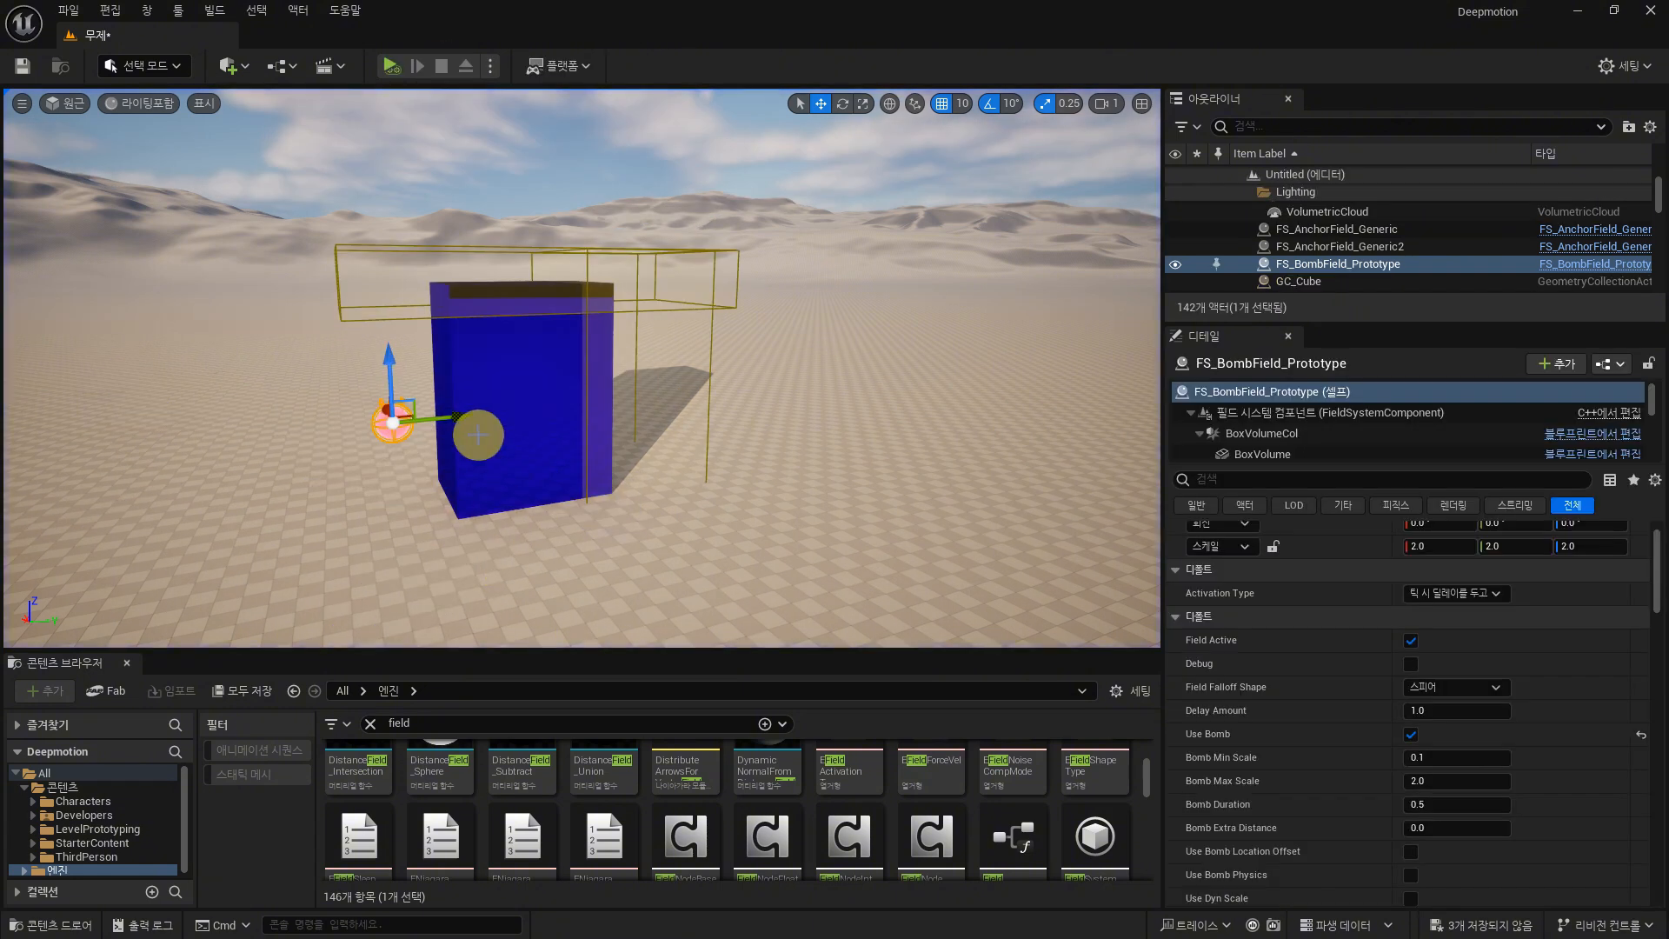
# Step: Set FS_BombField_Prototype's Bomb Min Scale to 5.0 and Bomb Max Scale to 10.0
pyautogui.press('r')
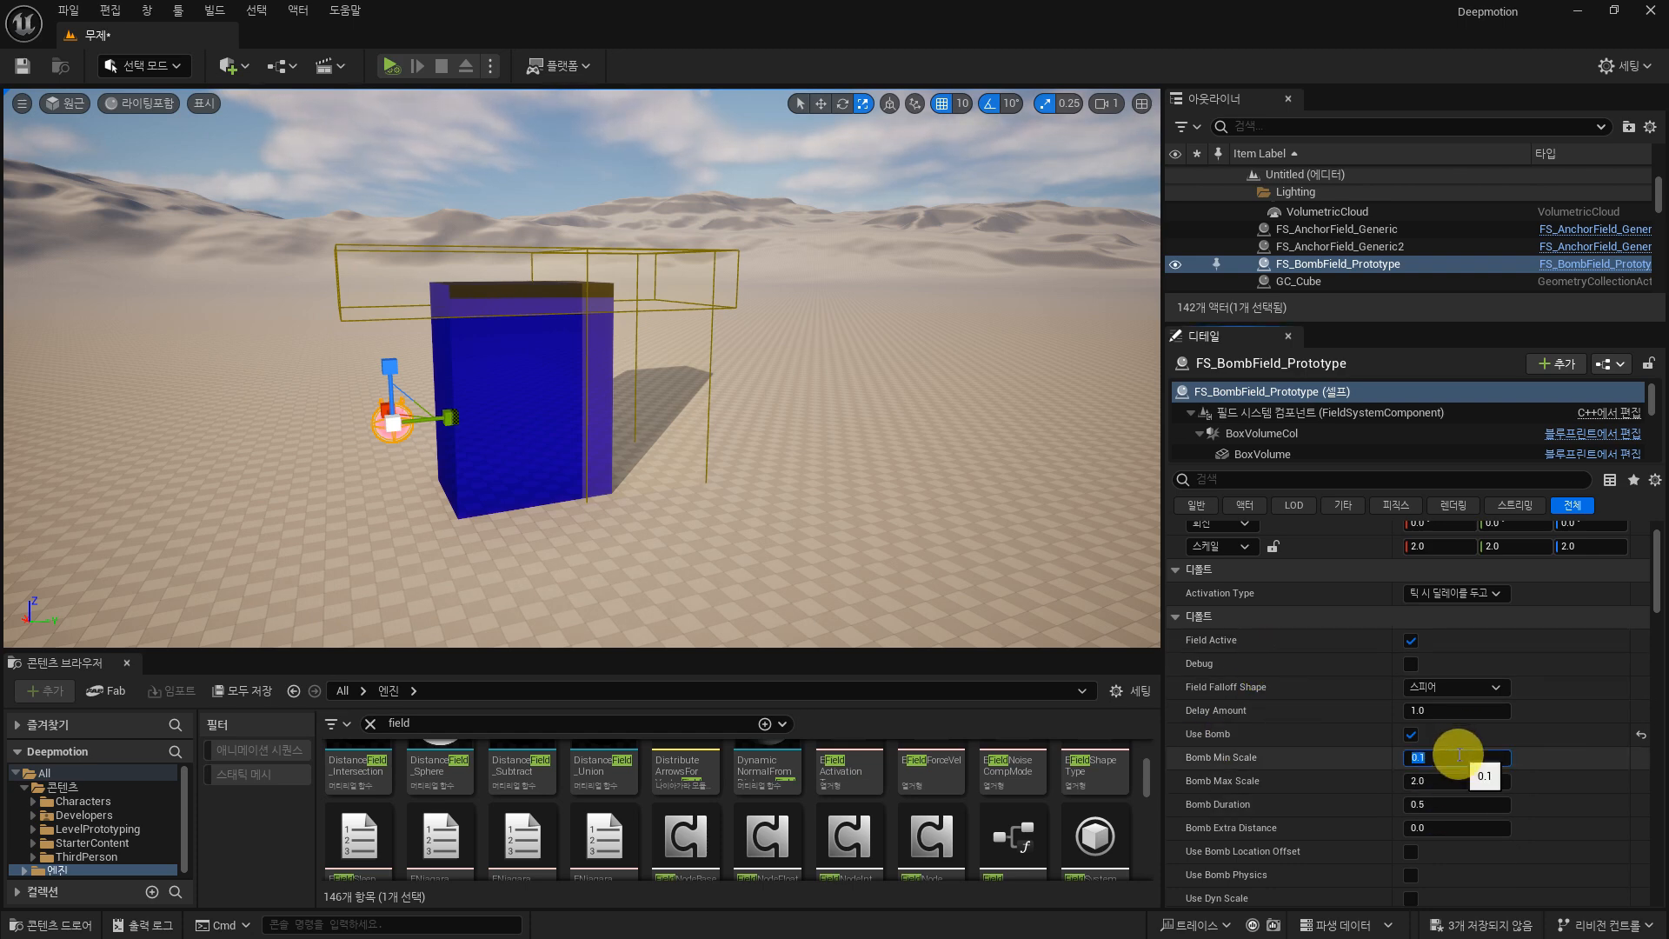
pyautogui.click(1450, 781)
pyautogui.write('40')
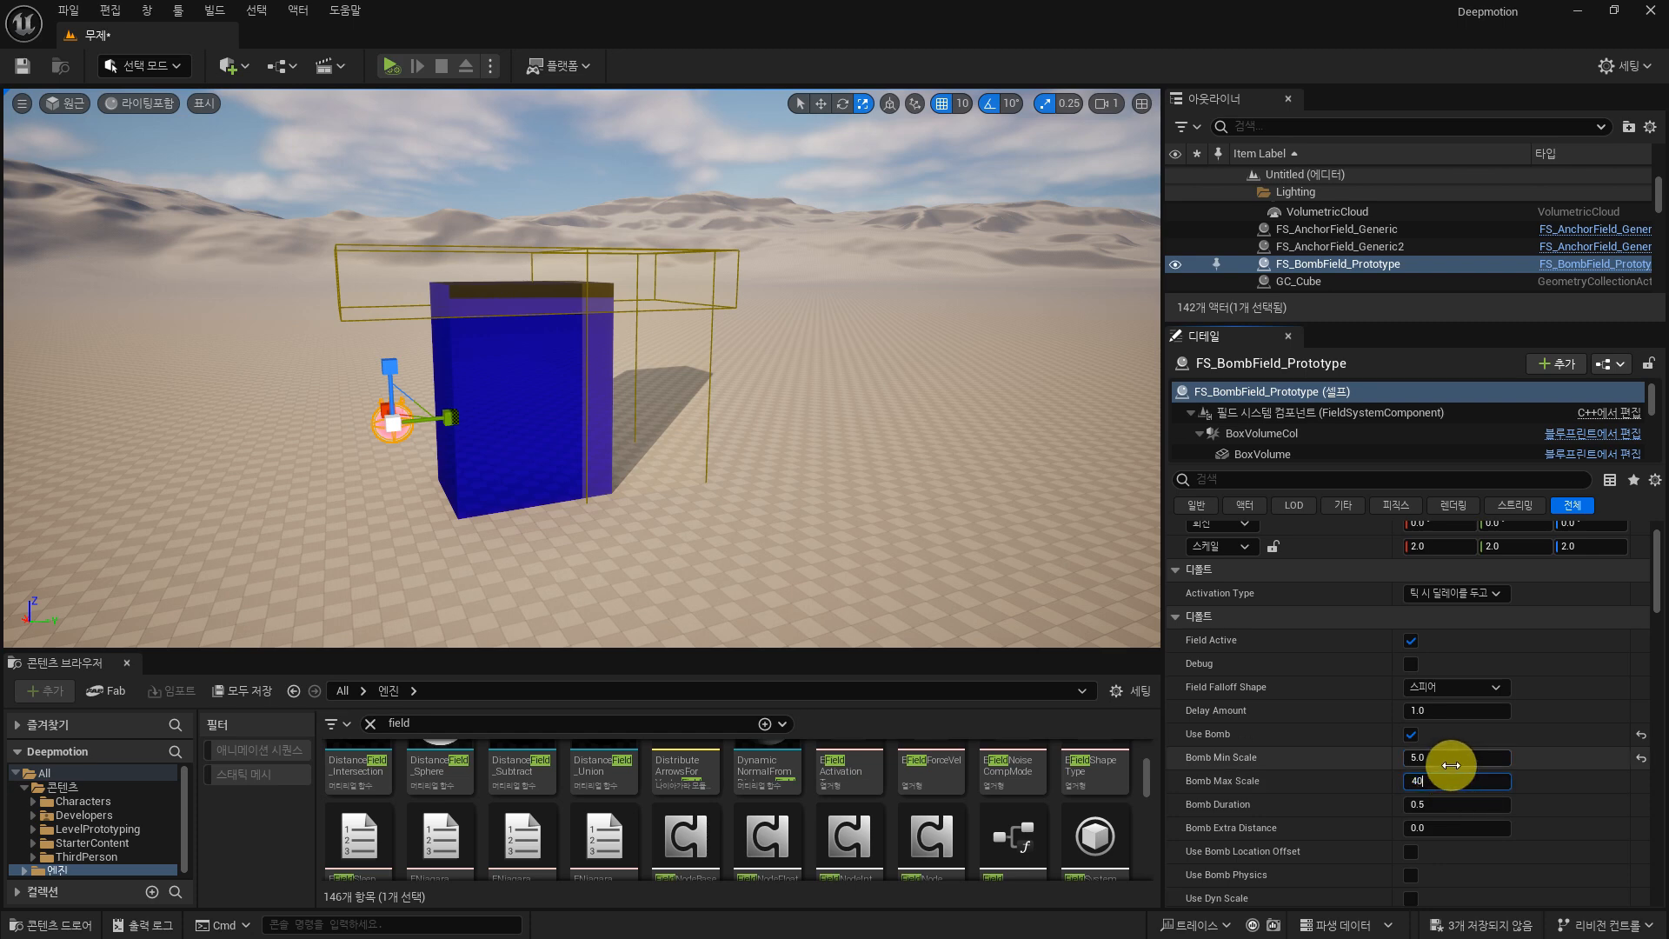
pyautogui.moveTo(1436, 783); pyautogui.dragTo(1371, 787)
pyautogui.click(1439, 757)
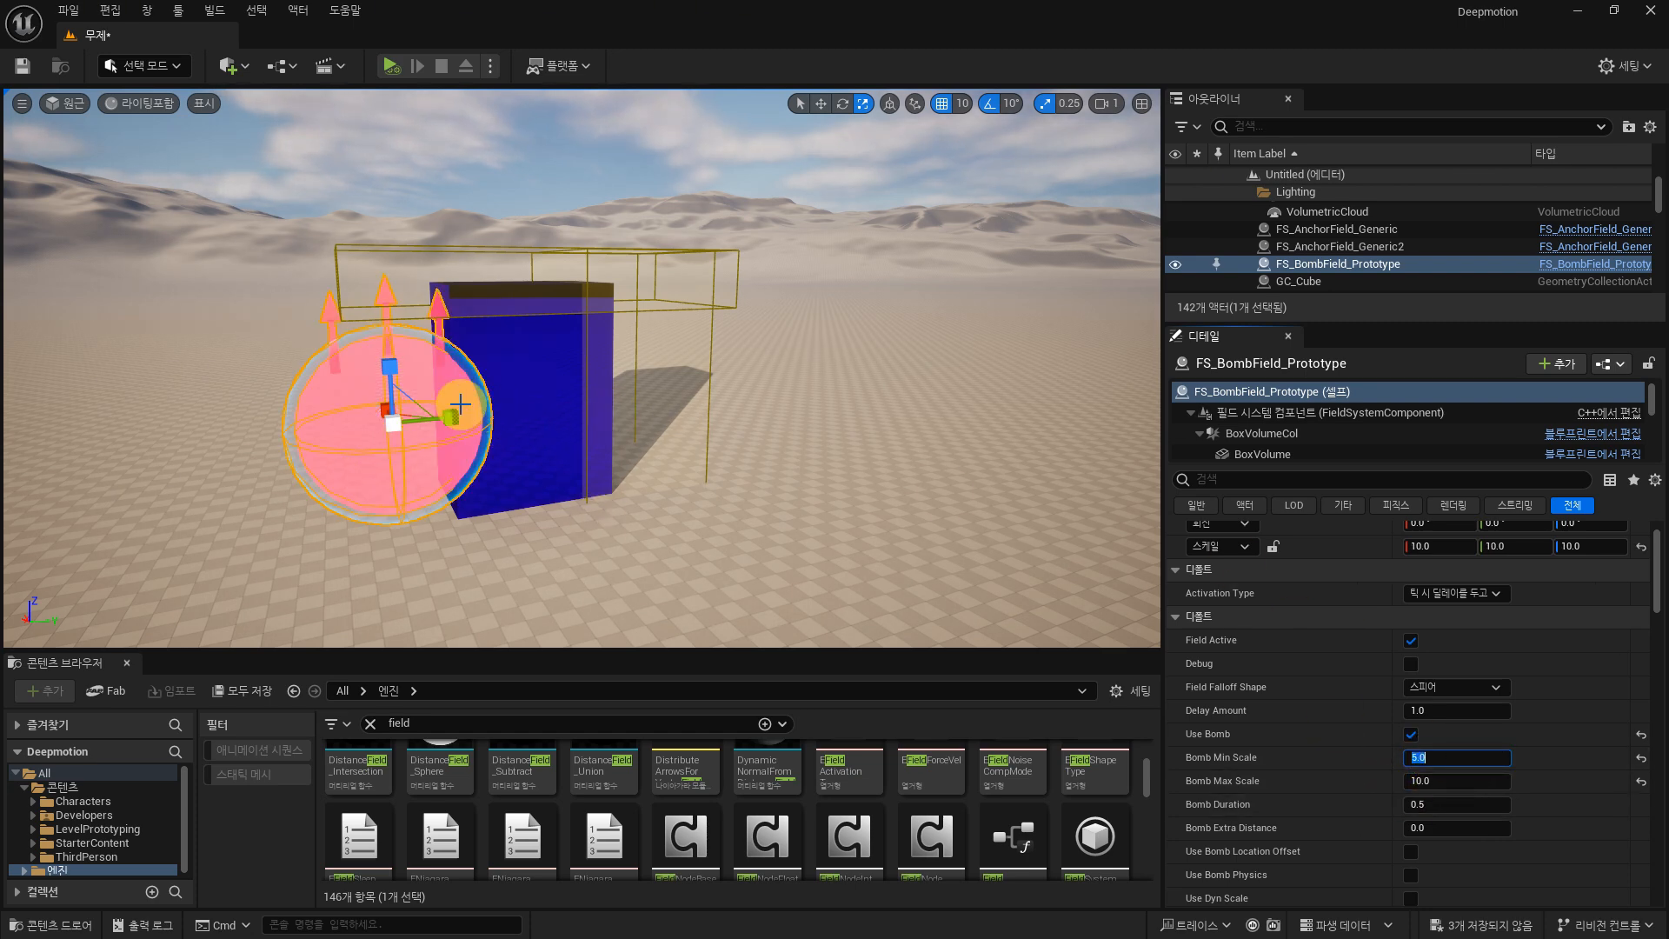
# Step: Move the enlarged FS_BombField_Prototype into the cube's unanchored side, run the simulation, and stop it
pyautogui.press('w')
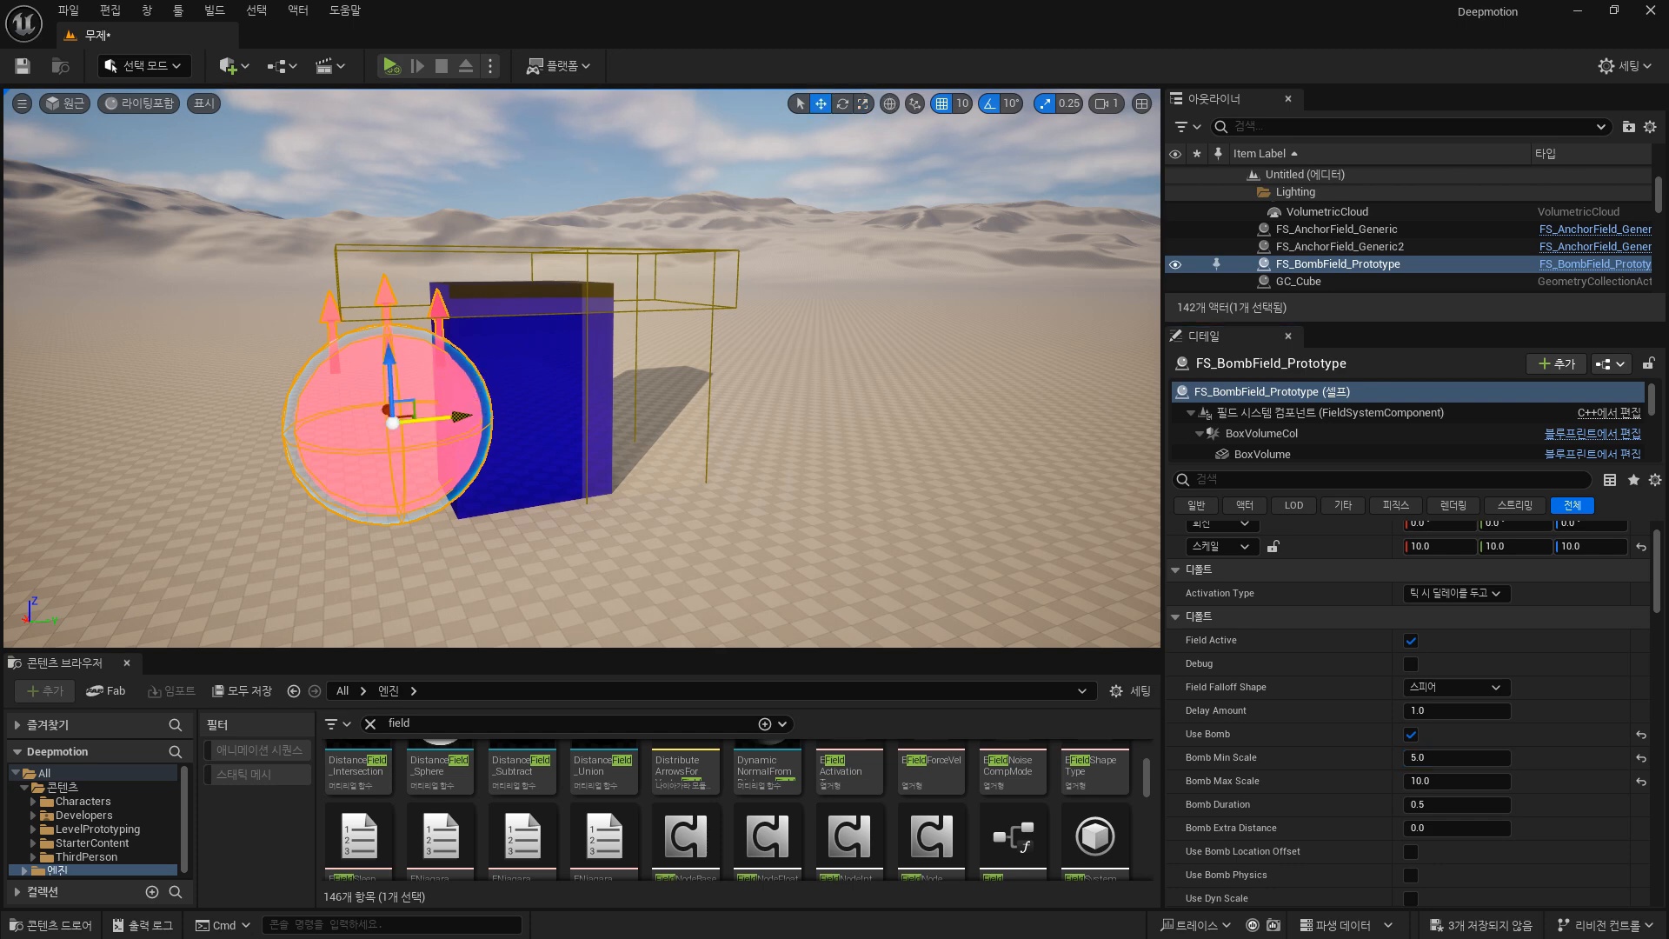
pyautogui.moveTo(393, 423); pyautogui.dragTo(488, 404)
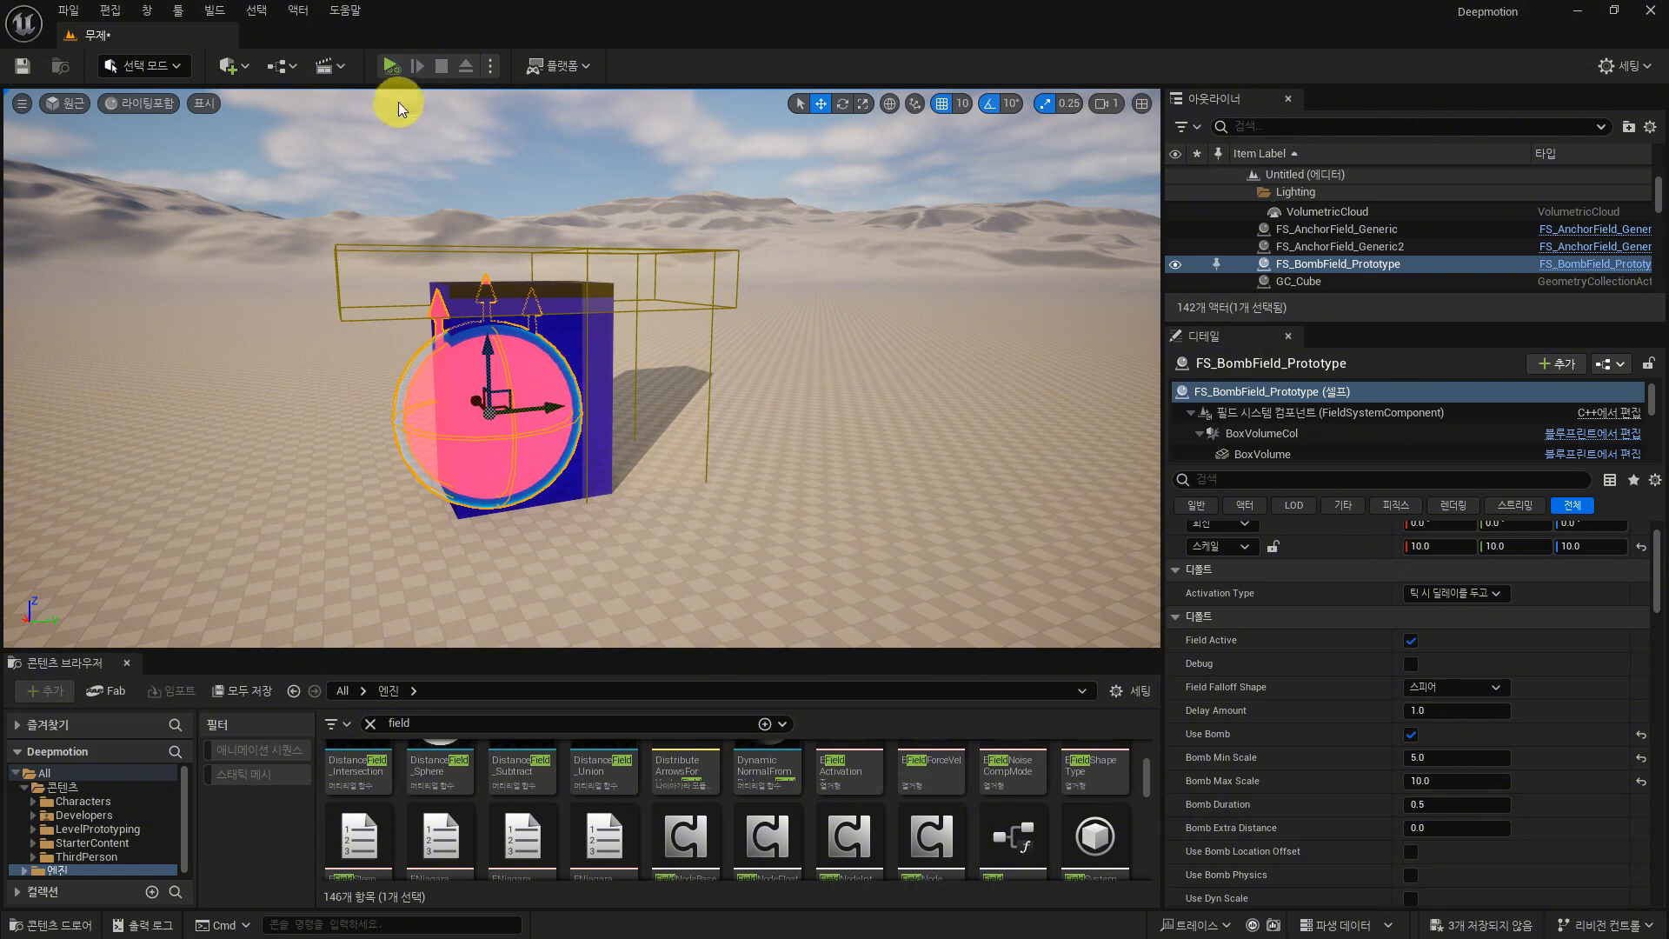
pyautogui.hotkey('alt', 'p')
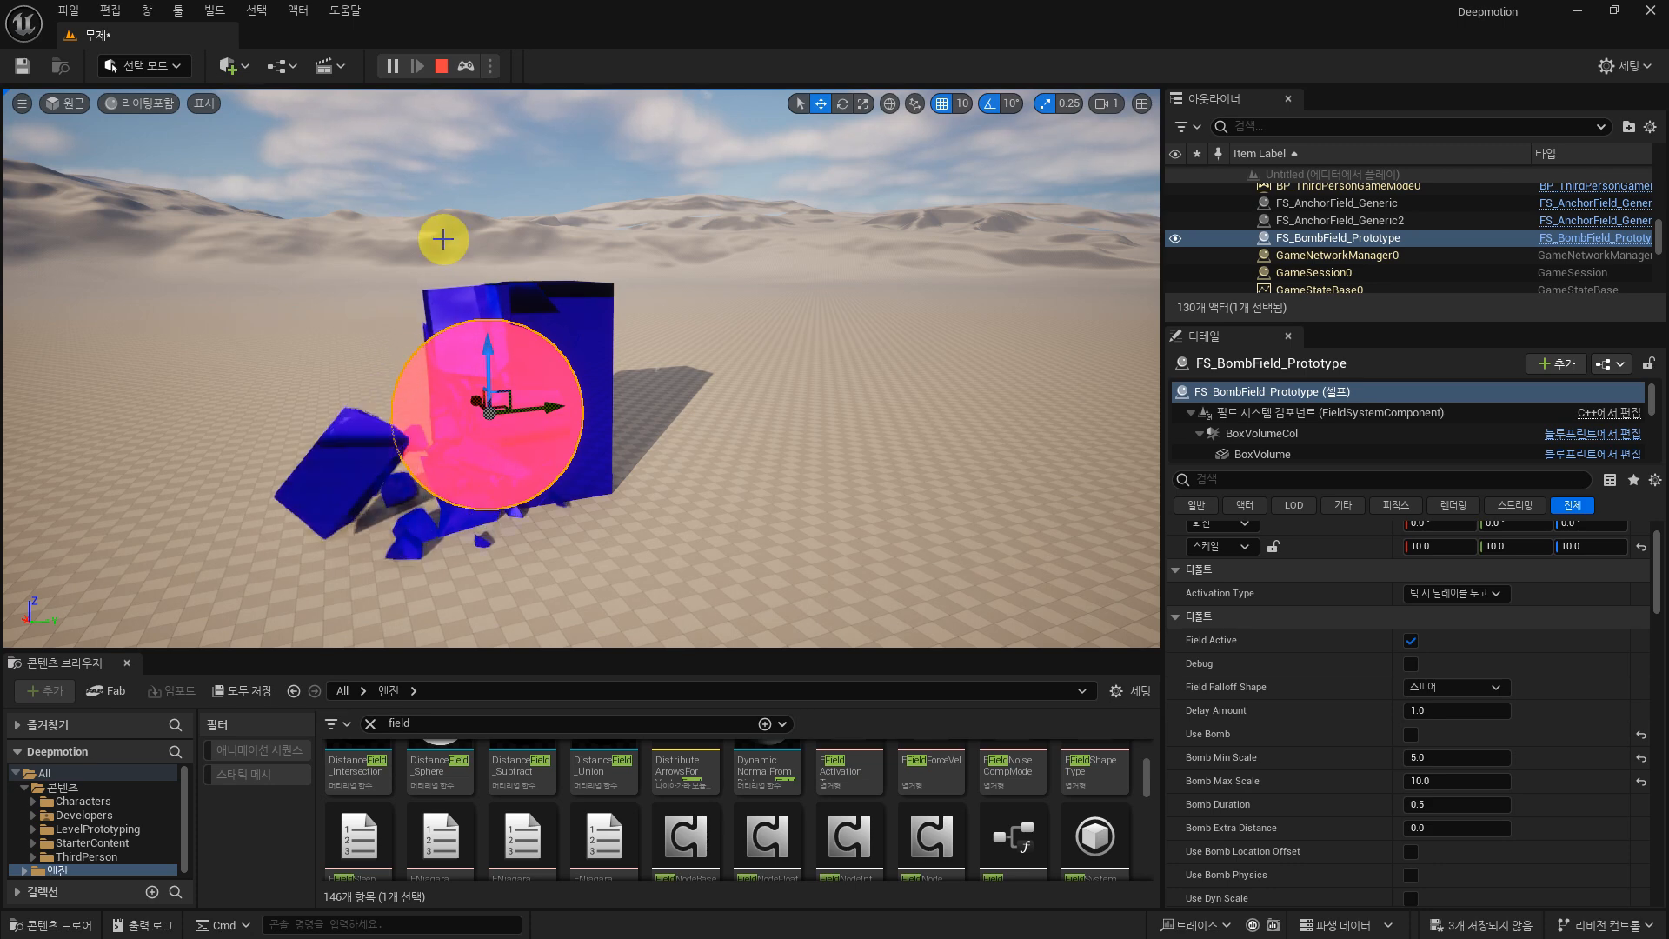
pyautogui.click(442, 66)
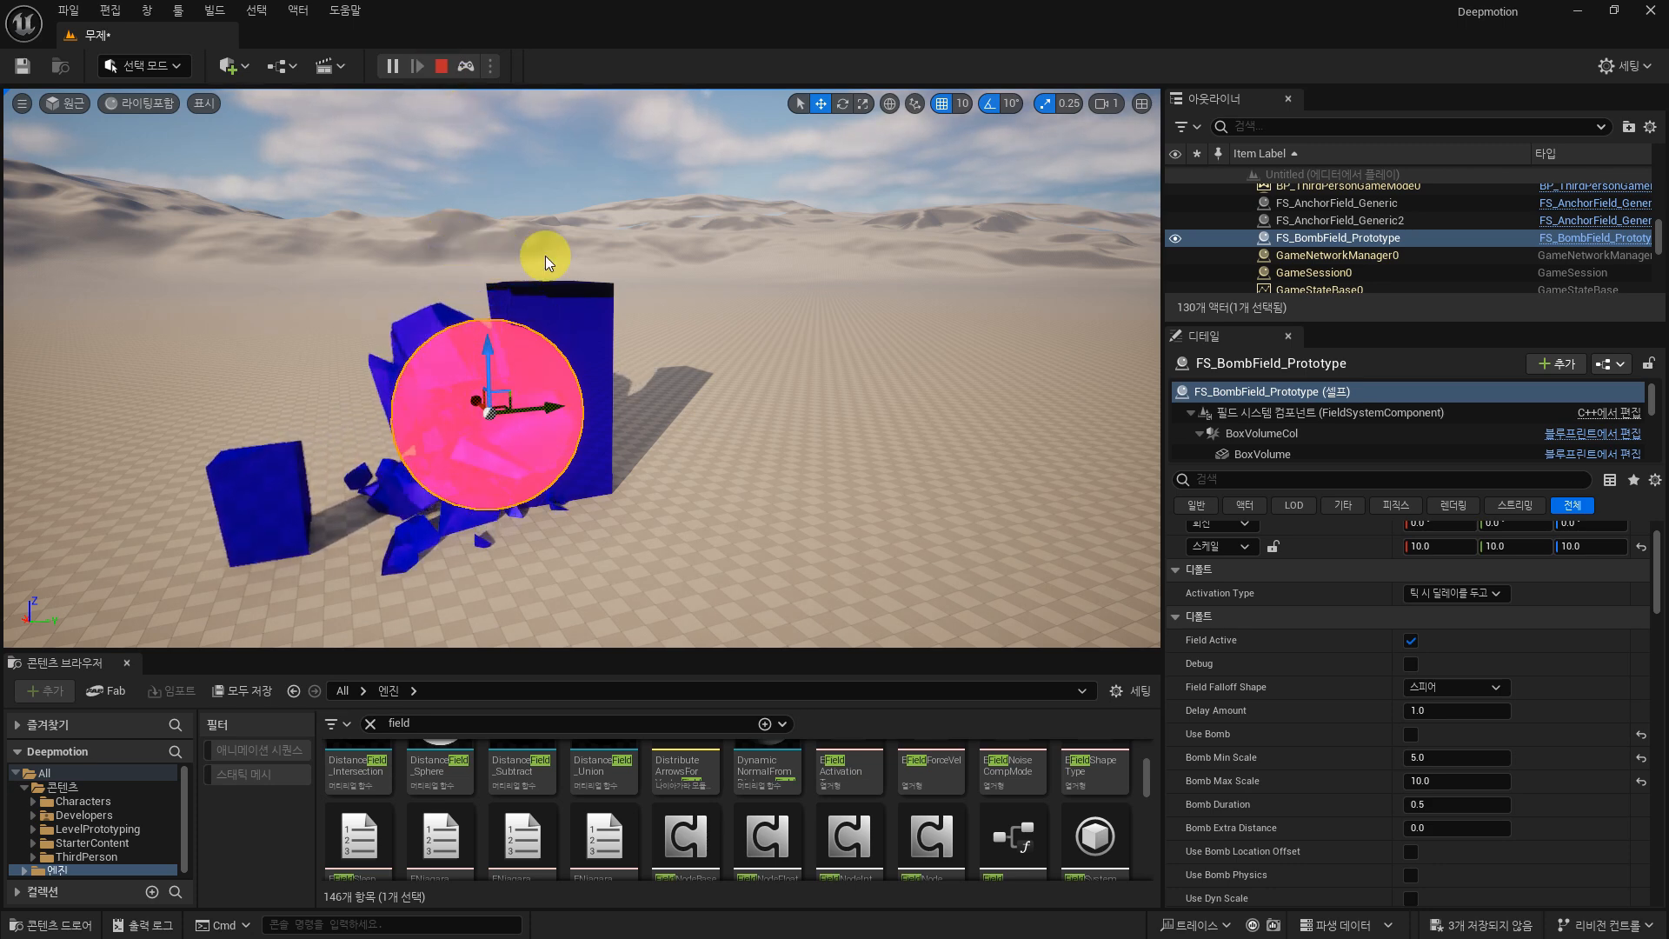
# Step: Place FS_BombField_Prototype clear of the cube, simulate while moving it into the cube and back, and stop the simulation
pyautogui.moveTo(528, 409); pyautogui.dragTo(260, 435)
pyautogui.click(391, 73)
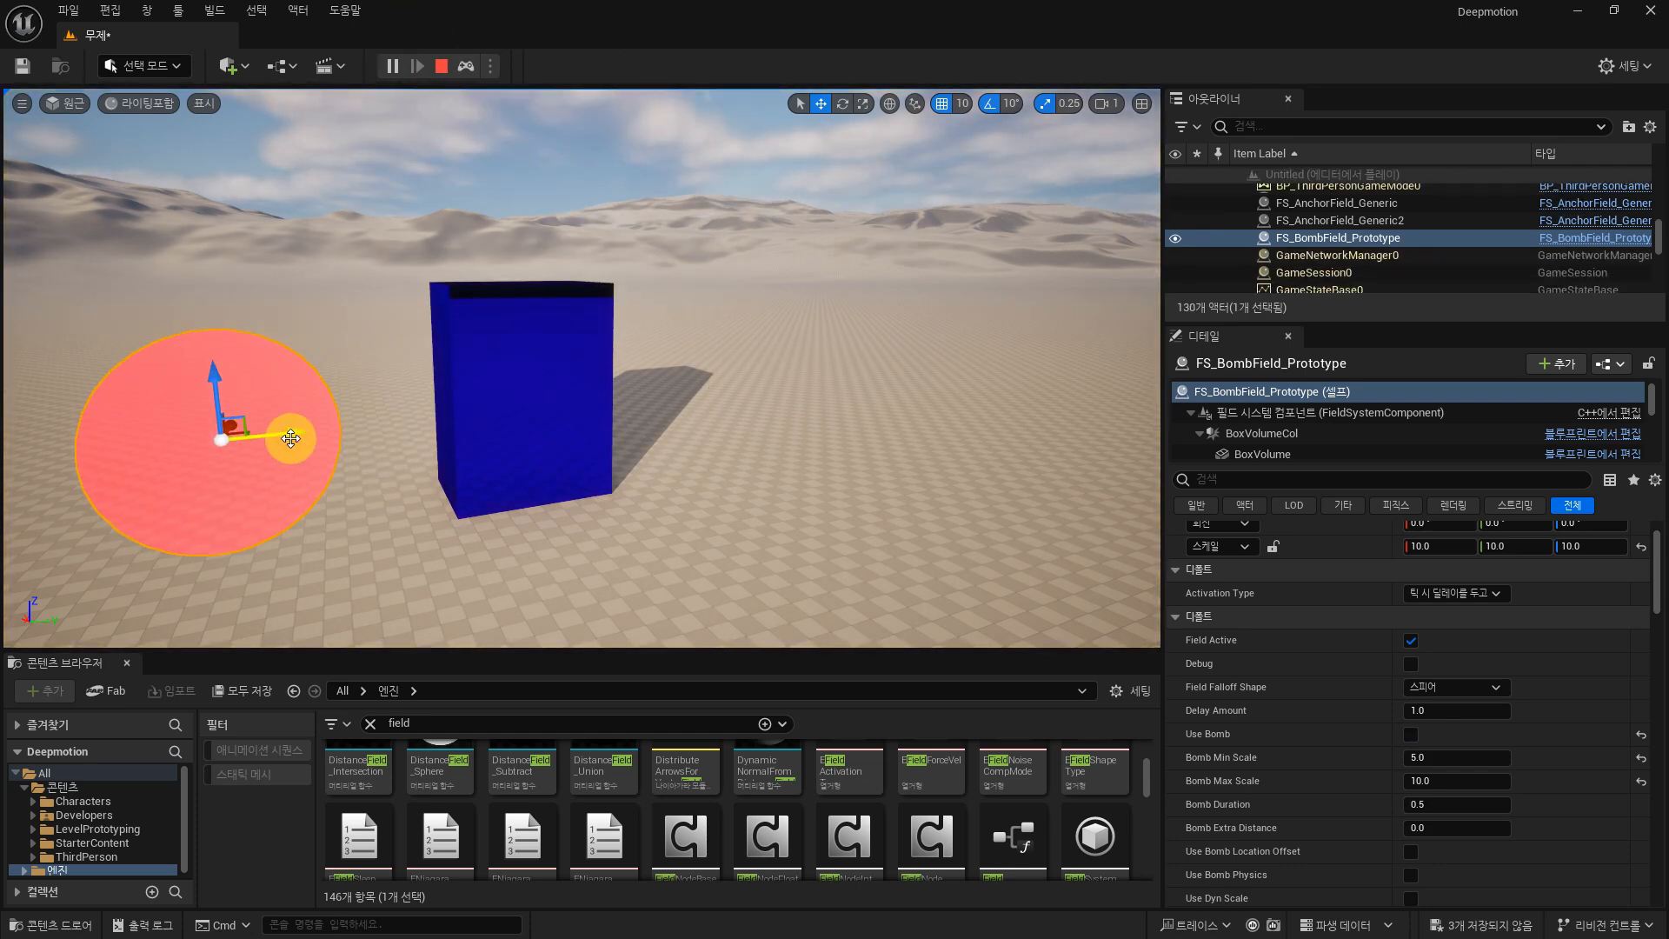
pyautogui.moveTo(280, 435); pyautogui.dragTo(451, 358)
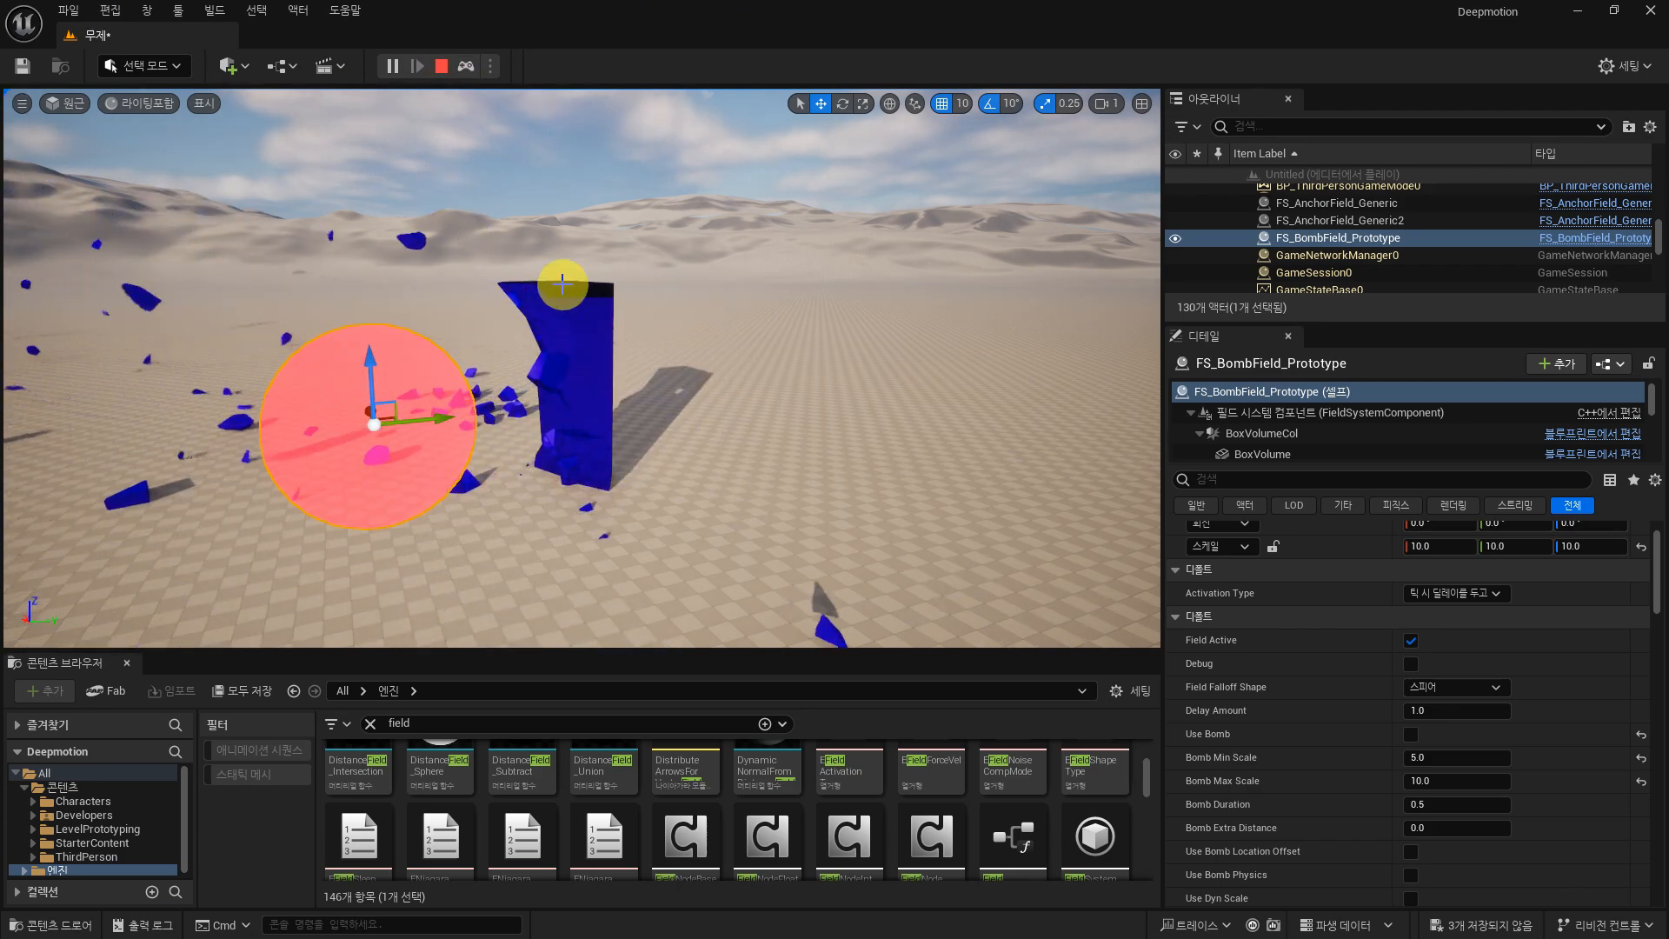
pyautogui.moveTo(562, 284); pyautogui.dragTo(600, 261, button='right')
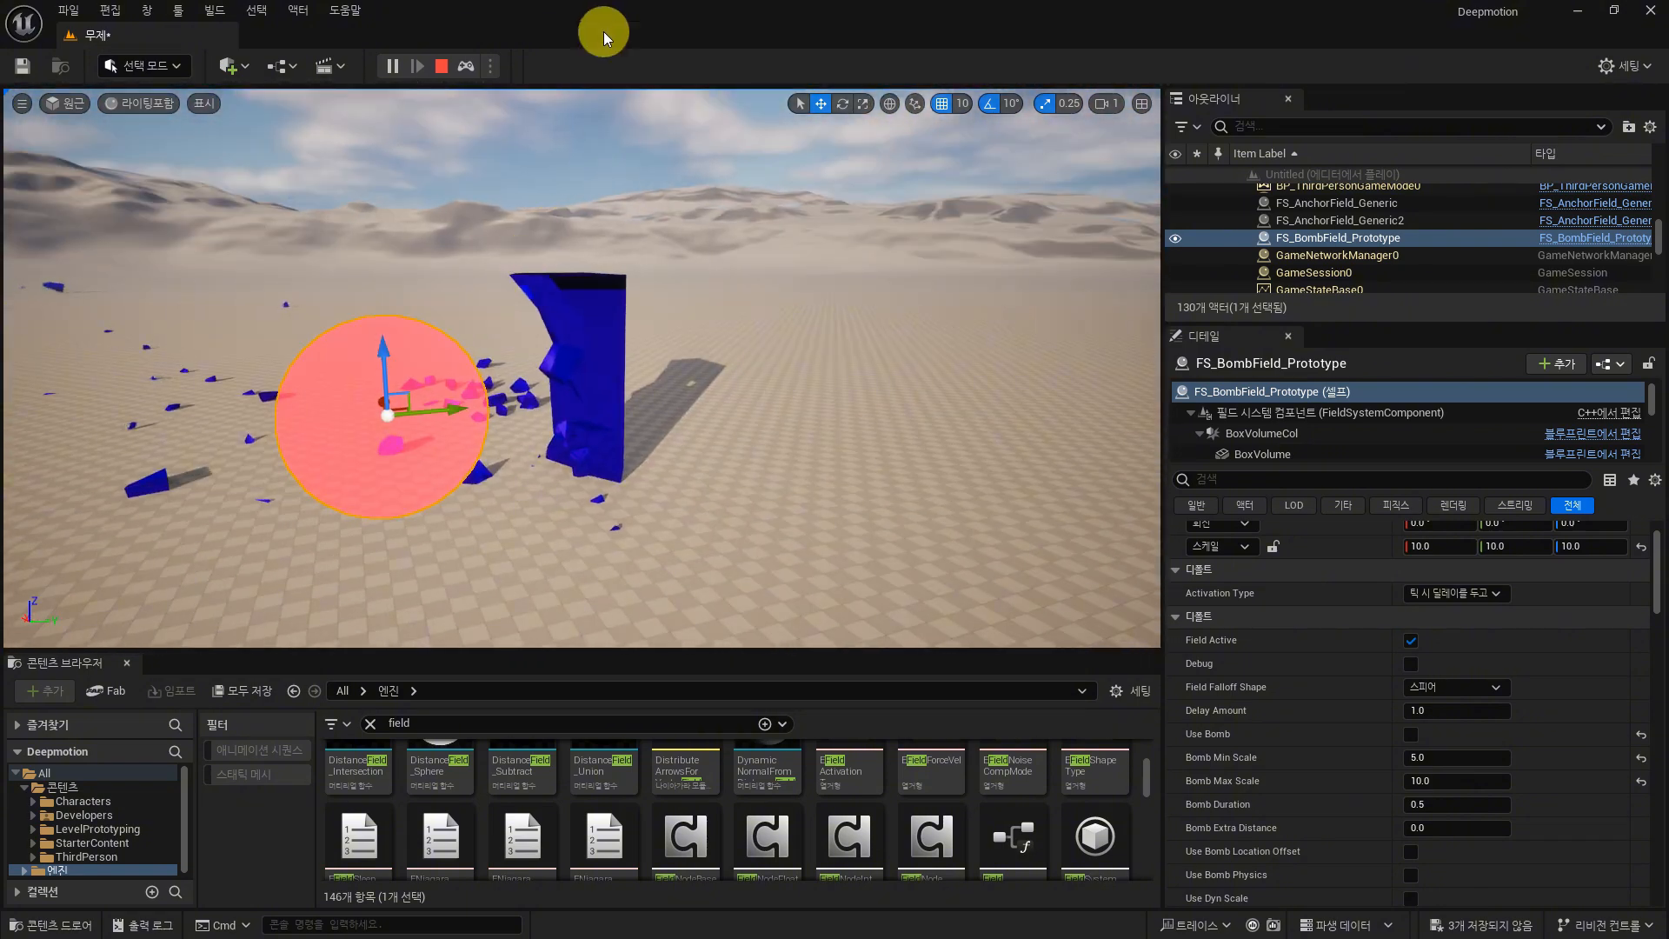
pyautogui.click(441, 66)
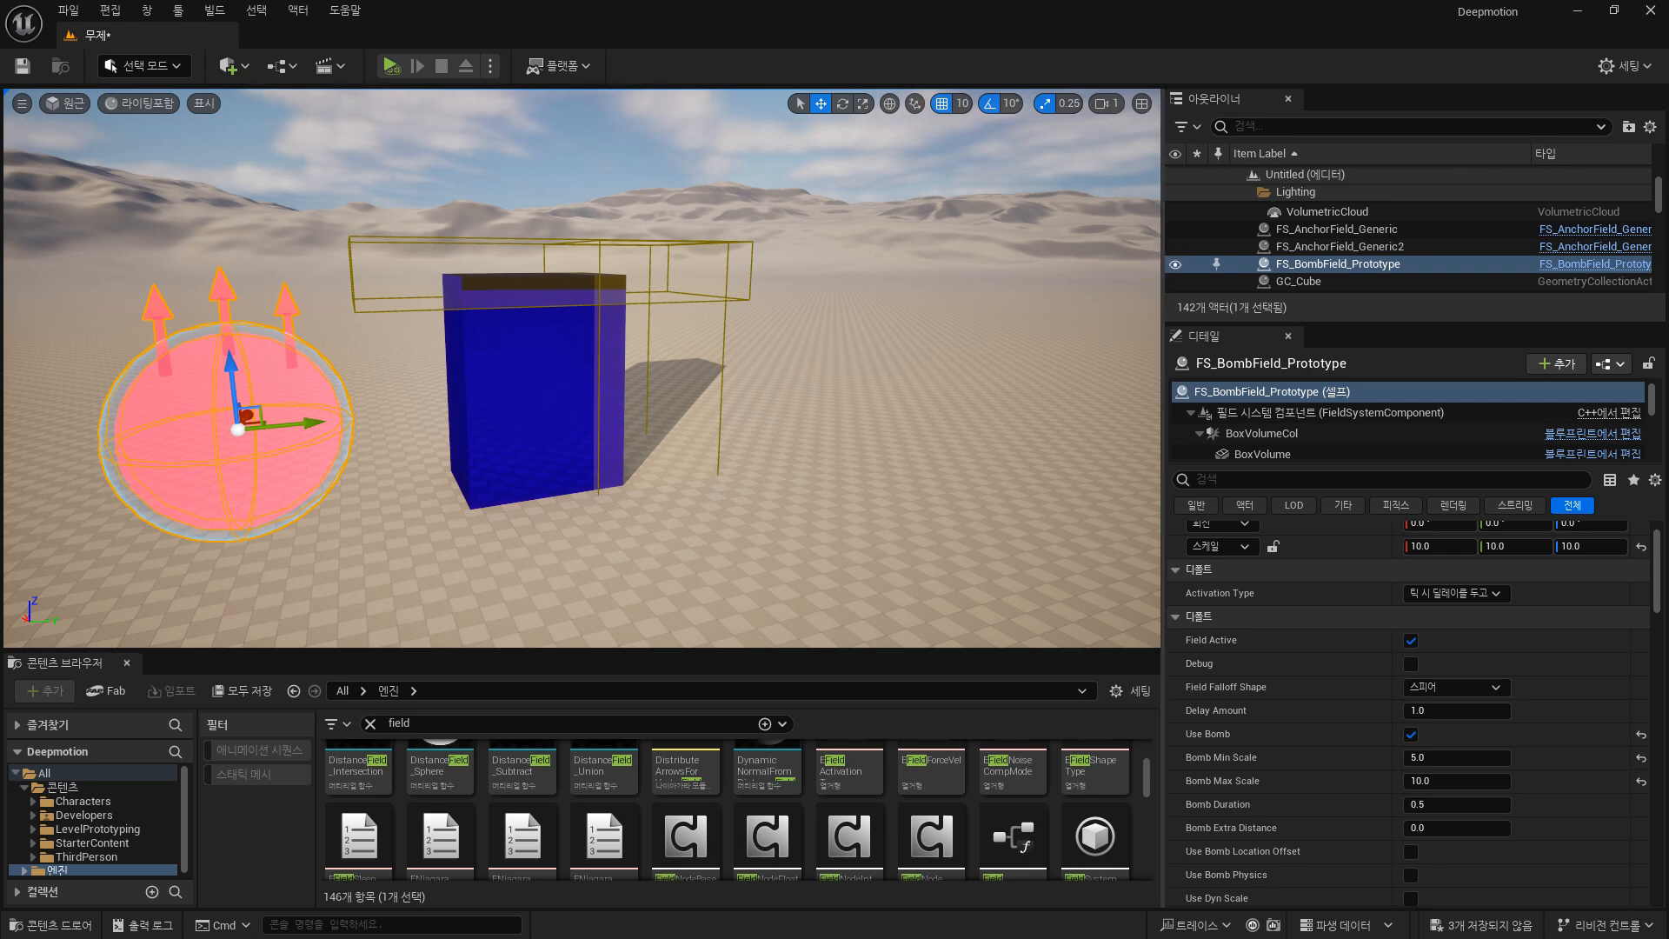
# Step: Filter GC_Cube's details for "컬러" and turn its bone color display on and off again
pyautogui.click(522, 395)
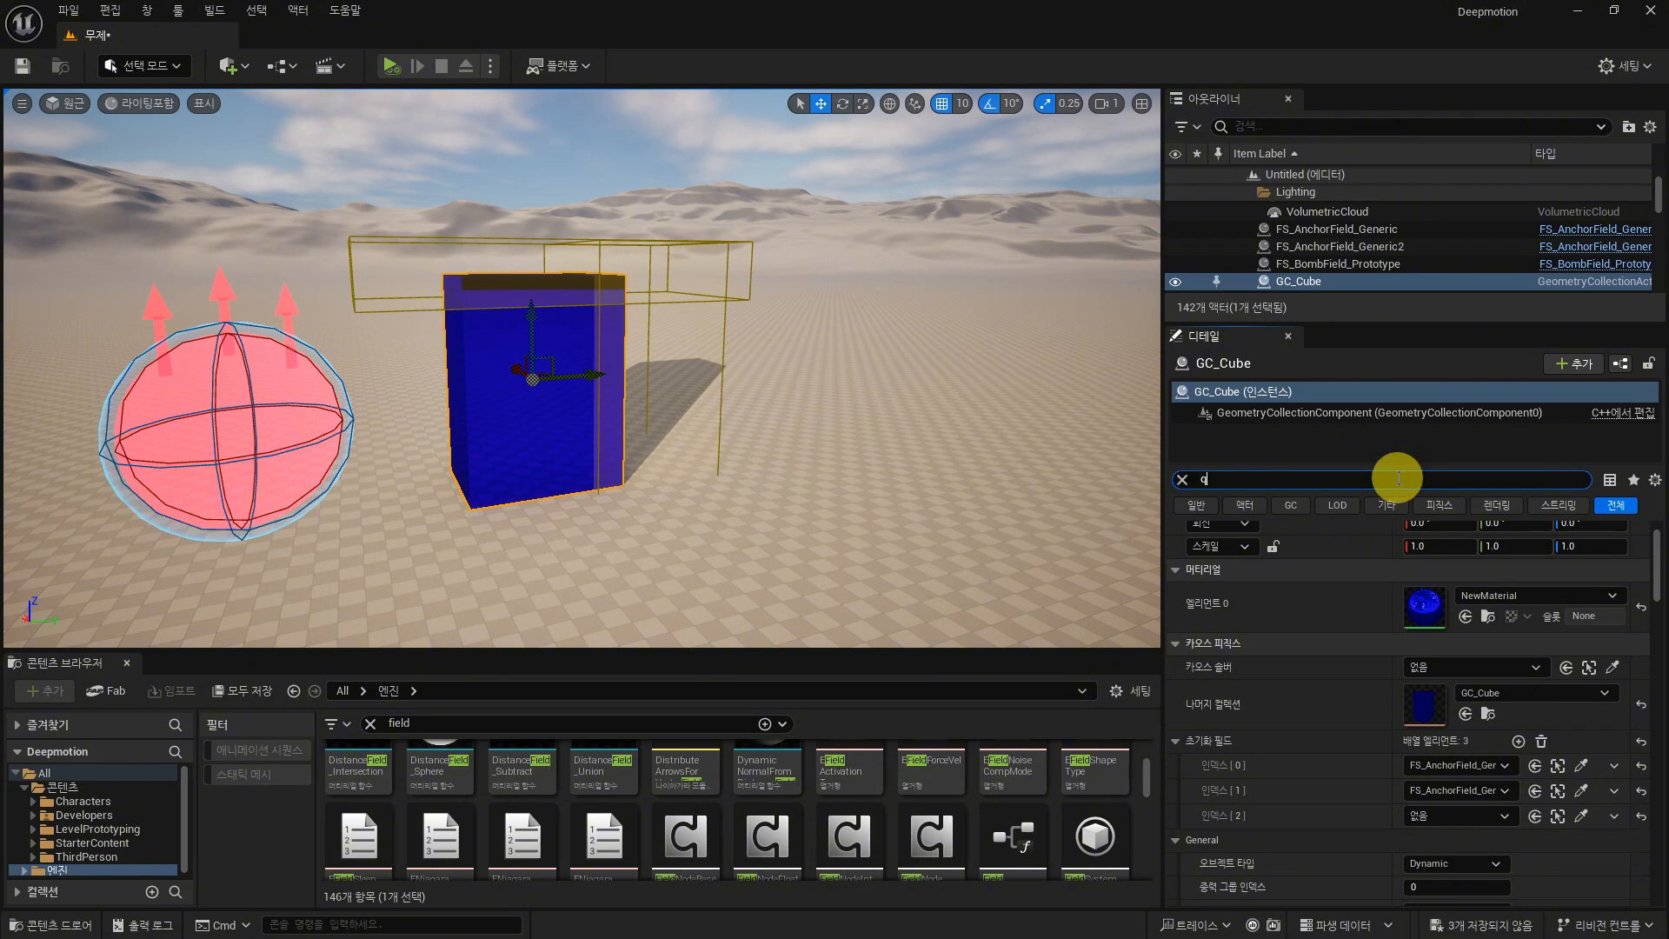
pyautogui.press('BackSpace')
pyautogui.write('컬러')
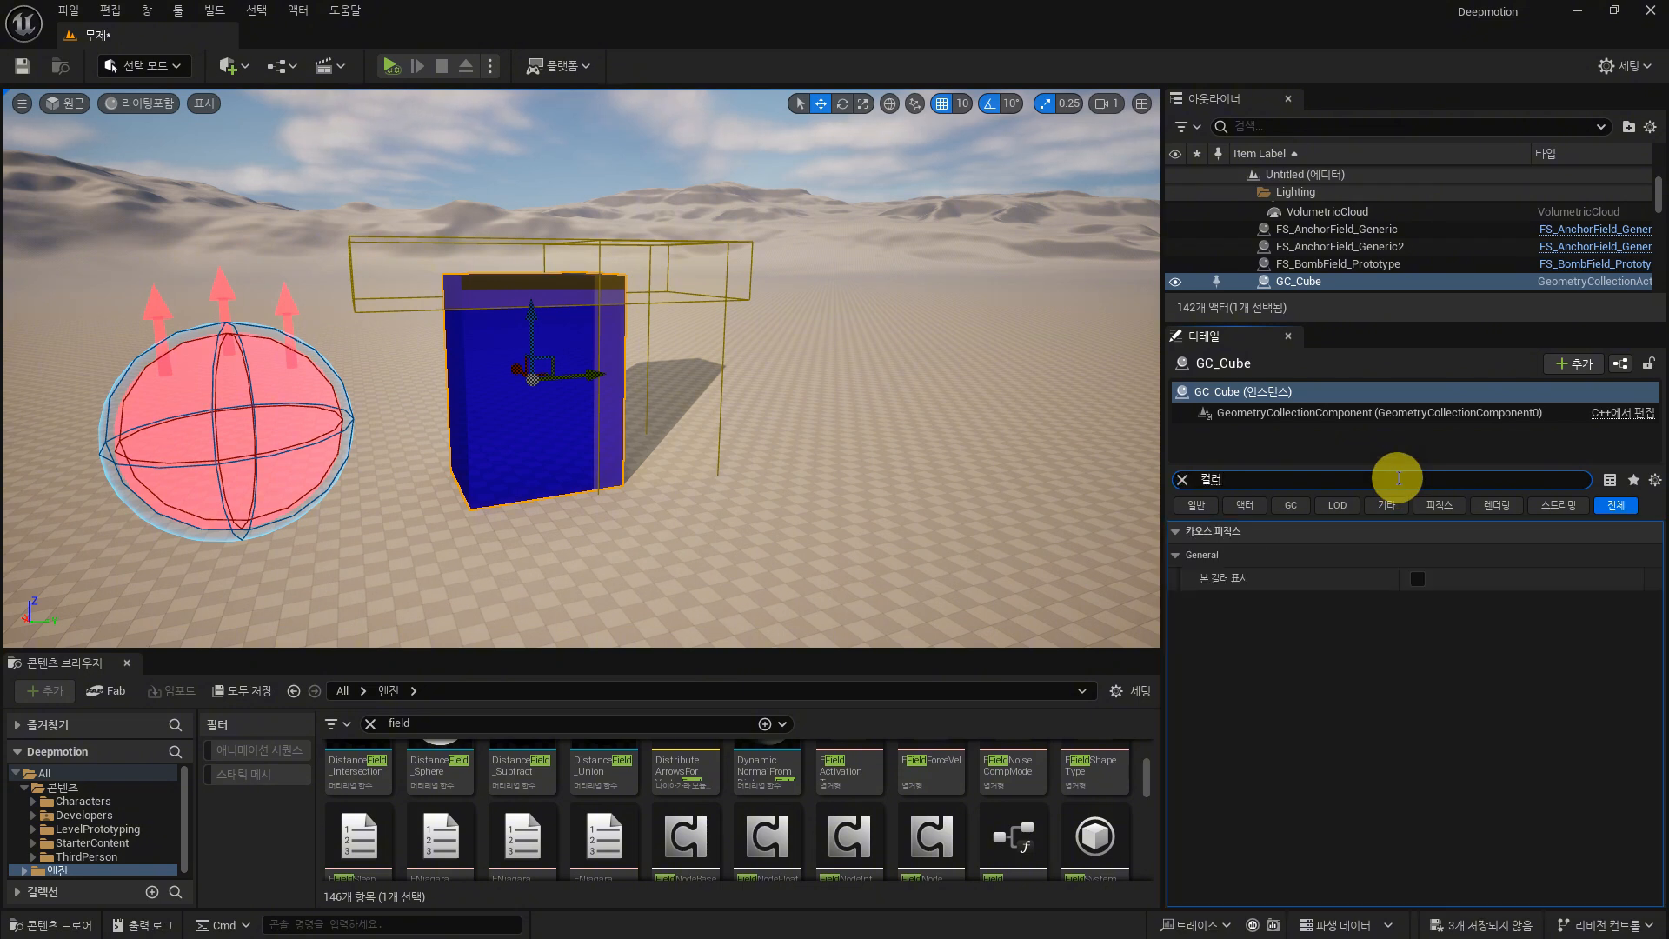
pyautogui.click(1418, 578)
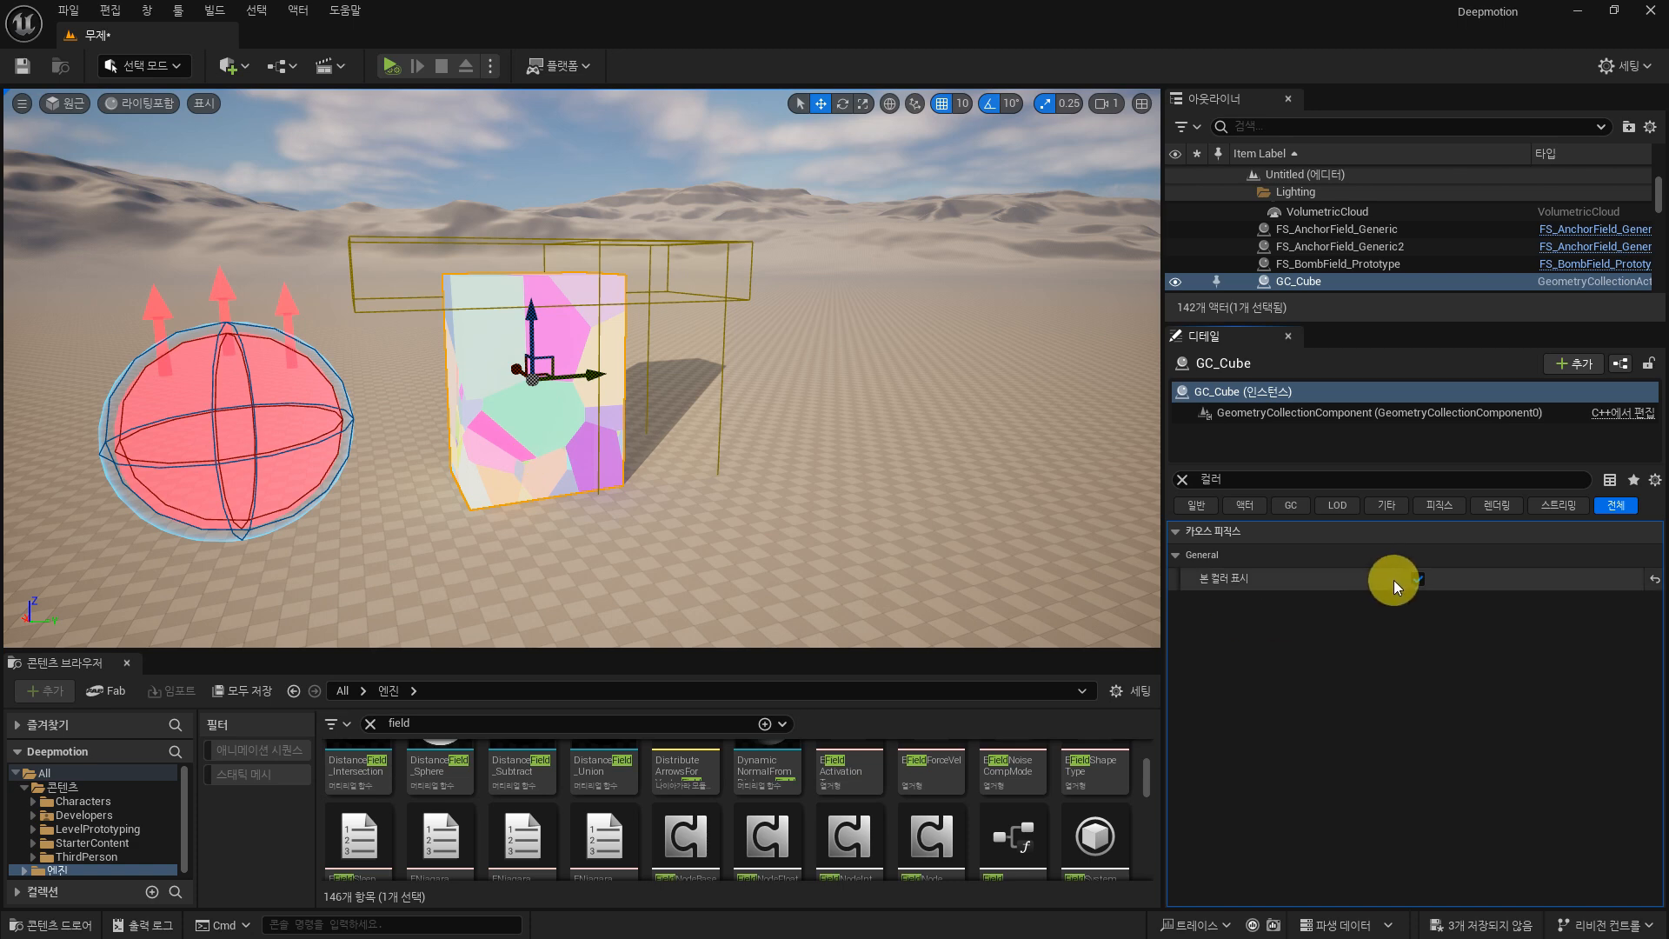
pyautogui.click(1416, 579)
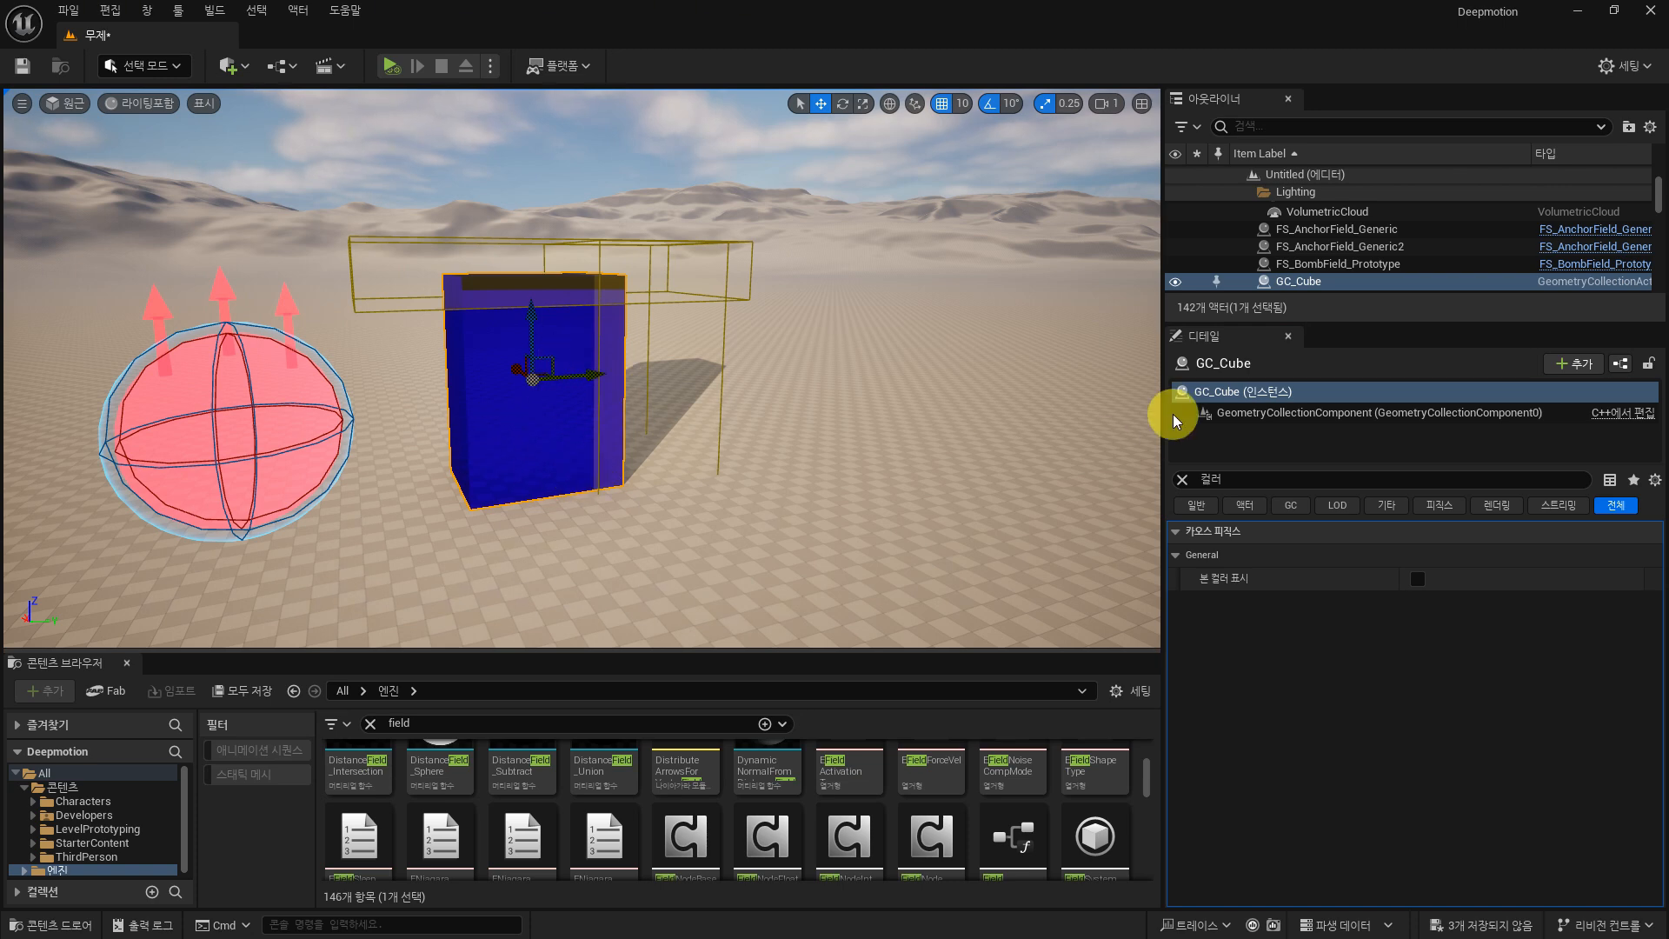
# Step: Switch to Fracture mode and select individual fracture pieces on the cube's front face
pyautogui.click(160, 65)
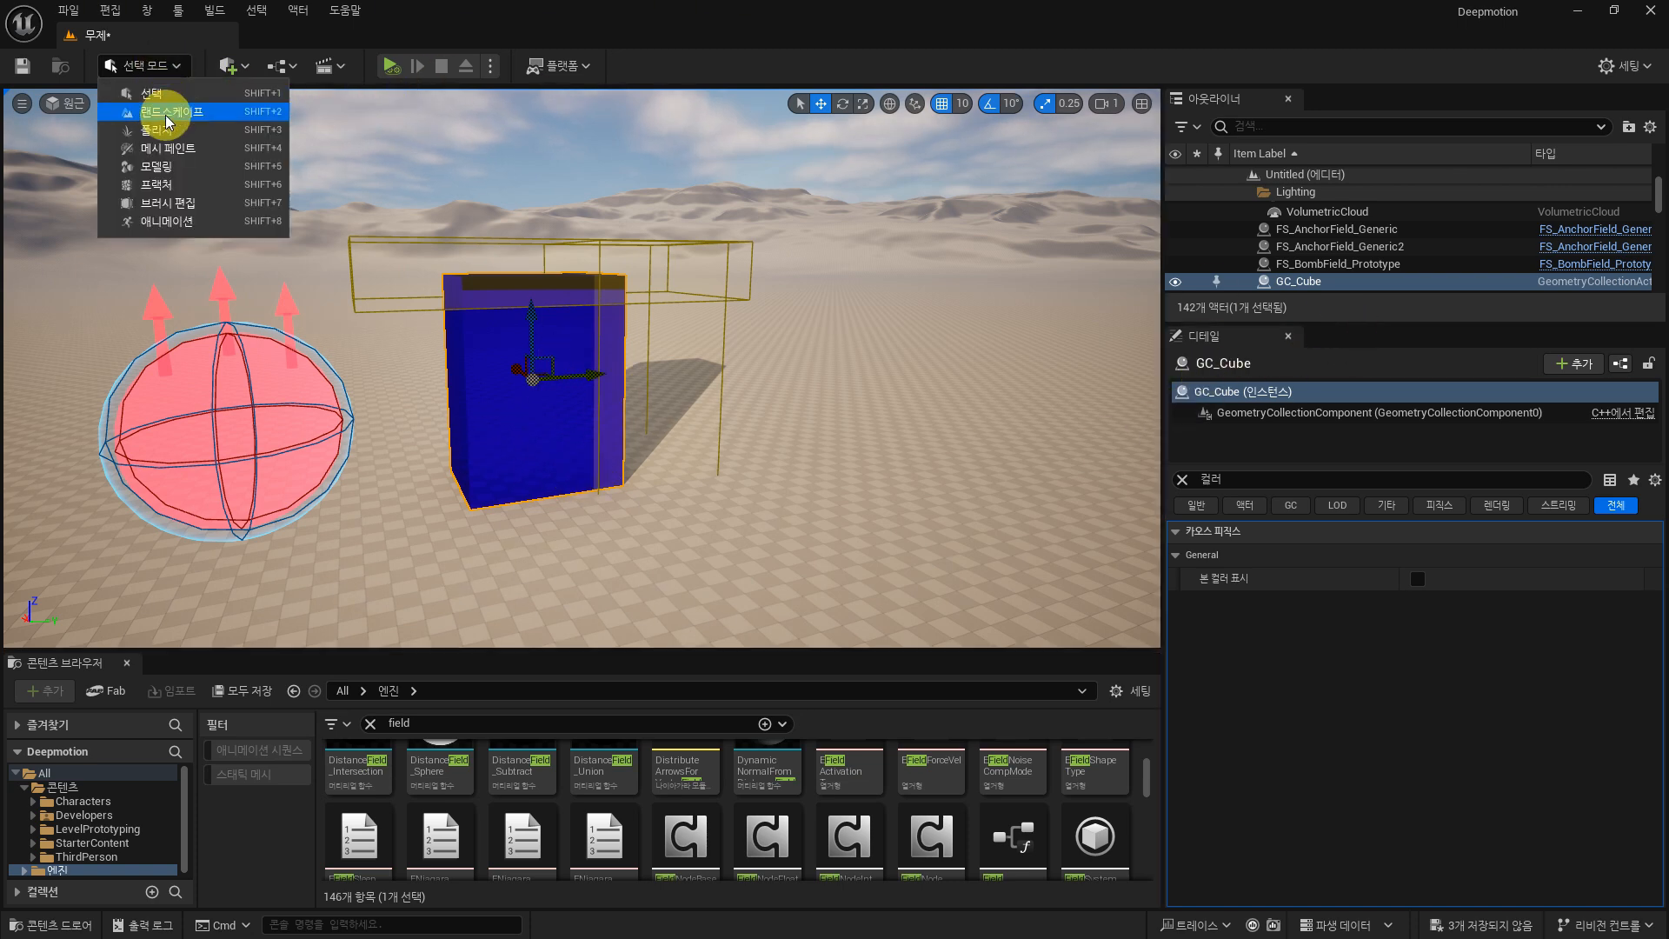
pyautogui.click(157, 184)
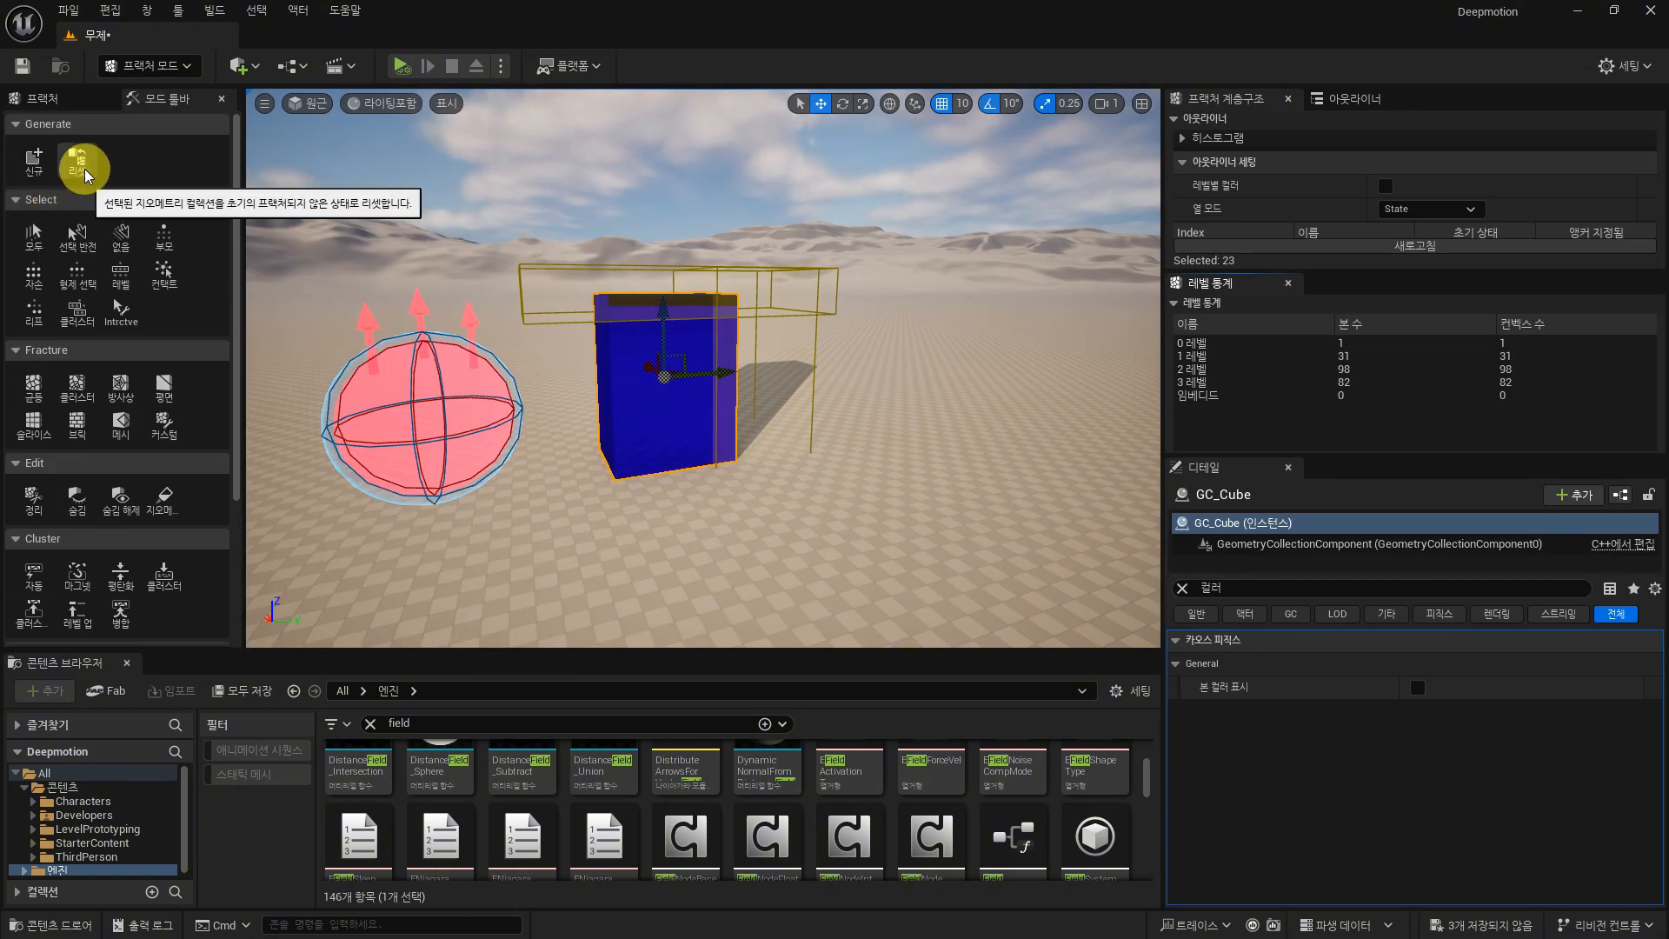
pyautogui.click(654, 416)
pyautogui.click(646, 364)
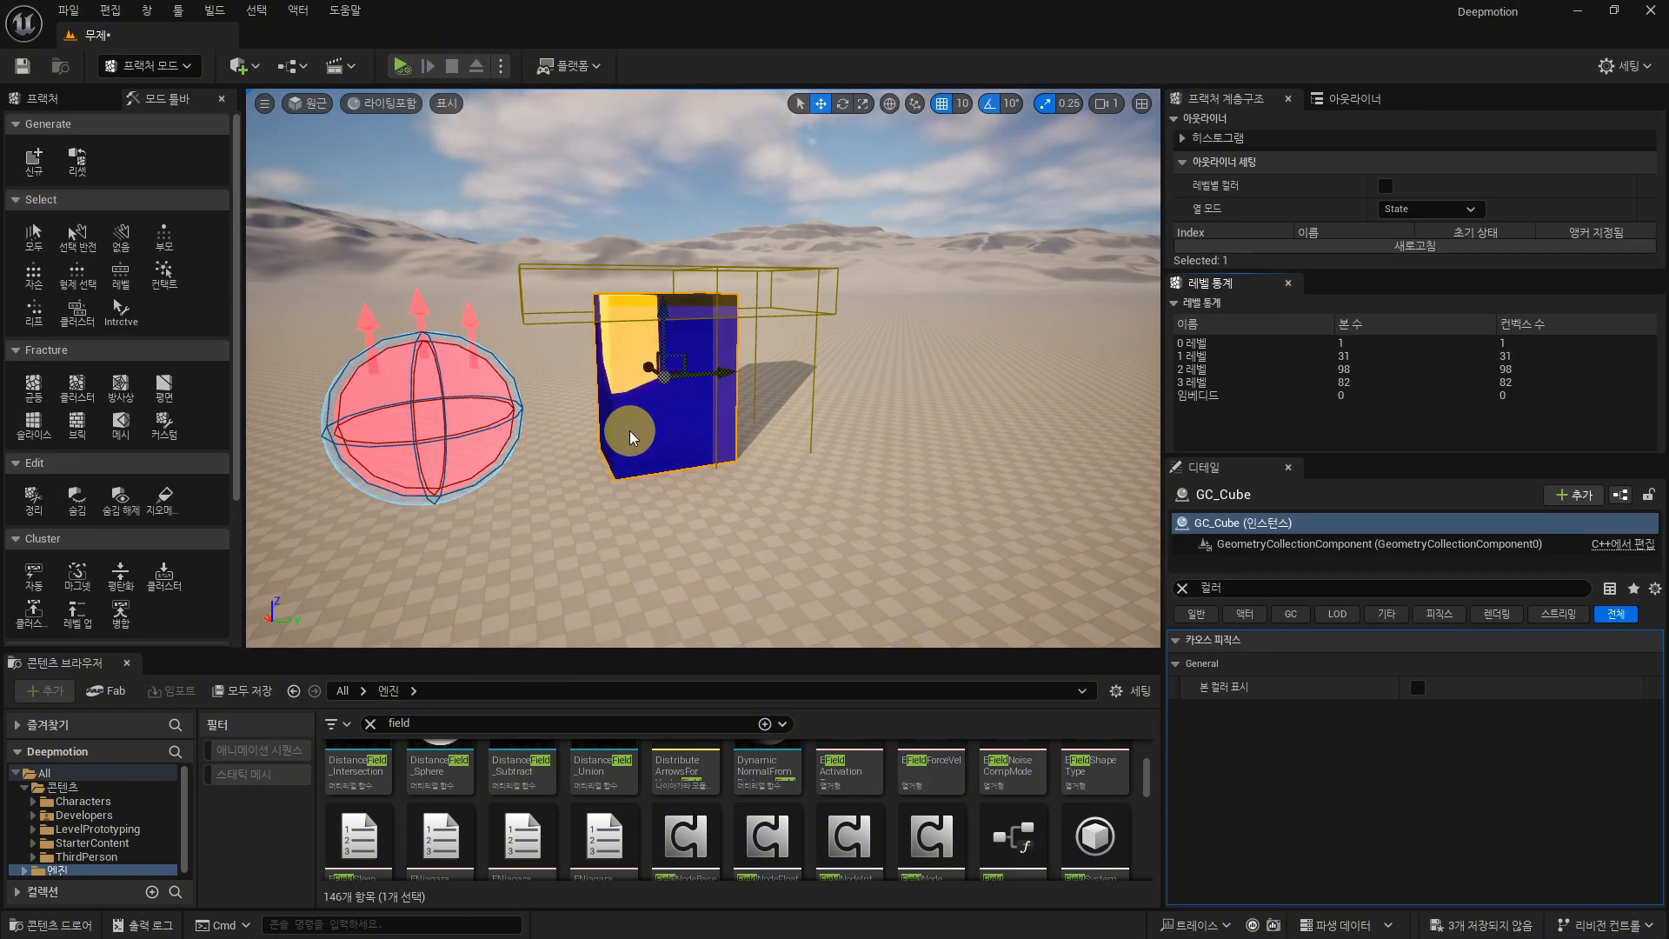
pyautogui.click(632, 437)
pyautogui.click(663, 424)
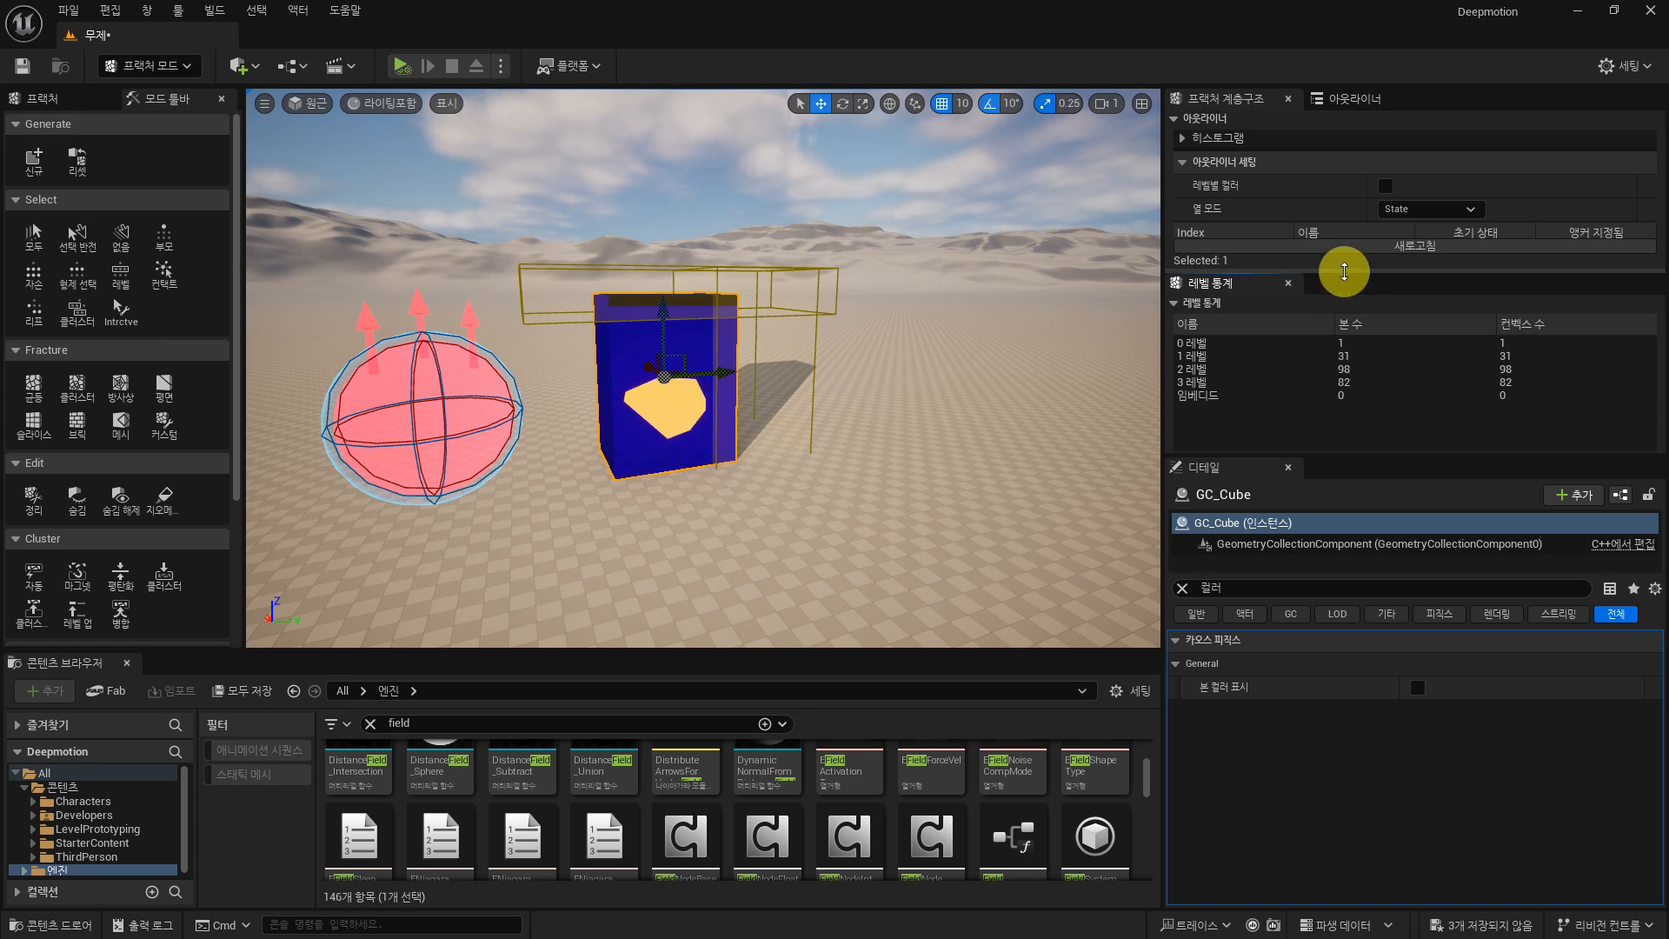
# Step: Enlarge the outliner area, show the scene outliner, and select GC_Cube in it
pyautogui.moveTo(1345, 271); pyautogui.dragTo(1349, 374)
pyautogui.click(1353, 99)
pyautogui.click(1307, 267)
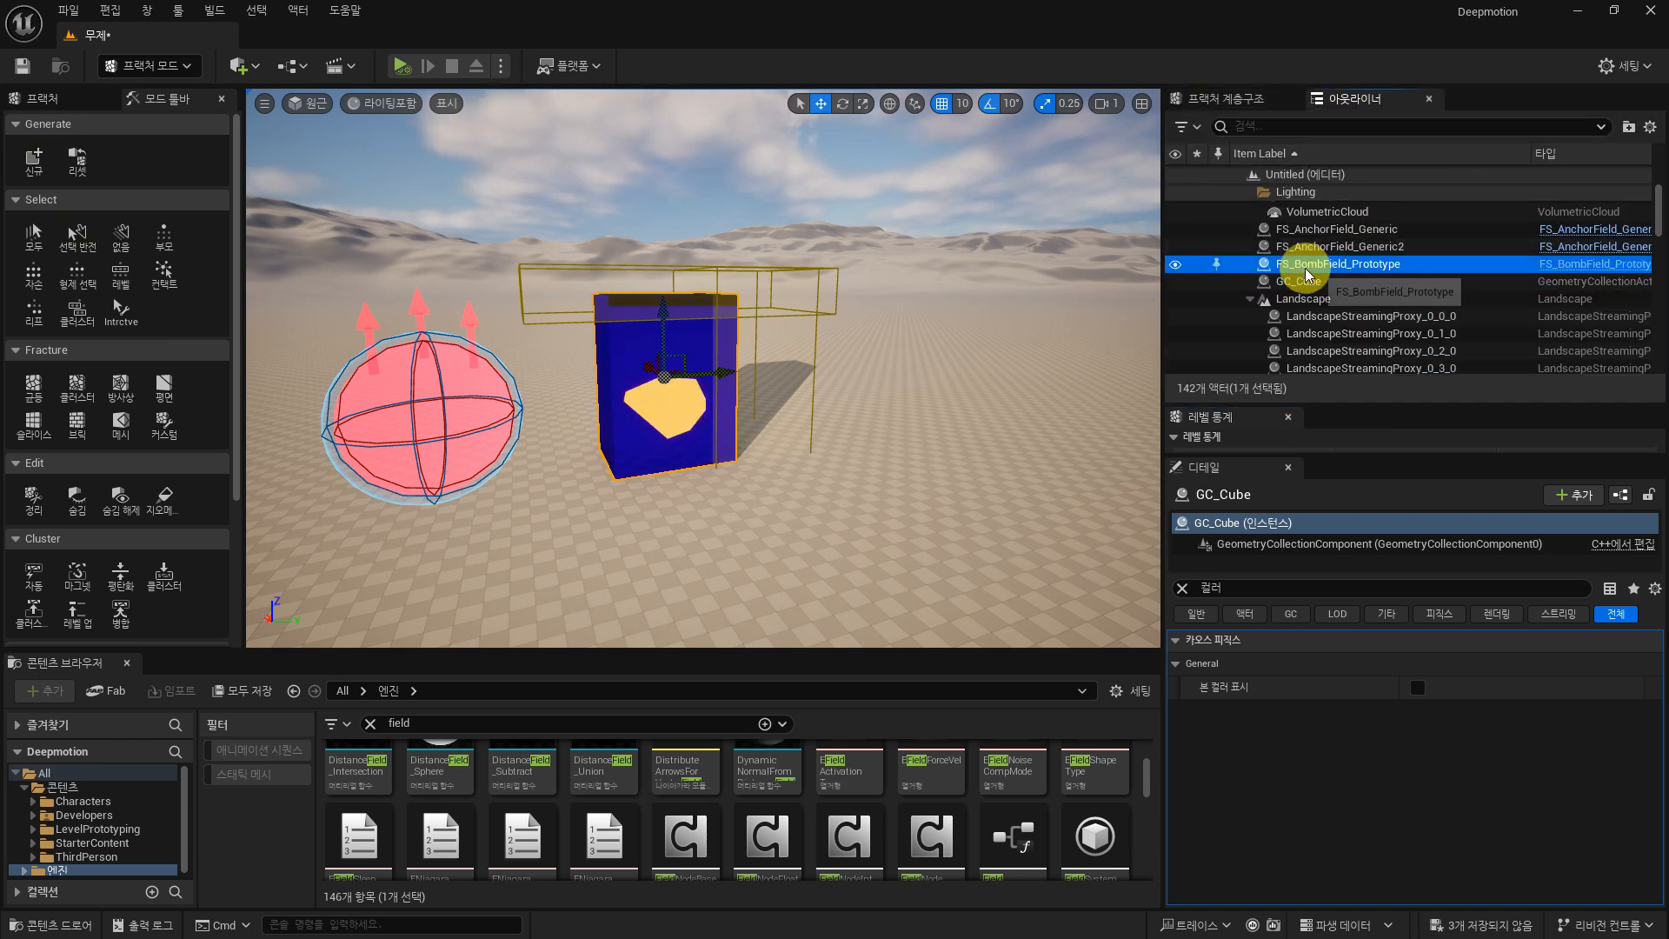
pyautogui.click(1305, 280)
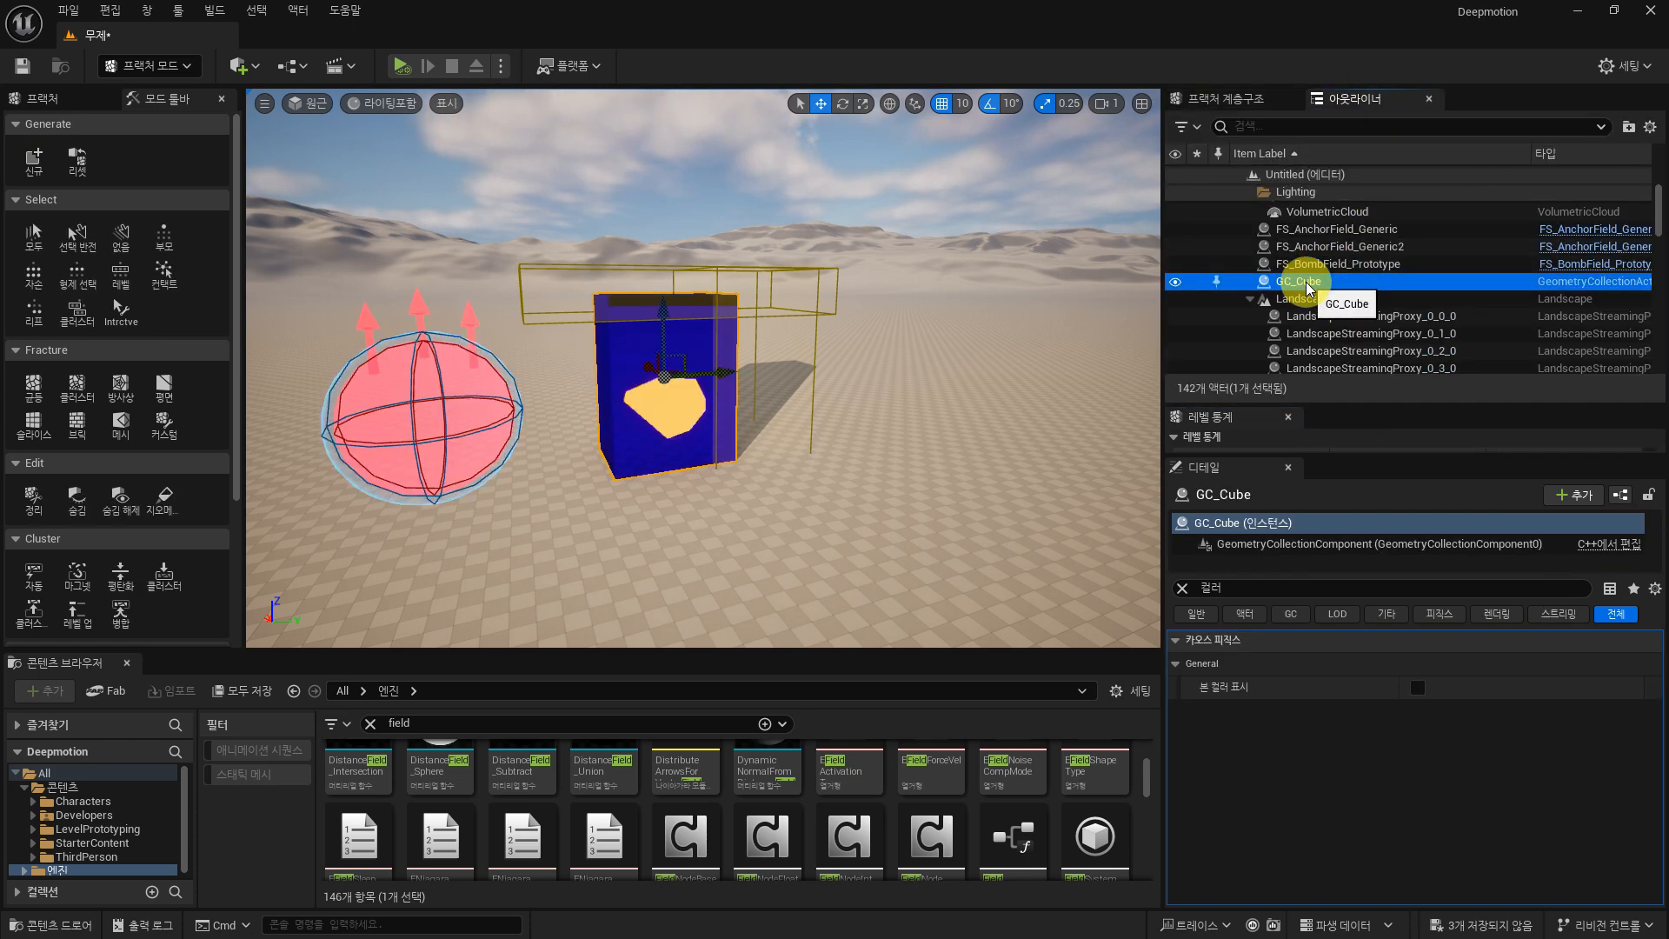
# Step: Activate the Reset fracture tool for GC_Cube, open the new geometry collection dialog, and cancel it
pyautogui.click(78, 162)
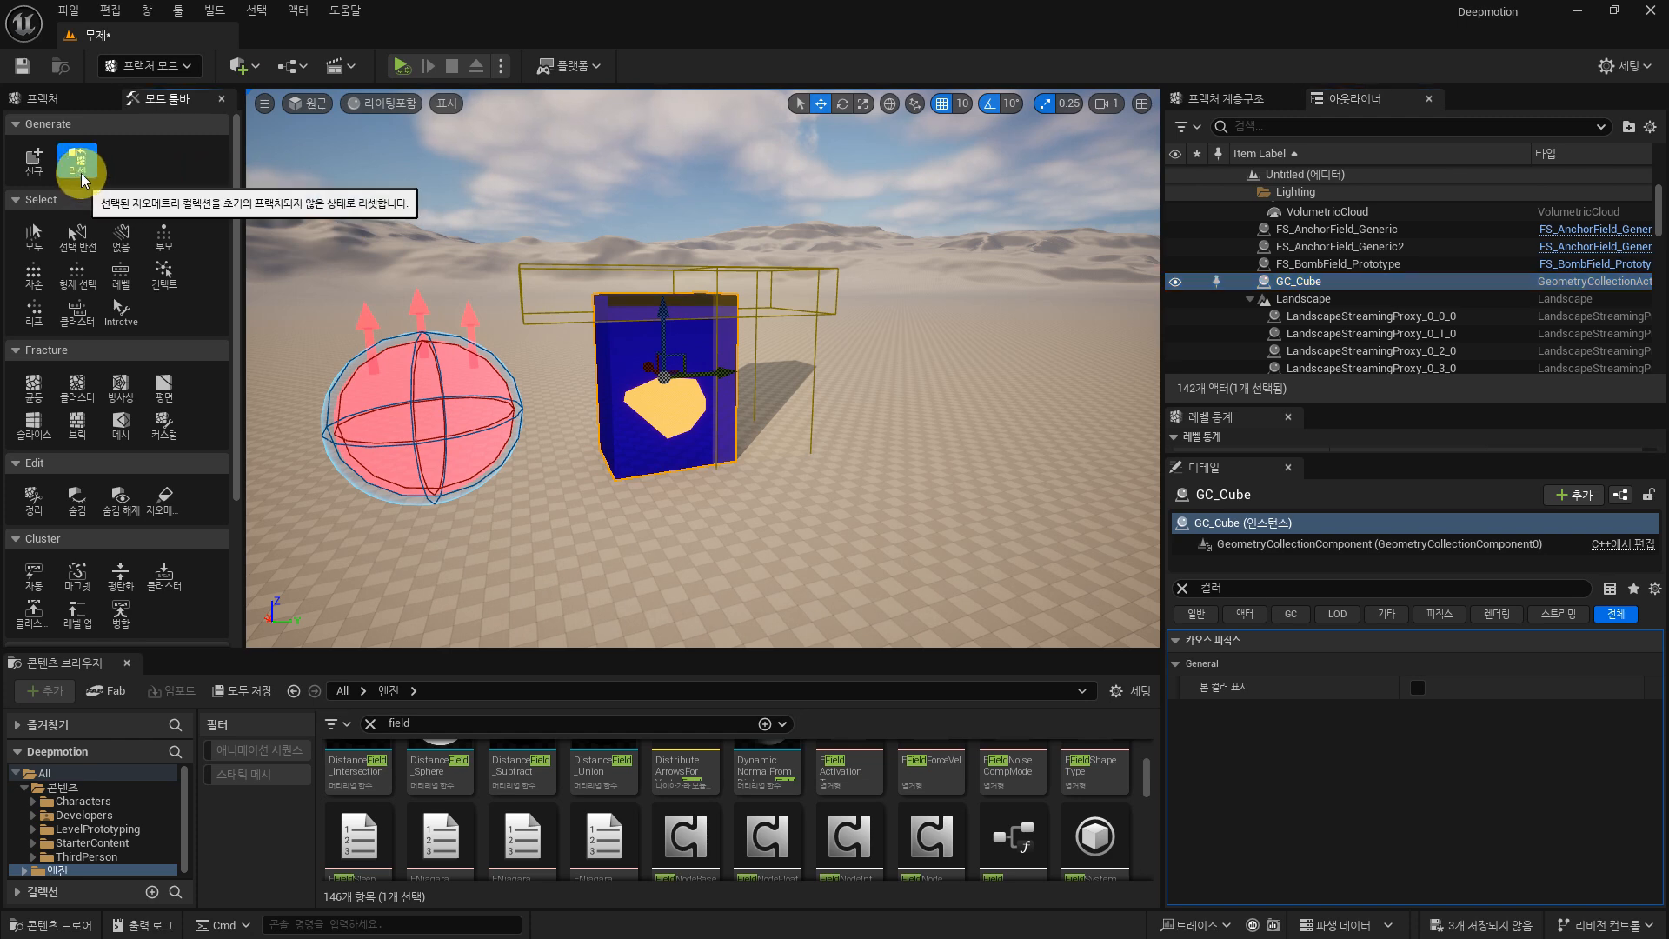
pyautogui.click(31, 165)
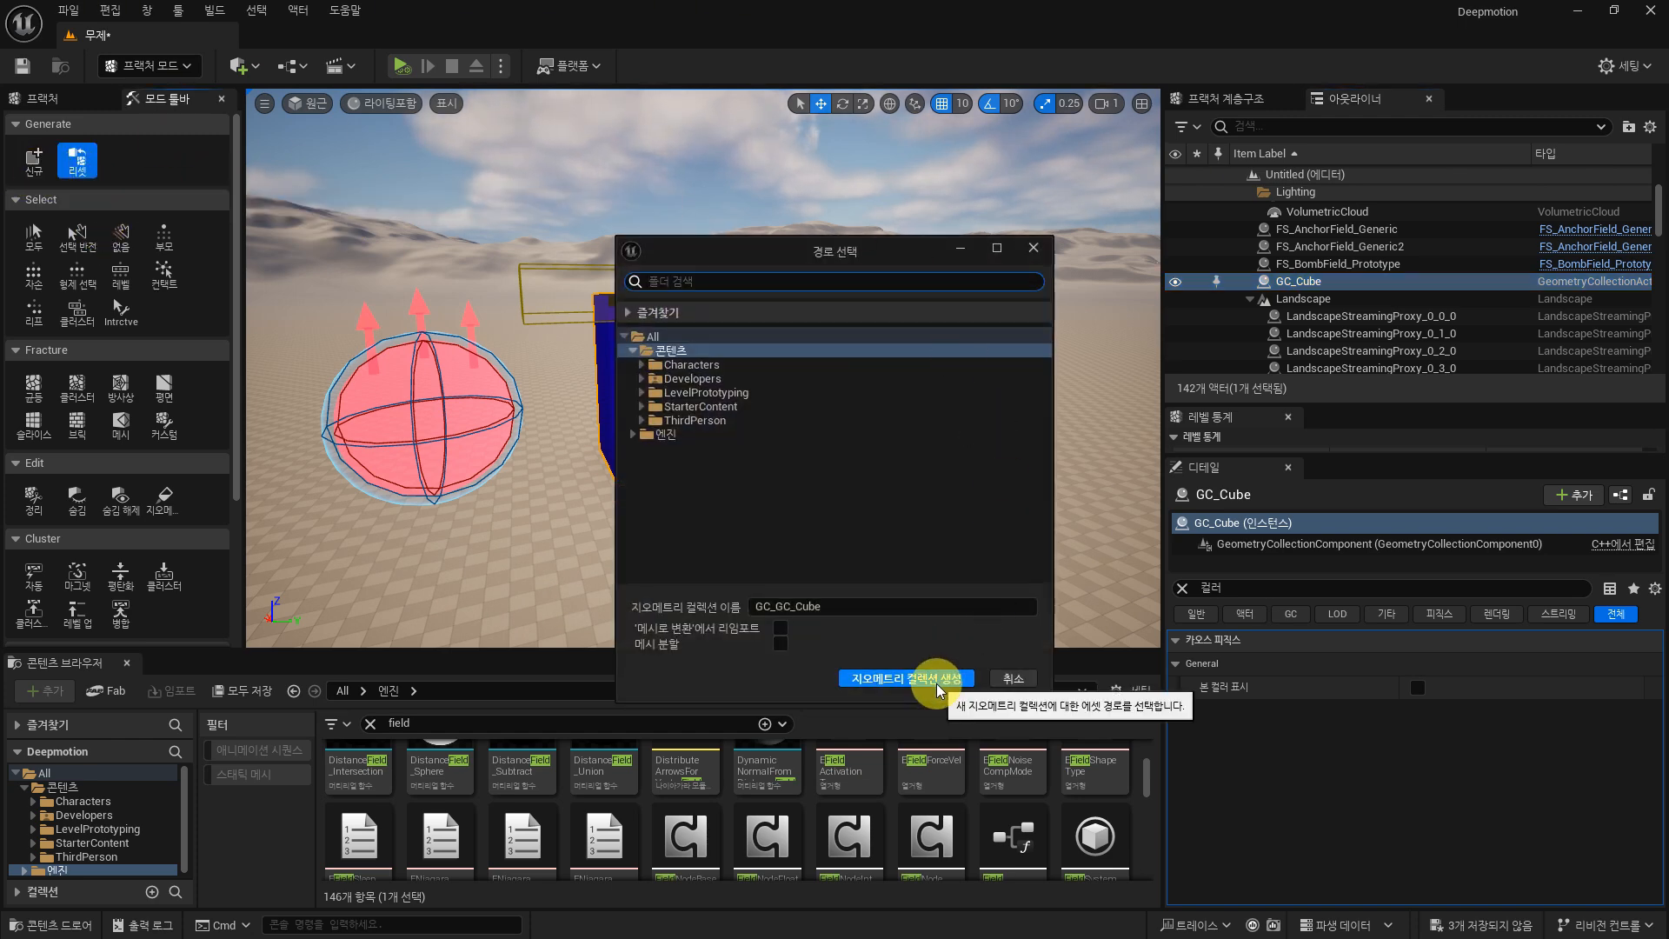
pyautogui.click(1013, 679)
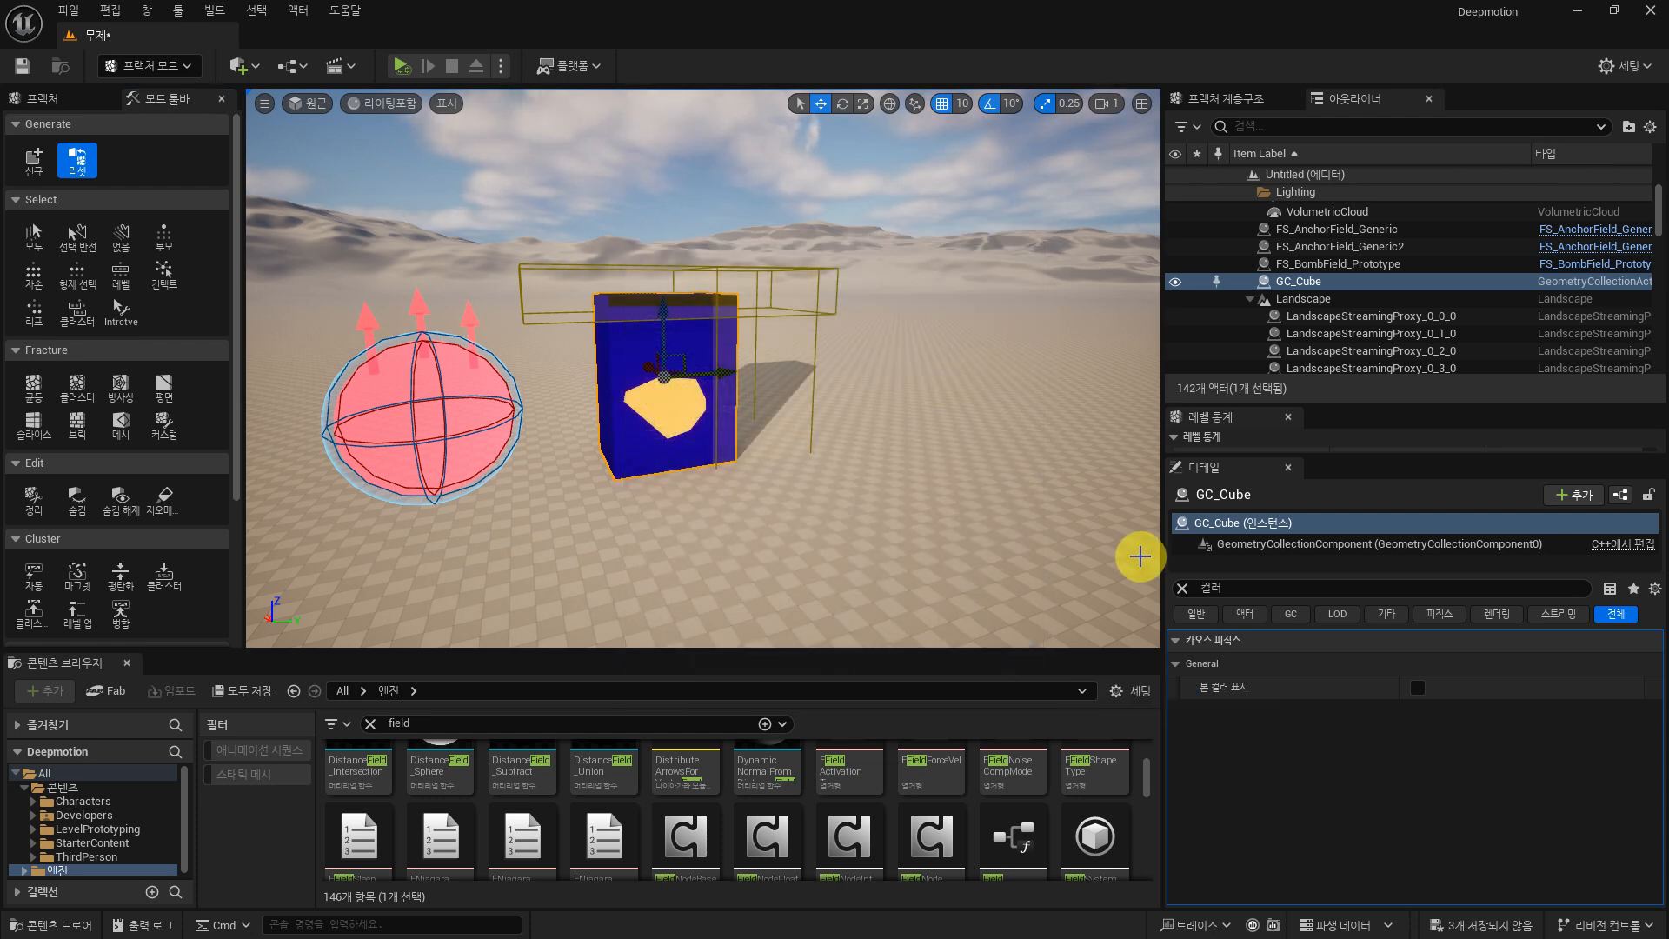
# Step: Turn GC_Cube's bone color display on and off again and clear the details filter, keeping the Reset tool active
pyautogui.click(1416, 688)
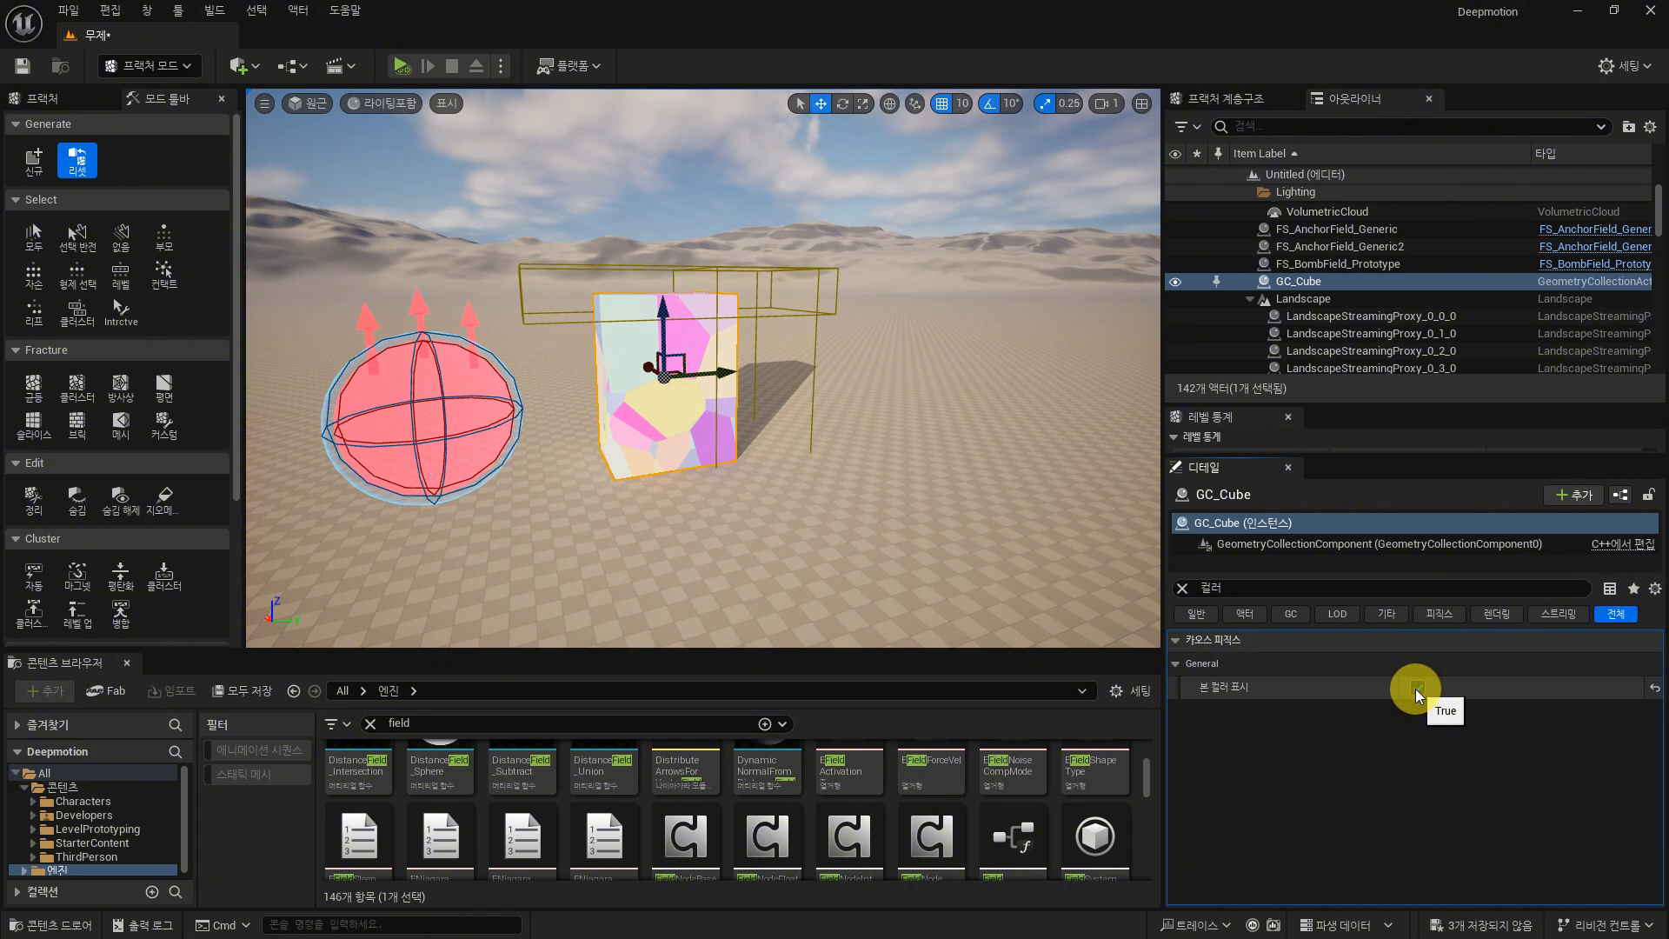
pyautogui.click(1415, 689)
pyautogui.click(1182, 588)
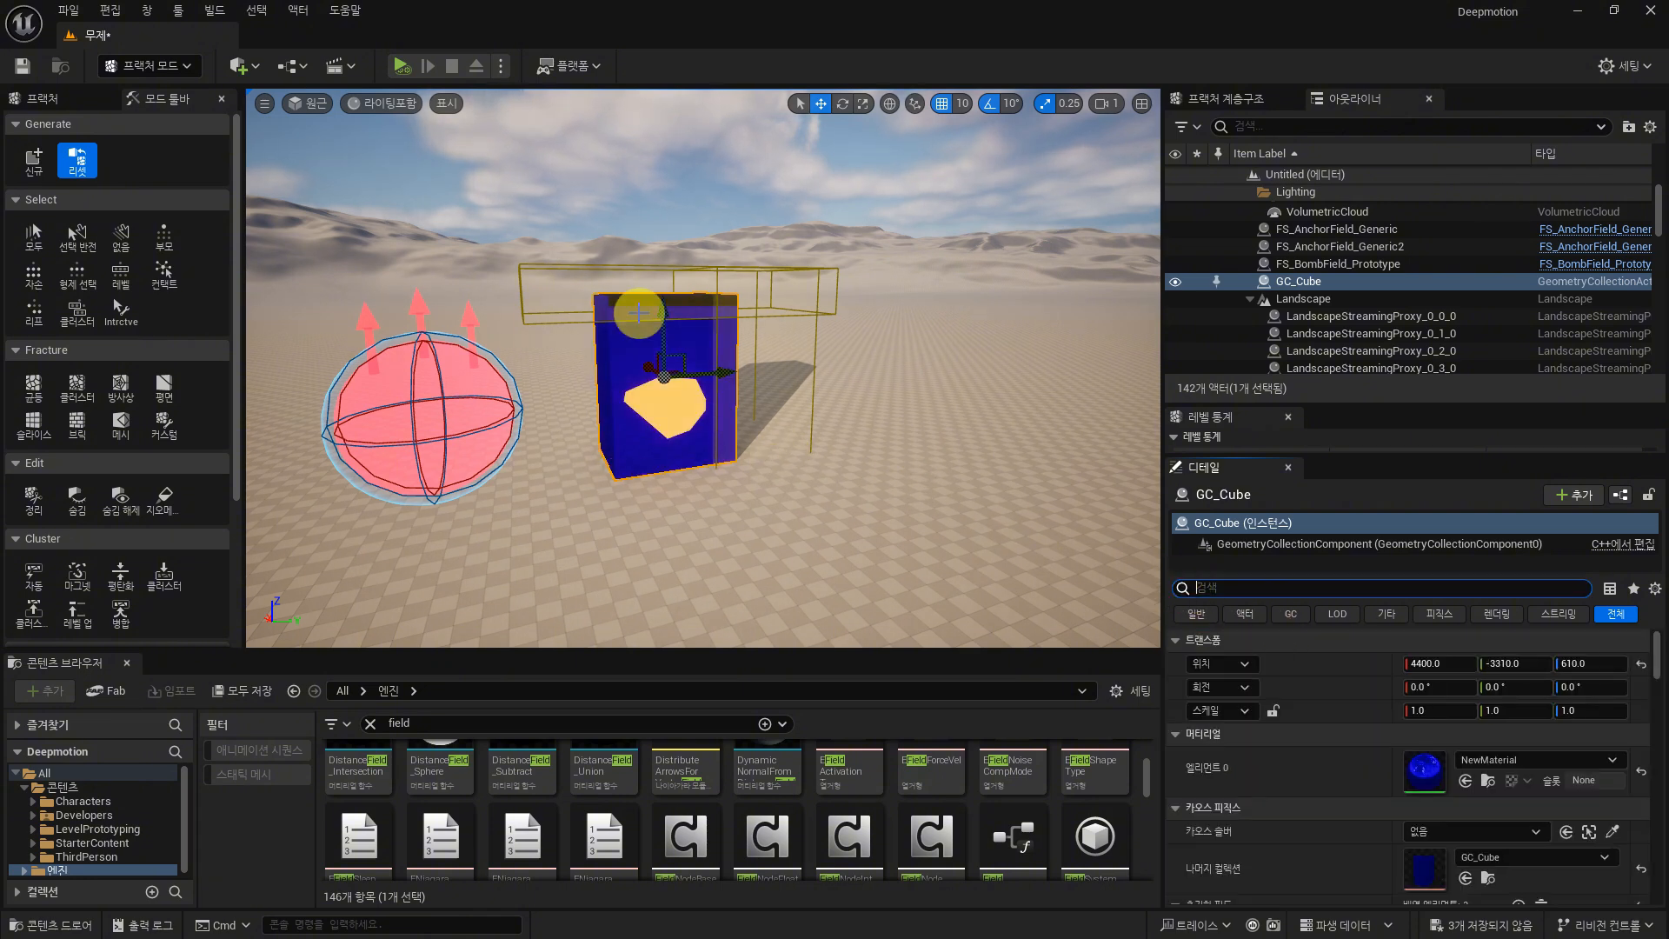
pyautogui.click(76, 162)
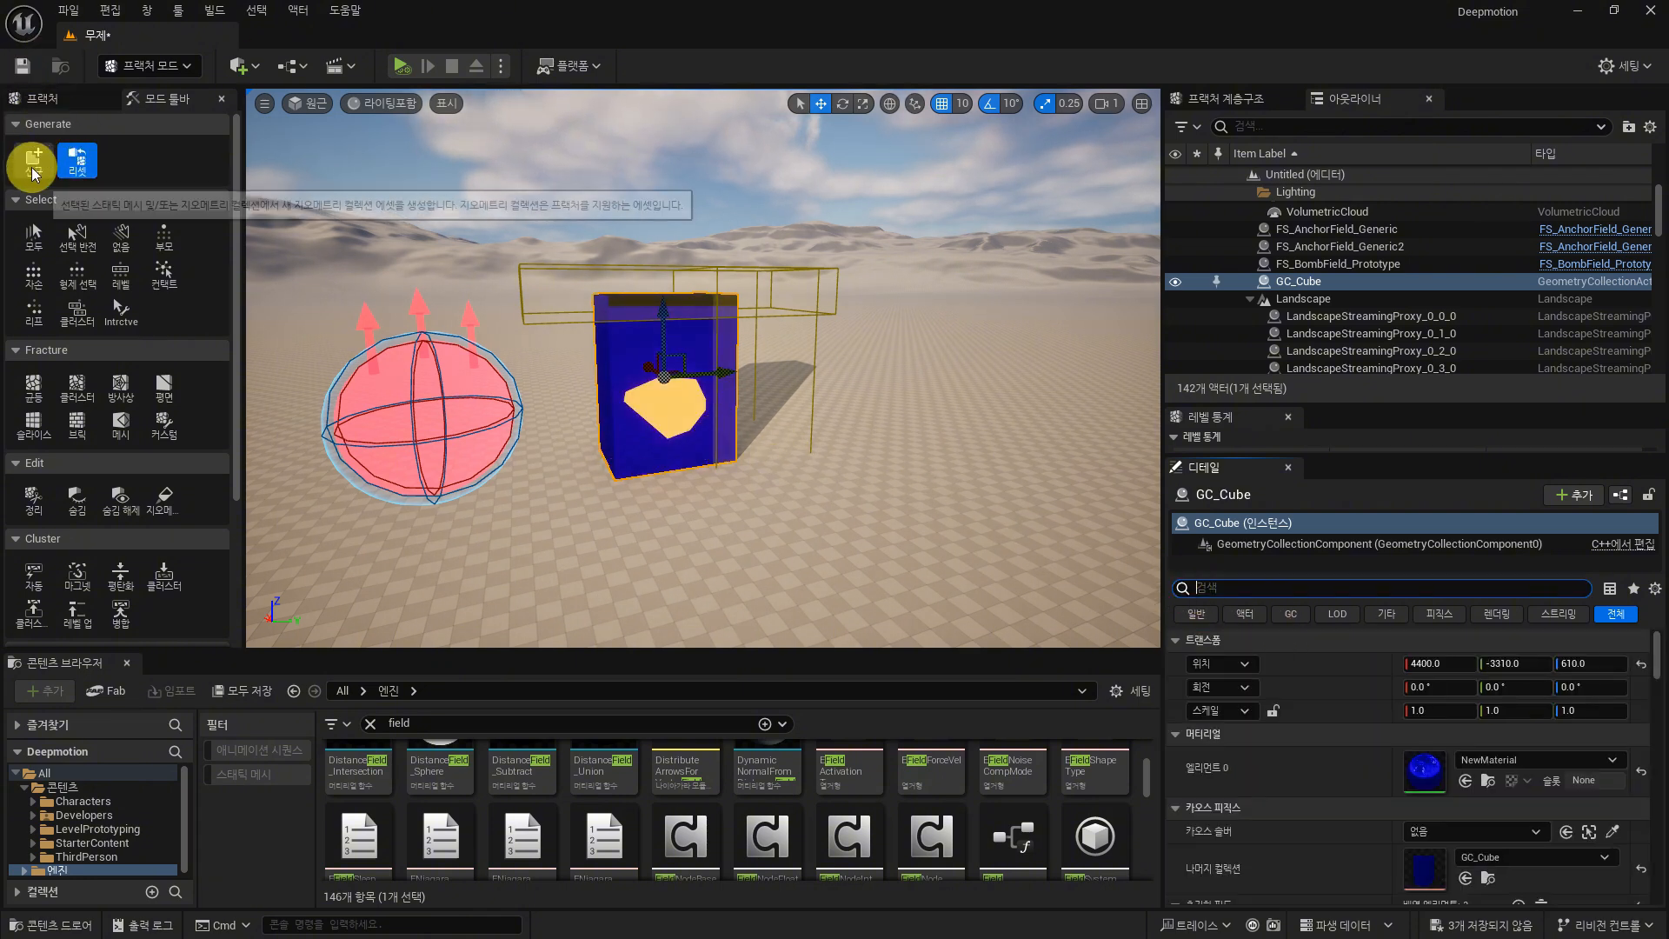
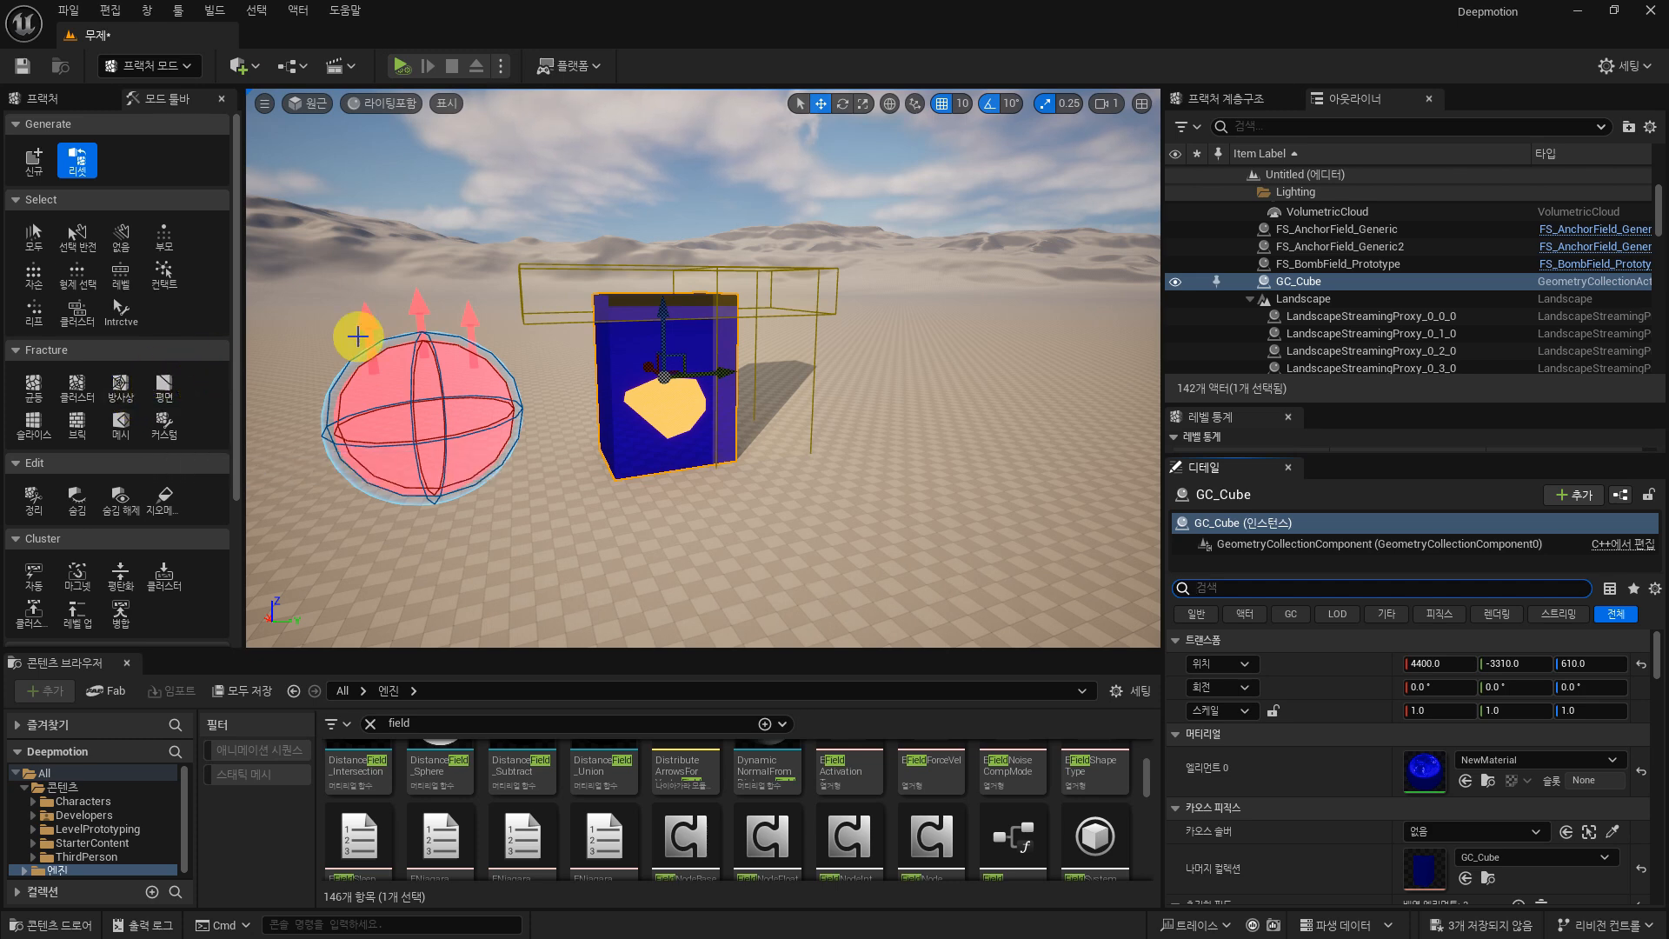
# Step: Start the simulation in Fracture mode, move FS_BombField_Prototype through the cube's unanchored side and away, and stop it
pyautogui.click(401, 66)
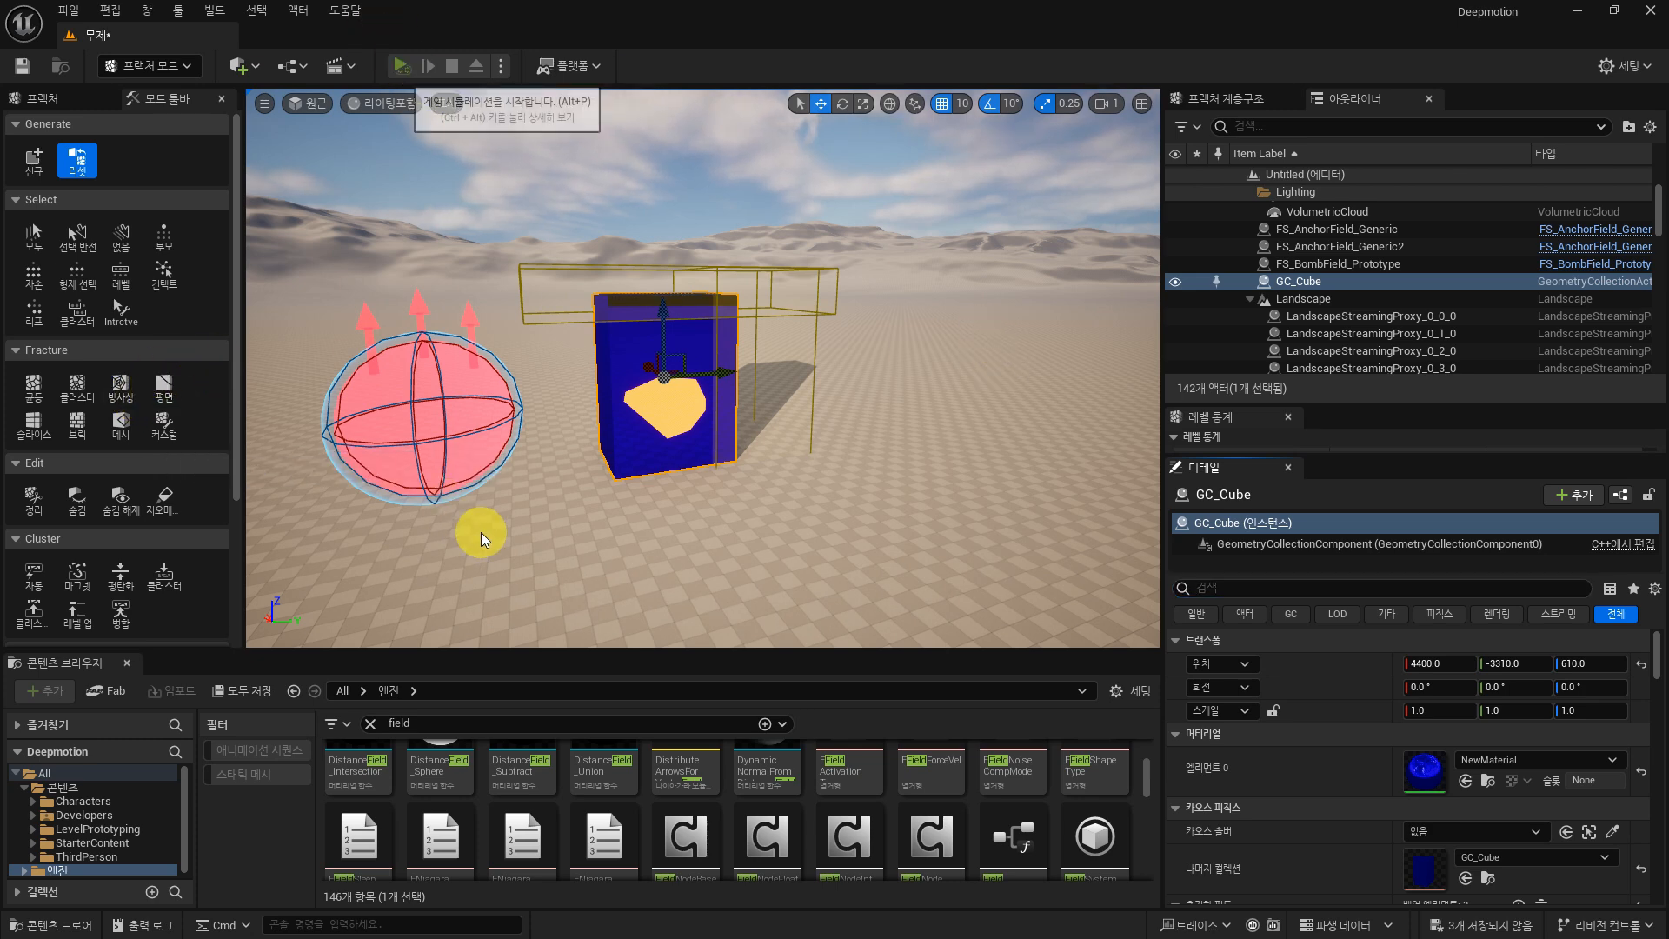
pyautogui.click(428, 416)
pyautogui.moveTo(513, 403); pyautogui.dragTo(409, 417)
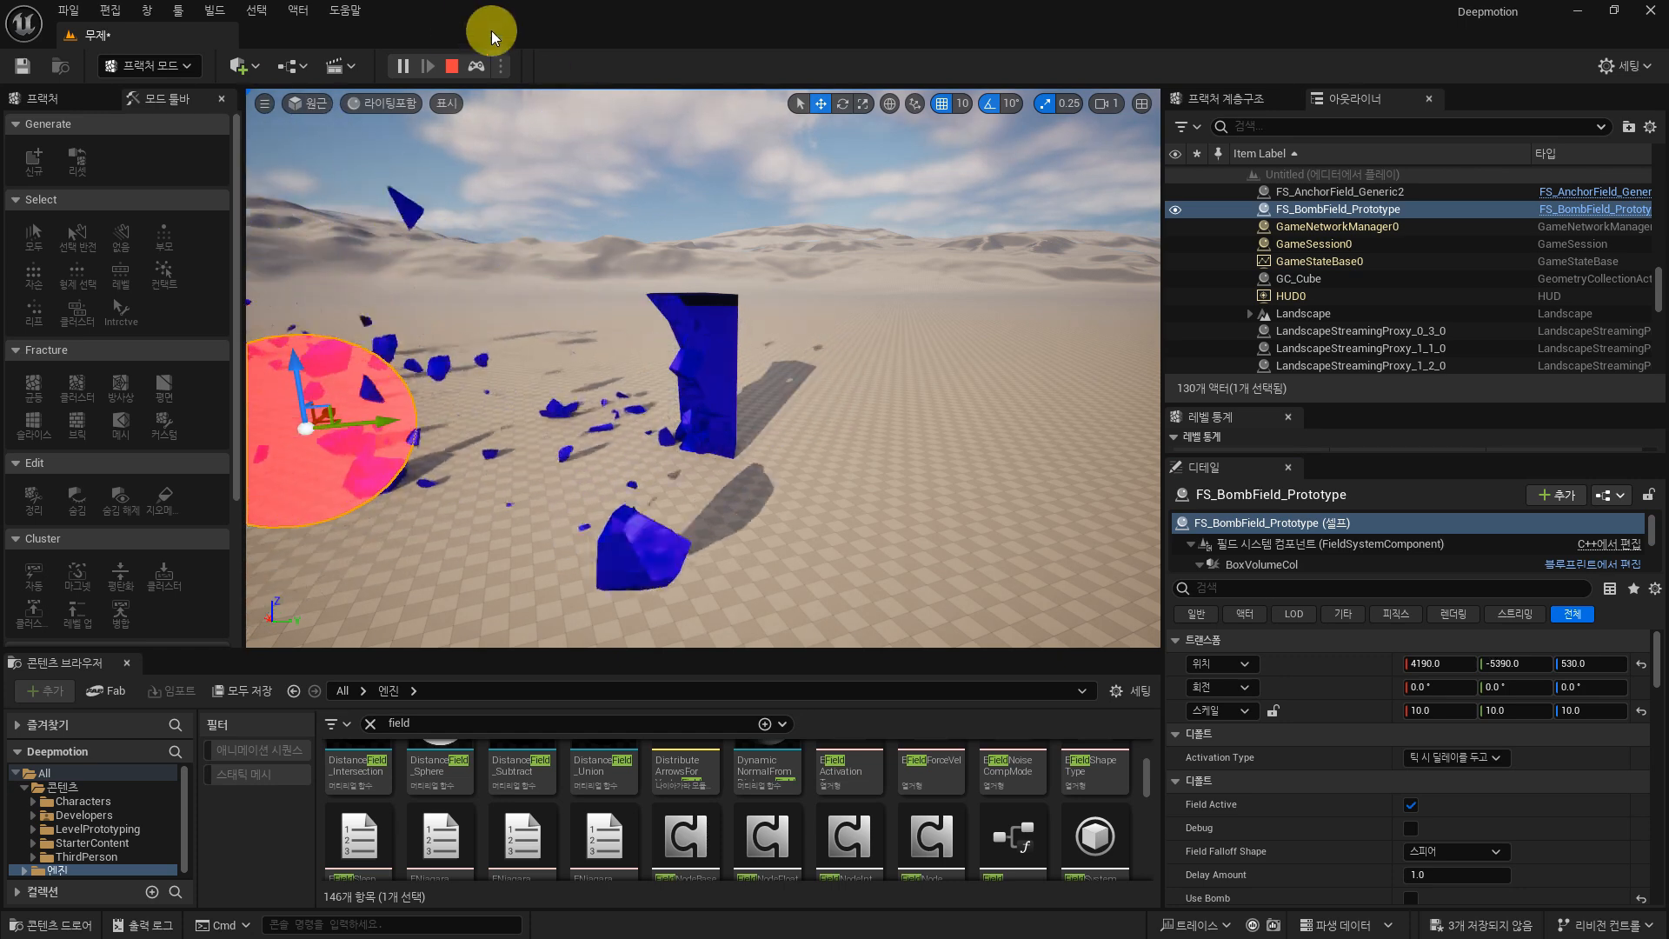
pyautogui.click(451, 65)
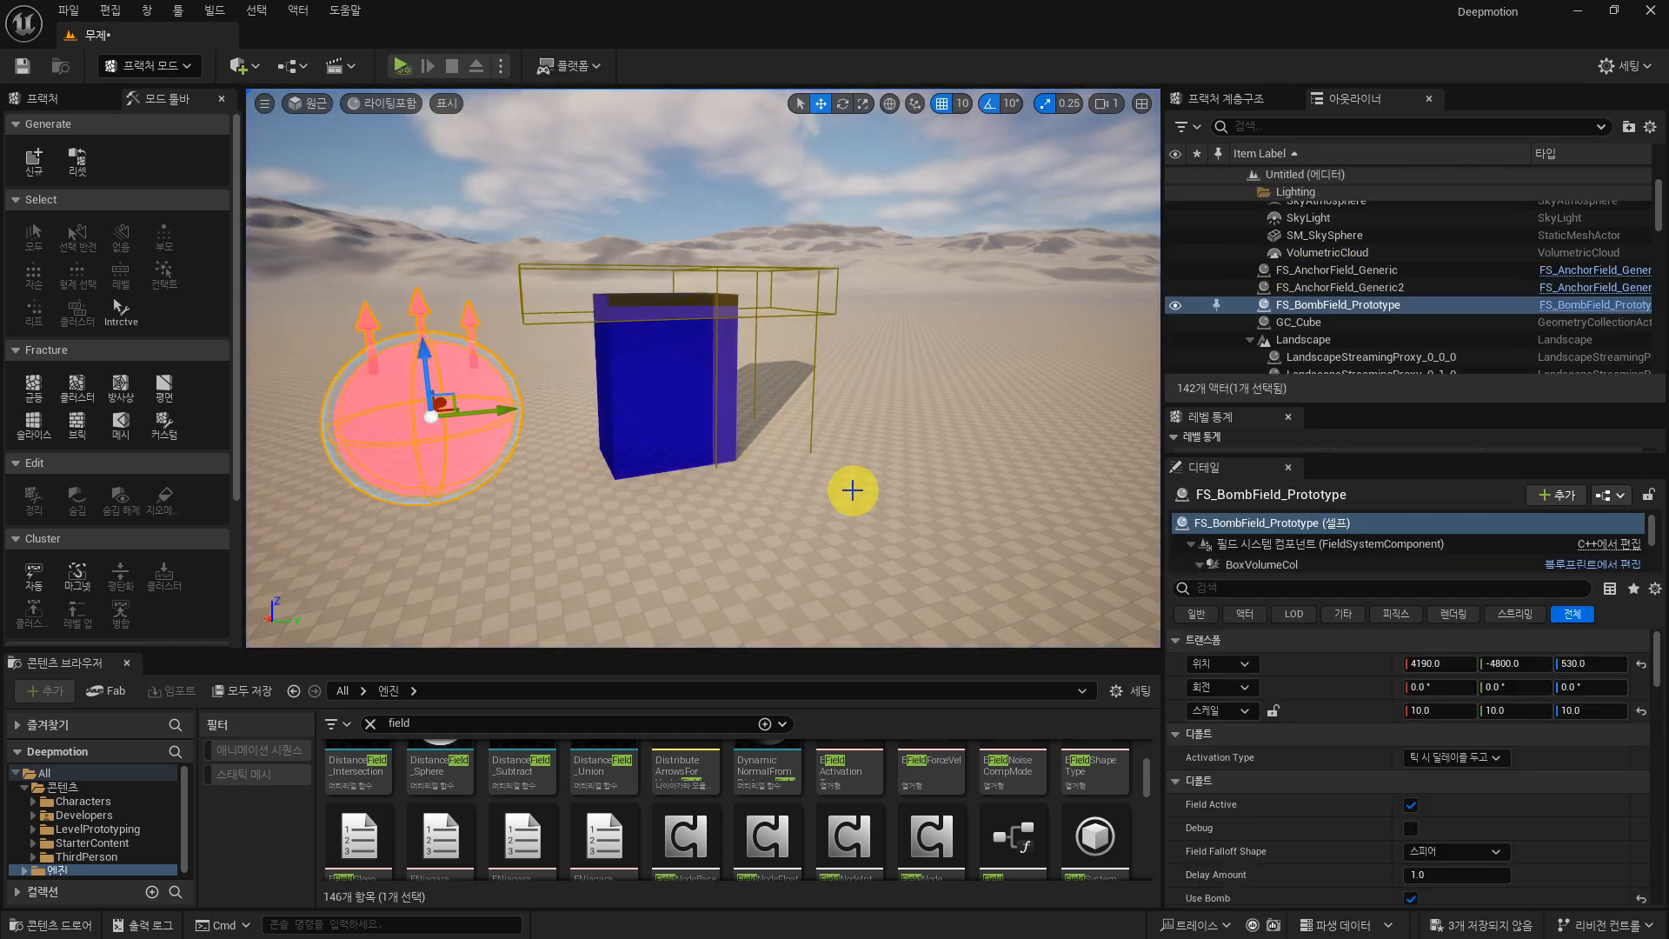
# Step: Enlarge the content browser and examine the engine's field assets, including FS_AnchorField_Generic and FS_MasterField
pyautogui.moveTo(869, 651); pyautogui.dragTo(880, 423)
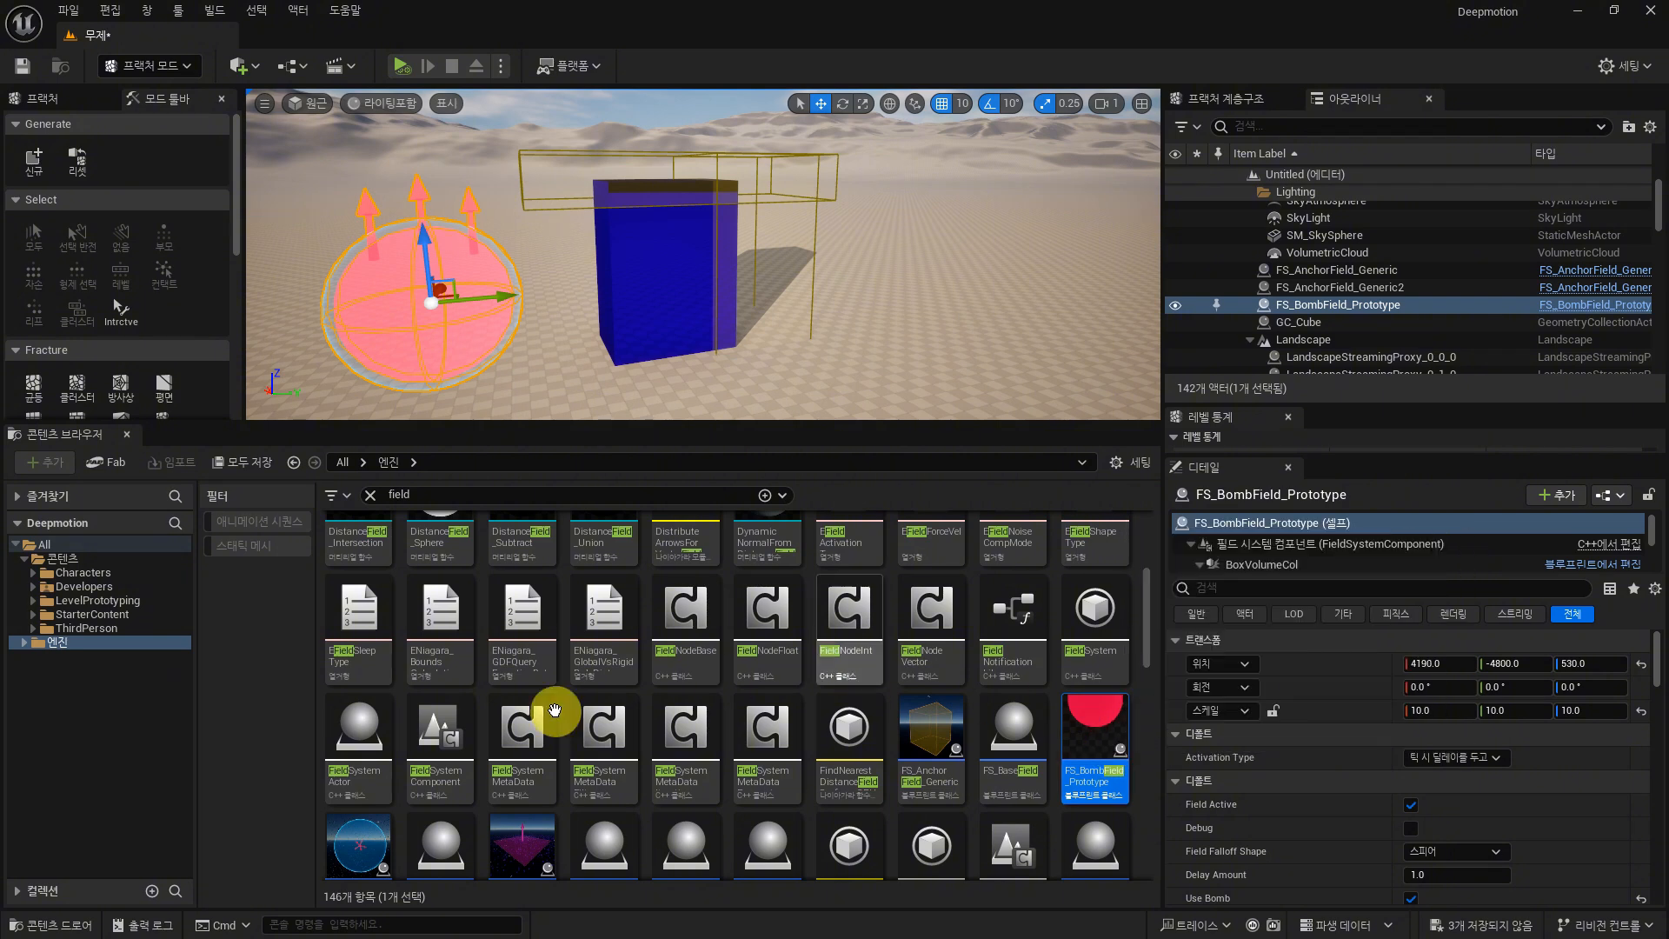
pyautogui.scroll(-2, 342, 850)
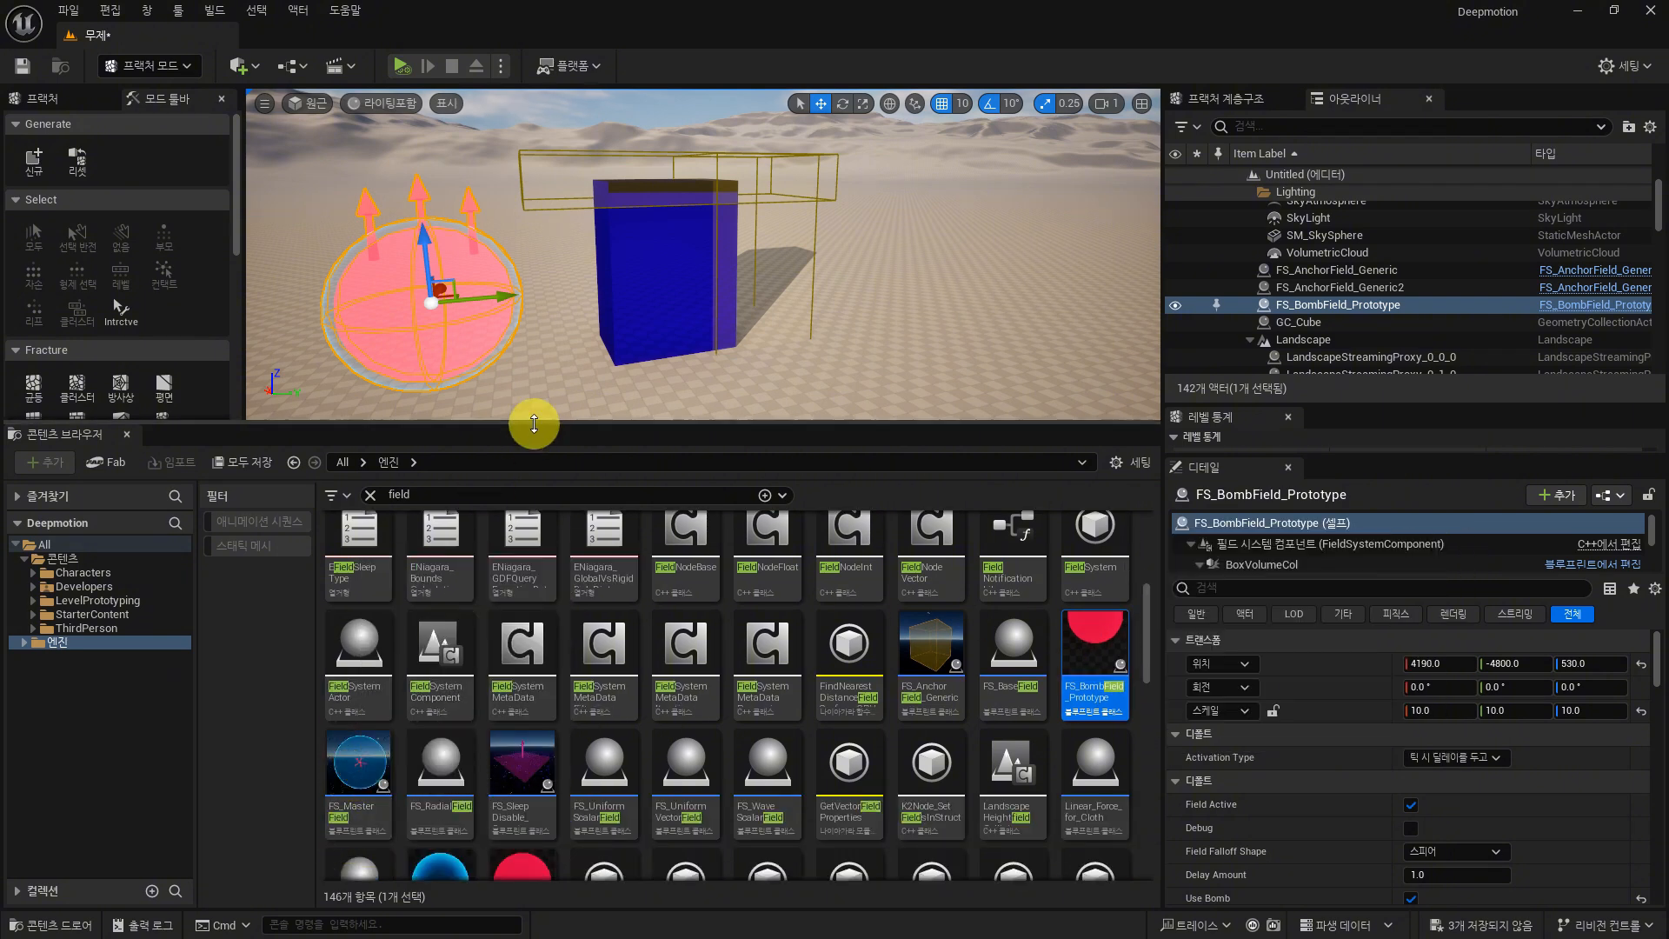
pyautogui.moveTo(533, 422); pyautogui.dragTo(542, 502)
pyautogui.moveTo(796, 395); pyautogui.dragTo(797, 374, button='right')
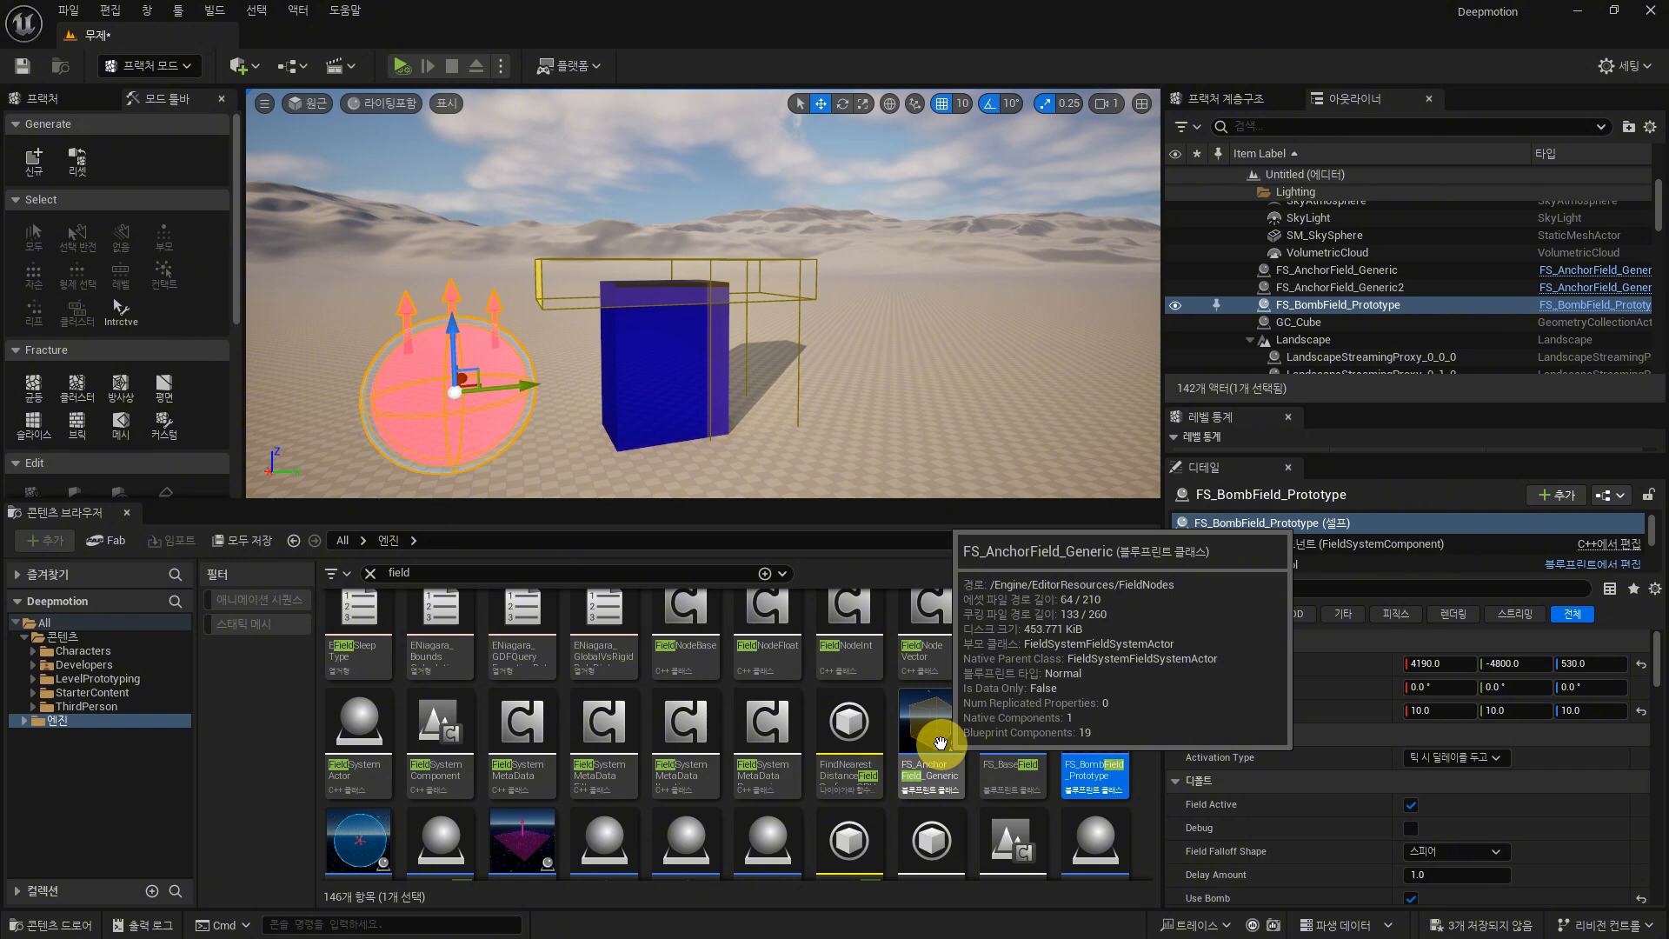
pyautogui.scroll(-2, 370, 731)
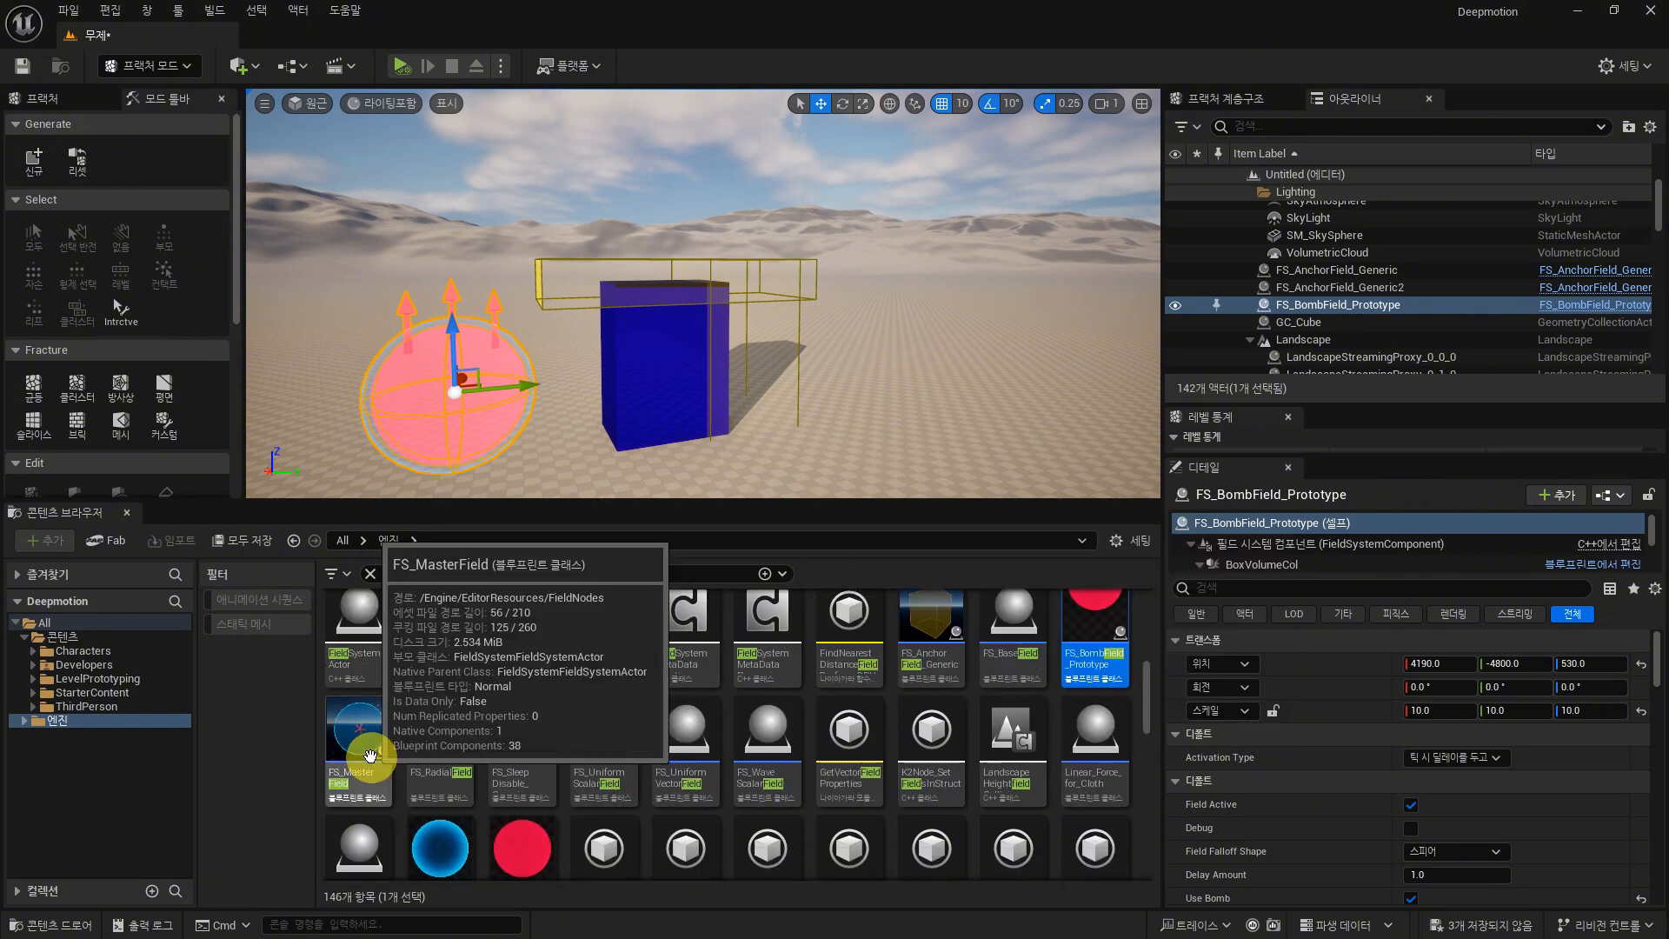
# Step: Return to FS_BombField_Prototype among the engine's field assets and shrink the content browser to give the viewport more room
pyautogui.scroll(2, 370, 755)
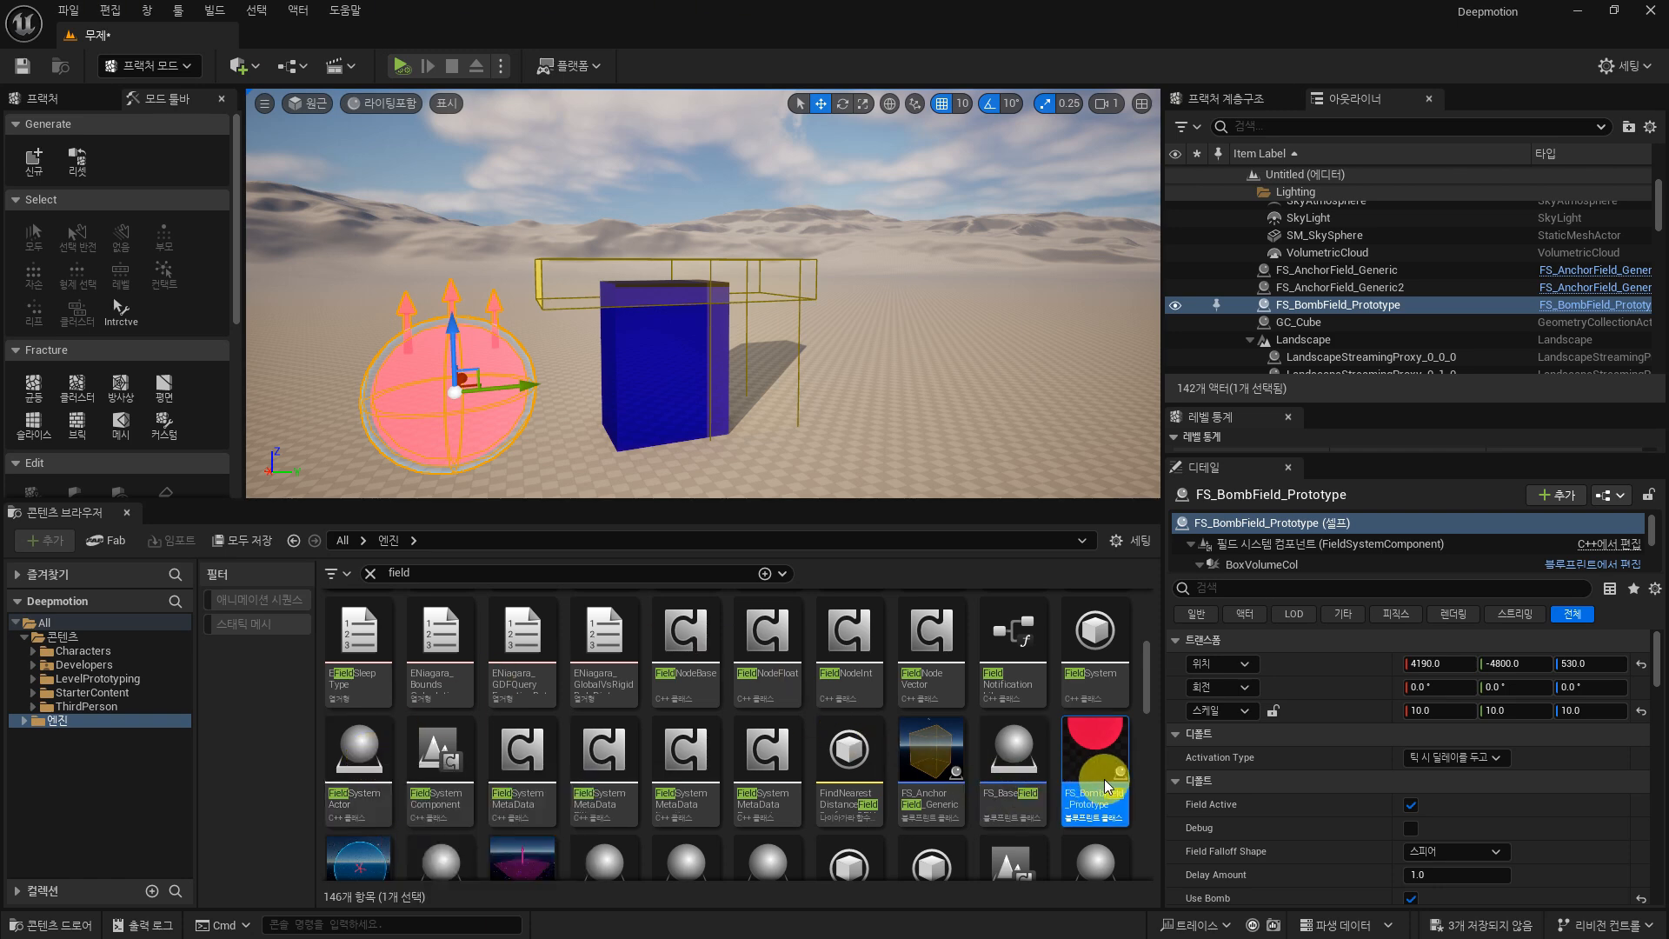
pyautogui.moveTo(1112, 766)
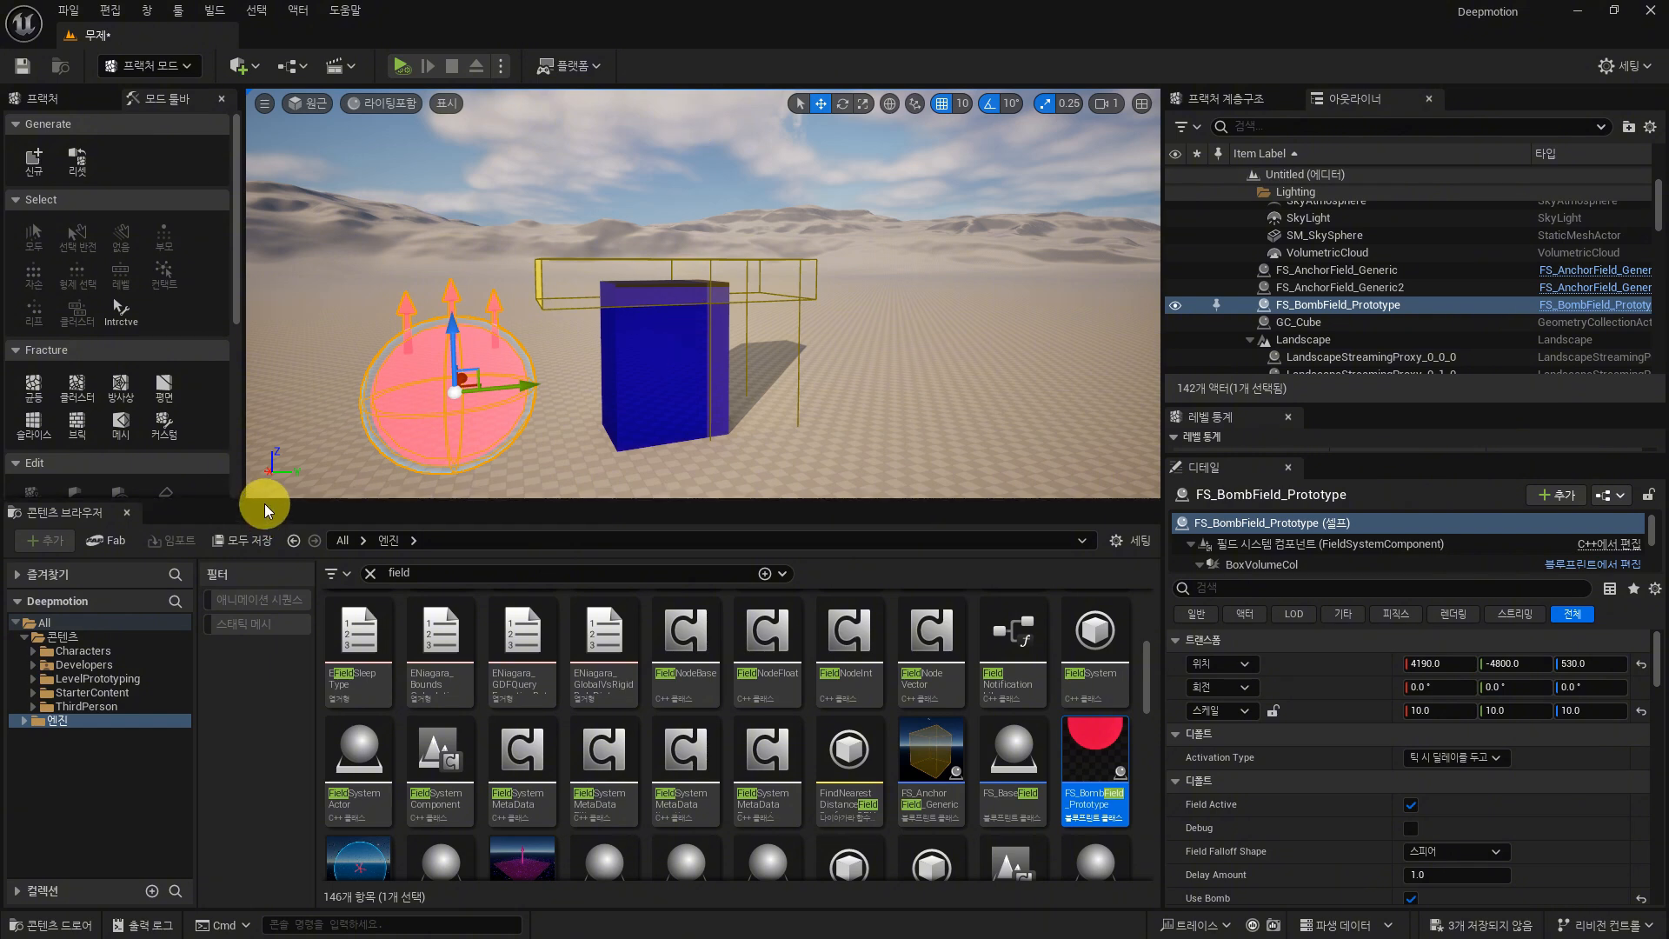
pyautogui.moveTo(265, 500); pyautogui.dragTo(265, 661)
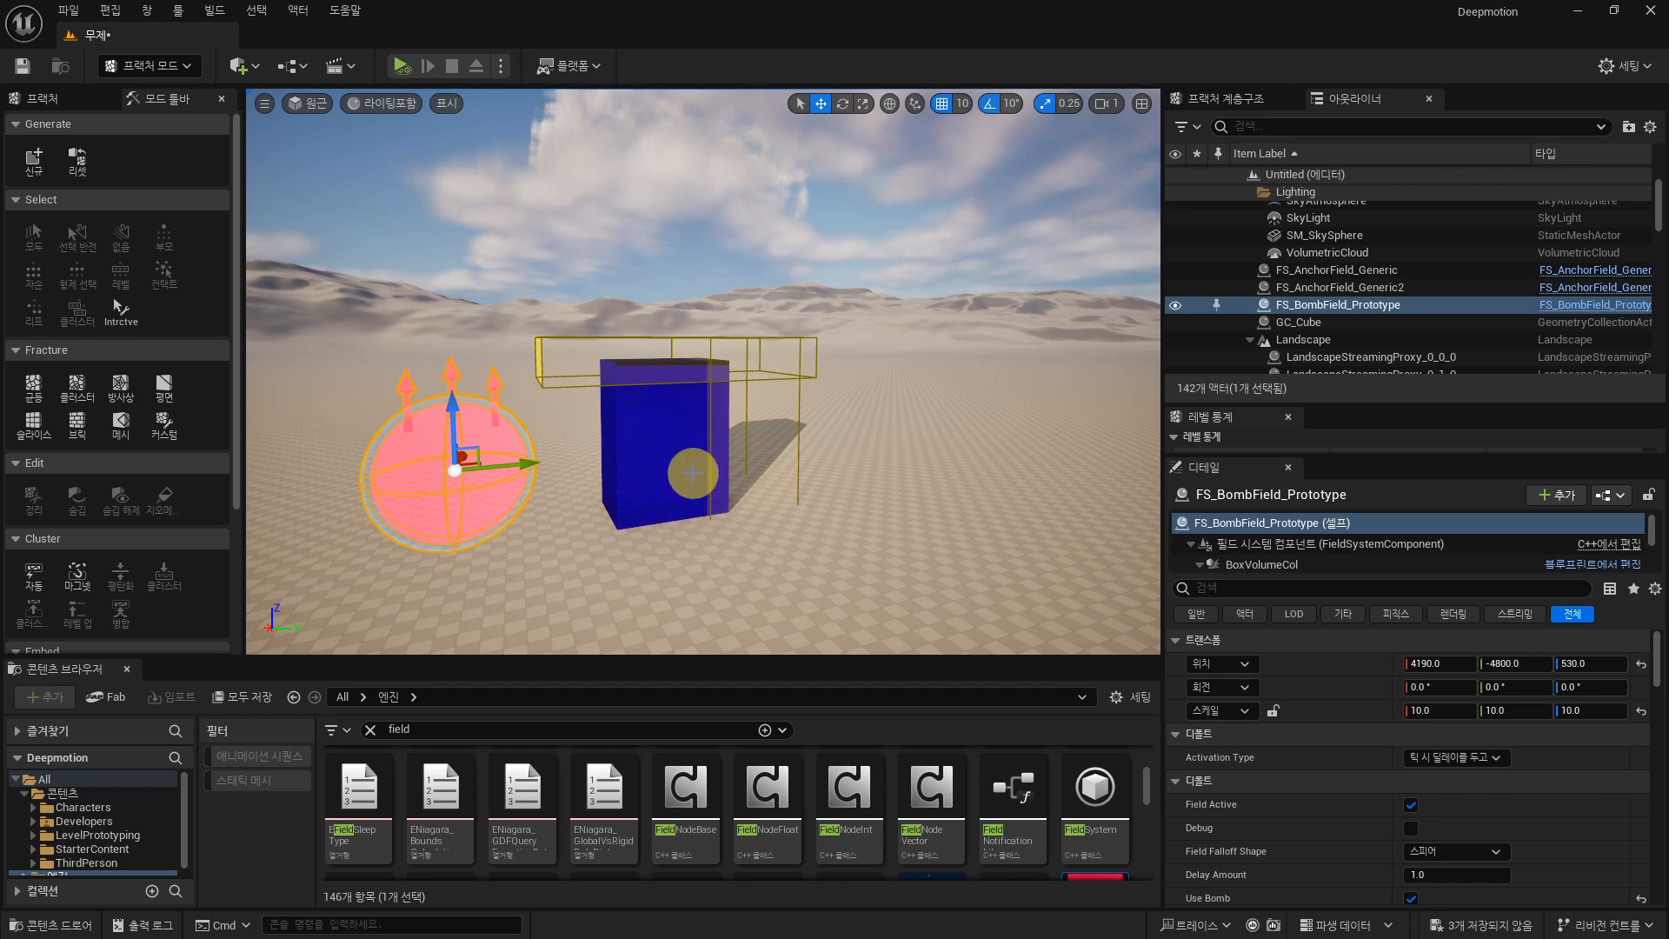
# Step: Add a level sequence saved as NewLevelSequence in the Content folder and dock the Sequencer beside the content browser
pyautogui.click(352, 71)
pyautogui.click(358, 113)
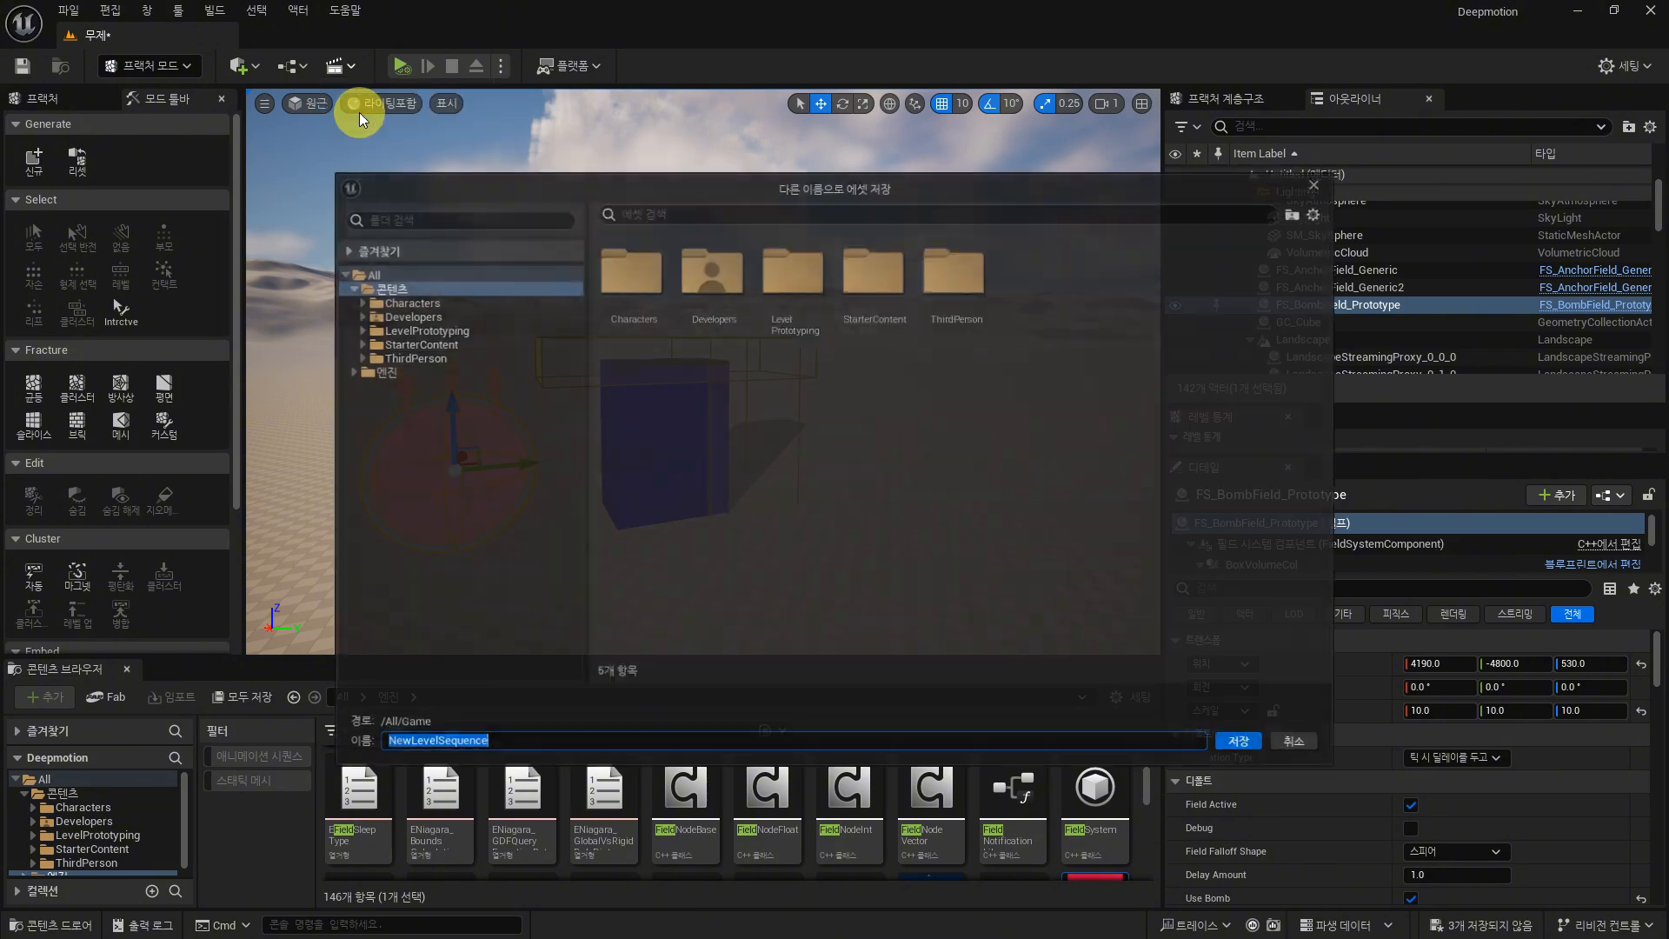
pyautogui.click(1241, 742)
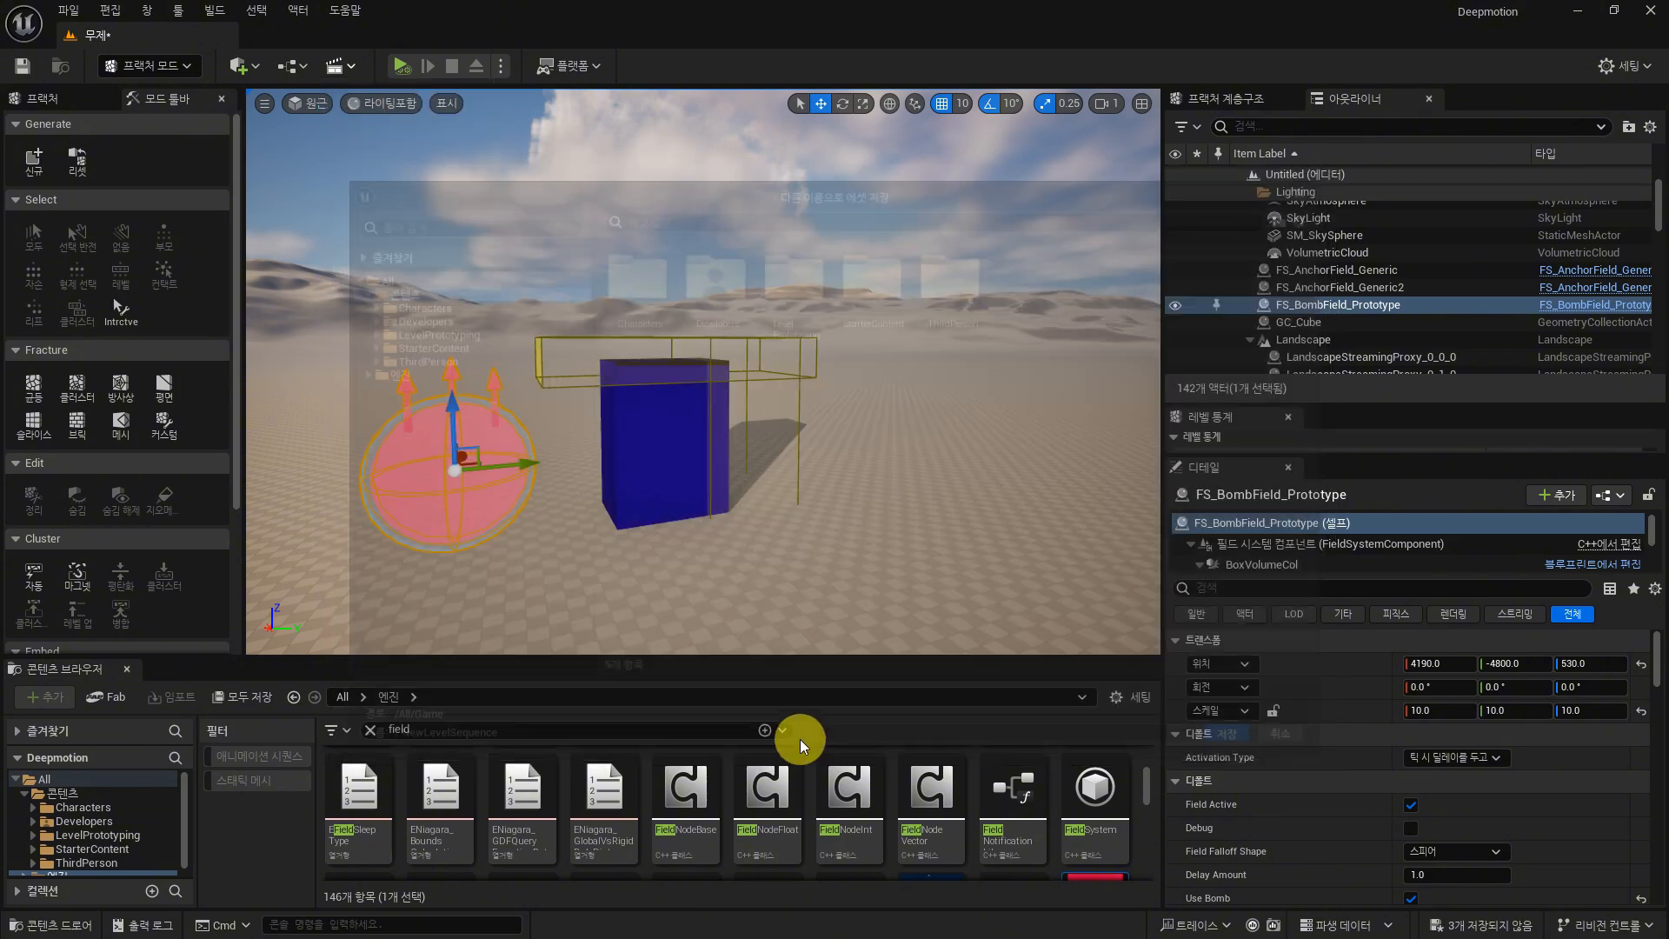
pyautogui.moveTo(502, 228); pyautogui.dragTo(228, 665)
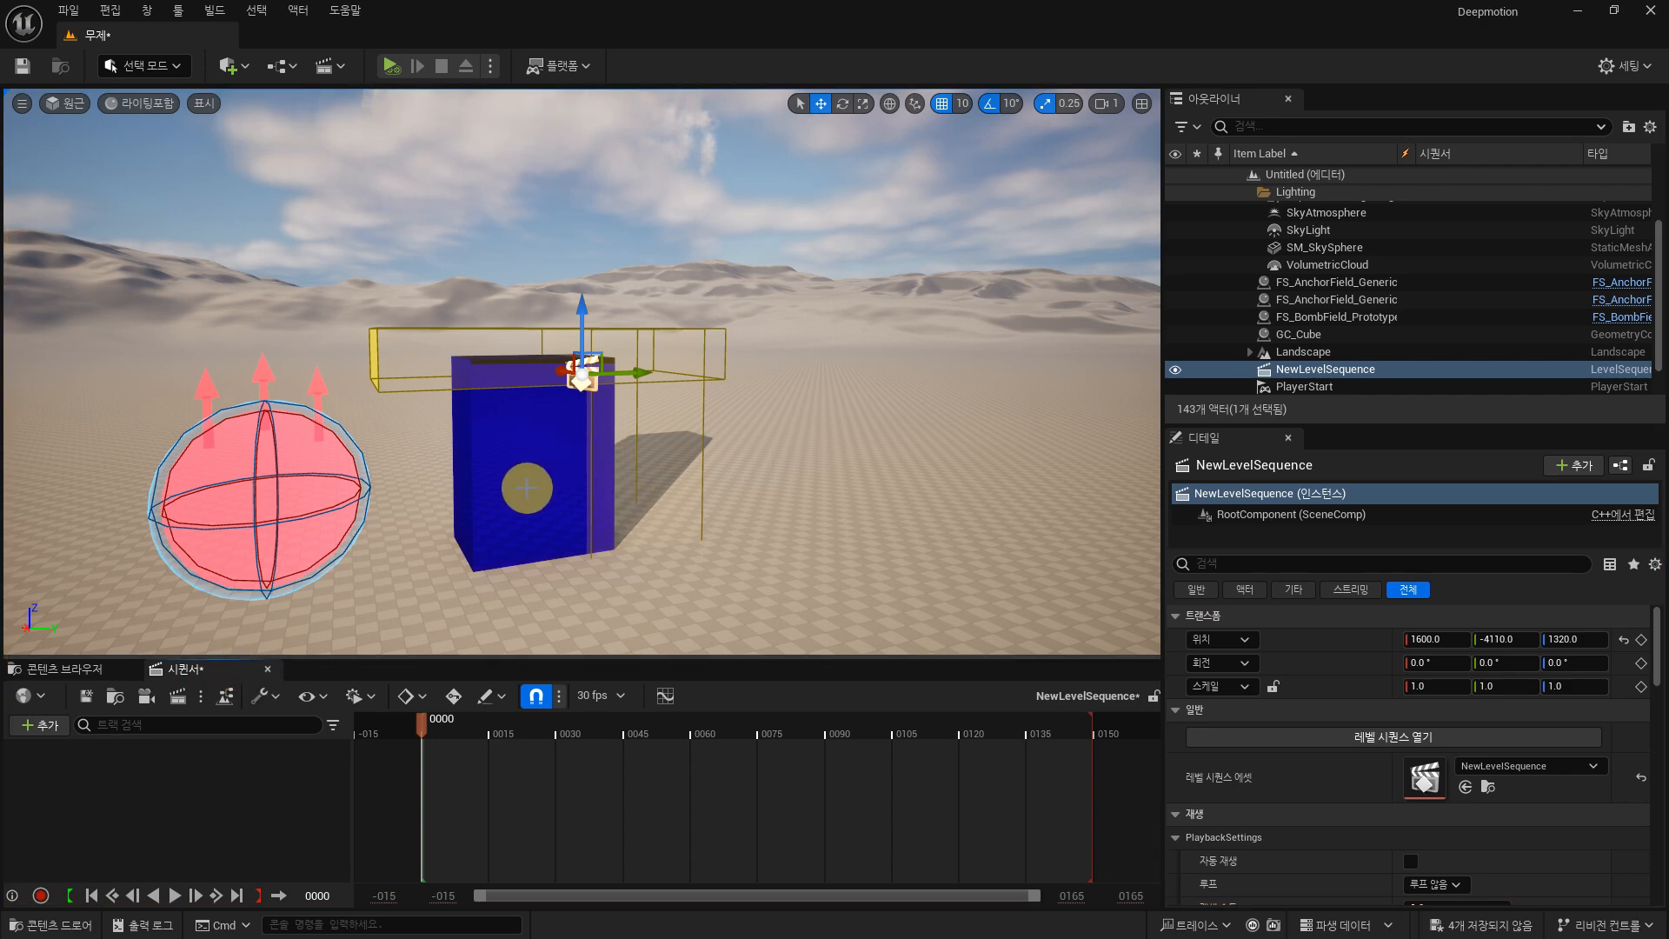
# Step: Create a Chaos cache manager for GC_Cube, saving its cache collection as NewChaosCacheCollection in the Content folder
pyautogui.click(526, 487)
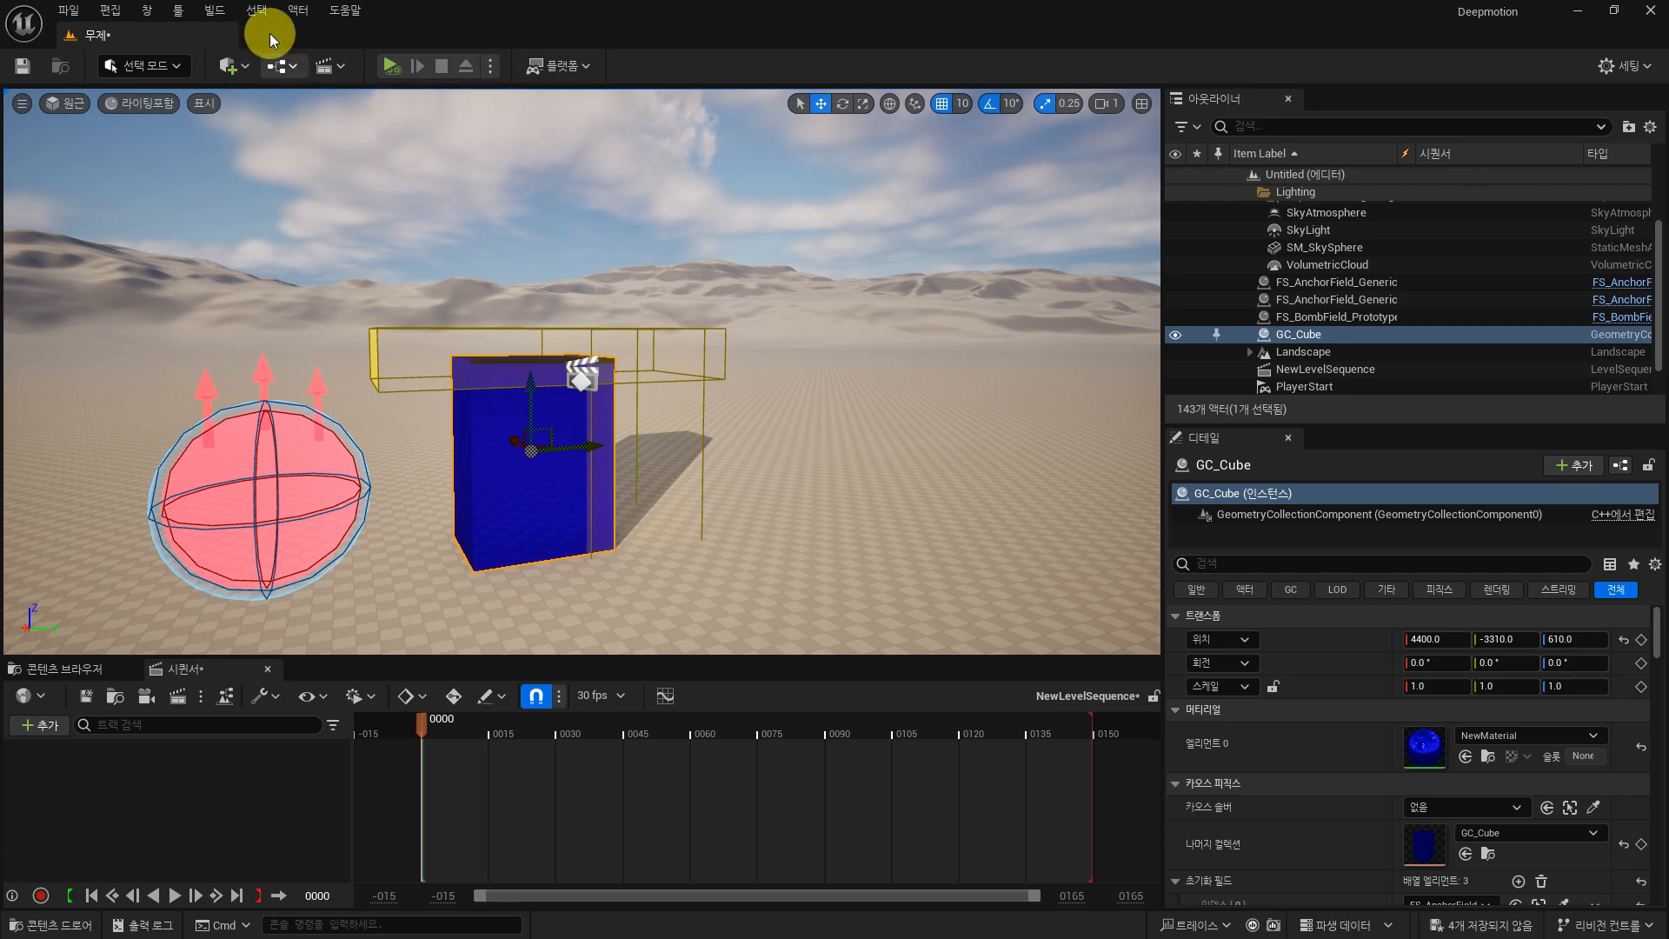
pyautogui.click(300, 11)
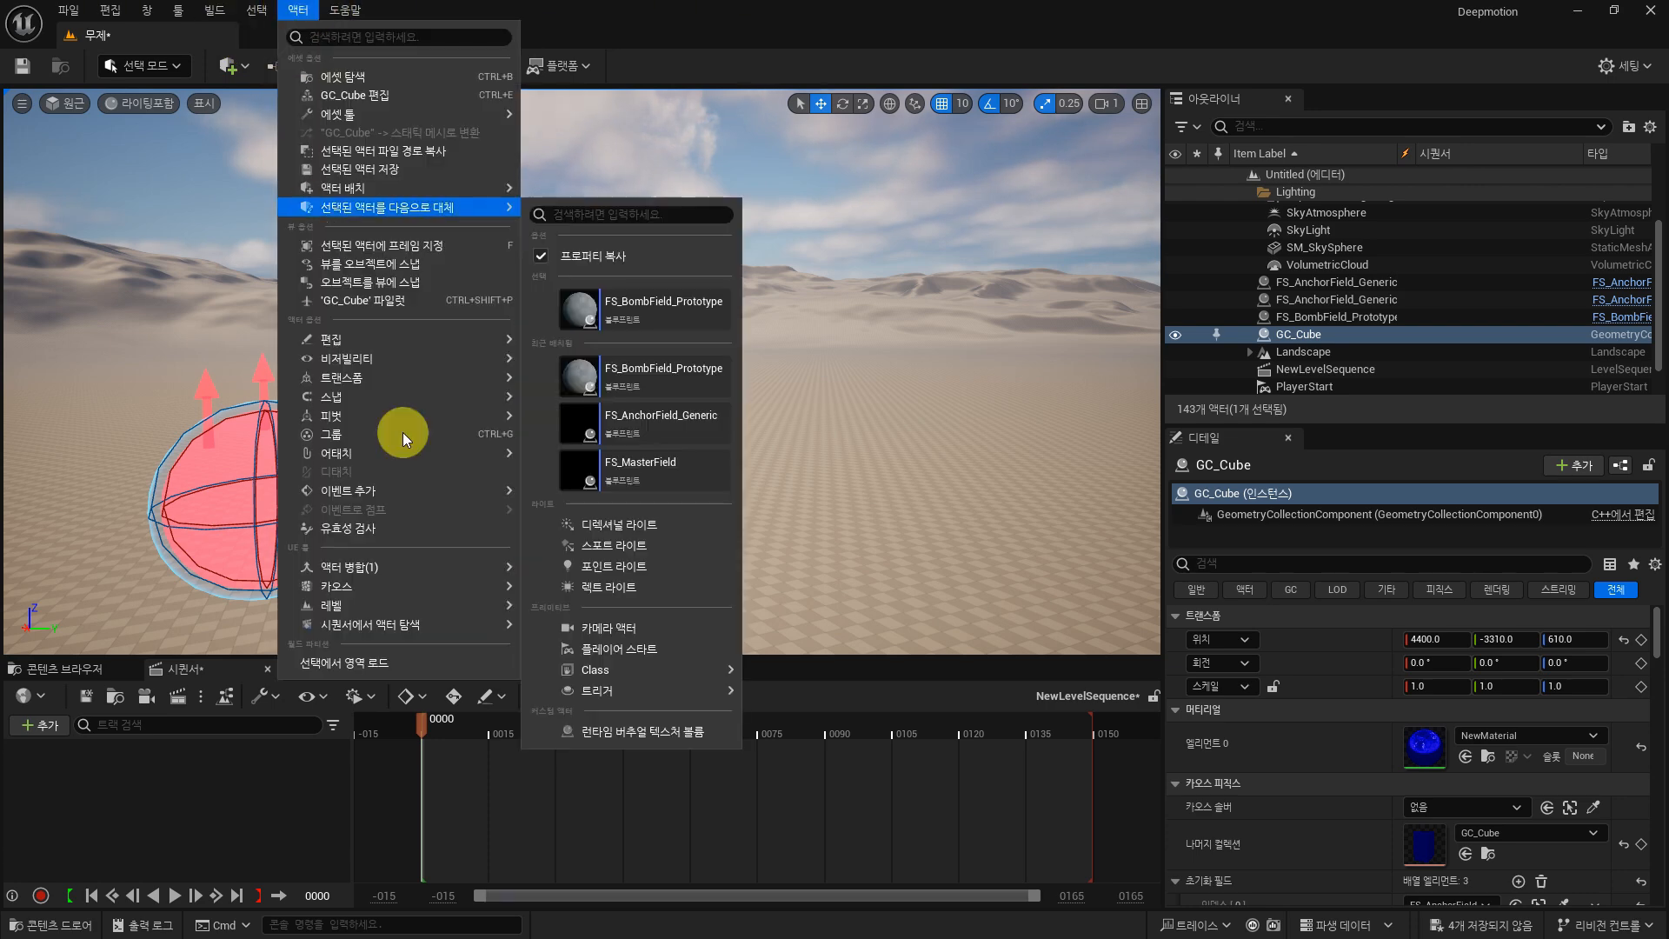
pyautogui.moveTo(487, 588)
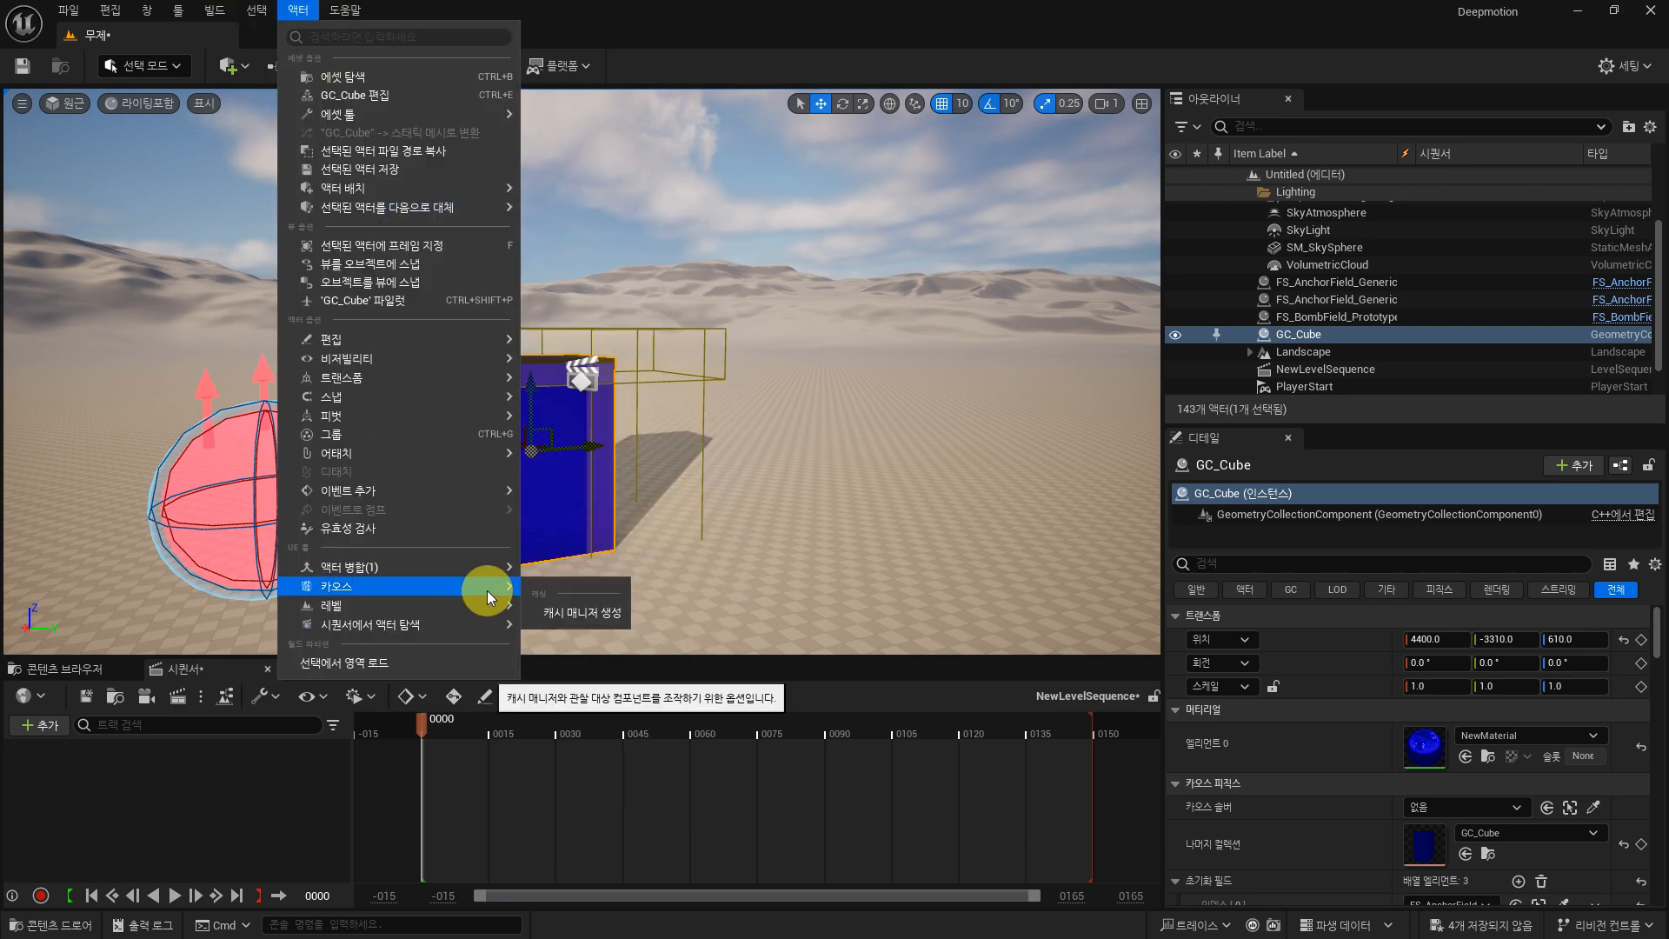
pyautogui.click(618, 618)
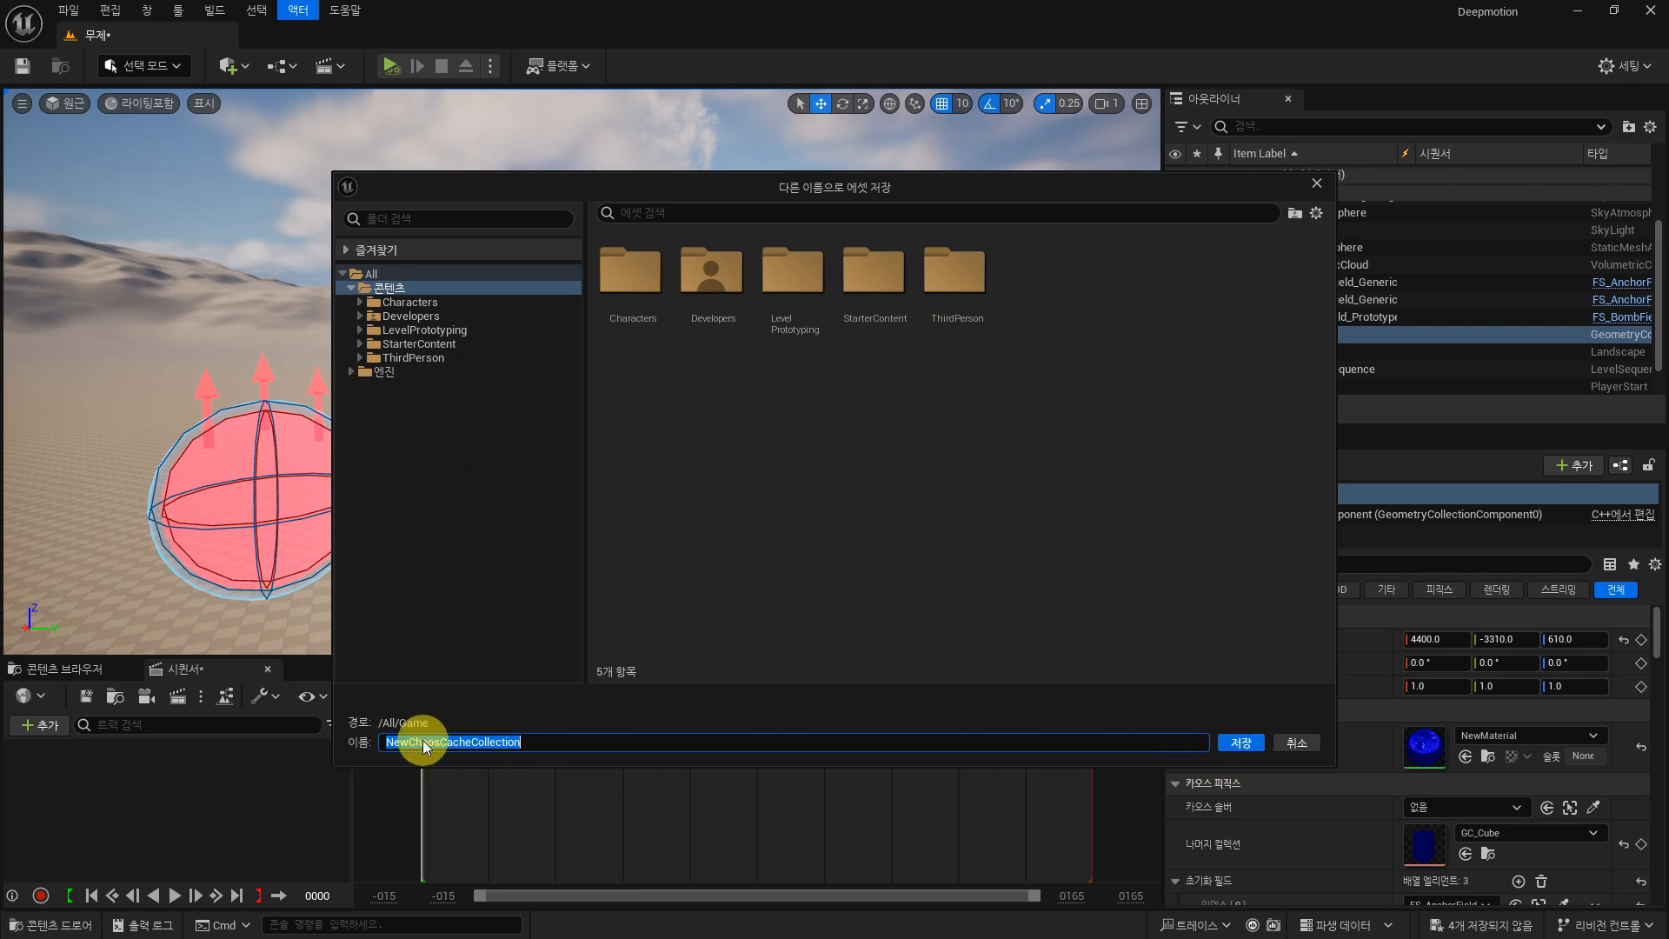
pyautogui.click(1236, 745)
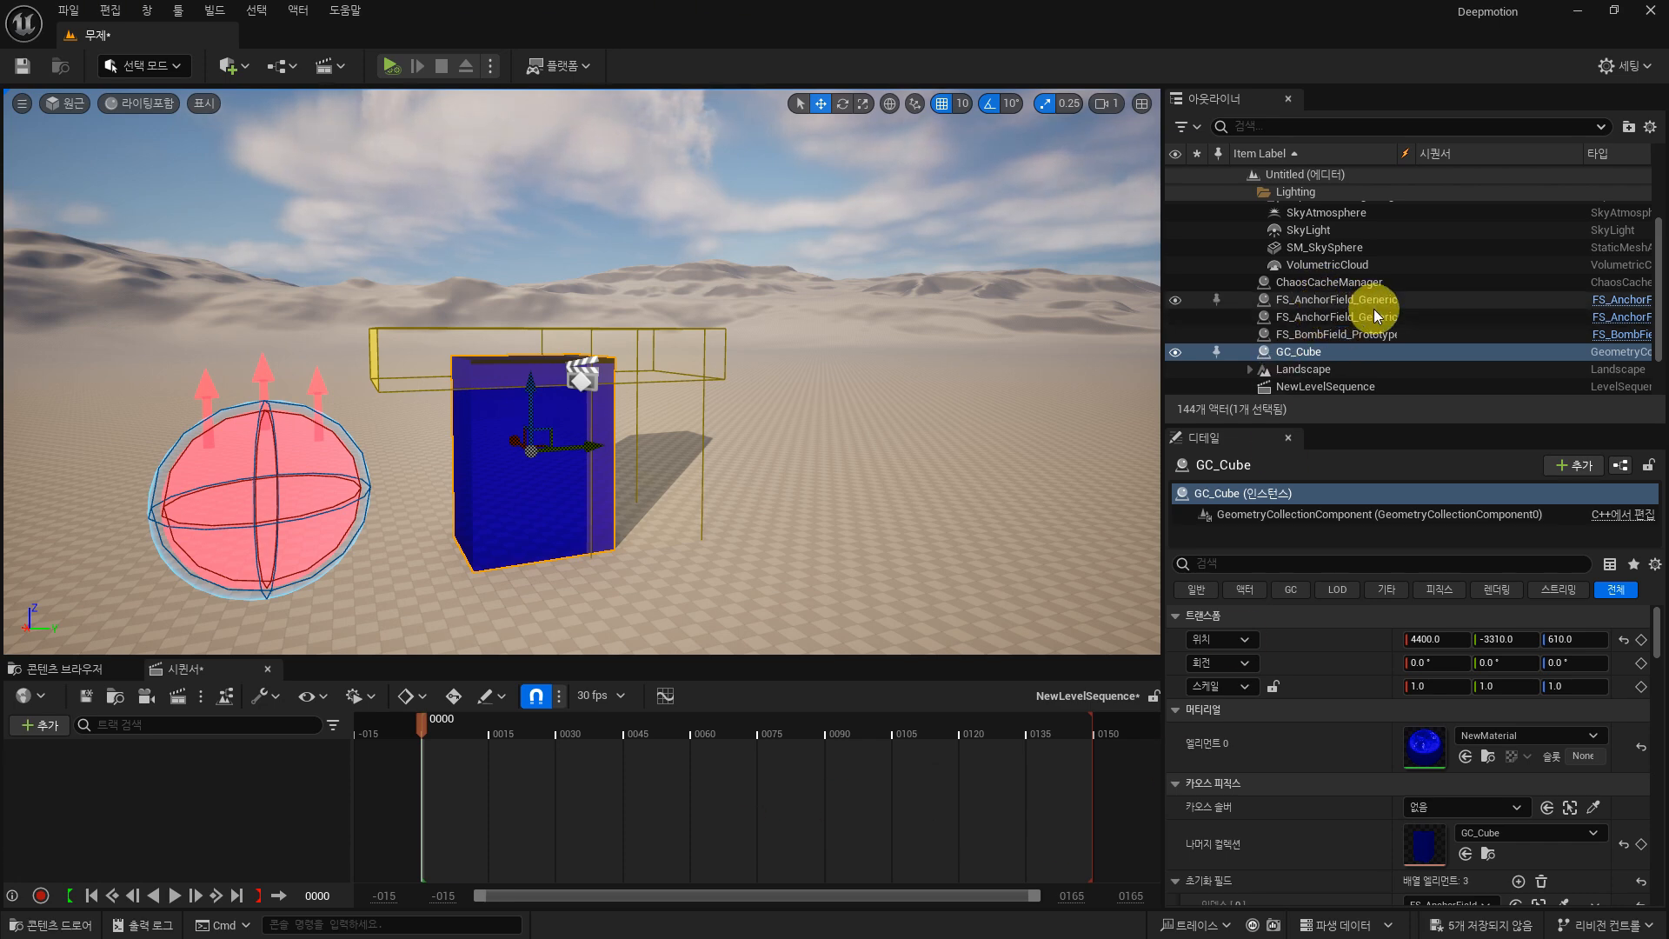
# Step: Check the ChaosCacheManager actor against GC_Cube and delete the cache manager from the level
pyautogui.click(1331, 281)
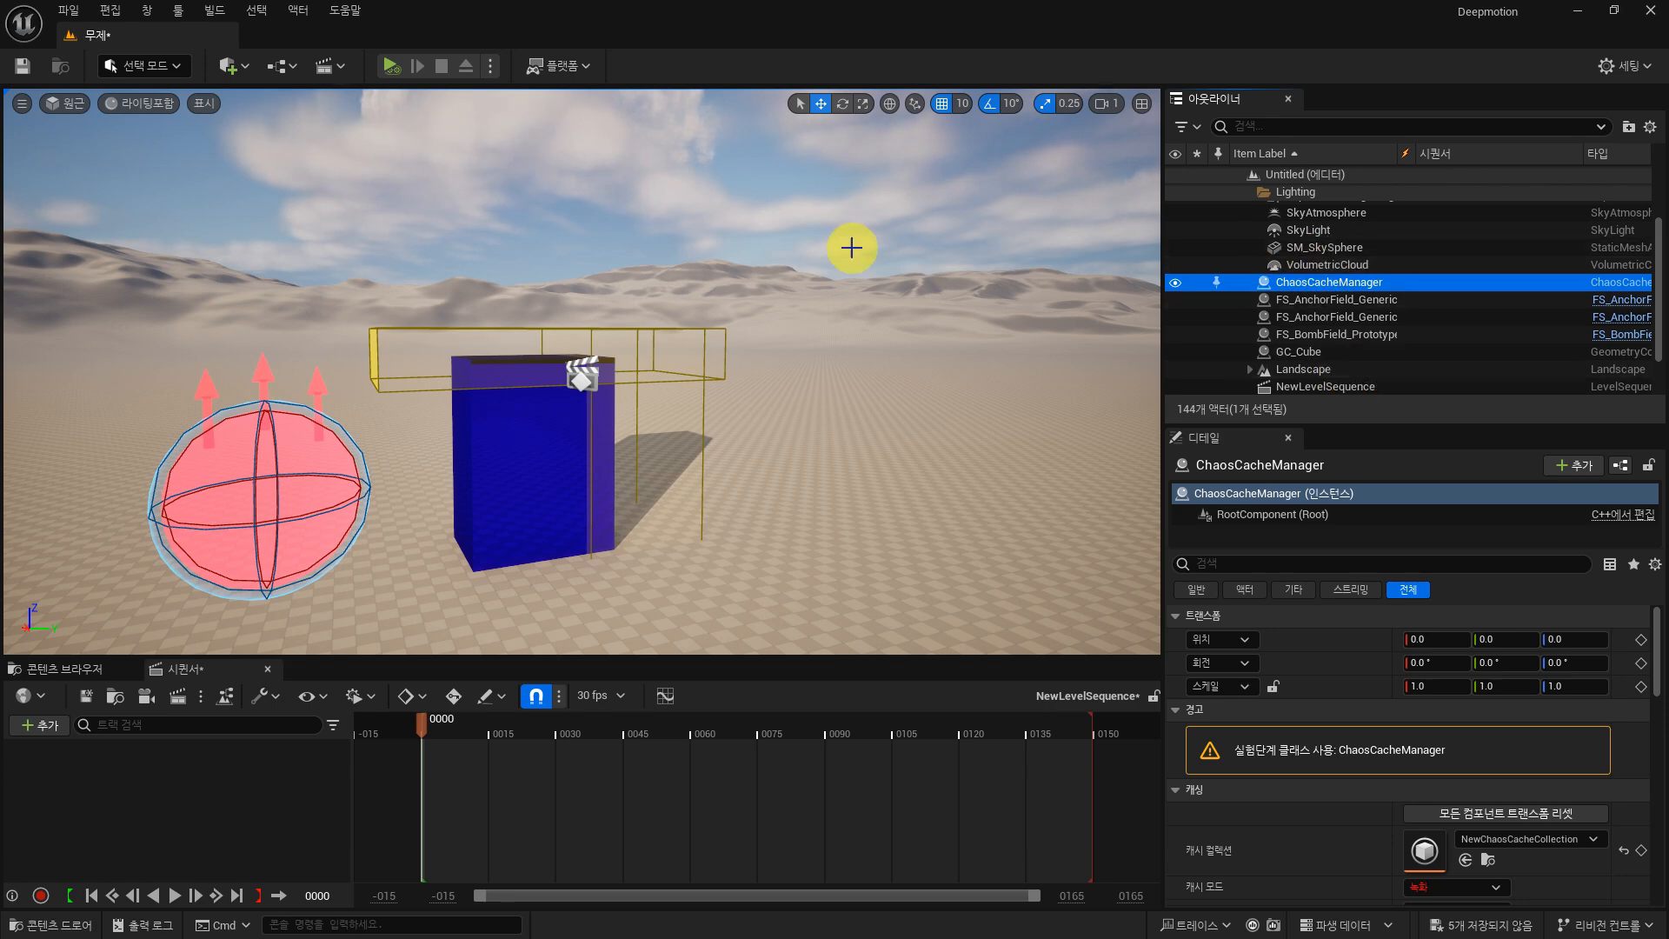
pyautogui.click(533, 492)
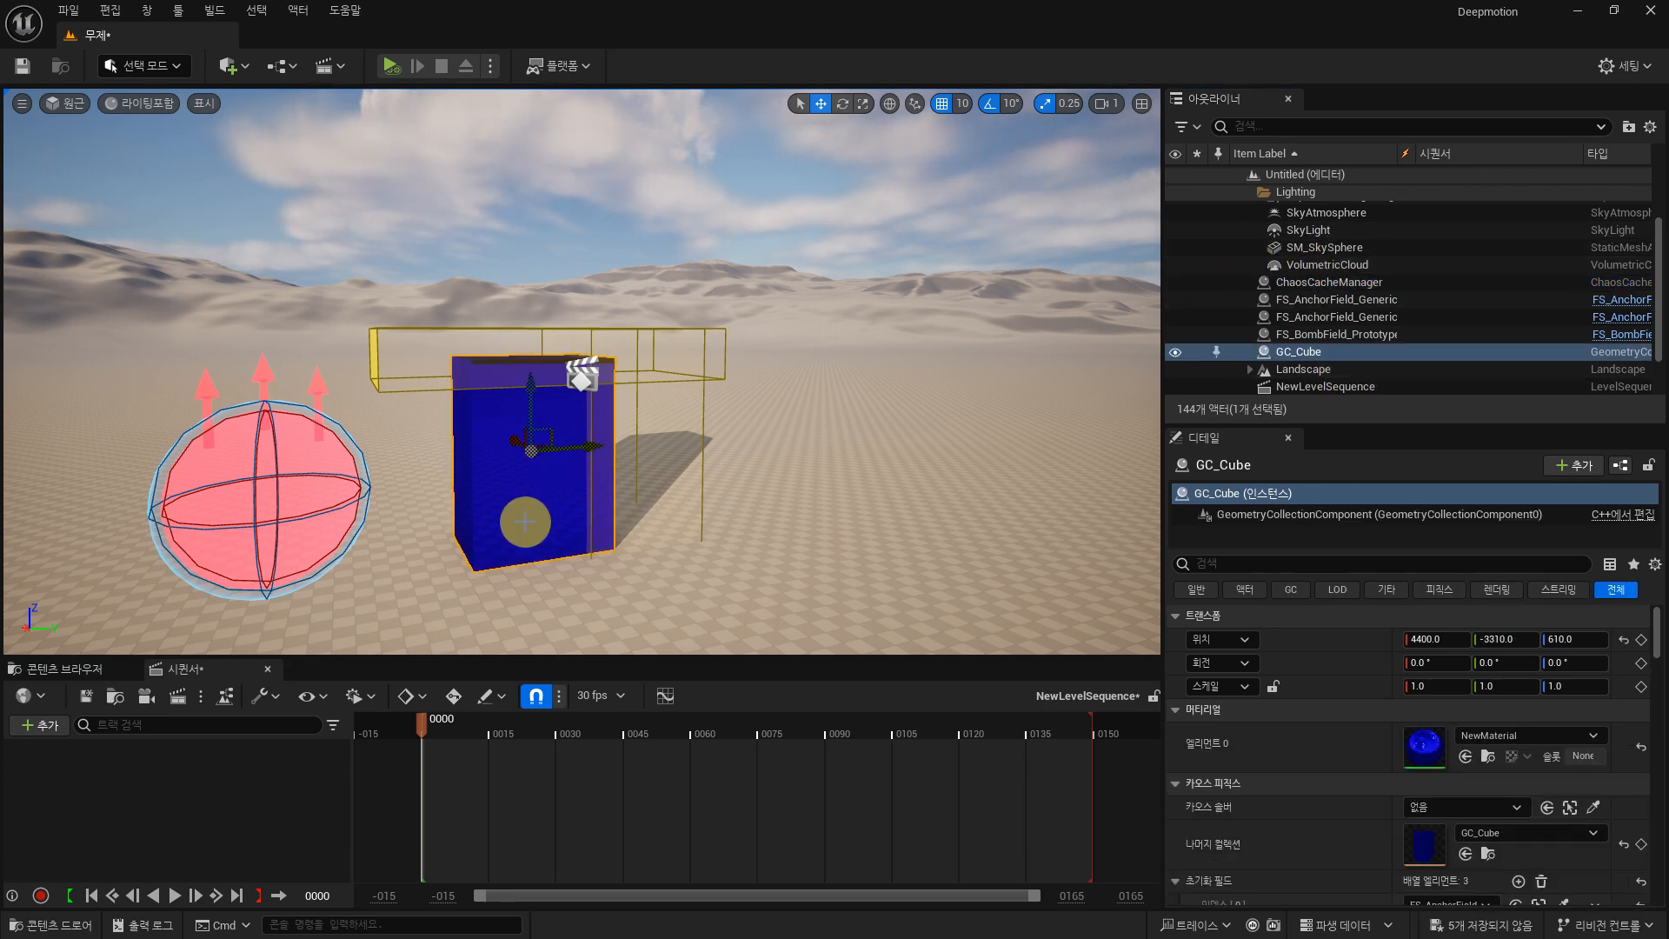
pyautogui.click(1313, 282)
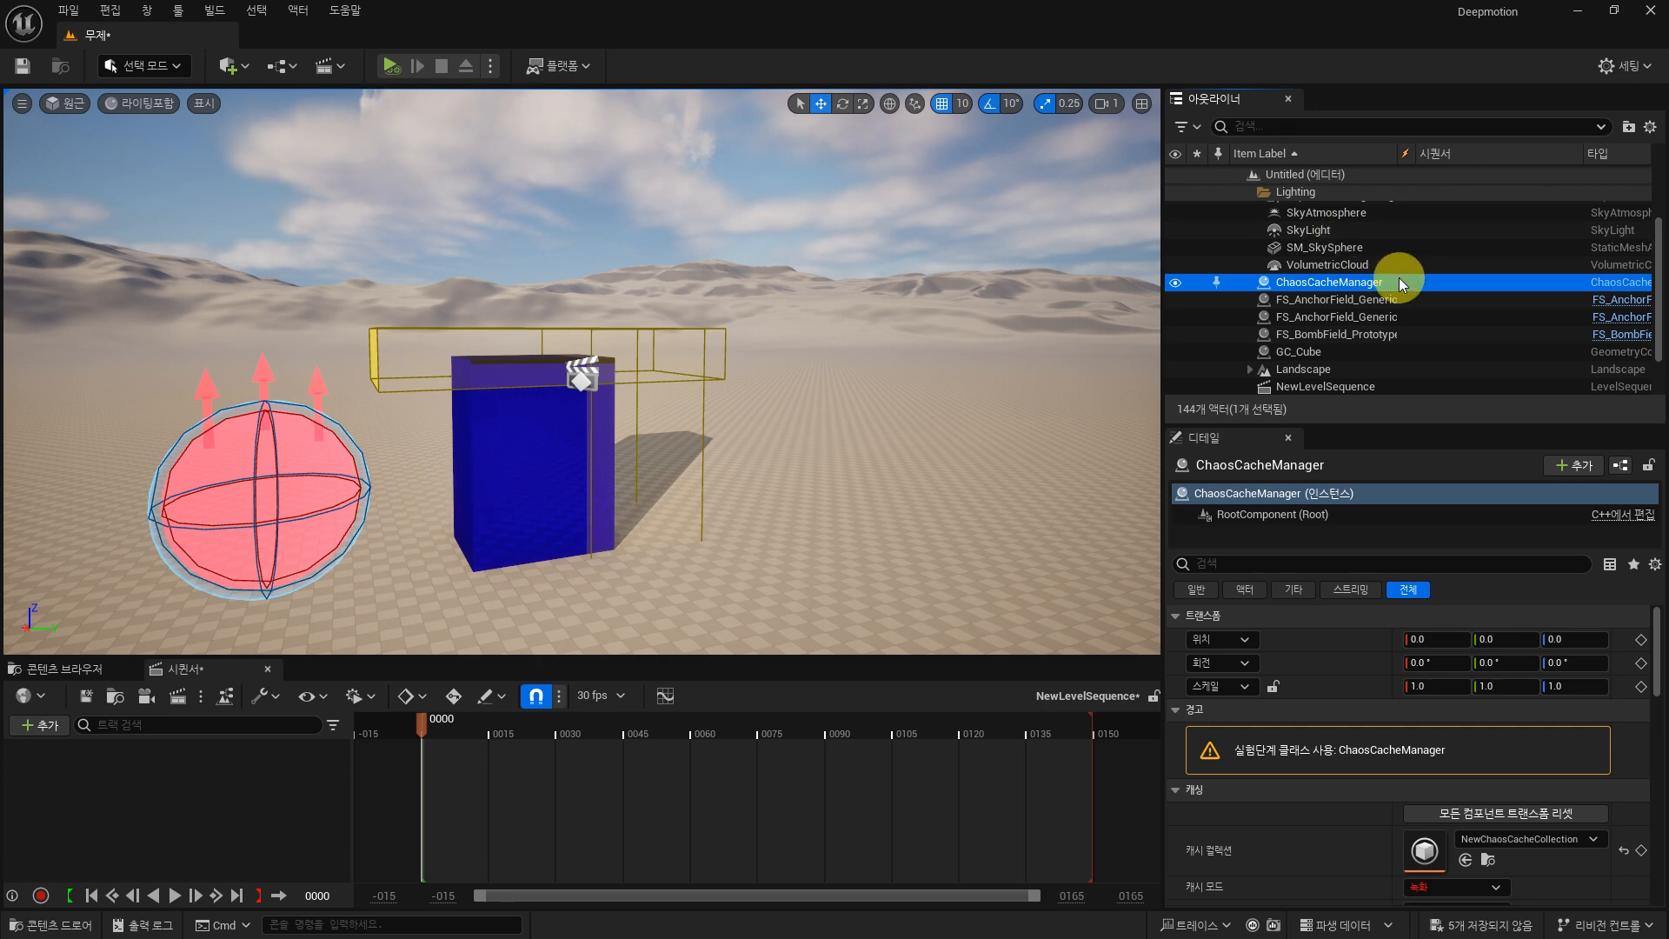
pyautogui.click(1325, 267)
pyautogui.click(1322, 283)
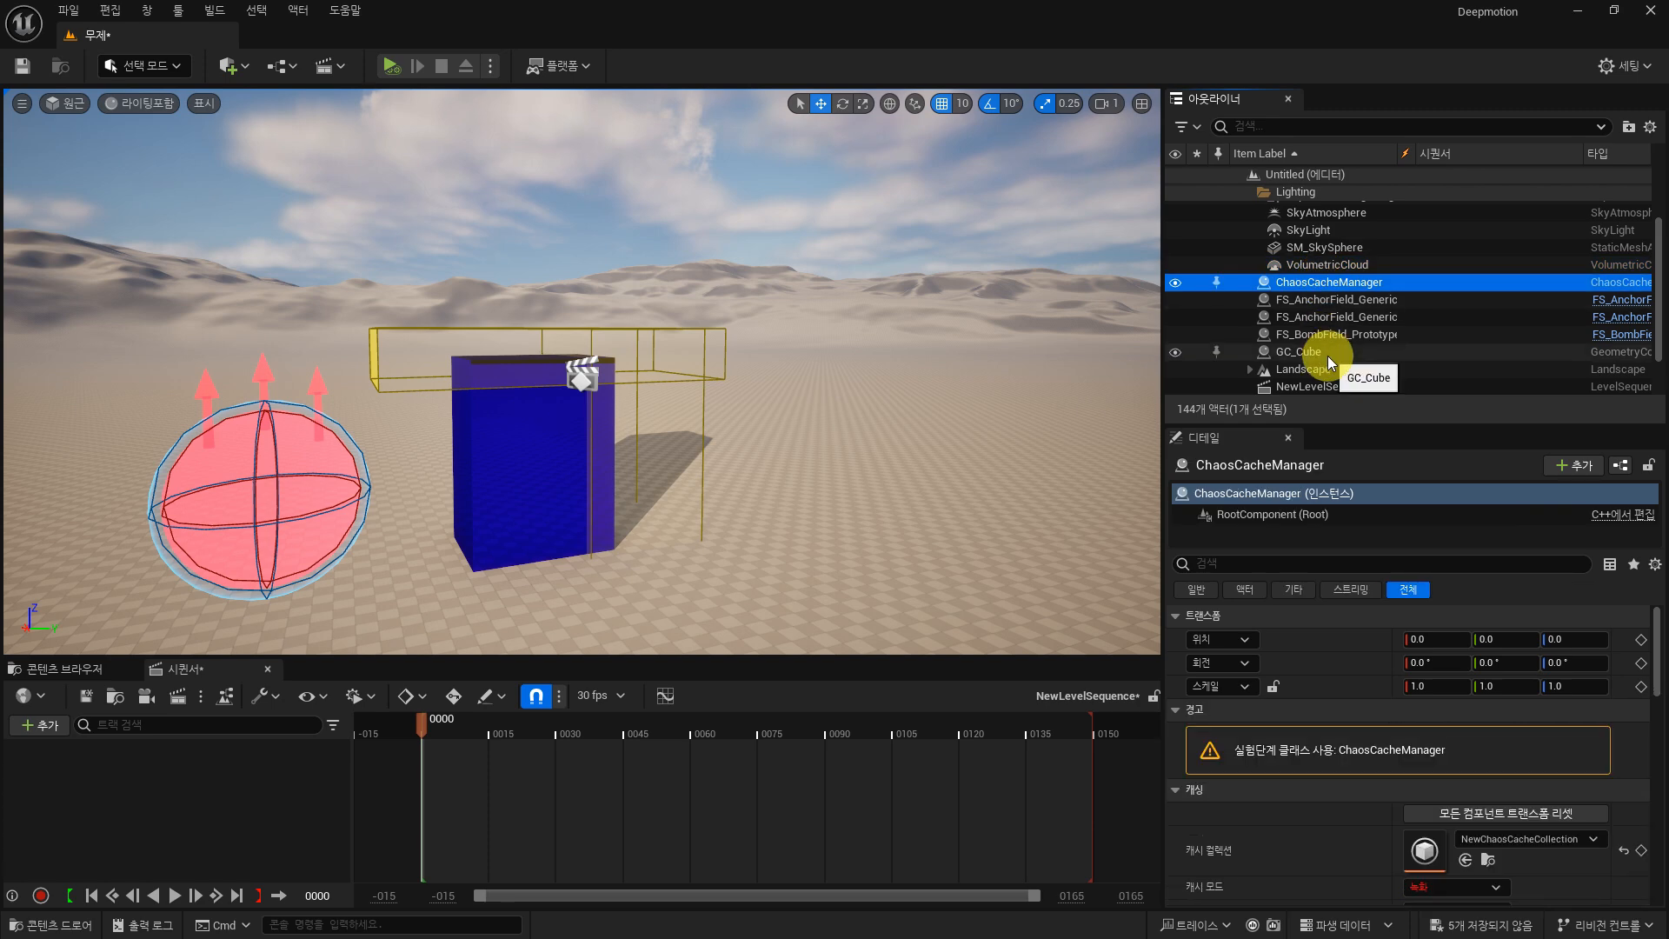
pyautogui.press('Delete')
# Step: Create another Chaos cache manager for GC_Cube with the cache collection NewChaosCacheCollection1 and show the manager's caching settings
pyautogui.click(506, 503)
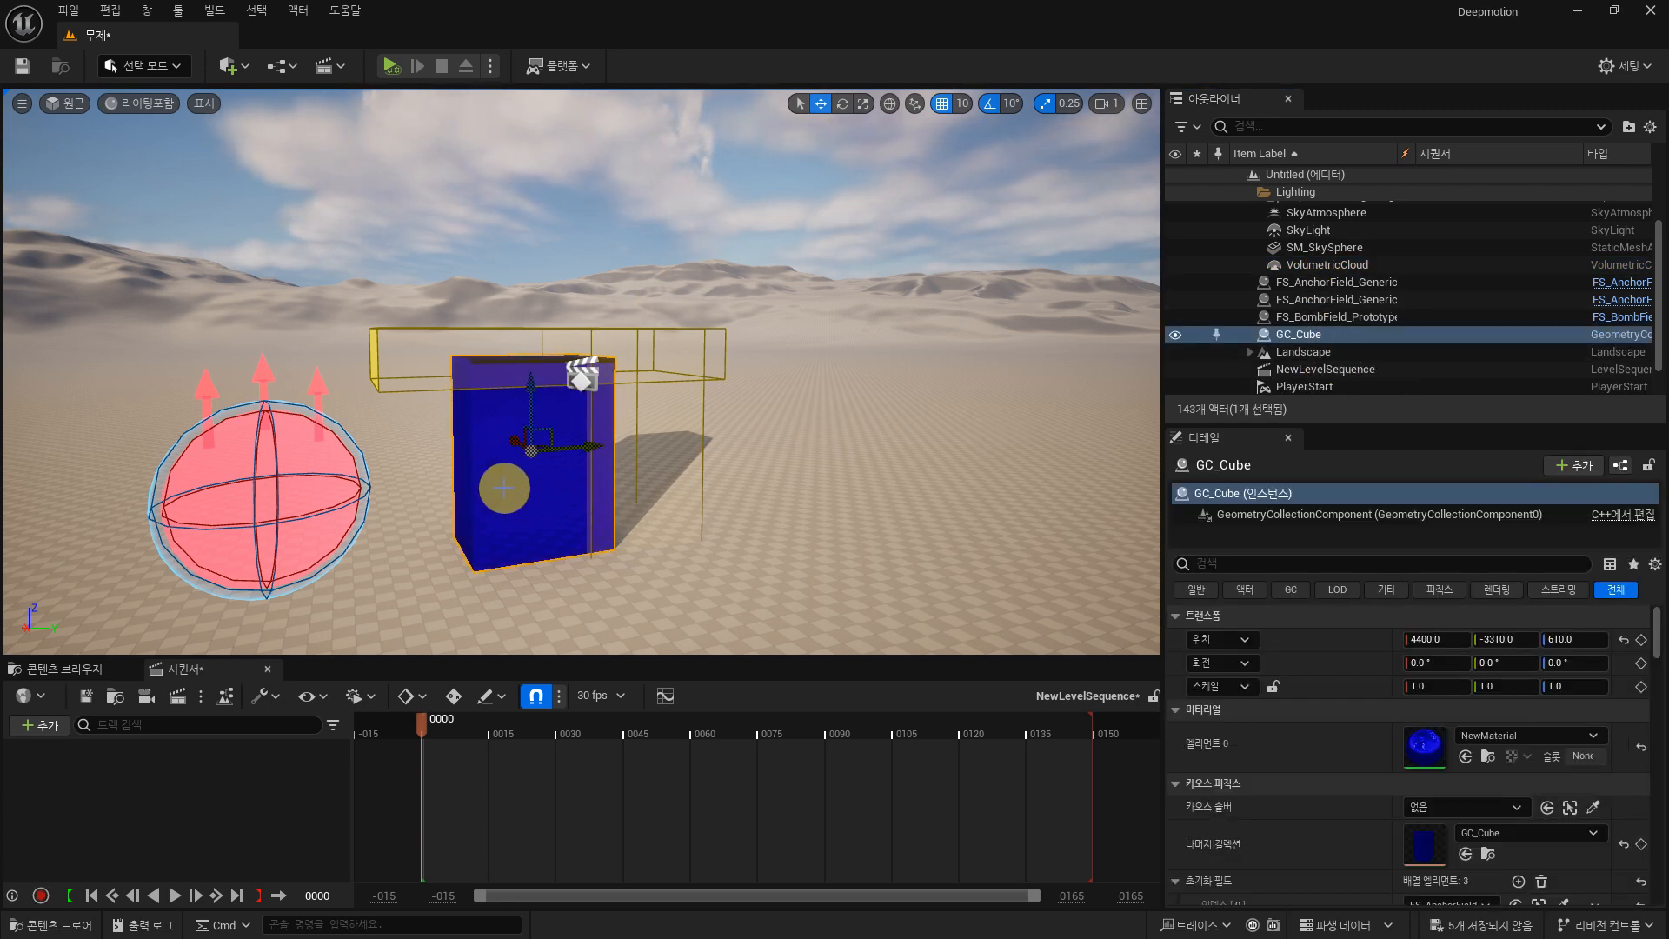
pyautogui.click(296, 12)
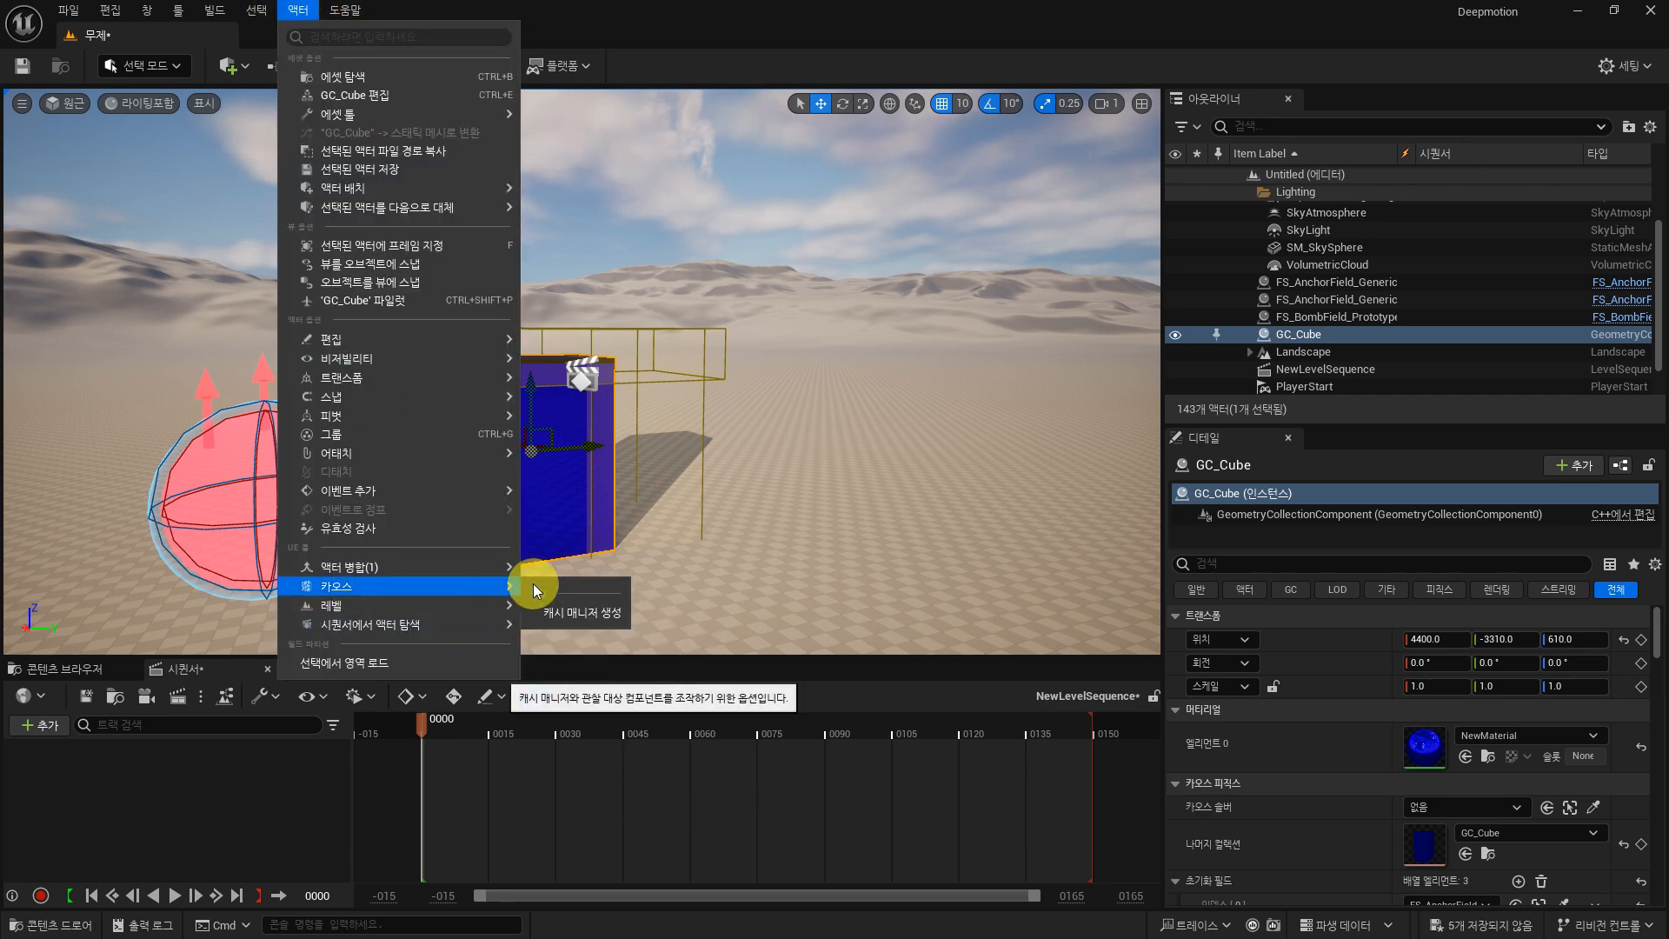
pyautogui.click(561, 603)
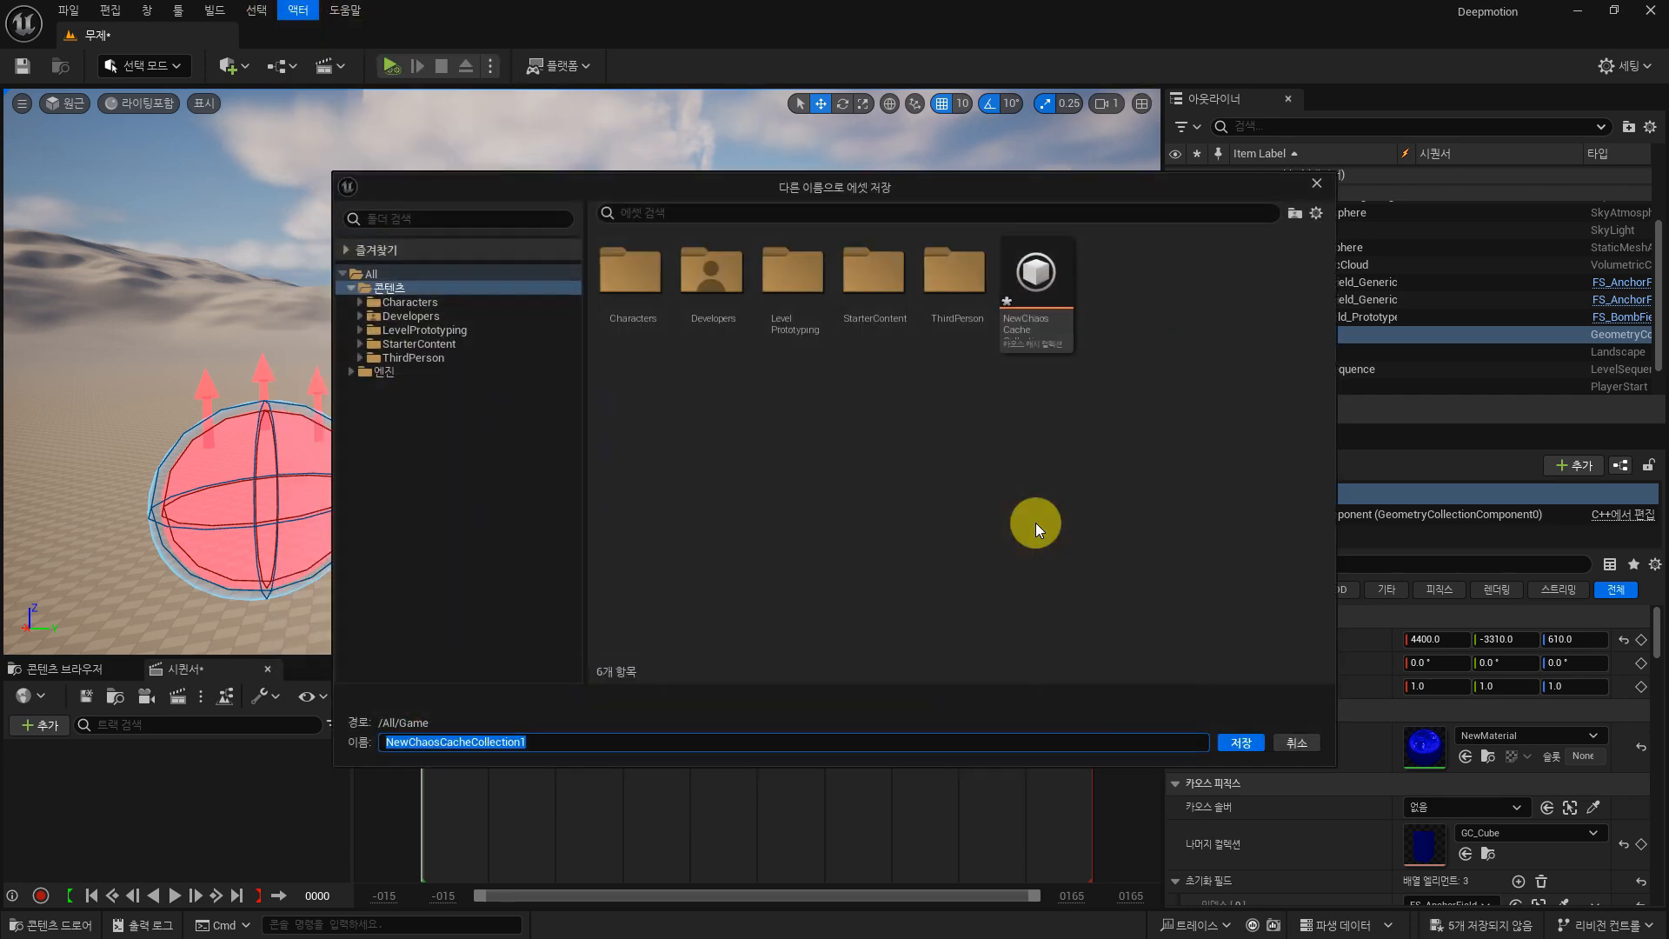
pyautogui.click(1241, 742)
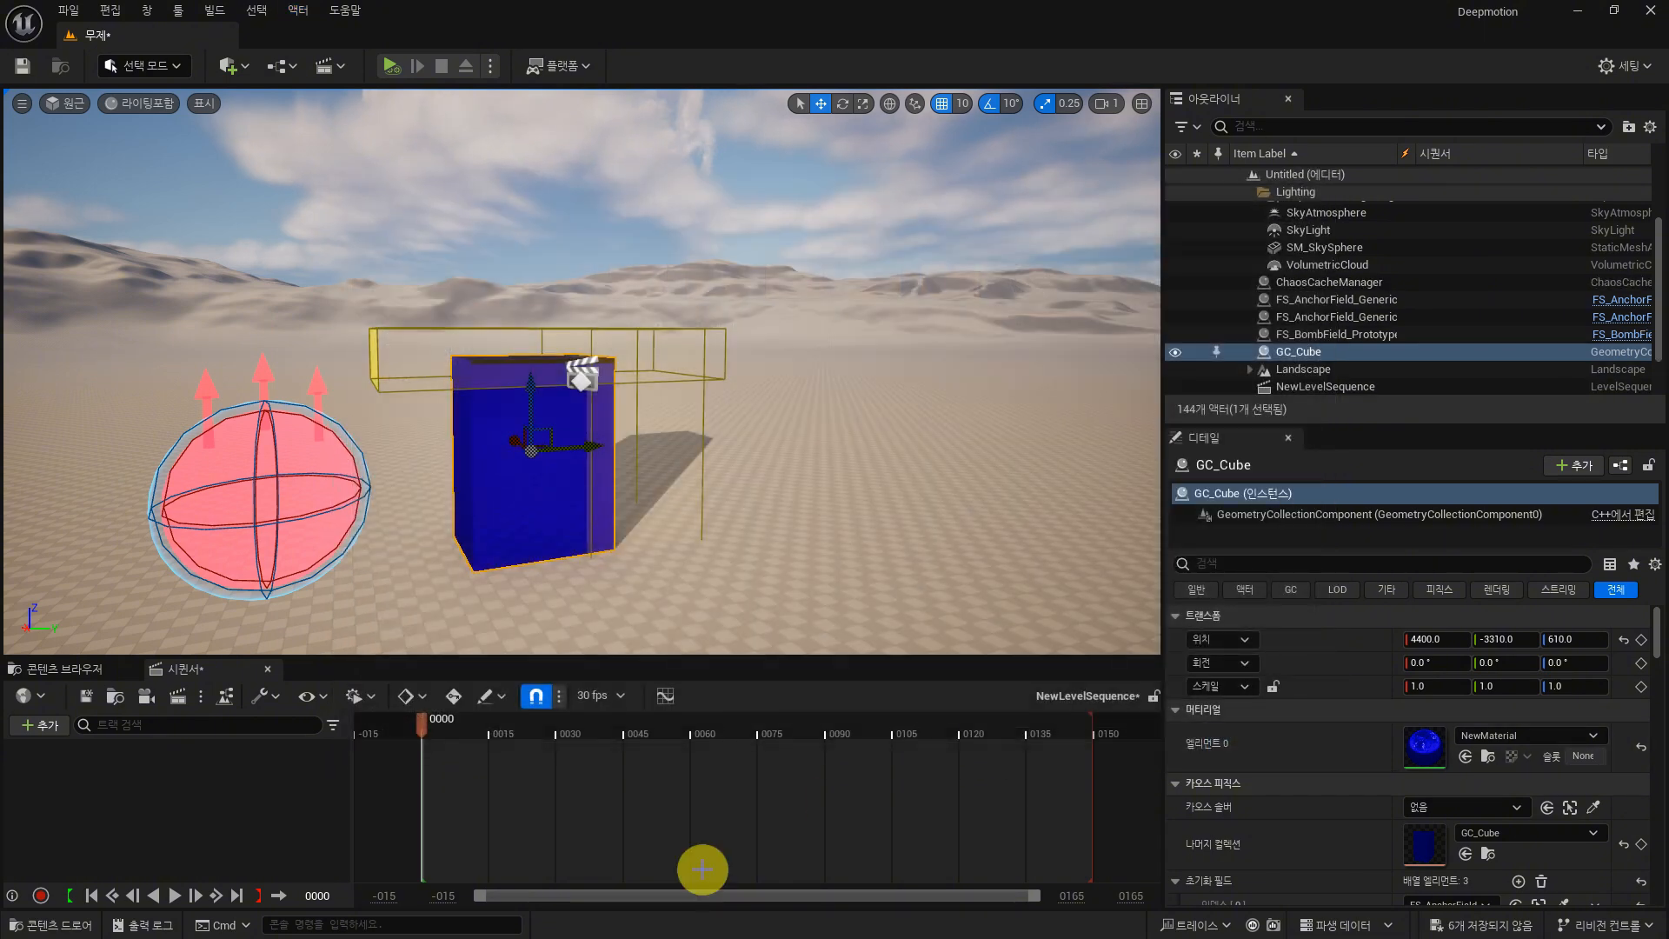
pyautogui.click(1330, 284)
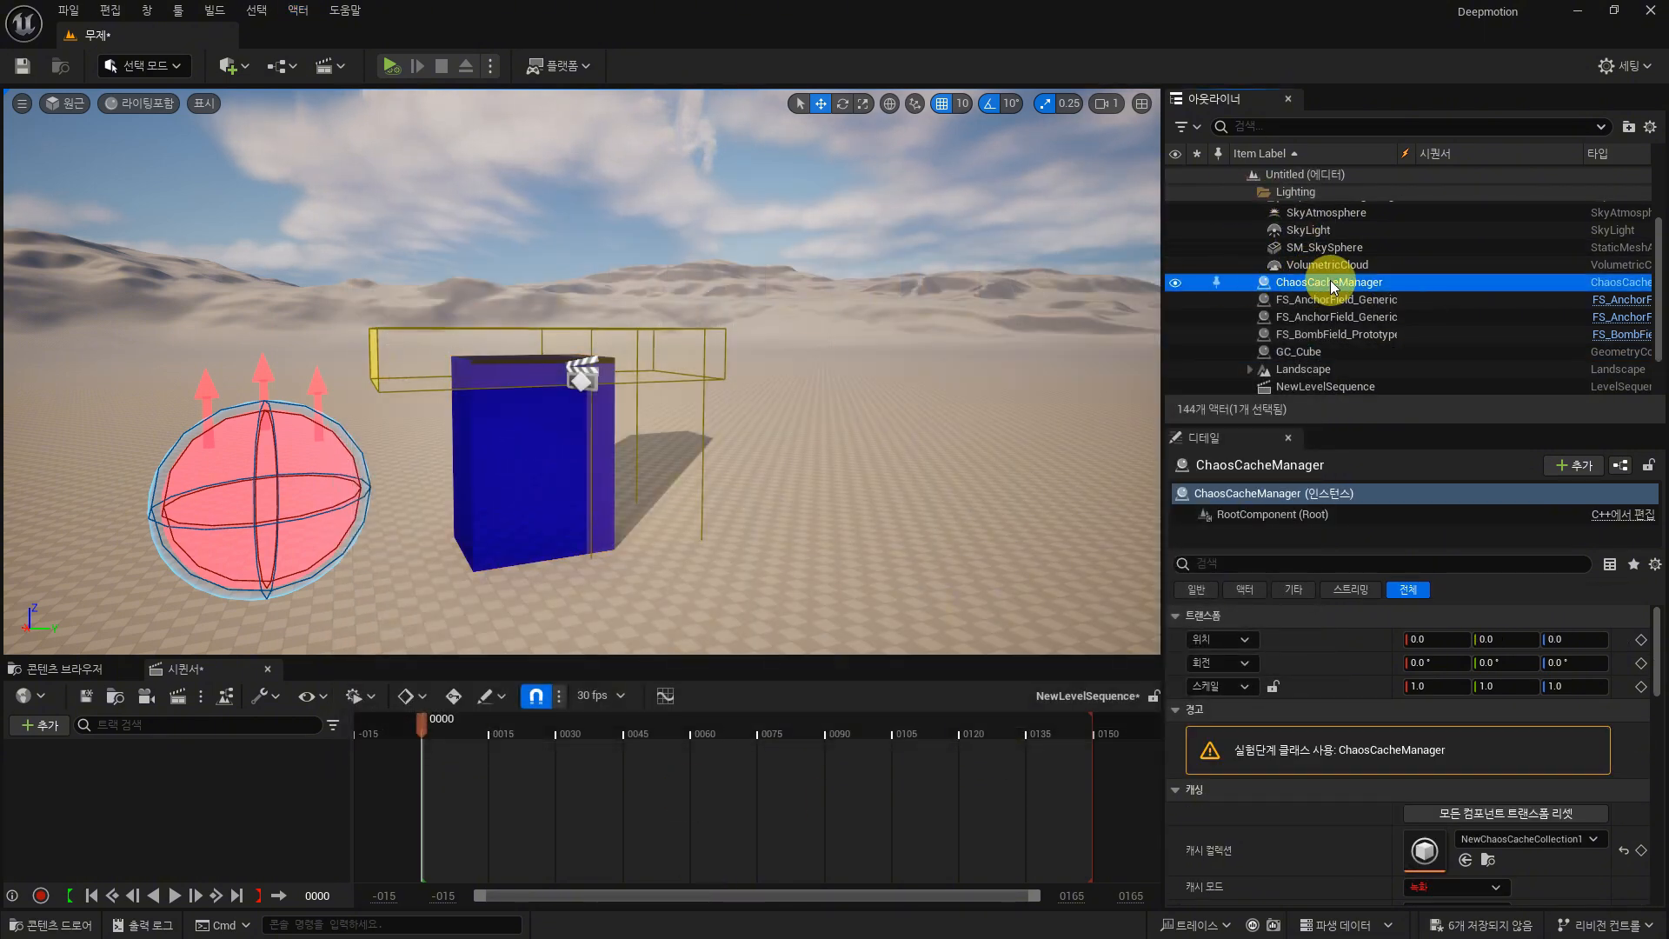
pyautogui.scroll(-3, 1478, 647)
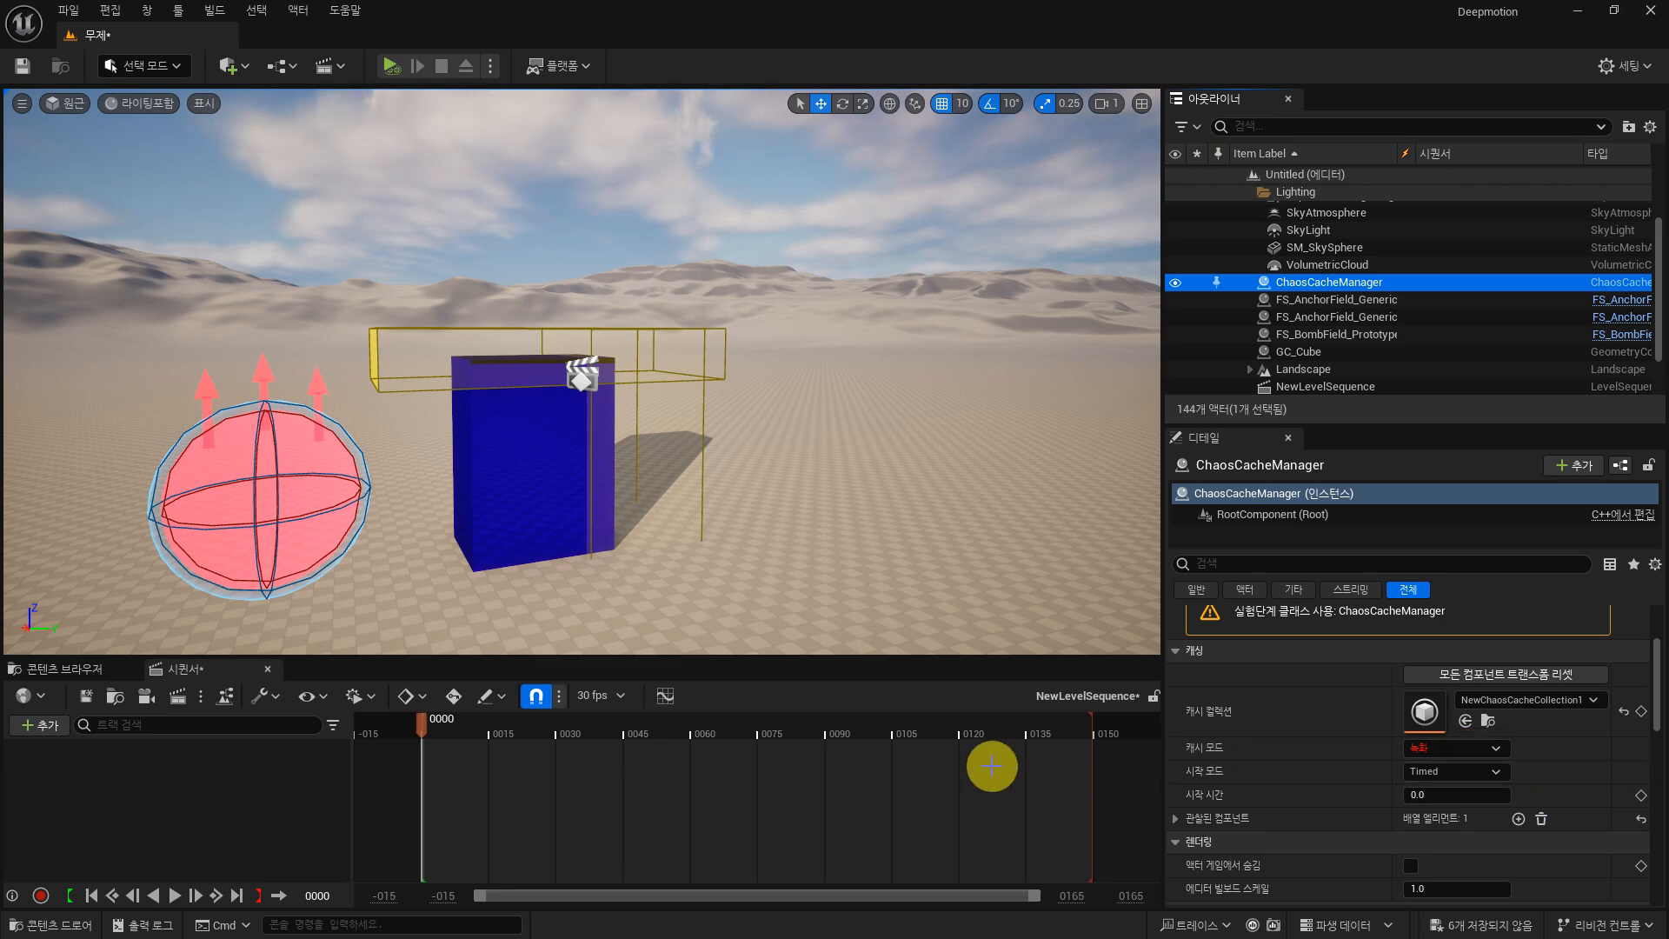
# Step: Record the destruction by simulating while moving FS_BombField_Prototype into the cube's near side, view the debris, and stop the simulation
pyautogui.click(390, 66)
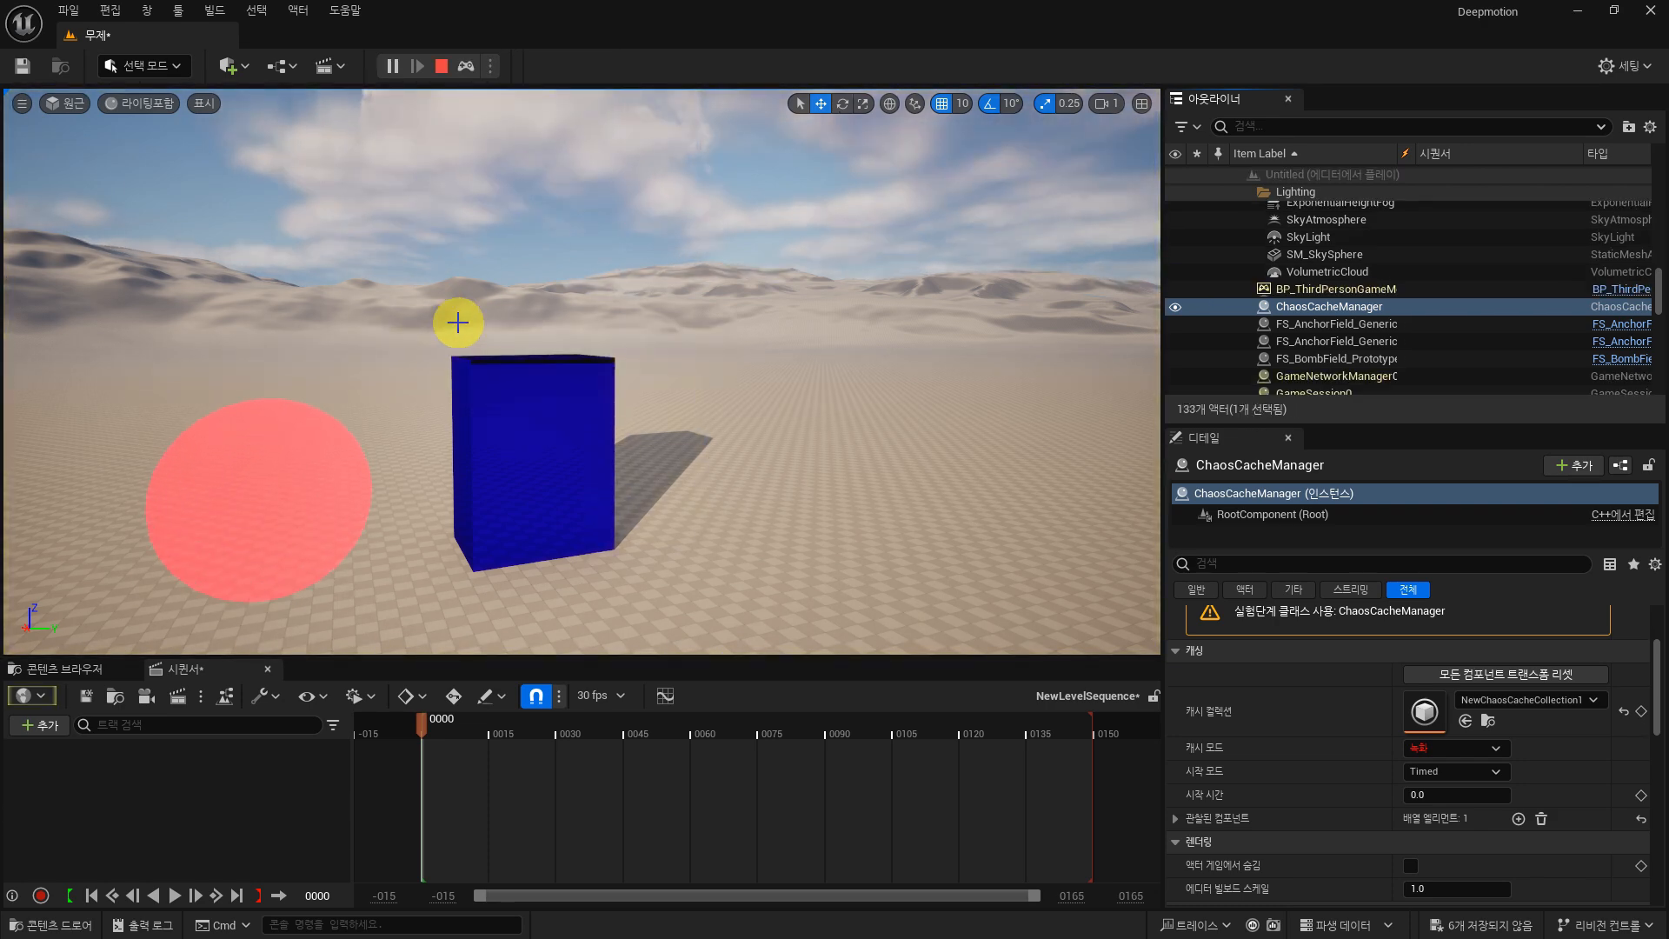
pyautogui.click(273, 504)
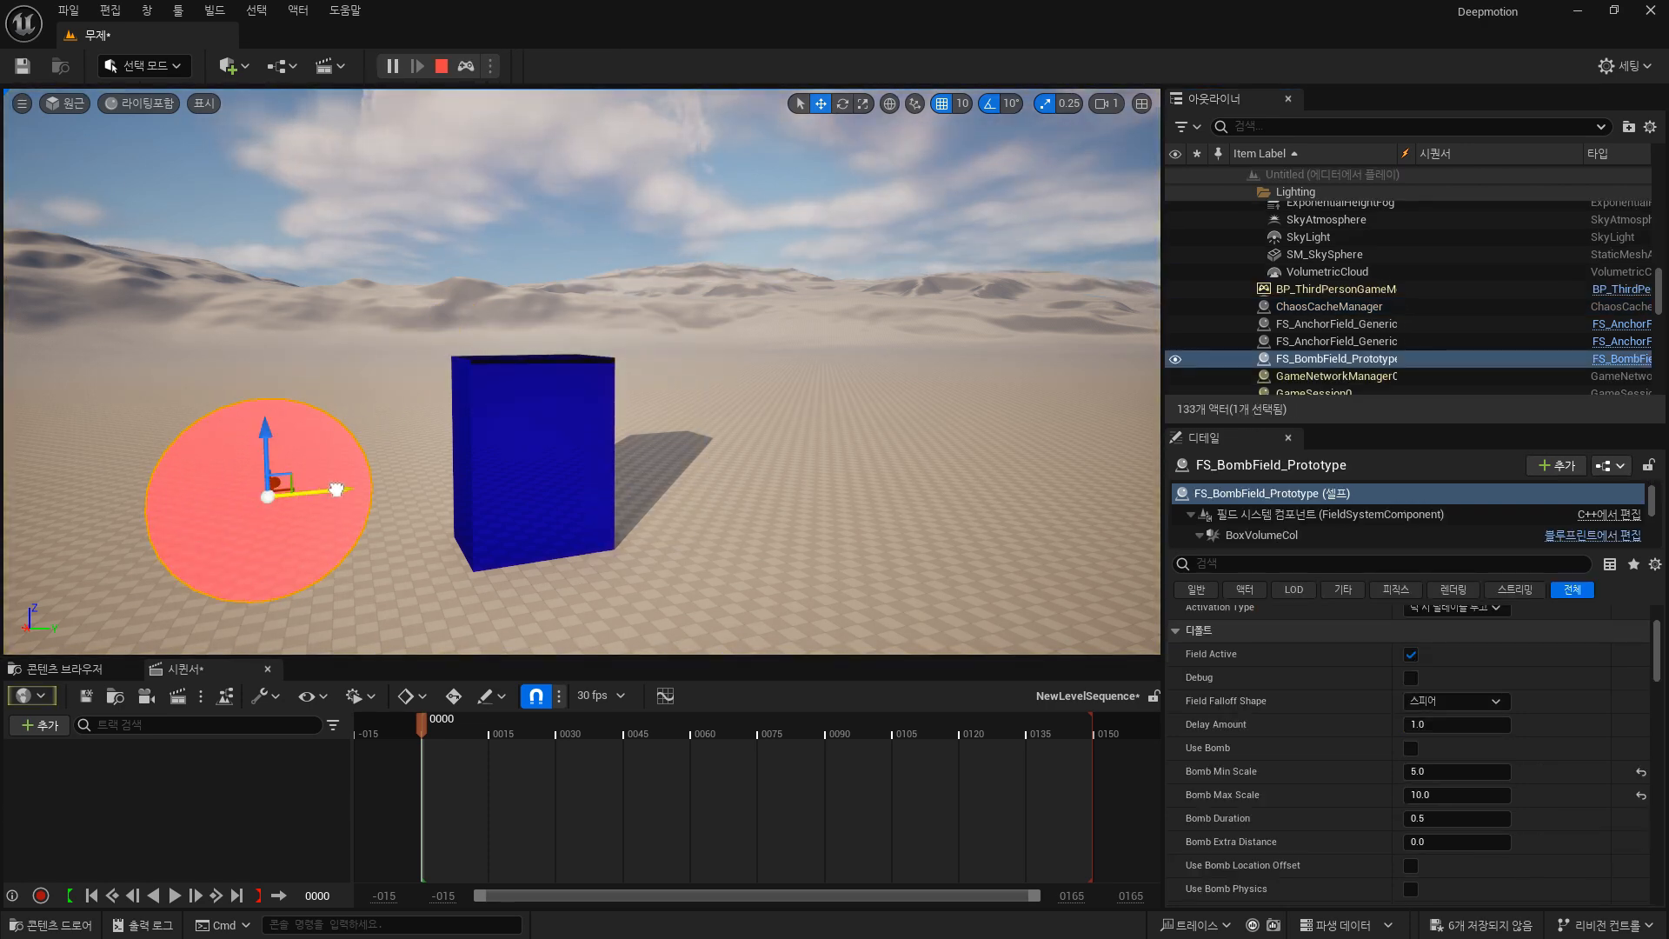
pyautogui.moveTo(336, 490); pyautogui.dragTo(410, 477)
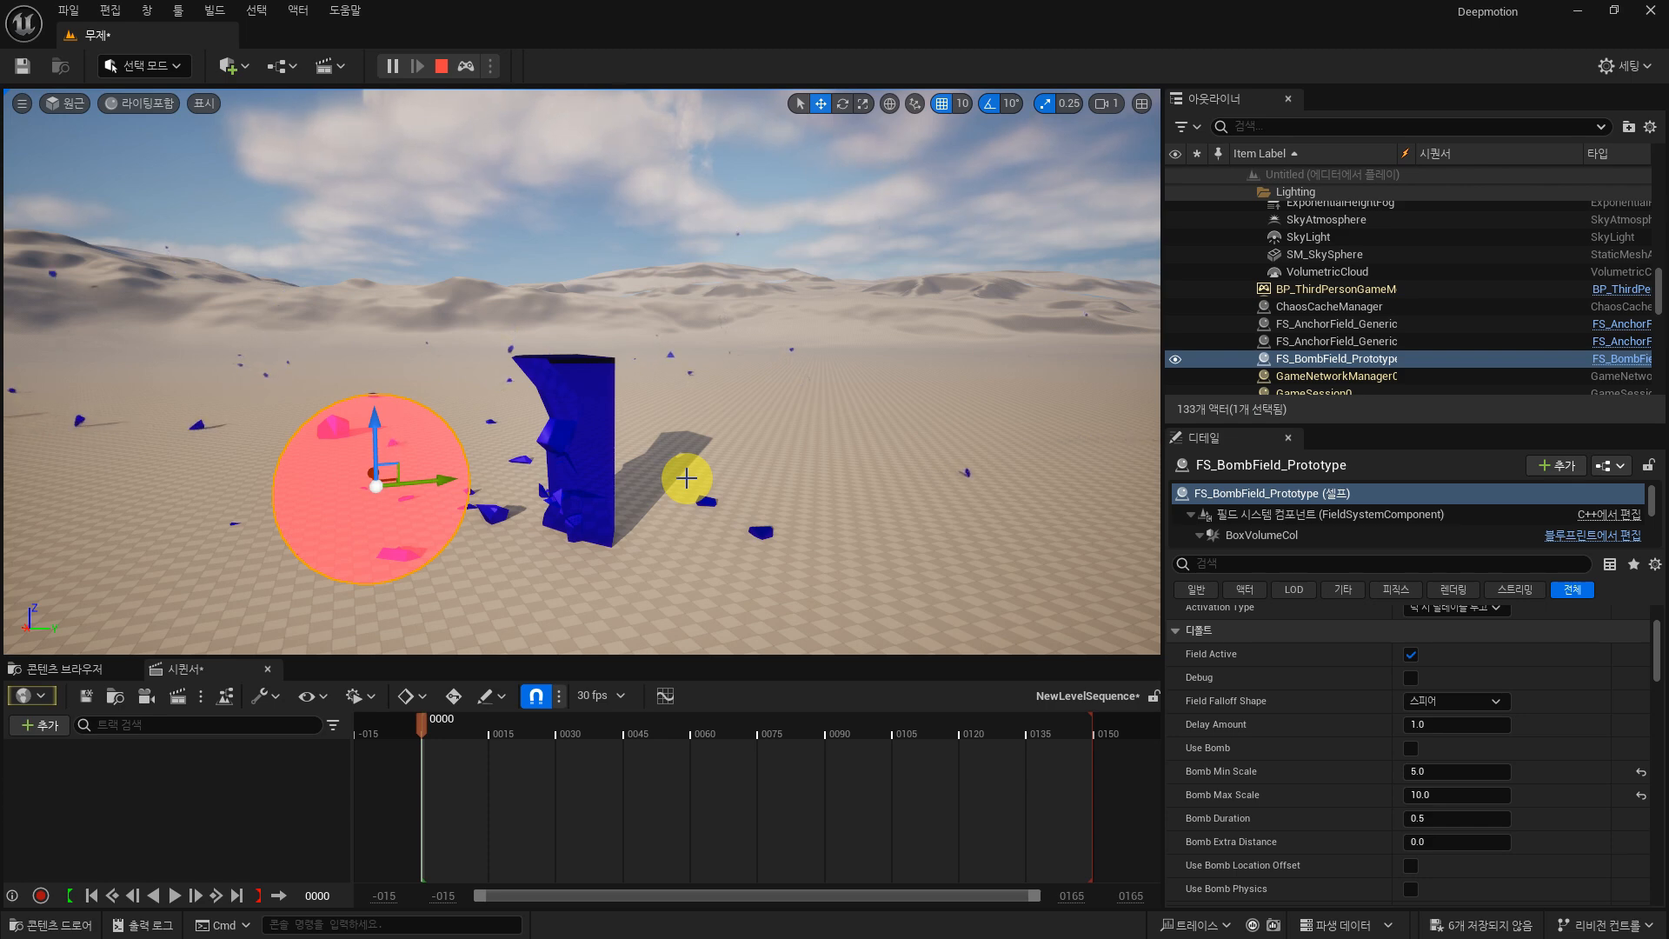
pyautogui.moveTo(744, 433)
pyautogui.mouseDown(button='right')
pyautogui.moveTo(365, 417)
pyautogui.moveTo(754, 407)
pyautogui.mouseUp(button='right')
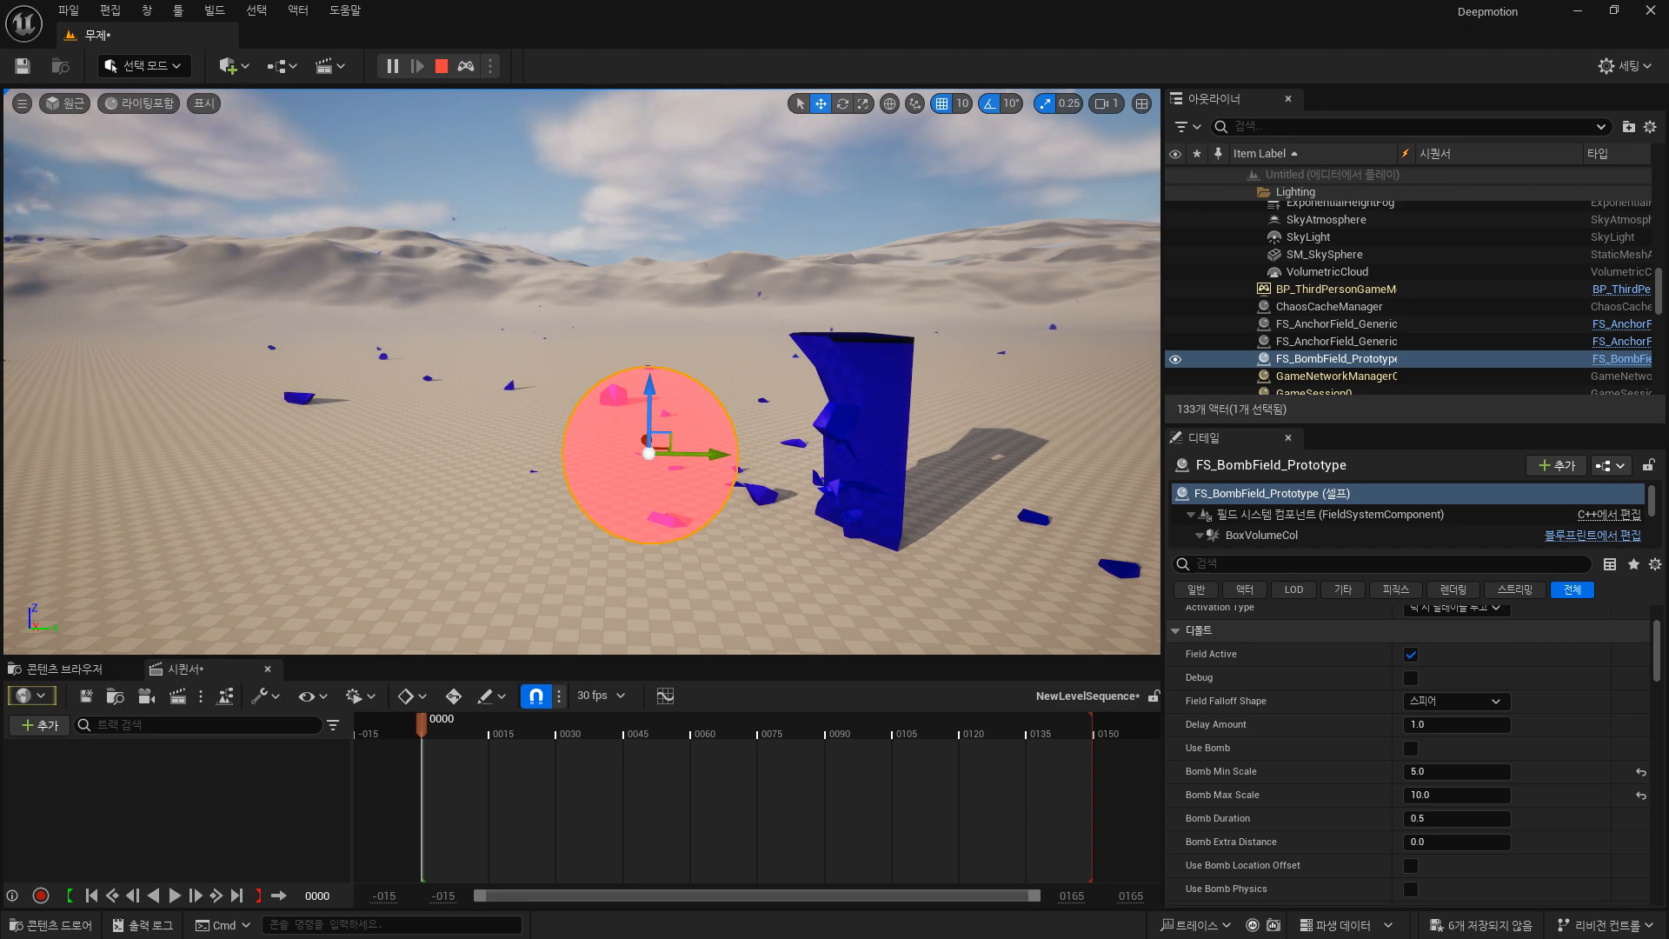
pyautogui.moveTo(359, 287); pyautogui.dragTo(522, 279, button='right')
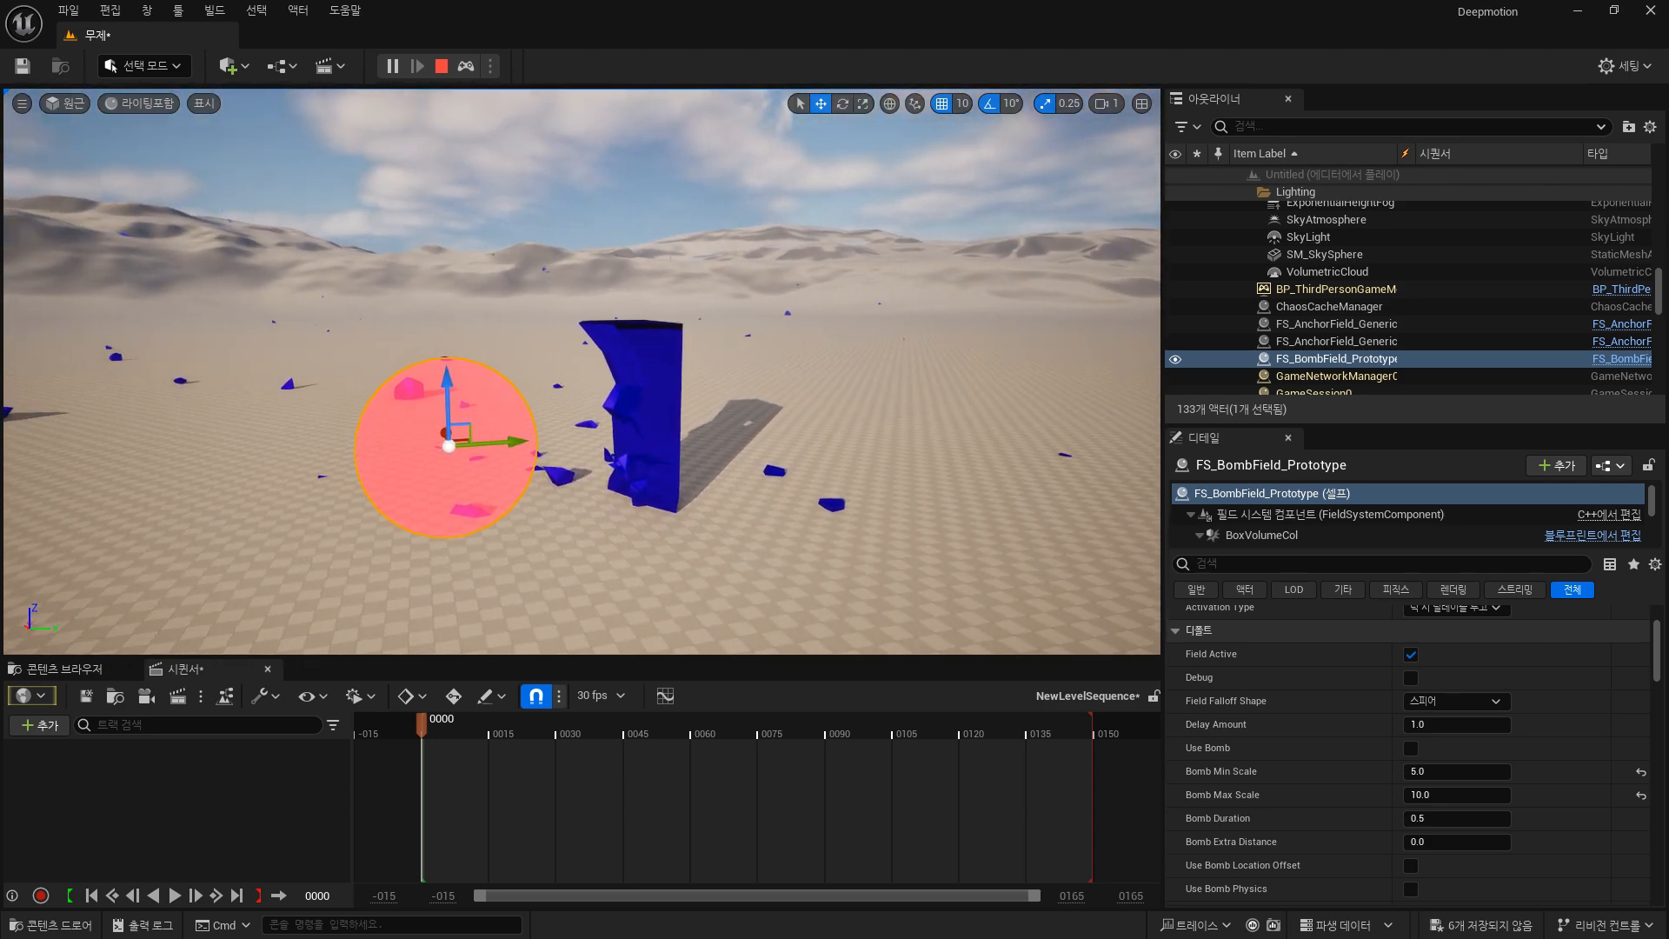
pyautogui.click(445, 66)
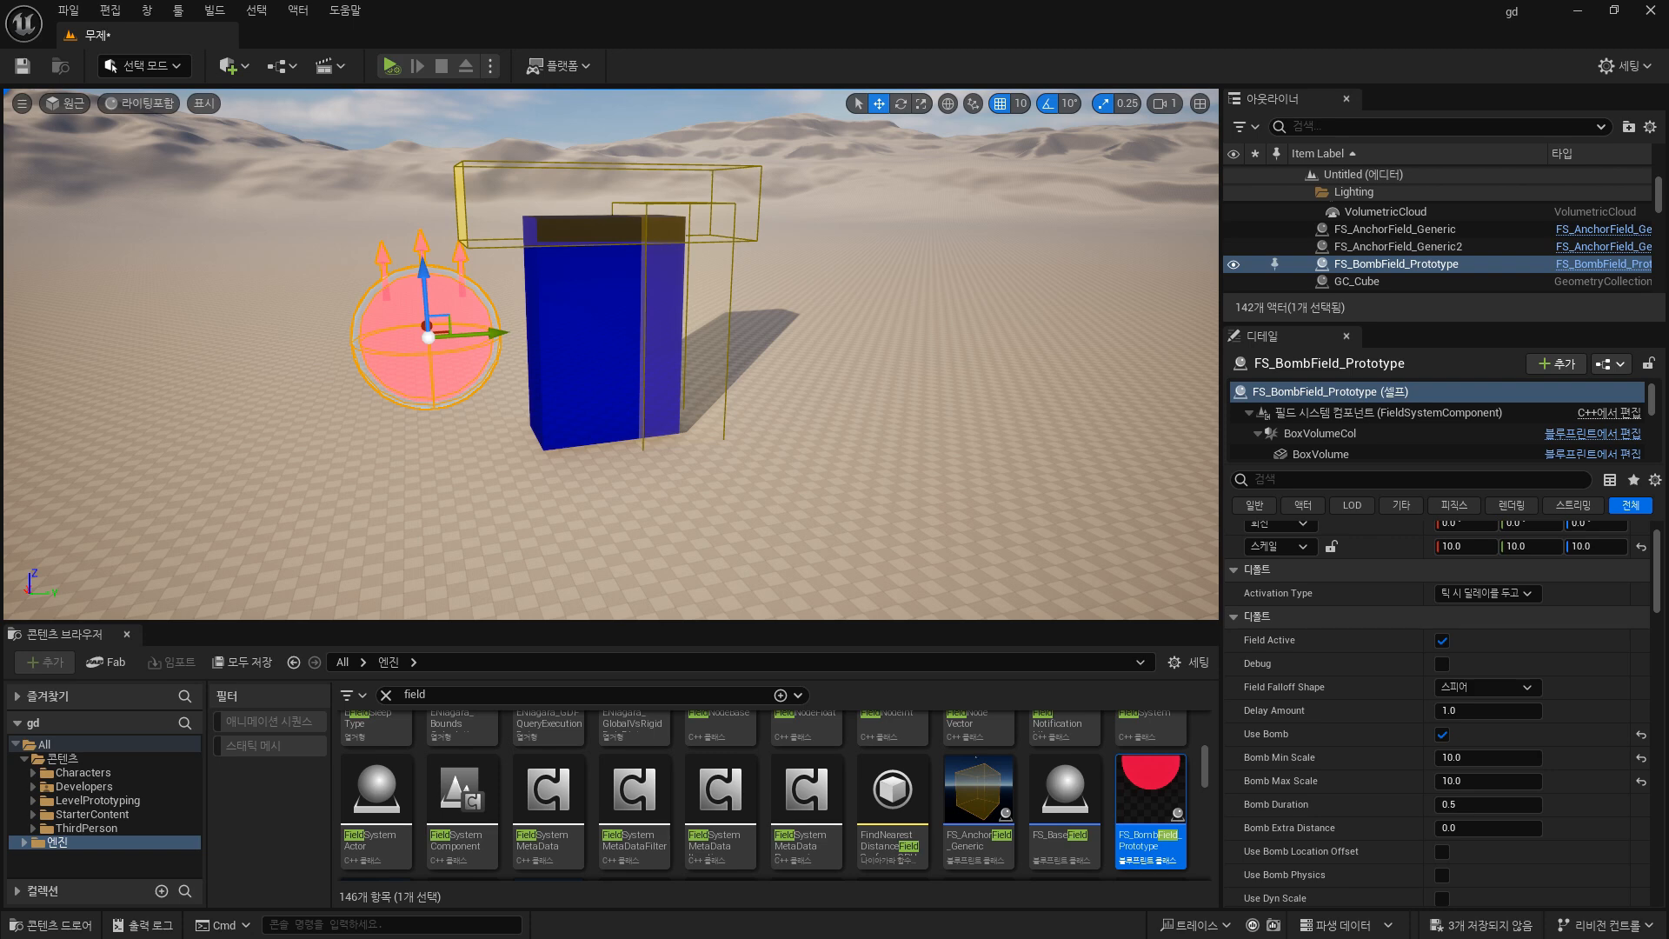
# Step: Select GC_Cube in the gd project, switch to Fracture mode, and close the floating level statistics window
pyautogui.click(646, 305)
pyautogui.click(576, 331)
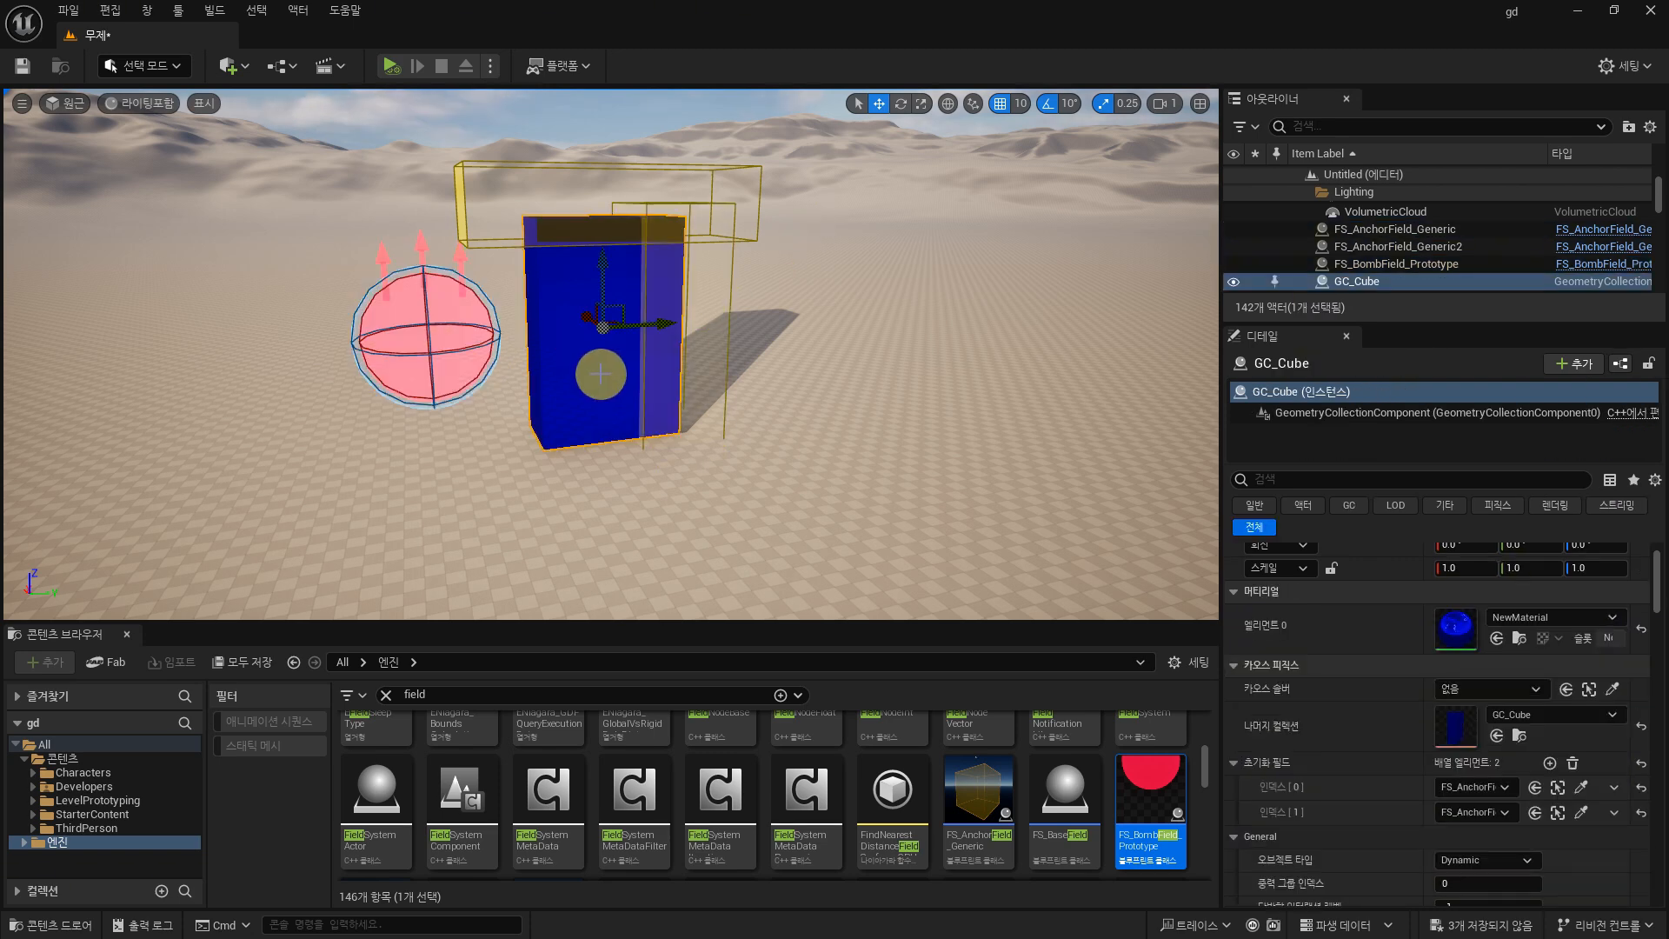
pyautogui.click(139, 63)
pyautogui.click(174, 187)
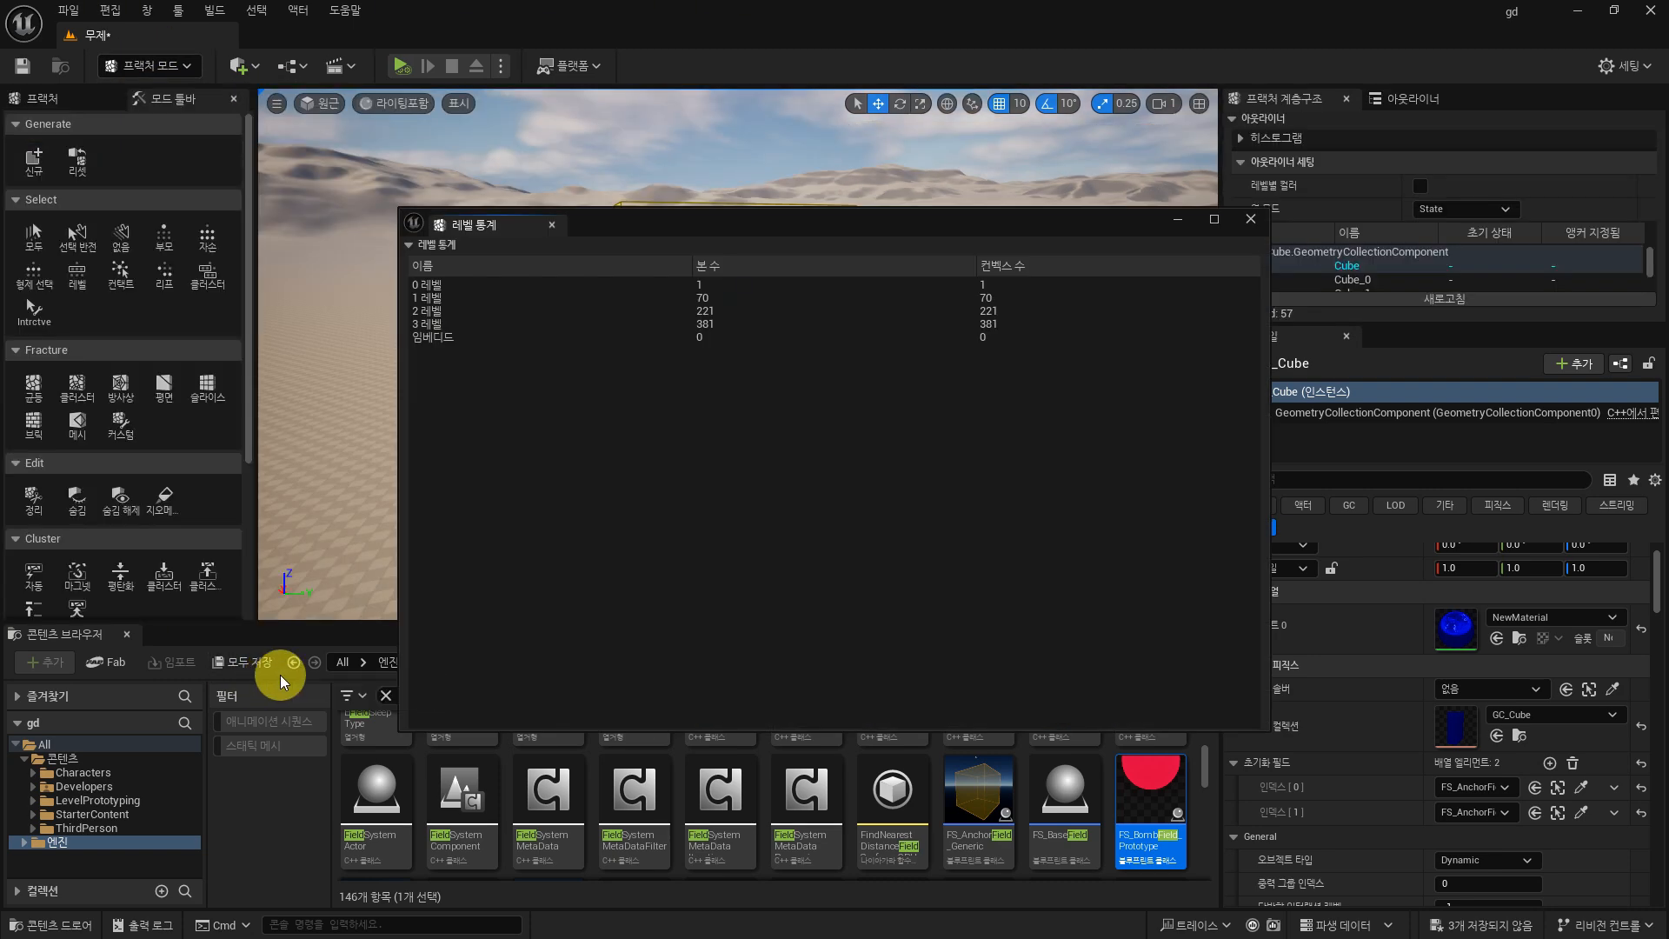
pyautogui.click(1250, 218)
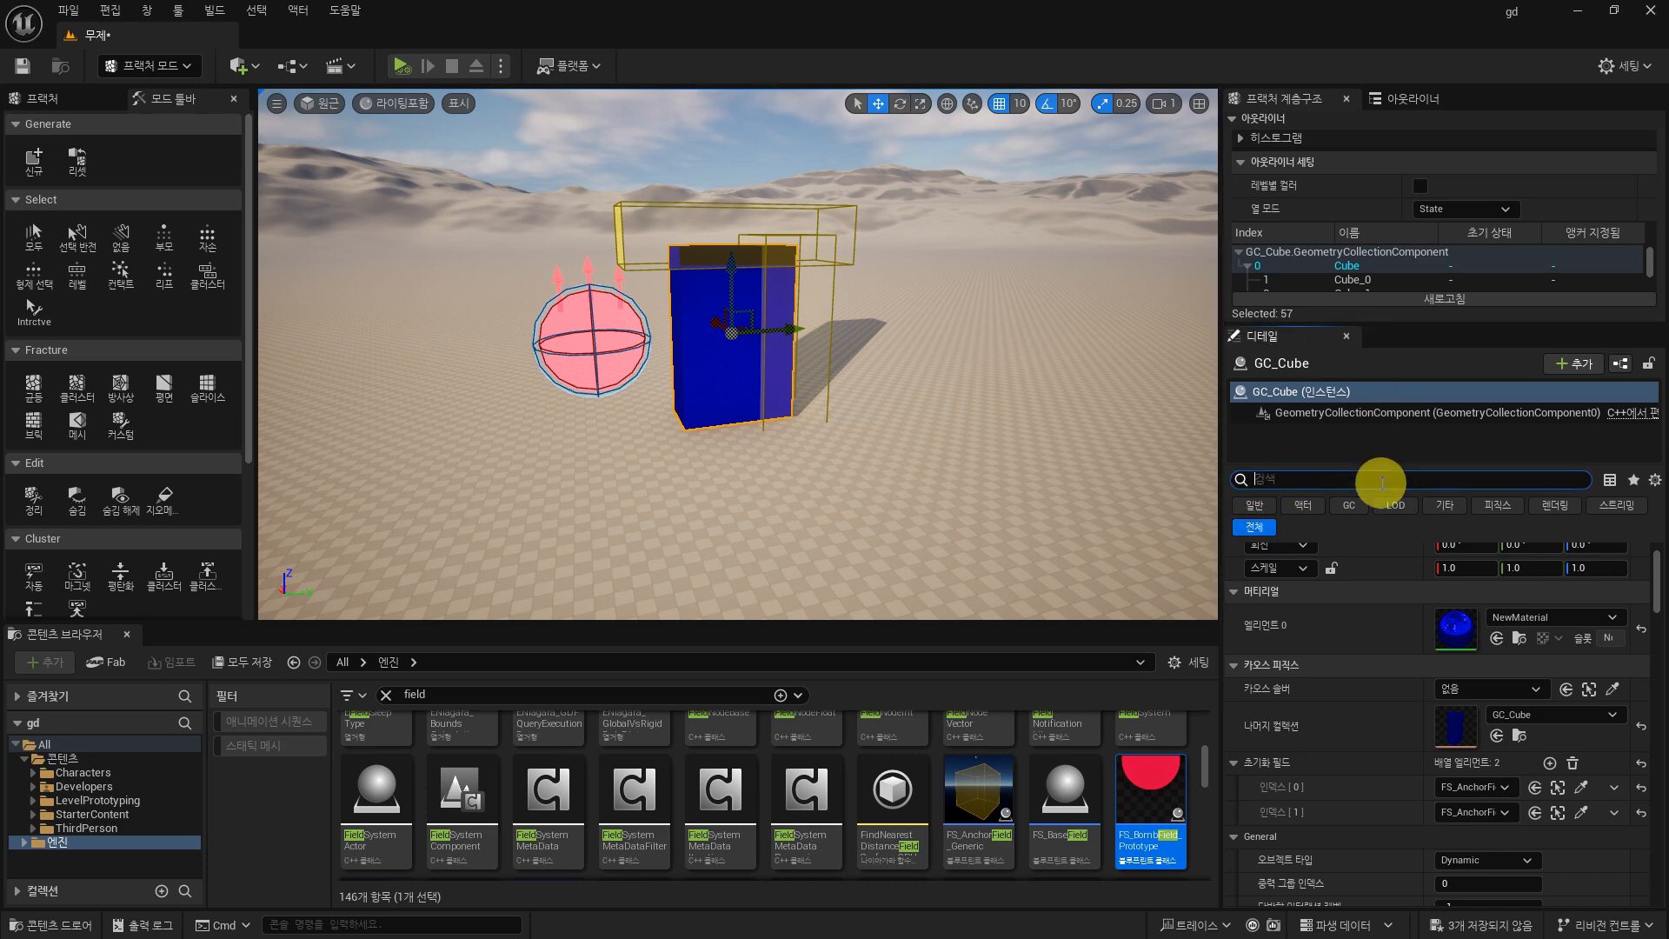
# Step: Filter GC_Cube's details by "컬러" and enable its bone color display
pyautogui.write('ㅋ')
pyautogui.write('컬러')
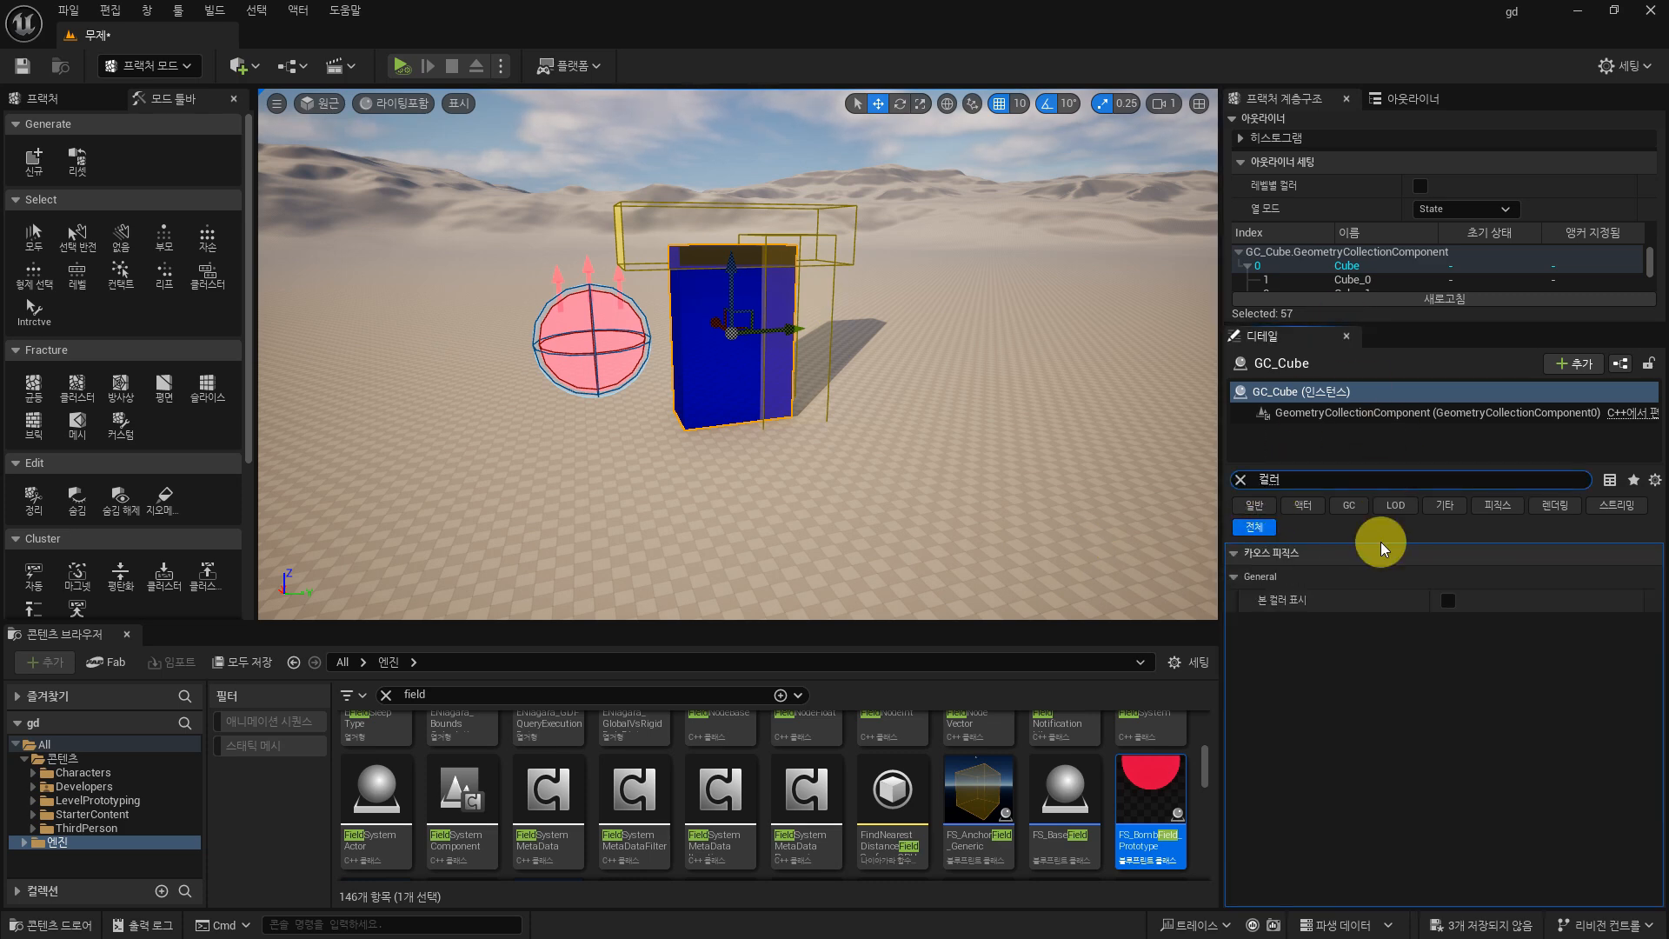
pyautogui.click(1447, 600)
pyautogui.keyDown('alt'); pyautogui.moveTo(687, 493); pyautogui.dragTo(828, 458); pyautogui.keyUp('alt')
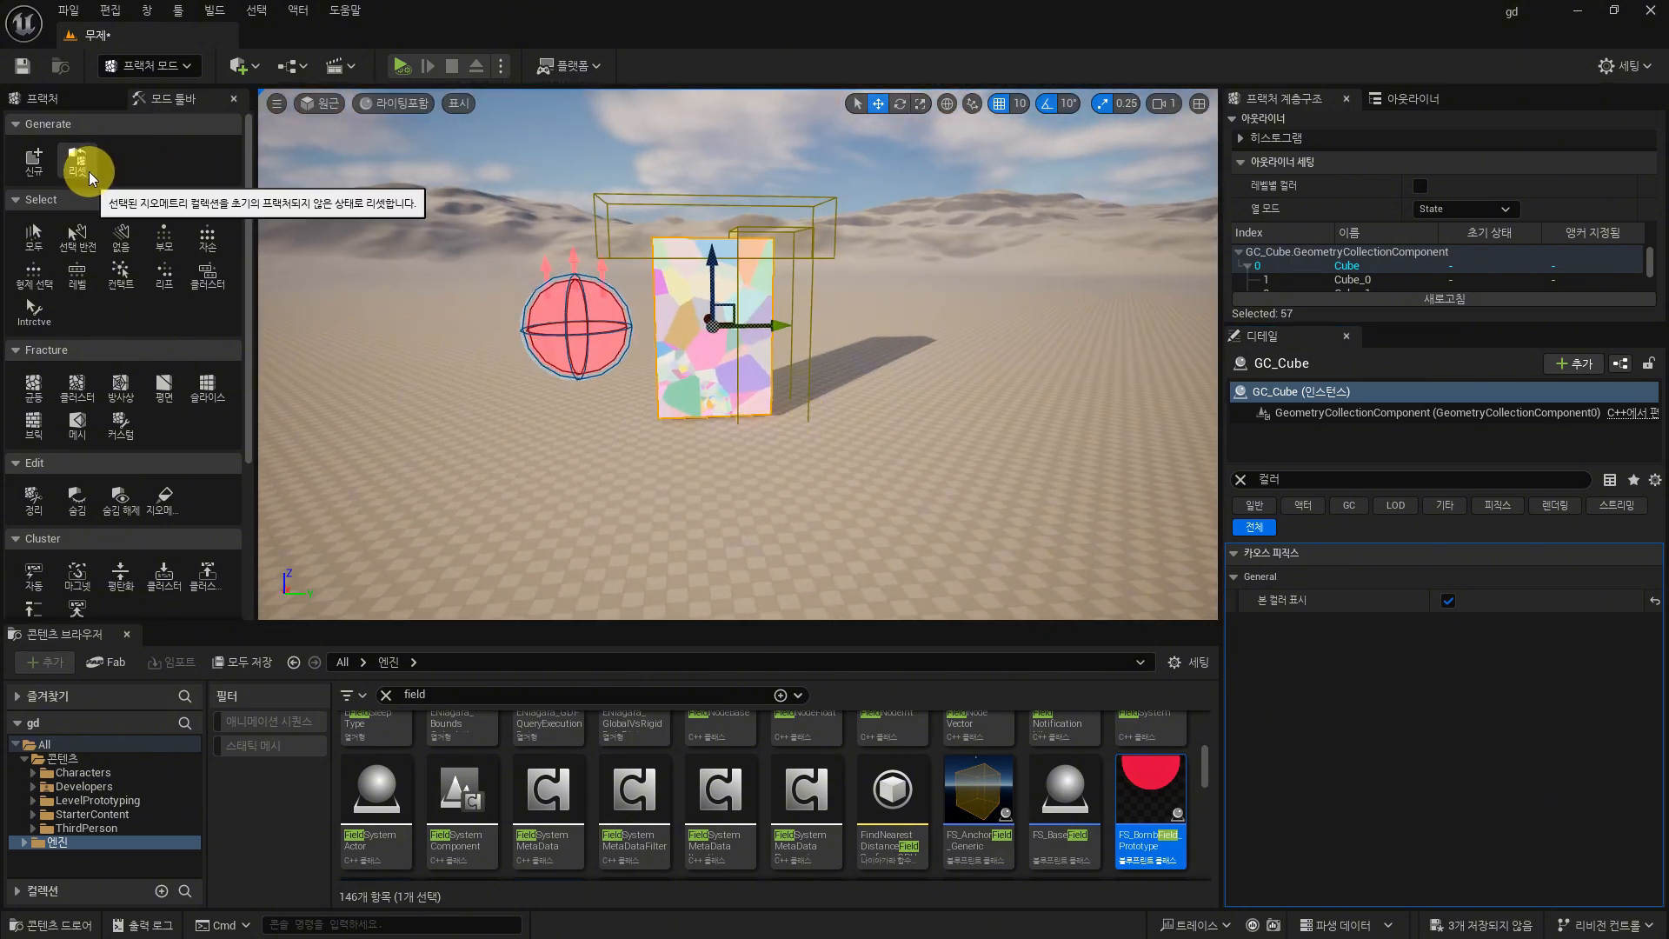
# Step: Select a piece in the lower part of GC_Cube and fracture it with Uniform Voronoi using 70 minimum and maximum sites
pyautogui.click(718, 359)
pyautogui.click(687, 347)
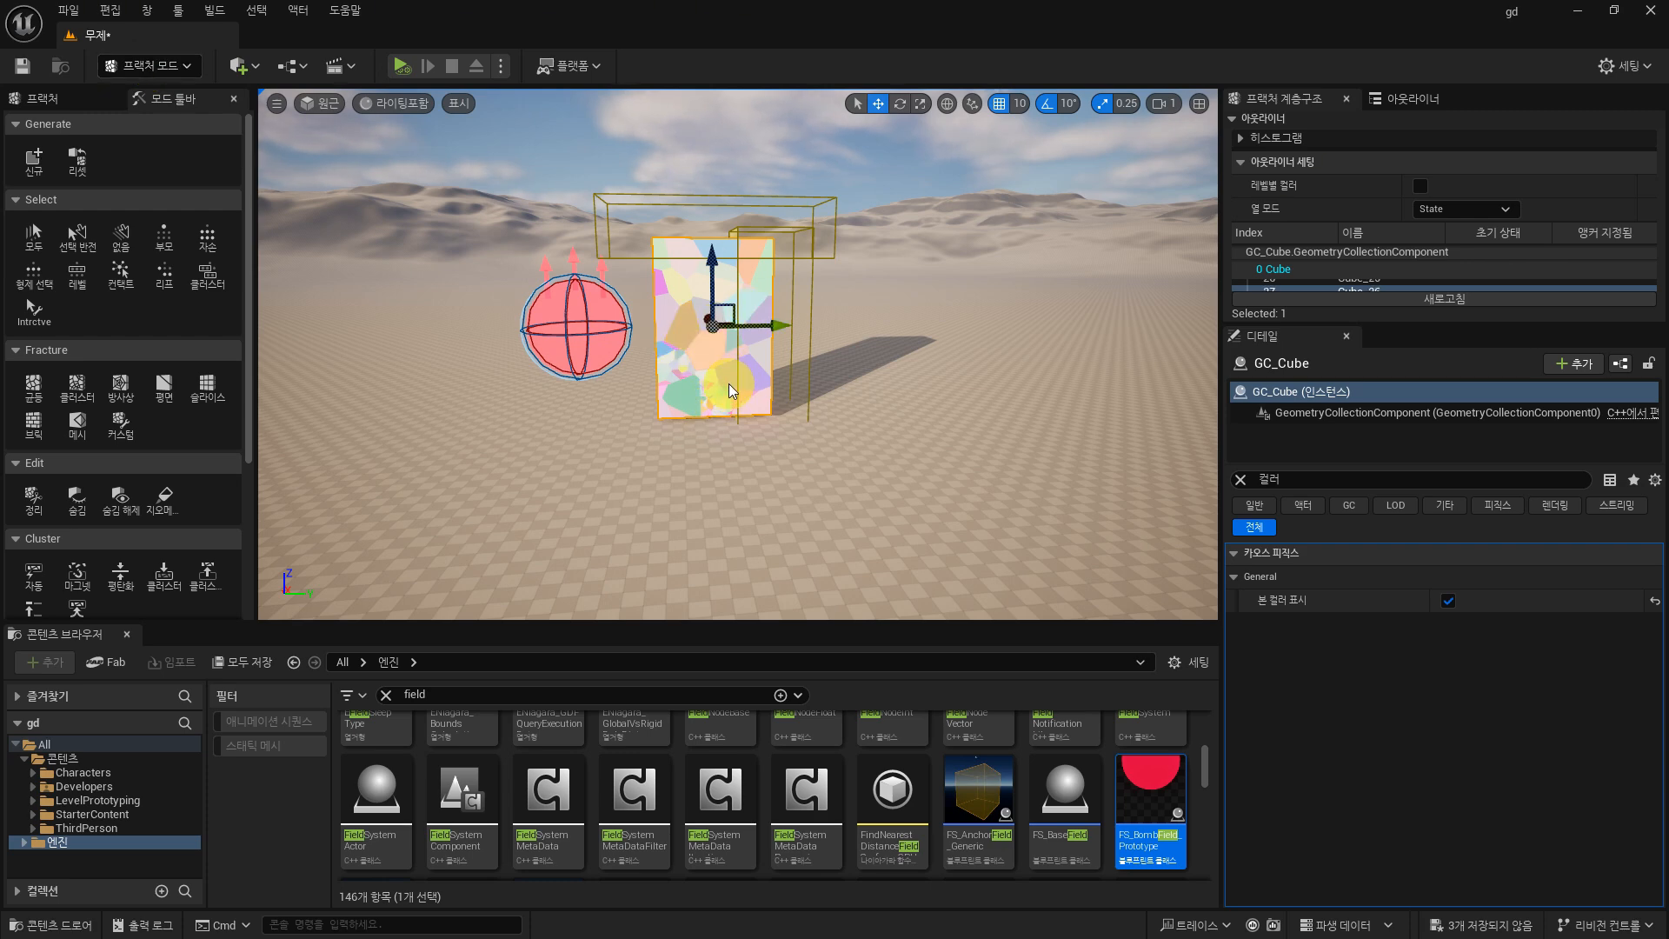
pyautogui.click(766, 351)
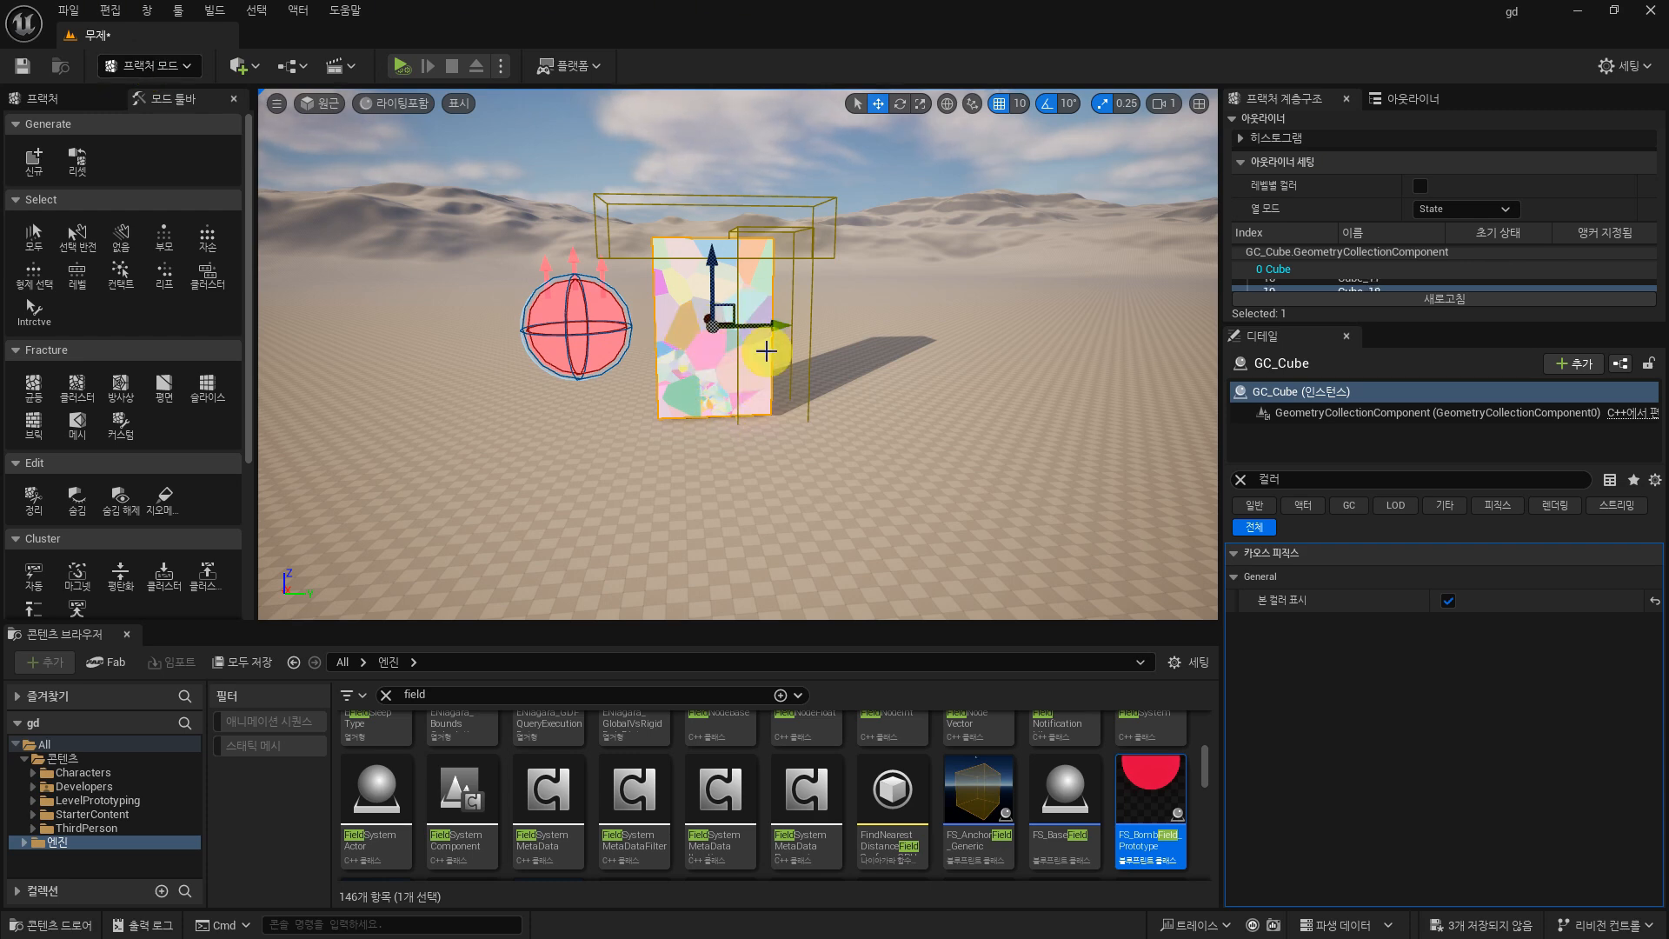
pyautogui.click(32, 383)
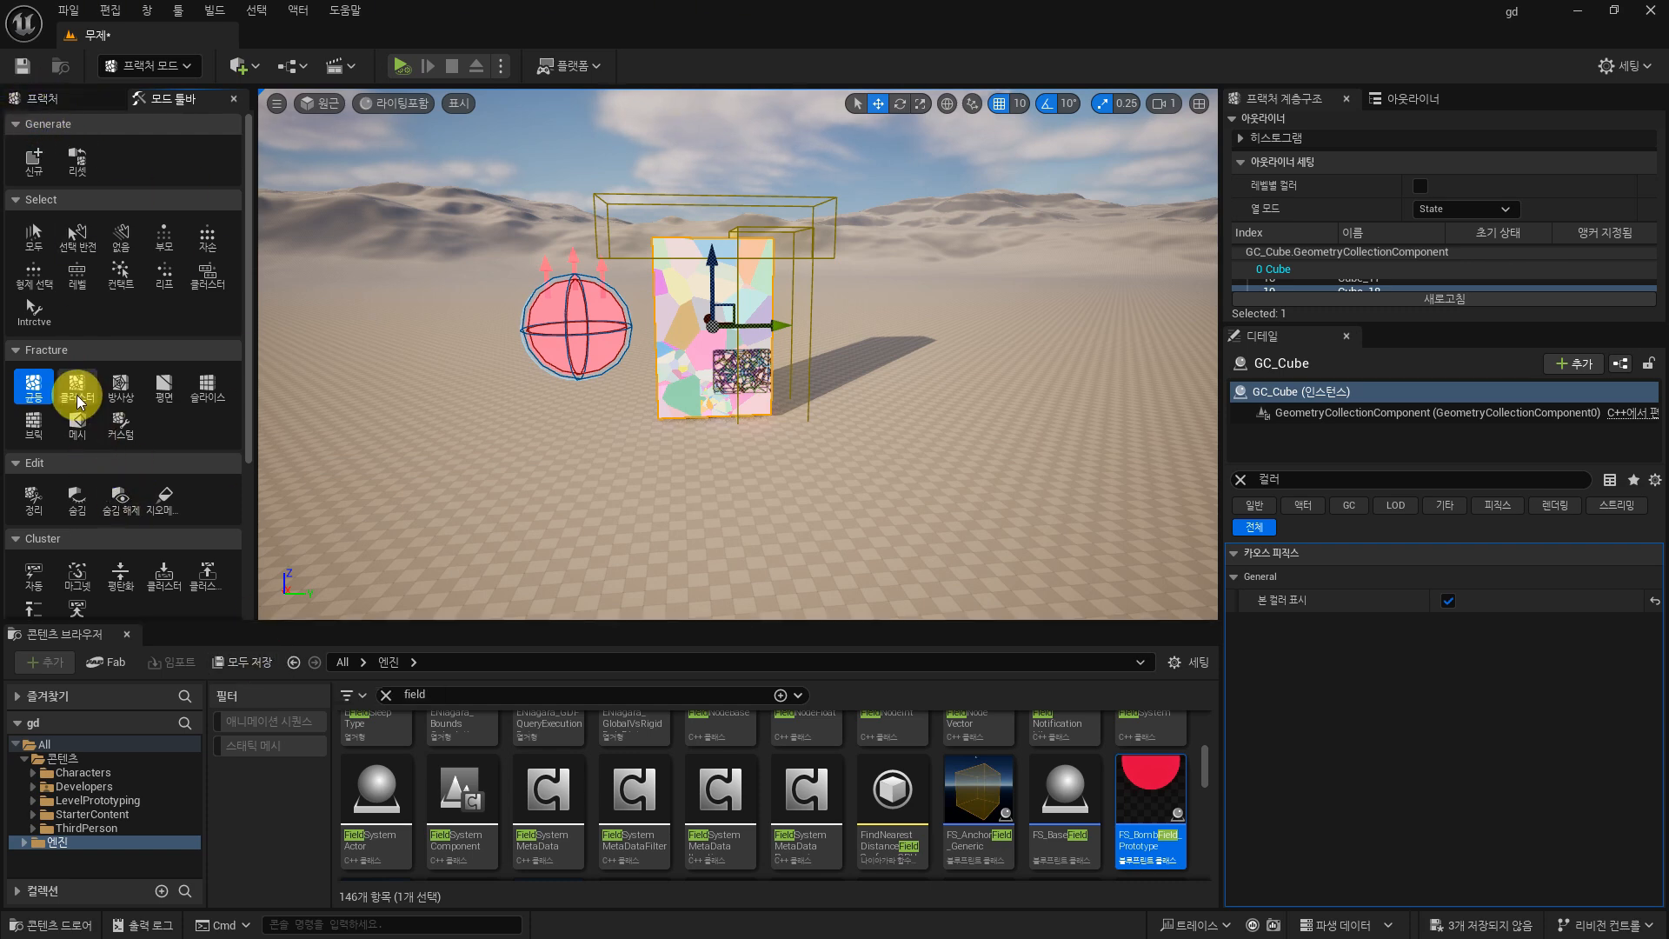
pyautogui.click(43, 98)
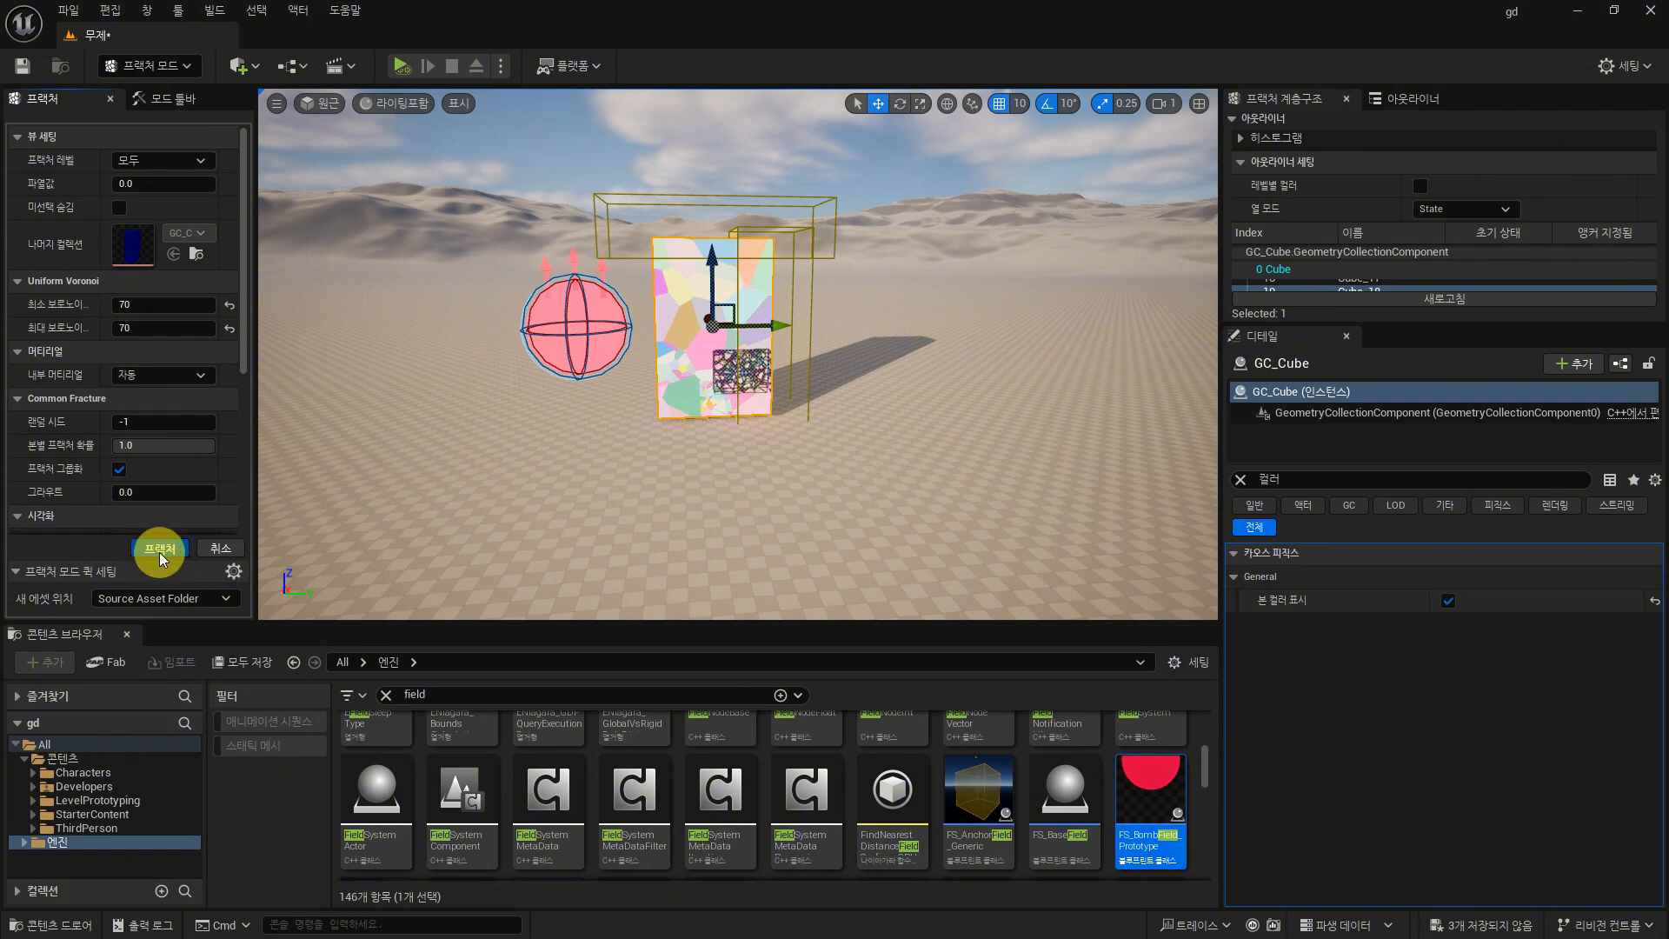
# Step: Return to Selection mode and disable GC_Cube's bone color display
pyautogui.click(183, 68)
pyautogui.click(174, 103)
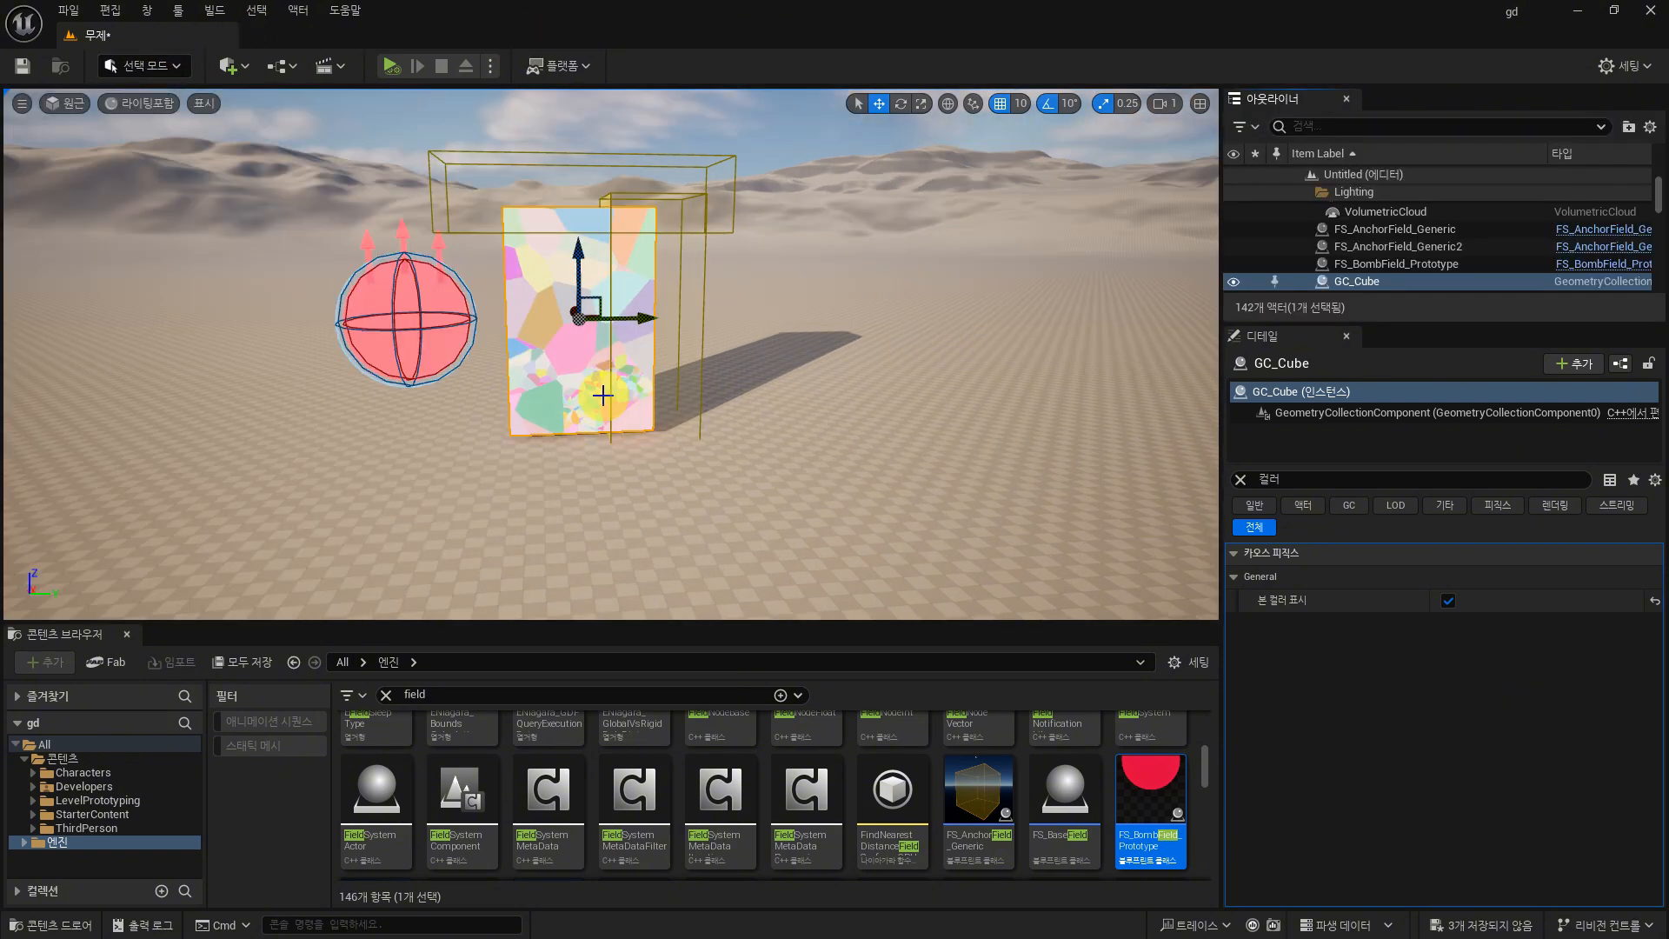
pyautogui.click(1448, 600)
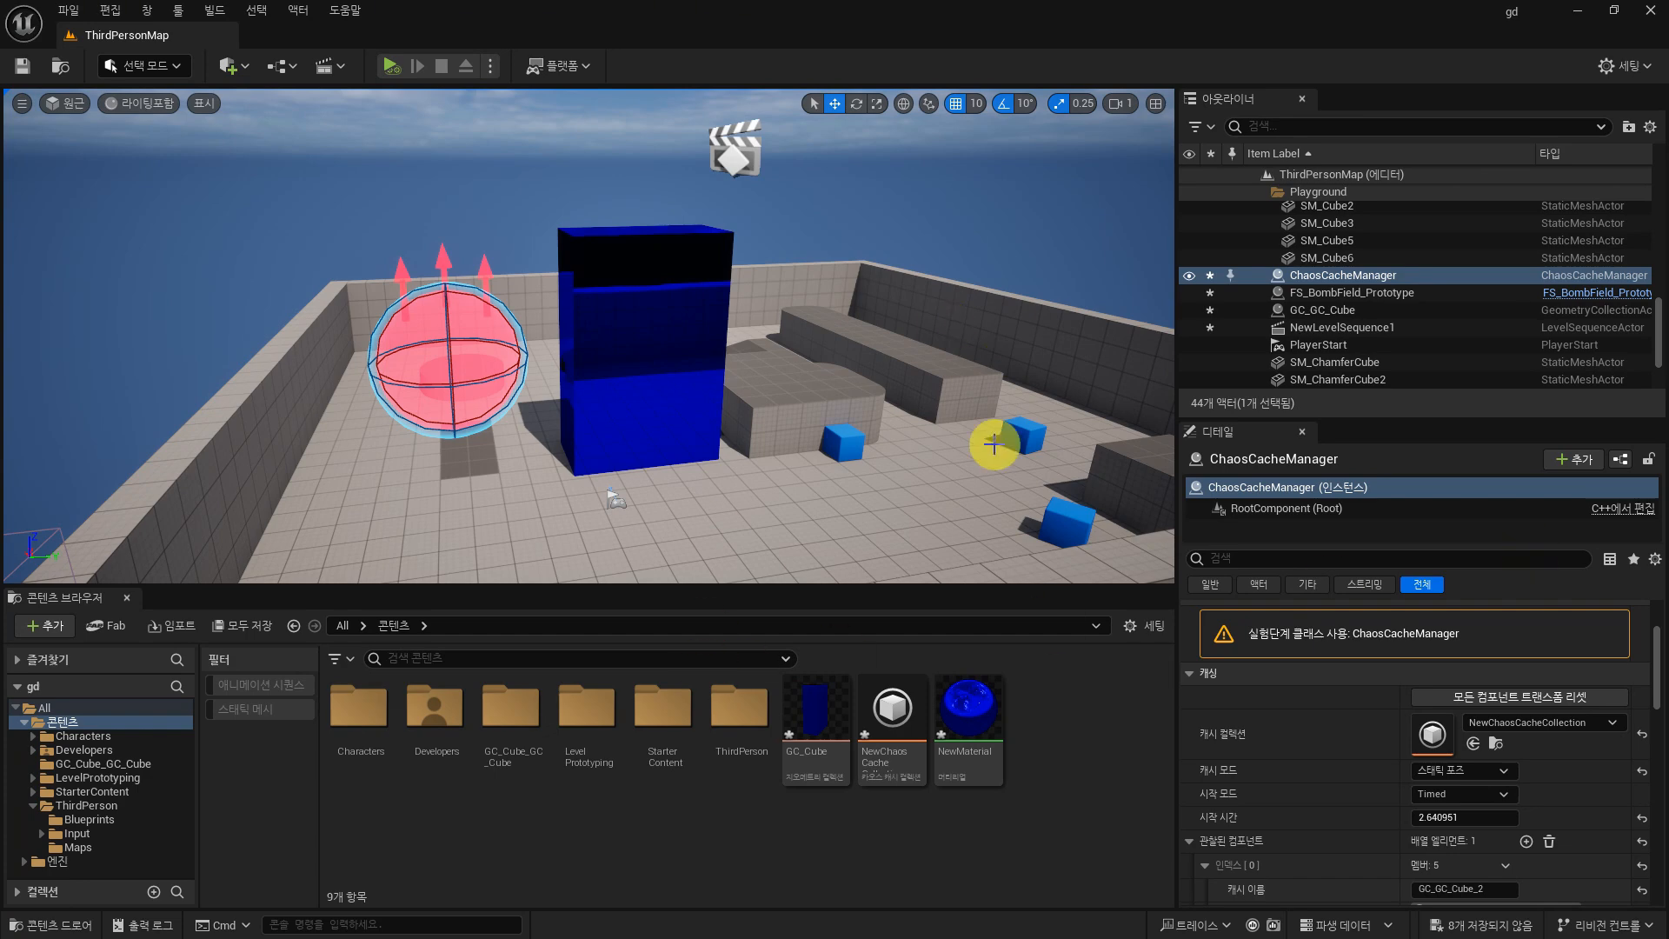
# Step: Enlarge the details area and scrub ChaosCacheManager's start time forward and back to preview the cached destruction in ThirdPersonMap
pyautogui.moveTo(887, 446); pyautogui.dragTo(806, 470, button='right')
pyautogui.scroll(-3, 887, 446)
pyautogui.scroll(3, 747, 452)
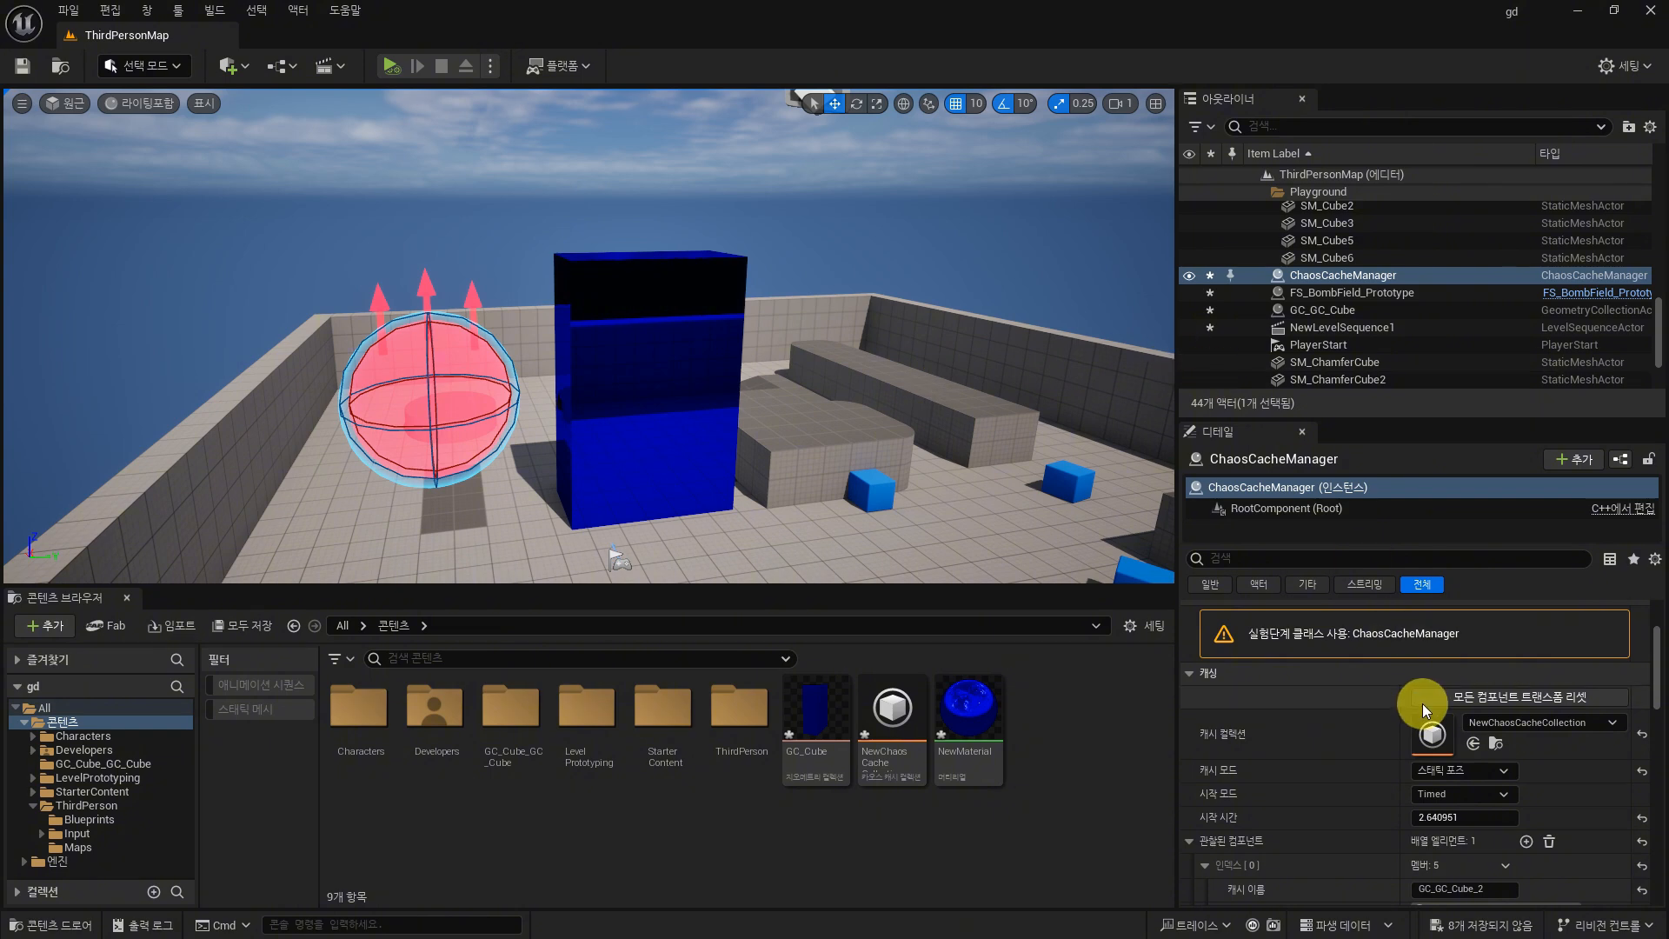
pyautogui.moveTo(1415, 422); pyautogui.dragTo(1418, 345)
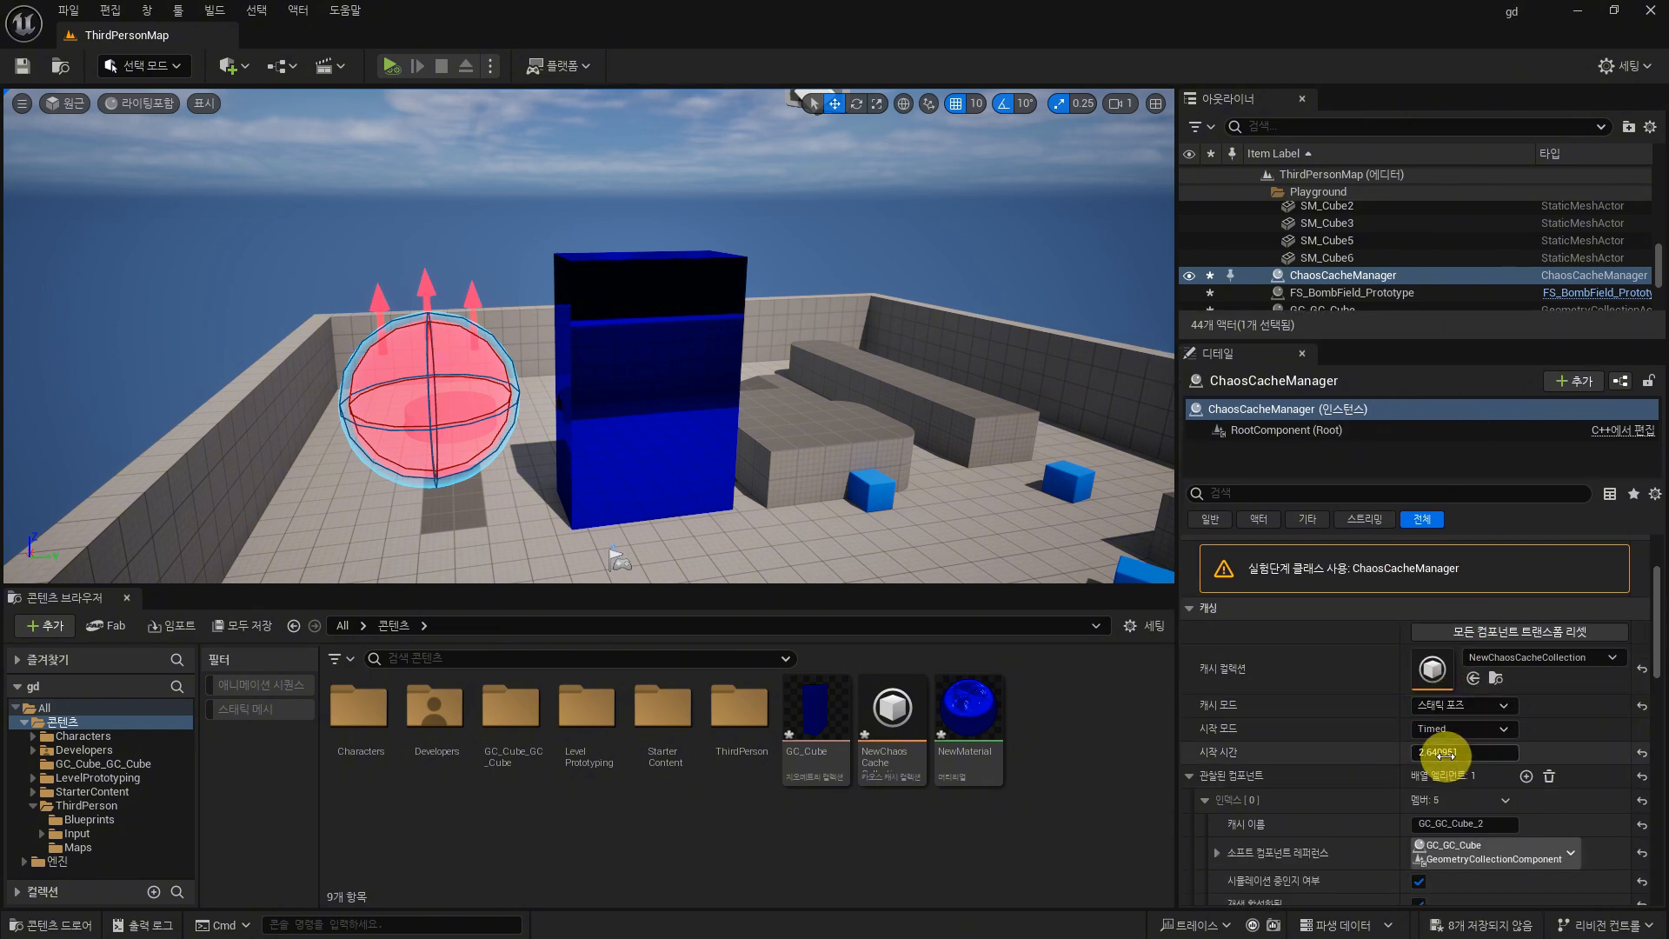
pyautogui.moveTo(1465, 753)
pyautogui.mouseDown()
pyautogui.moveTo(1517, 753)
pyautogui.moveTo(1498, 753)
pyautogui.mouseUp()
pyautogui.moveTo(1096, 525); pyautogui.dragTo(1125, 559, button='right')
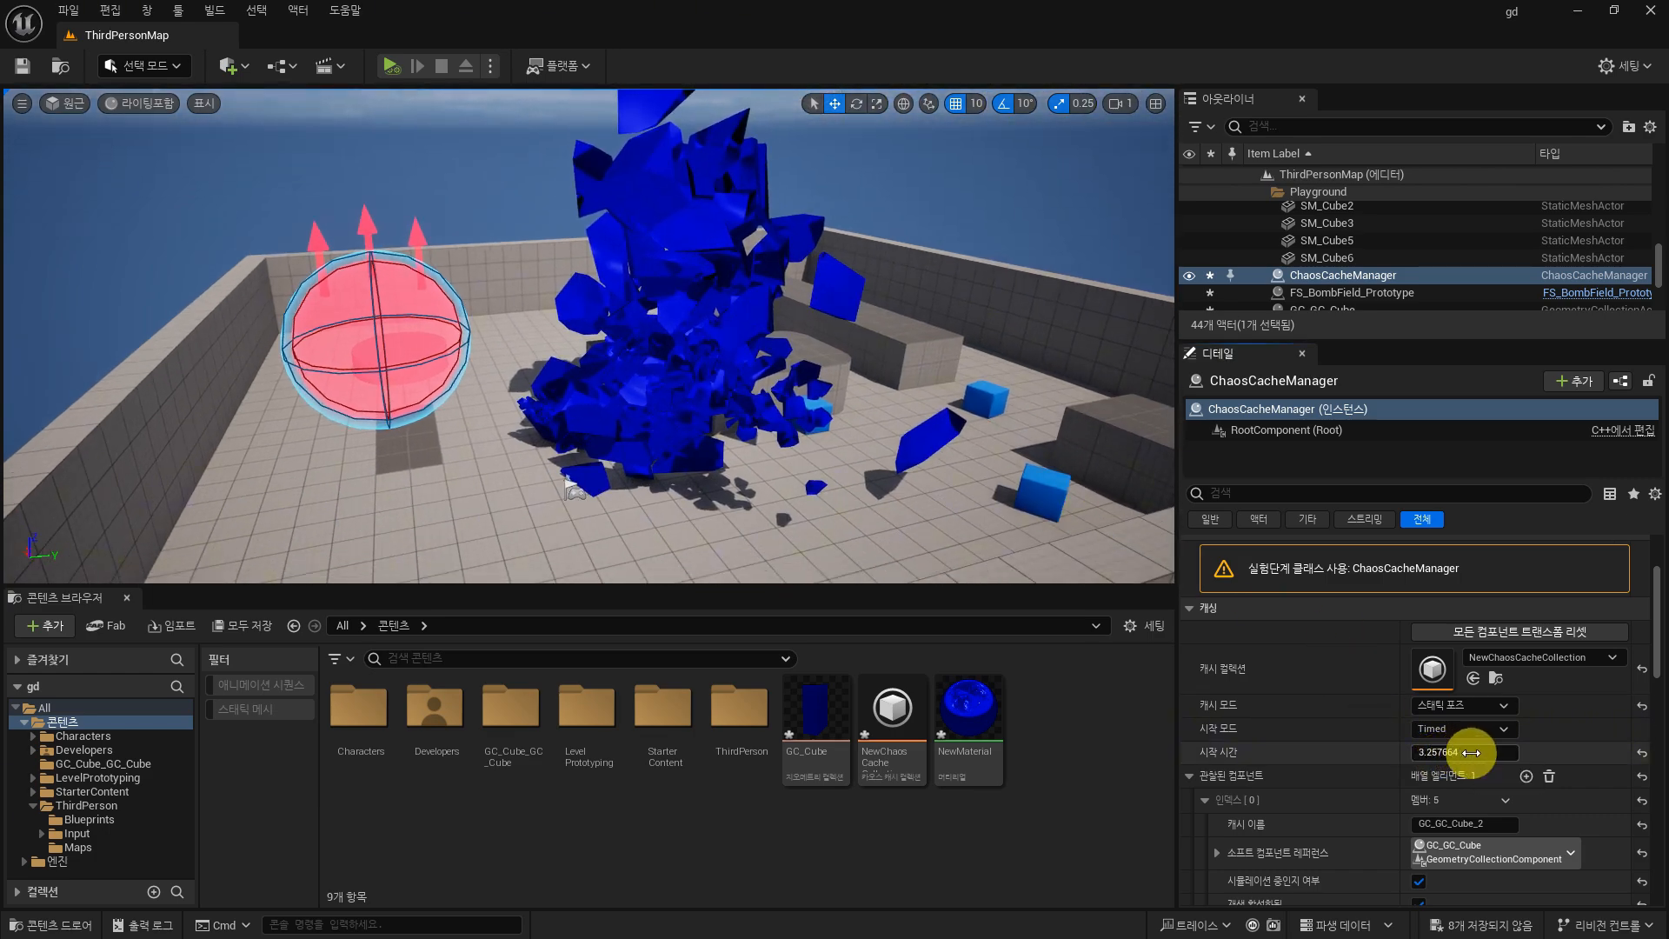
pyautogui.moveTo(1473, 754)
pyautogui.mouseDown()
pyautogui.moveTo(1509, 754)
pyautogui.moveTo(1444, 753)
pyautogui.mouseUp()
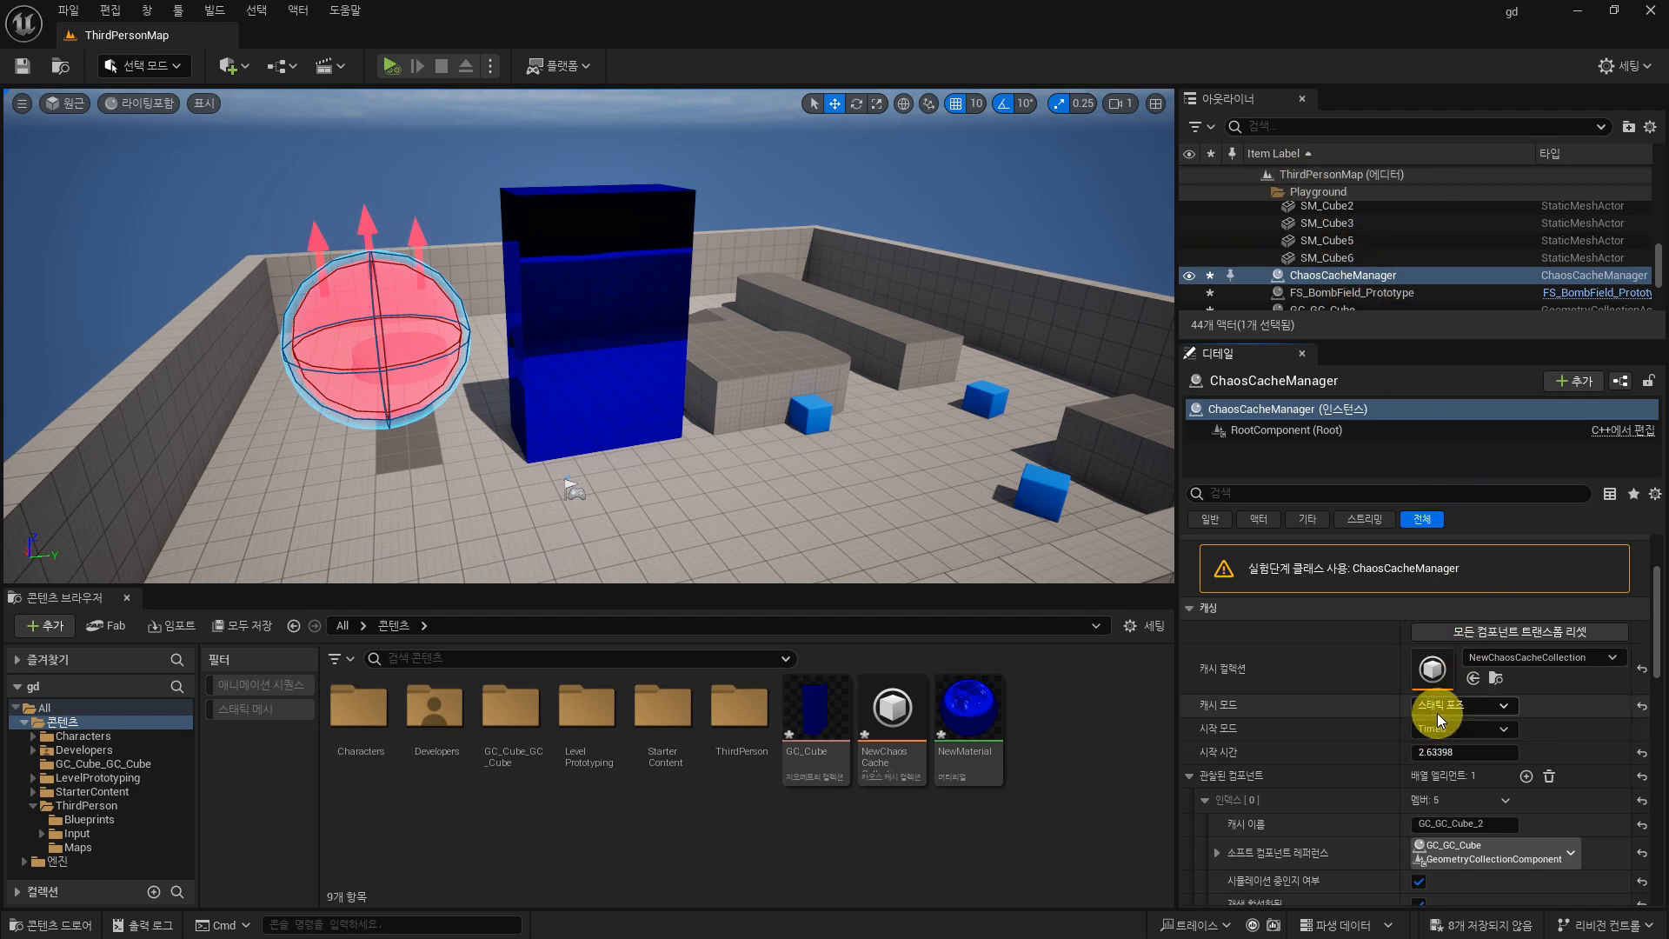
# Step: Set ChaosCacheManager's cache mode to 스태틱 포즈 and its start time to 2.554456, with the cube intact
pyautogui.click(1461, 713)
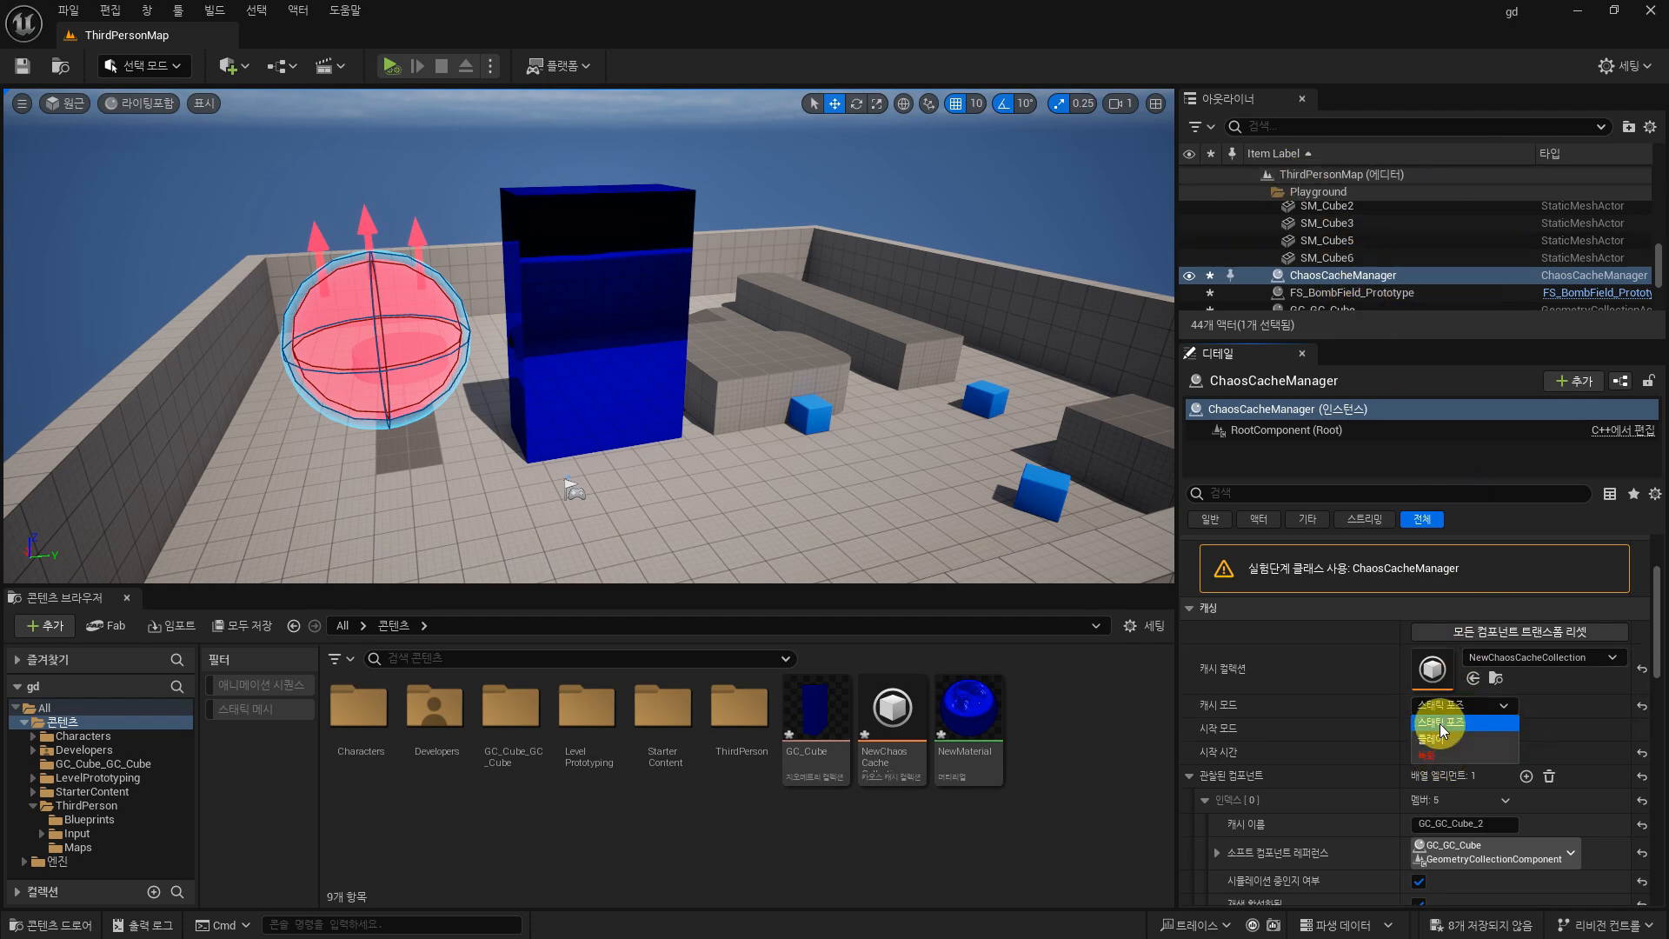
pyautogui.click(1440, 723)
pyautogui.moveTo(1440, 753)
pyautogui.mouseDown()
pyautogui.moveTo(1509, 753)
pyautogui.moveTo(1440, 753)
pyautogui.mouseUp()
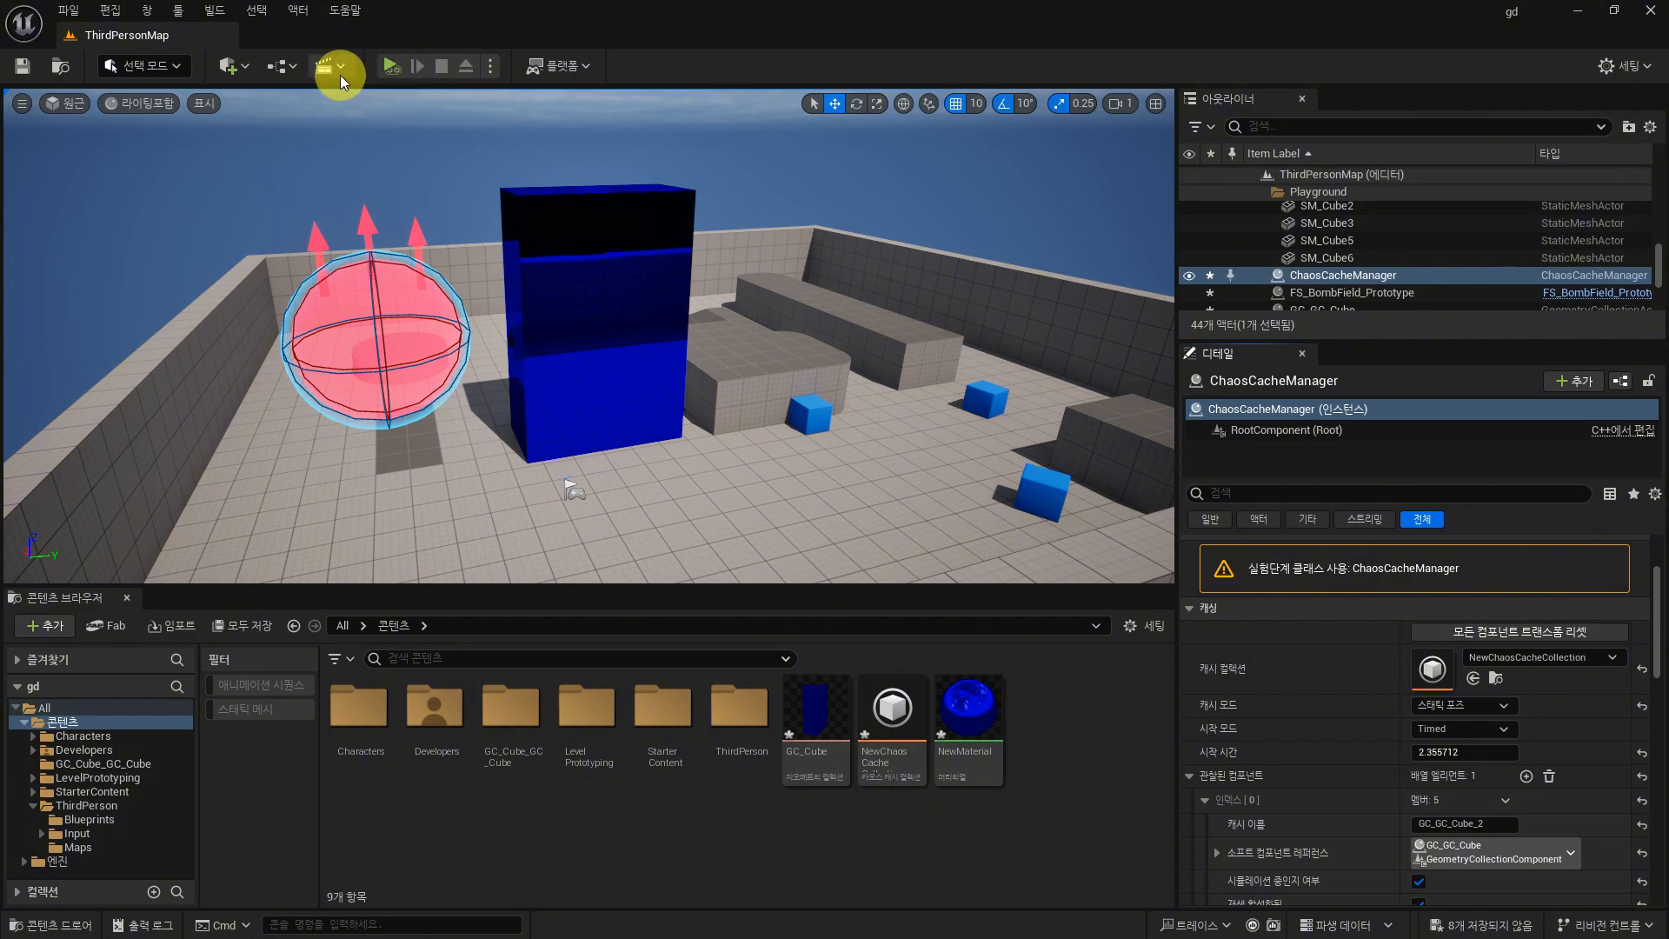
pyautogui.moveTo(1453, 753)
pyautogui.mouseDown()
pyautogui.moveTo(1513, 753)
pyautogui.moveTo(1458, 752)
pyautogui.mouseUp()
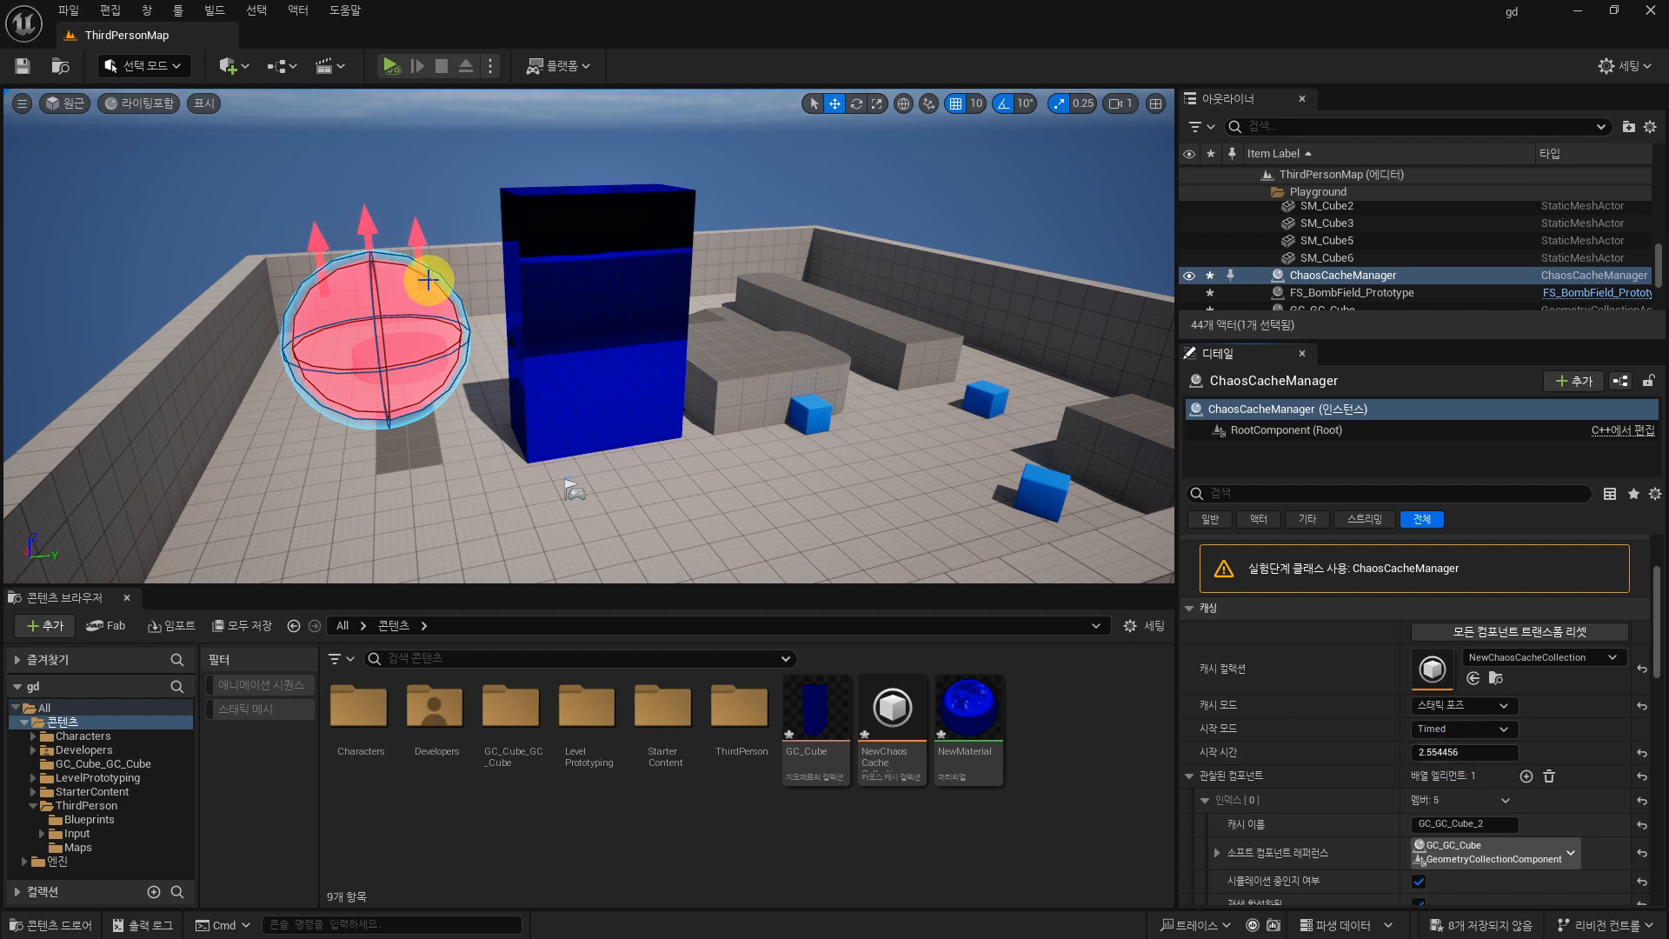
# Step: Create a level sequence and save it as NewLevelSequence in the content root folder
pyautogui.click(342, 77)
pyautogui.click(347, 111)
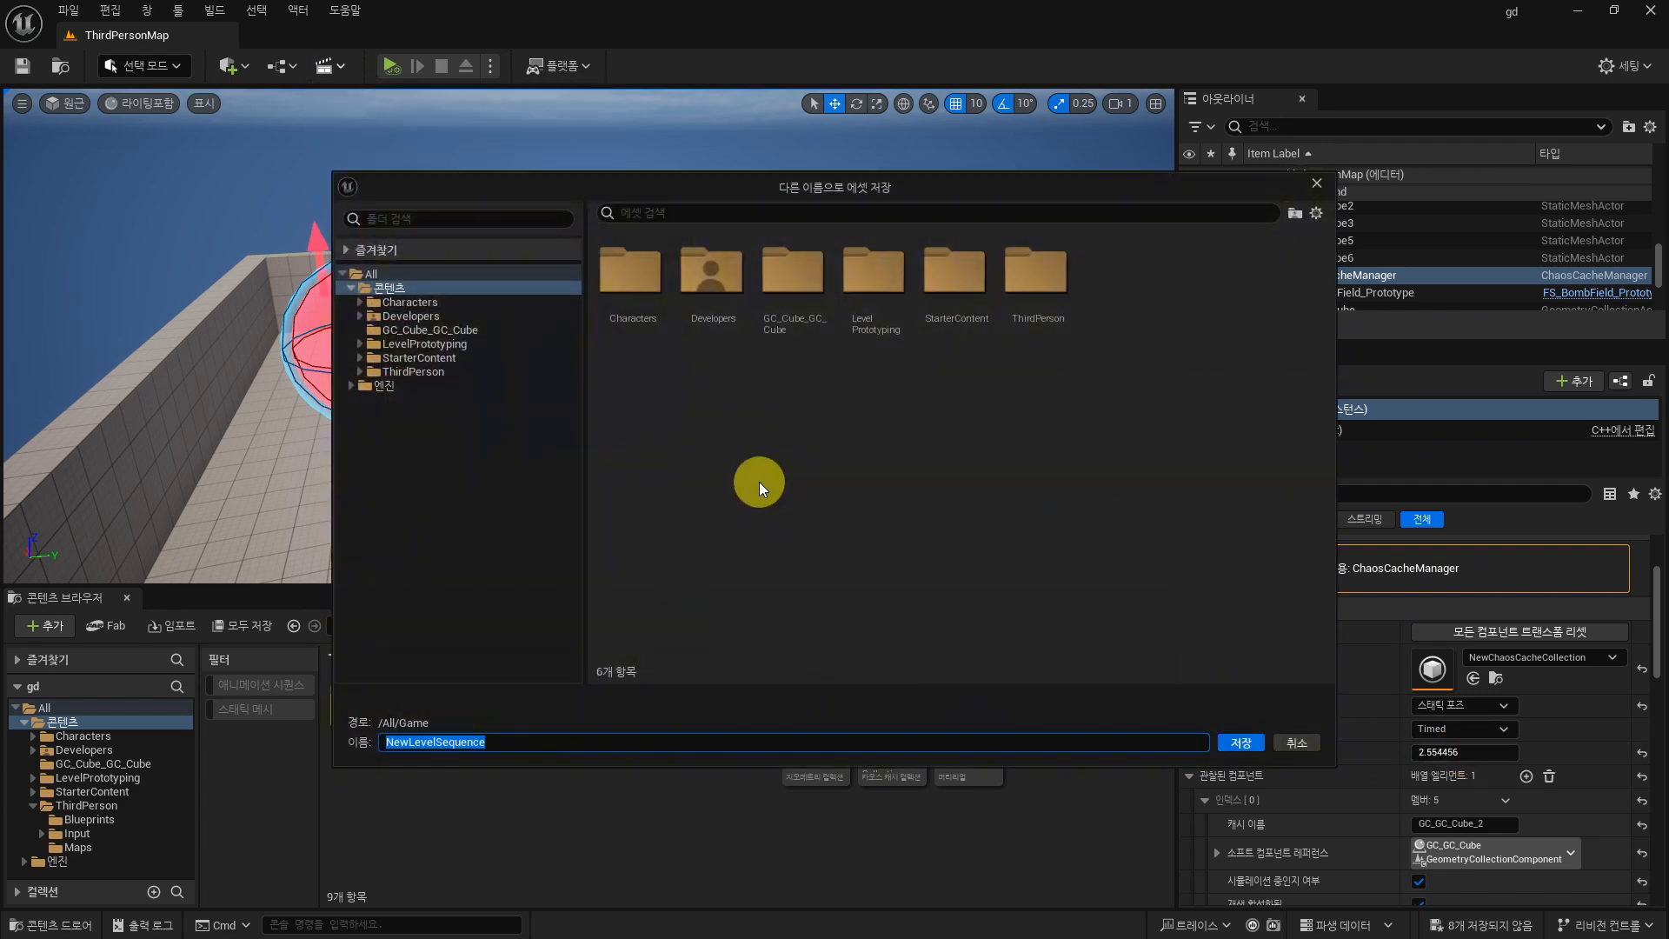
pyautogui.click(1239, 742)
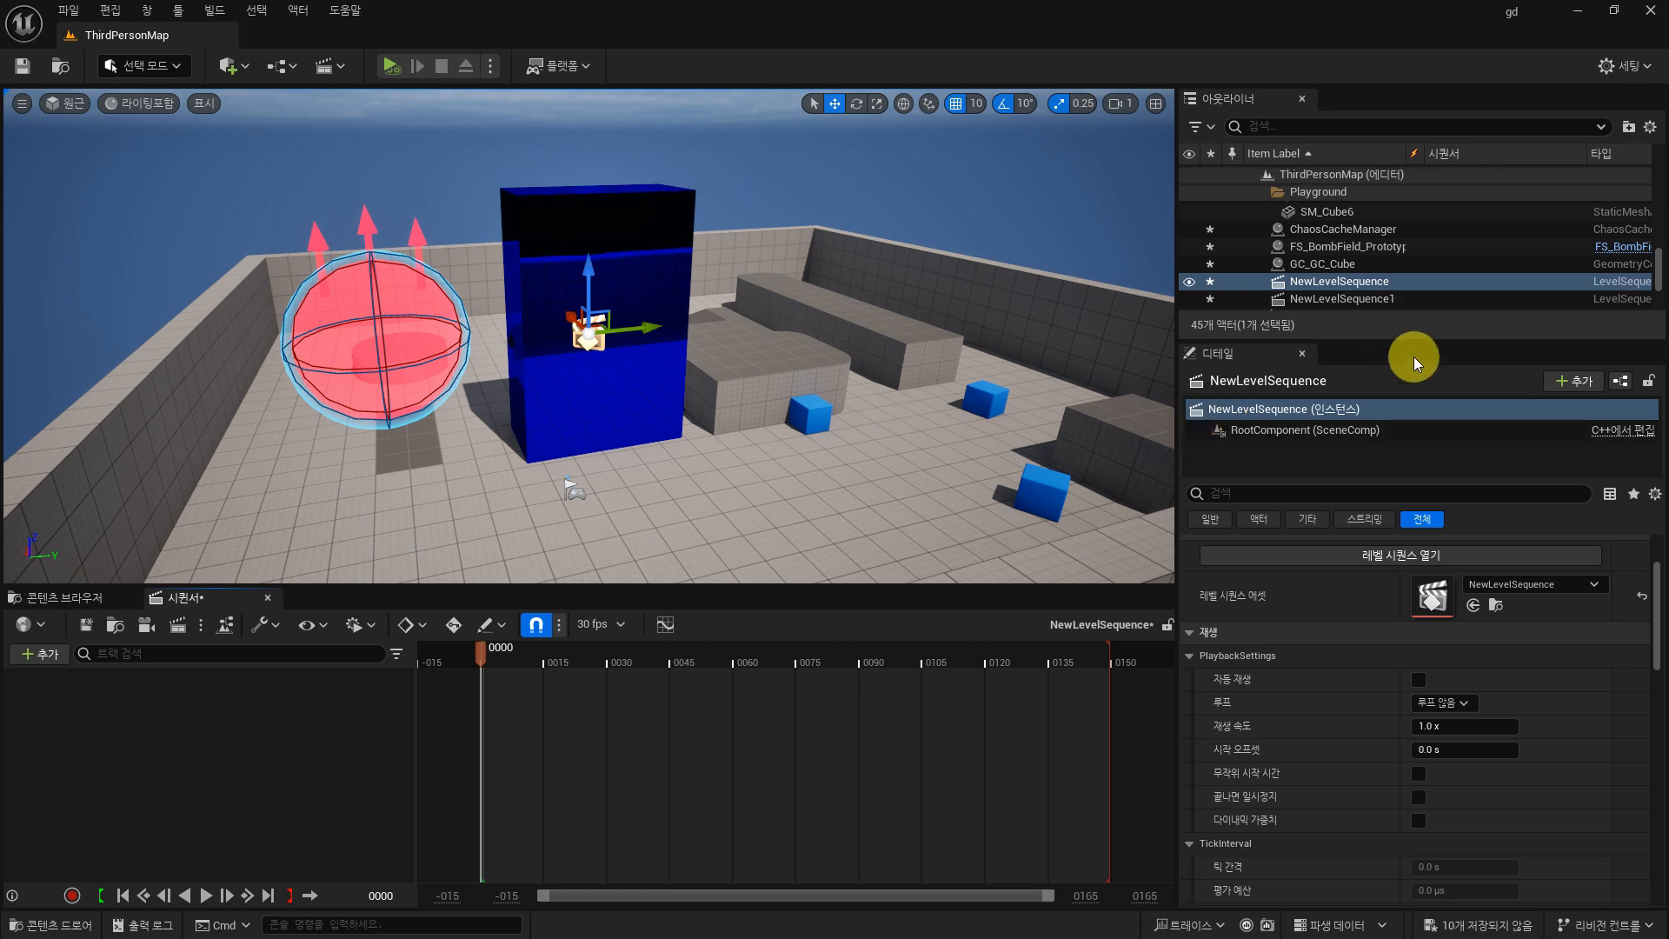
# Step: Enlarge the actor list and add ChaosCacheManager to NewLevelSequence as a track
pyautogui.moveTo(1410, 358); pyautogui.dragTo(1413, 521)
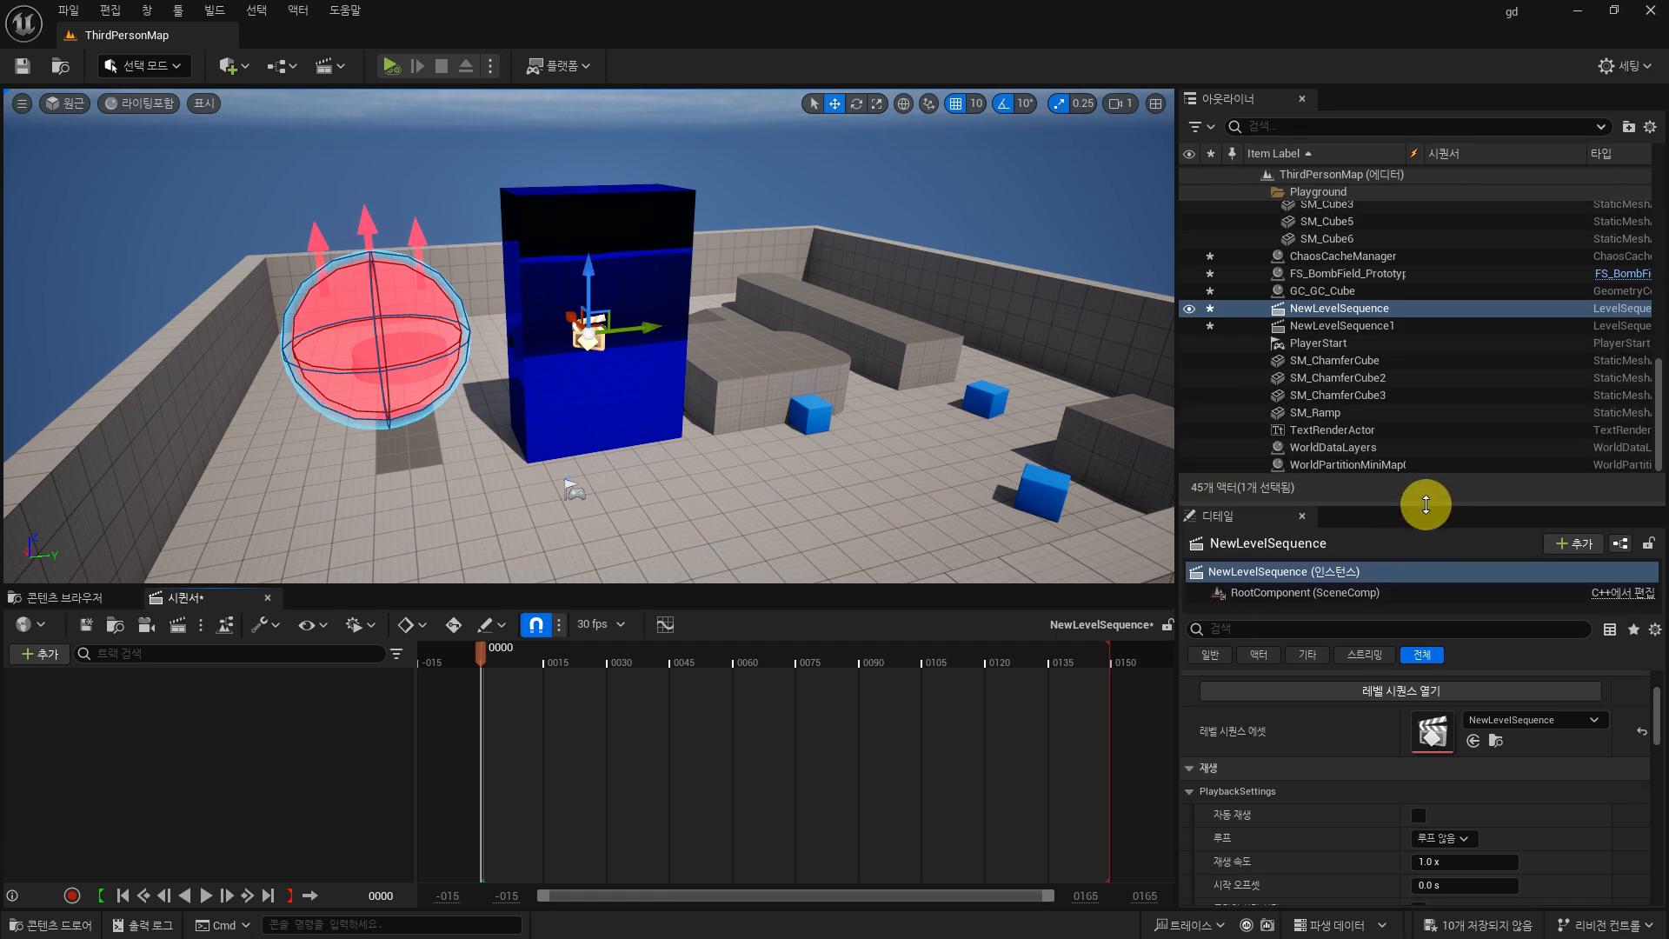
pyautogui.click(1361, 256)
pyautogui.moveTo(1367, 259); pyautogui.dragTo(167, 795)
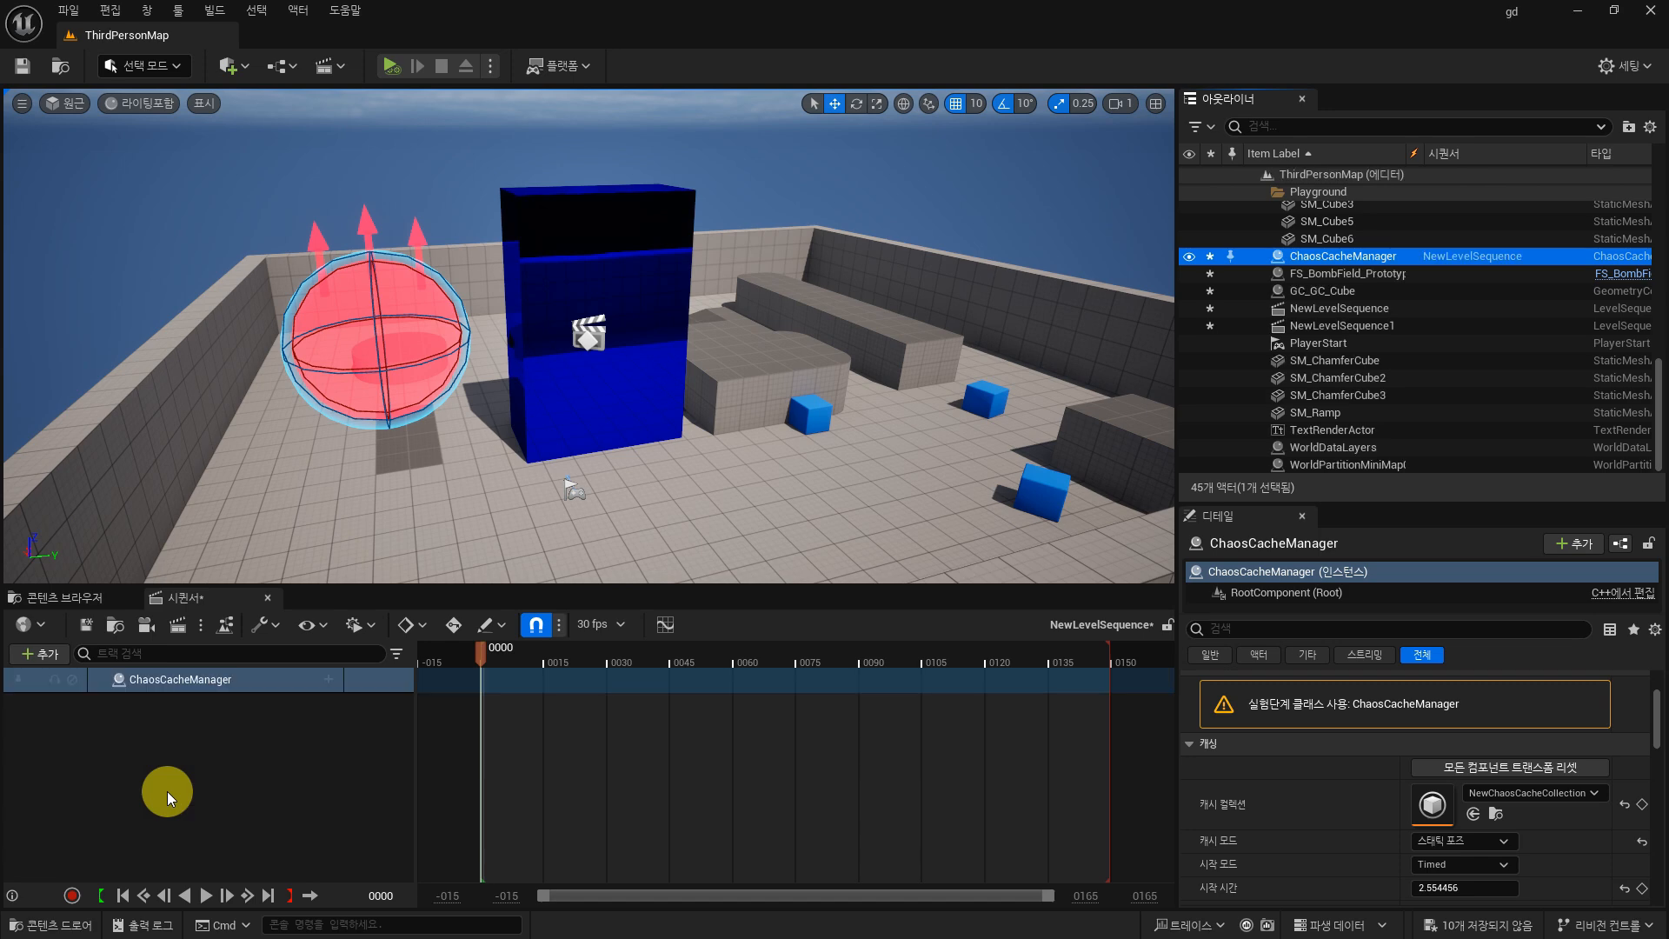
pyautogui.click(328, 679)
pyautogui.click(375, 647)
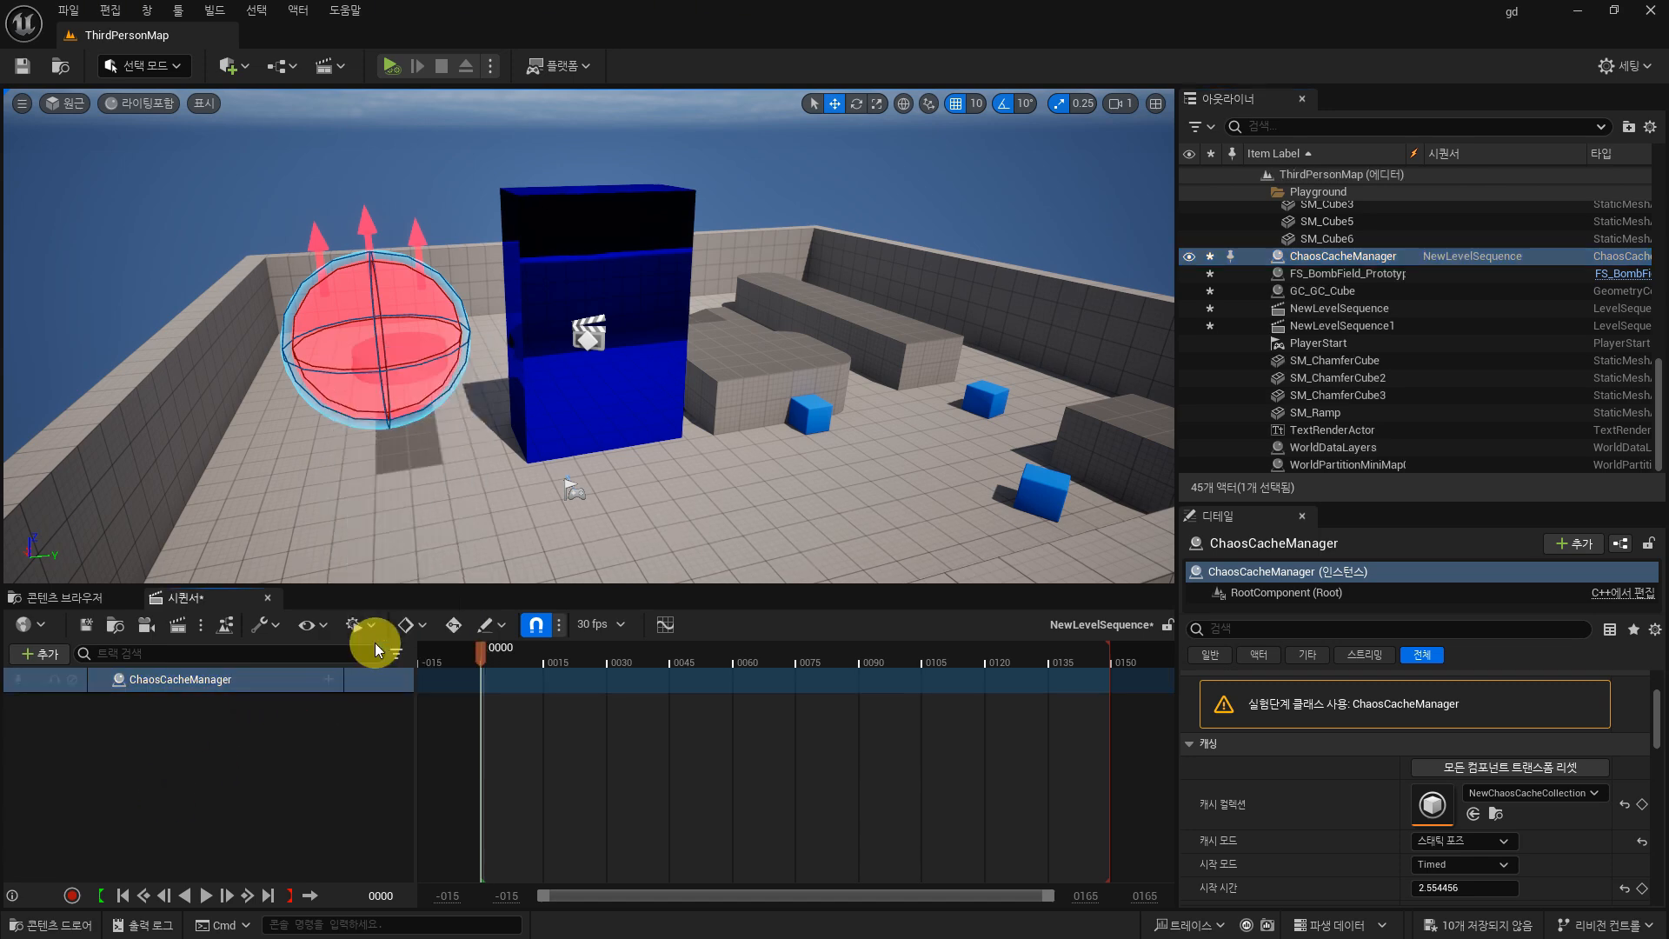
# Step: Keyframe ChaosCacheManager's start time at 2.554456 on frame 0 and 16.523979 on frame 60
pyautogui.moveTo(495, 652); pyautogui.dragTo(720, 664)
pyautogui.click(376, 706)
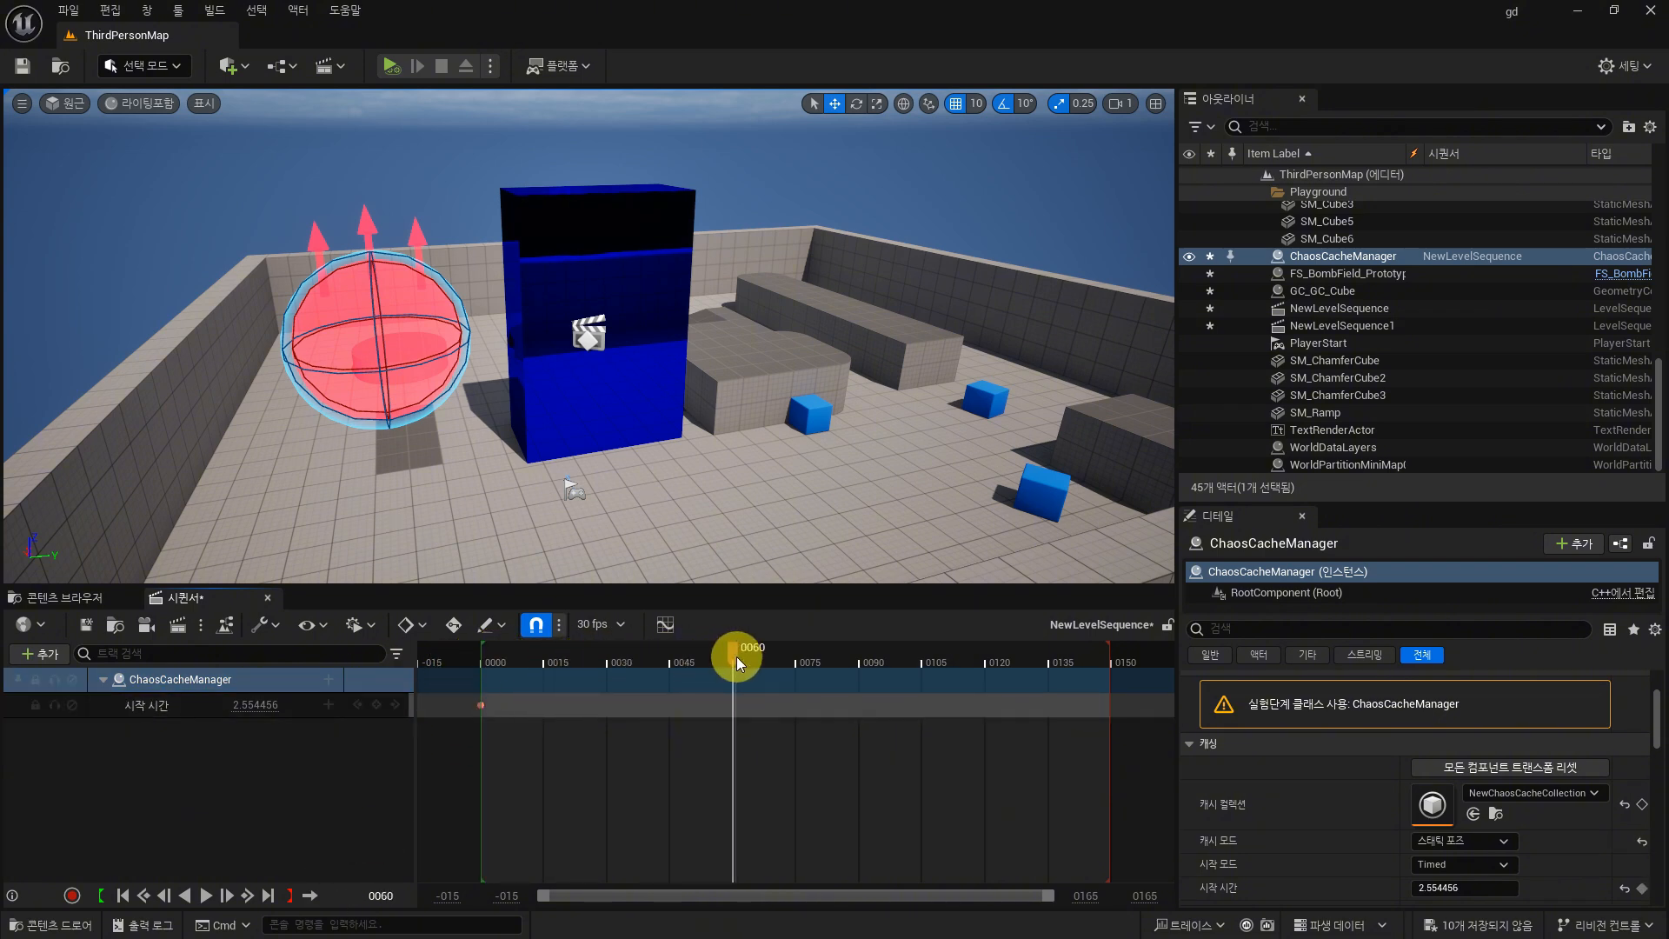
pyautogui.moveTo(254, 706); pyautogui.dragTo(296, 705)
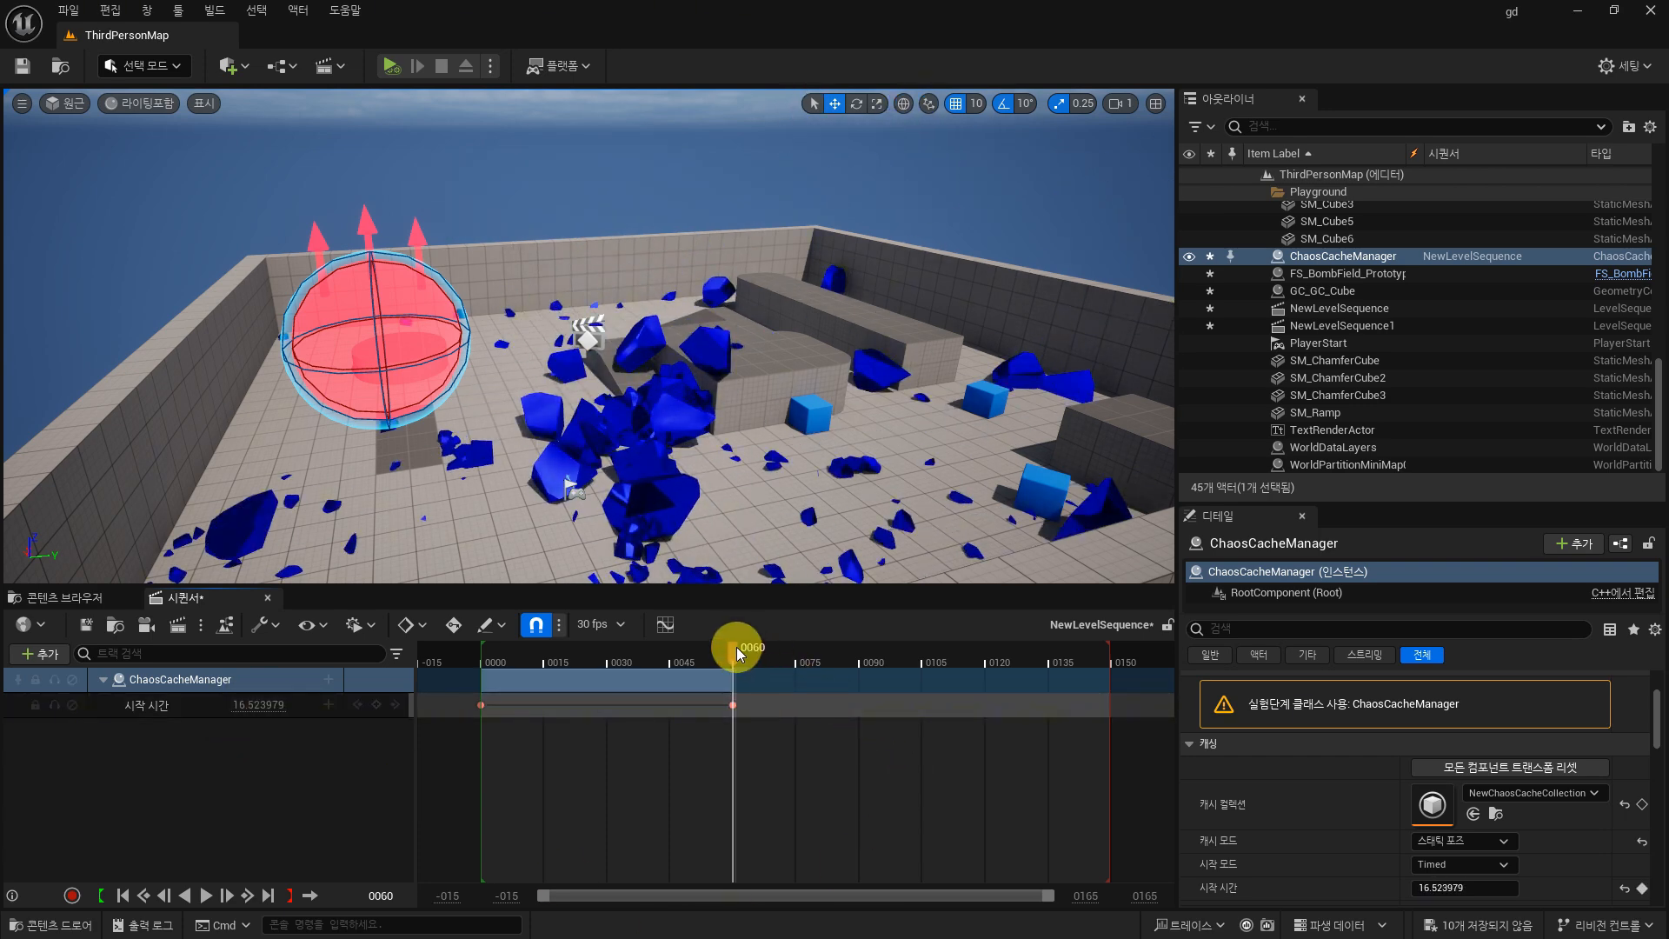
# Step: Play NewLevelSequence twice from its beginning to check the speed of the cube's destruction
pyautogui.moveTo(736, 651); pyautogui.dragTo(484, 679)
pyautogui.press('space')
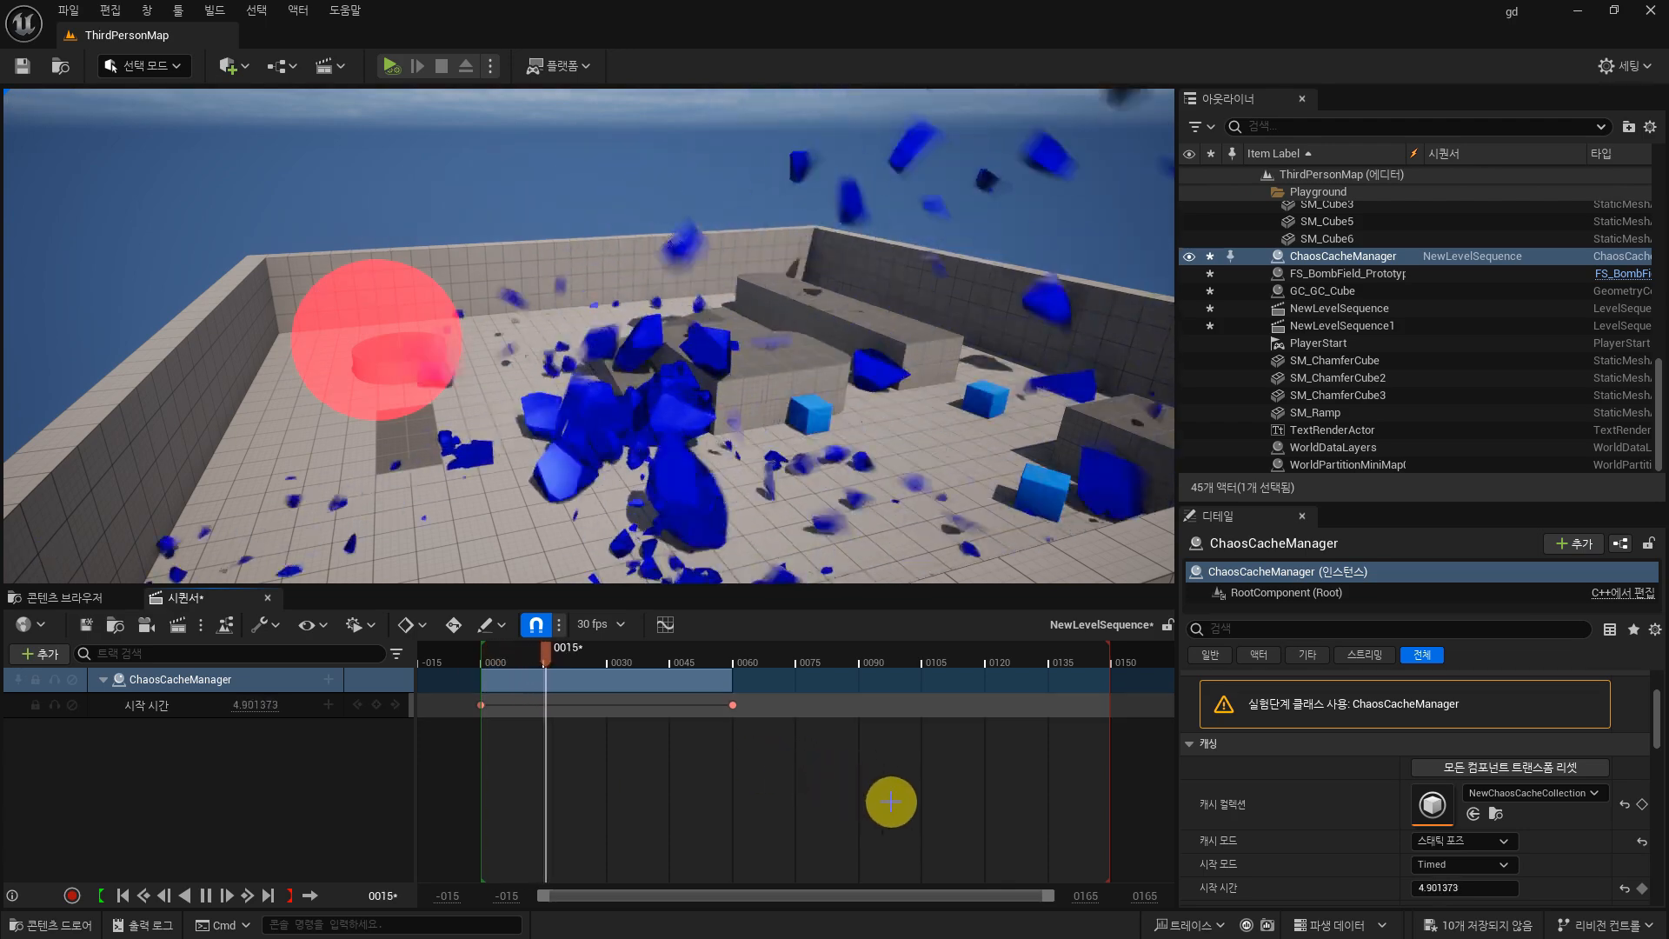
pyautogui.press('space')
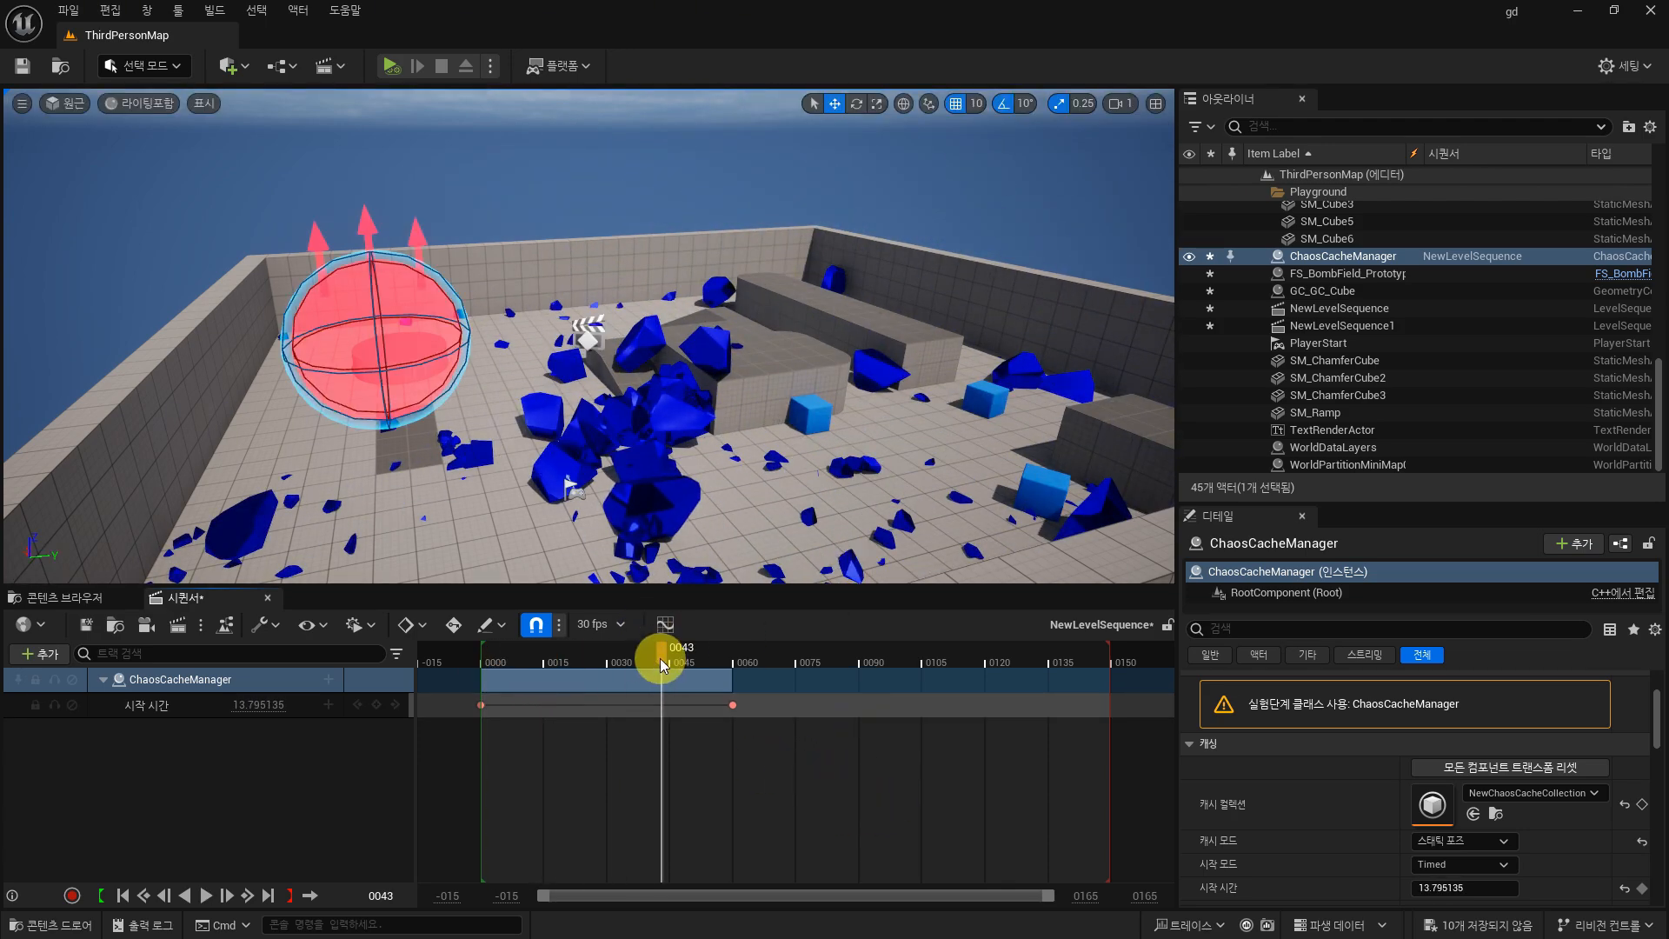
pyautogui.moveTo(660, 660); pyautogui.dragTo(480, 685)
pyautogui.press('space')
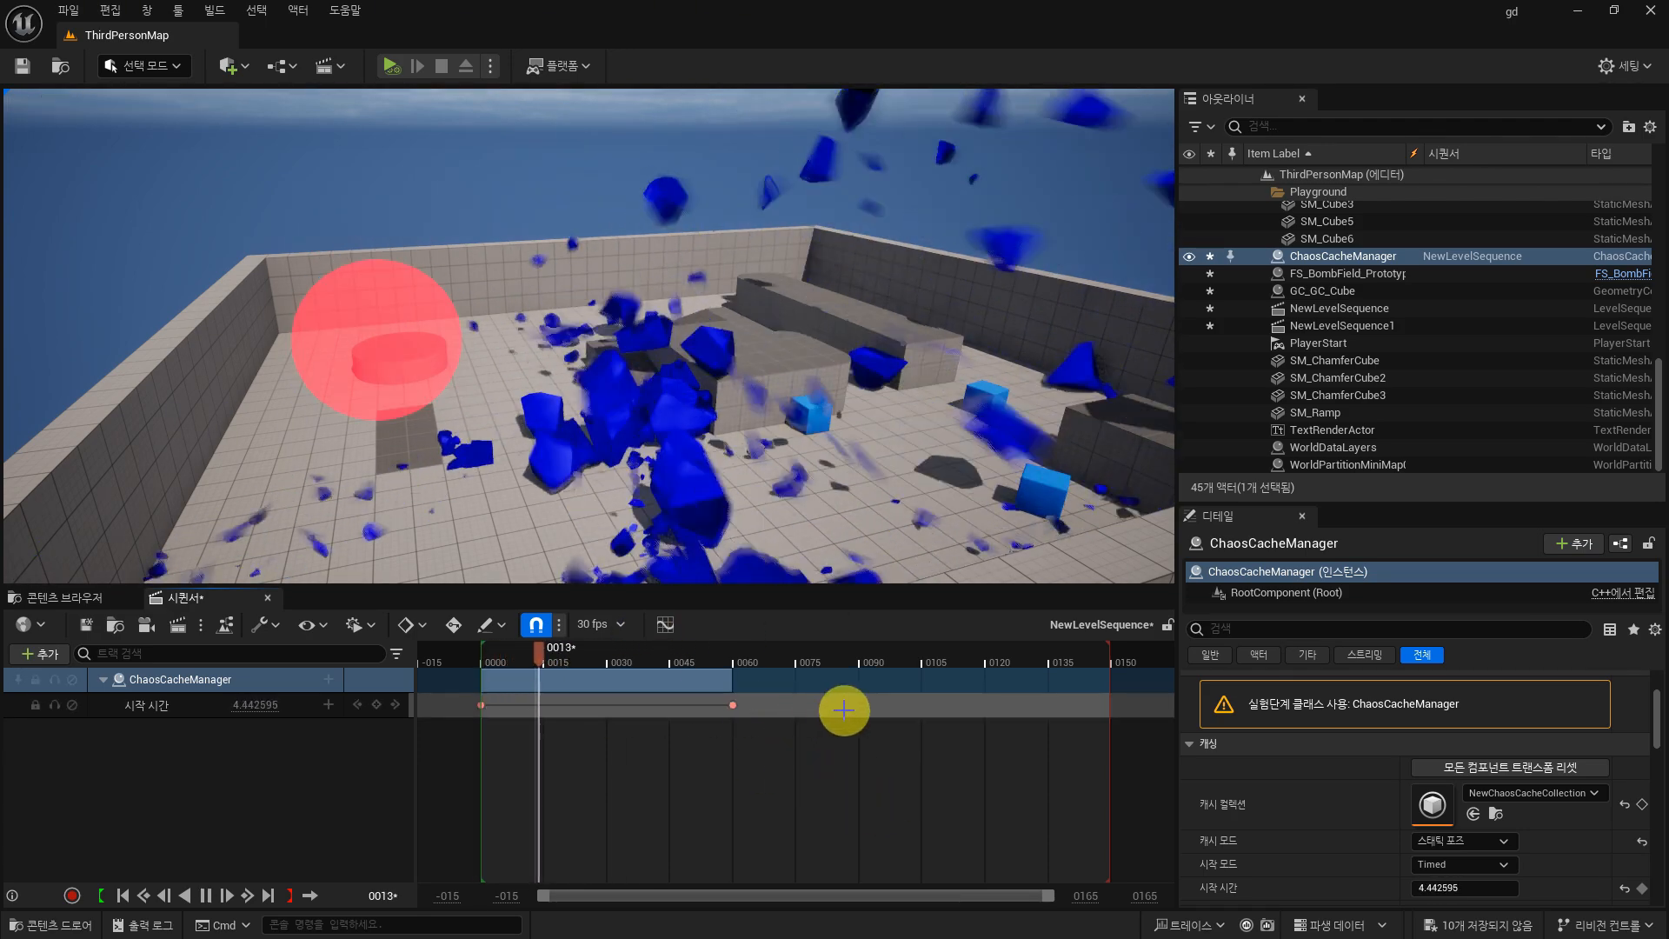
pyautogui.press('space')
# Step: Move the second start time keyframe to about frame 119 and play the slowed sequence from near its beginning
pyautogui.moveTo(733, 705); pyautogui.dragTo(981, 716)
pyautogui.moveTo(800, 655); pyautogui.dragTo(490, 692)
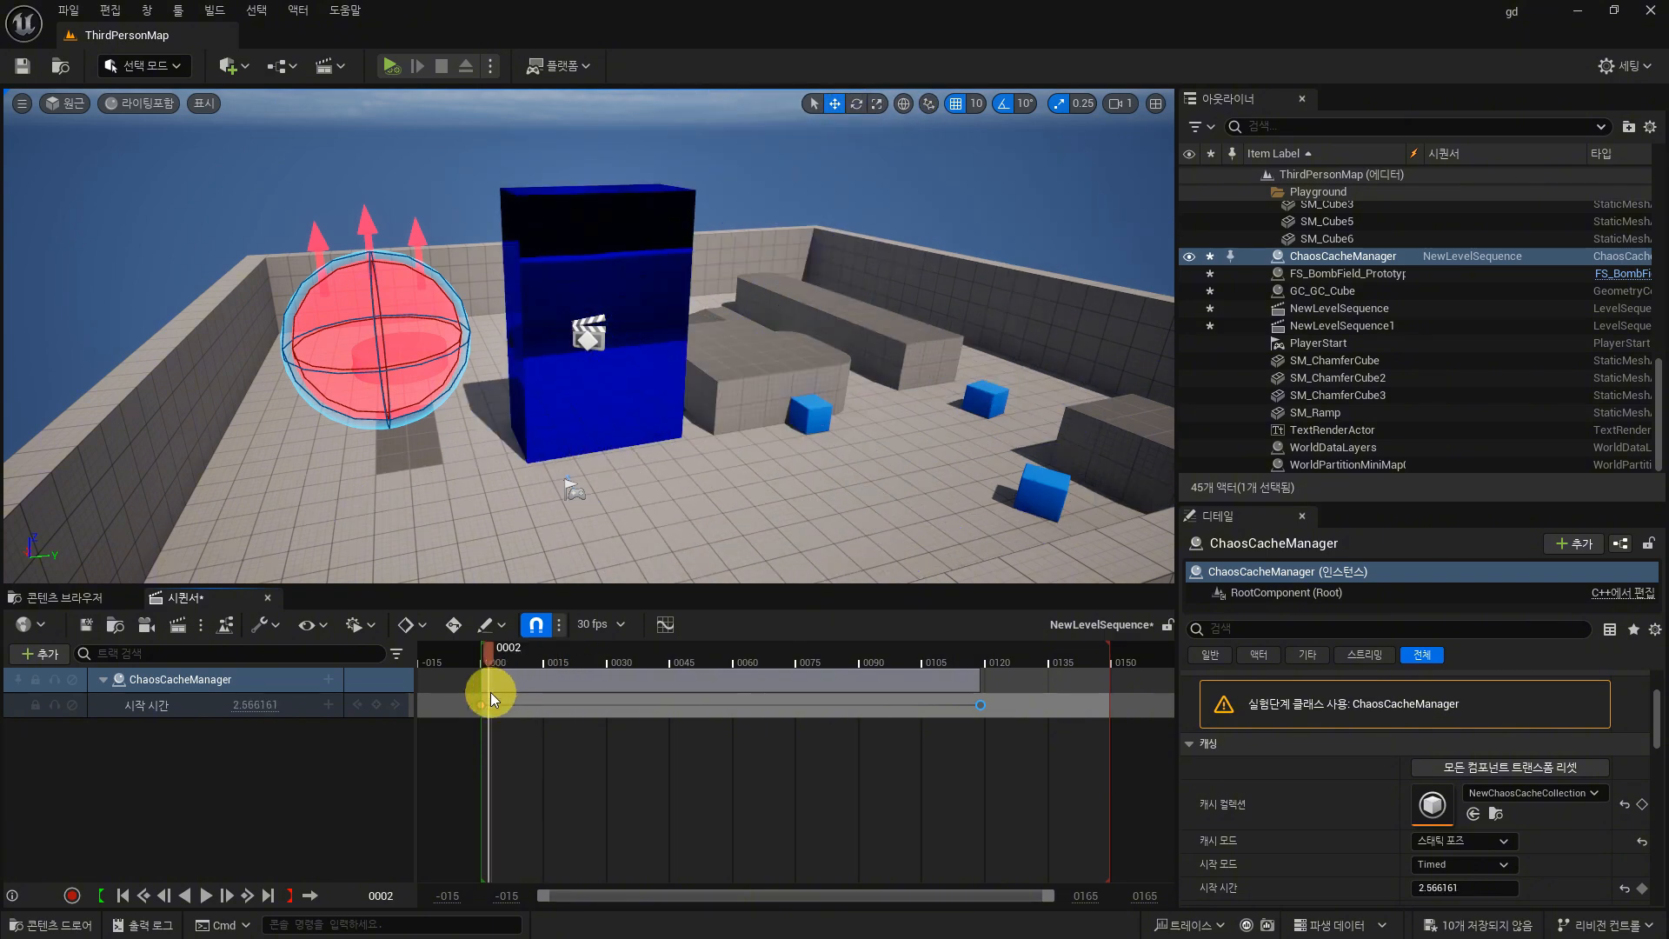
pyautogui.press('space')
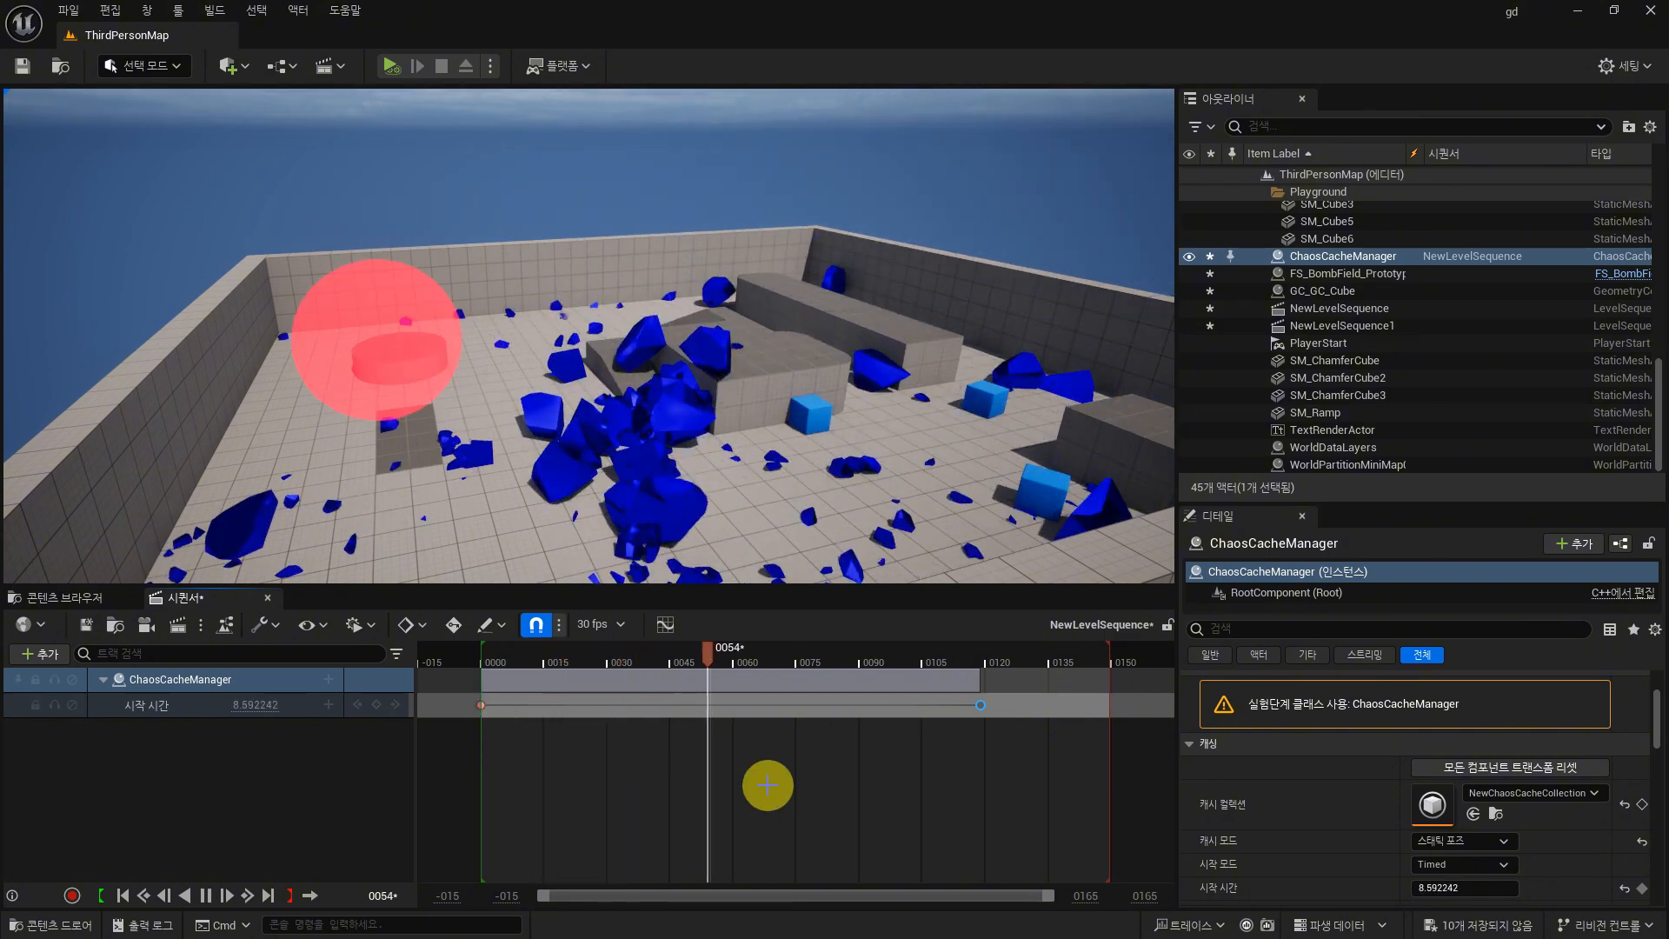
pyautogui.press('space')
# Step: Replay the destruction from about frame 4 and scrub through the moment when the pieces scatter
pyautogui.moveTo(773, 497); pyautogui.dragTo(822, 534, button='right')
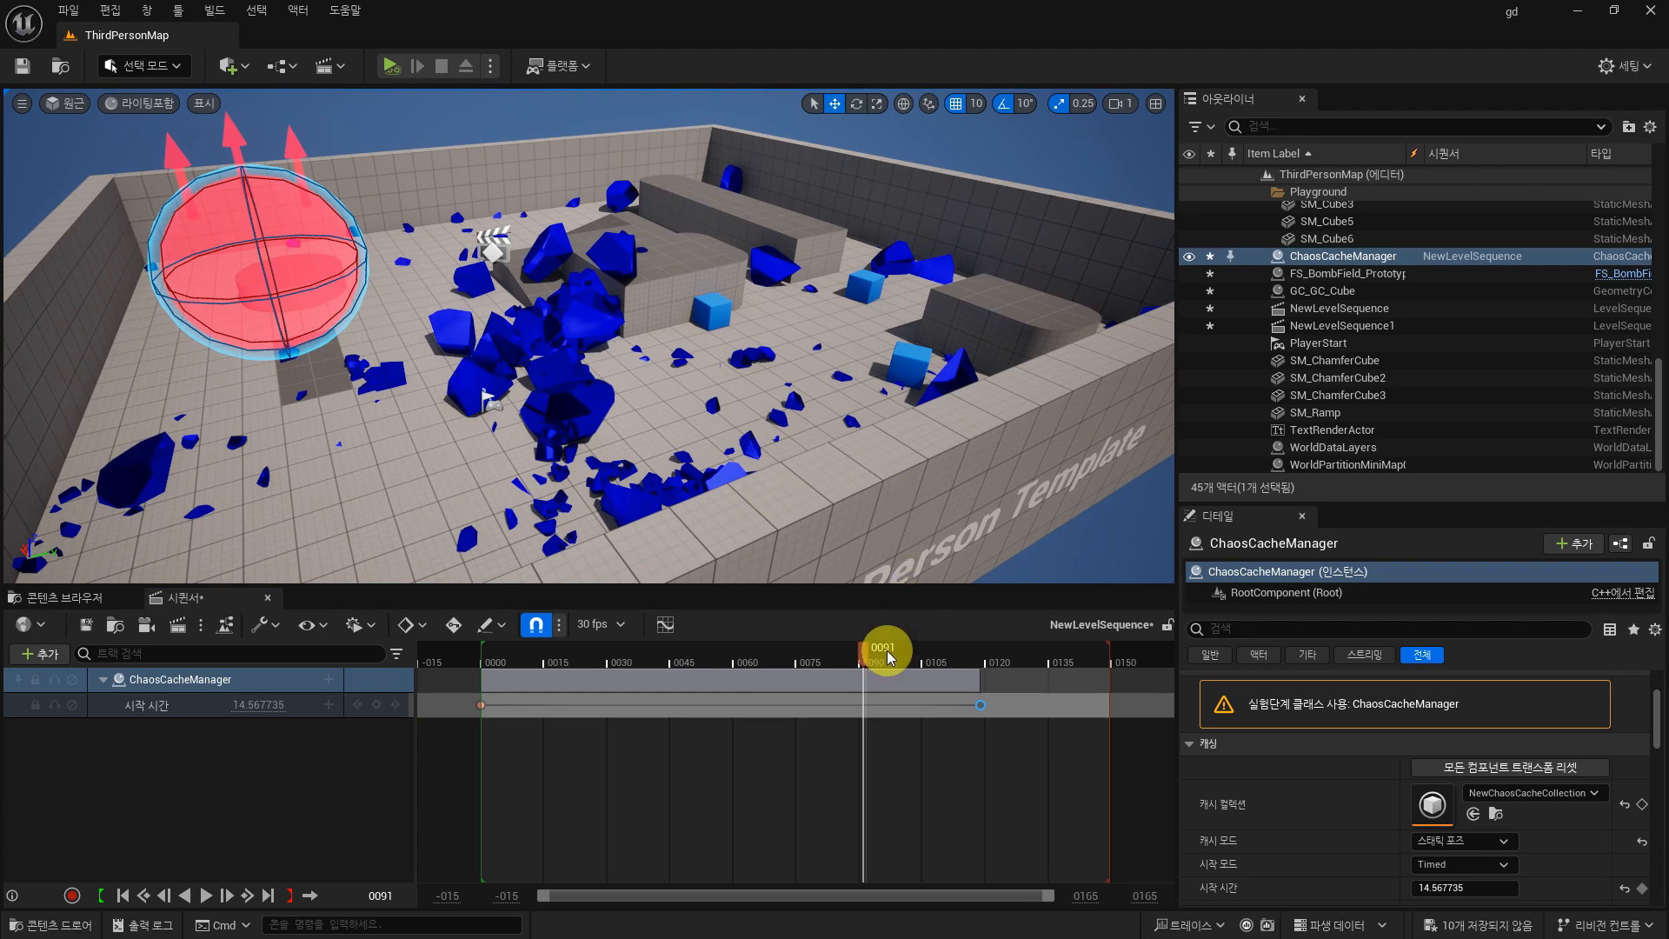
pyautogui.moveTo(833, 661); pyautogui.dragTo(496, 708)
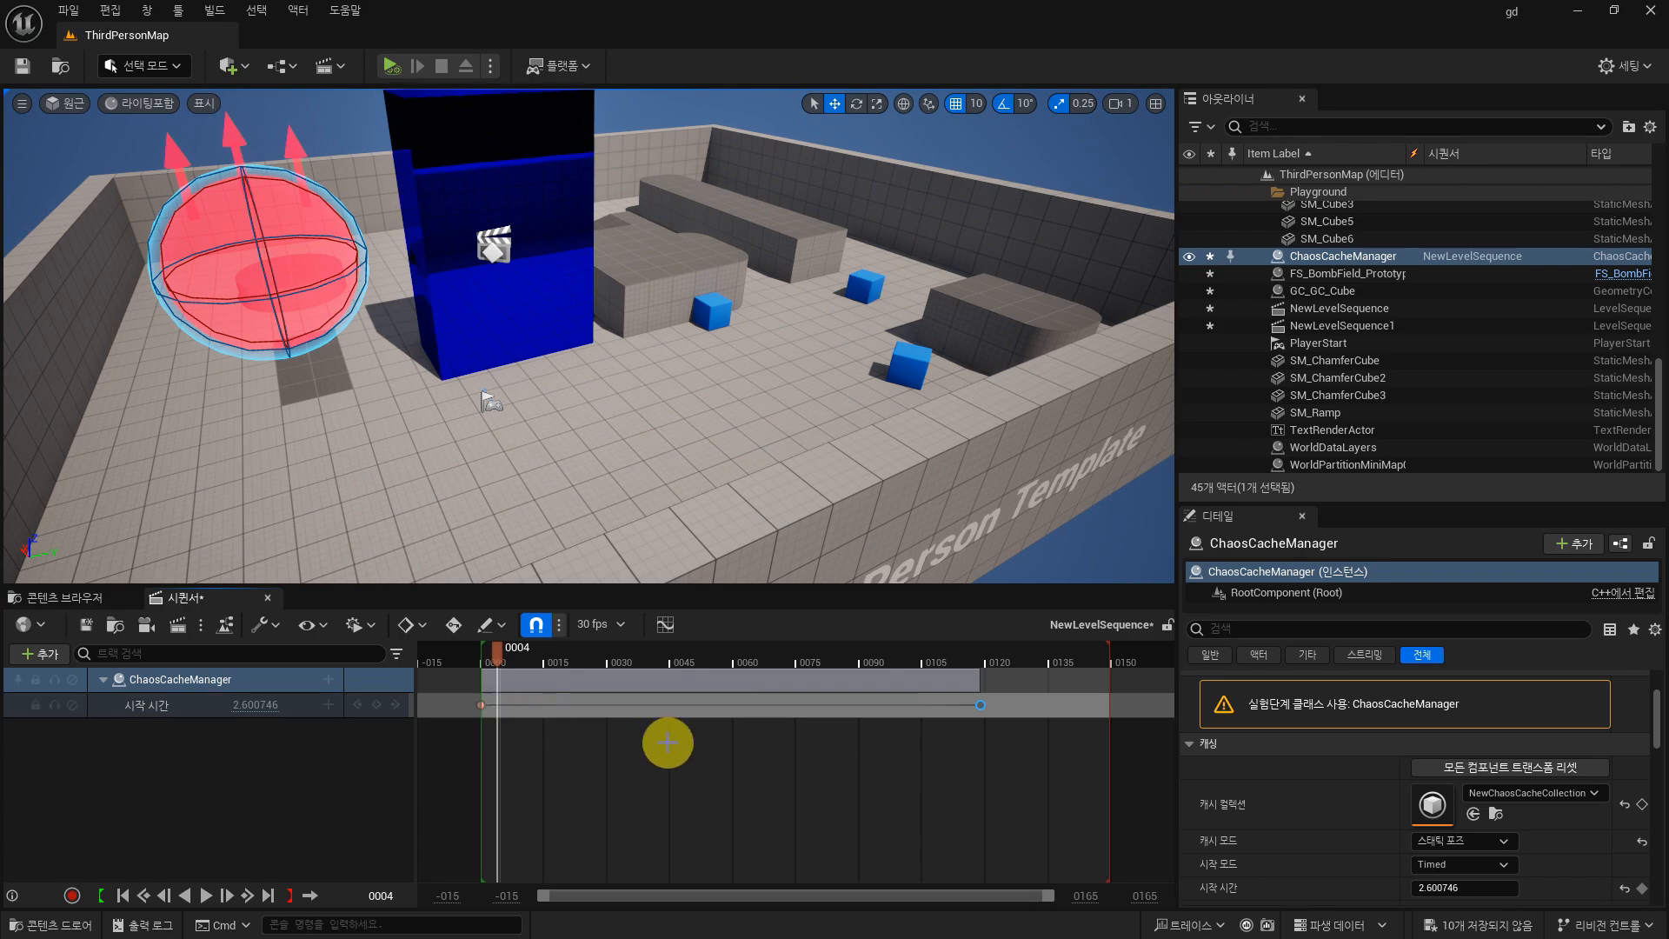
pyautogui.press('space')
pyautogui.click(619, 669)
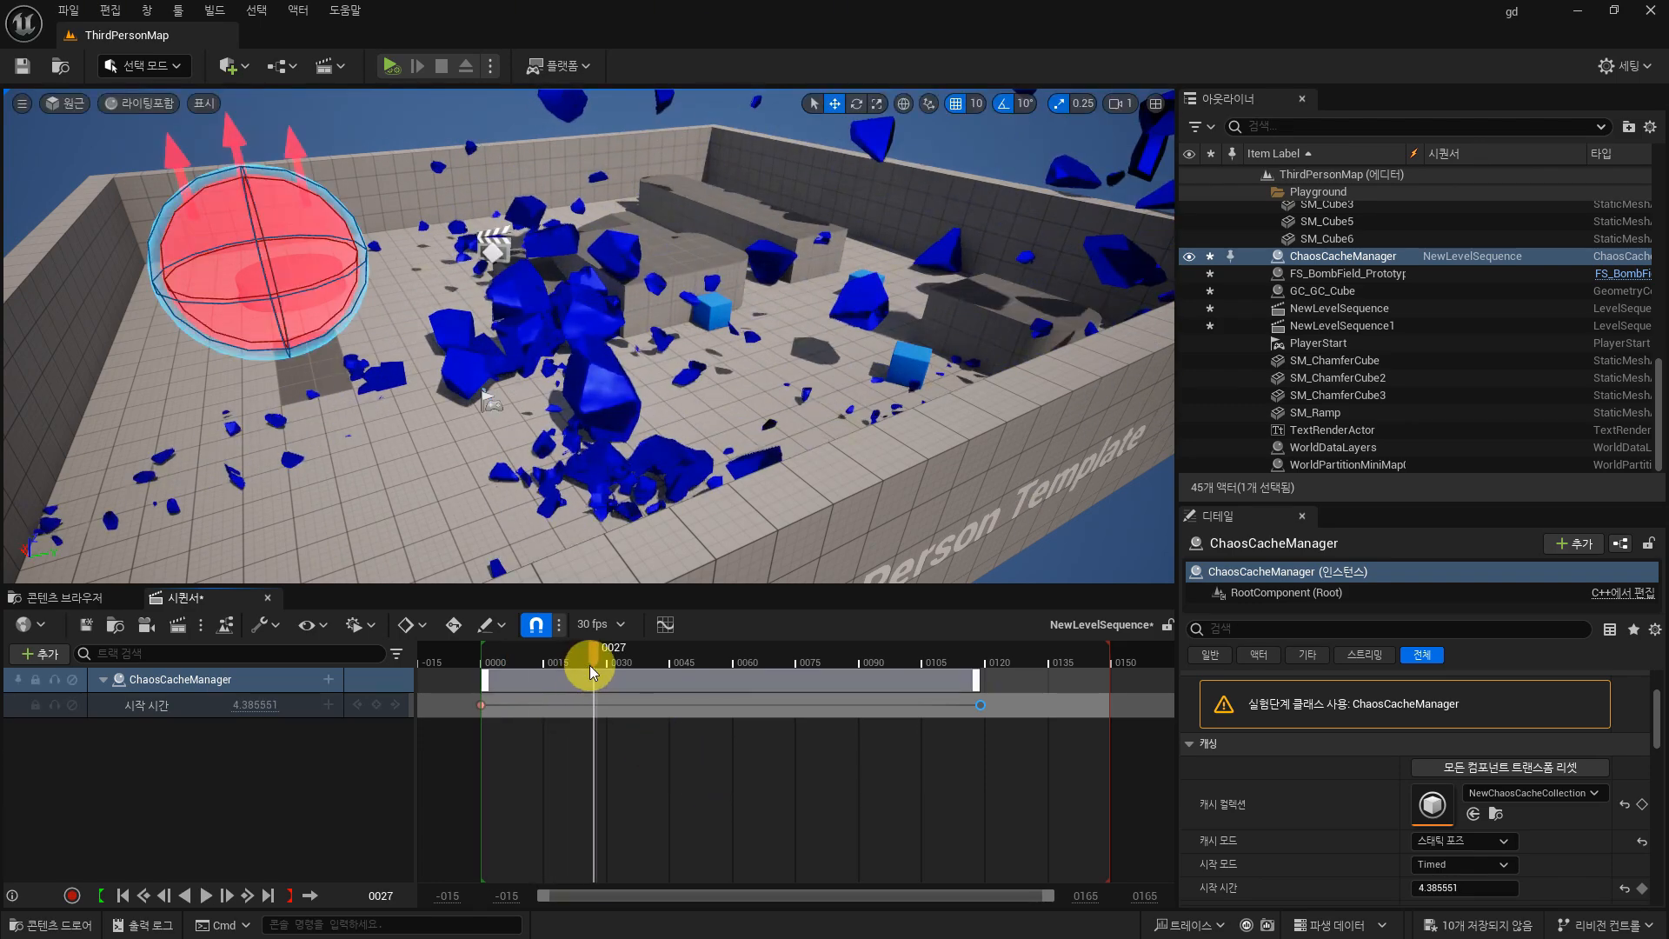
# Step: Add a time dilation track (시간 재생 속도 조절) to the sequence and keyframe it at 1.0 on frame 20
pyautogui.moveTo(589, 665); pyautogui.dragTo(566, 665)
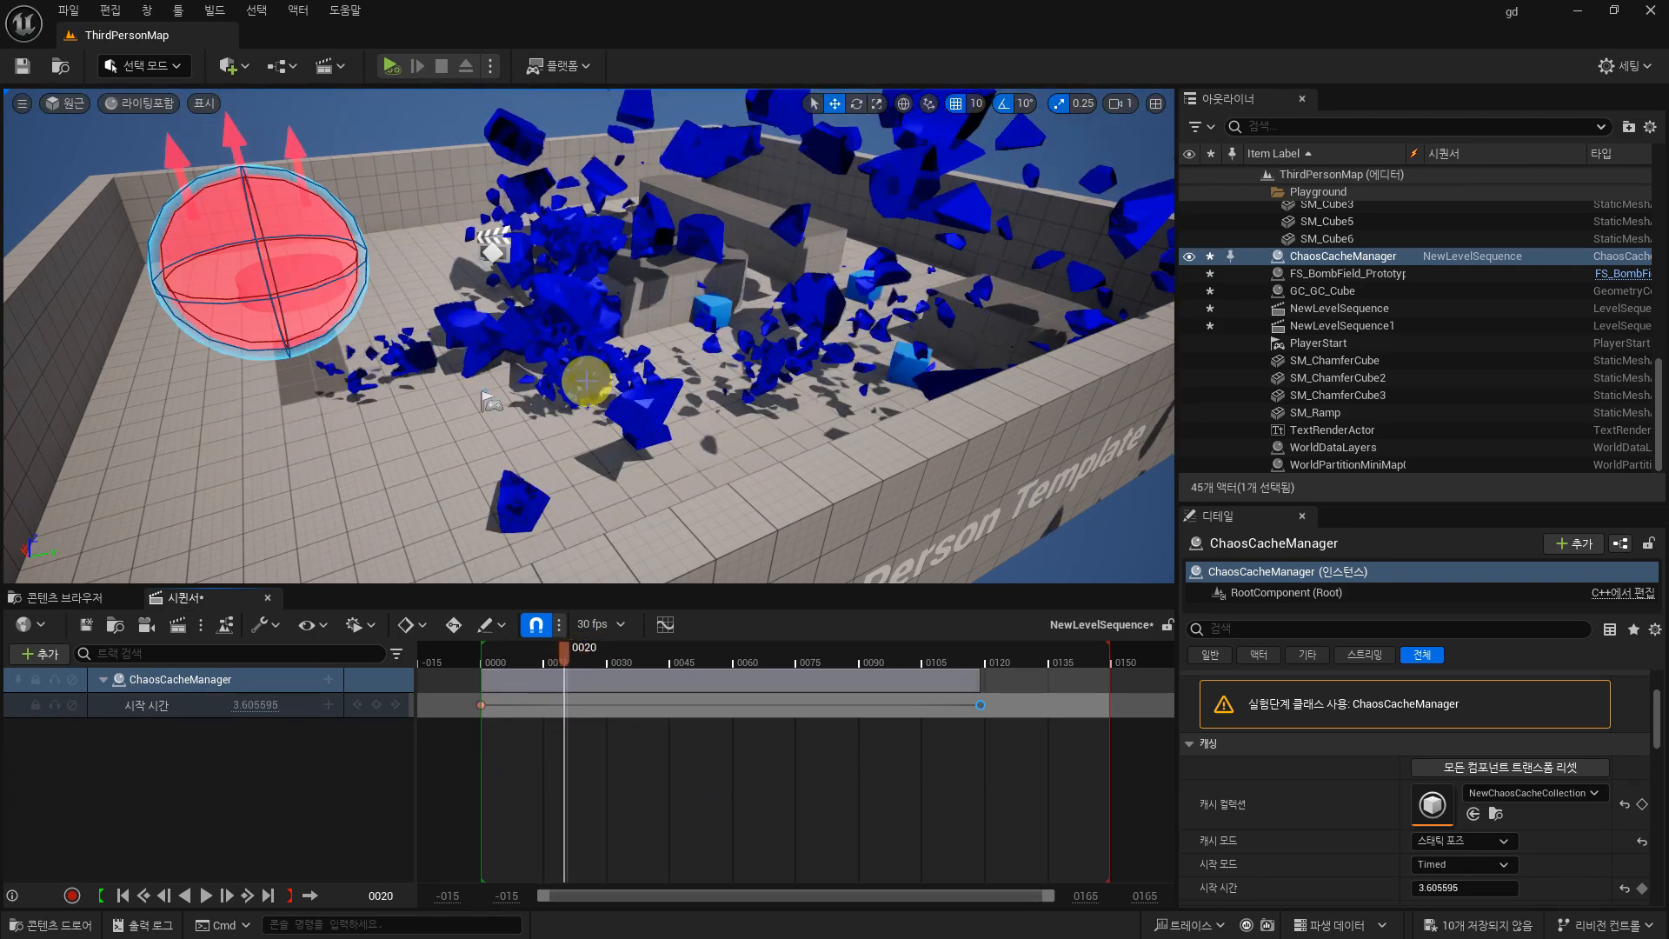
pyautogui.click(41, 654)
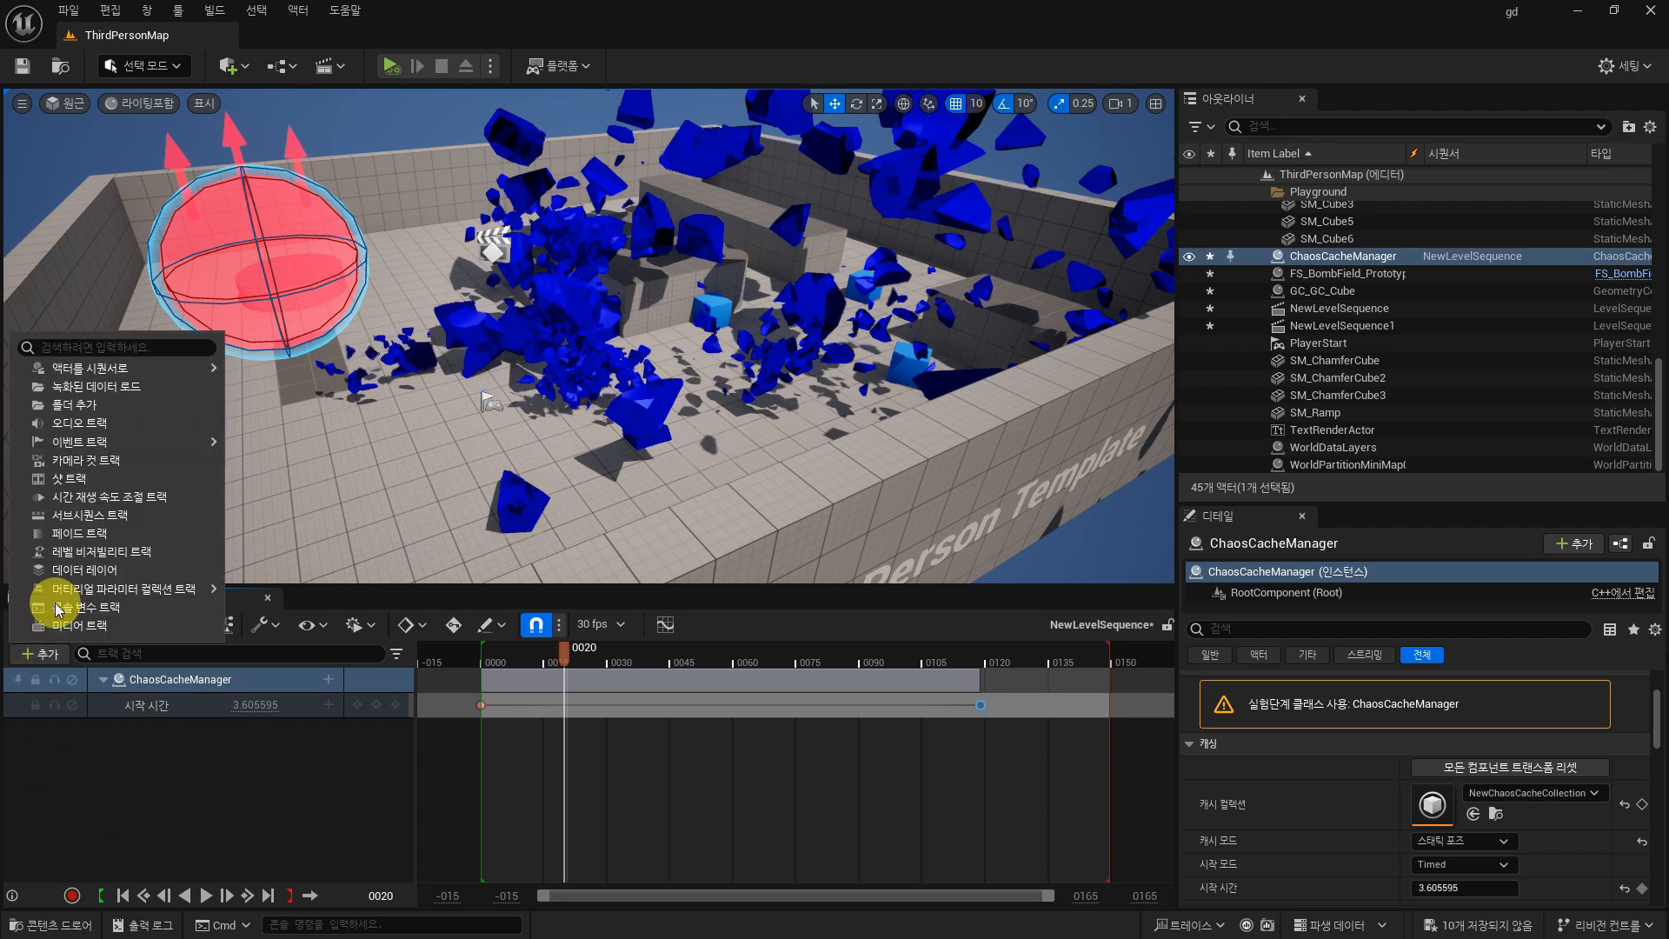
pyautogui.click(131, 497)
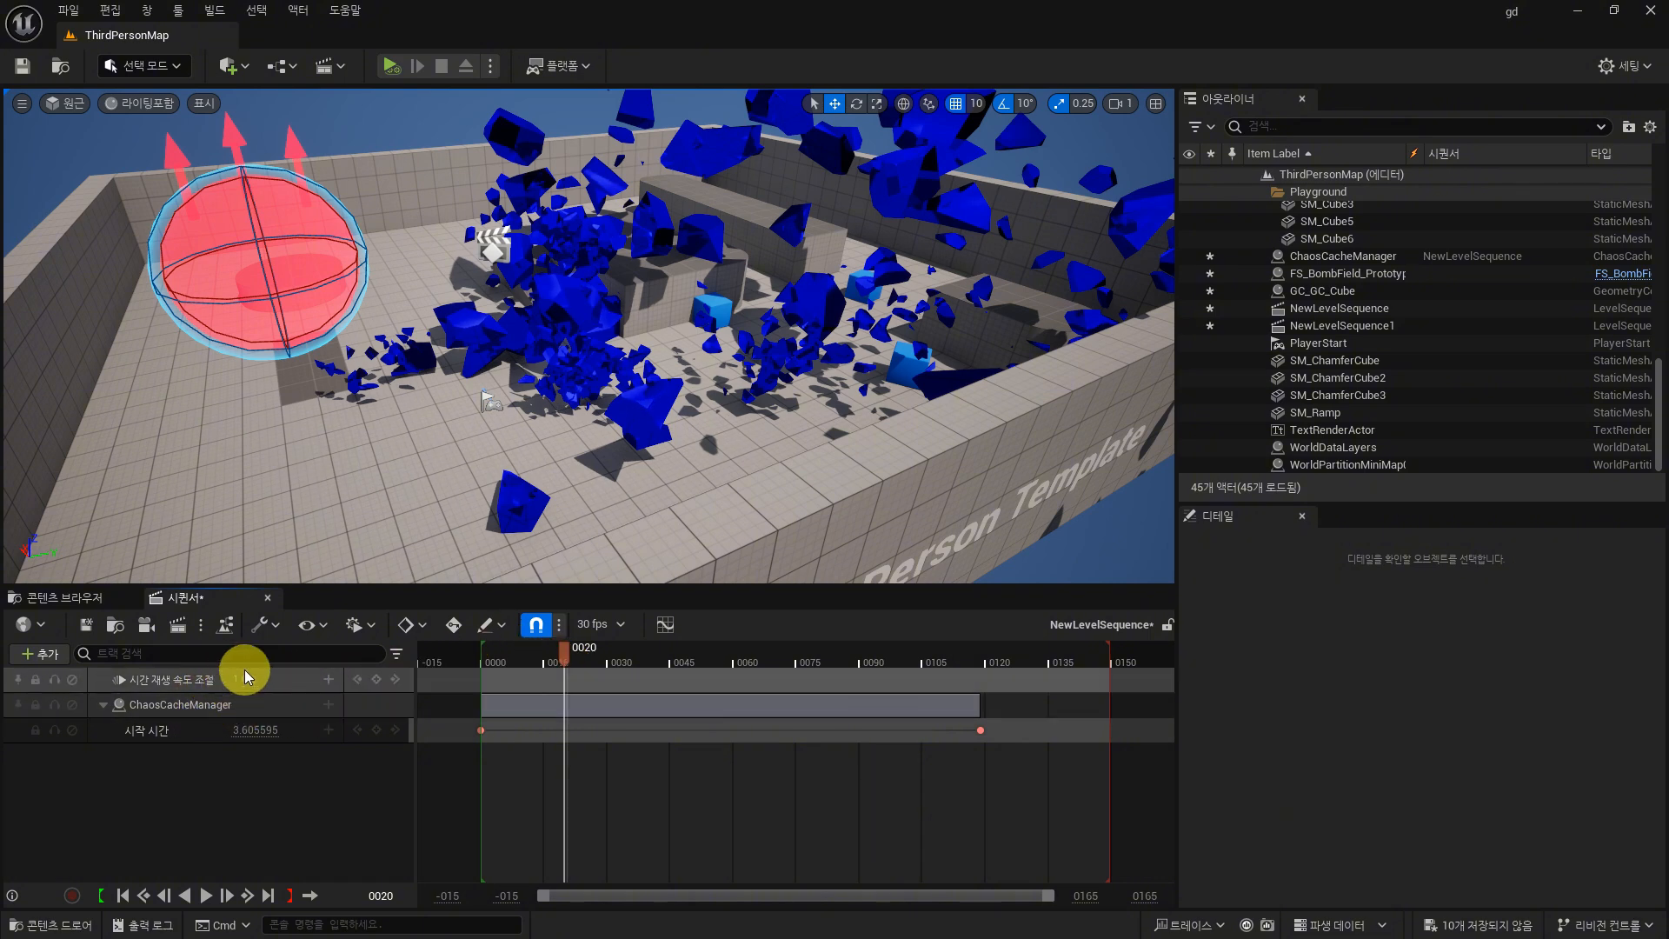
pyautogui.click(377, 679)
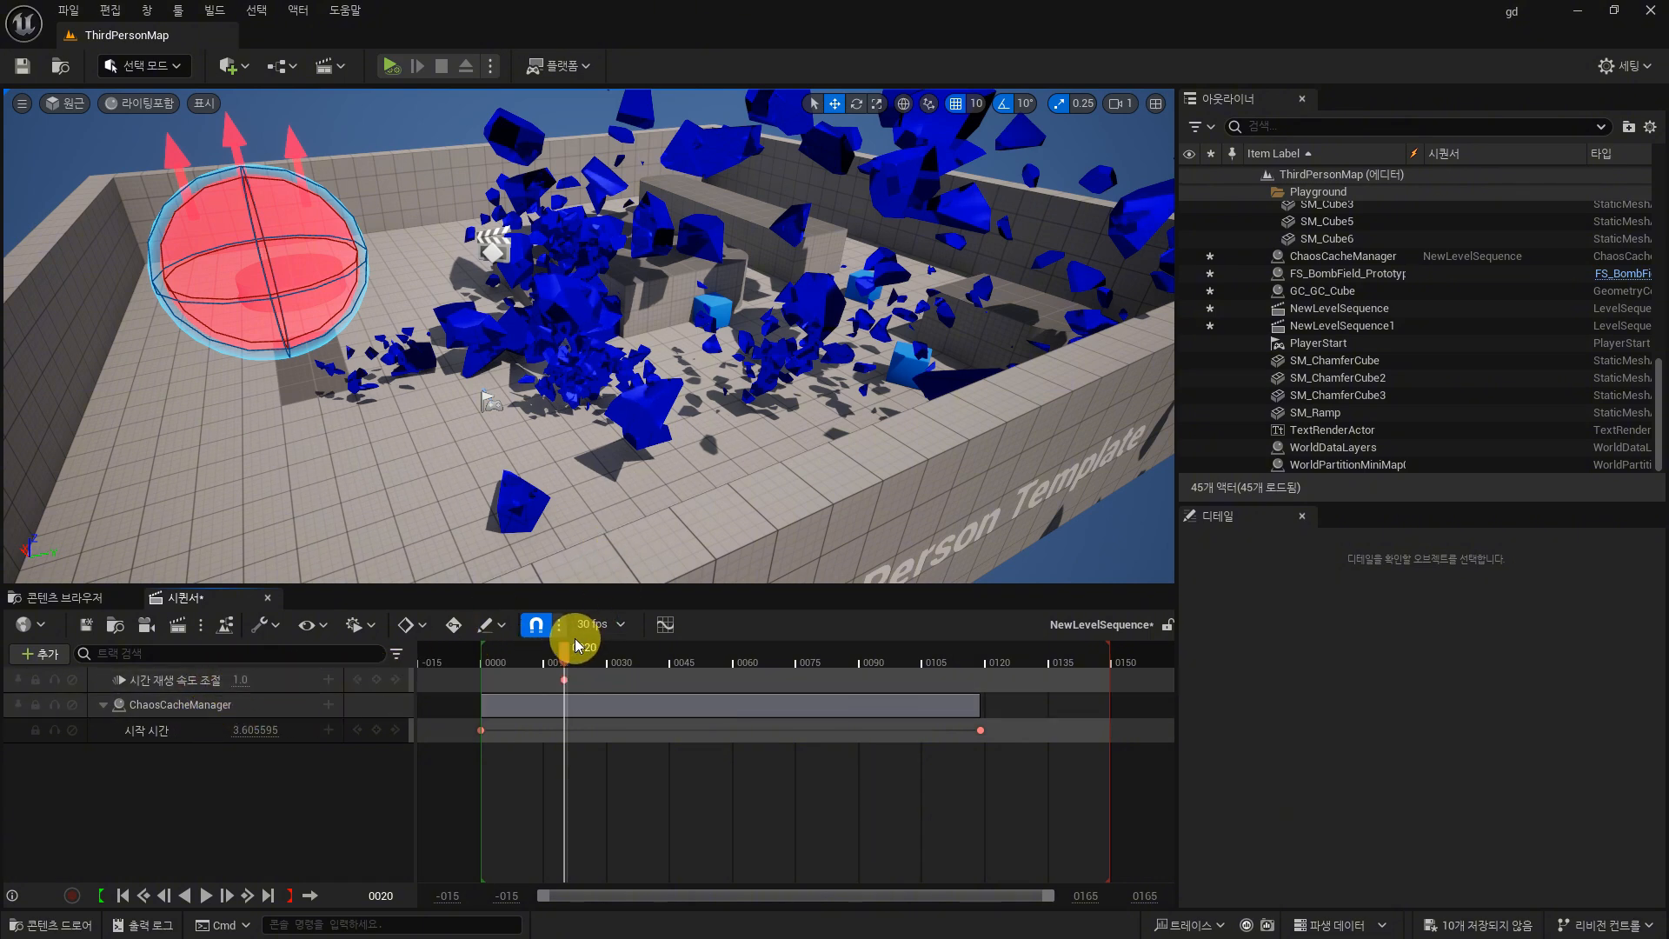
# Step: Keyframe the time dilation track at 0.2 on frame 29 and 1.0 on frame 40
pyautogui.moveTo(570, 649); pyautogui.dragTo(603, 649)
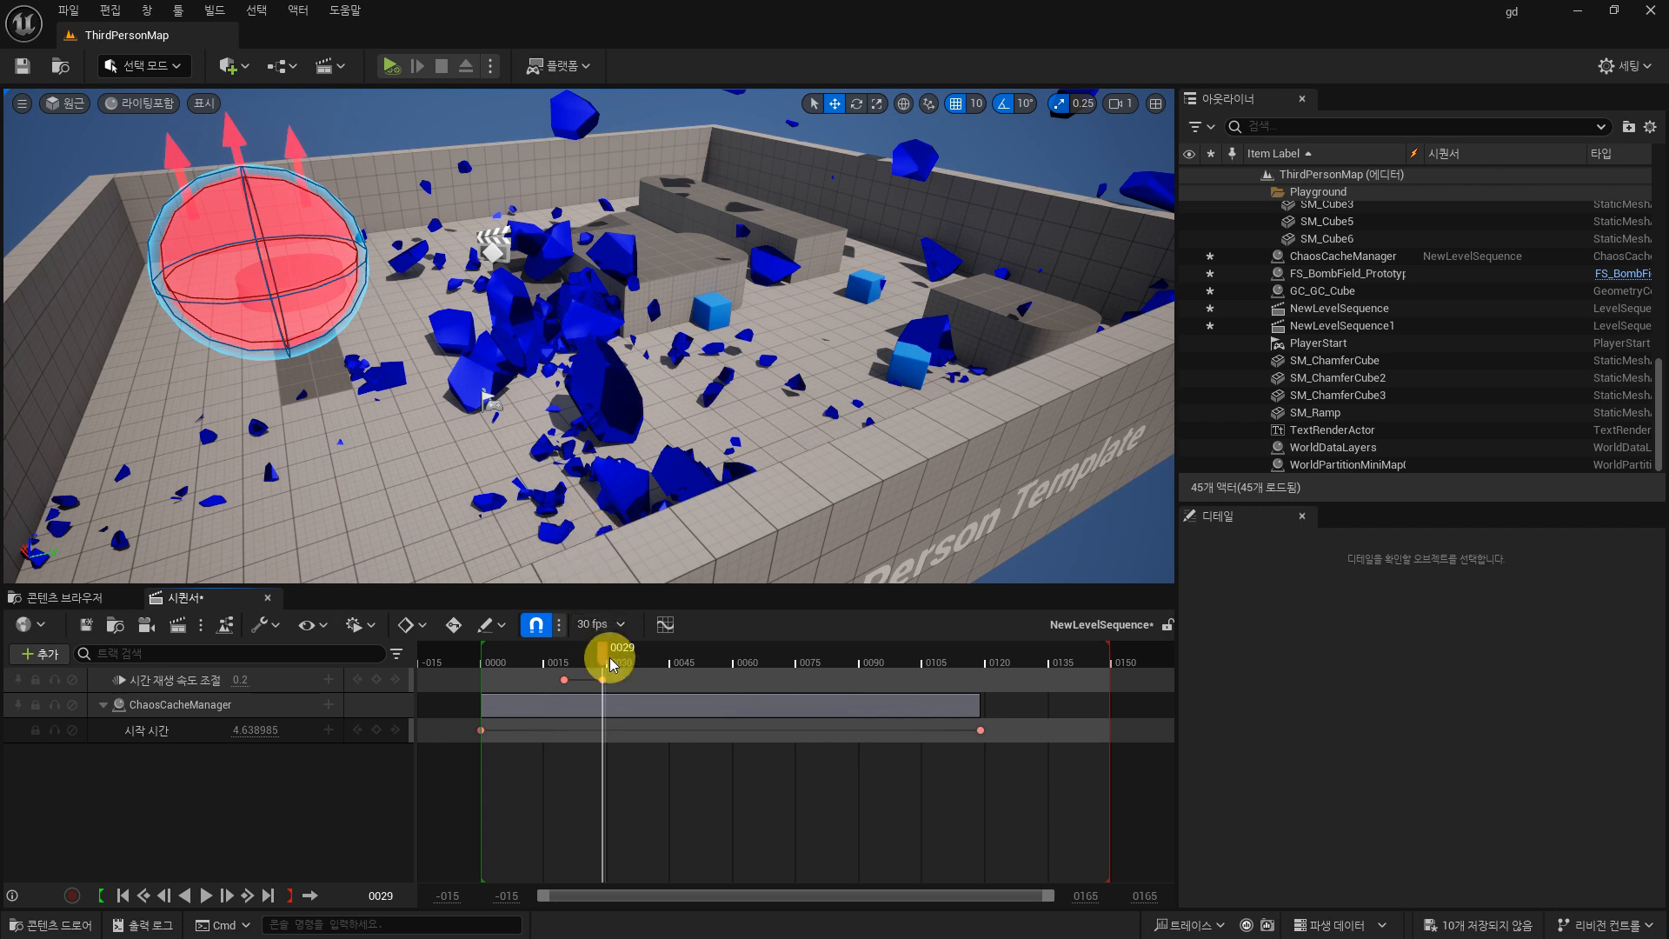
pyautogui.moveTo(603, 658); pyautogui.dragTo(653, 666)
pyautogui.click(250, 684)
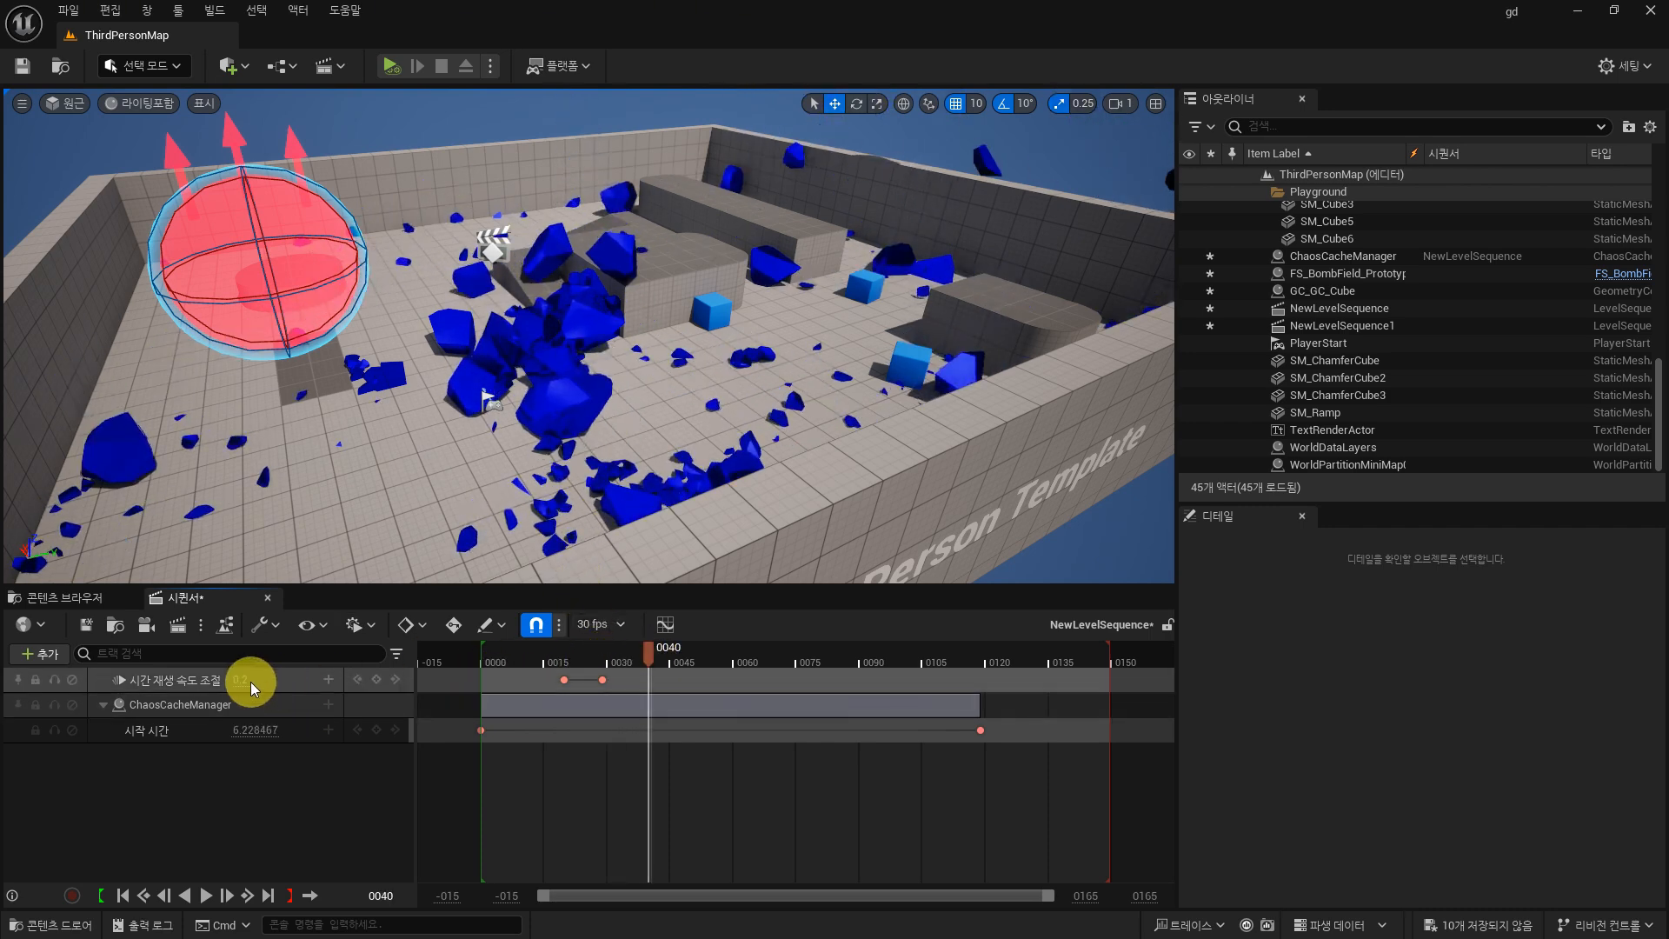
pyautogui.write('1')
pyautogui.press('Return')
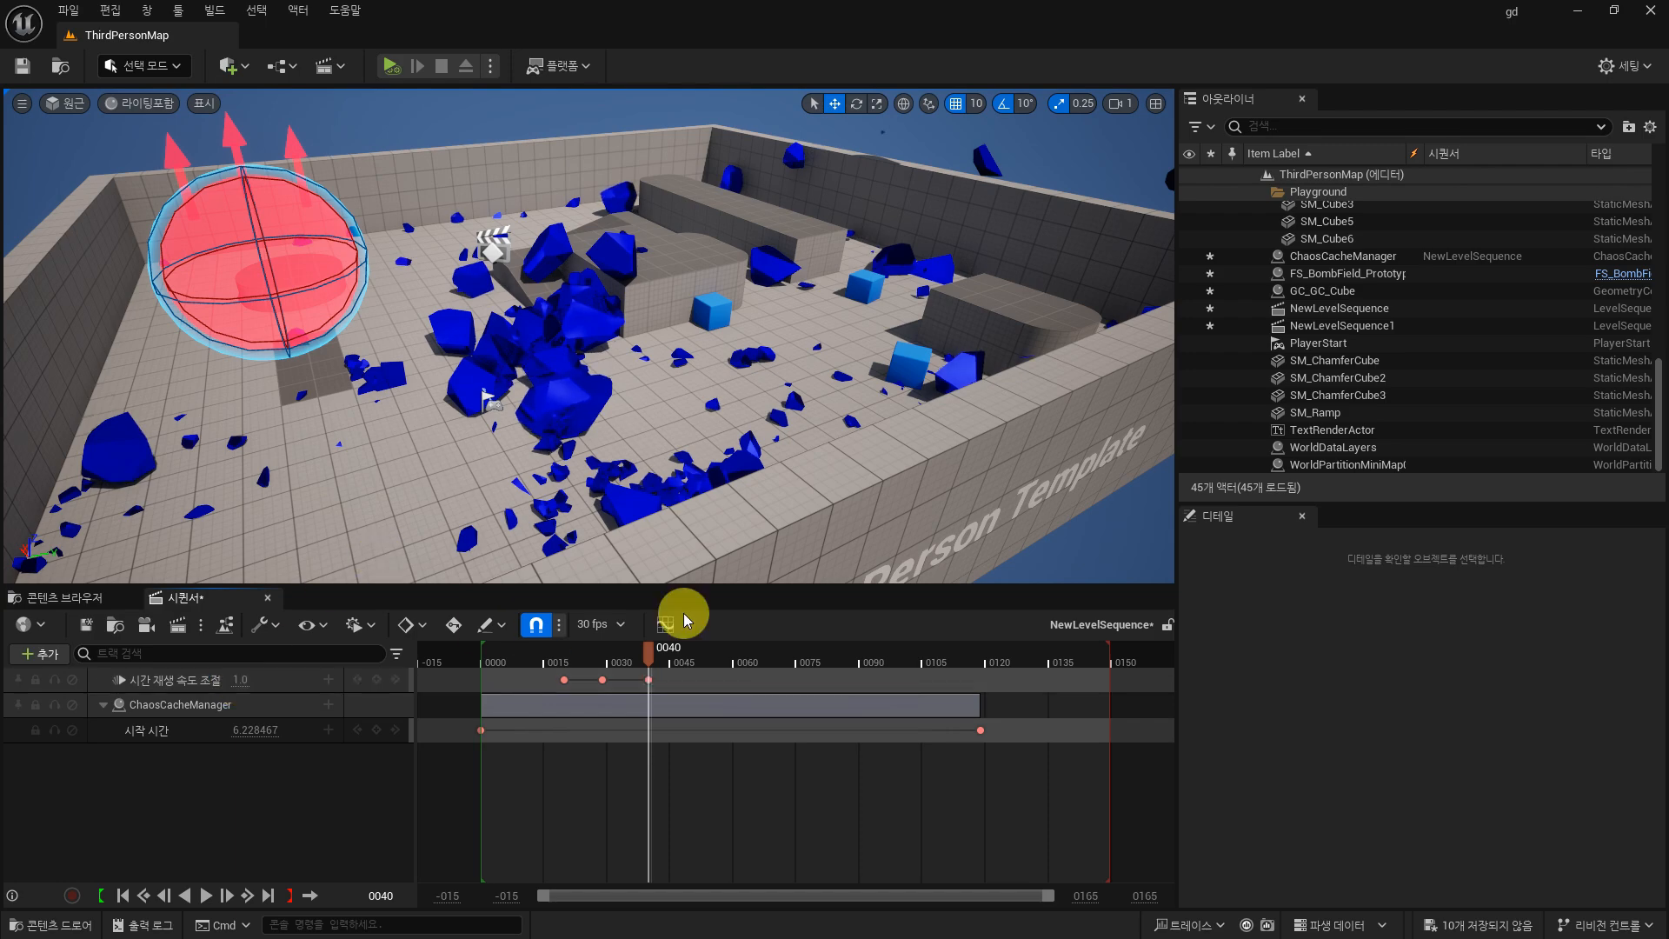
# Step: Replay the sequence from frame 1, move the last two time dilation keyframes to about frames 40 and 75, and play it again
pyautogui.moveTo(646, 658); pyautogui.dragTo(485, 685)
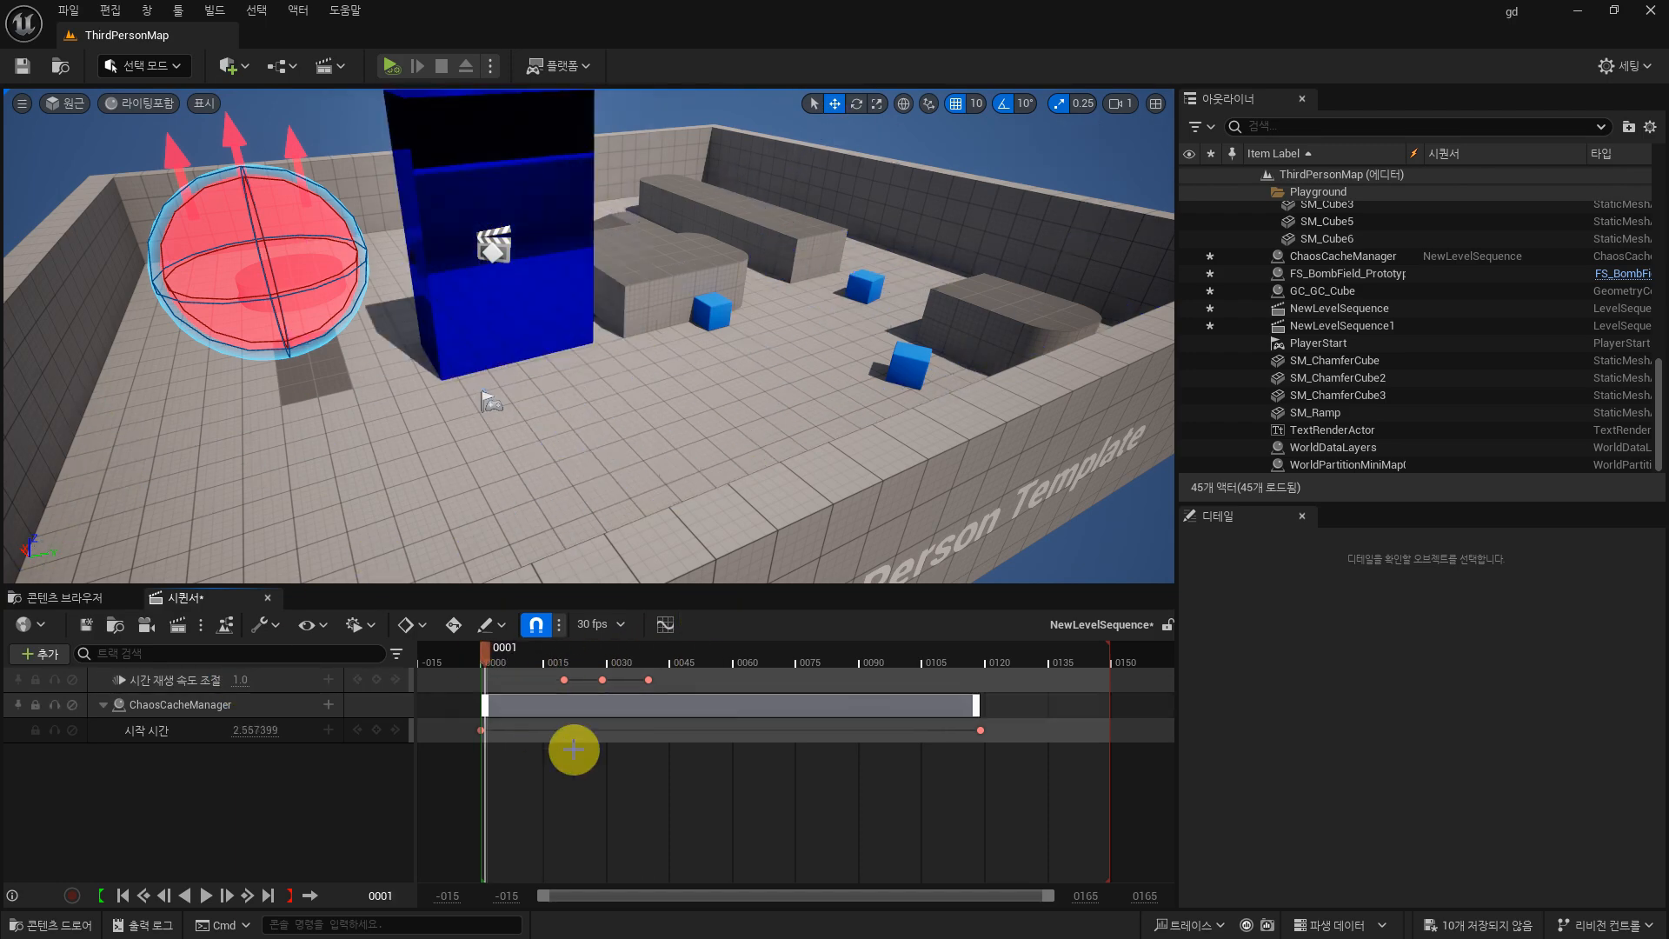
pyautogui.press('space')
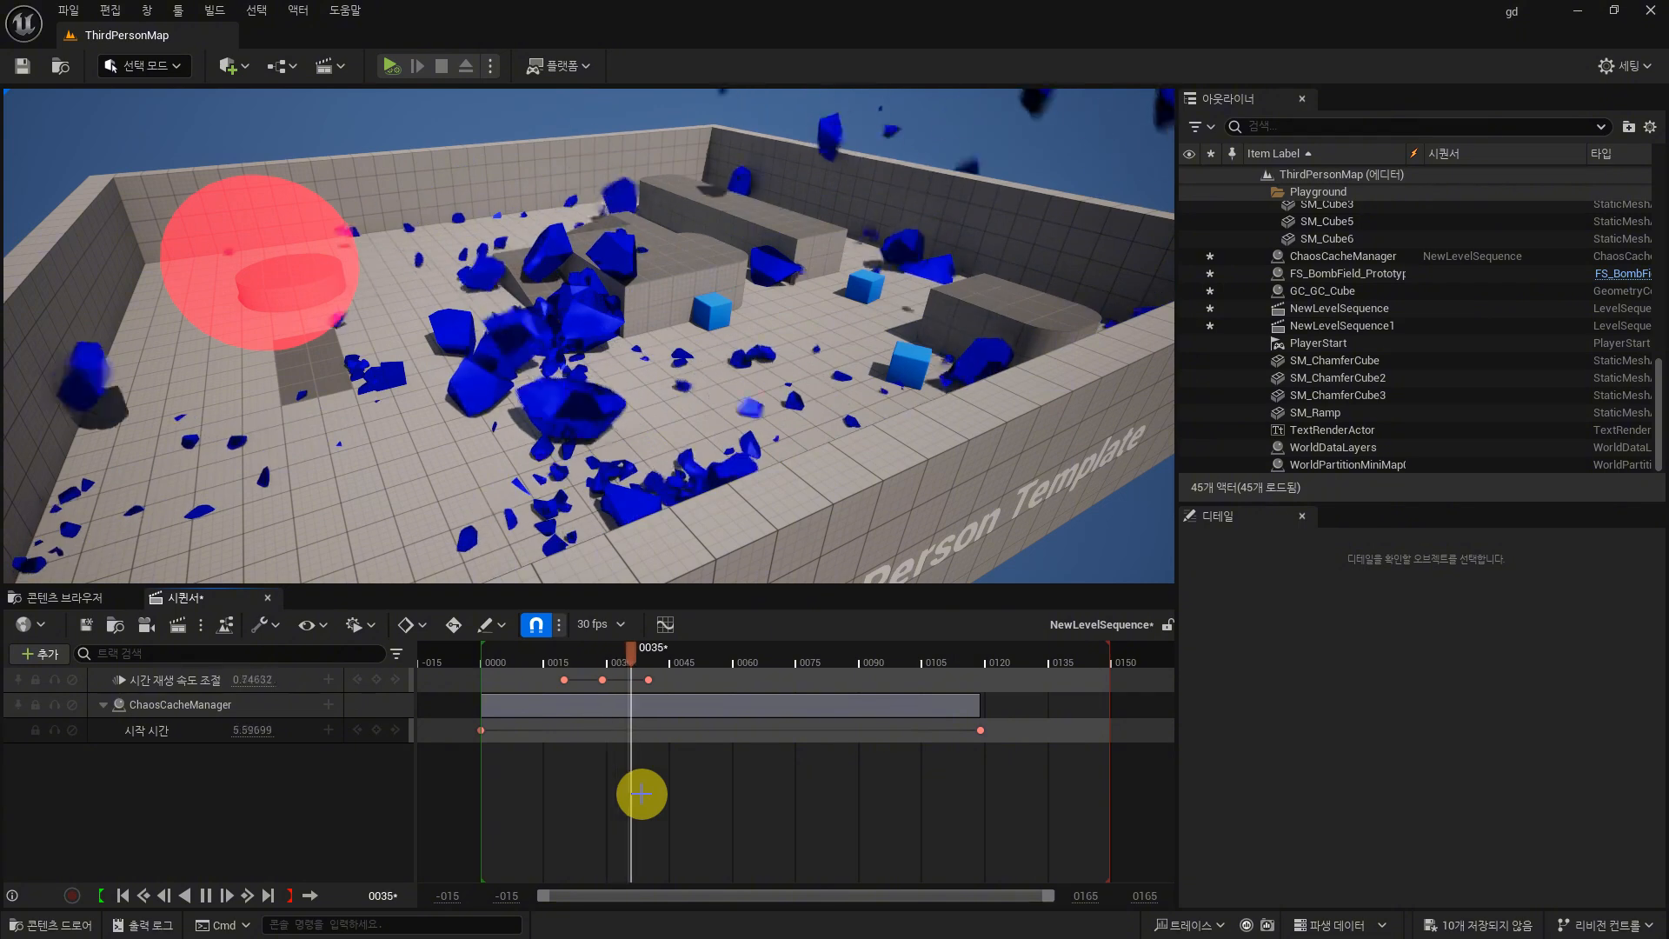
pyautogui.press('space')
pyautogui.moveTo(649, 680); pyautogui.dragTo(507, 664)
pyautogui.press('space')
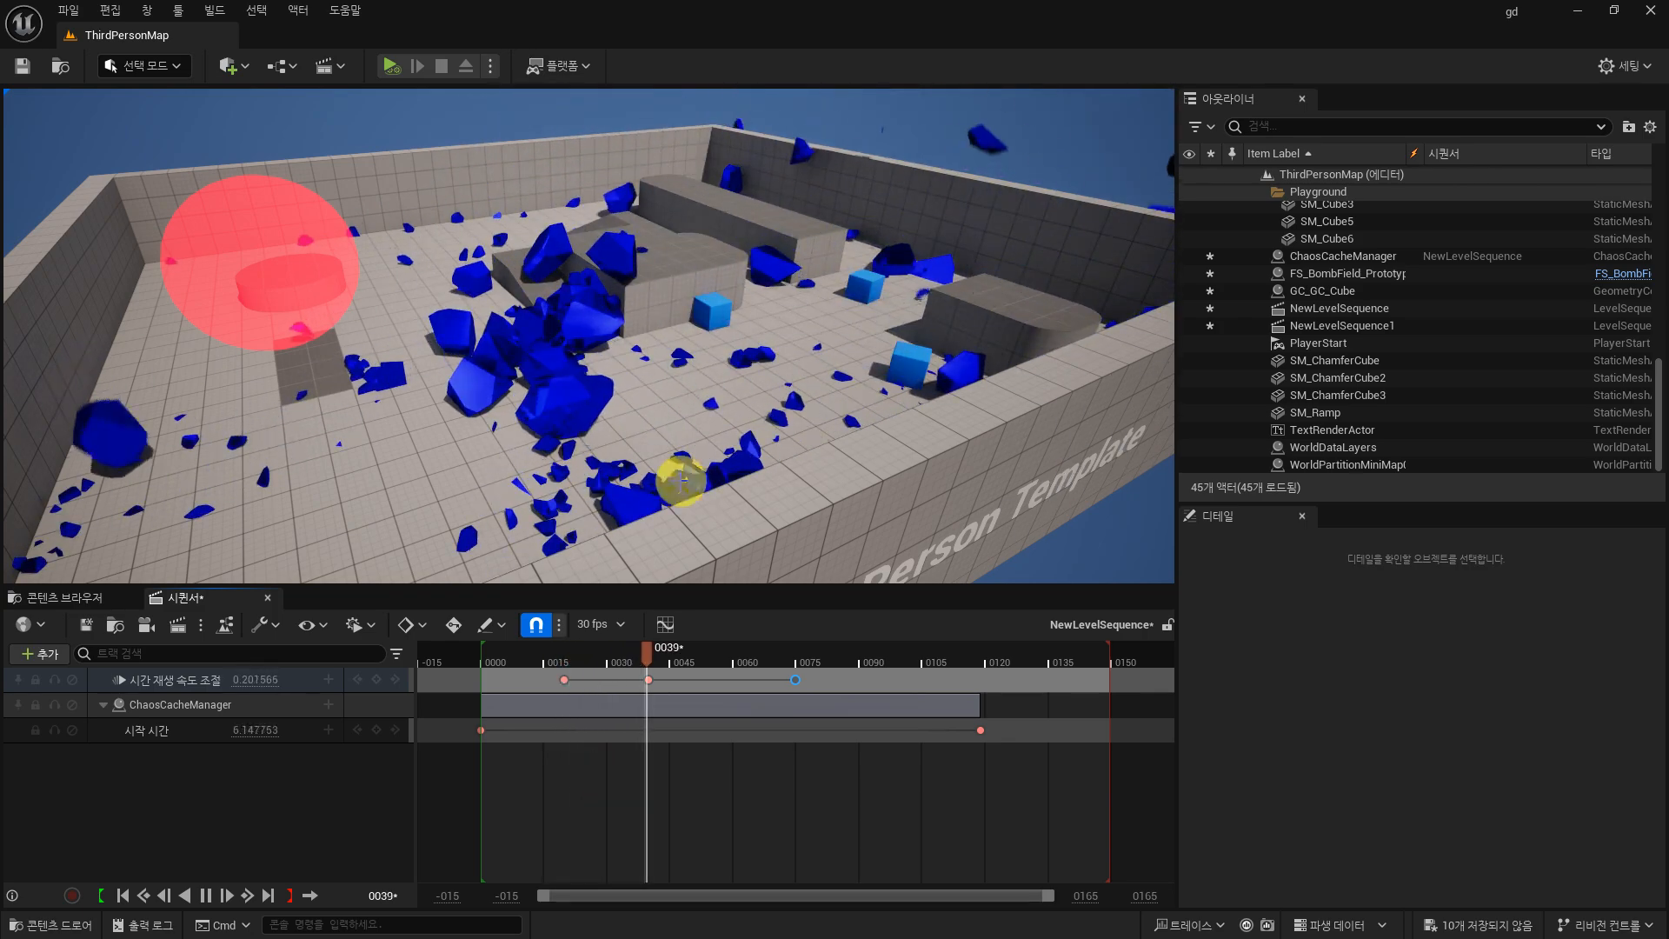
pyautogui.click(672, 654)
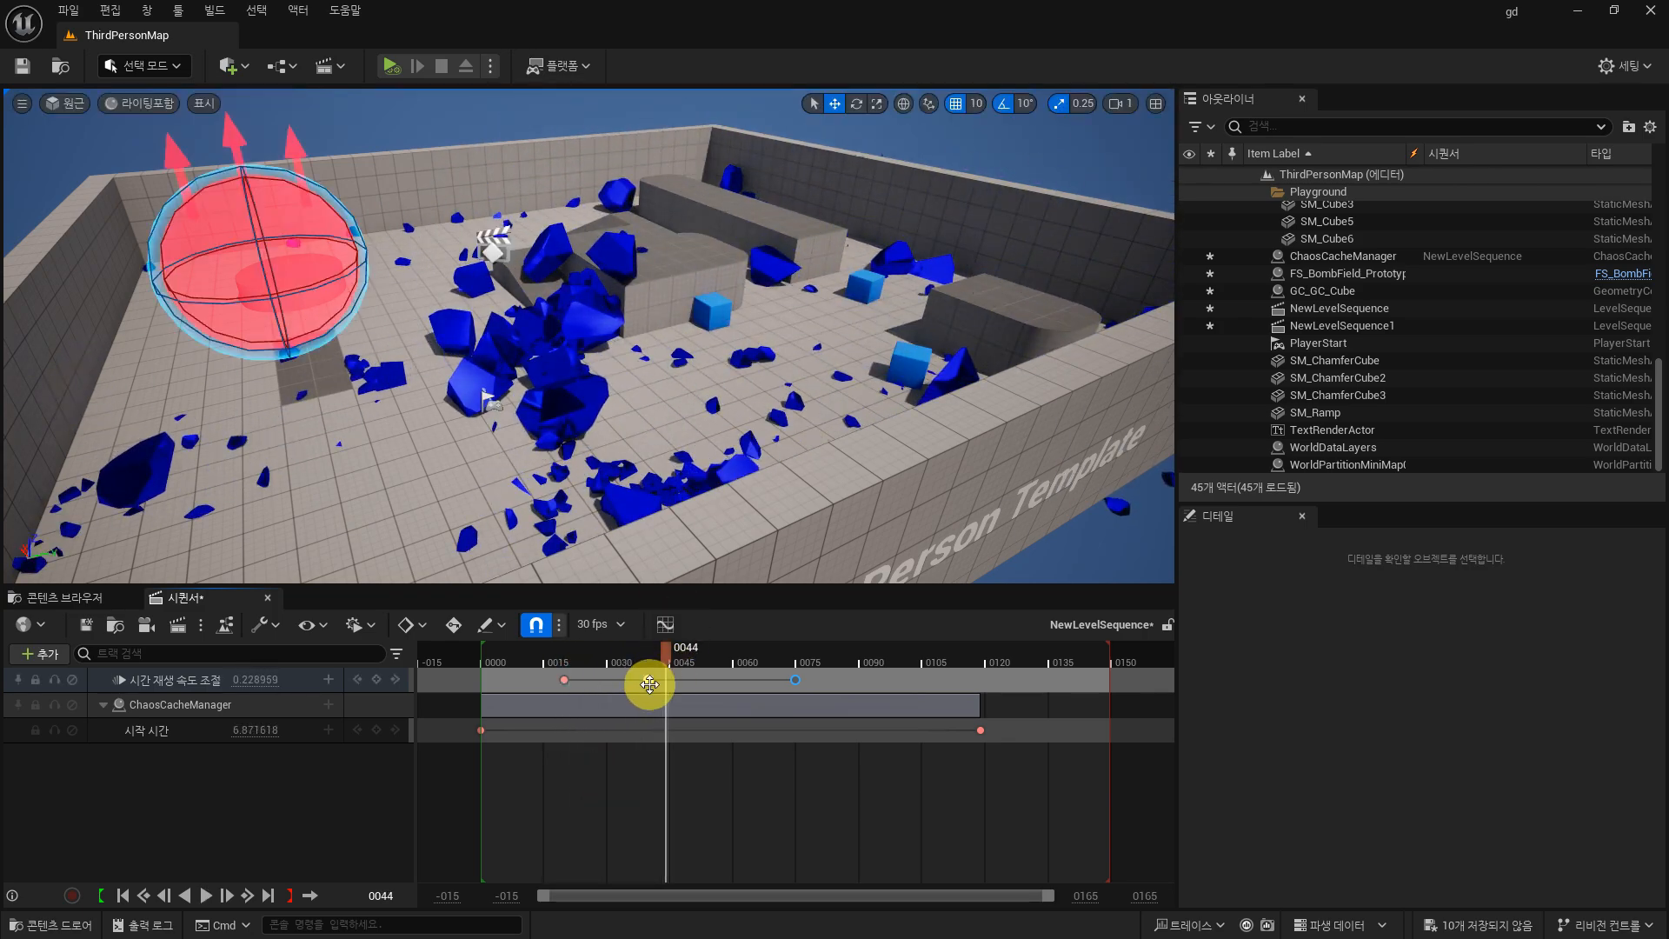
# Step: Move the second time dilation keyframe to about frame 26, add another at frame 38, and replay the destruction
pyautogui.moveTo(649, 685)
pyautogui.mouseDown()
pyautogui.moveTo(594, 693)
pyautogui.moveTo(648, 655)
pyautogui.moveTo(618, 656)
pyautogui.moveTo(650, 666)
pyautogui.mouseUp()
pyautogui.click(261, 679)
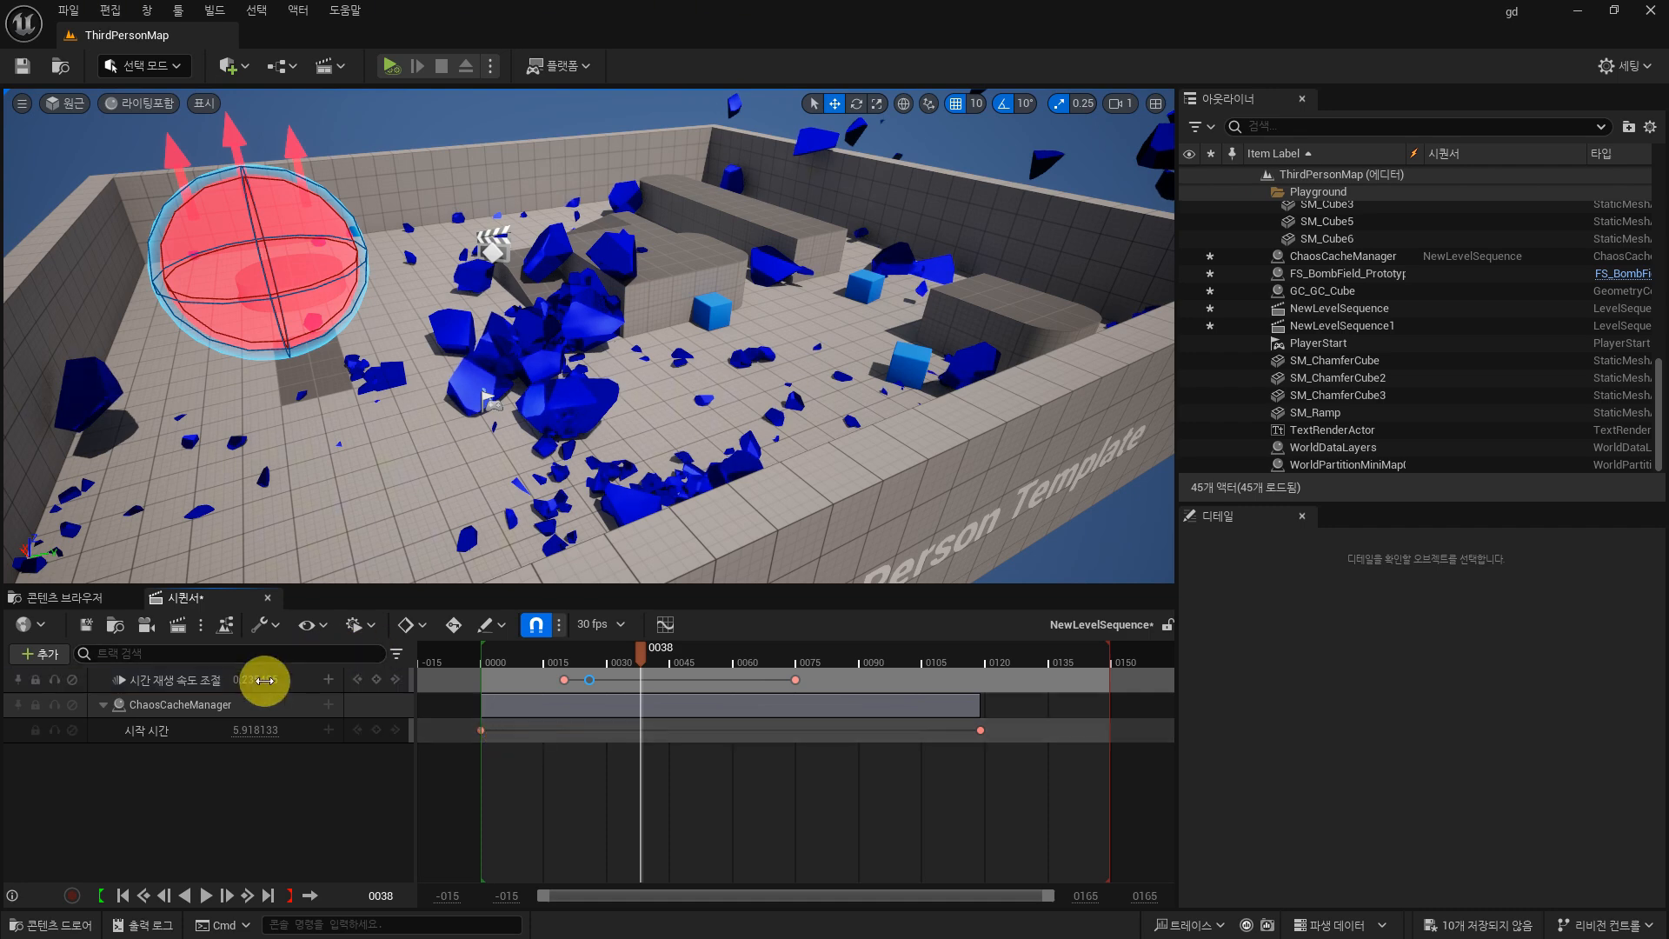
pyautogui.click(376, 682)
pyautogui.moveTo(645, 652); pyautogui.dragTo(548, 671)
pyautogui.press('space')
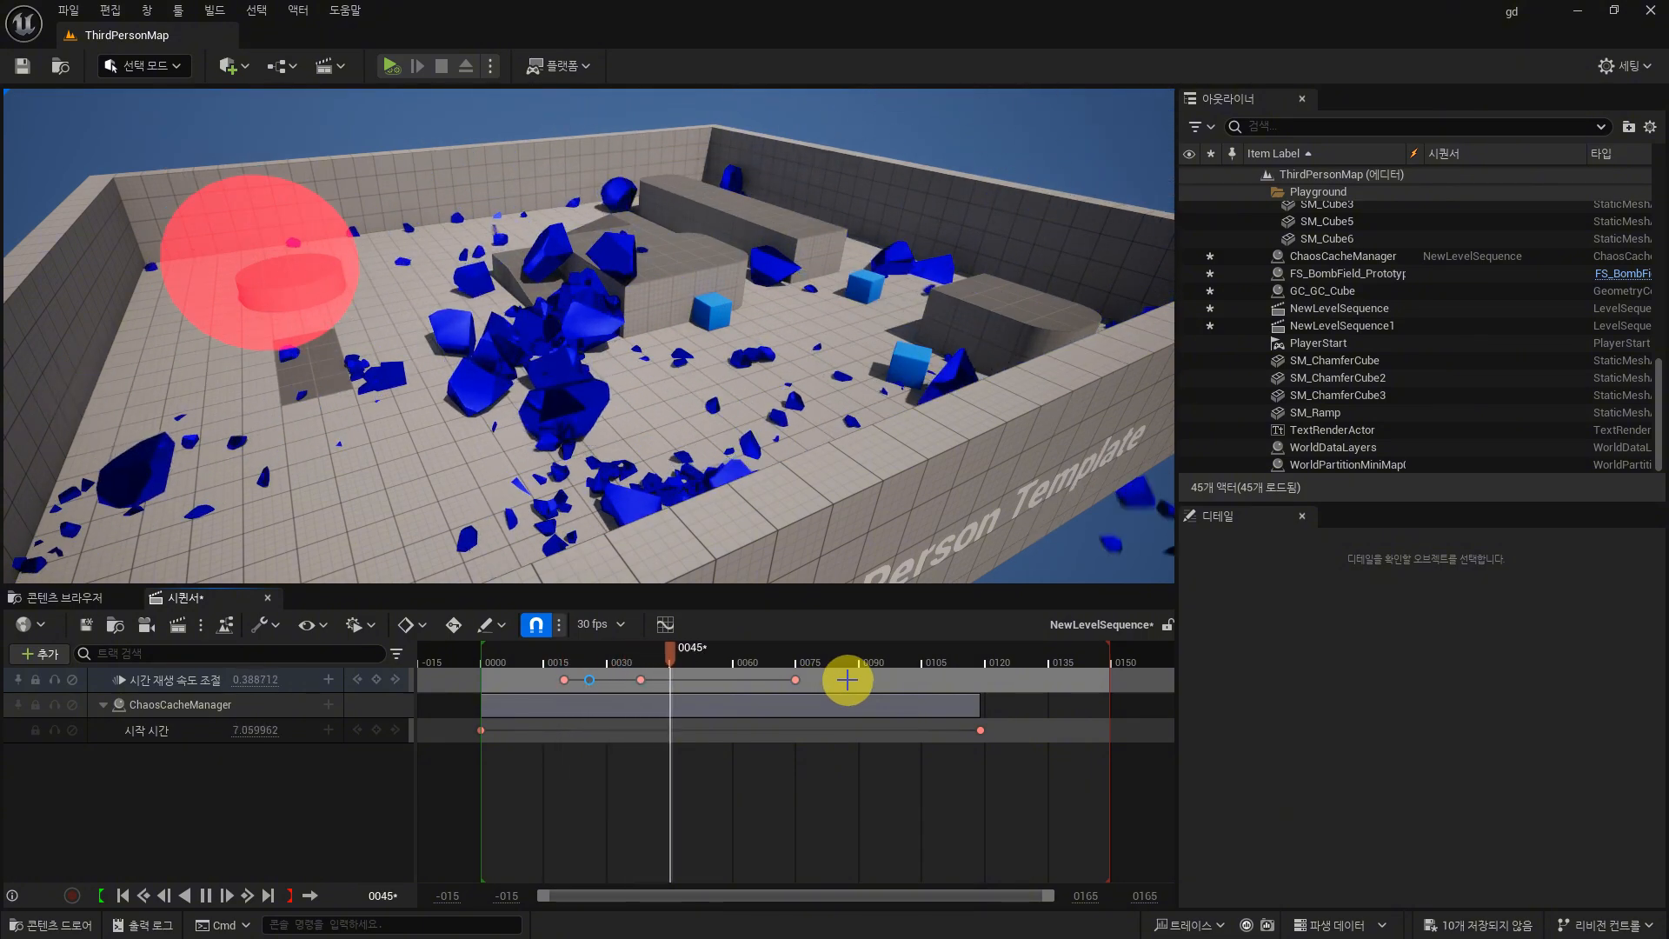
pyautogui.press('space')
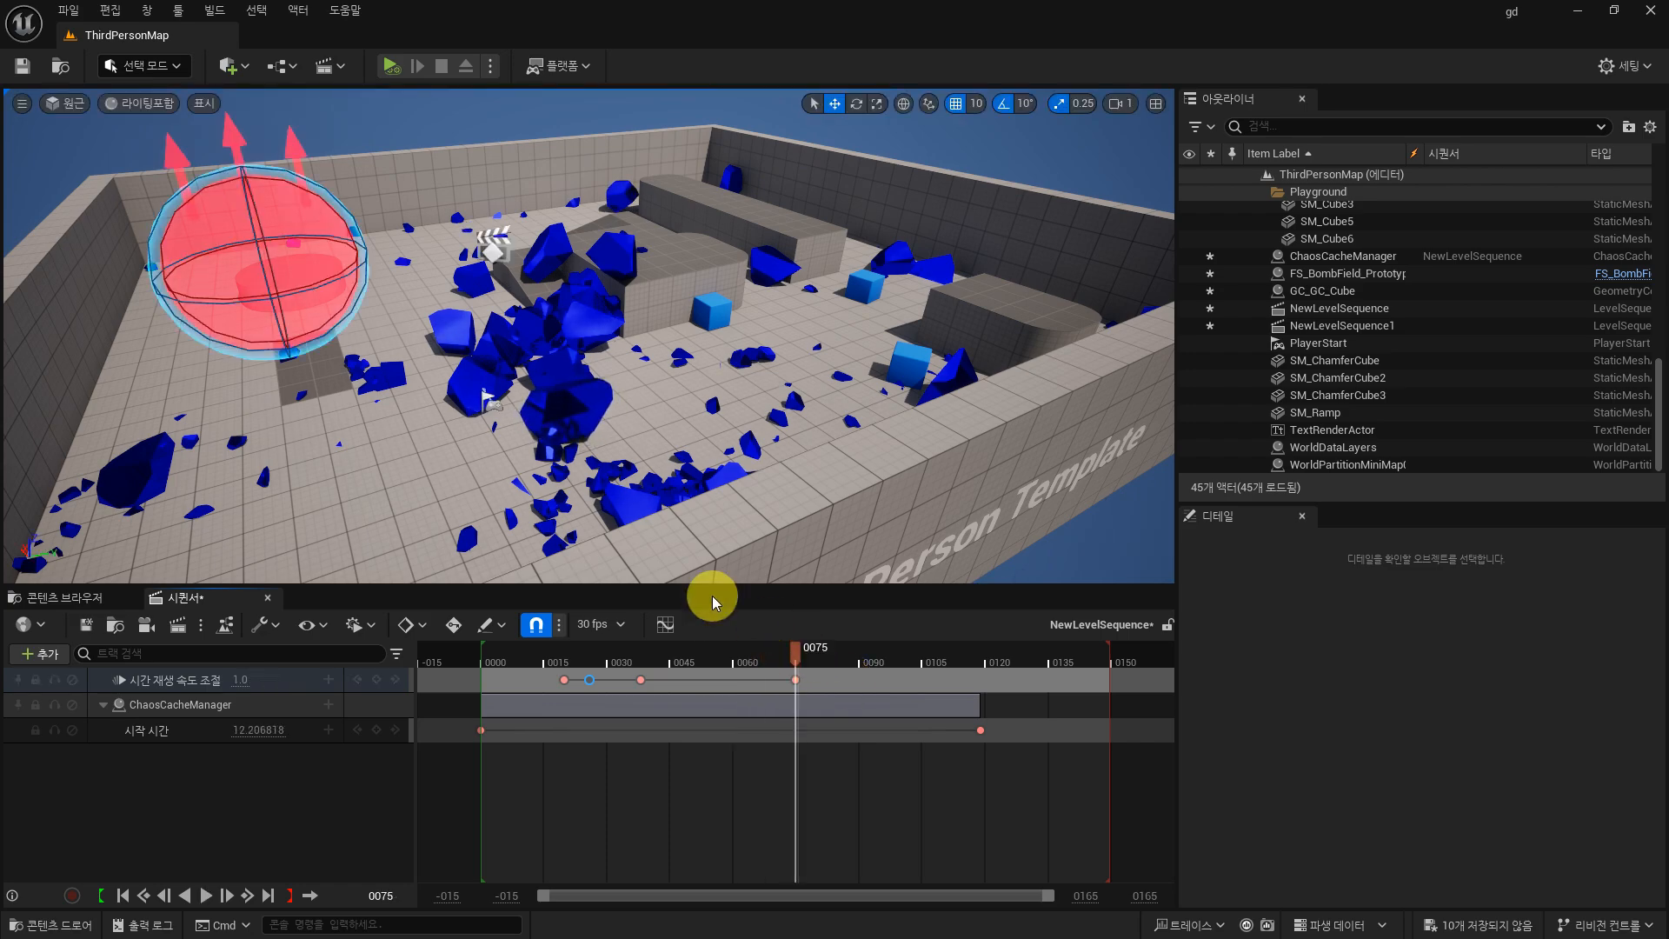
# Step: Shift the first two time dilation keyframes to about frames 11 and 21 and replay the slowed destruction from near the beginning
pyautogui.moveTo(787, 661); pyautogui.dragTo(484, 663)
pyautogui.press('space')
pyautogui.press('space')
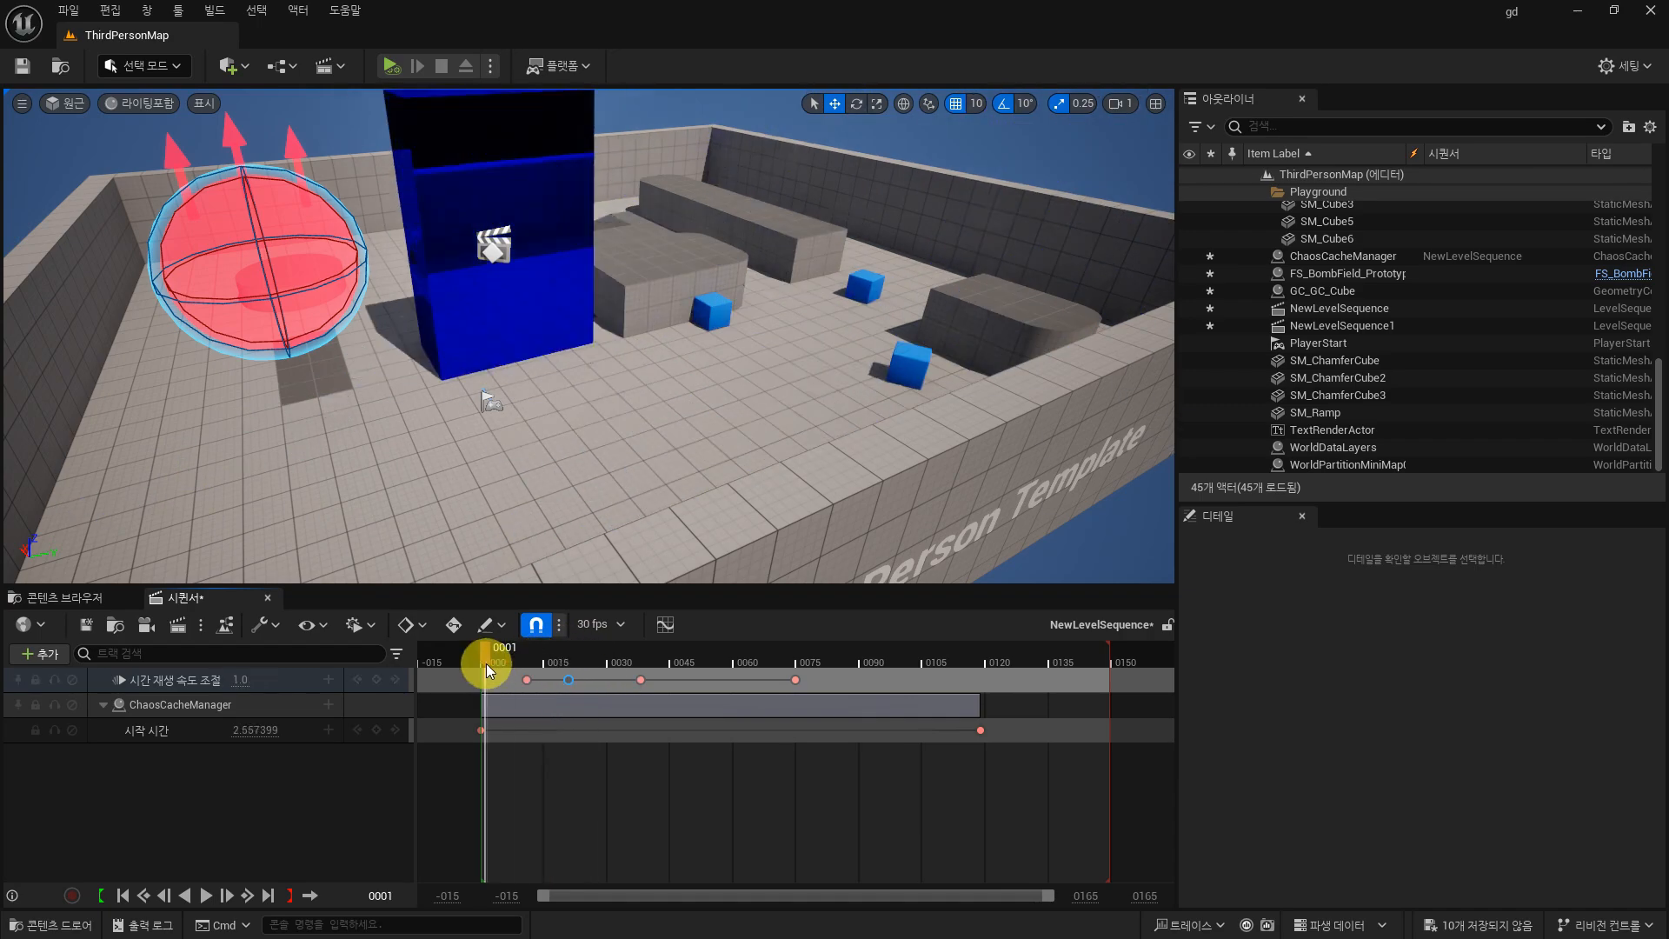
pyautogui.press('space')
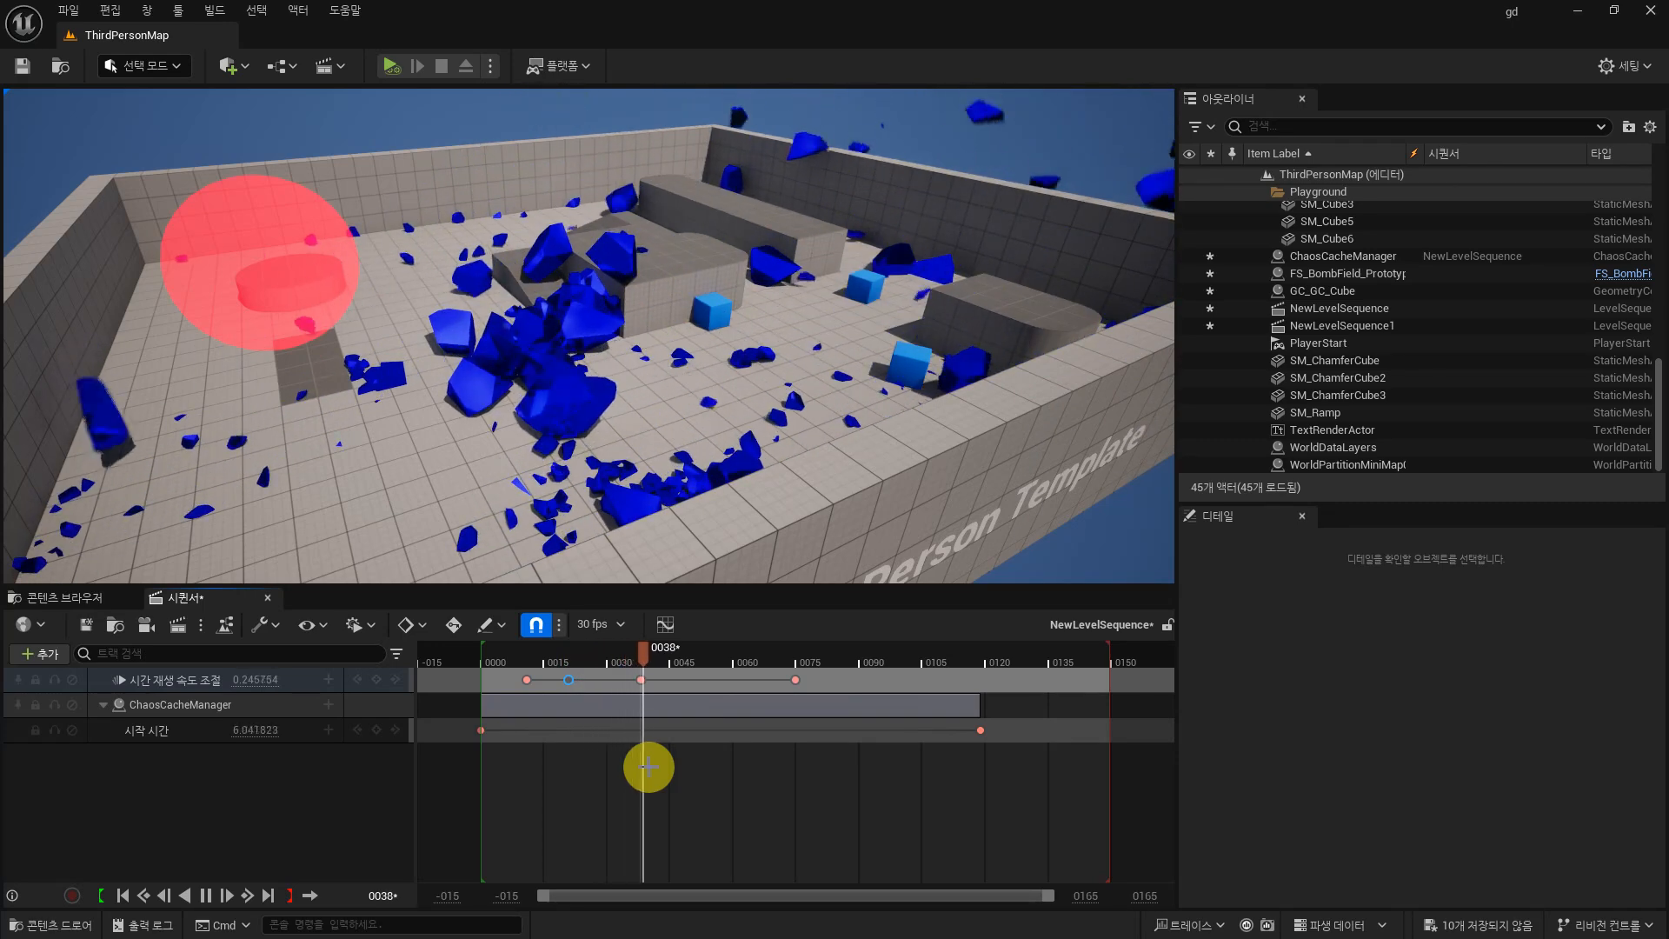
pyautogui.press('space')
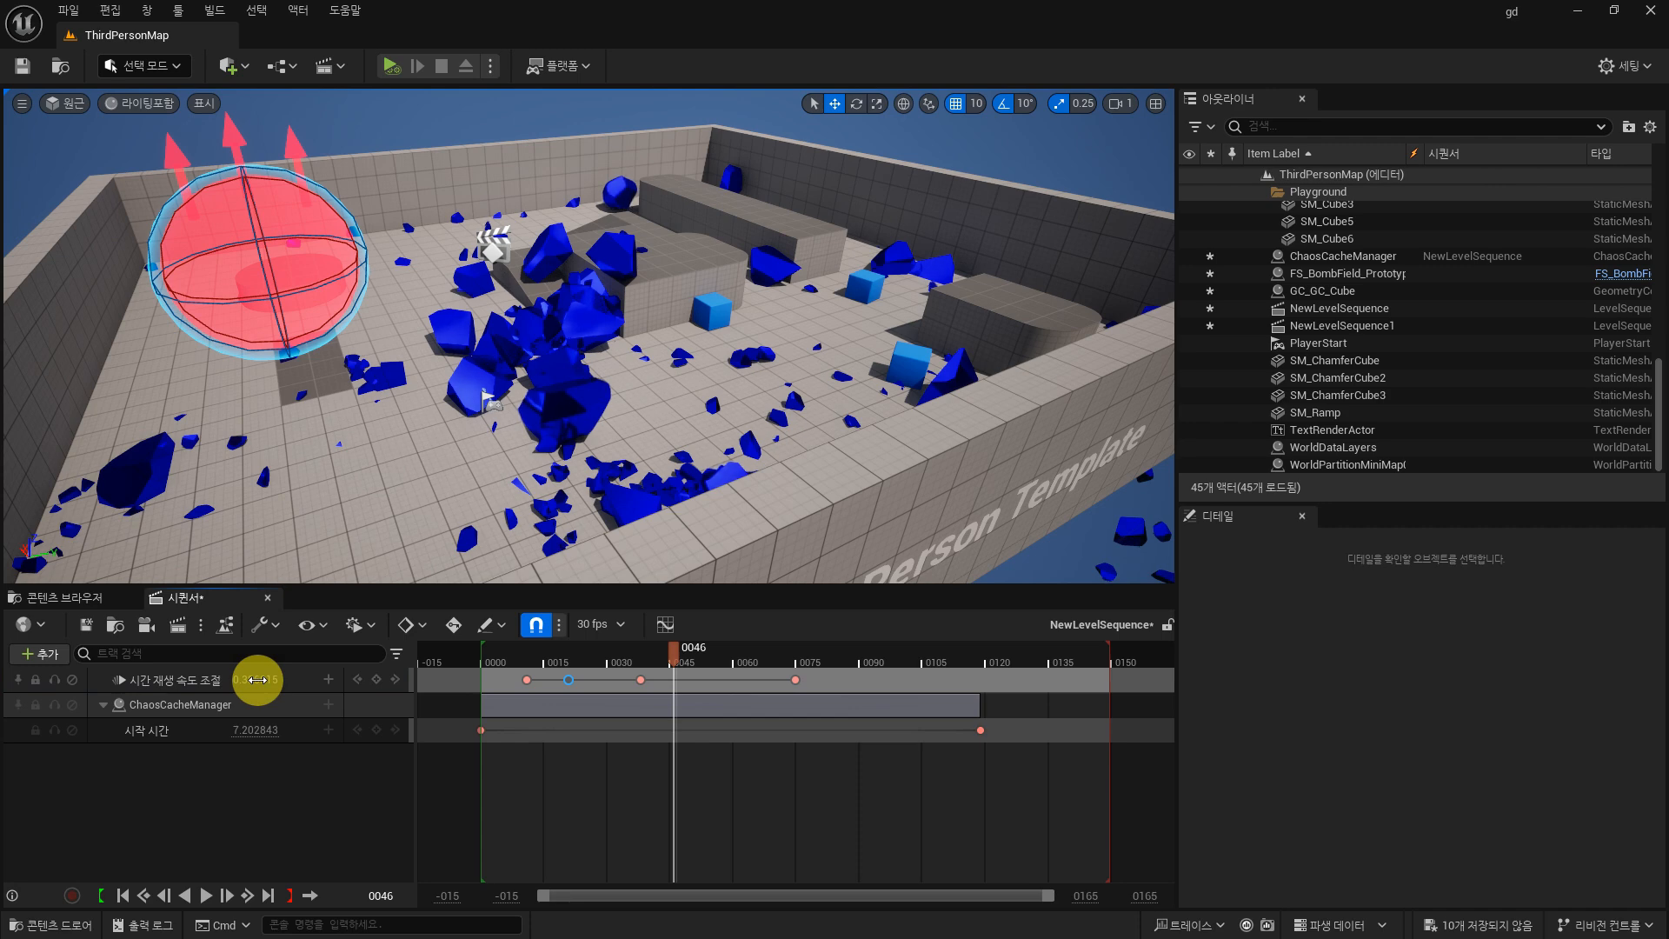
pyautogui.moveTo(652, 659); pyautogui.dragTo(535, 673)
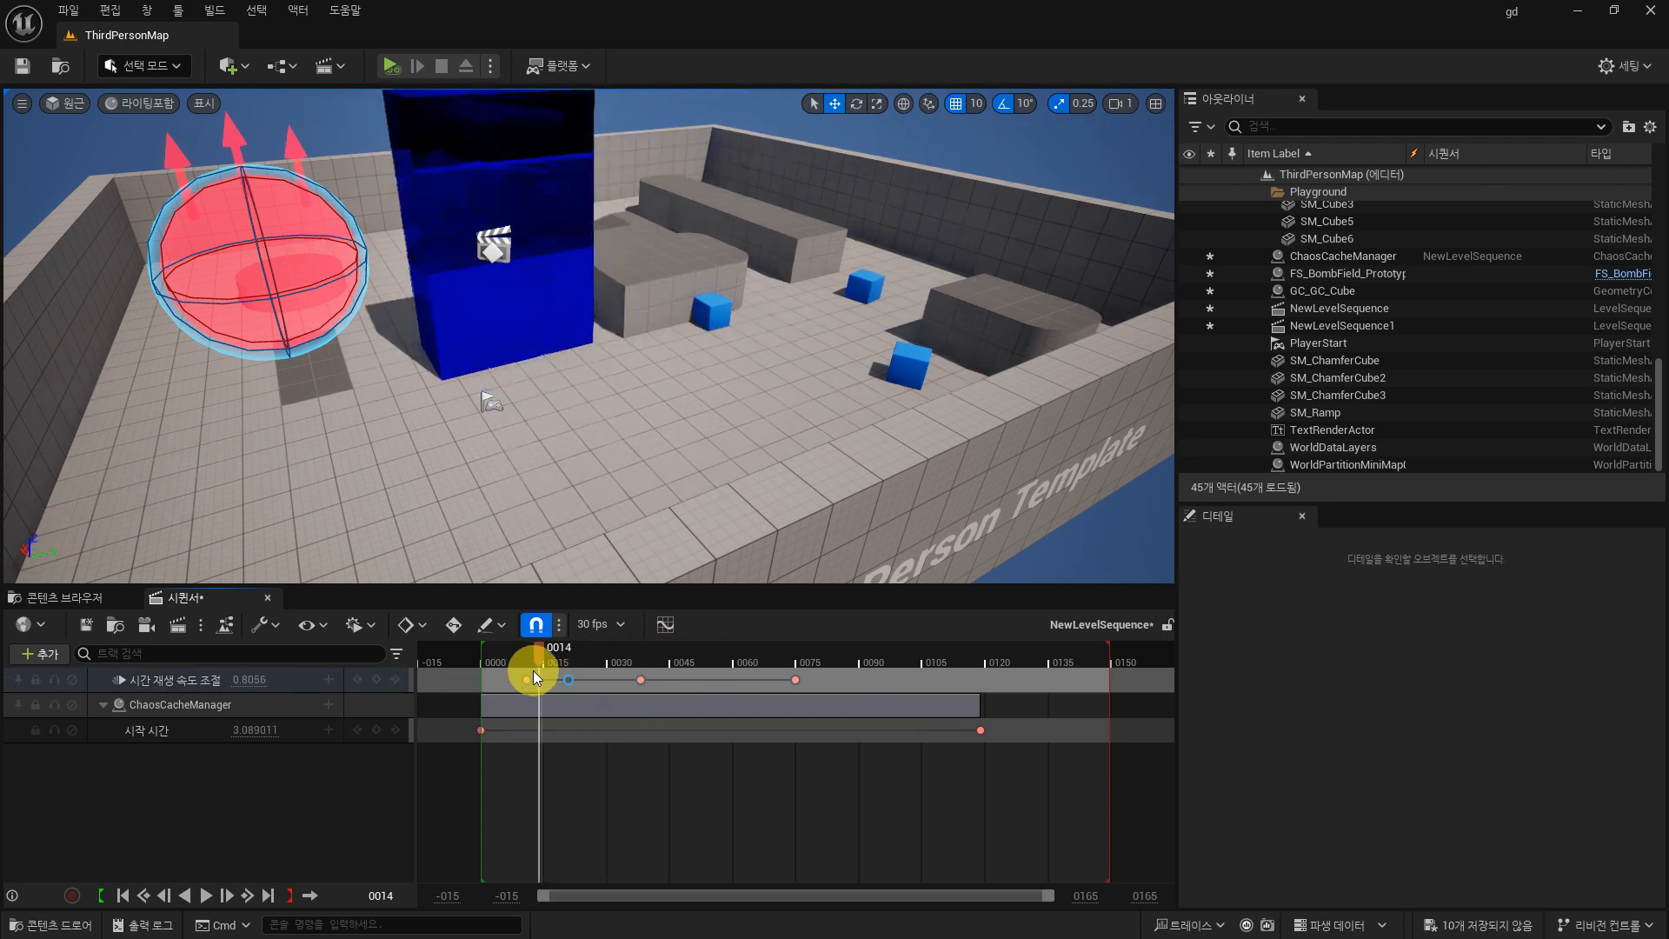
pyautogui.press('space')
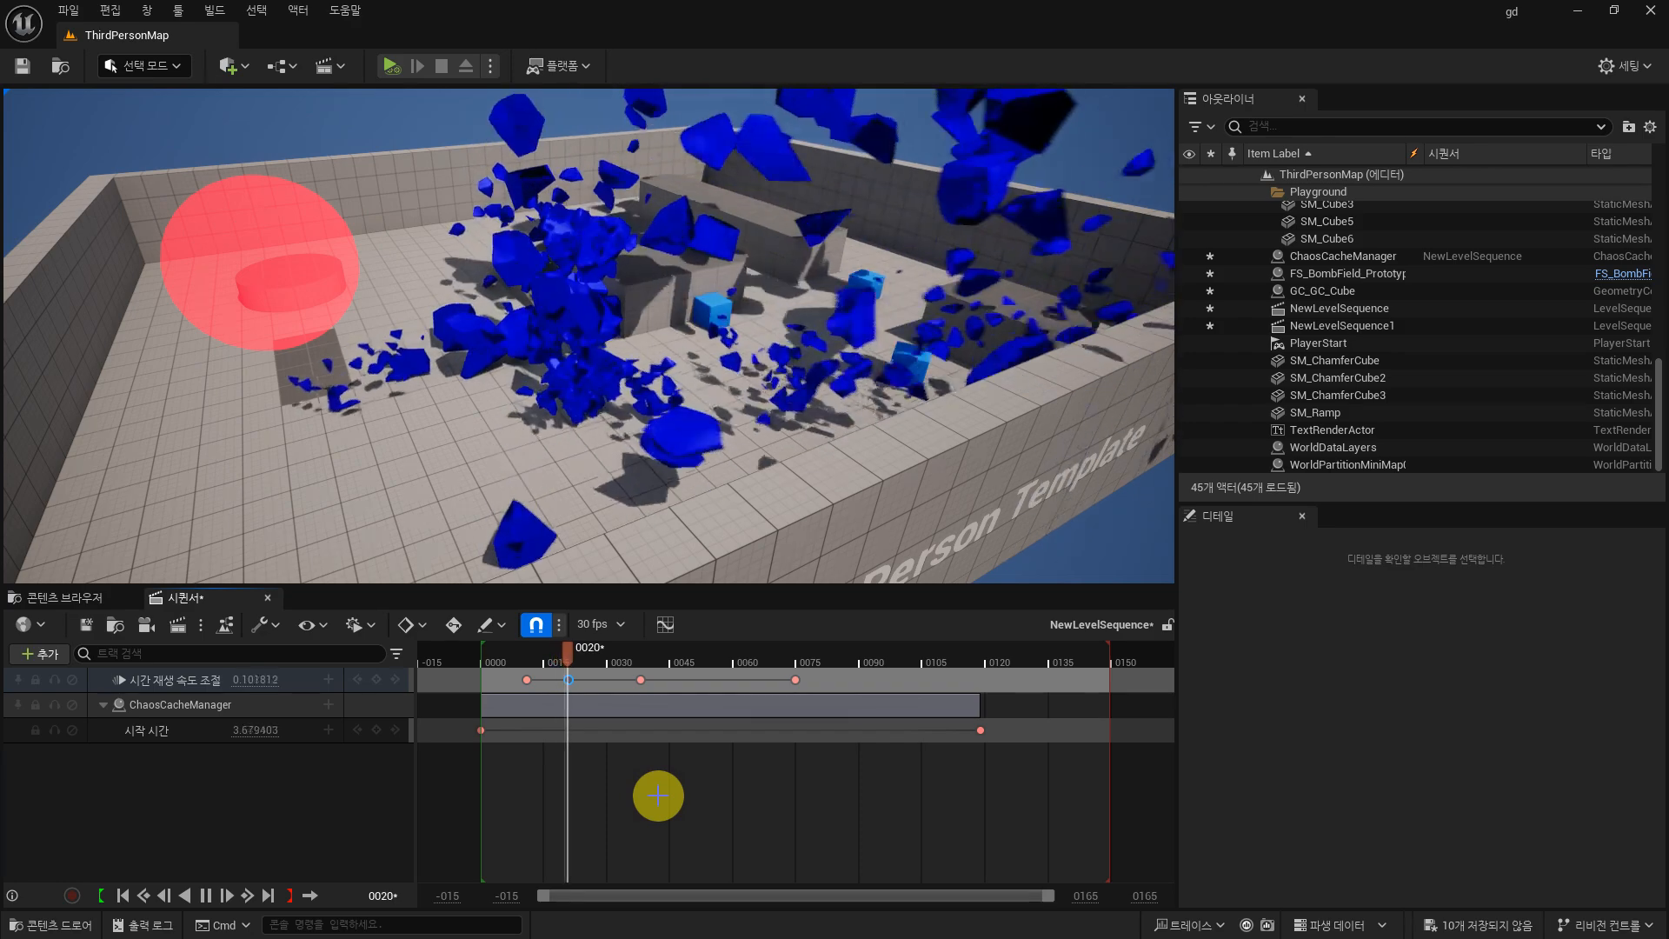
pyautogui.press('space')
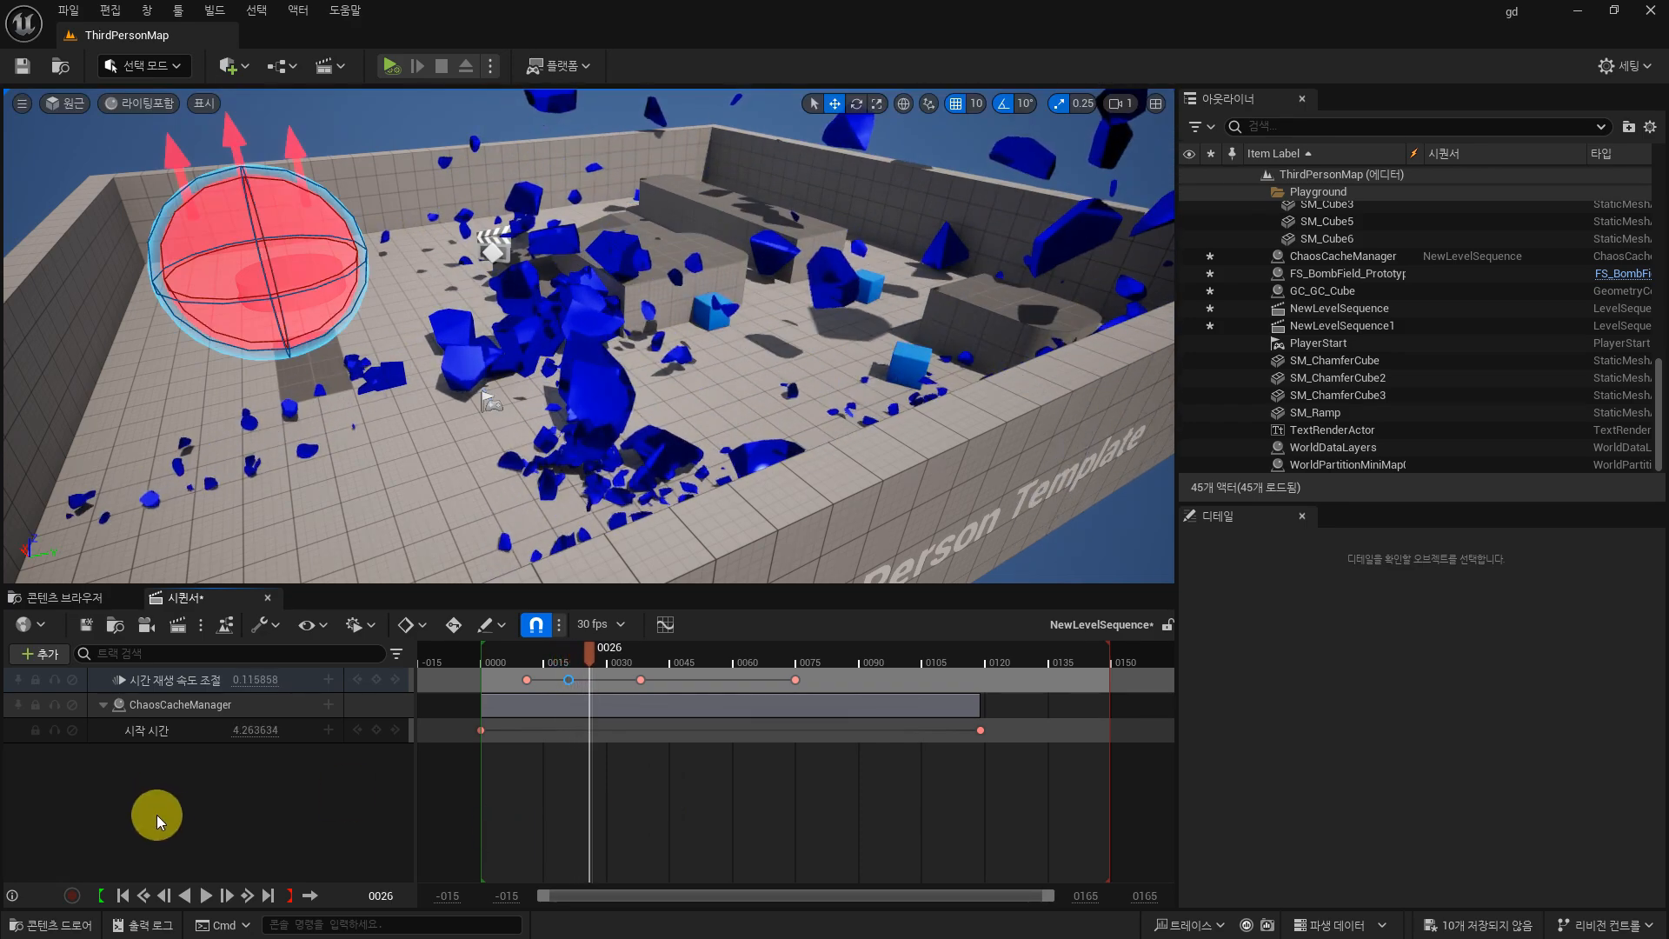
# Step: Add a Cine Camera Actor to the sequence and aim it over the scattering pieces from the bomb field's side
pyautogui.click(145, 626)
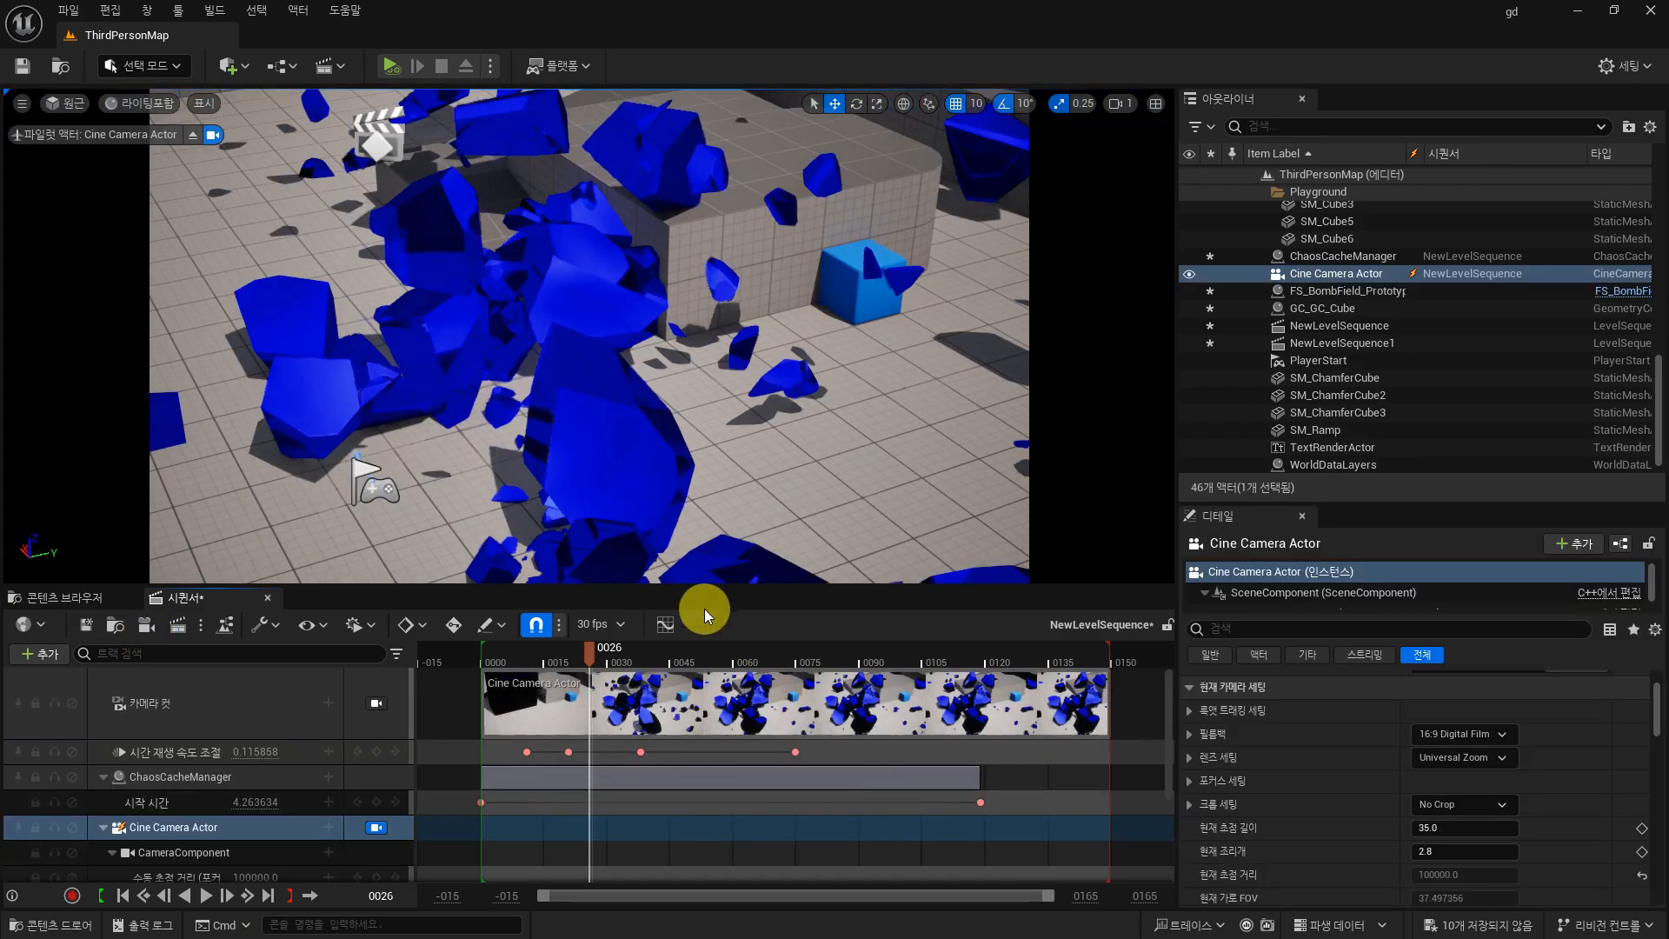
pyautogui.moveTo(769, 449); pyautogui.dragTo(480, 426, button='right')
pyautogui.moveTo(694, 451); pyautogui.dragTo(584, 452, button='right')
pyautogui.scroll(4, 585, 452)
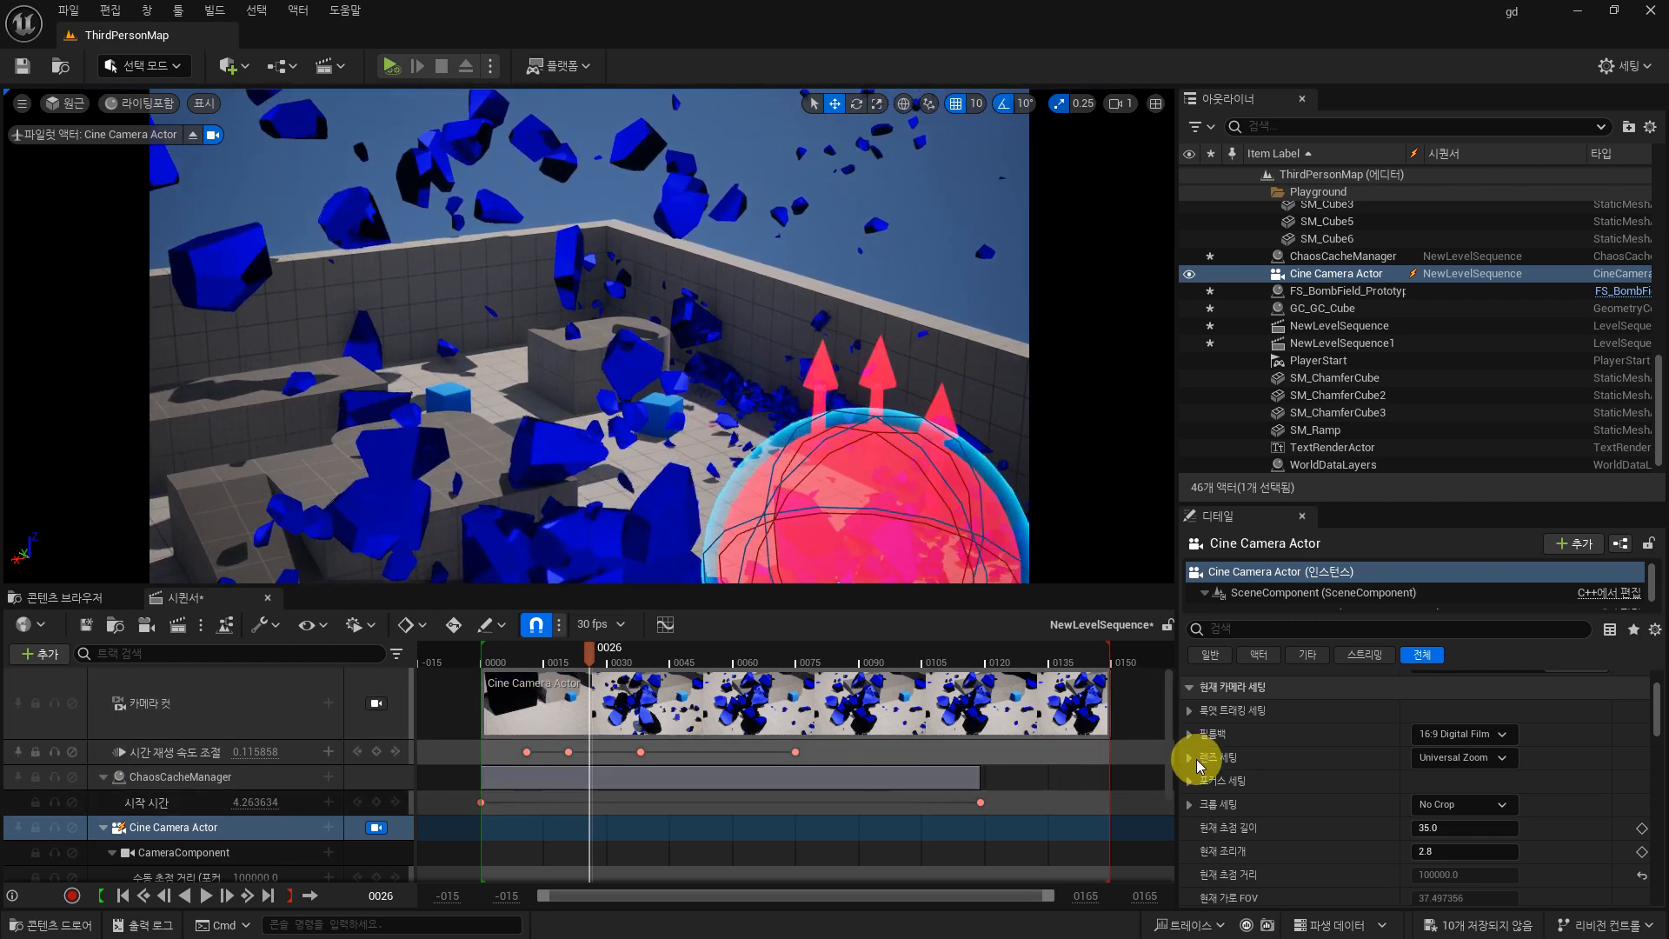
# Step: Set the cine camera's current focal length to about 5.33 and move the camera in close to the flying pieces
pyautogui.scroll(3, 1287, 767)
pyautogui.scroll(-4, 268, 794)
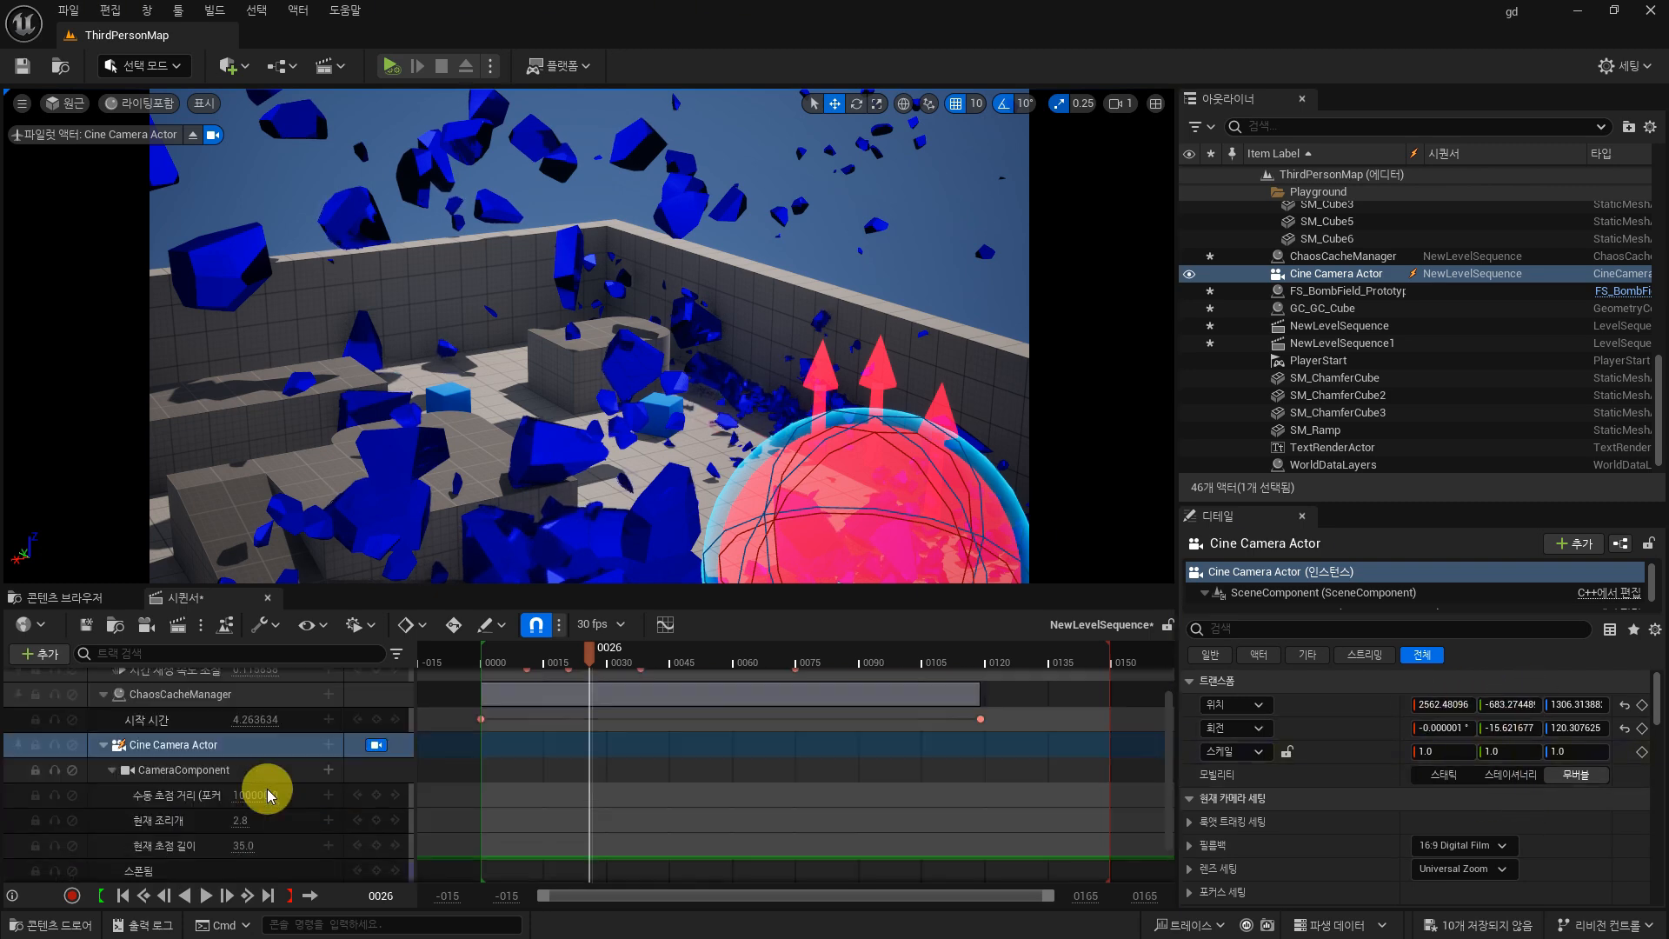
pyautogui.moveTo(242, 820)
pyautogui.mouseDown()
pyautogui.moveTo(287, 820)
pyautogui.moveTo(228, 820)
pyautogui.mouseUp()
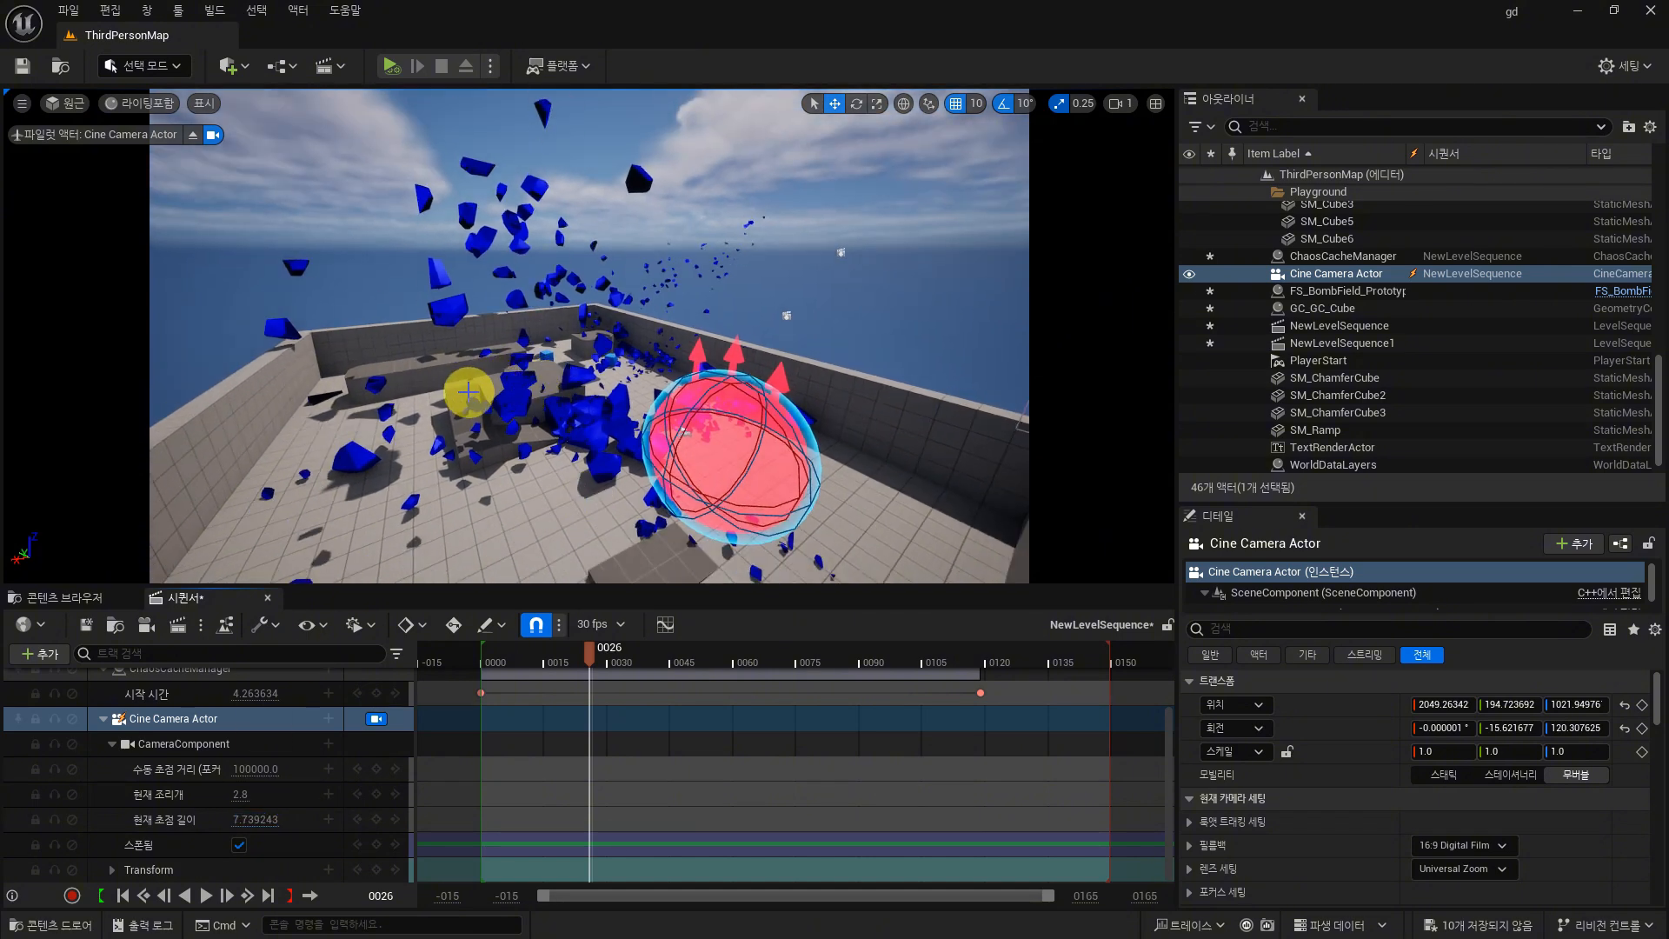
pyautogui.scroll(10, 468, 392)
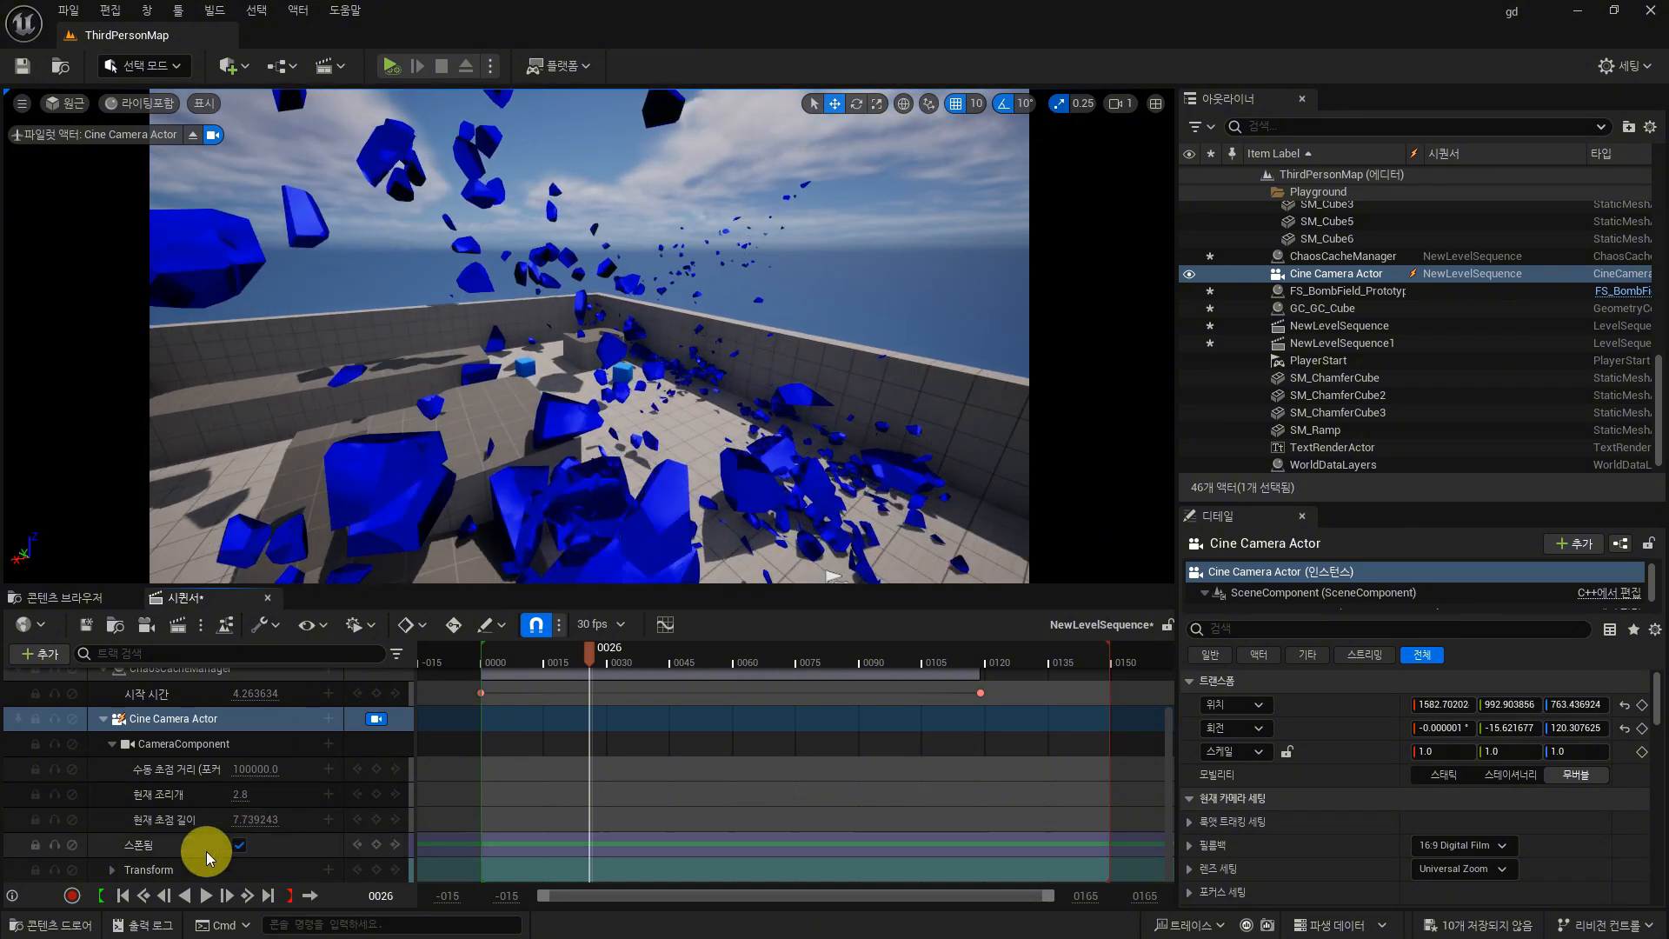
pyautogui.moveTo(257, 821); pyautogui.dragTo(233, 821)
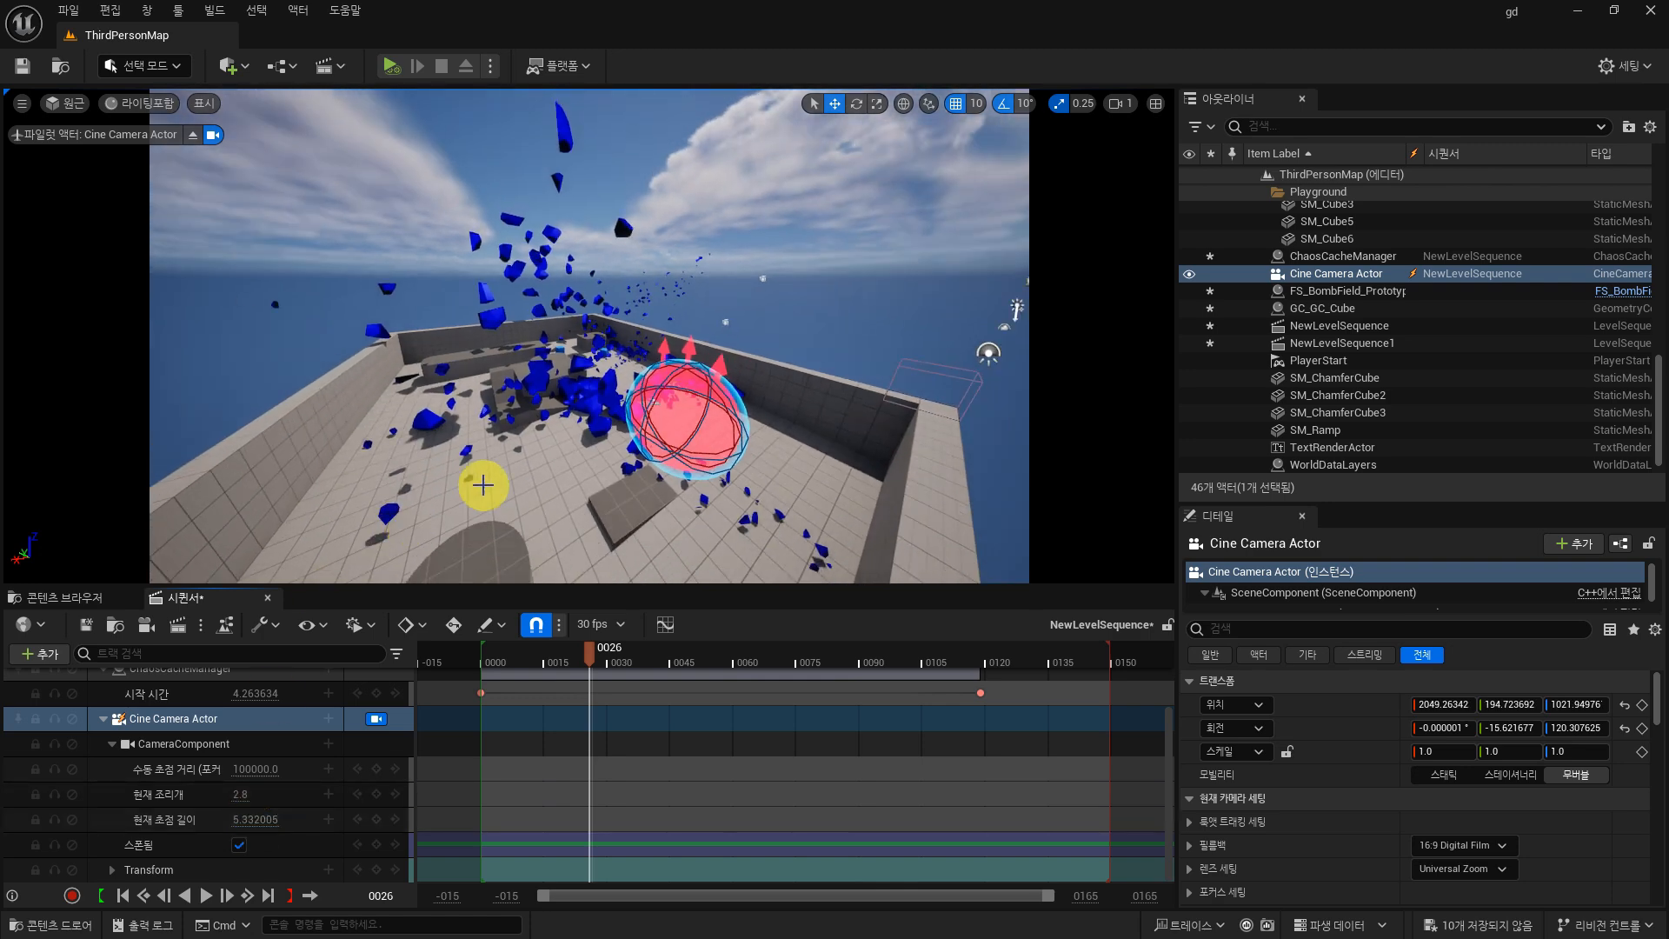
pyautogui.scroll(10, 458, 427)
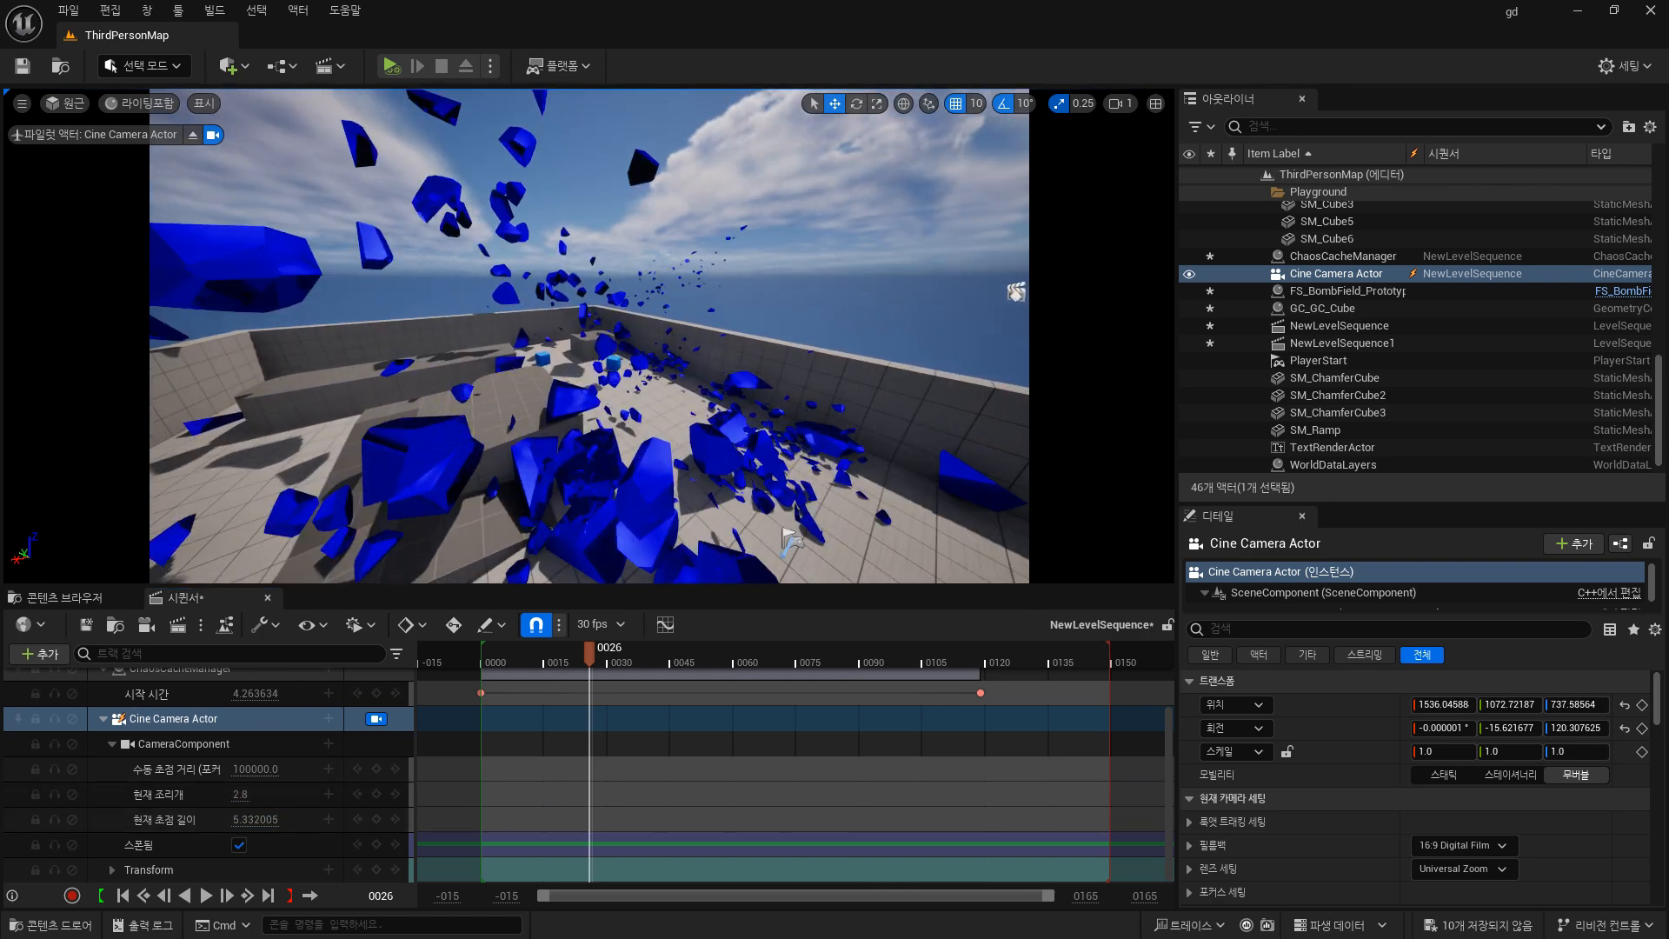
pyautogui.moveTo(792, 544); pyautogui.dragTo(843, 566, button='right')
pyautogui.moveTo(553, 387); pyautogui.dragTo(583, 362, button='right')
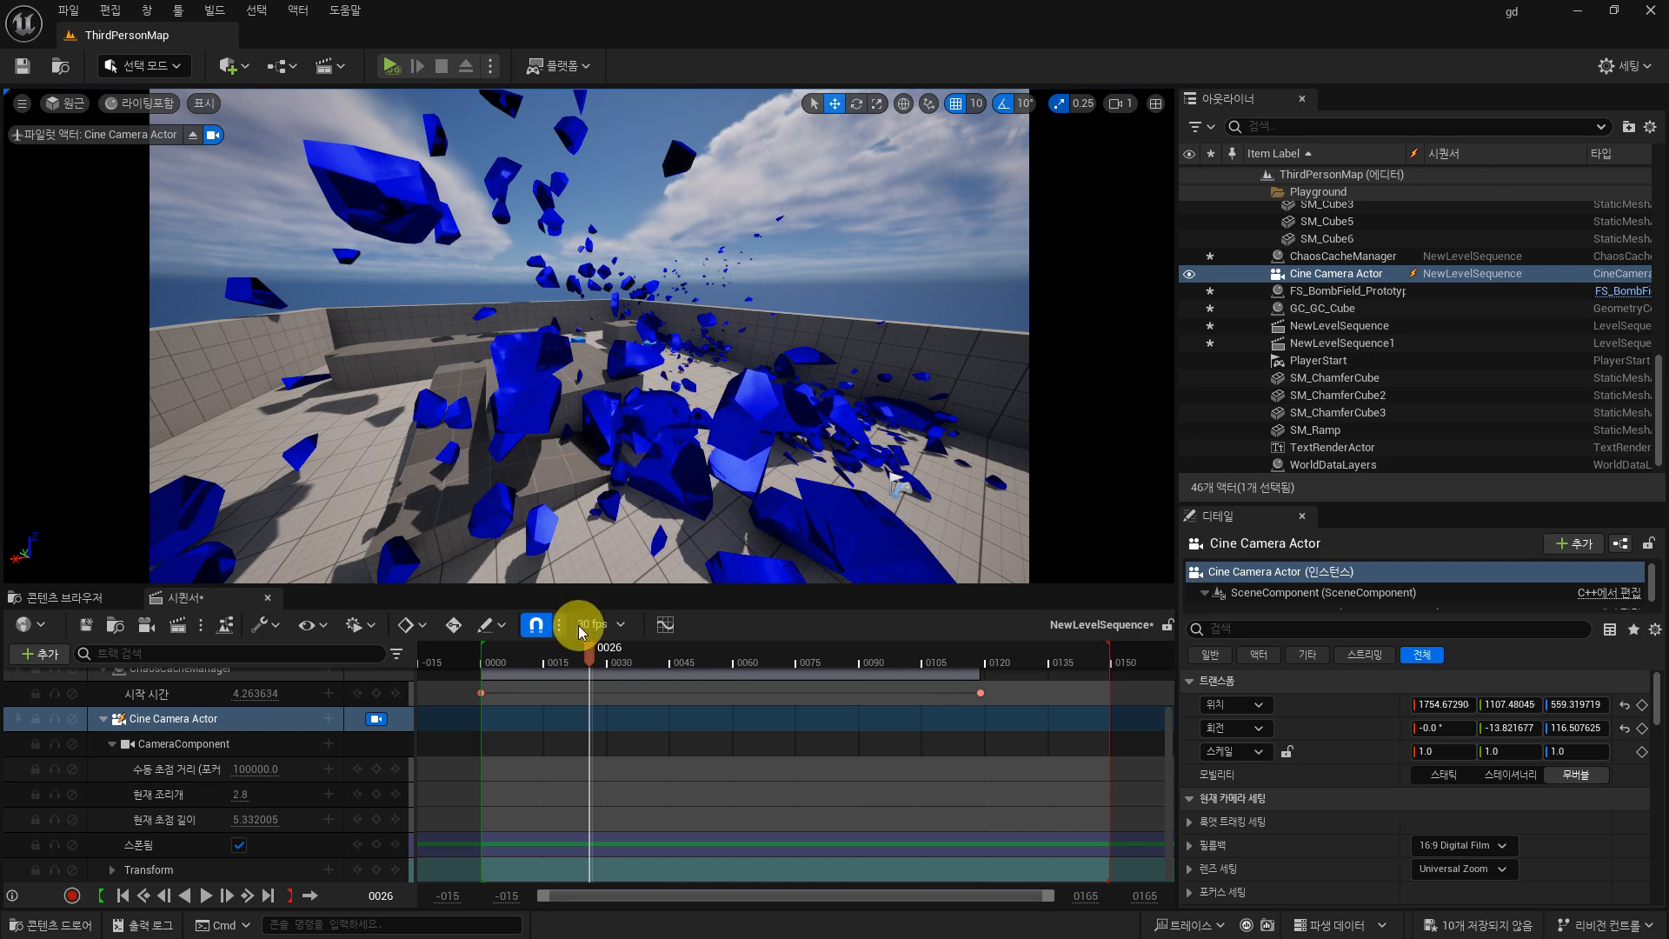
# Step: Play the destruction twice through the cine camera from near the start of the sequence
pyautogui.moveTo(586, 652); pyautogui.dragTo(502, 669)
pyautogui.press('space')
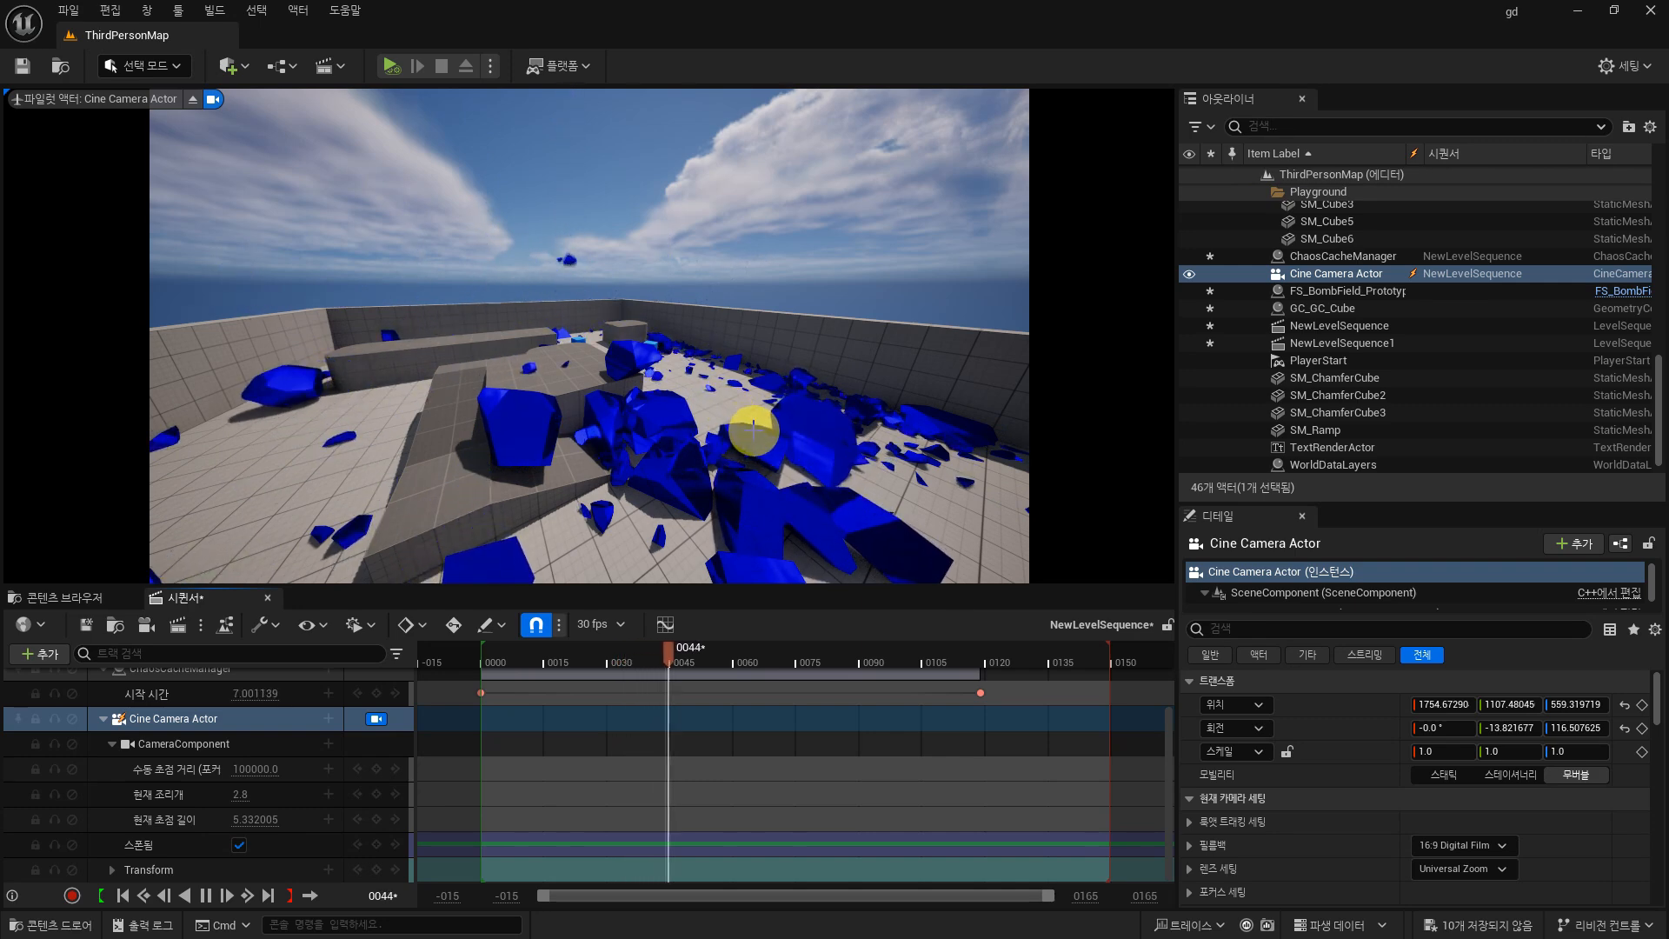
pyautogui.press('space')
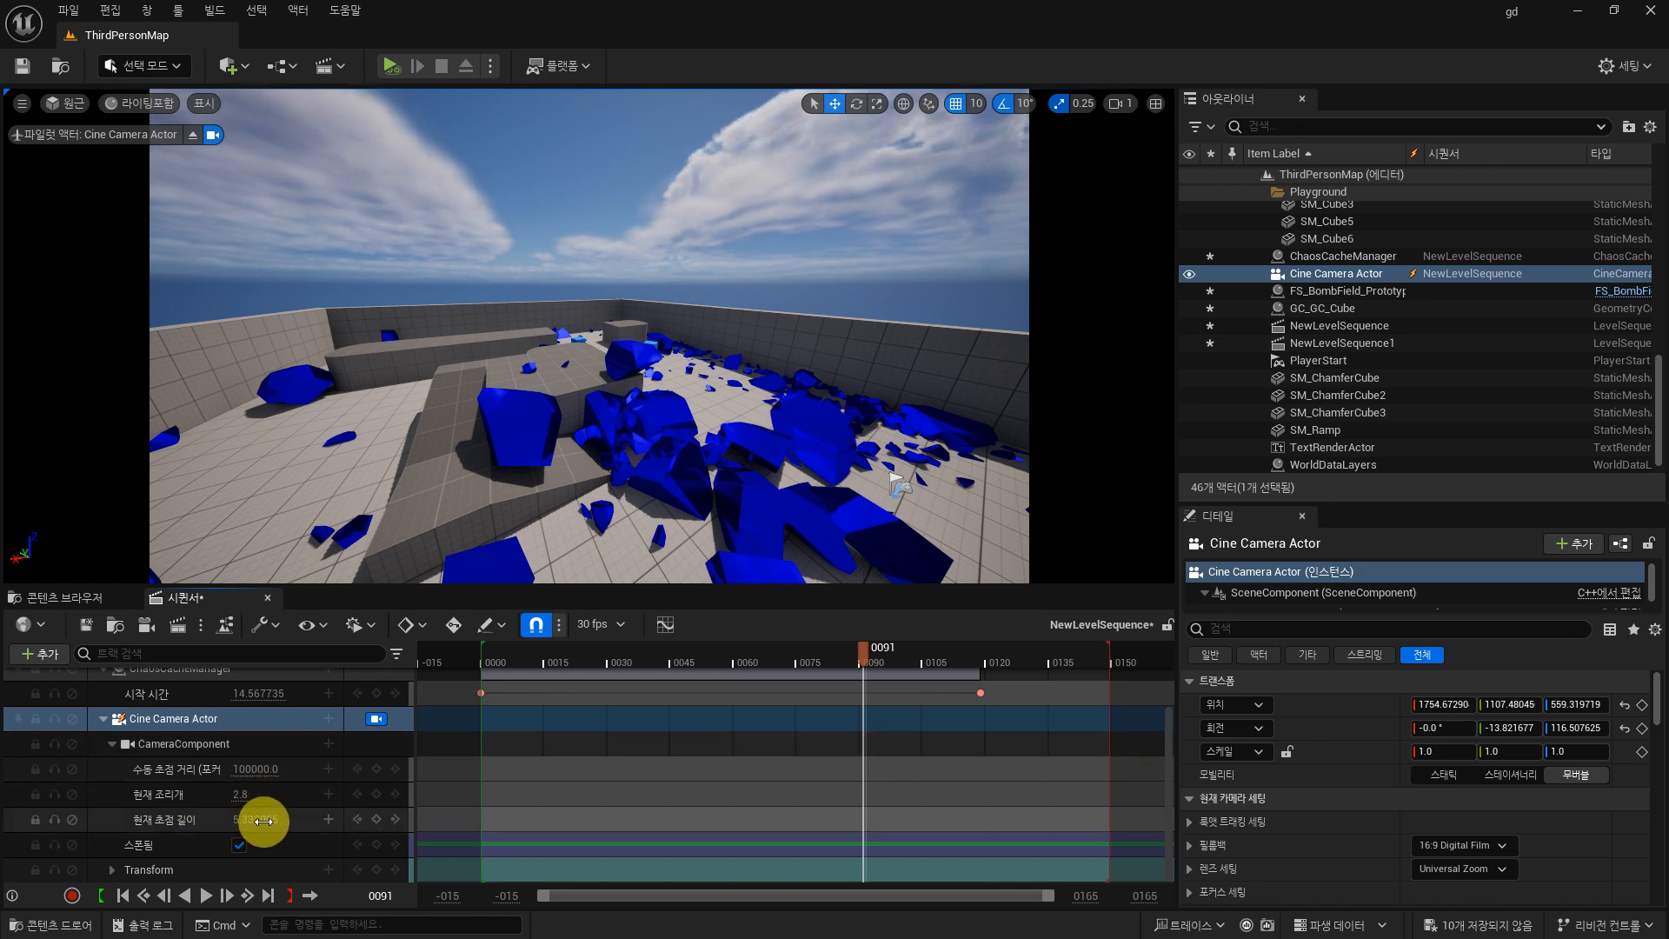
pyautogui.moveTo(794, 663); pyautogui.dragTo(488, 662)
pyautogui.press('space')
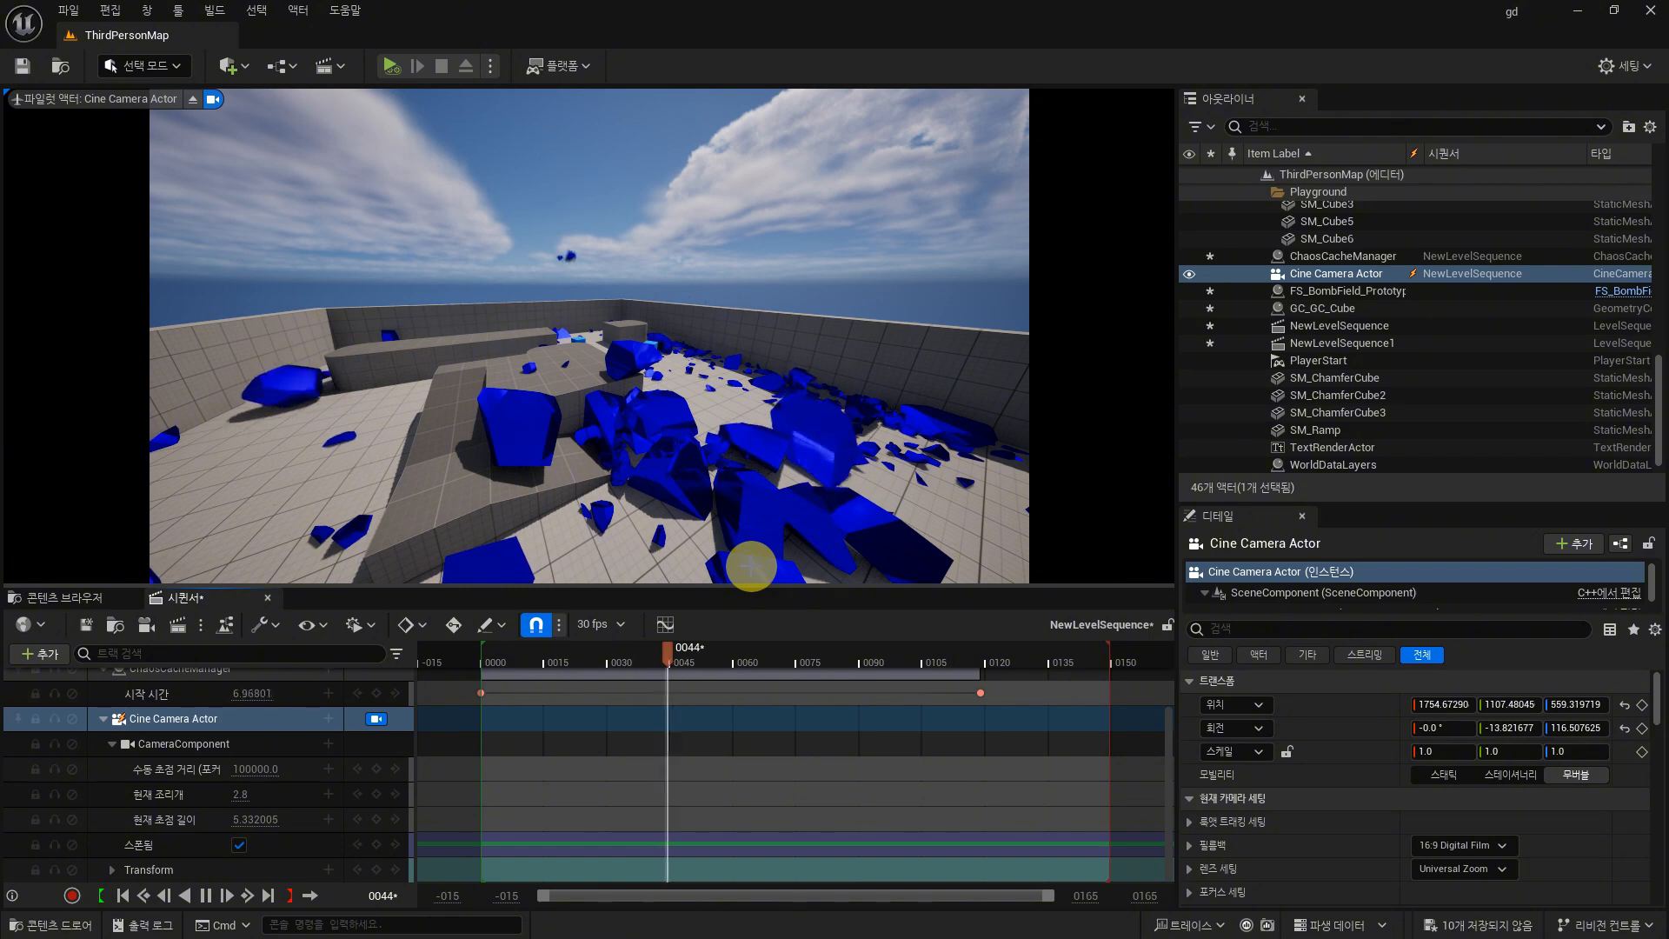
pyautogui.press('space')
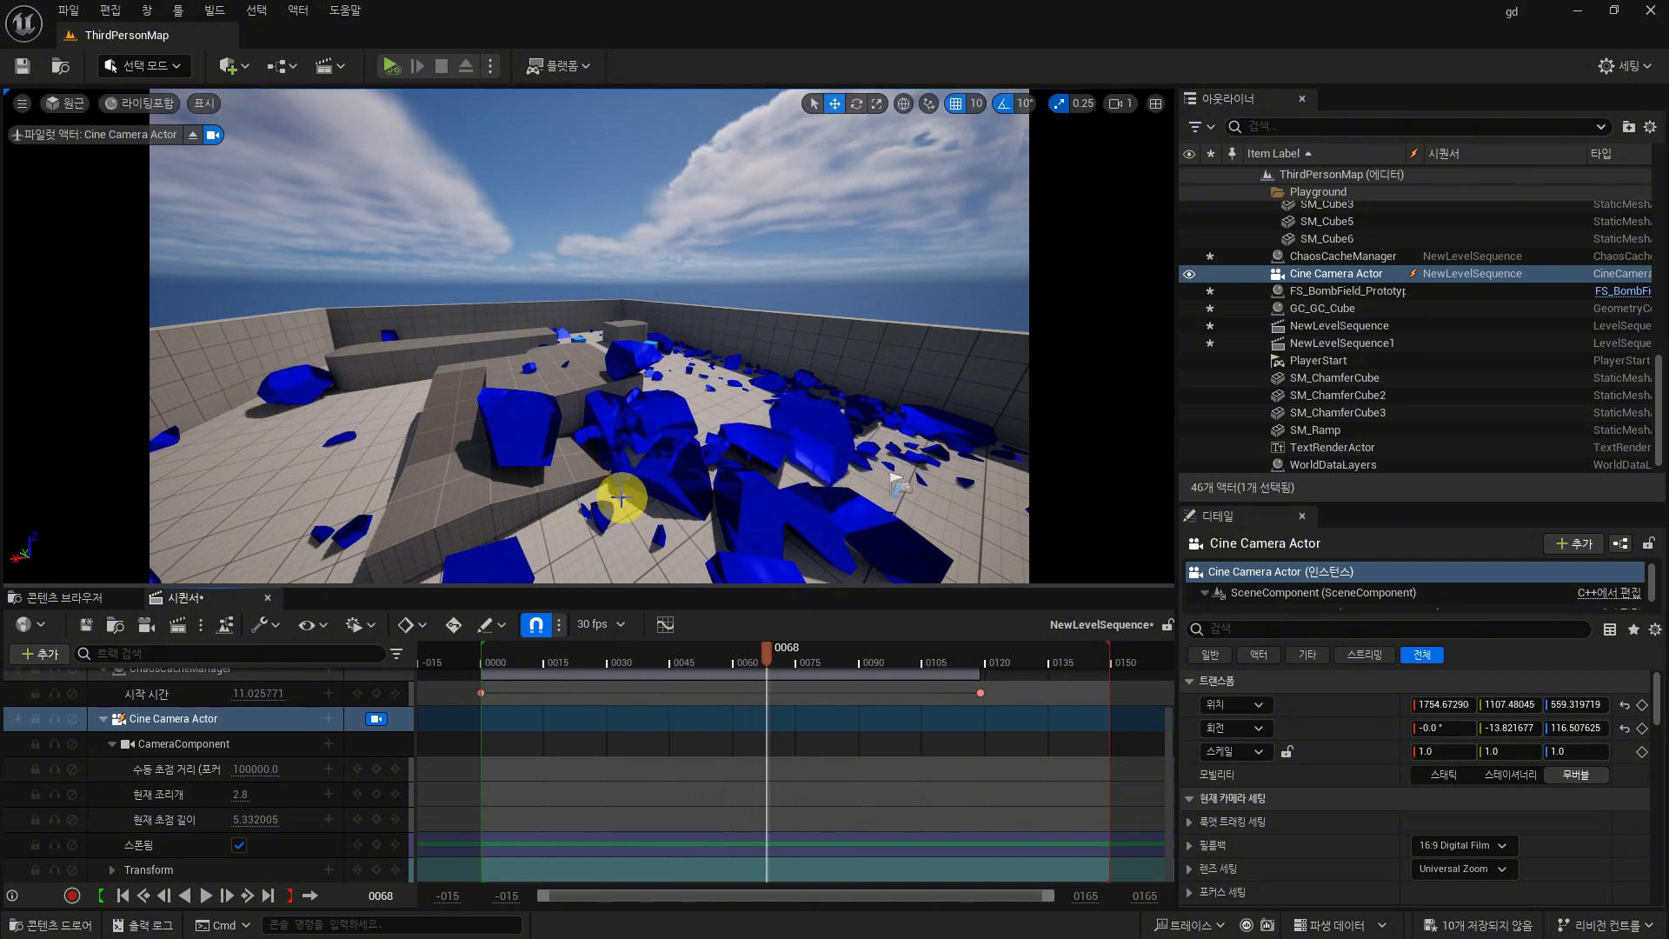
# Step: Collapse the cine camera's tracks and set the ChaosCacheManager's start time (시작 시간) to about 47.52 in its details
pyautogui.click(104, 719)
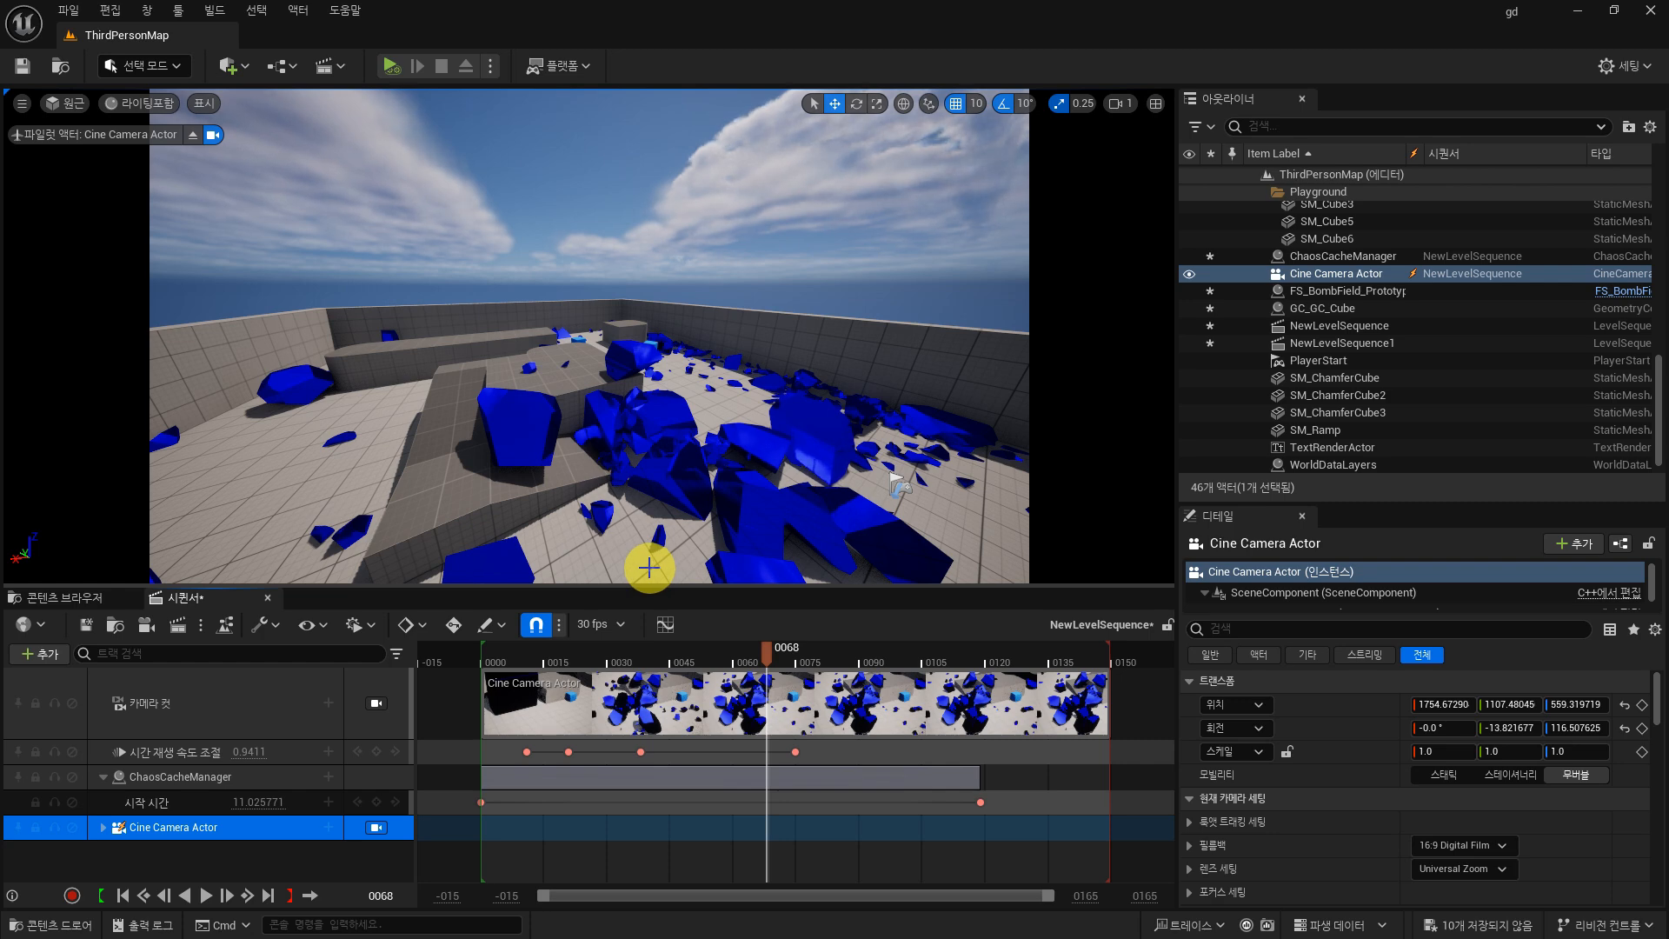
pyautogui.click(78, 597)
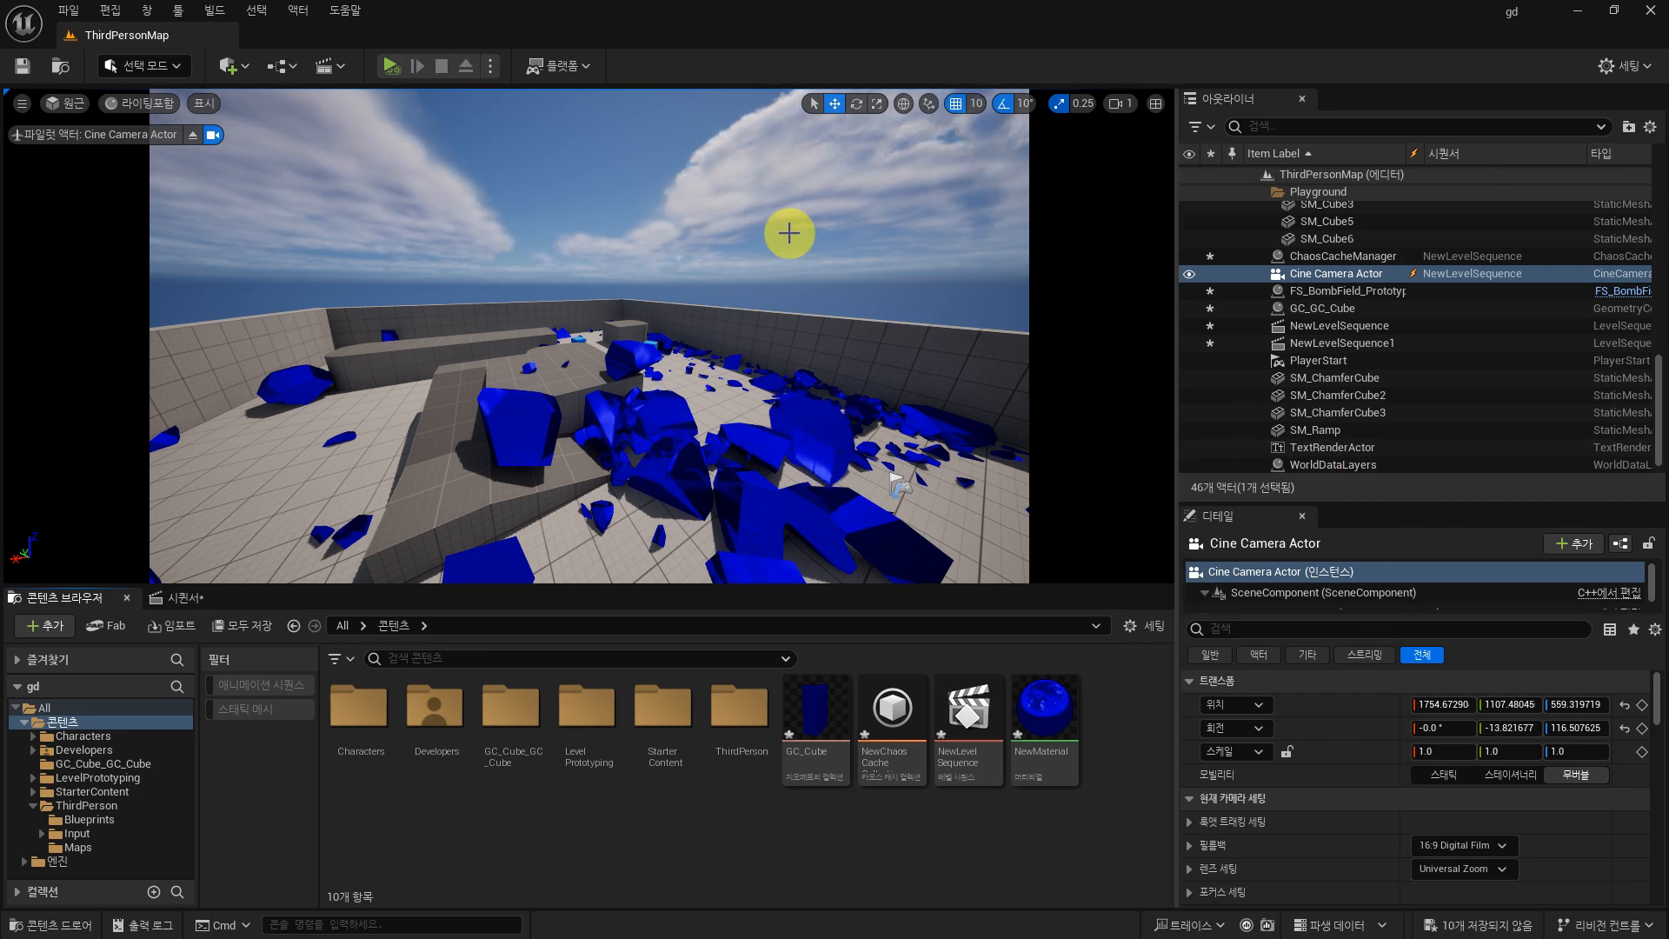
pyautogui.click(1309, 255)
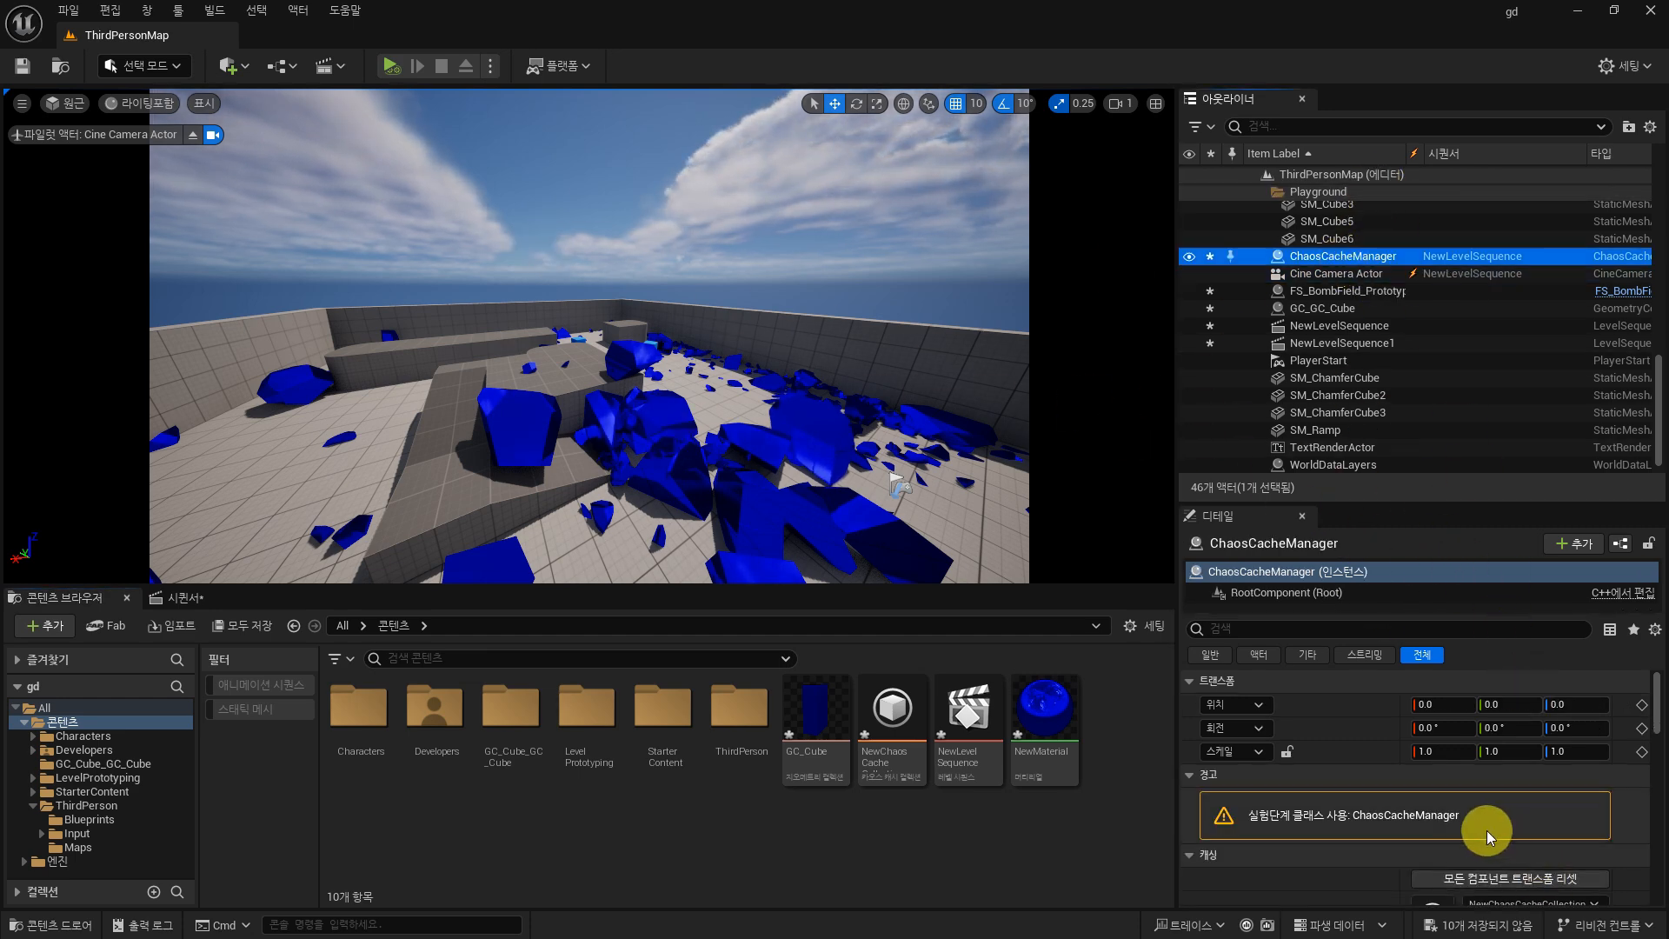
pyautogui.scroll(-4, 1489, 834)
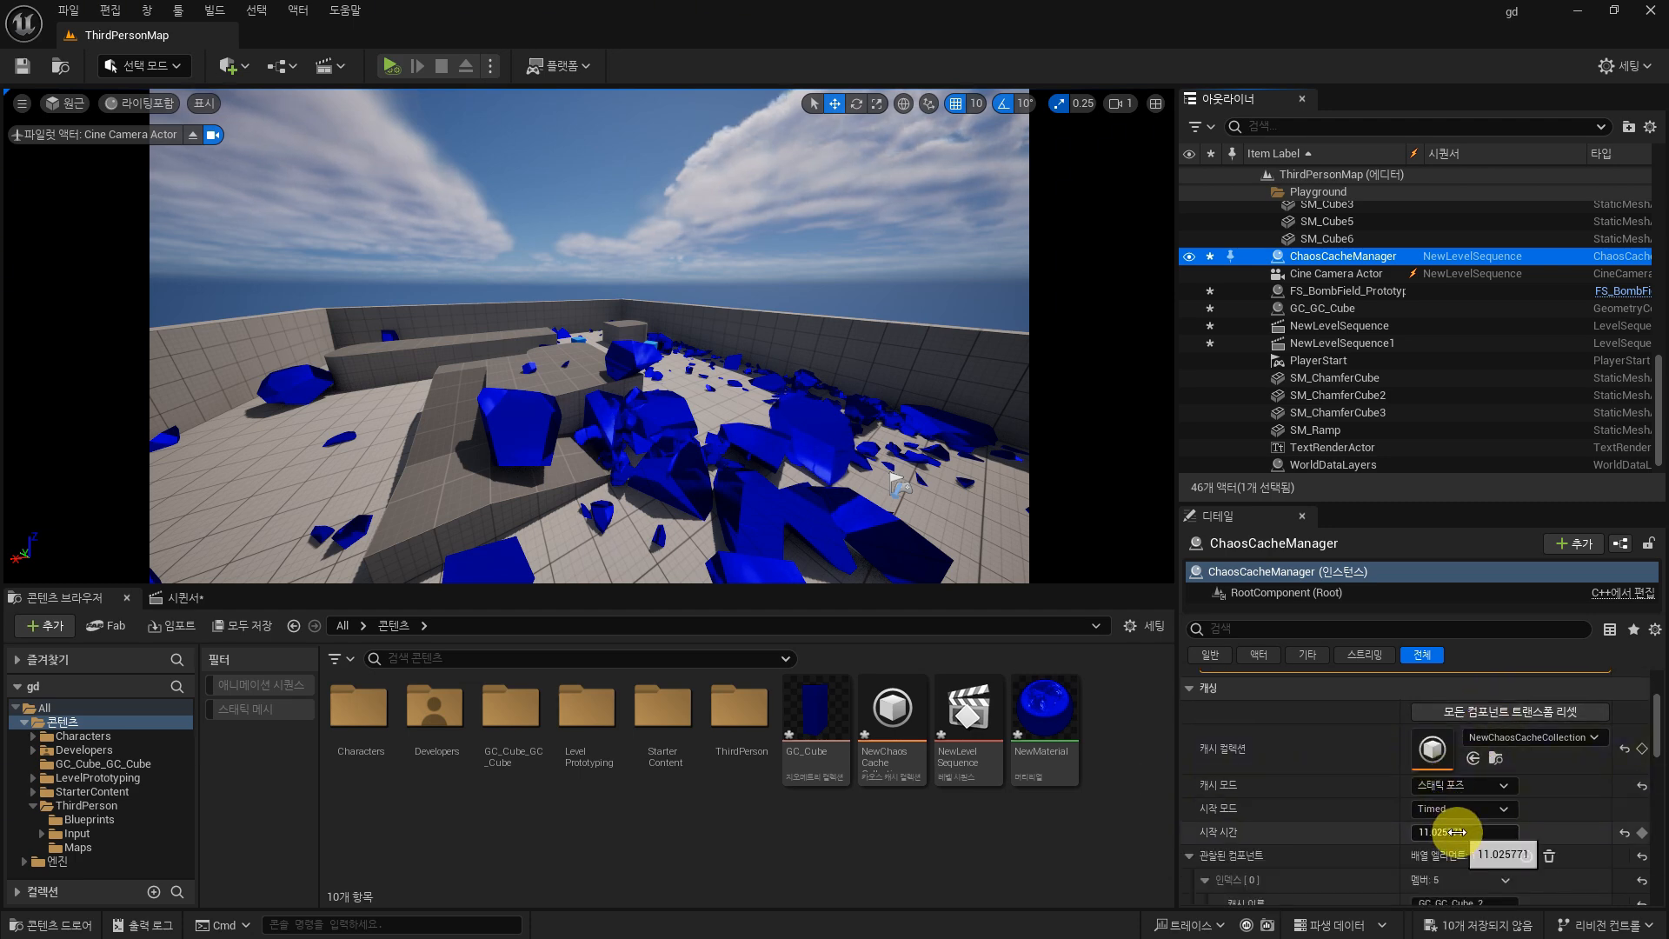
pyautogui.click(1457, 832)
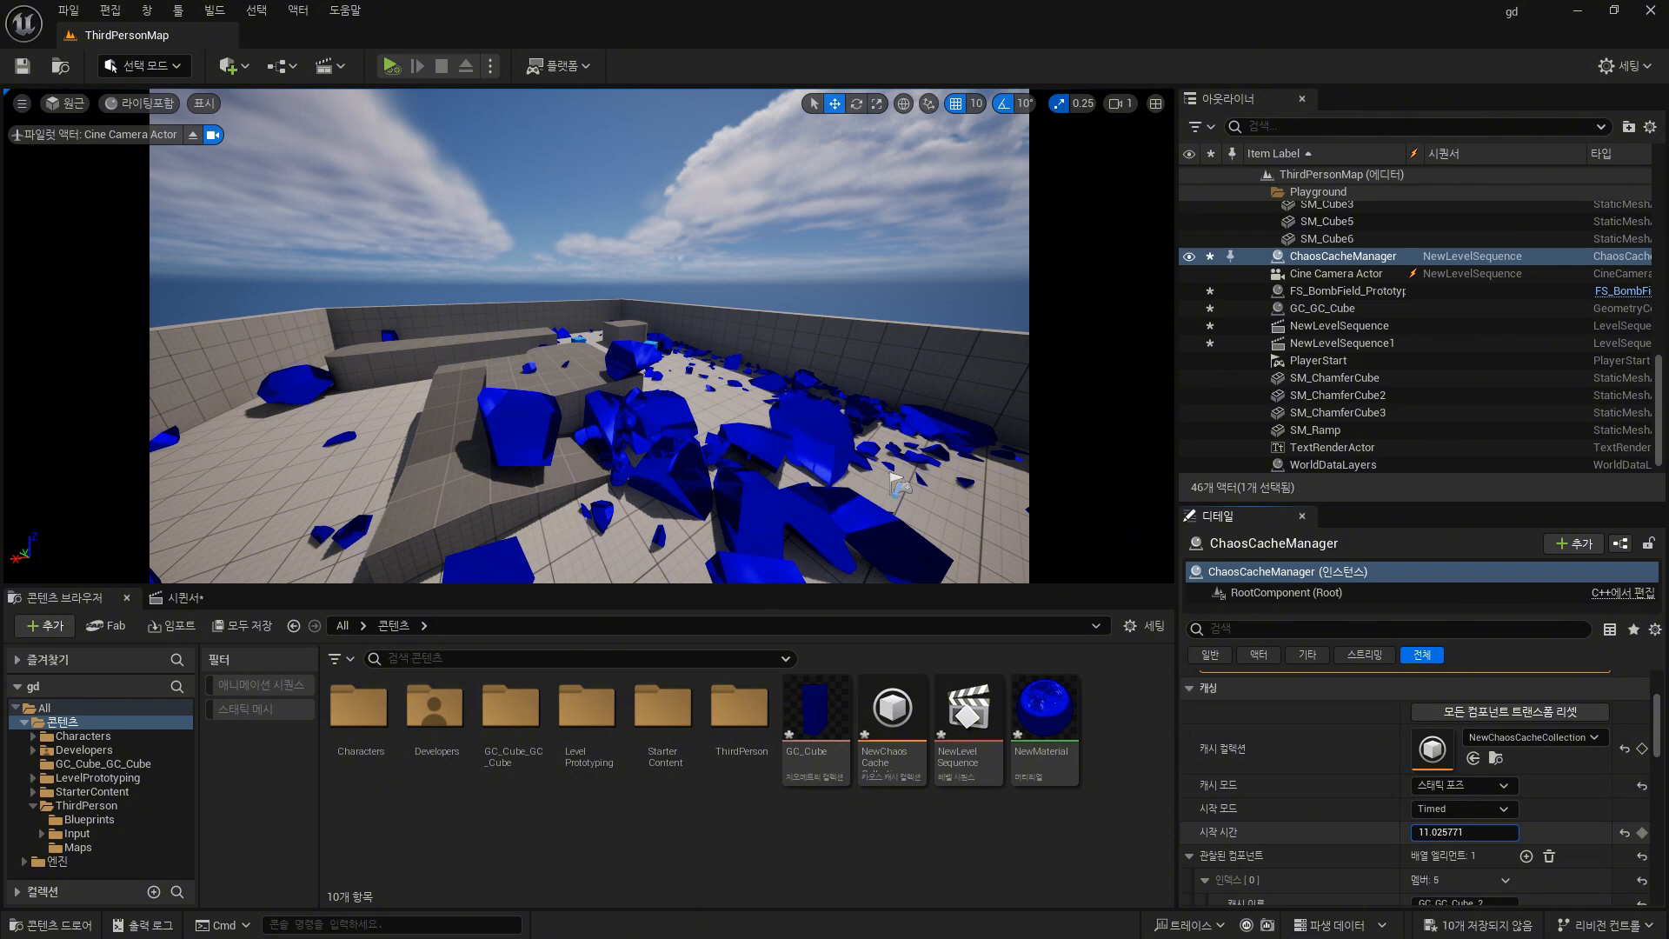
pyautogui.moveTo(1456, 832); pyautogui.dragTo(1492, 832)
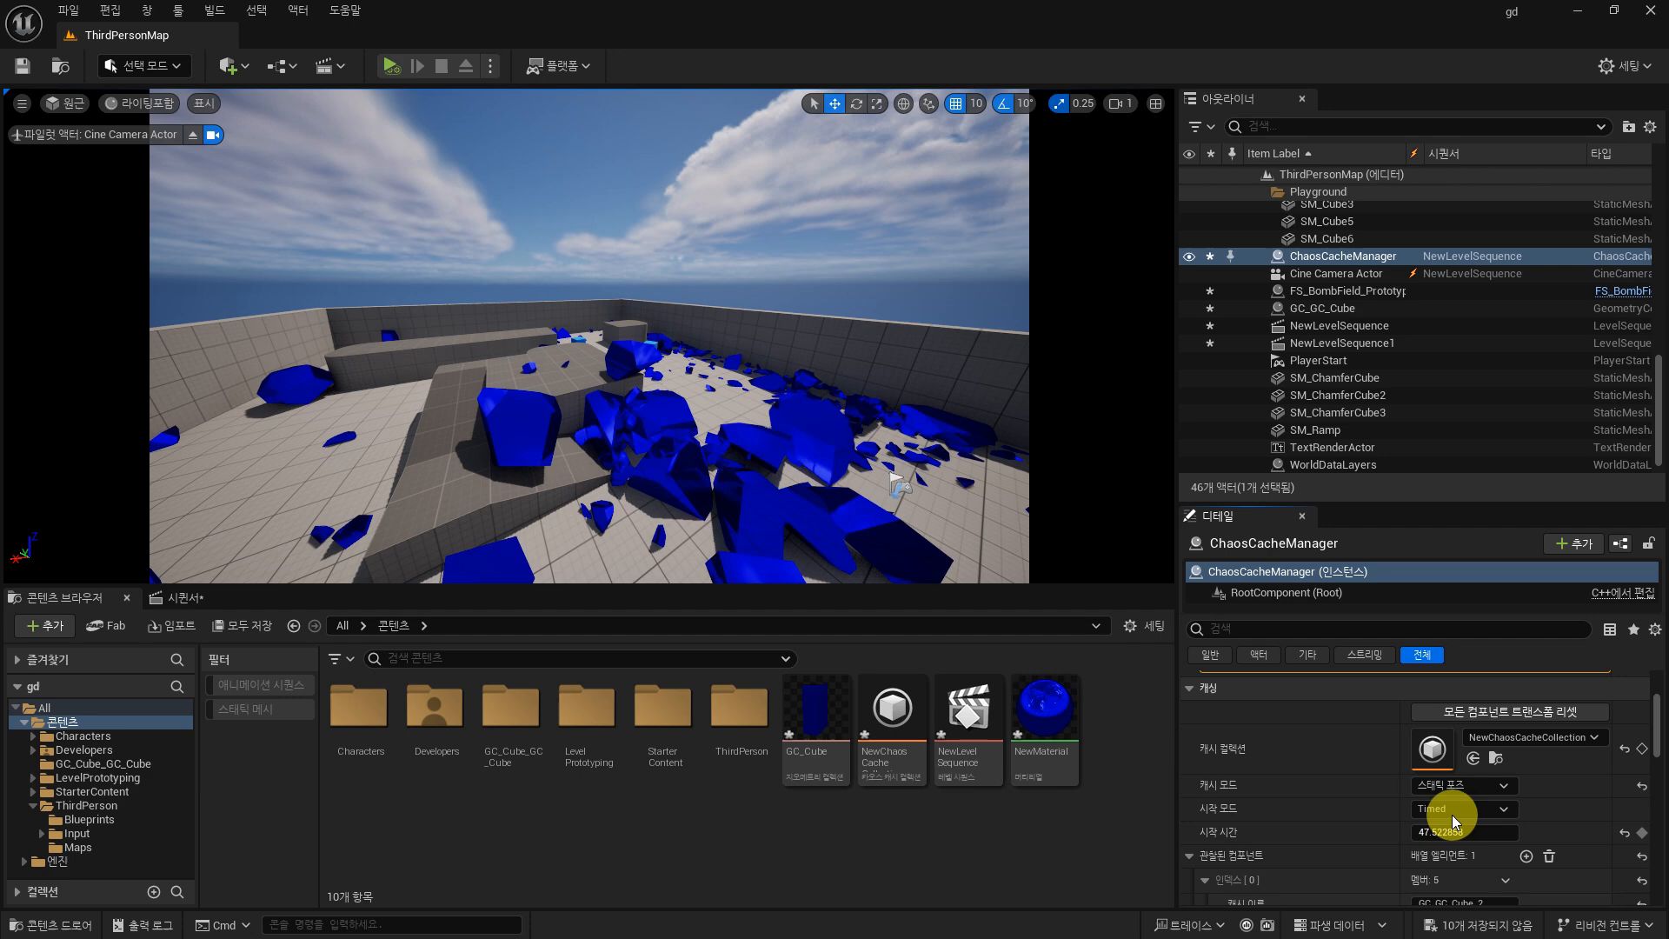
# Step: Release the viewport from the cine camera and pull the view back to frame the scattered pieces, with the project's content assets shown
pyautogui.click(189, 607)
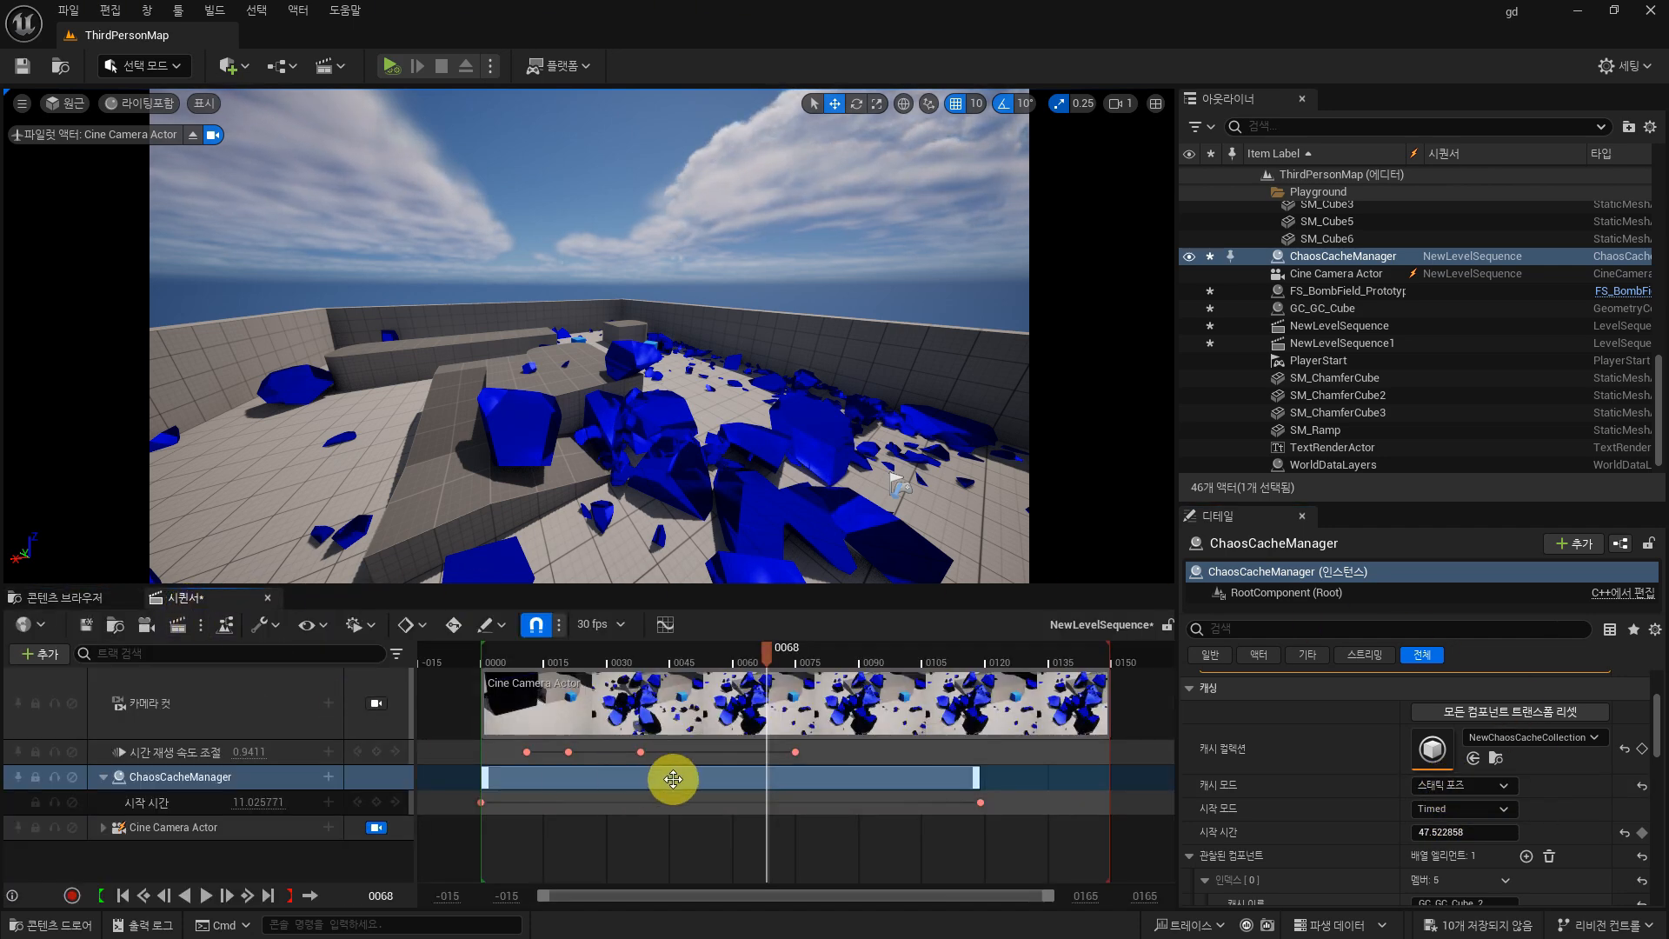
pyautogui.click(377, 827)
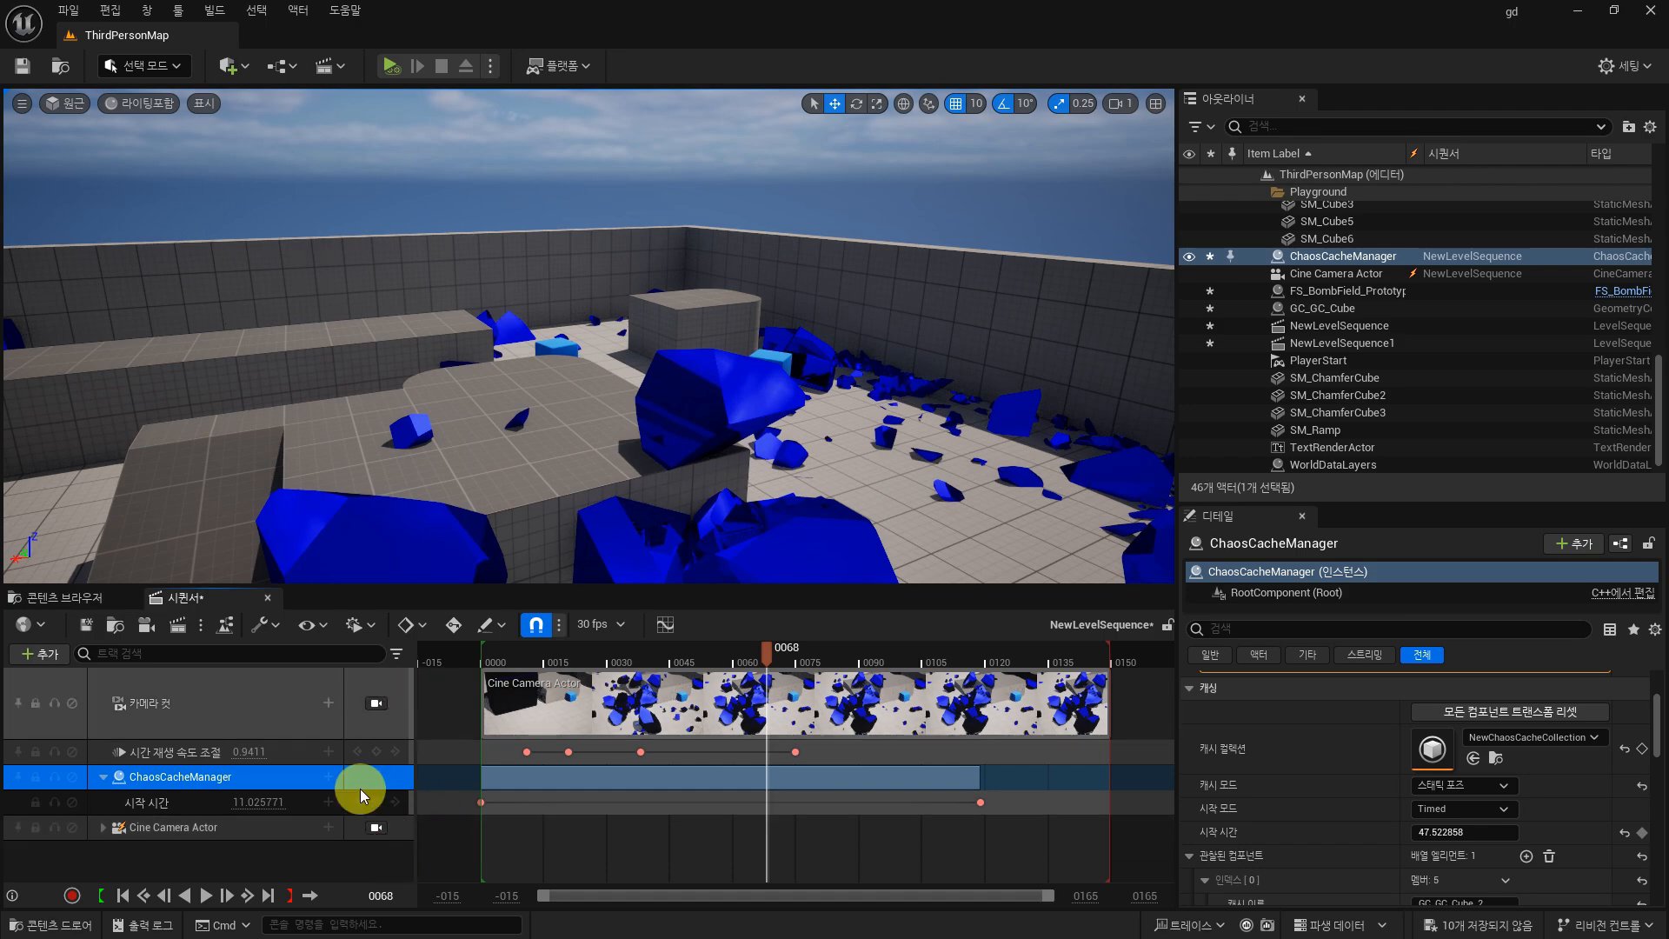
pyautogui.click(34, 597)
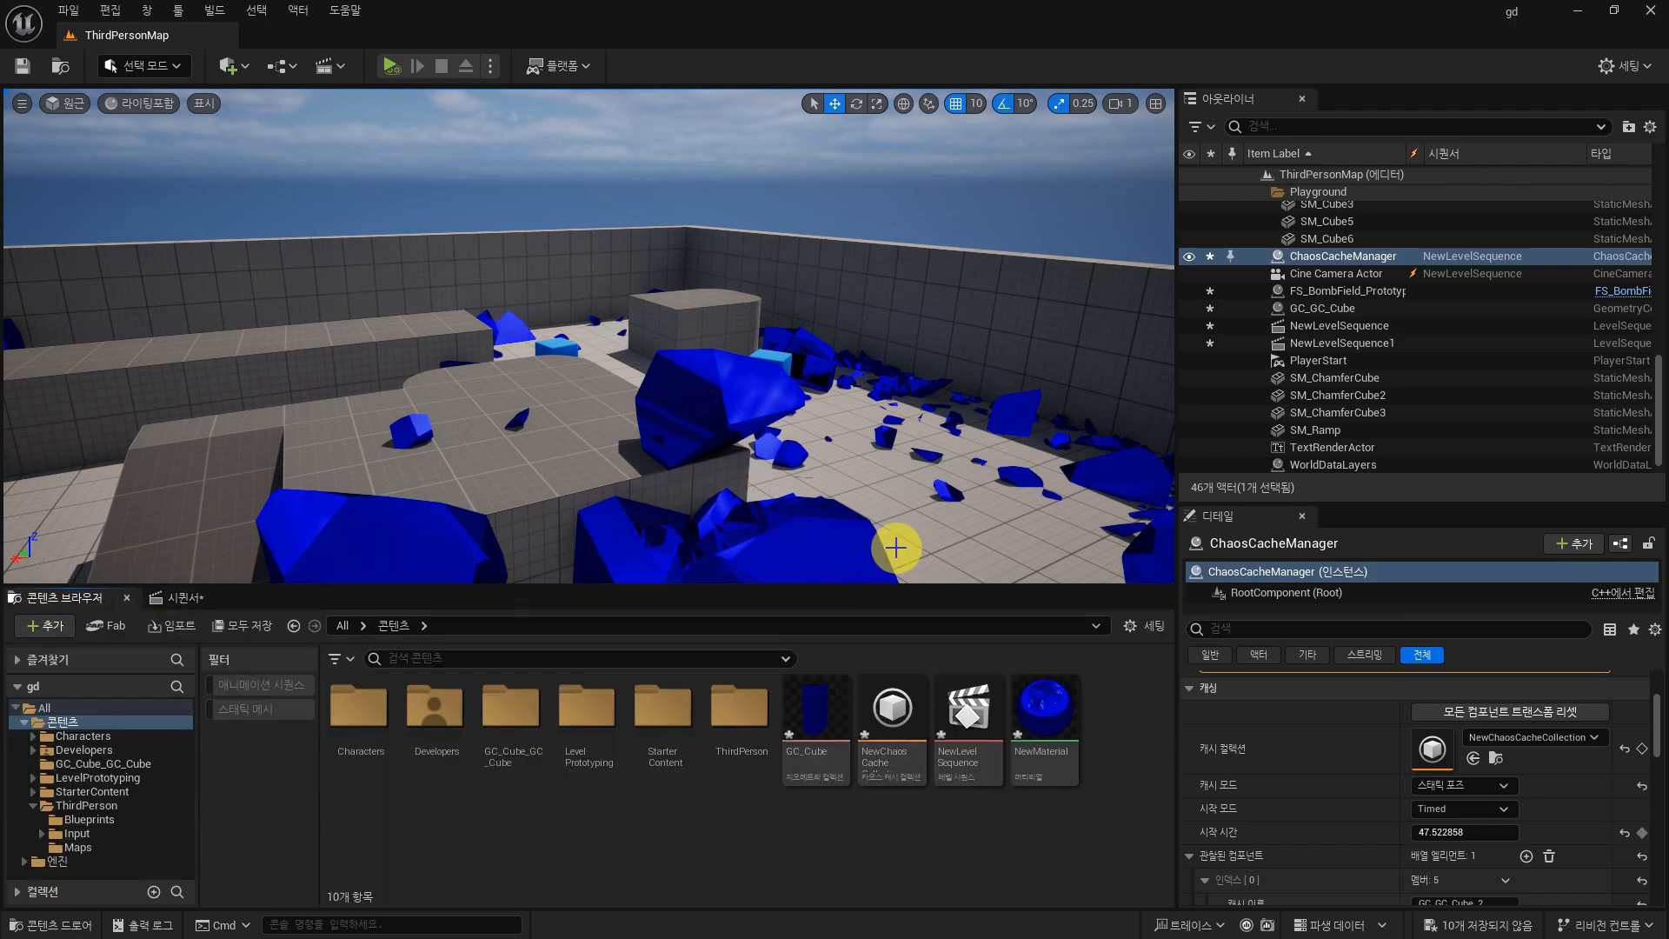
pyautogui.scroll(-5, 875, 373)
pyautogui.moveTo(873, 373); pyautogui.dragTo(753, 317, button='right')
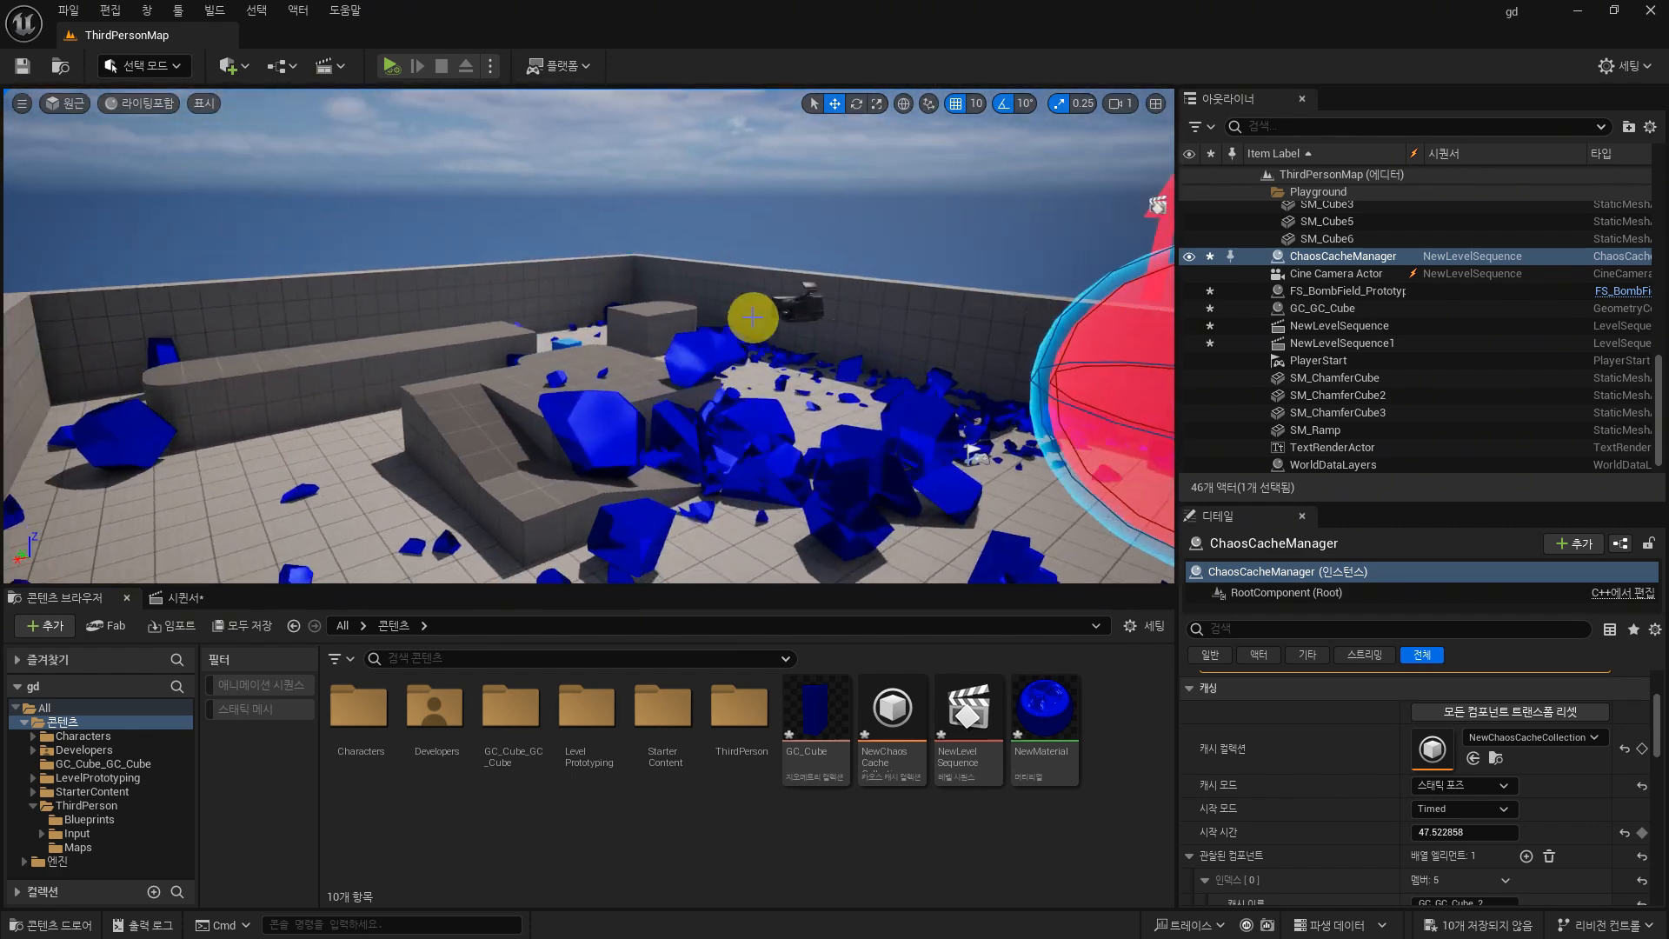
# Step: Look through the cine camera in the level sequence and scrub back to frame 17 to view the cube bursting apart
pyautogui.click(201, 597)
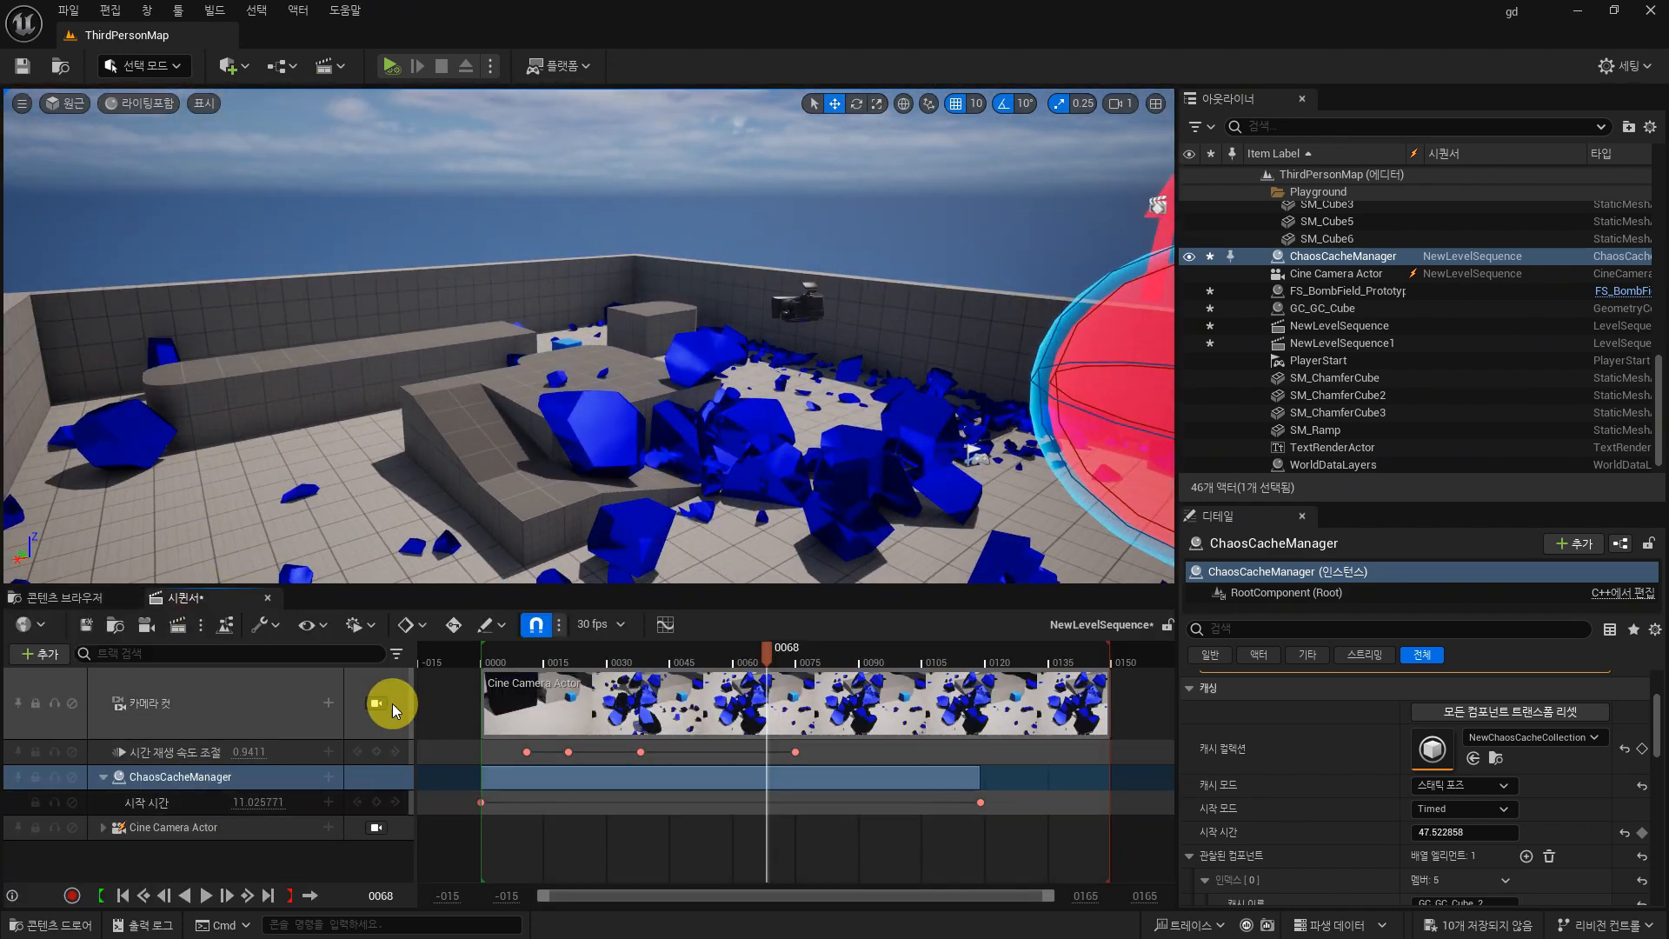
pyautogui.click(375, 826)
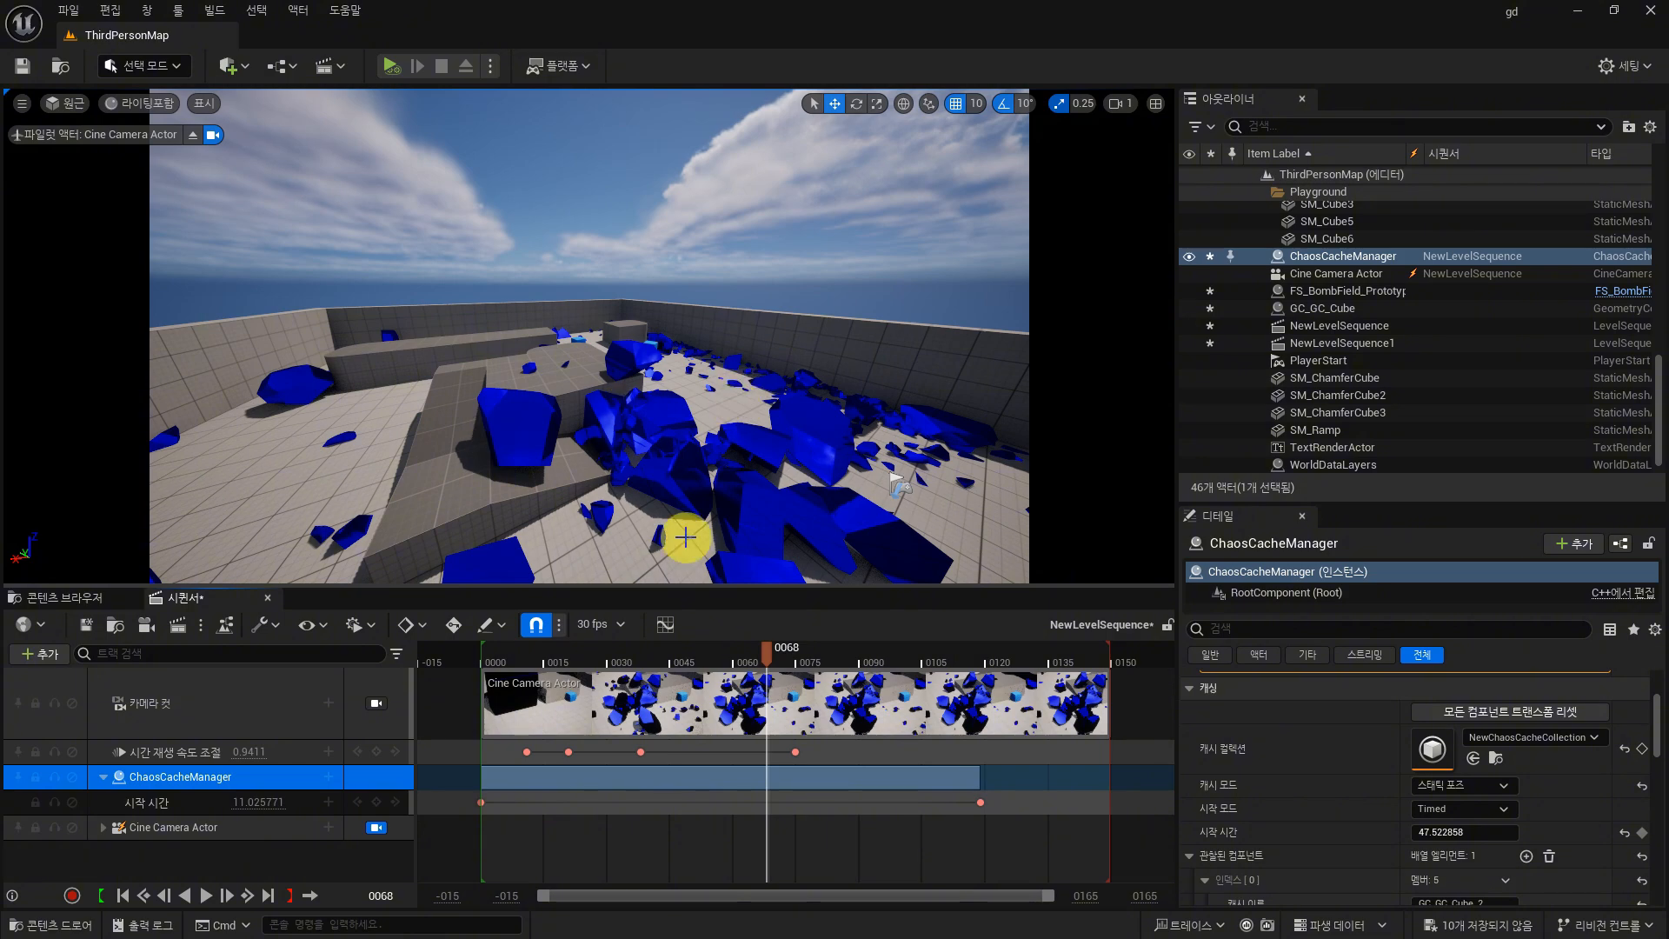
pyautogui.moveTo(765, 652); pyautogui.dragTo(555, 732)
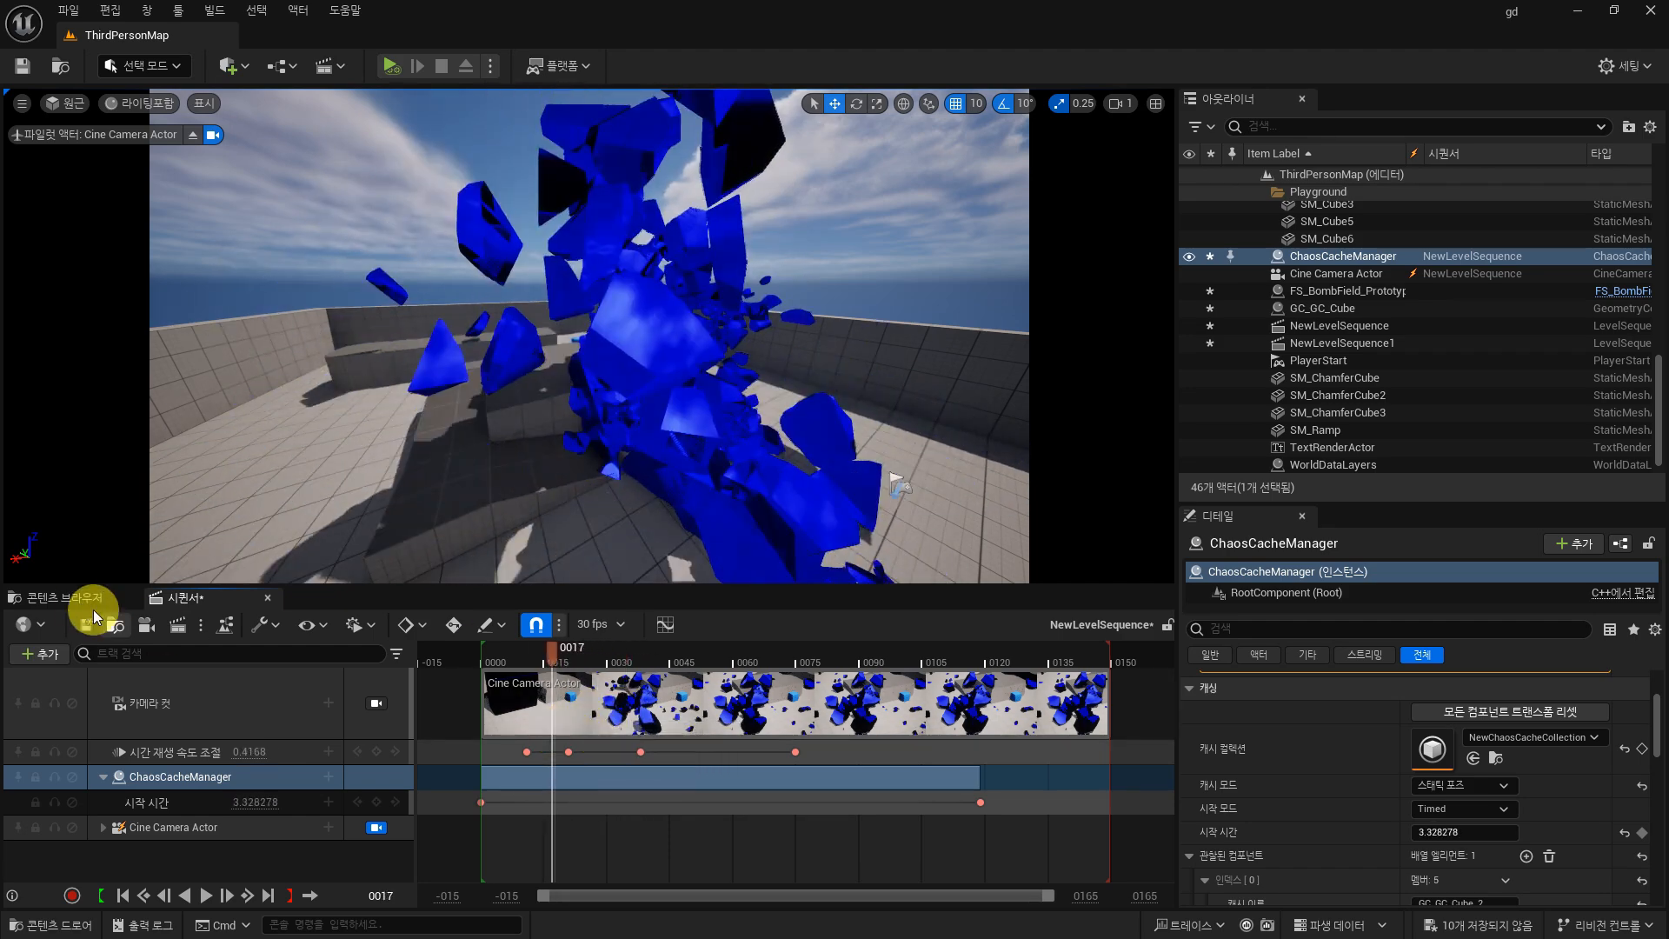
pyautogui.click(70, 598)
pyautogui.click(209, 597)
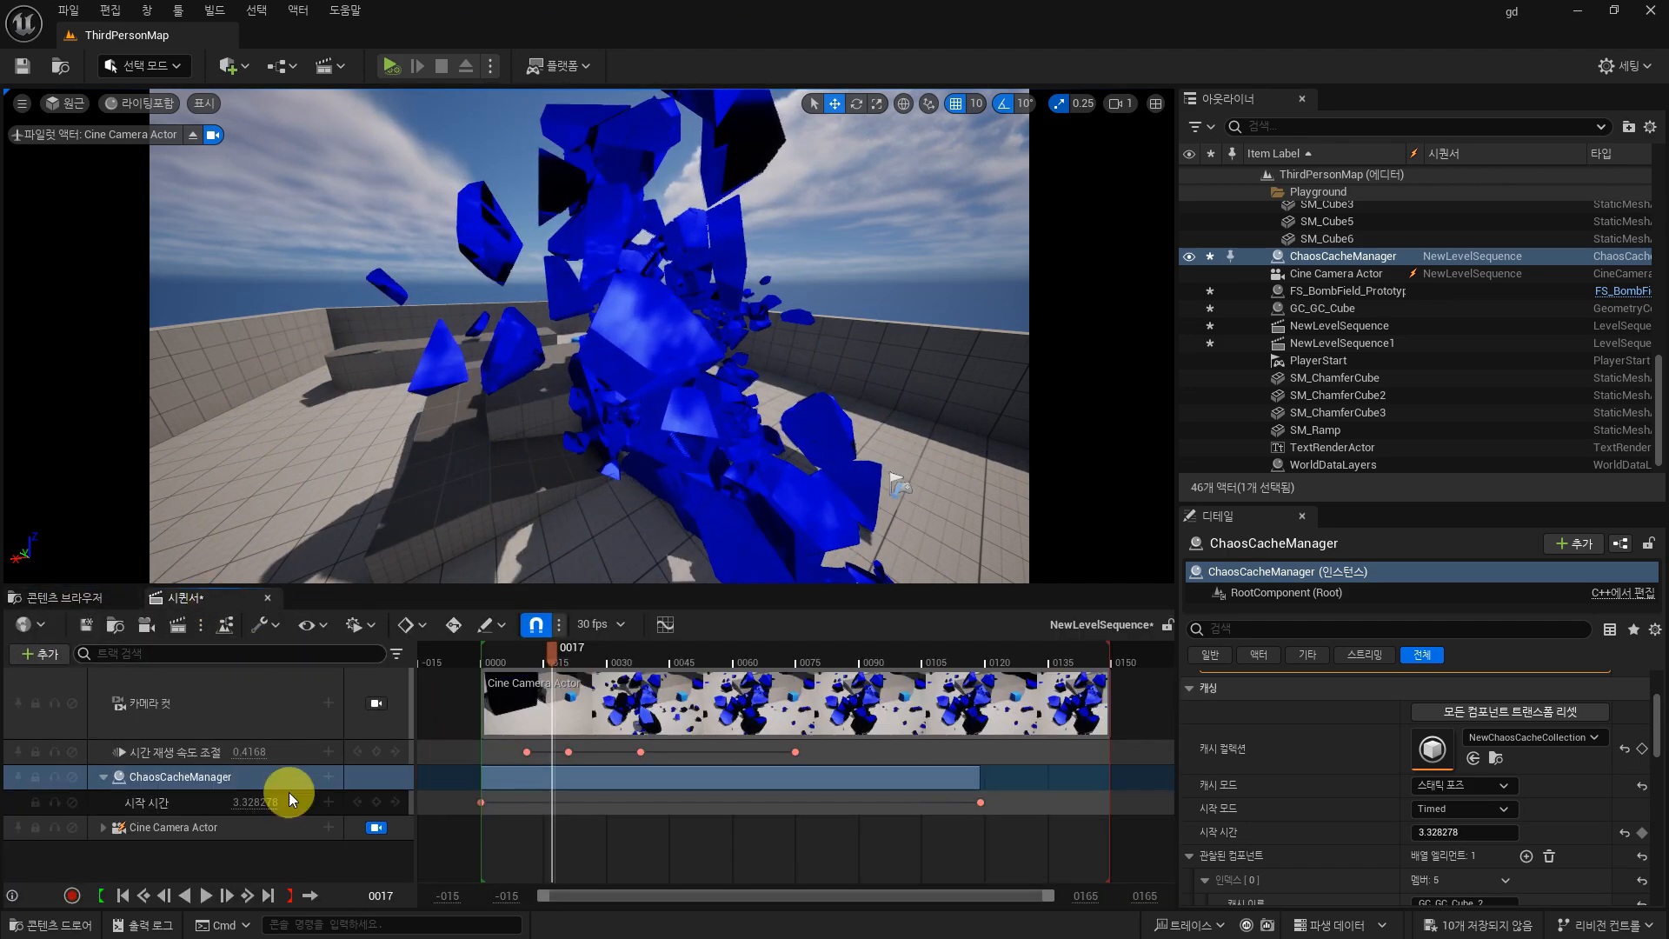
# Step: Release the viewport from the cine camera, show the project's content assets, and scrub the ChaosCacheManager's start time (시작 시간) to about 5.52
pyautogui.click(381, 832)
pyautogui.click(97, 598)
pyautogui.scroll(-8, 801, 371)
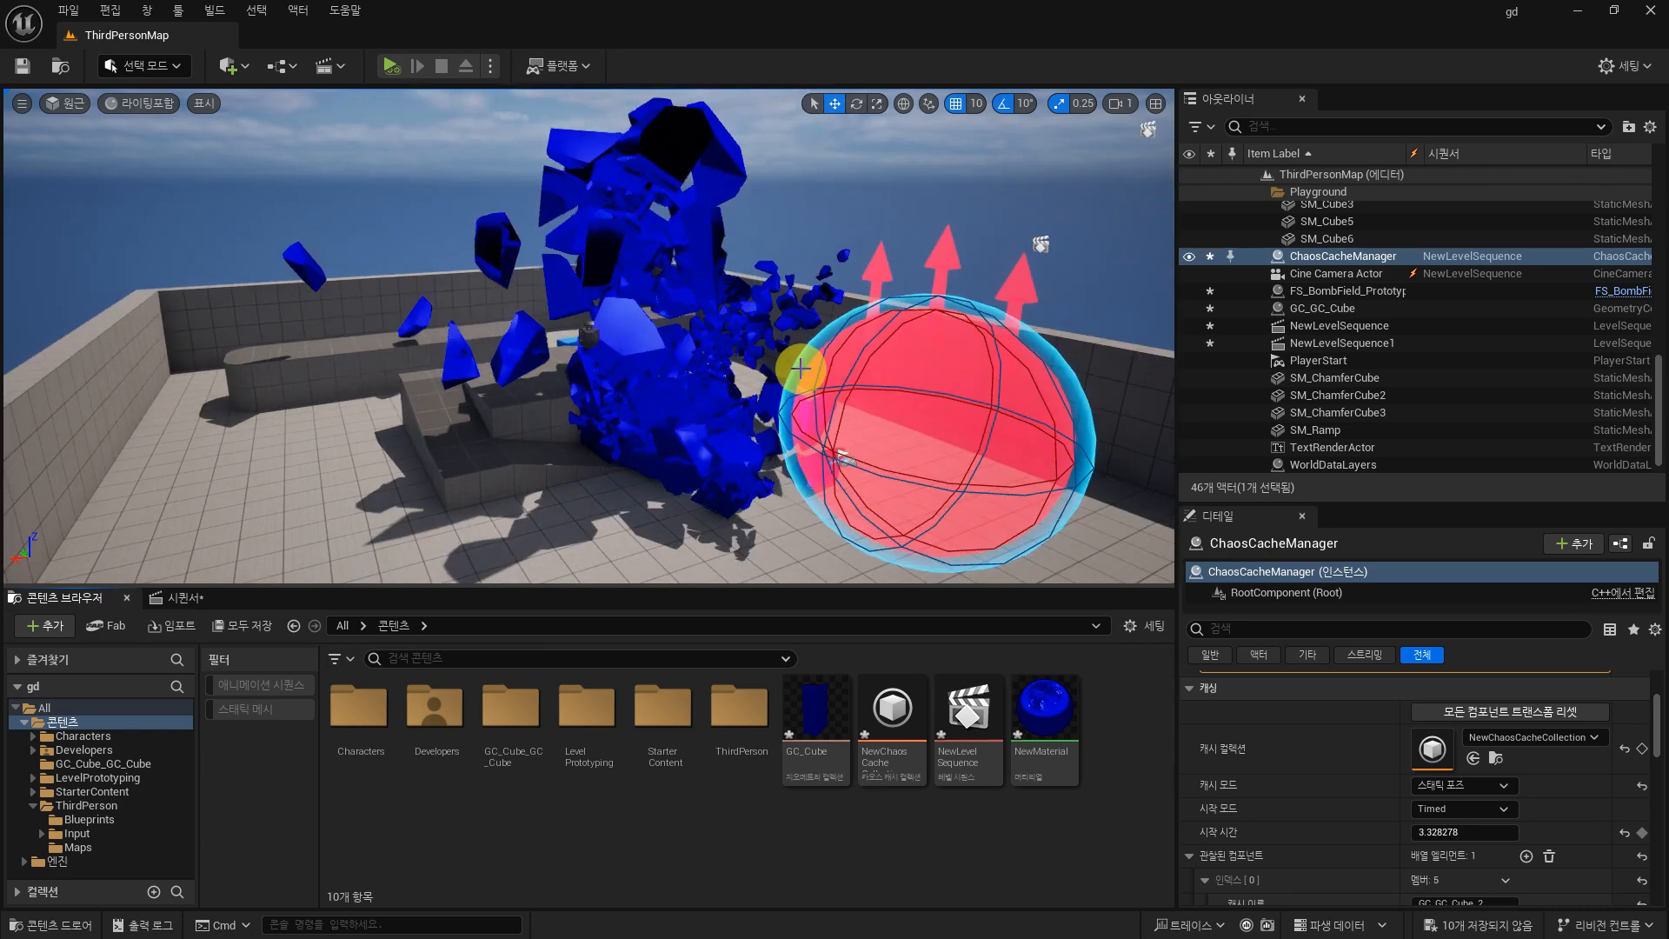
pyautogui.scroll(-4, 801, 371)
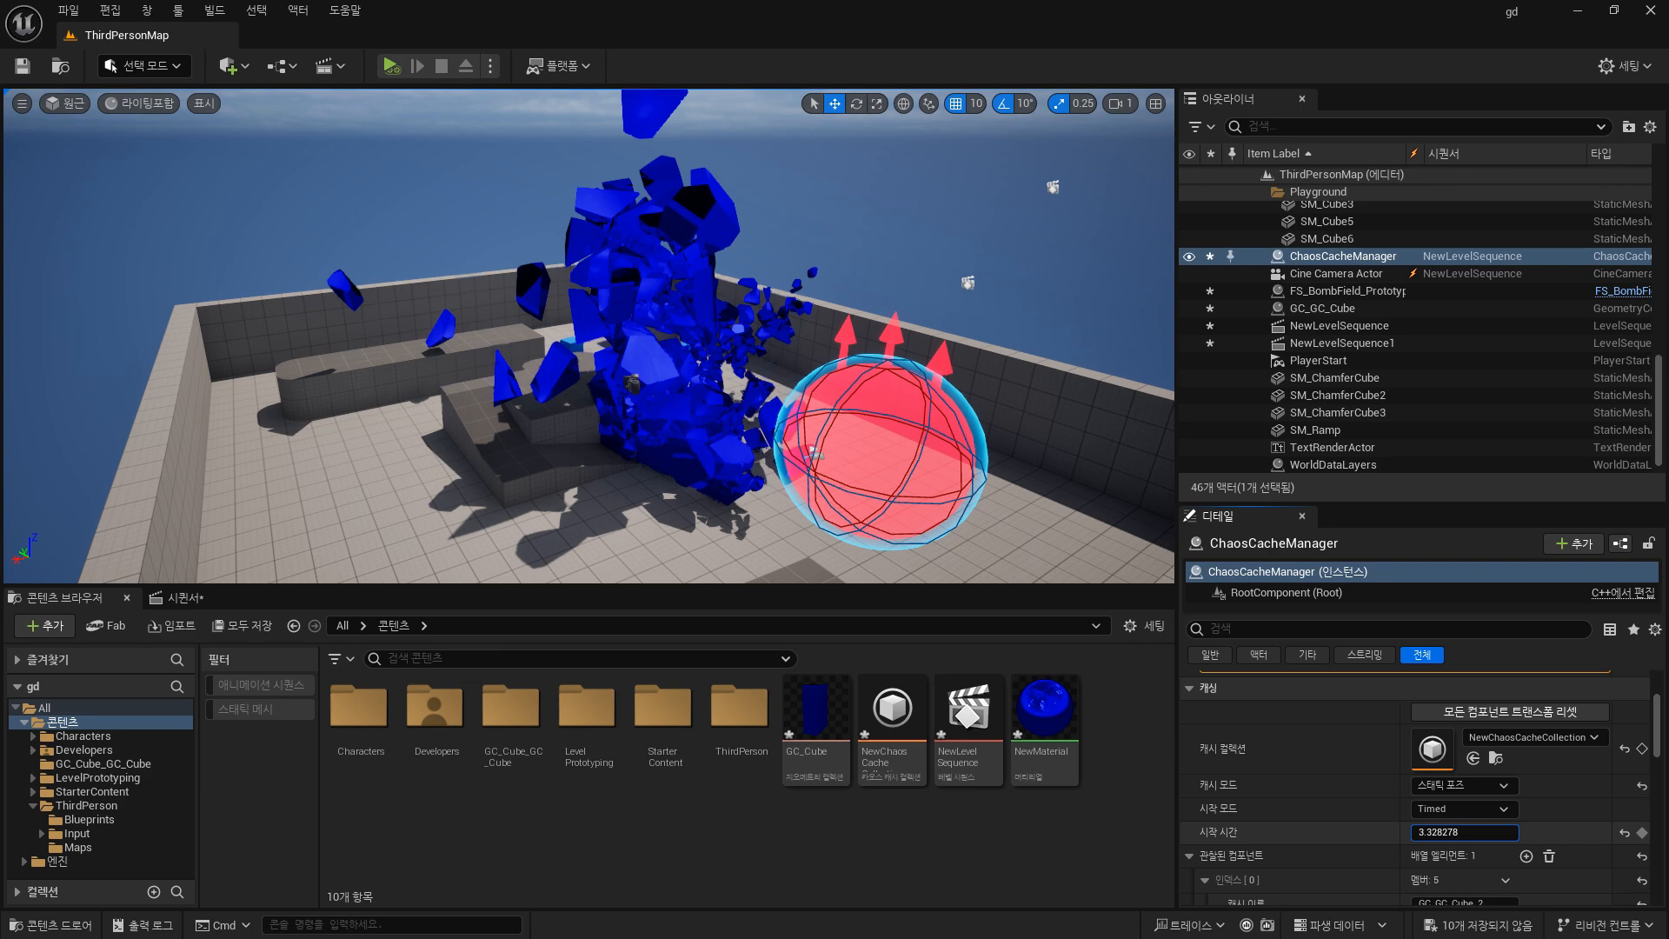
pyautogui.moveTo(1454, 833); pyautogui.dragTo(1454, 827)
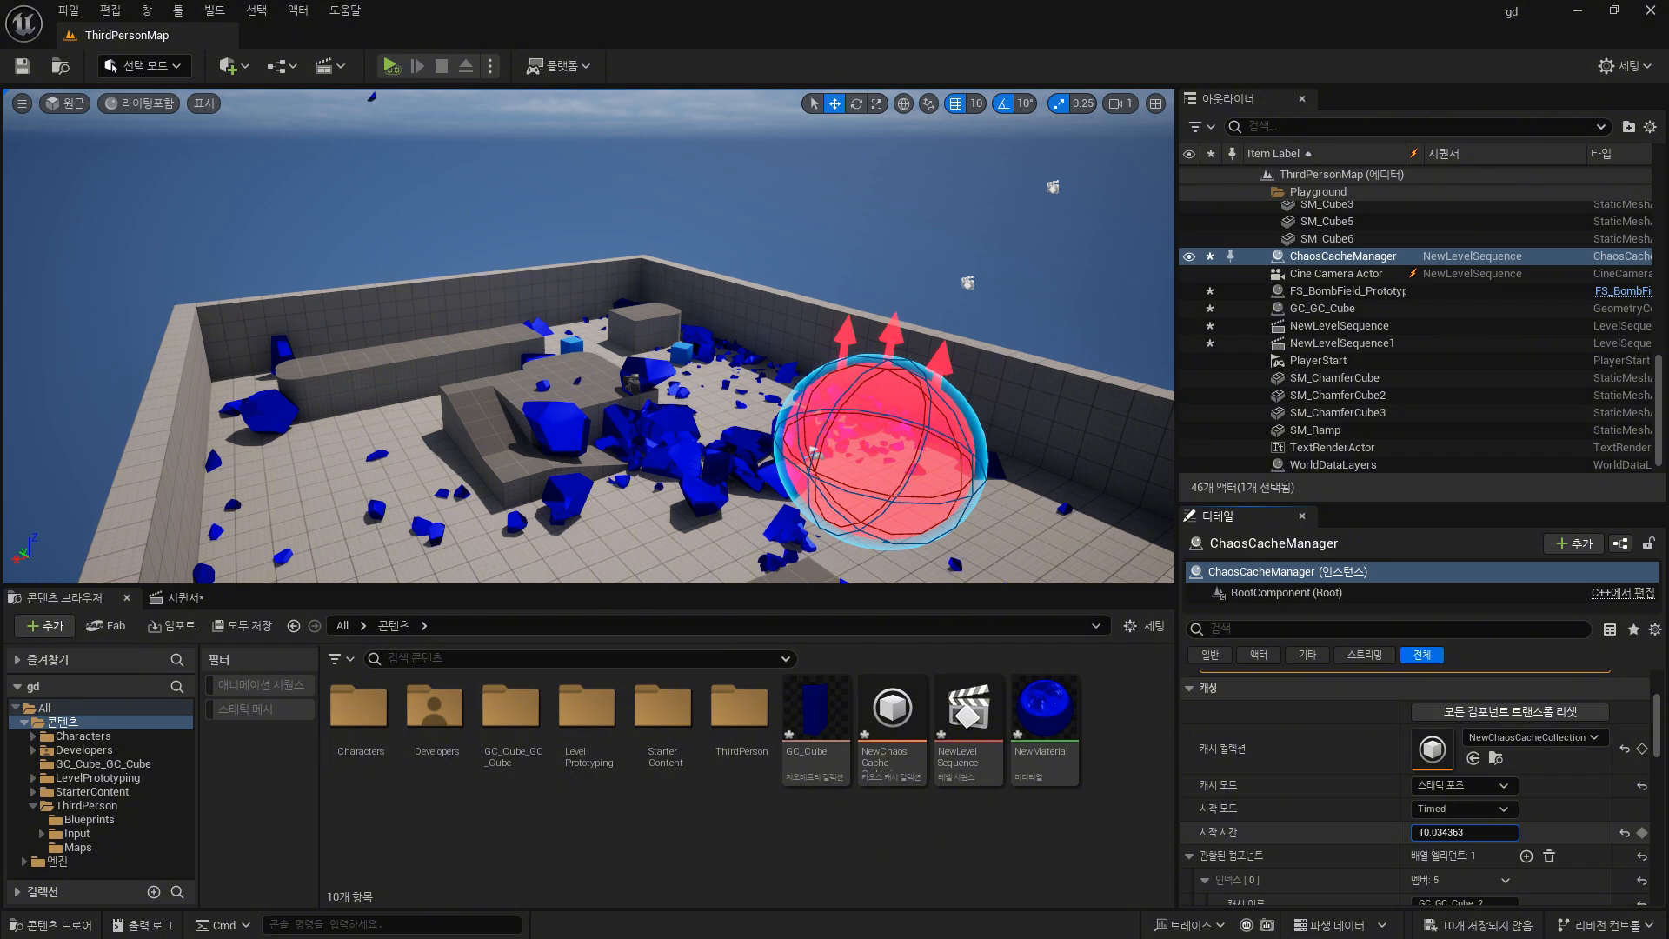
pyautogui.moveTo(1454, 832); pyautogui.dragTo(1436, 832)
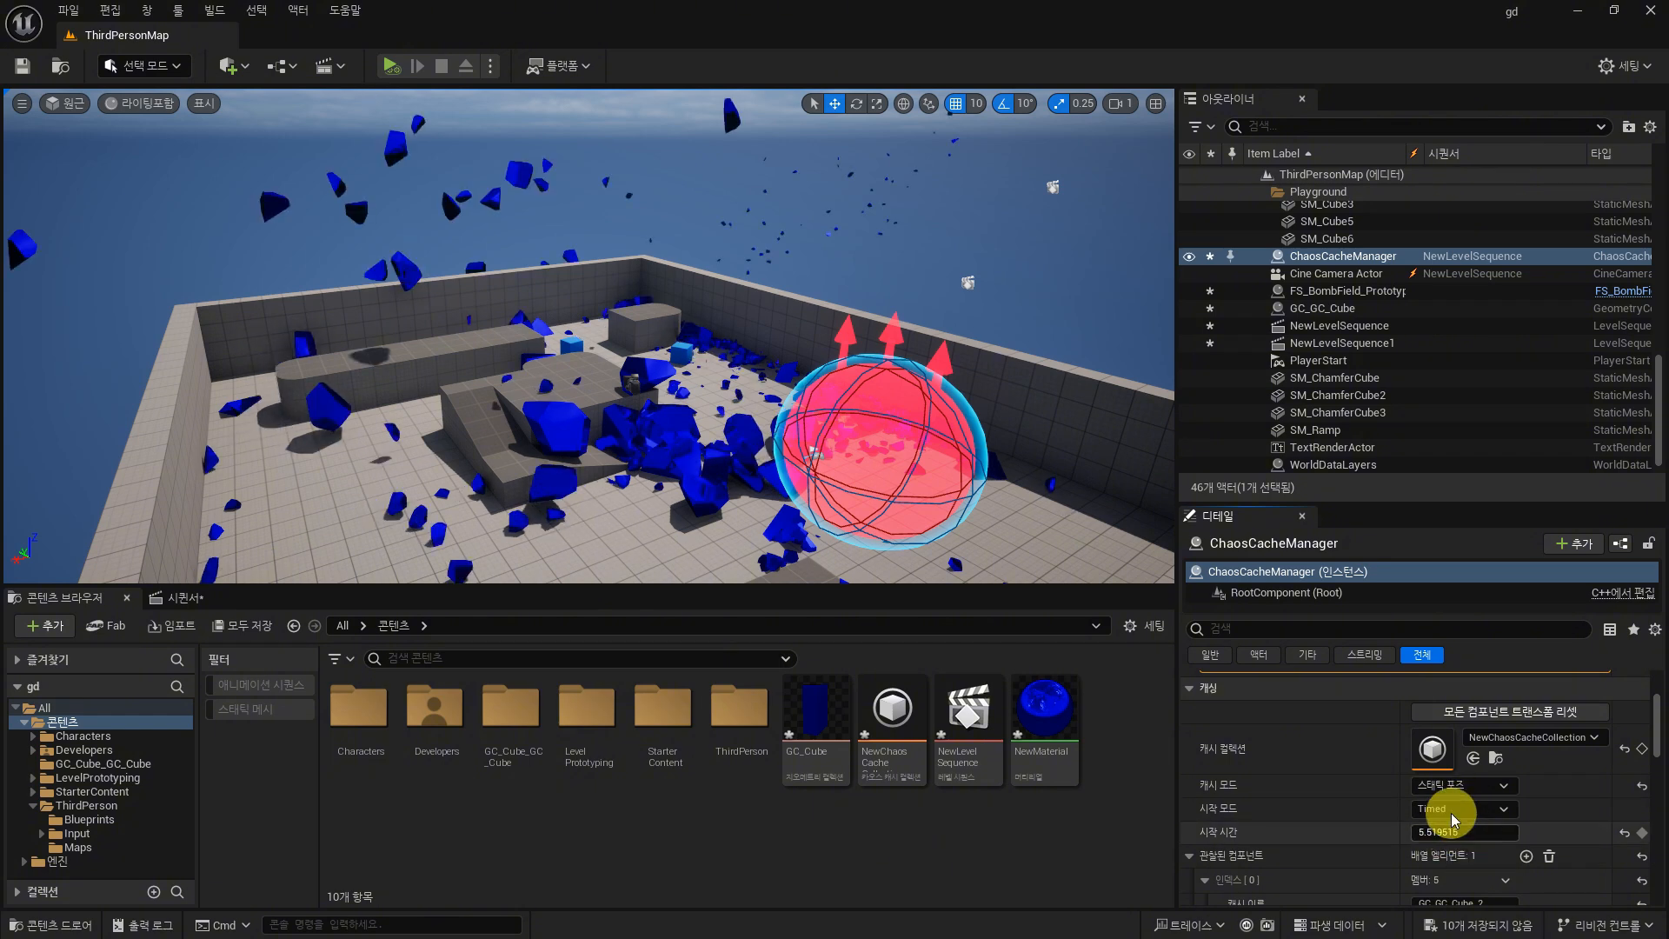